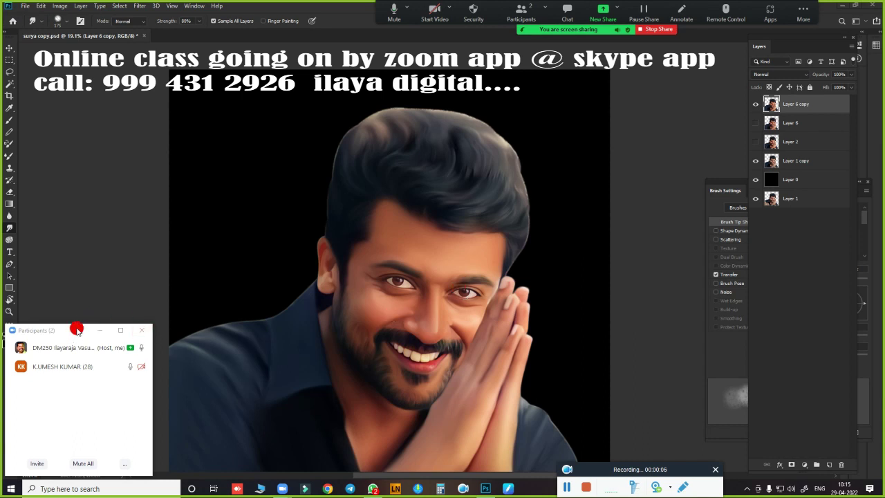
Step: Zoom in closer on the portrait's face, undoing an accidental layer shift
mouse_move(79, 329)
mouse_down()
mouse_move(76, 440)
mouse_move(112, 431)
mouse_move(75, 456)
mouse_move(93, 447)
mouse_move(91, 480)
mouse_move(92, 446)
mouse_move(75, 445)
mouse_up()
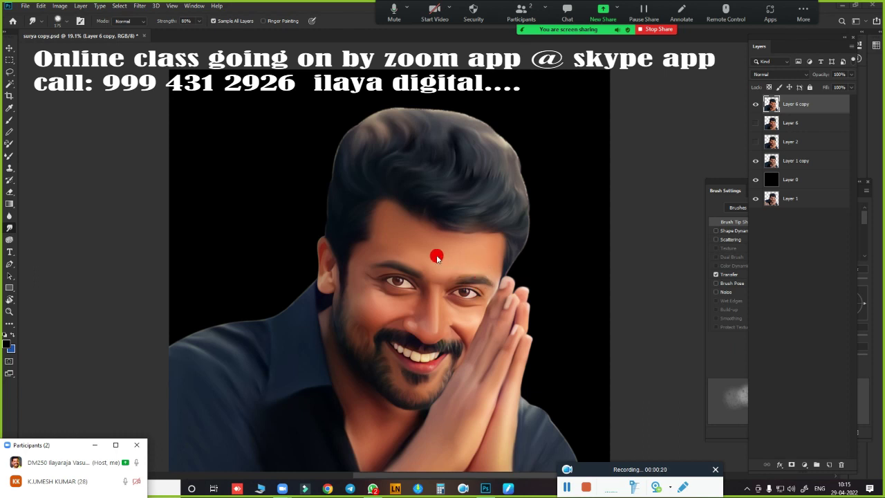
mouse_move(433, 248)
mouse_down()
mouse_move(480, 256)
mouse_move(474, 242)
mouse_up()
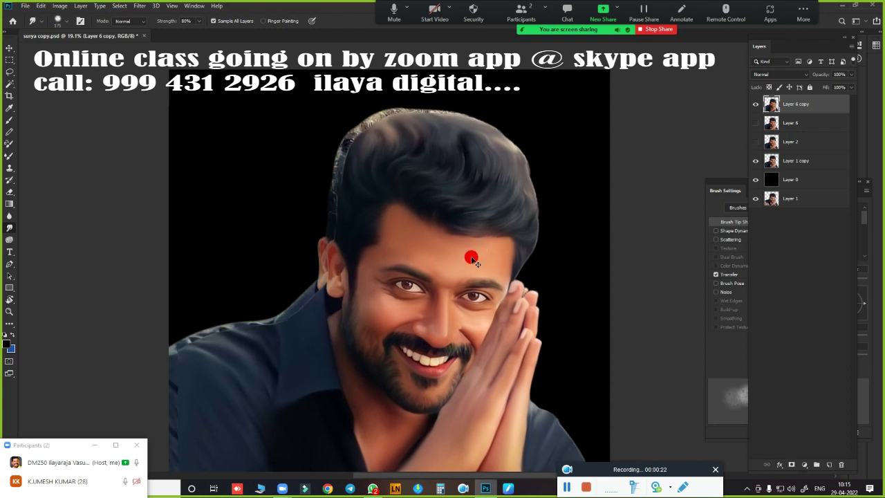
key(ctrl+z)
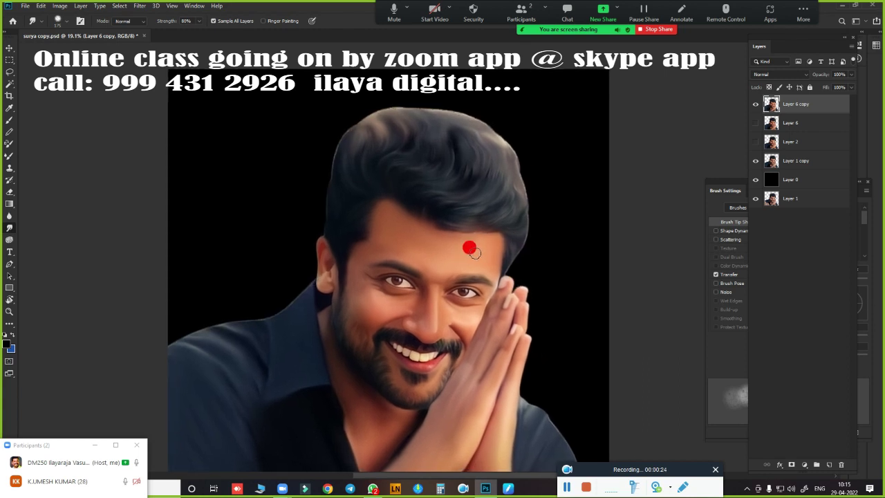
mouse_move(466, 247)
mouse_down()
mouse_move(502, 253)
mouse_move(484, 158)
mouse_move(474, 190)
mouse_move(455, 190)
mouse_up()
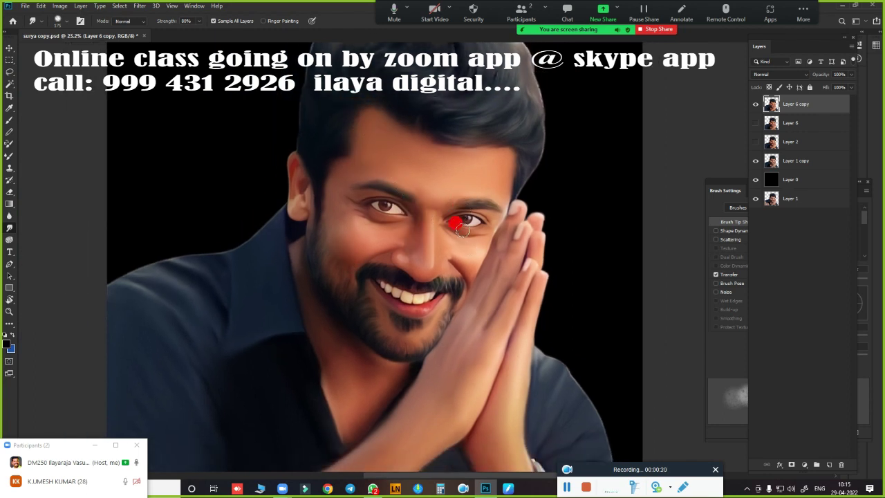
Step: Open the Vibrance adjustment from Image > Adjustments
key(alt+i)
key(a)
key(Down)
key(Down)
key(Down)
key(Return)
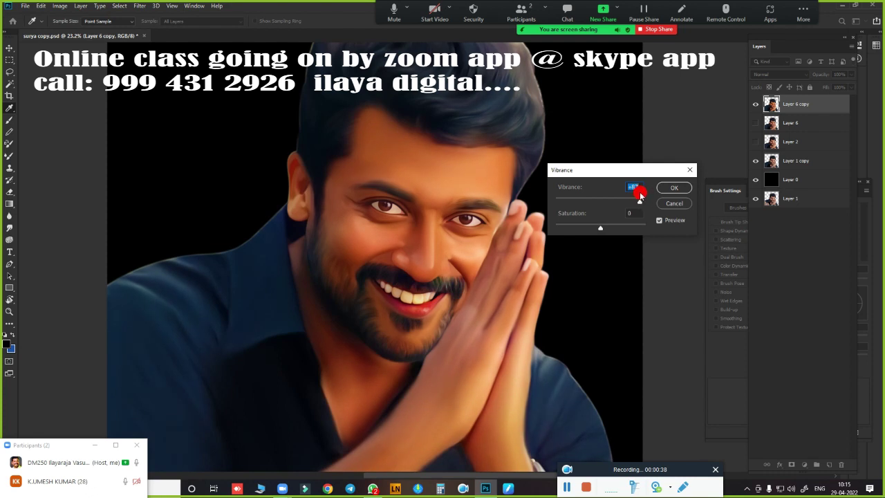
Step: Apply Vibrance at +83 with Saturation +6 to the portrait
drag(640, 196, 638, 199)
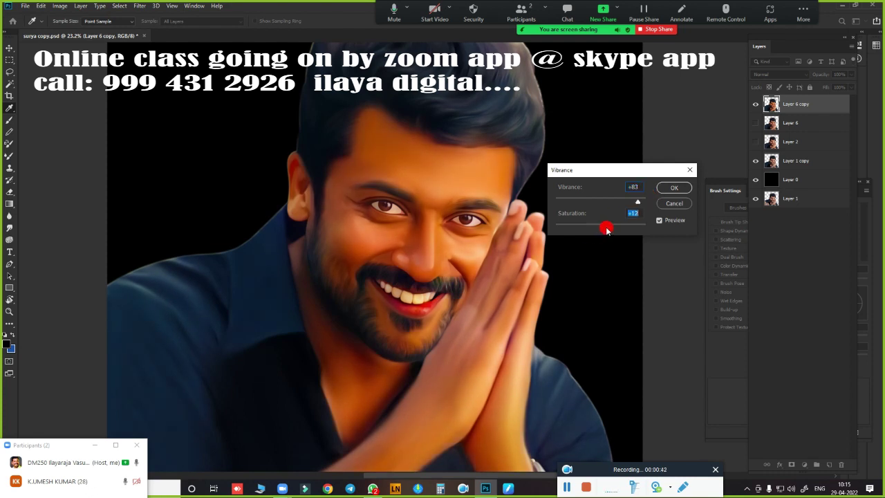
click(673, 187)
key(r)
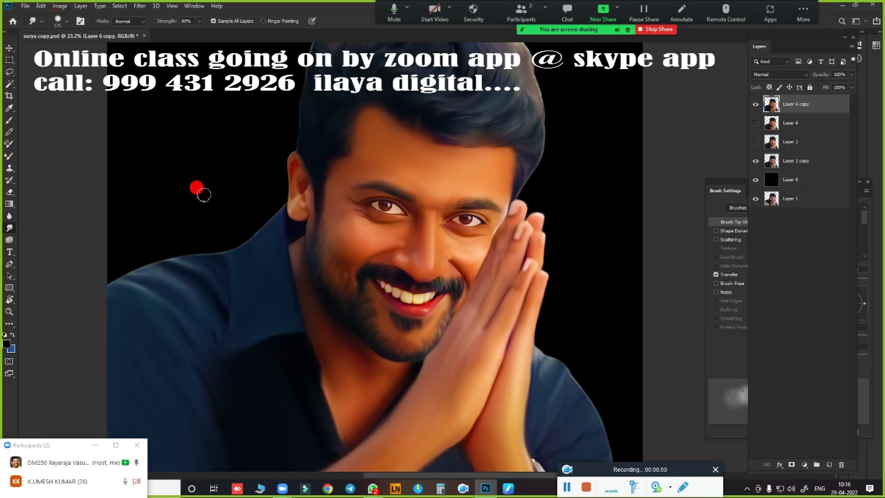
Step: Bring up the Image > Adjustments list
click(61, 6)
mouse_move(74, 30)
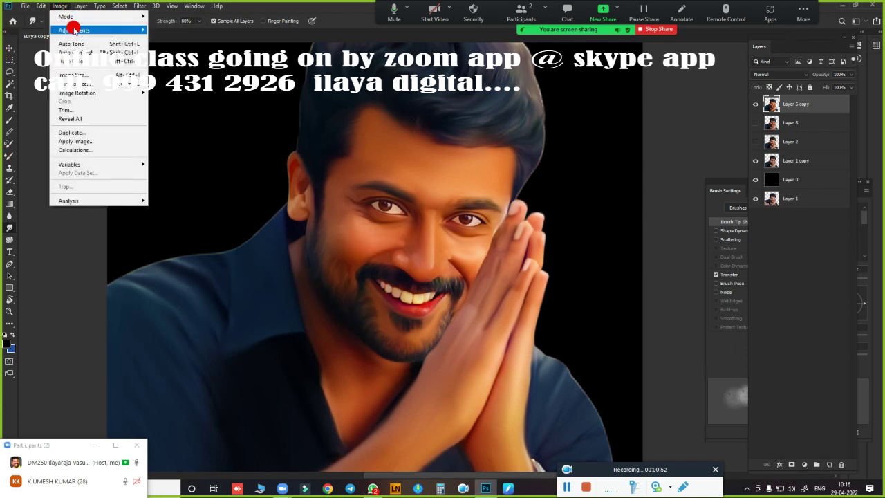
click(60, 8)
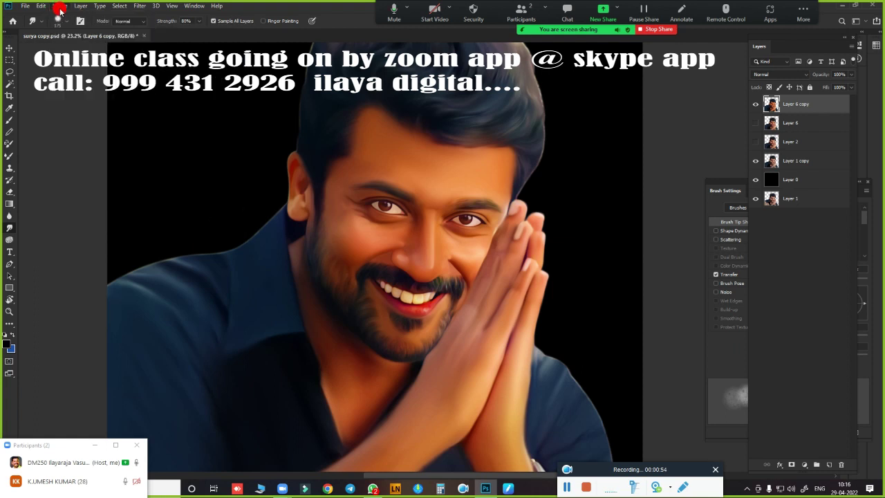
click(60, 7)
mouse_move(74, 30)
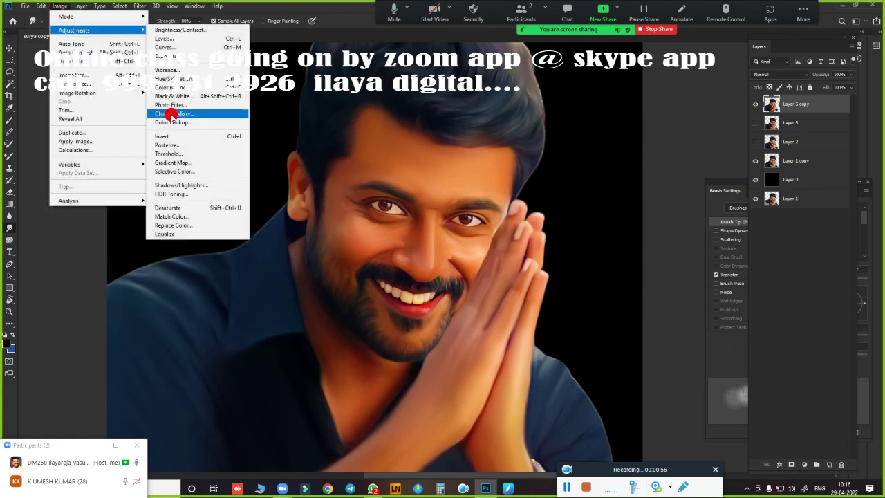
Step: Open Selective Color on Reds and rough in the cyan, magenta and yellow values
click(201, 171)
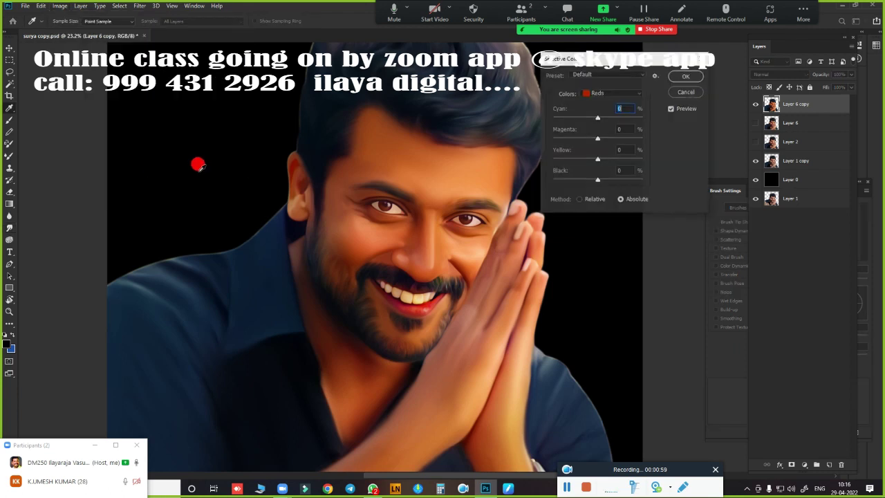
click(617, 95)
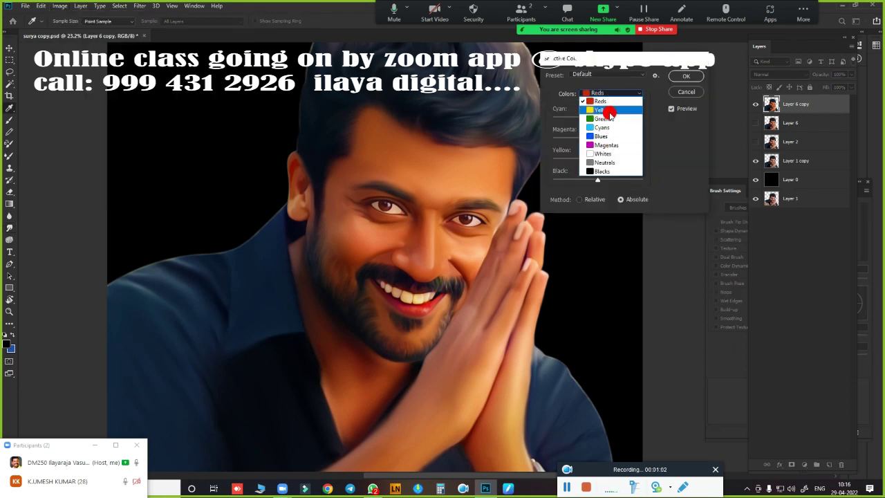
click(618, 97)
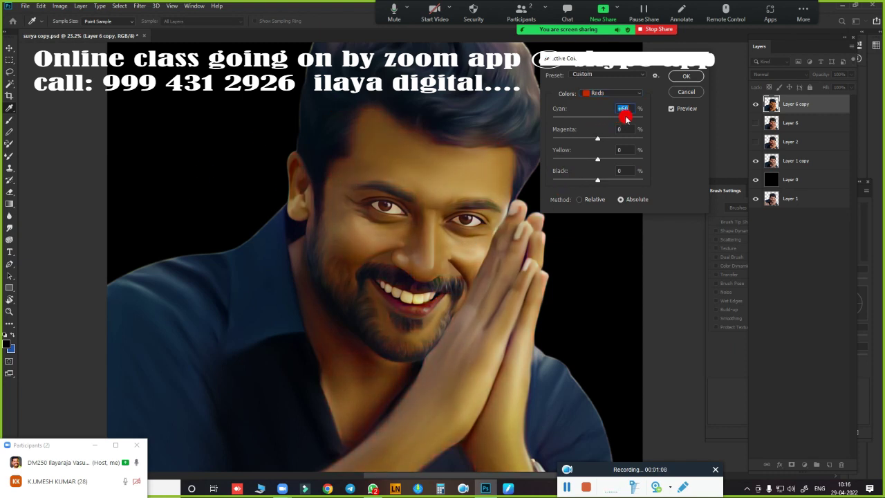
mouse_move(640, 120)
mouse_down()
mouse_move(575, 119)
mouse_move(603, 126)
mouse_up()
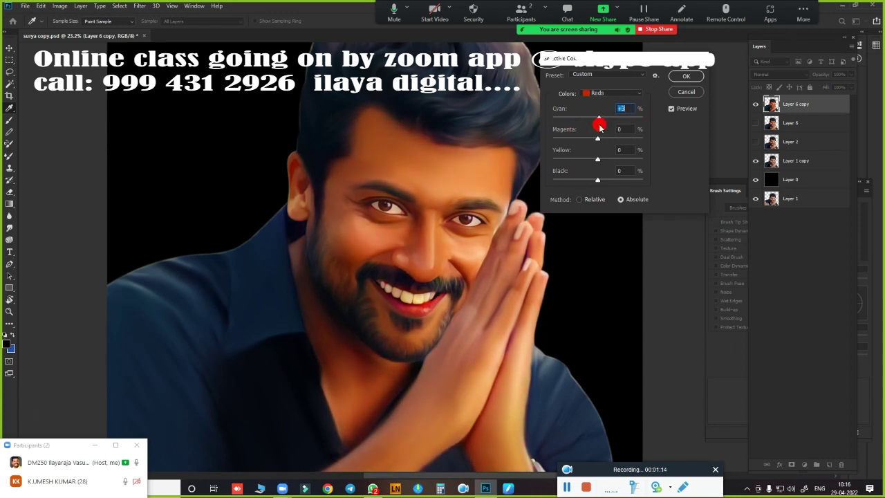
mouse_move(600, 126)
mouse_down()
mouse_move(624, 126)
mouse_move(597, 128)
mouse_up()
mouse_move(597, 143)
mouse_down()
mouse_move(577, 142)
mouse_move(619, 140)
mouse_up()
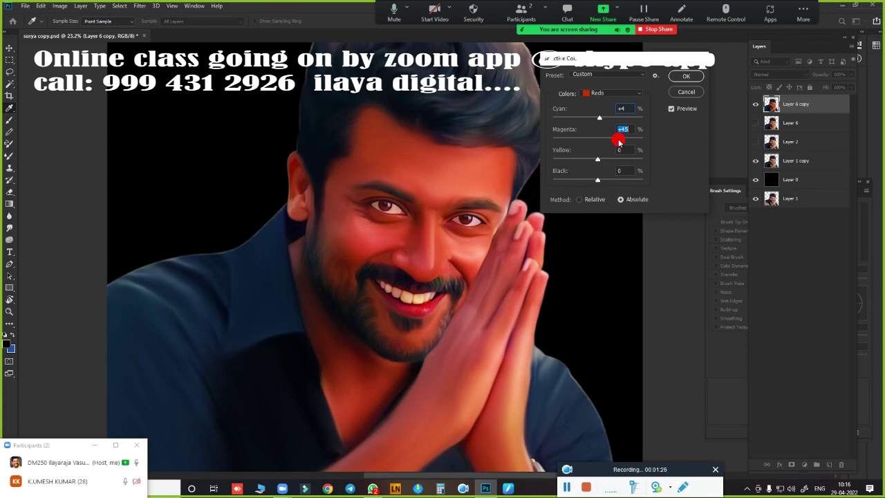
mouse_move(620, 141)
mouse_down()
mouse_move(574, 148)
mouse_move(602, 144)
mouse_up()
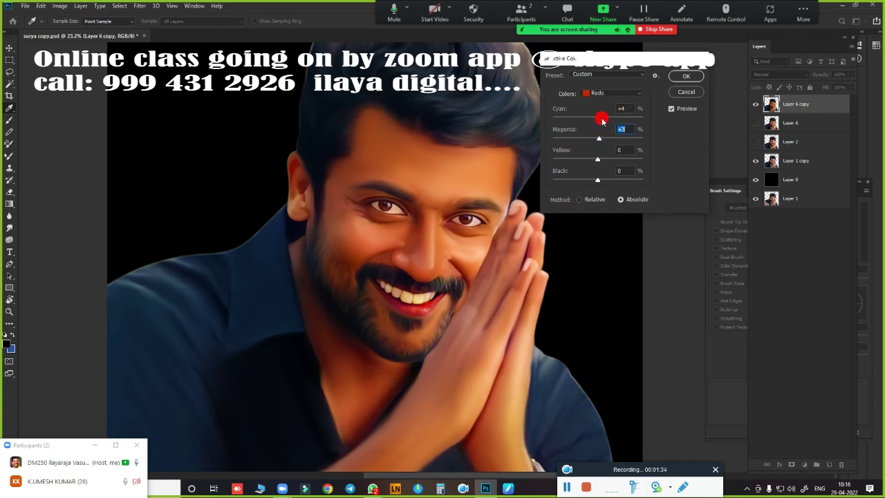
text(0)
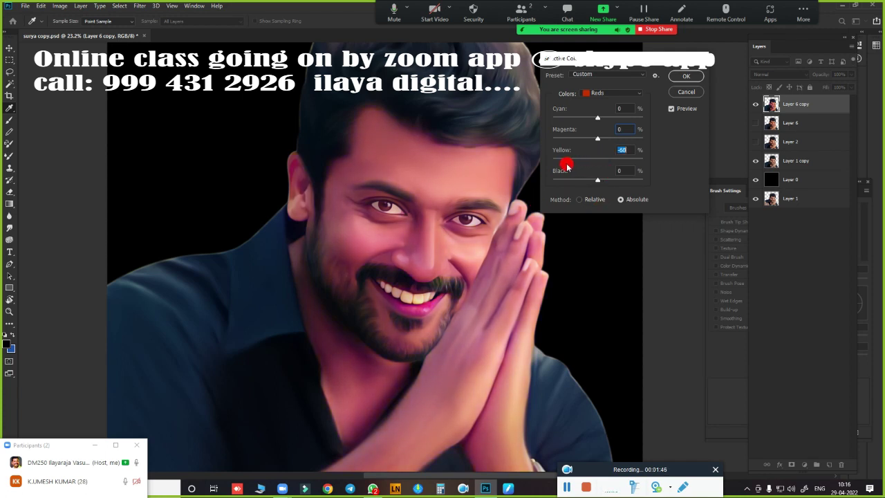
drag(559, 167, 604, 168)
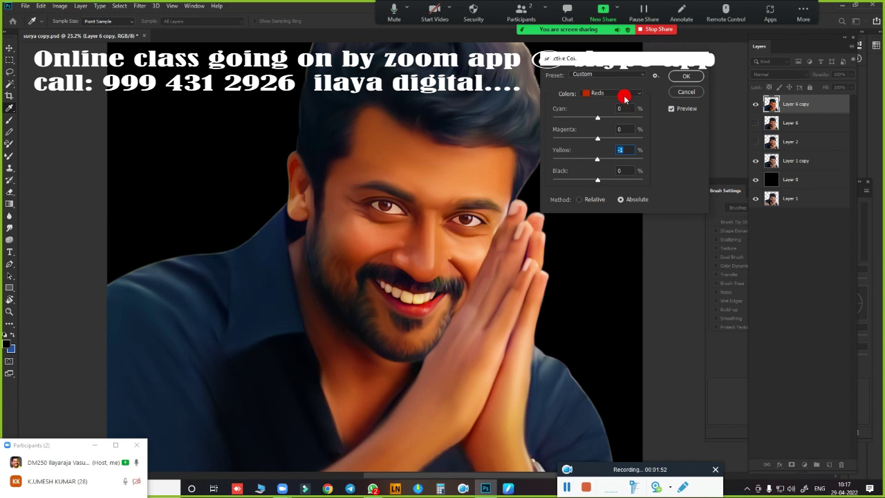
Step: Check Yellows, then finalize Reds at Cyan +5, Magenta −5, Yellow −1 and apply
click(628, 93)
click(614, 104)
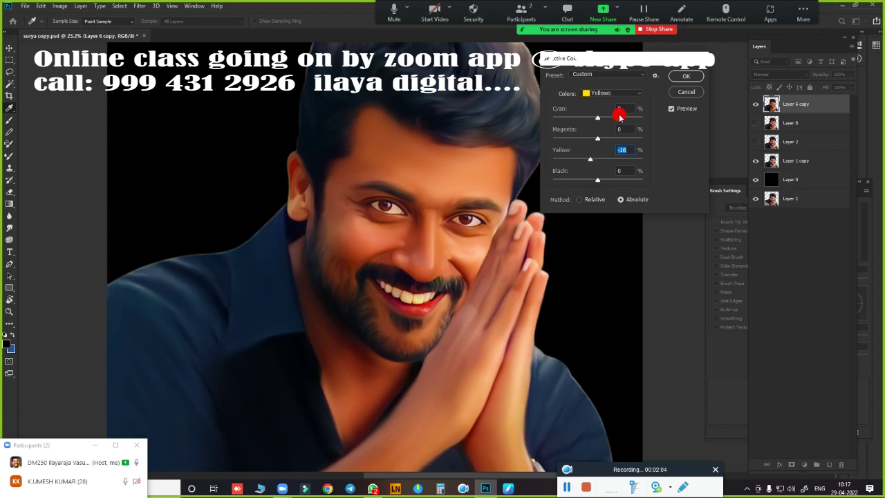
click(626, 93)
click(617, 97)
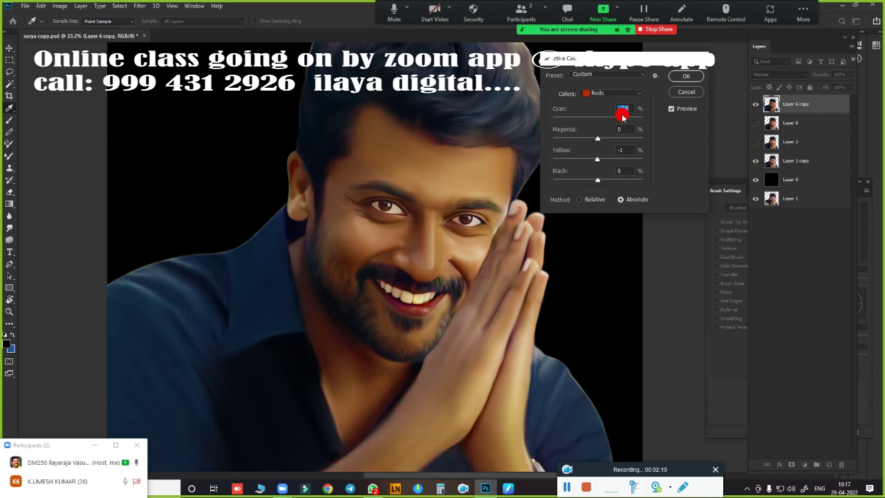
drag(623, 118, 597, 124)
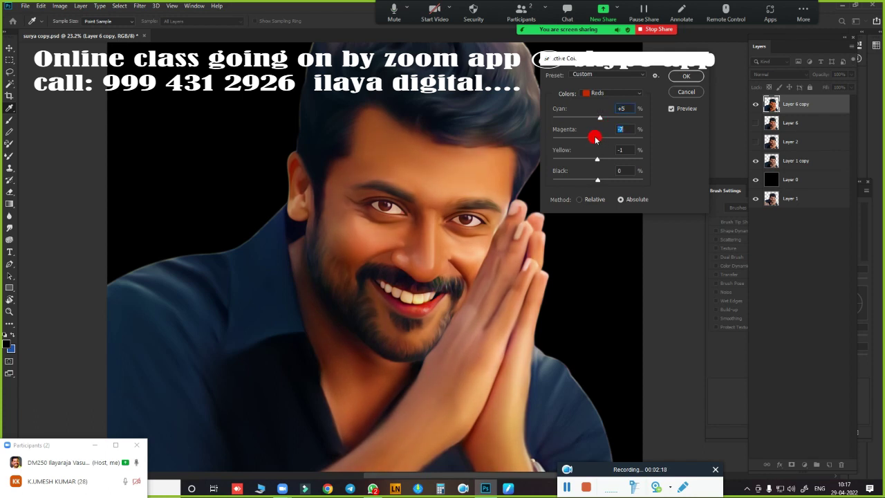
drag(597, 139, 595, 139)
click(681, 75)
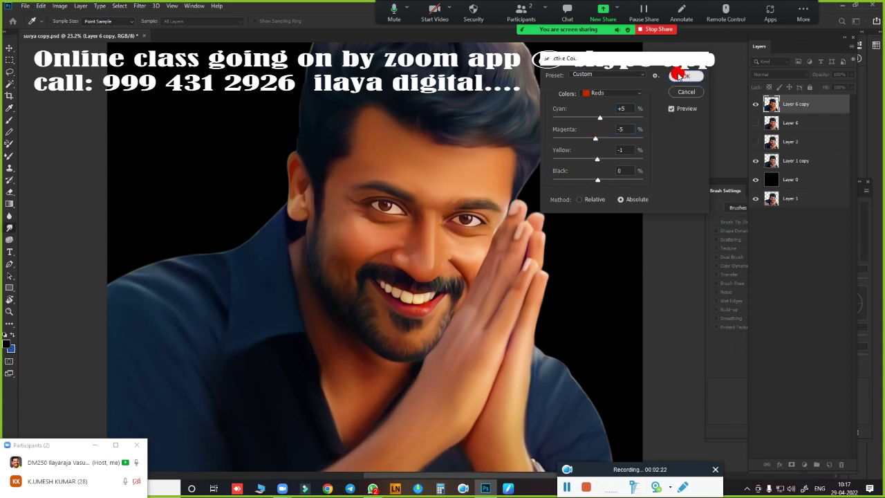
Step: Show Layer 6 and toggle Layer 6 copy on and off to compare, leaving it visible
key(r)
scroll(511, 201, up, 2)
scroll(517, 205, up, 1)
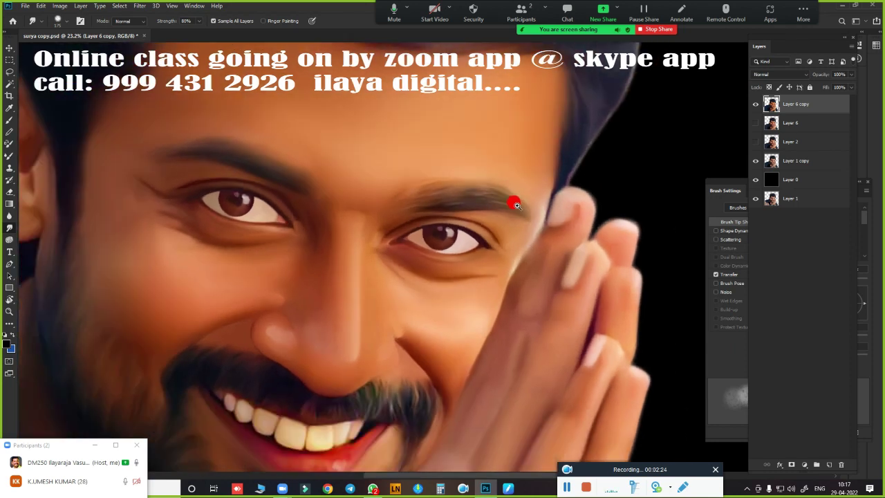
scroll(517, 206, down, 2)
click(755, 122)
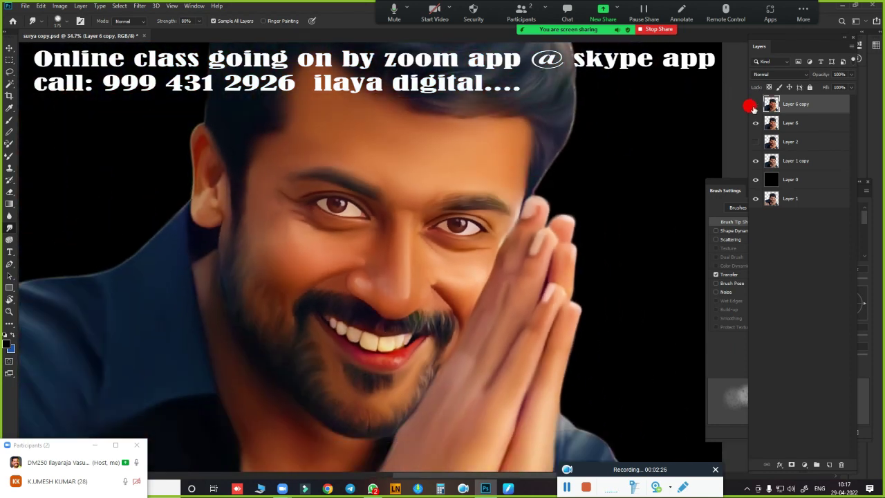
click(755, 104)
click(755, 104)
click(755, 103)
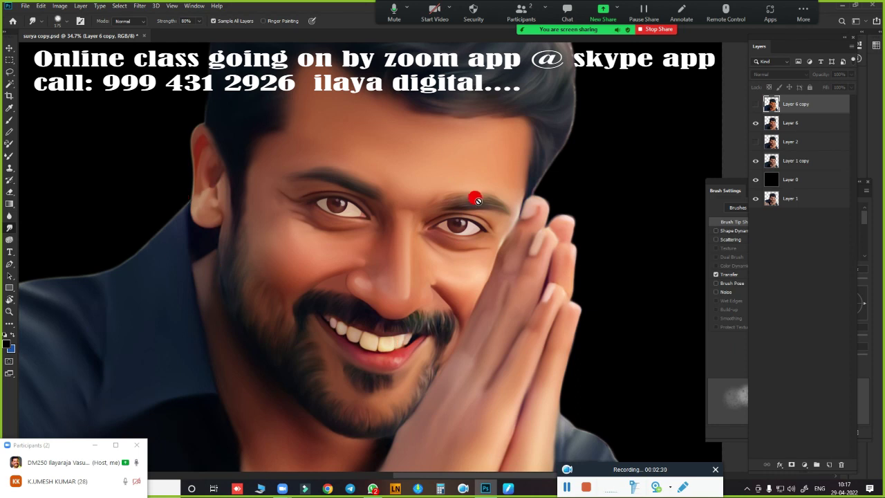
click(755, 103)
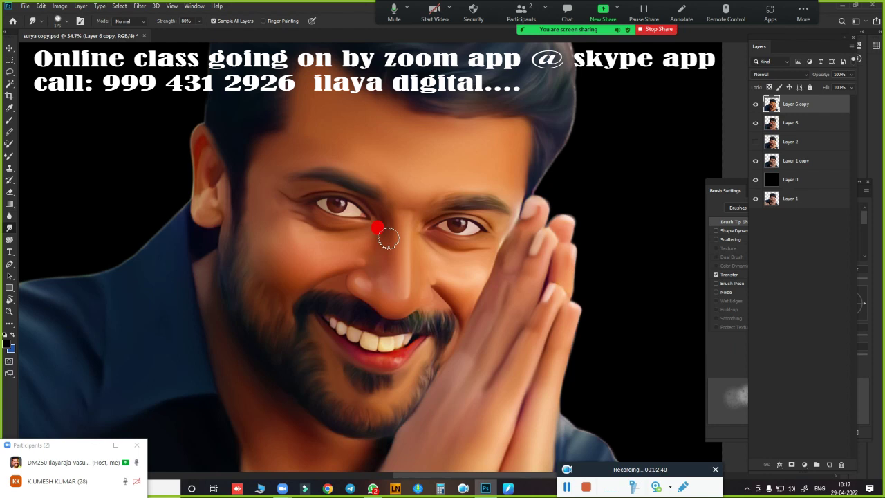
Step: In Color Balance, set the shadows' colour levels to +8, +10 and −10
key(ctrl+b)
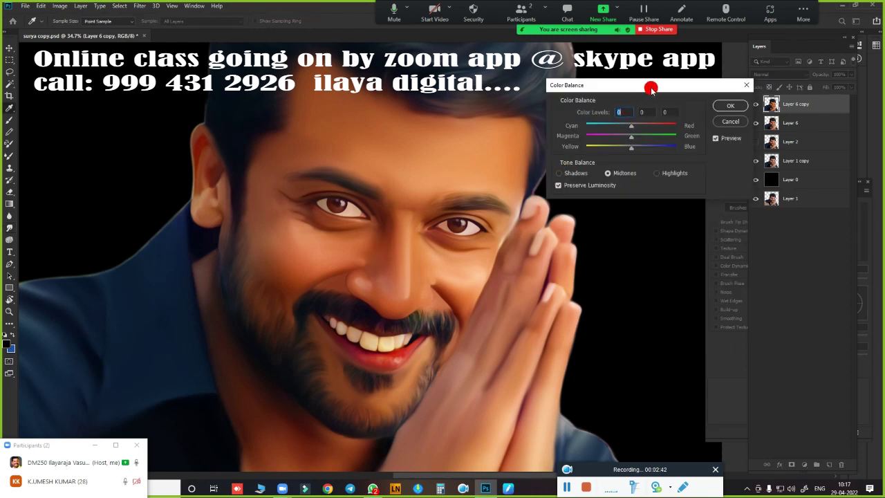
drag(651, 85, 630, 67)
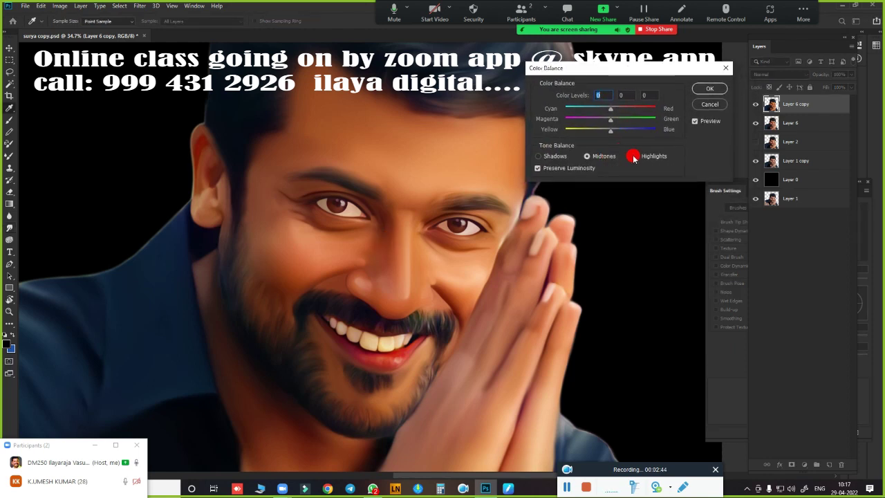
click(636, 157)
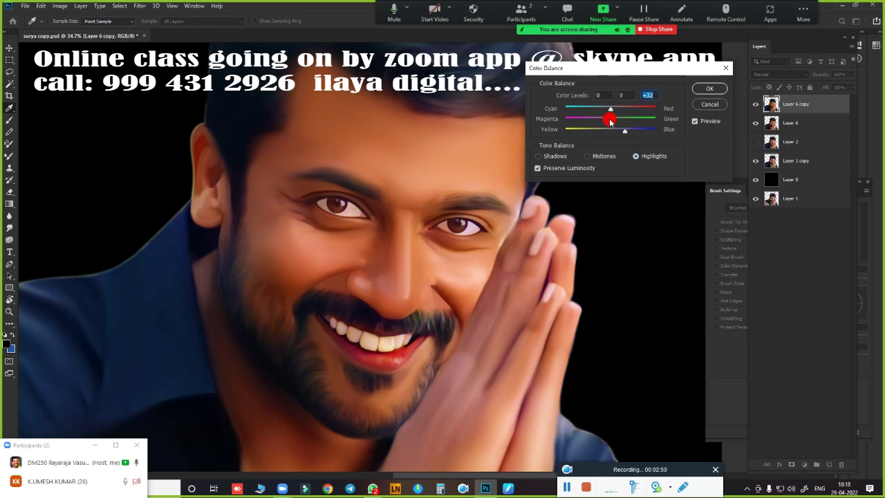
drag(606, 121, 607, 121)
click(634, 133)
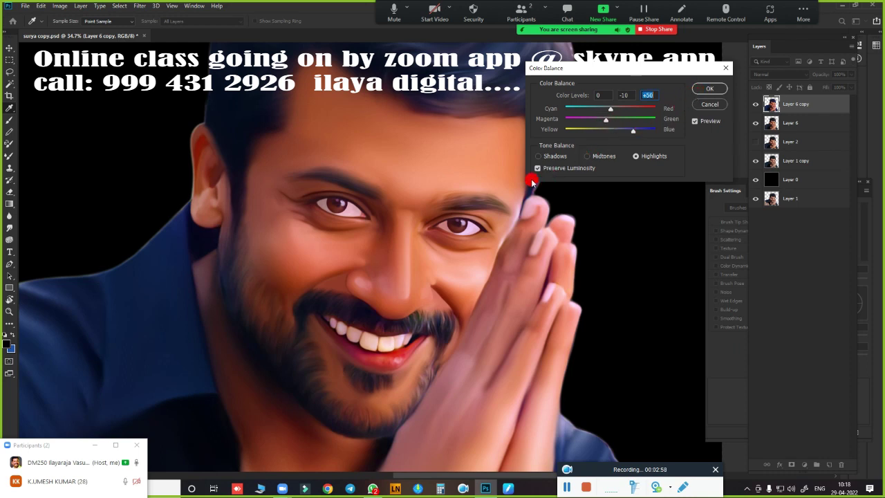
click(549, 156)
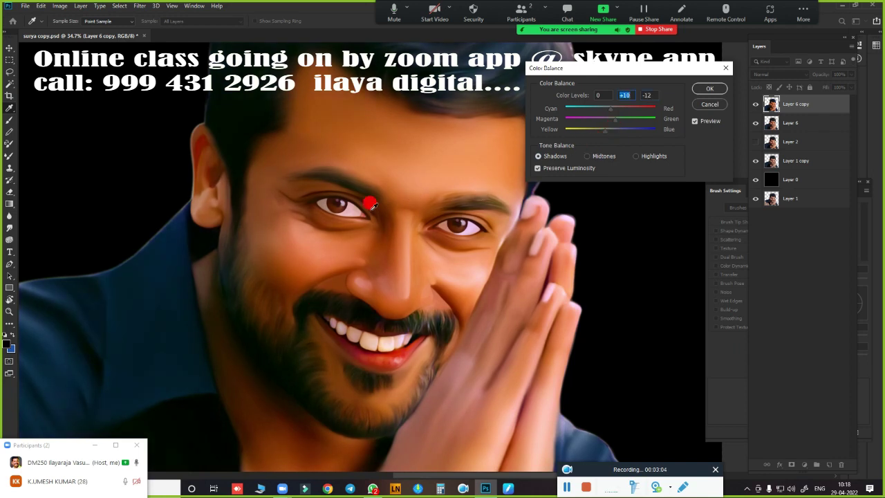
drag(607, 133, 606, 132)
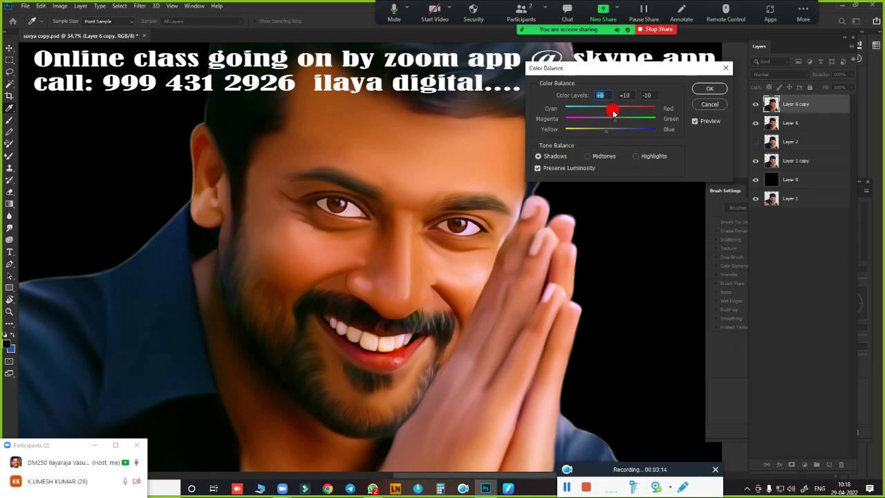
click(709, 88)
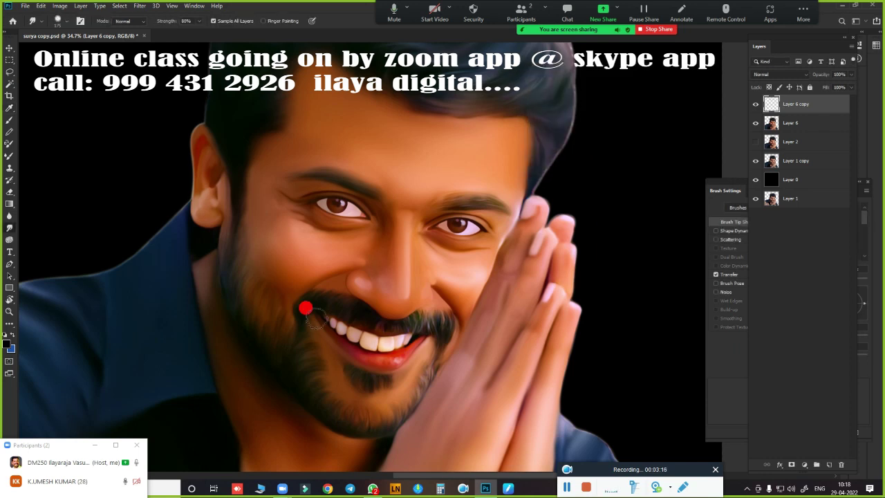
key(r)
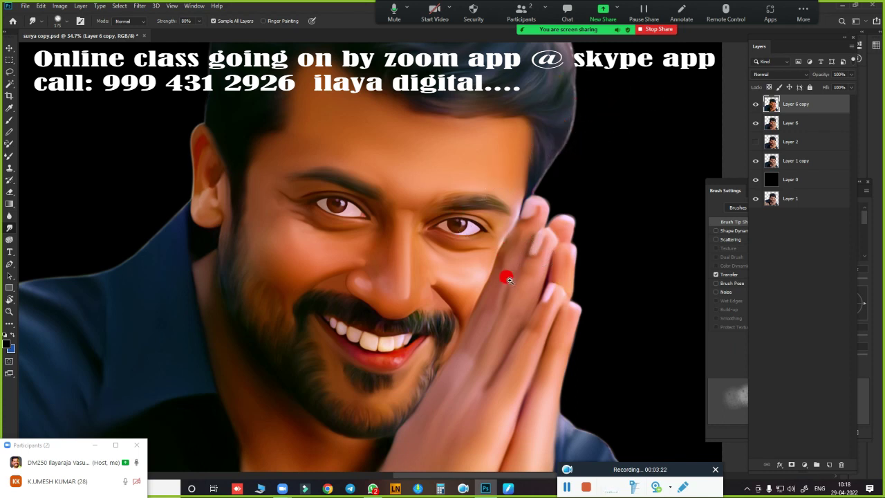
scroll(480, 270, down, 2)
scroll(480, 270, up, 1)
scroll(515, 245, up, 1)
scroll(500, 253, up, 1)
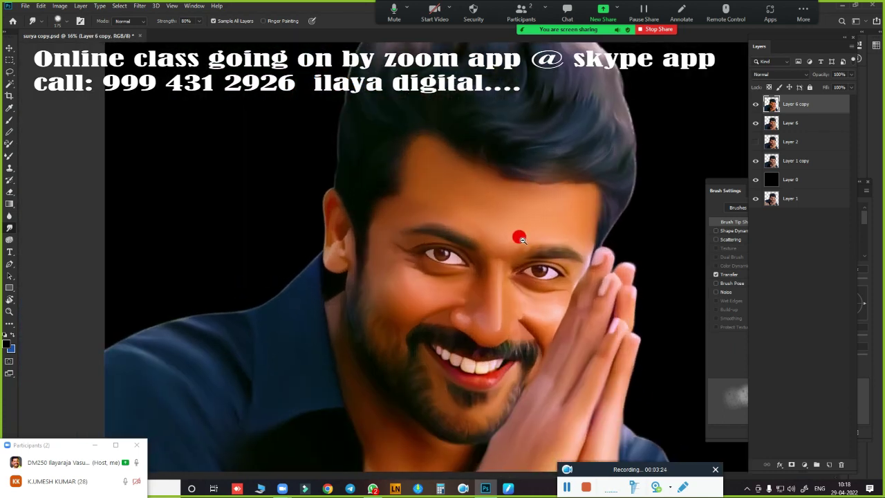
scroll(502, 259, up, 1)
scroll(519, 227, down, 1)
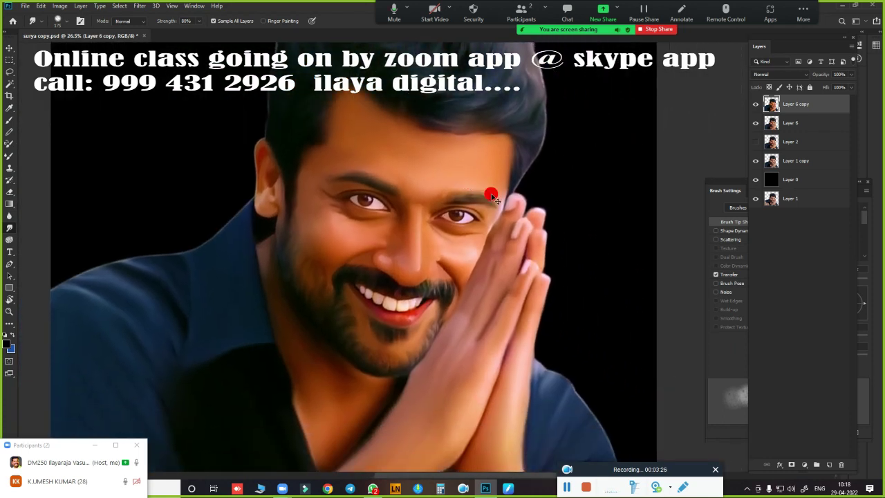
key(ctrl+u)
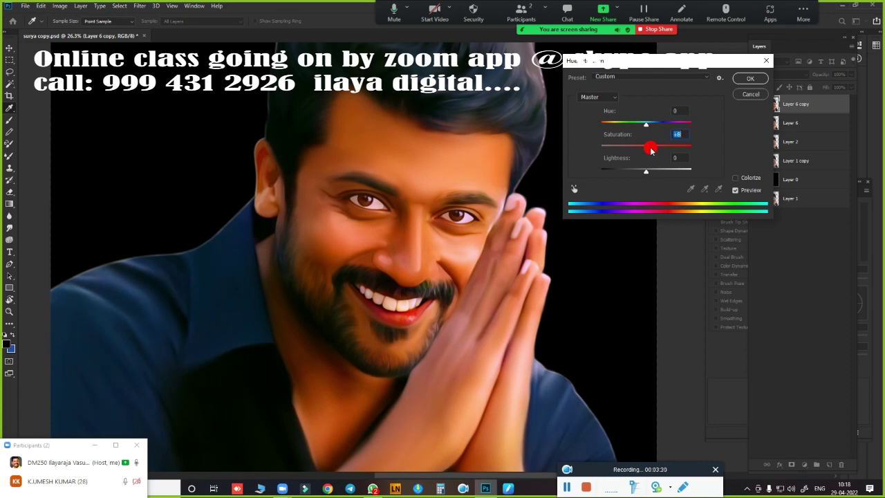
click(754, 93)
scroll(507, 230, down, 1)
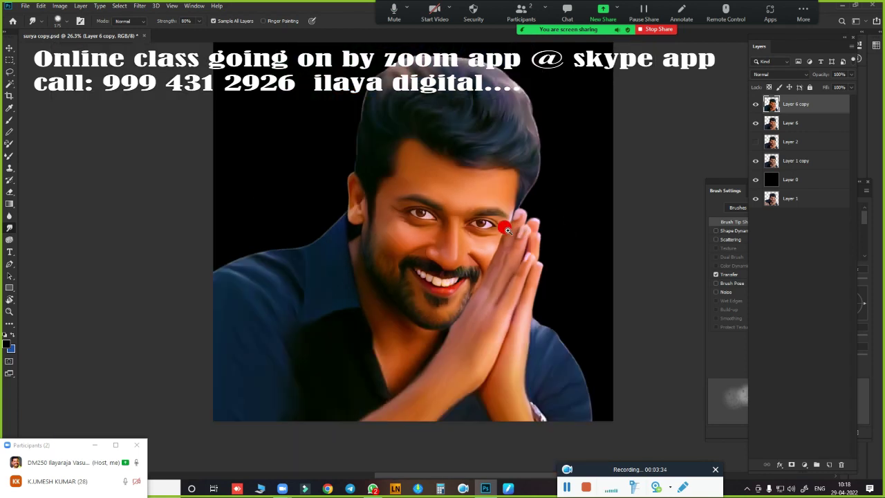
scroll(508, 231, down, 1)
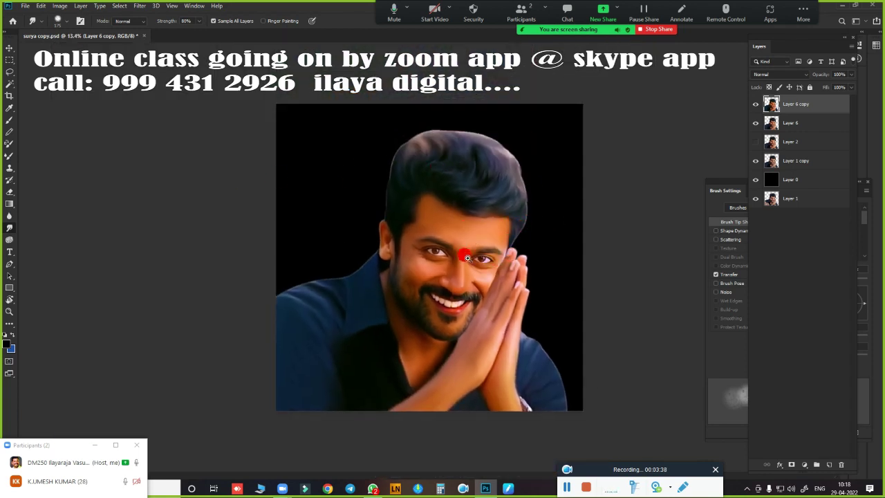
scroll(468, 258, up, 5)
scroll(346, 218, up, 1)
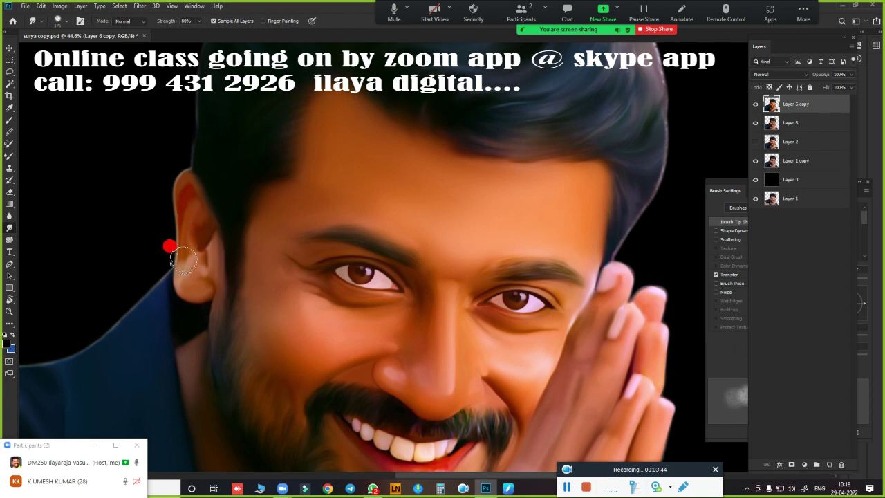
drag(450, 292, 399, 189)
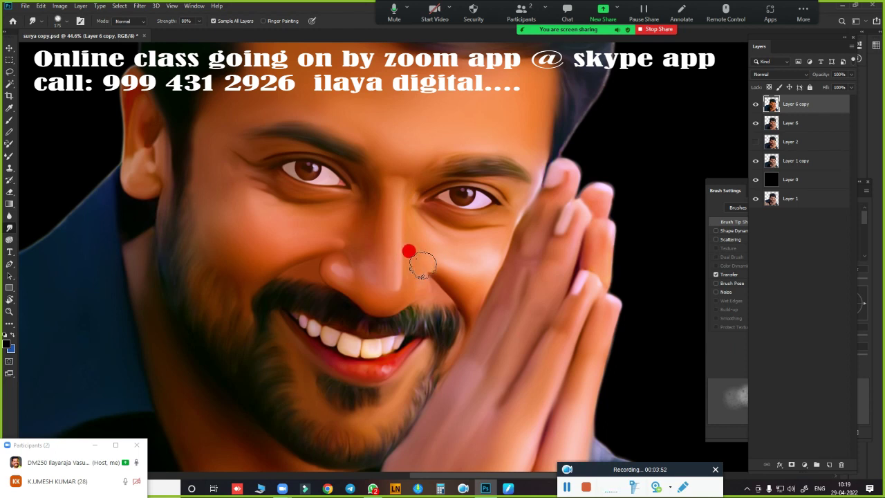
alt+click(402, 266)
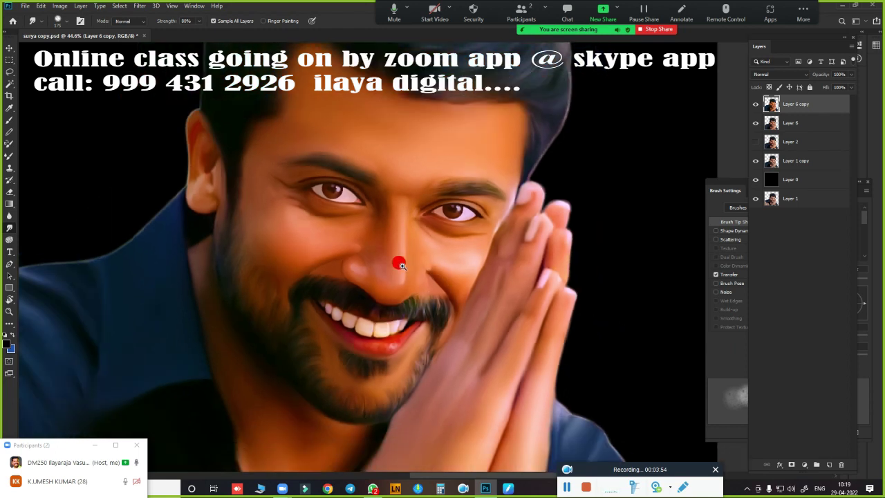
key(l)
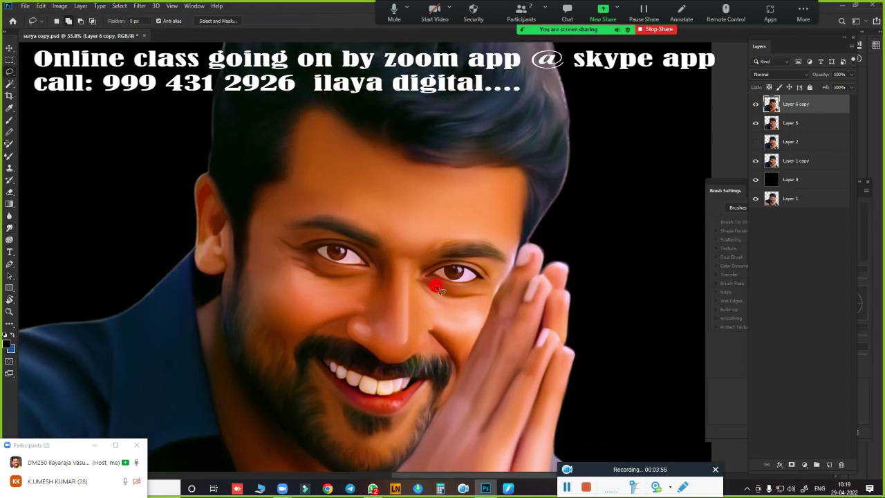
Step: Lasso the cheeks and nose, then add a forehead patch to the selection
scroll(437, 289, up, 3)
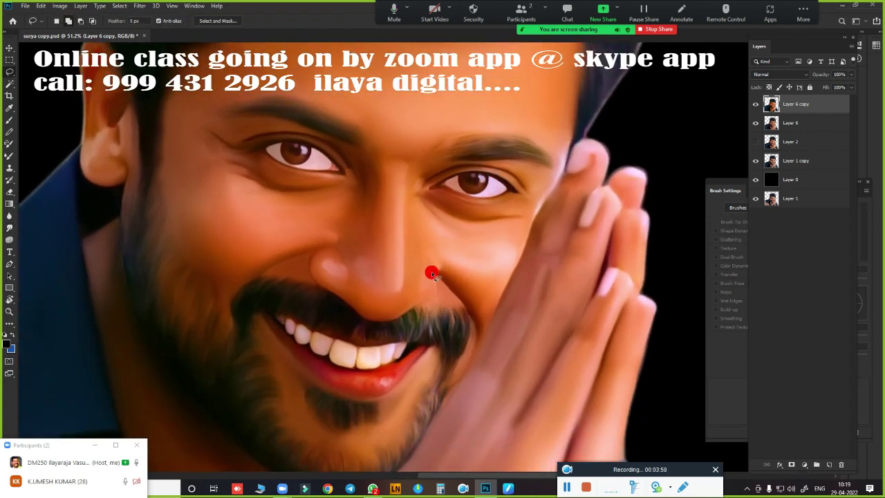
drag(435, 275, 455, 299)
mouse_move(488, 328)
mouse_down()
mouse_move(516, 255)
mouse_move(504, 217)
mouse_move(461, 221)
mouse_move(426, 209)
mouse_move(392, 175)
mouse_move(262, 189)
mouse_move(204, 172)
mouse_move(180, 220)
mouse_move(209, 274)
mouse_move(238, 285)
mouse_move(265, 270)
mouse_up()
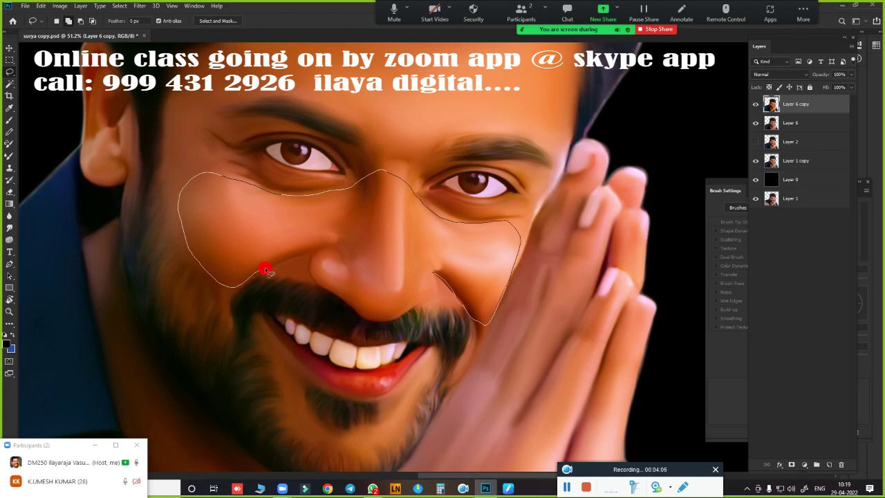
mouse_move(308, 250)
mouse_down()
mouse_move(346, 246)
mouse_move(425, 272)
mouse_up()
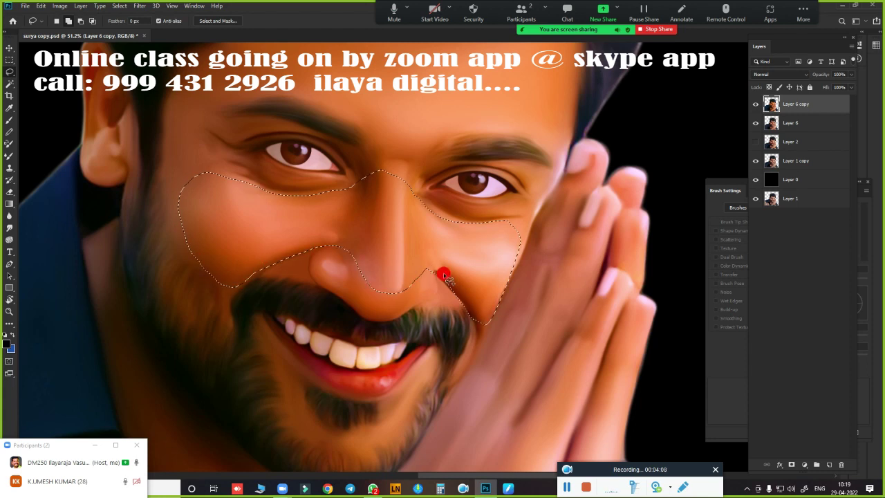
key(ctrl+d)
scroll(435, 276, down, 2)
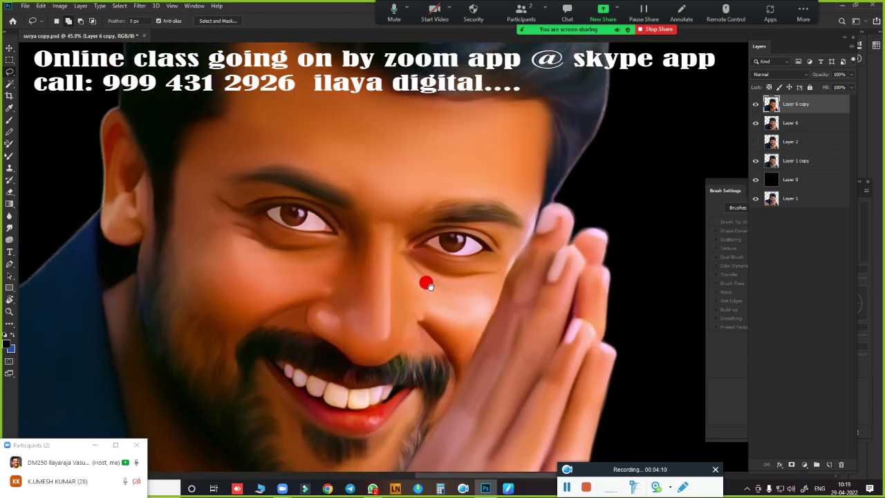
key(ctrl+z)
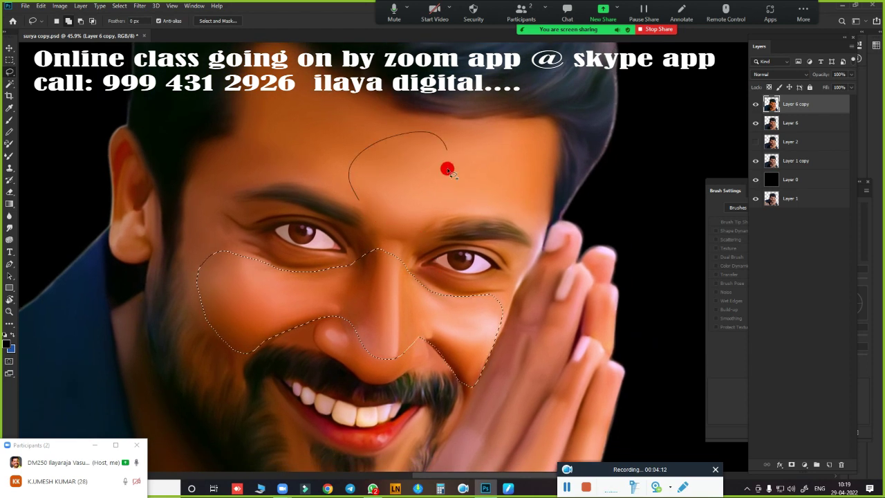
drag(421, 131, 415, 221)
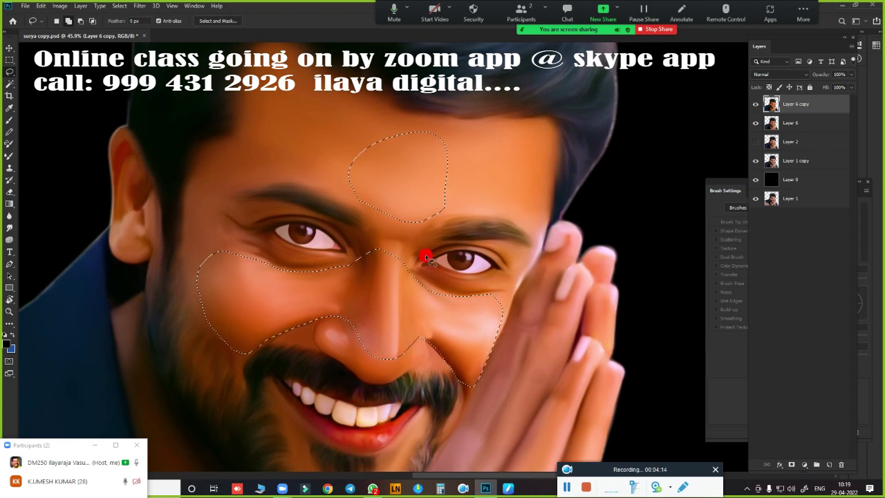
Step: Feather the selection with radius 5 and copy it onto new Layer 7
key(shift+F6)
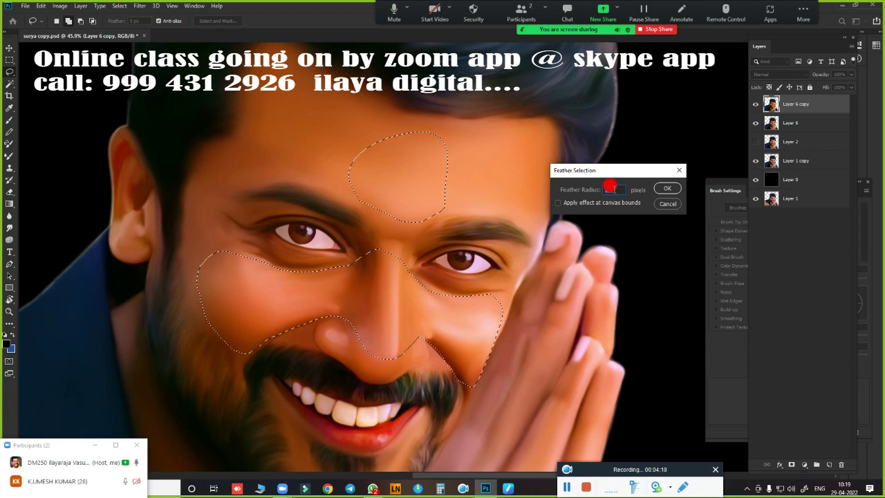
text(5)
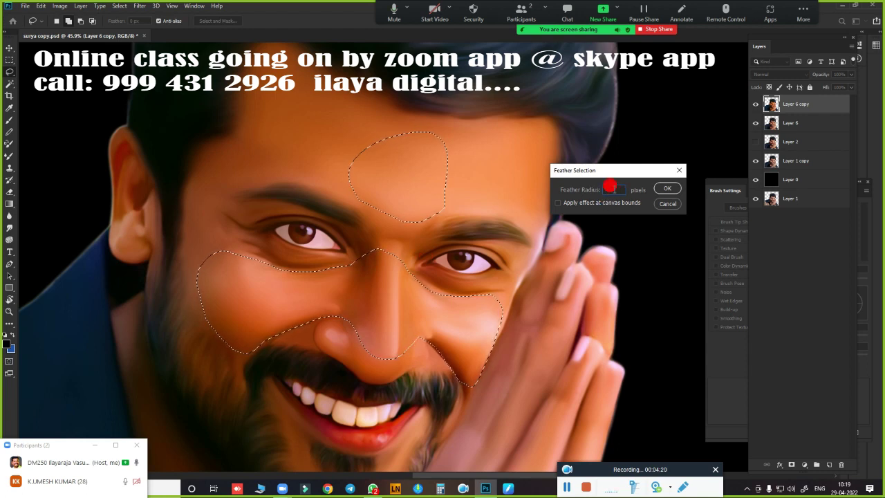
key(Return)
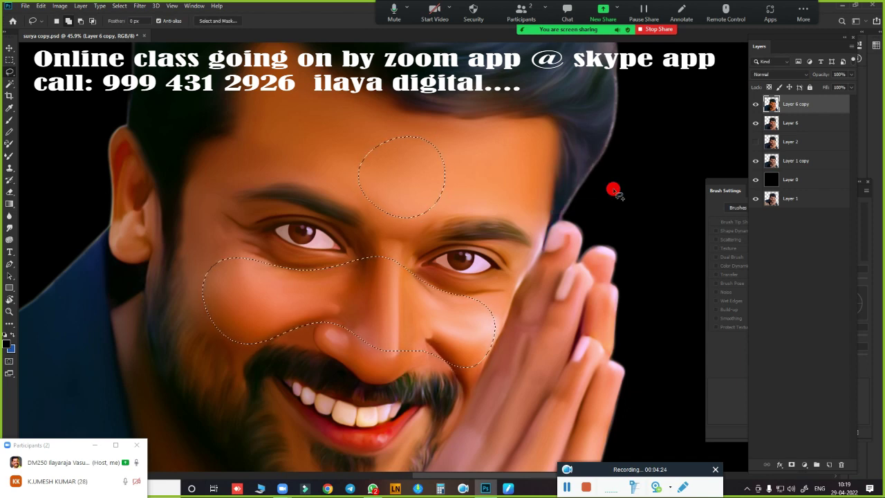
key(shift+F6)
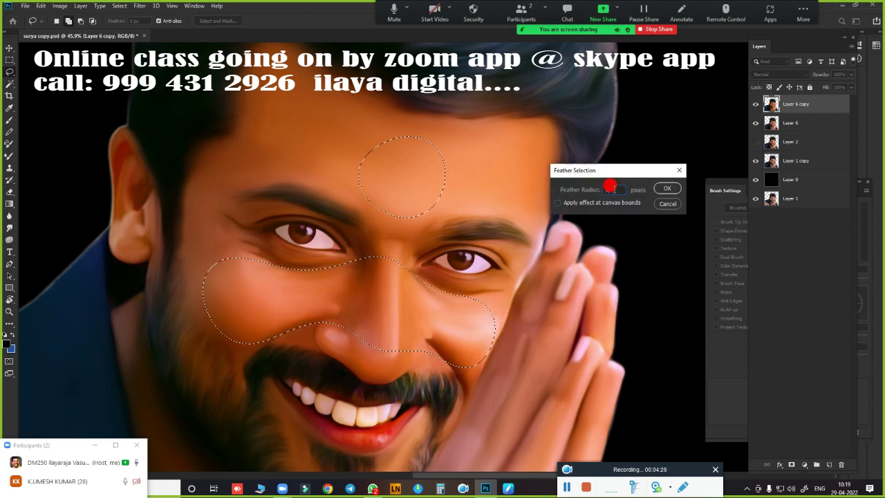
key(Return)
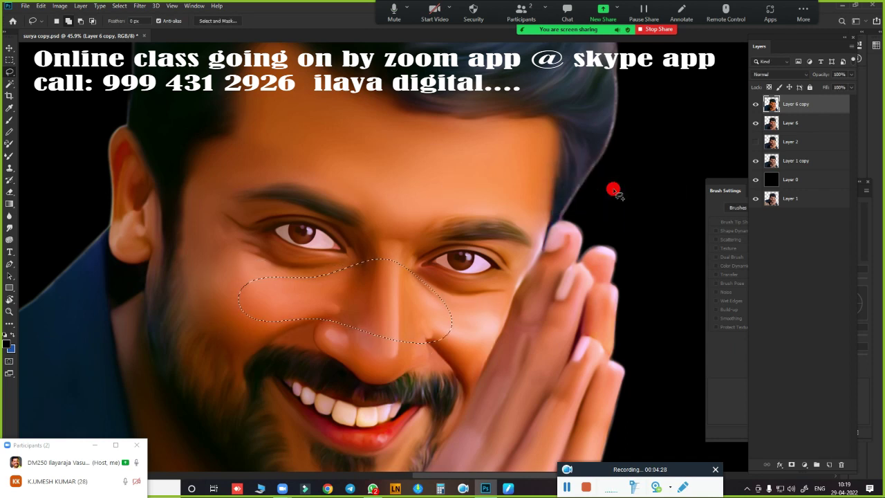
key(ctrl+z)
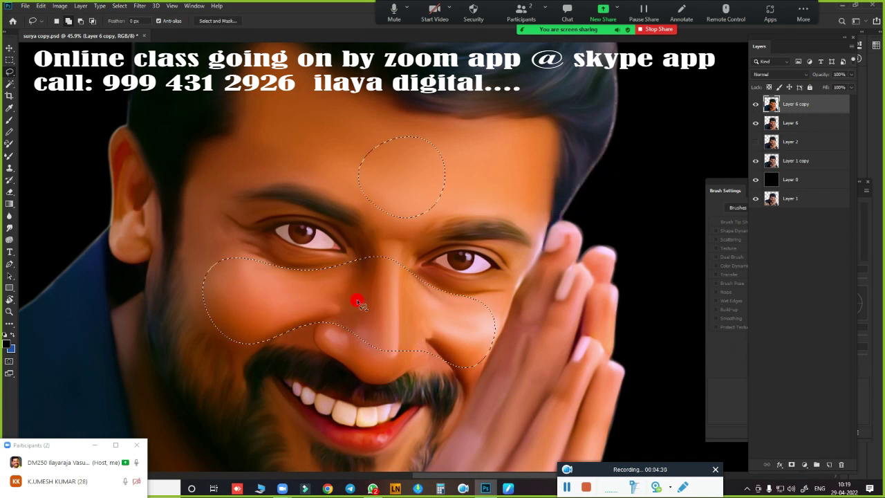
key(shift+F6)
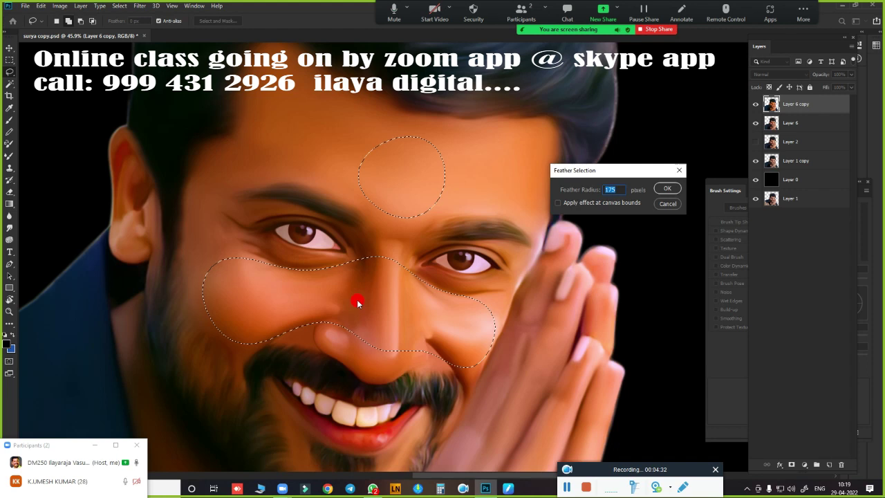
key(Return)
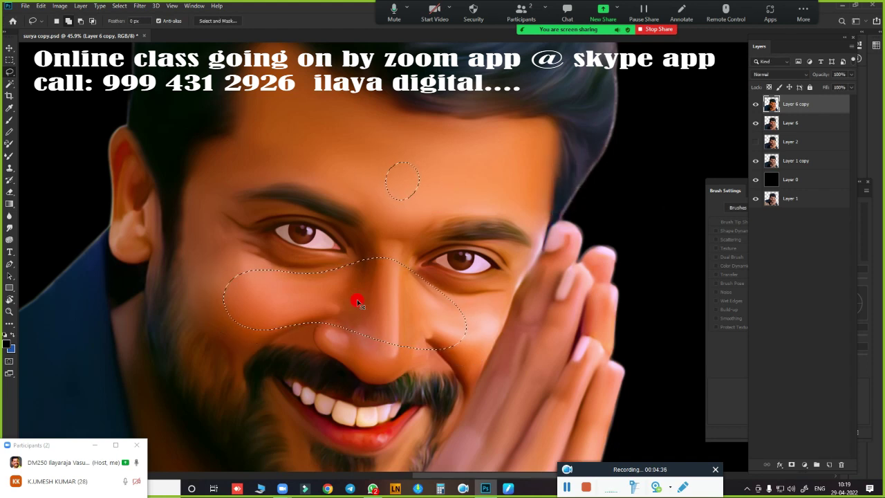
key(ctrl+j)
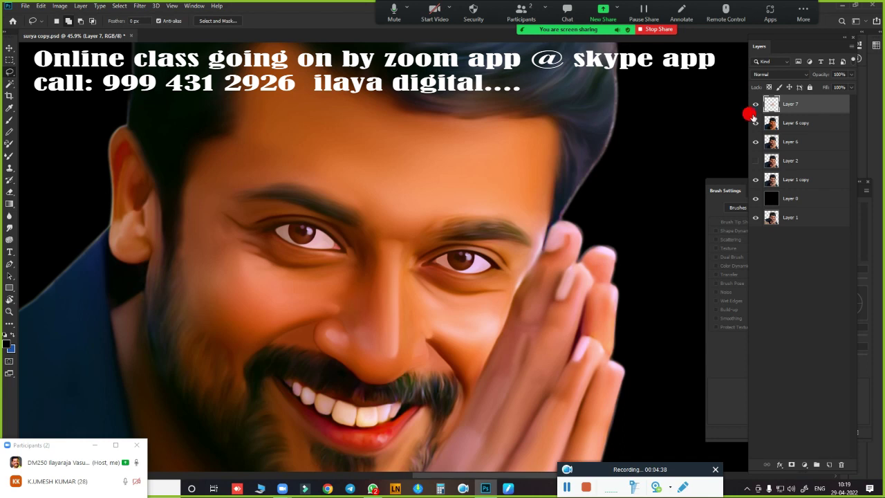
Step: Toggle eye icons across Layers 6, 6 copy, 1 copy and 2, ending with Layer 6 copy visible
drag(752, 116, 753, 177)
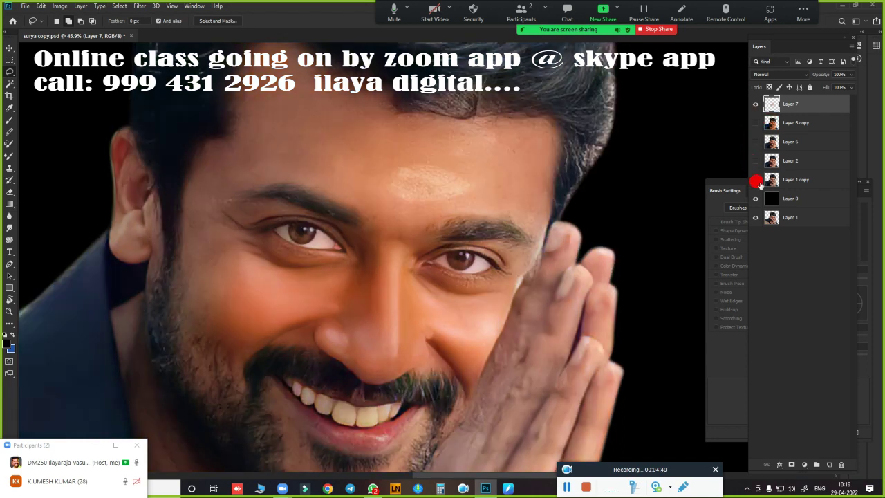
click(756, 180)
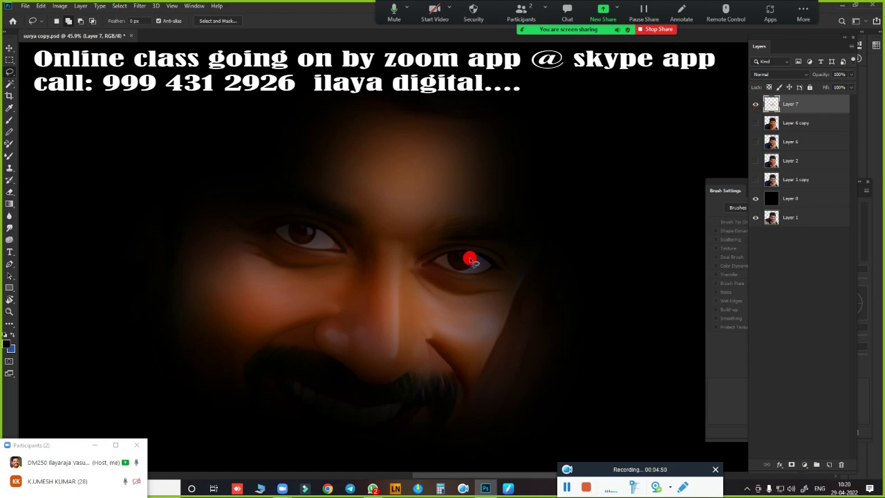
drag(755, 123, 755, 142)
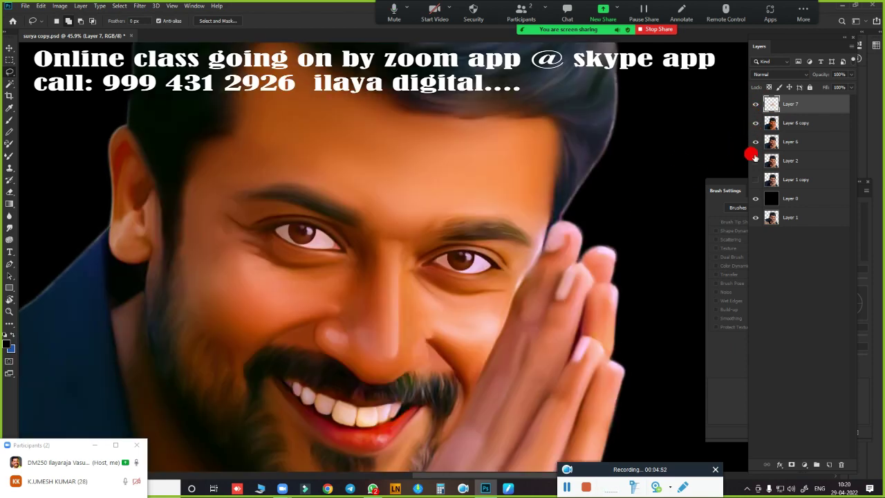
click(755, 161)
click(755, 142)
click(755, 122)
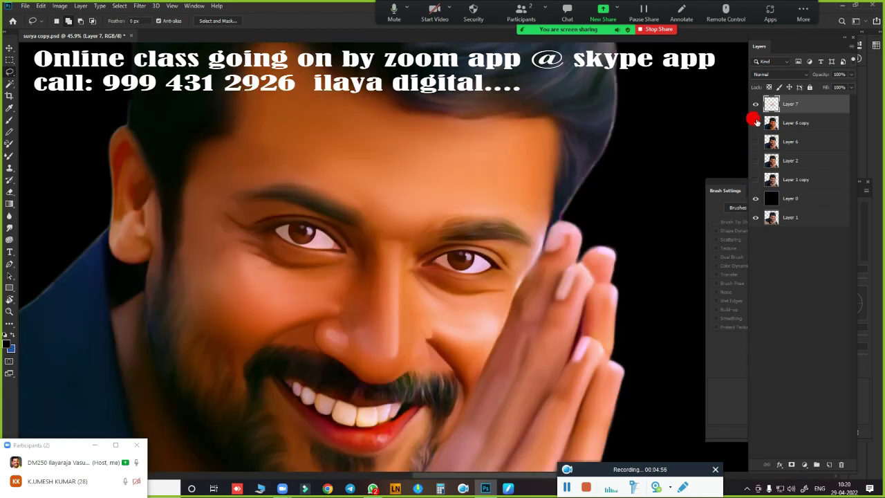
click(755, 123)
Step: Colour-balance midtones to +8/−23/0 and highlights to +5/−28/+38, then apply
key(ctrl+b)
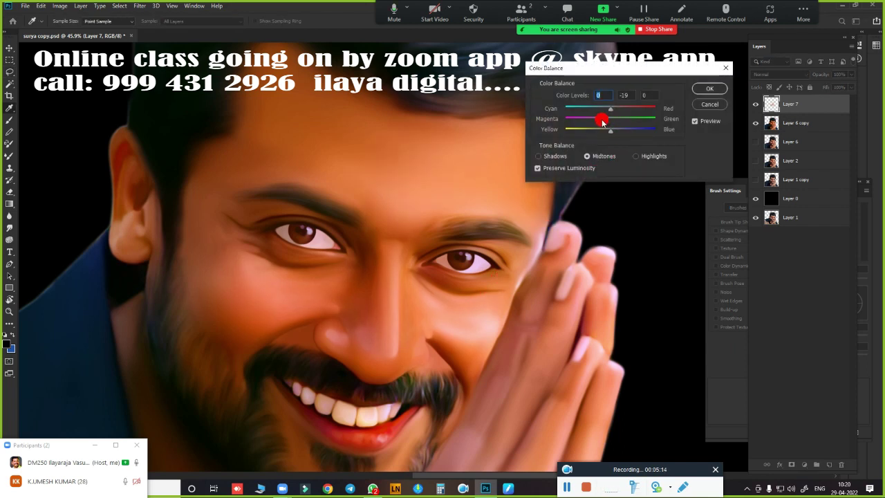
drag(601, 121, 600, 120)
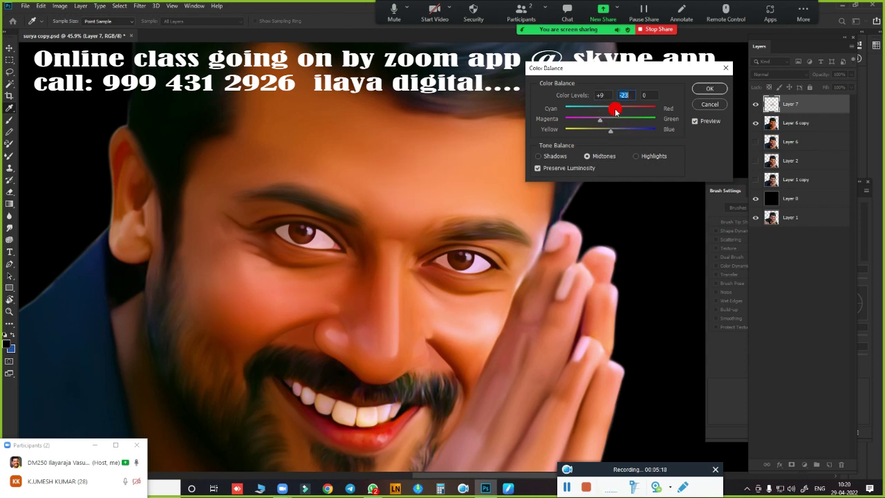
drag(615, 111, 614, 110)
click(636, 157)
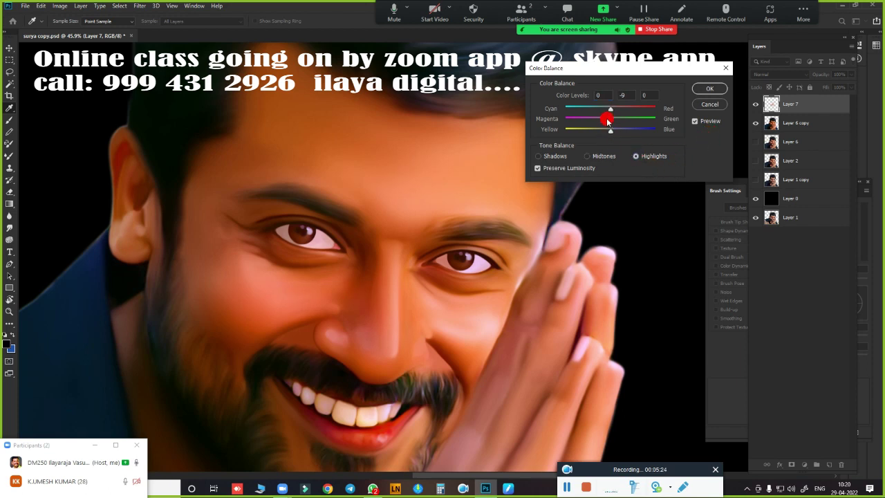
drag(606, 121, 613, 109)
click(599, 120)
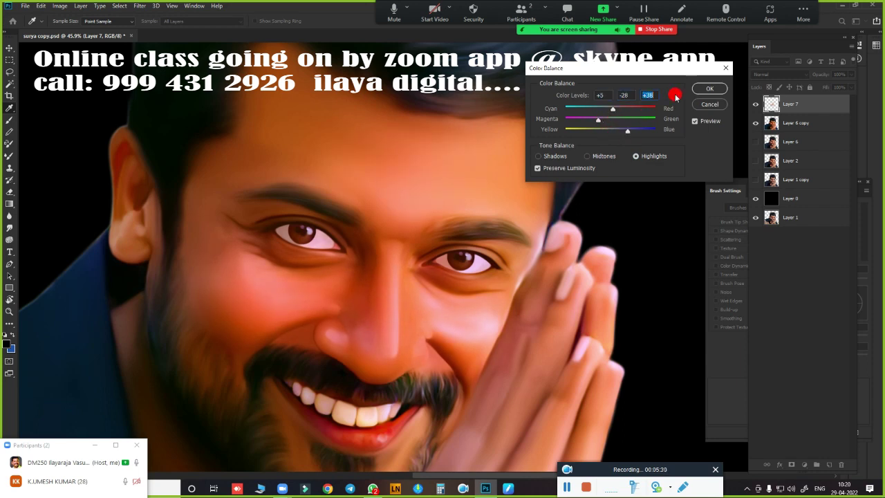
click(706, 90)
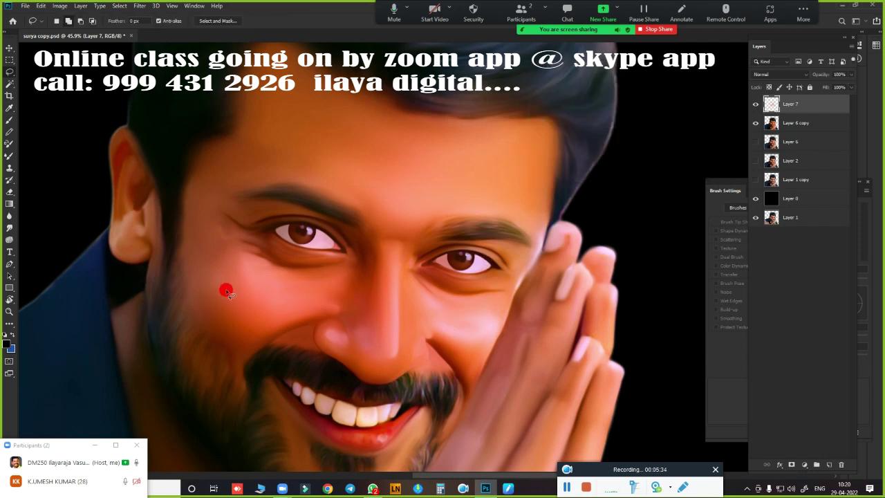
Step: Hide Layer 6 copy so only Layer 7's feathered face patch shows on black
scroll(465, 273, down, 4)
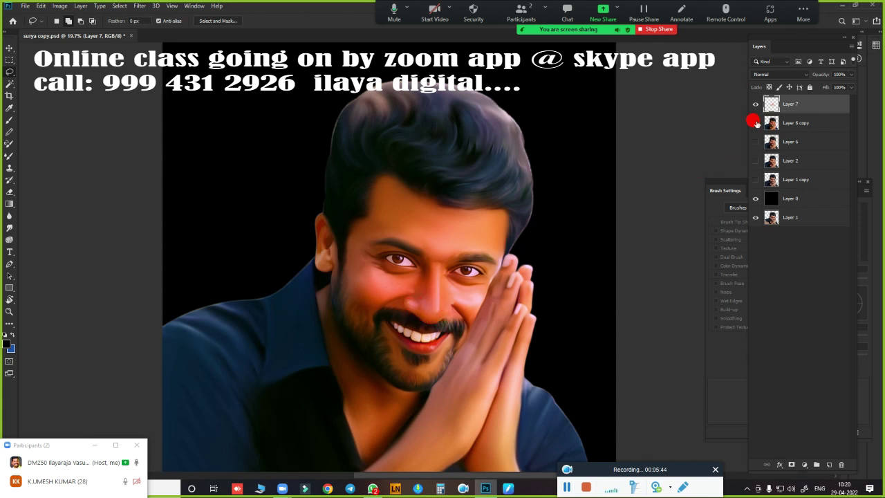
click(756, 122)
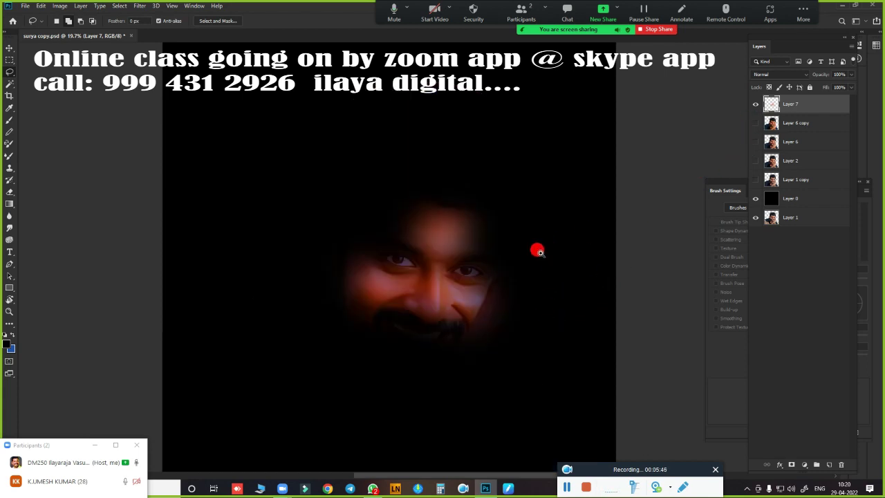
scroll(538, 251, up, 3)
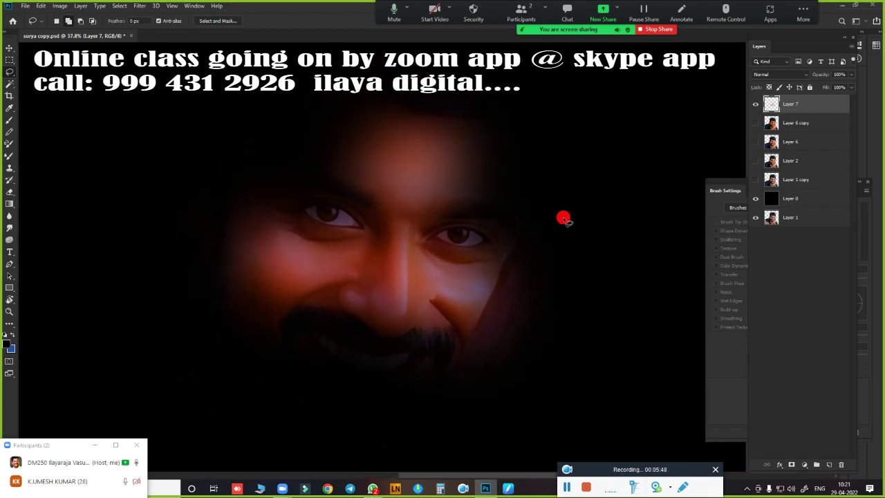
Step: Set the Eraser to 59% opacity and erase Layer 7's glow over the right eye
key(e)
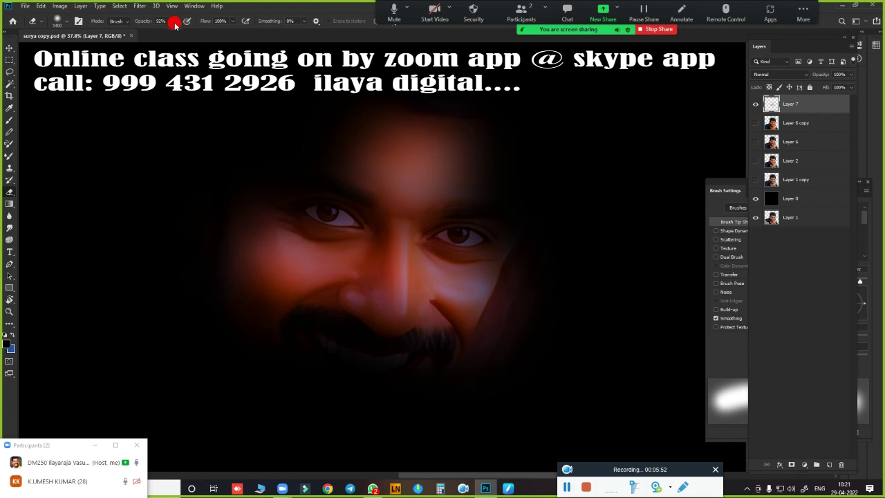
drag(173, 22, 159, 32)
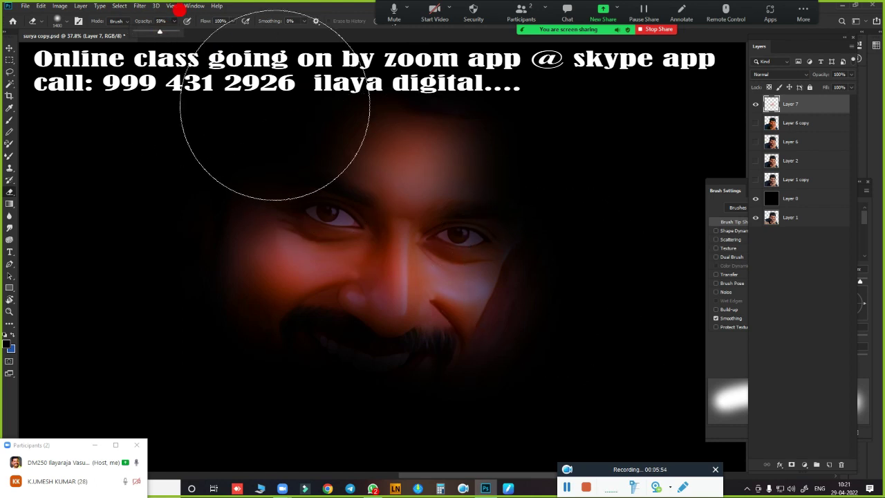
key(bracketleft)
key(bracketleft)
key(bracketleft)
key(bracketleft)
key(bracketleft)
key(bracketleft)
key(bracketleft)
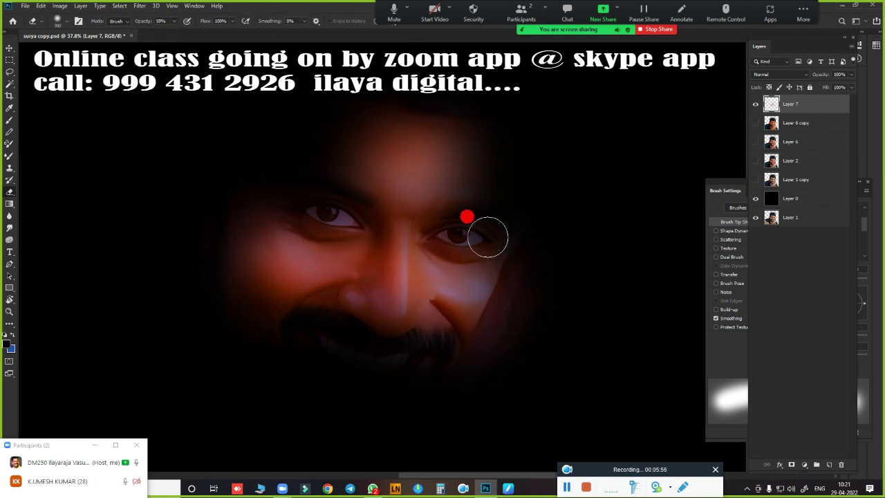
key(bracketright)
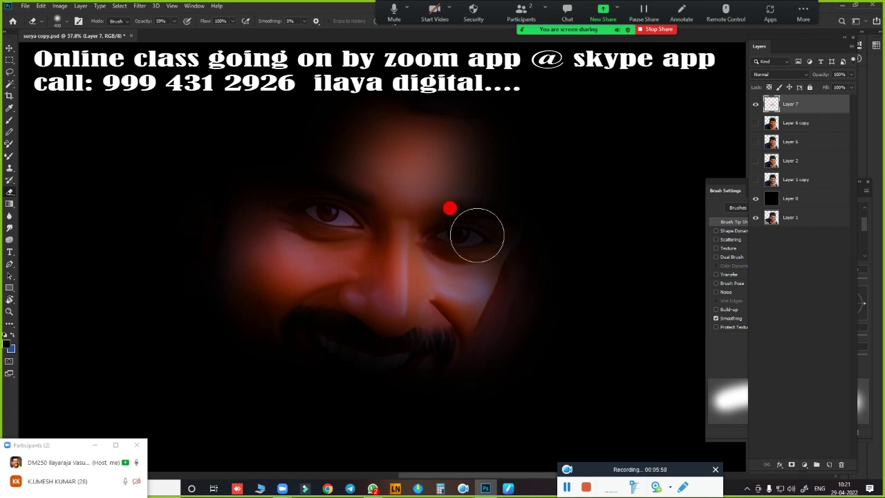
click(460, 238)
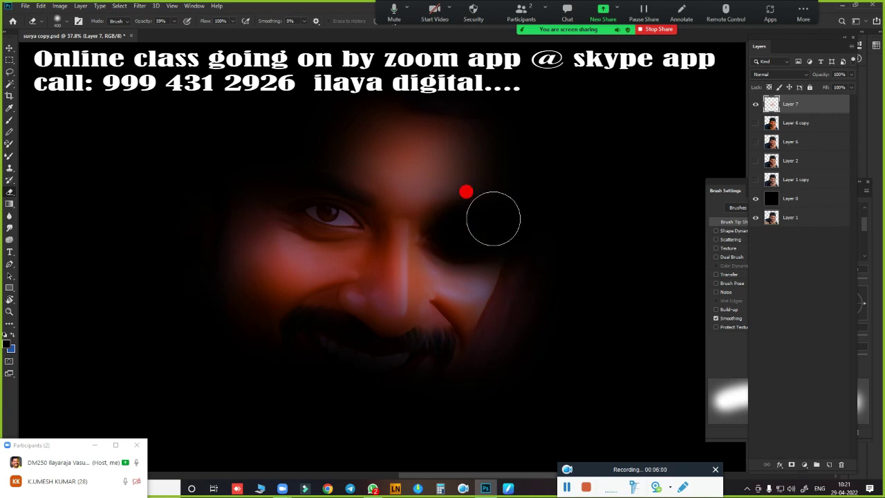
key(bracketright)
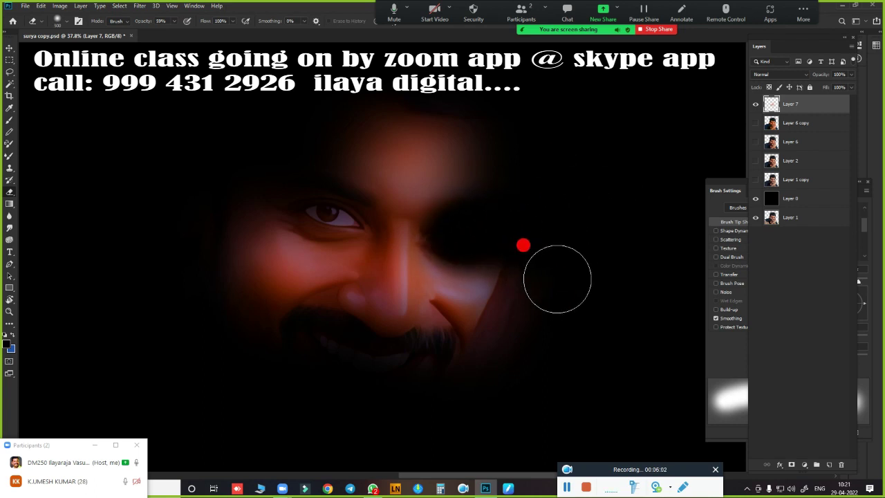
key(bracketleft)
key(bracketleft)
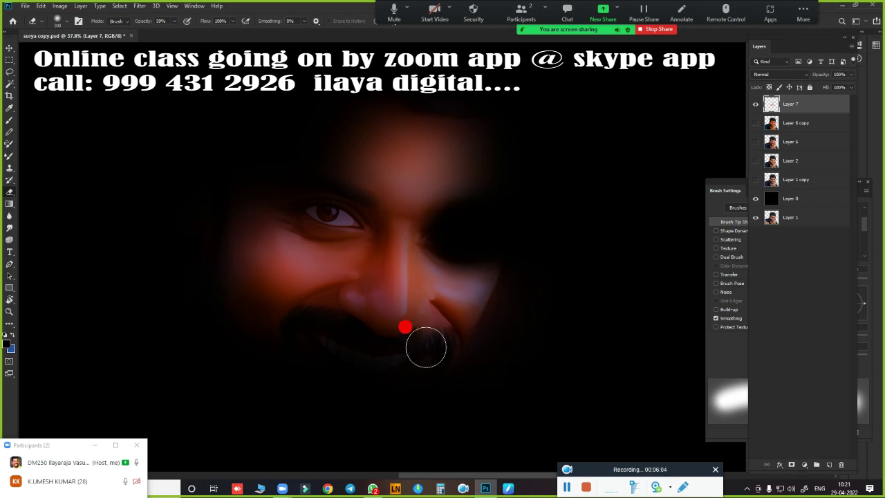
key(bracketleft)
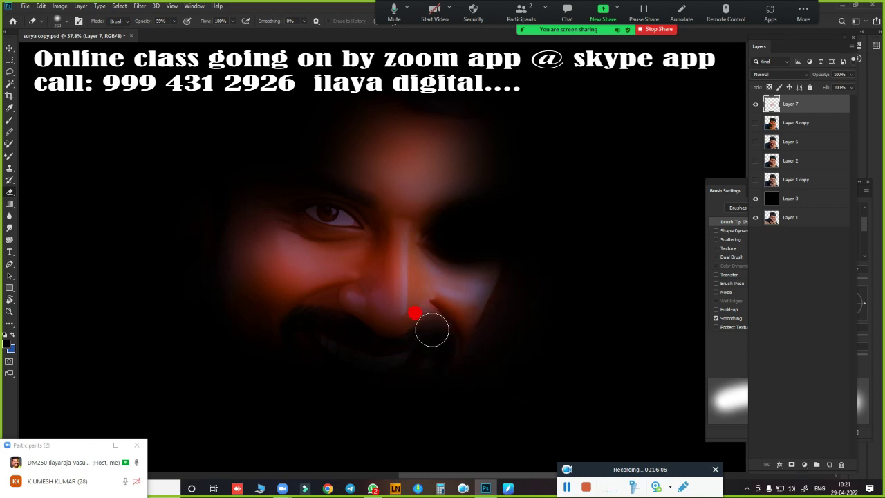
key(bracketright)
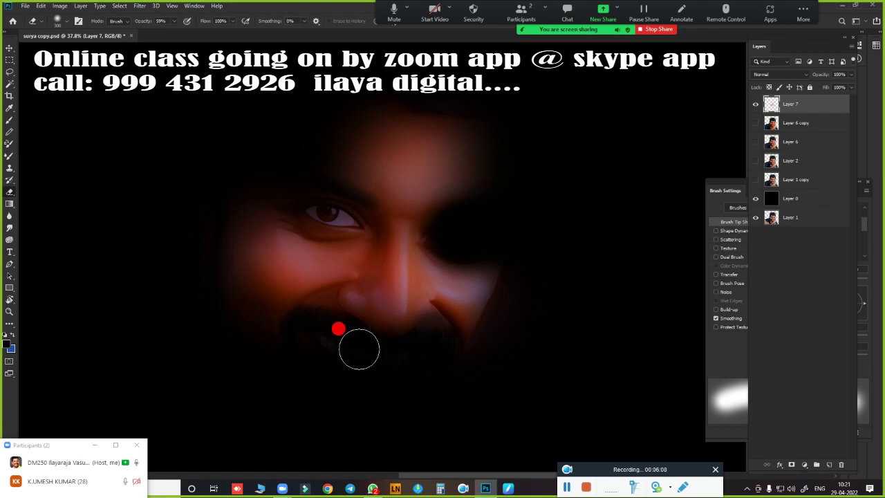
Step: Erase the glow over the mouth, left eye and face side, then show and select Layer 6 copy
mouse_move(358, 348)
mouse_down()
mouse_move(341, 320)
mouse_move(316, 316)
mouse_up()
key(bracketright)
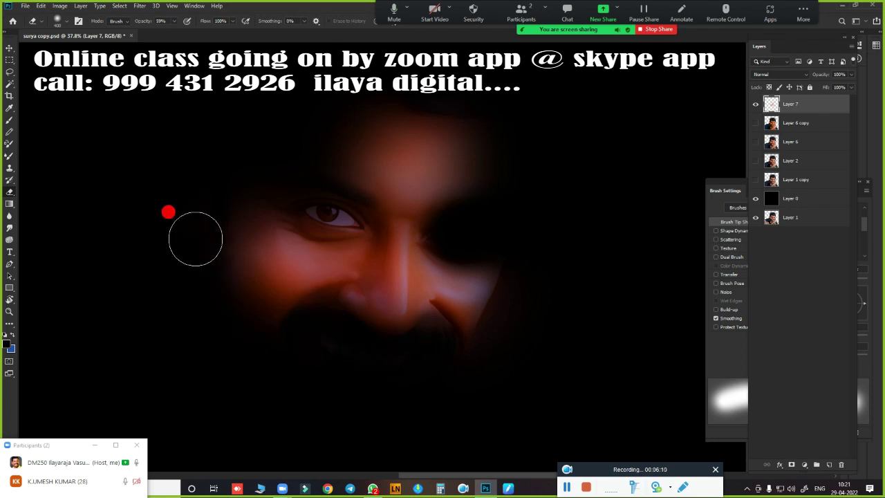
drag(328, 201, 335, 210)
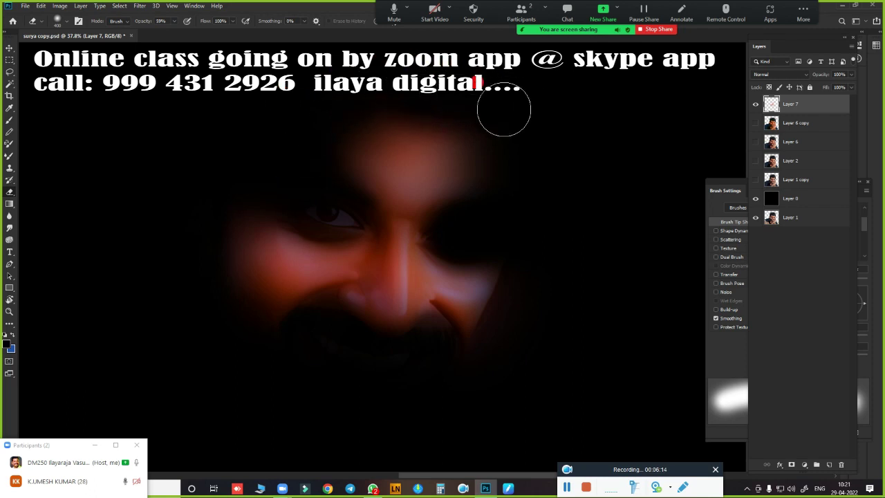
mouse_move(504, 109)
mouse_down()
mouse_move(504, 148)
mouse_move(547, 242)
mouse_move(529, 357)
mouse_move(438, 366)
mouse_move(429, 322)
mouse_move(489, 366)
mouse_move(504, 309)
mouse_move(394, 381)
mouse_move(286, 336)
mouse_move(223, 269)
mouse_move(302, 320)
mouse_move(366, 224)
mouse_move(319, 221)
mouse_move(474, 249)
mouse_move(379, 341)
mouse_move(348, 320)
mouse_move(414, 340)
mouse_up()
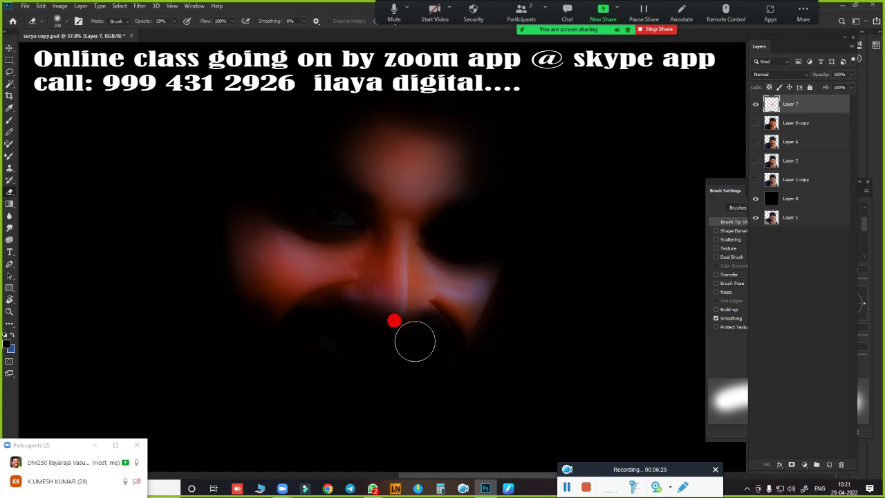
click(754, 124)
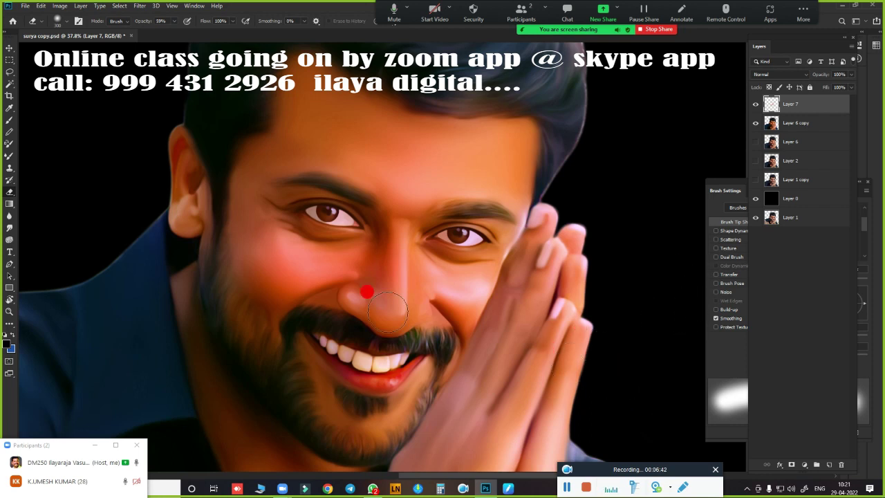
click(794, 125)
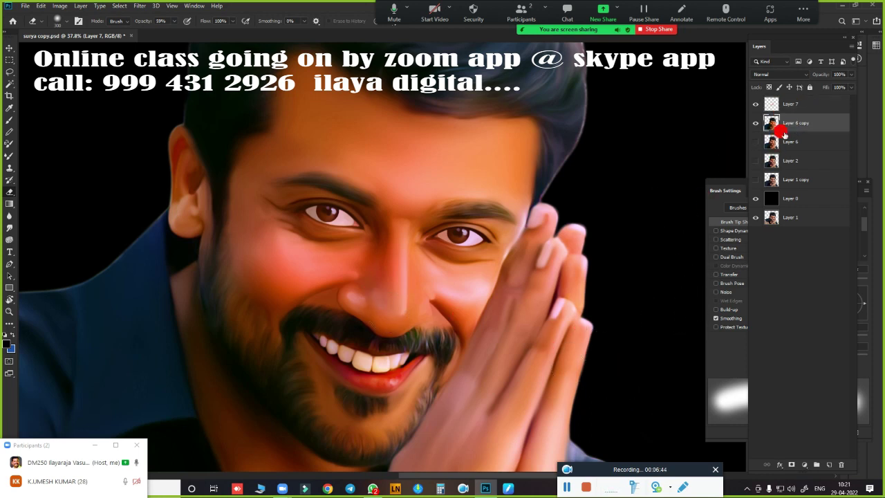
Step: Trace a pen path along the right nose crease and above the left mustache
mouse_move(484, 288)
mouse_down()
mouse_move(504, 300)
mouse_move(626, 189)
mouse_move(553, 209)
mouse_up()
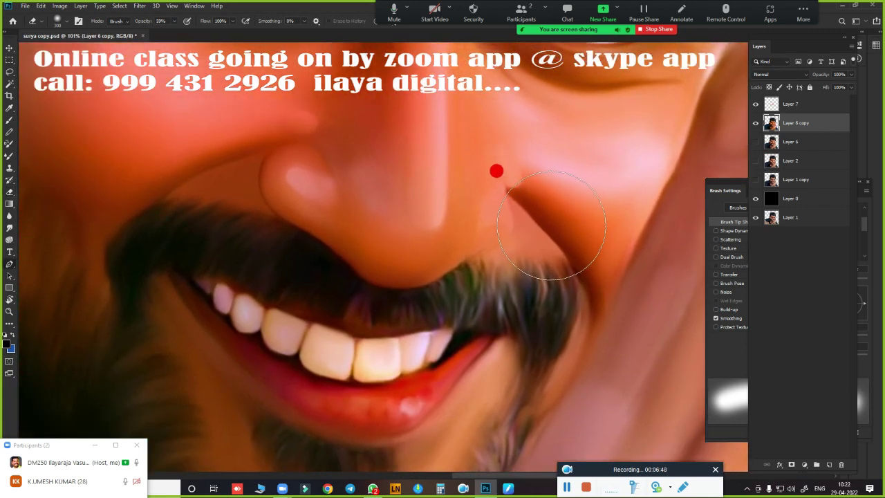
key(p)
click(506, 194)
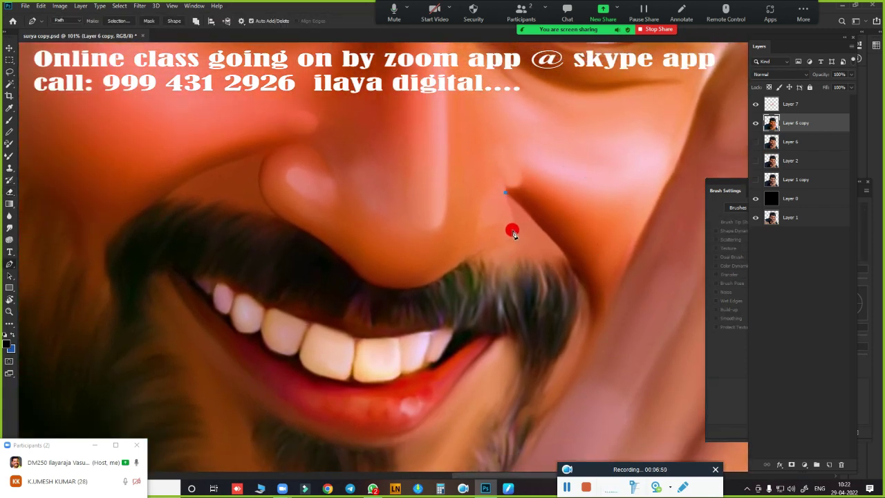
drag(495, 244, 467, 256)
drag(161, 144, 133, 172)
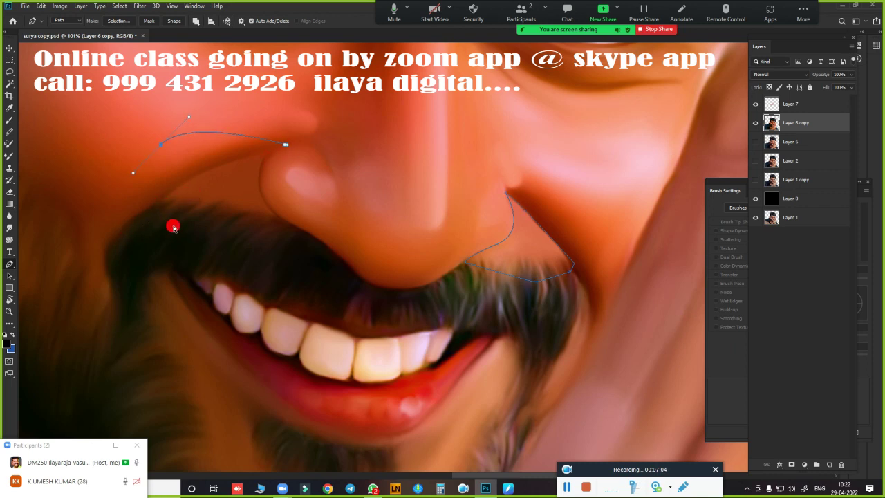
key(ctrl+z)
drag(159, 206, 115, 255)
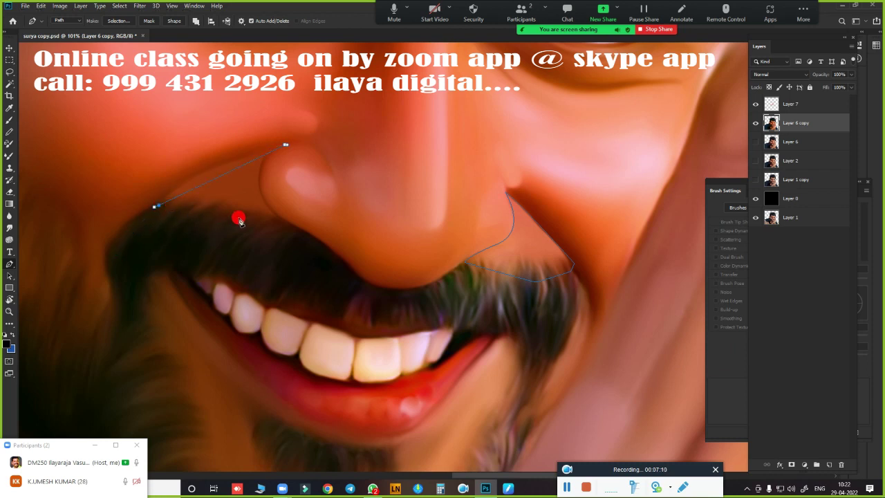
key(ctrl)
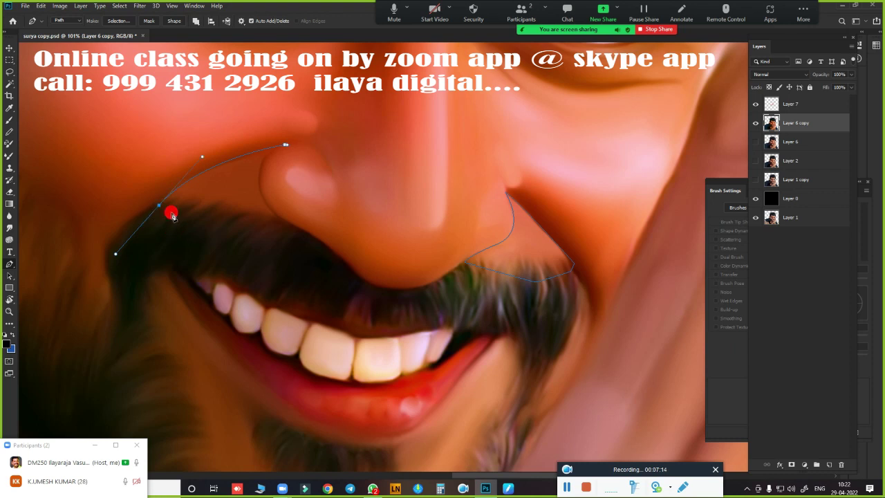
alt+click(159, 206)
drag(242, 219, 276, 220)
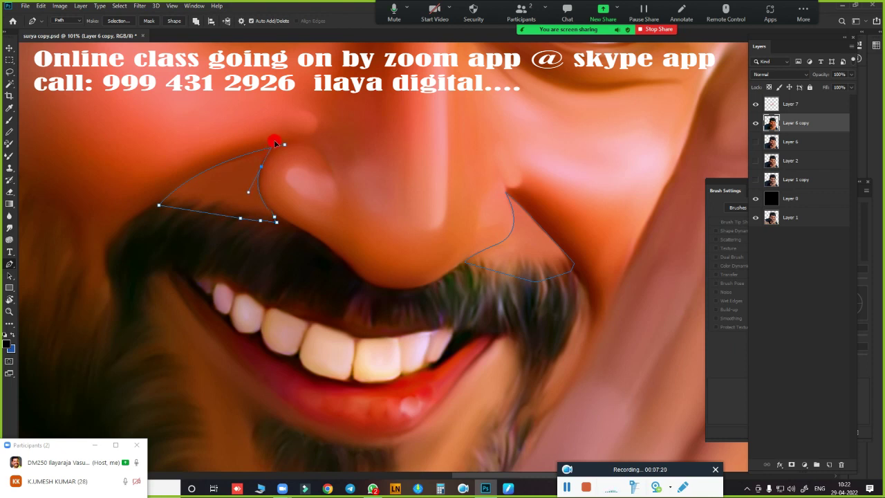
ctrl+click(268, 163)
Step: Turn the paths into a feathered selection and copy it onto new Layer 8
key(ctrl+Return)
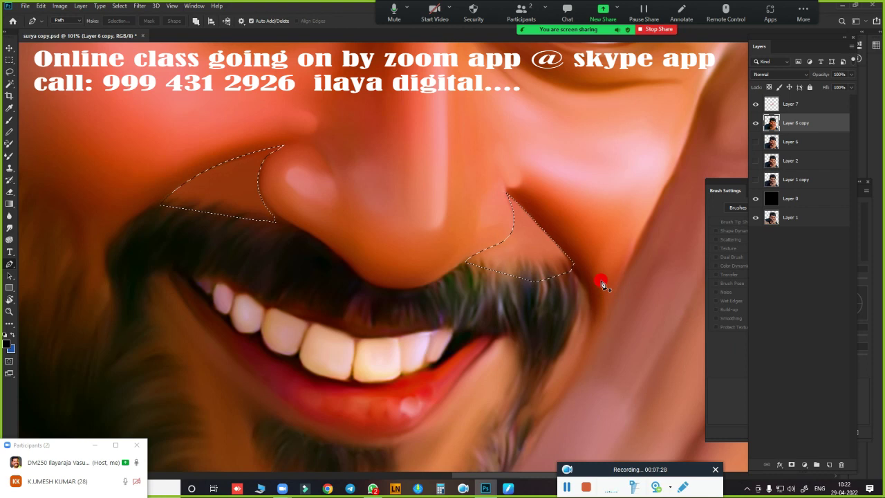
key(shift+F6)
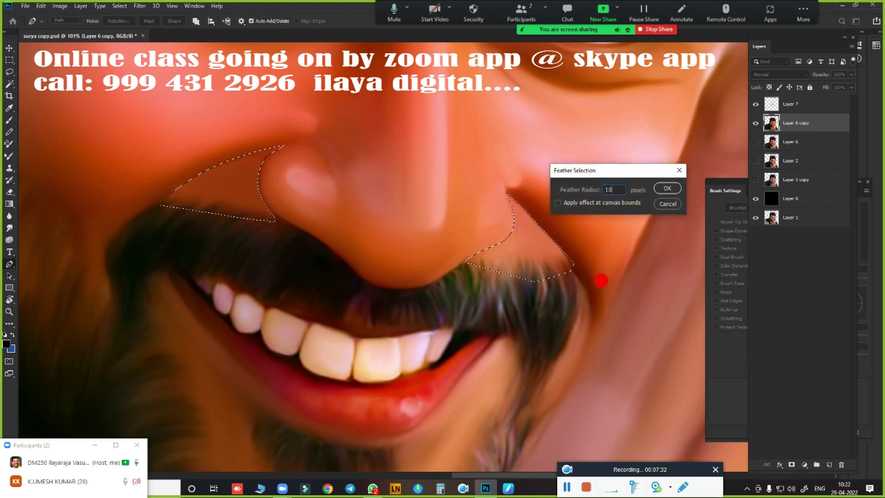
key(Return)
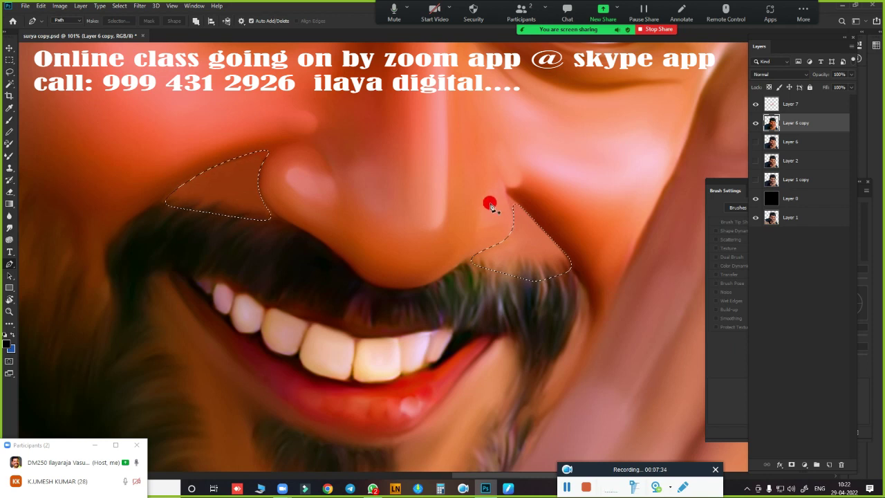
key(ctrl+j)
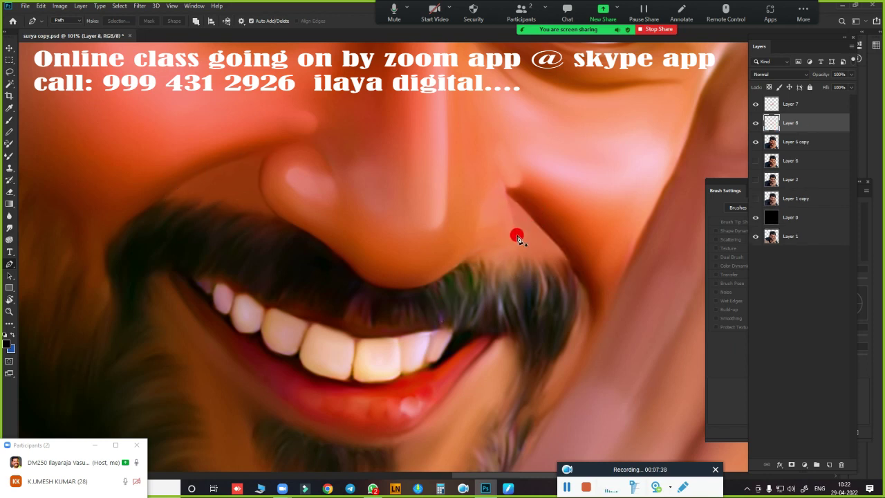
key(ctrl+minus)
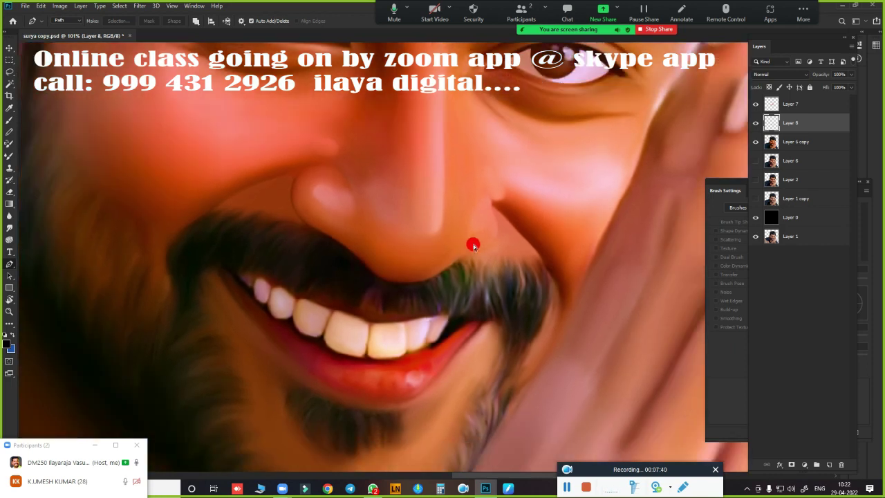
key(ctrl+minus)
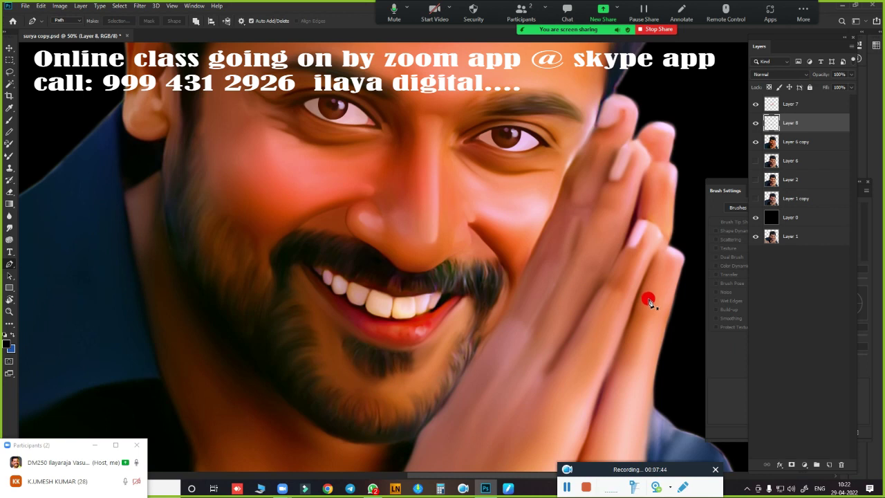
key(ctrl+plus)
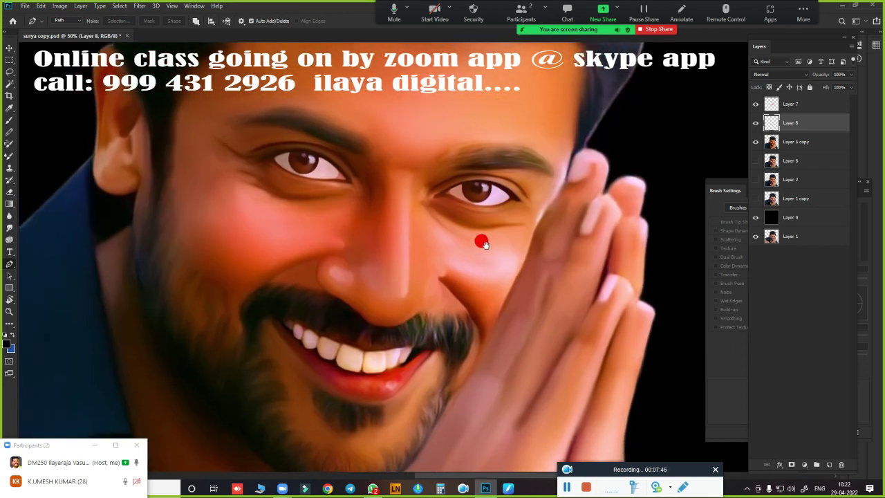
scroll(502, 246, down, 2)
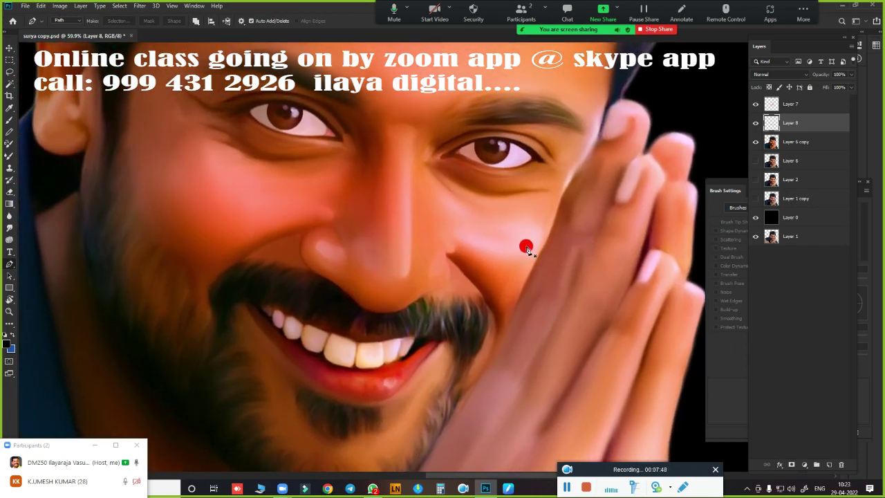
Step: Apply Hue/Saturation to Layer 8's nose-side patches with hue +12 and lightness +5
key(ctrl+u)
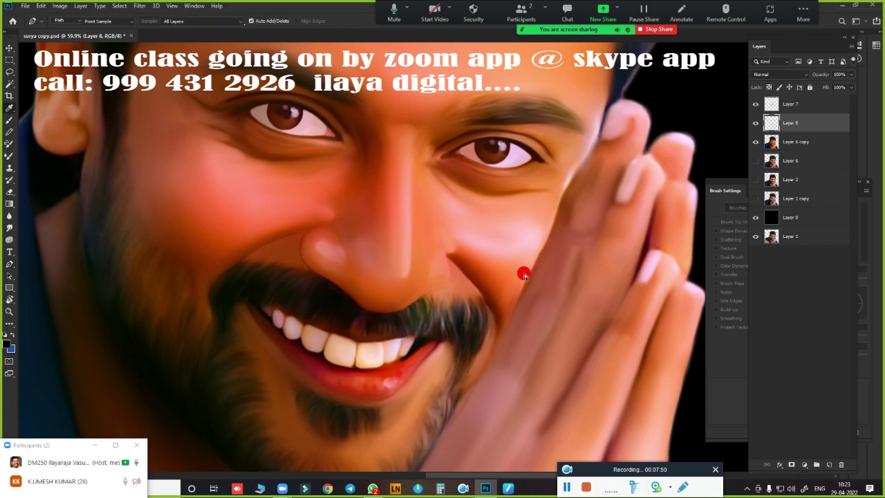
drag(646, 126, 603, 136)
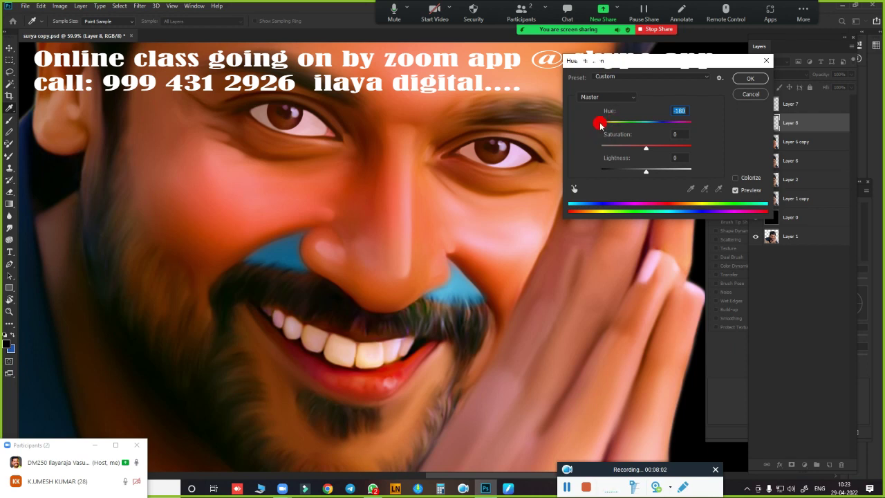
drag(600, 124, 651, 127)
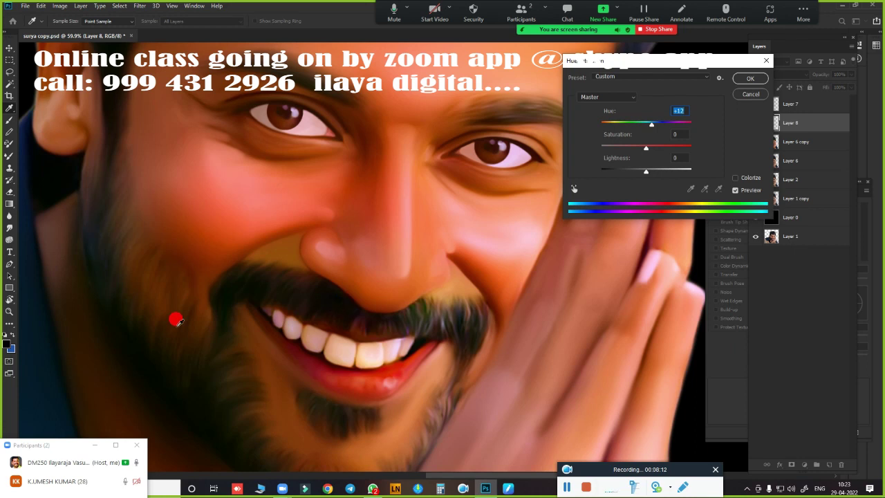
key(ctrl+0)
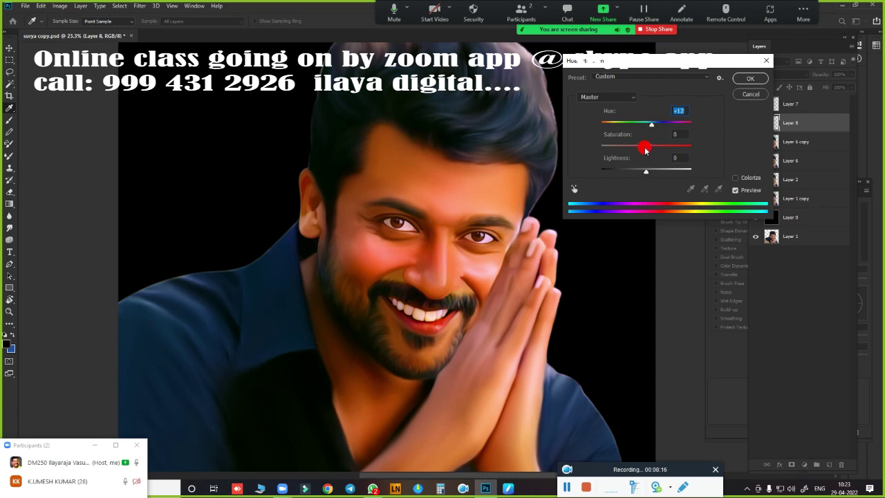
mouse_move(634, 149)
mouse_down()
mouse_move(648, 148)
mouse_move(655, 172)
mouse_up()
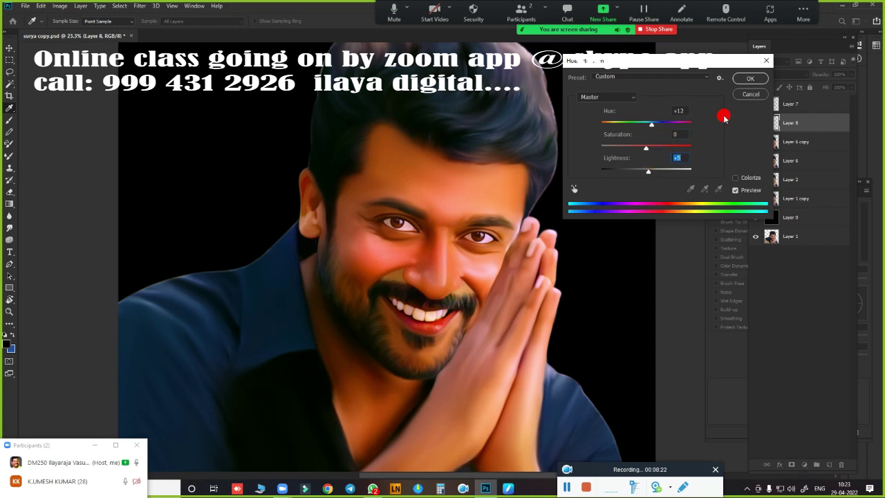
click(744, 81)
Step: Switch to a smaller eraser brush set to 72% opacity
scroll(488, 231, up, 5)
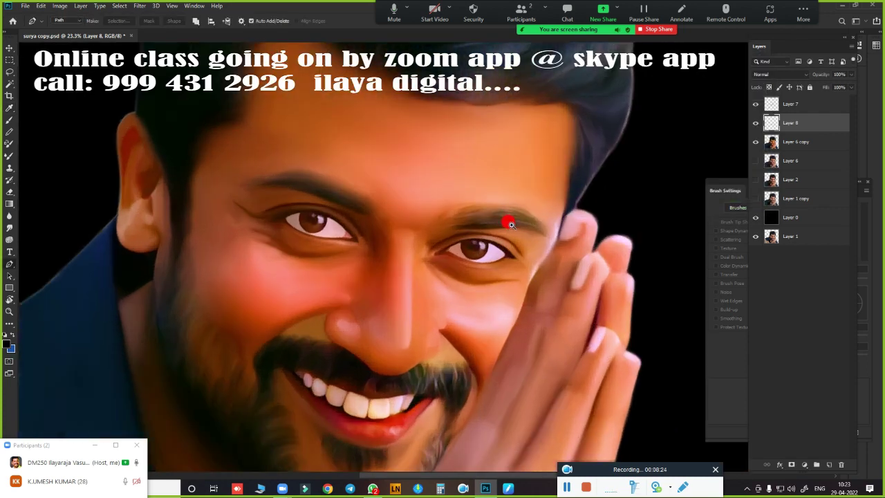
scroll(515, 262, down, 5)
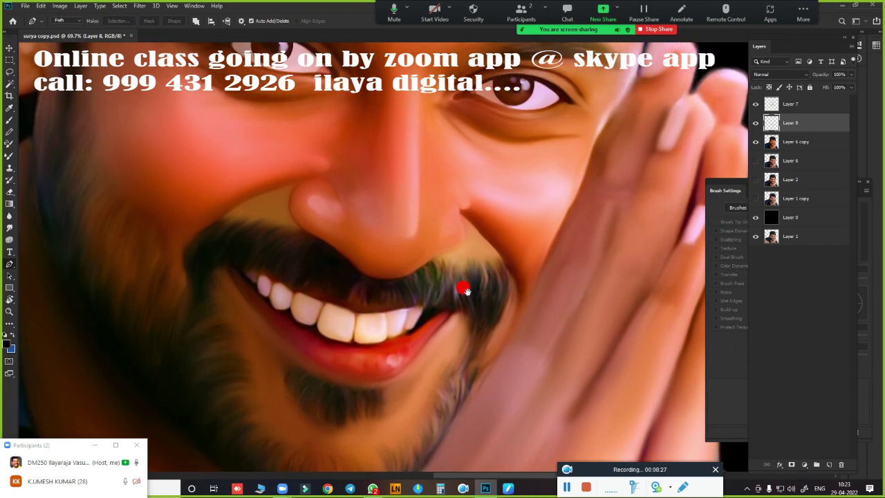
drag(466, 292, 473, 306)
key(b)
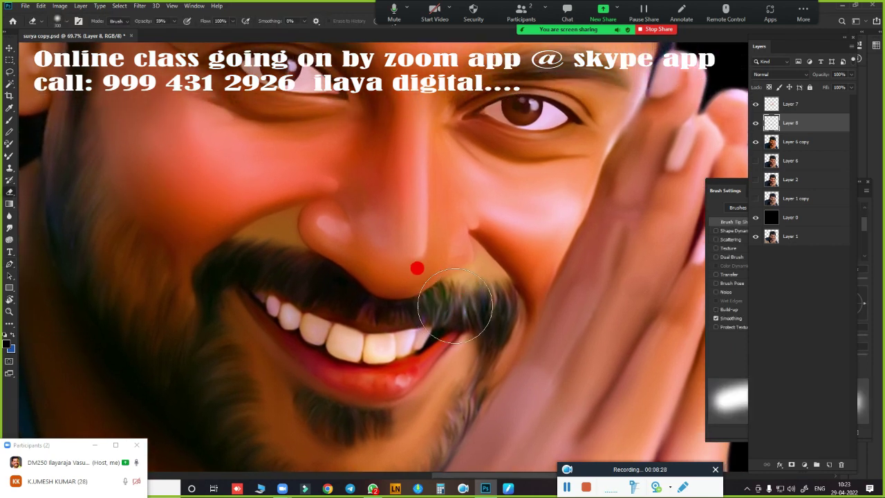
key(bracketleft)
key(bracketleft)
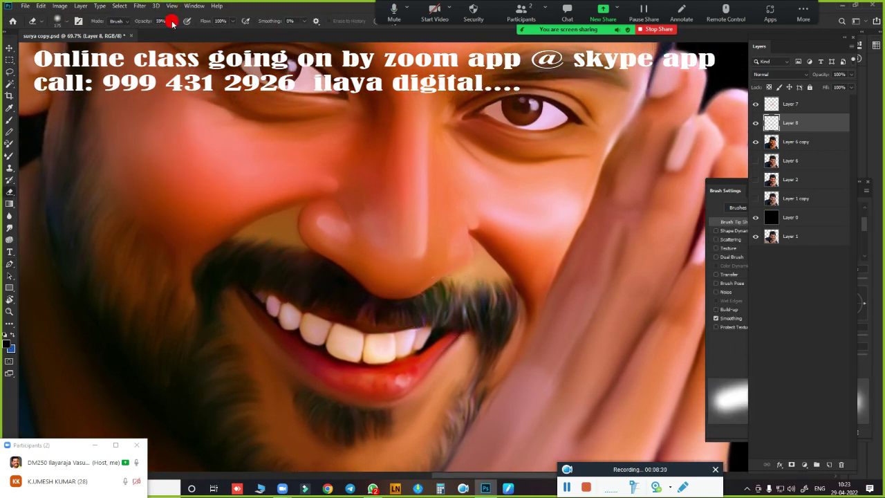
click(172, 23)
drag(182, 31, 179, 31)
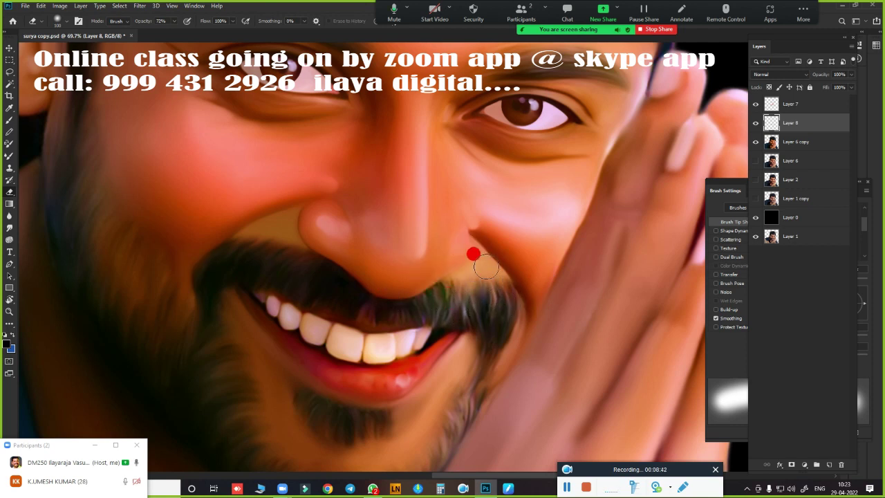
key(ctrl+0)
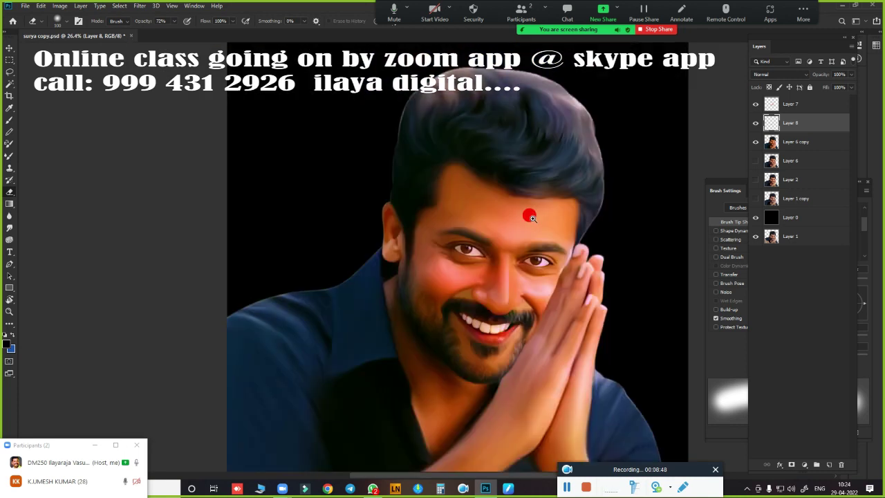
mouse_move(509, 231)
mouse_down()
mouse_move(557, 218)
mouse_move(498, 181)
mouse_up()
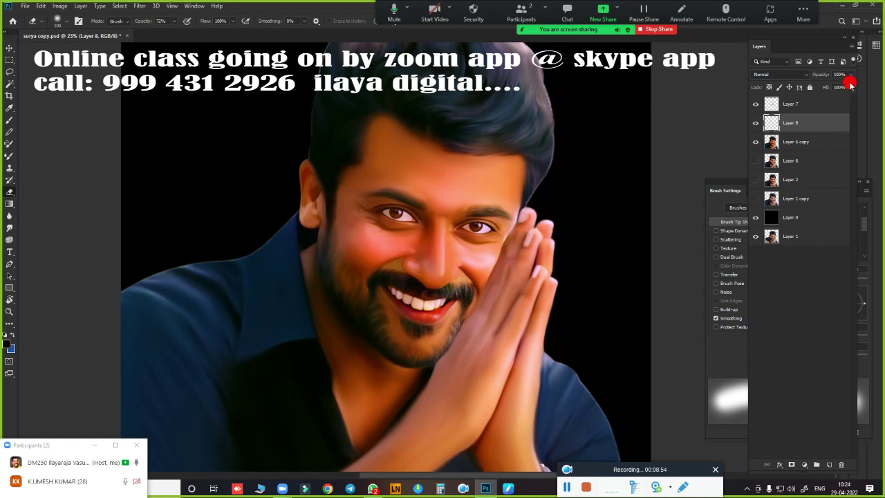
Step: Toggle Layer 8's visibility twice to compare it against the portrait
click(757, 122)
click(756, 123)
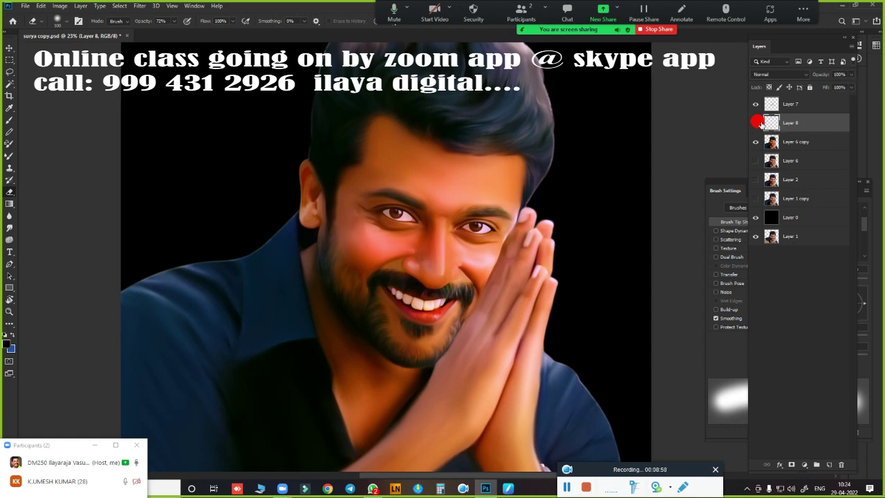
click(756, 123)
click(757, 123)
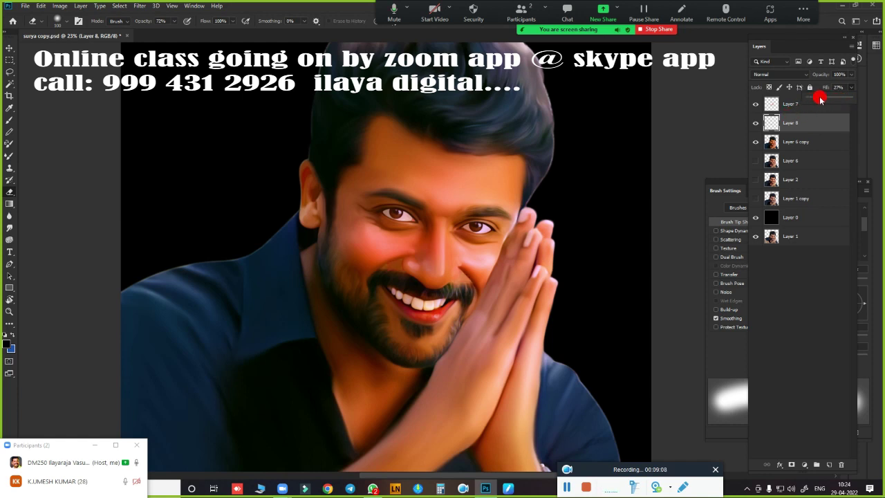
Step: Set Layer 8 to 82% opacity and 77% fill
click(851, 76)
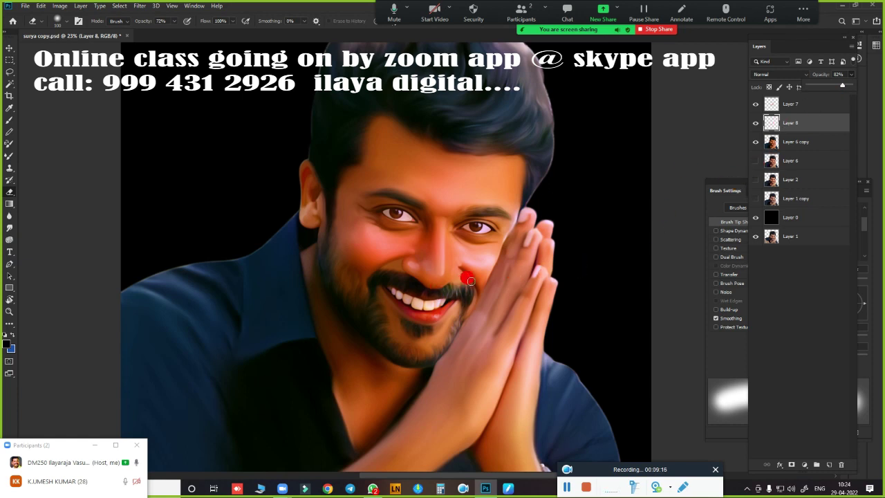
scroll(484, 280, up, 2)
scroll(496, 281, up, 2)
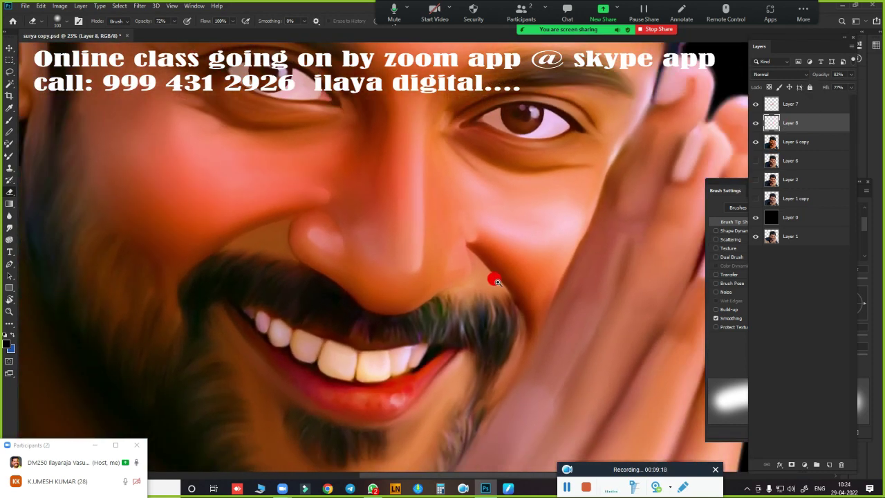
scroll(497, 281, down, 2)
scroll(494, 282, down, 2)
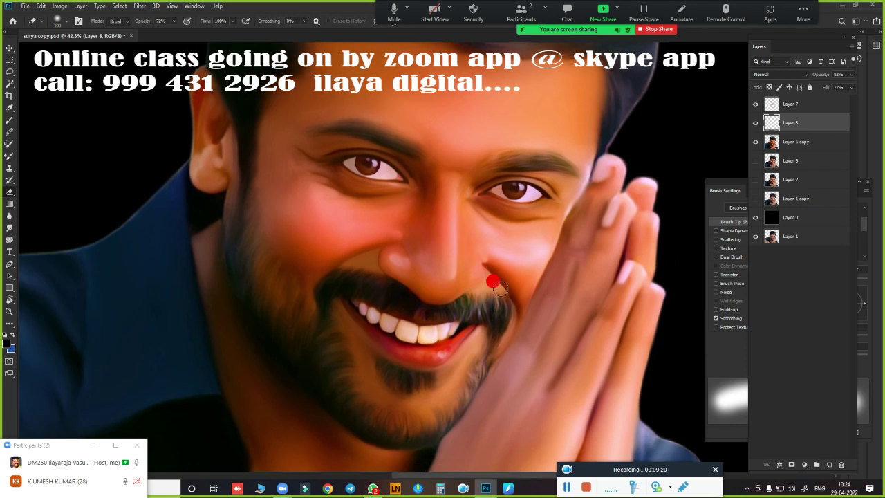
key(ctrl+u)
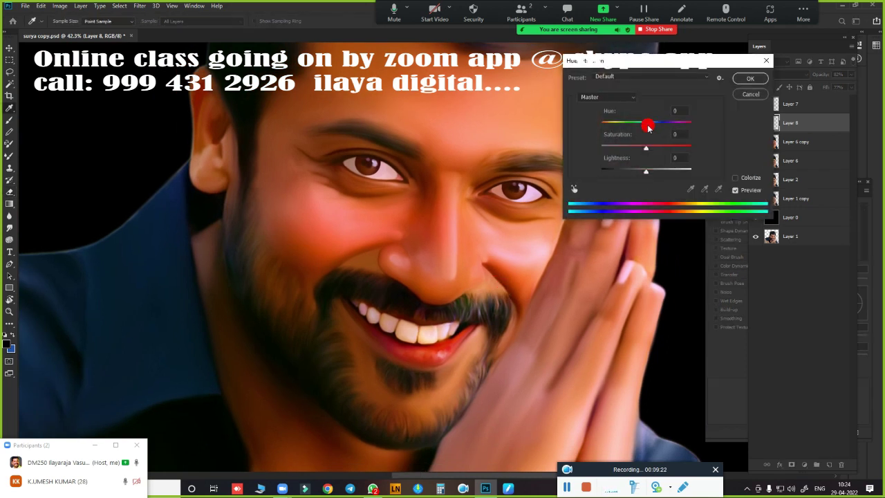
Step: Try a hue shift on Layer 8, then cancel it
mouse_move(646, 123)
mouse_down()
mouse_move(700, 124)
mouse_move(659, 133)
mouse_up()
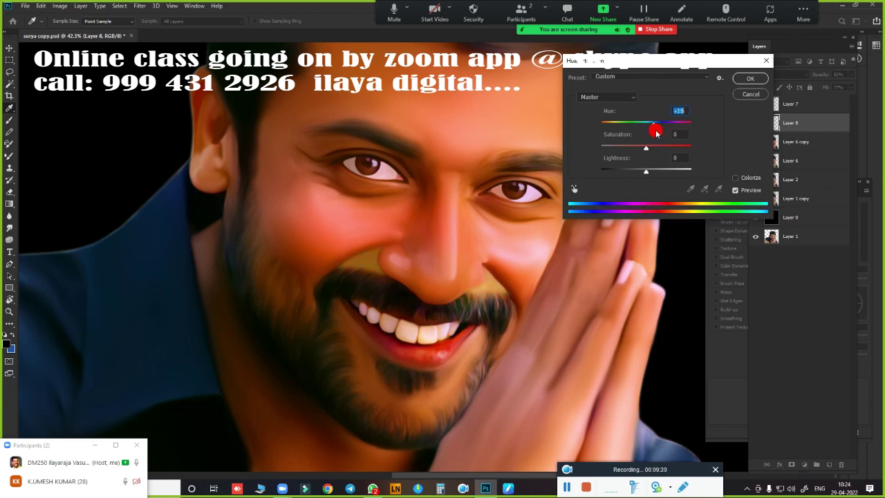
drag(656, 131, 600, 145)
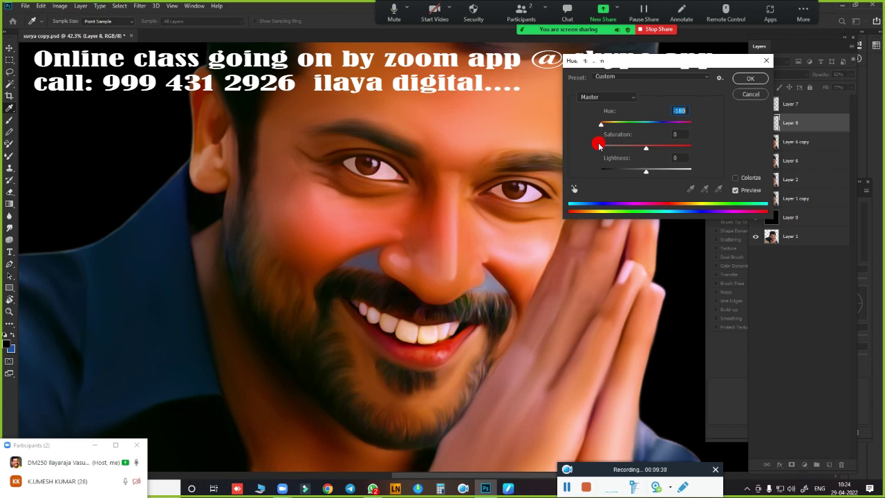
drag(602, 144, 604, 145)
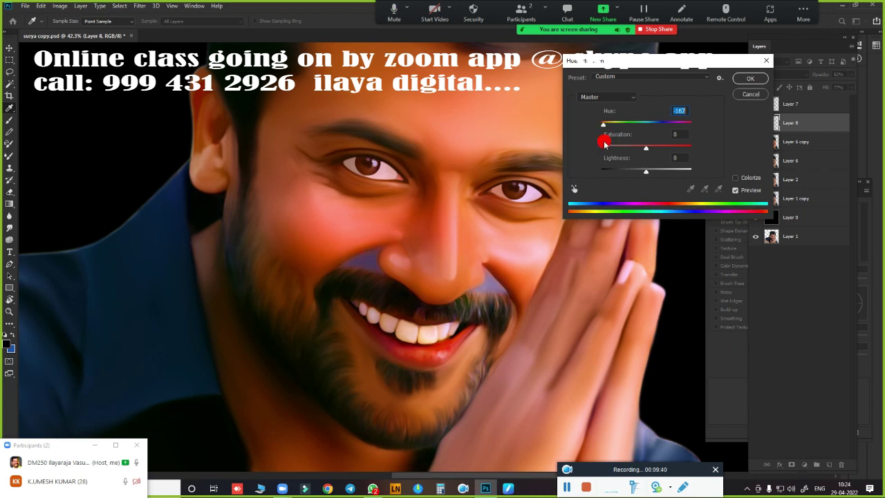
click(751, 96)
Step: Apply a new Hue/Saturation adjustment to Layer 8 with Hue at -180
key(e)
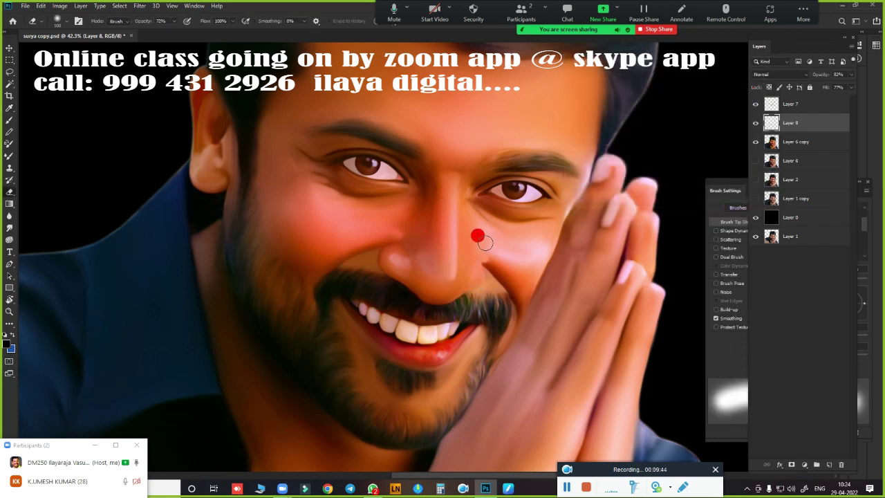
key(ctrl+0)
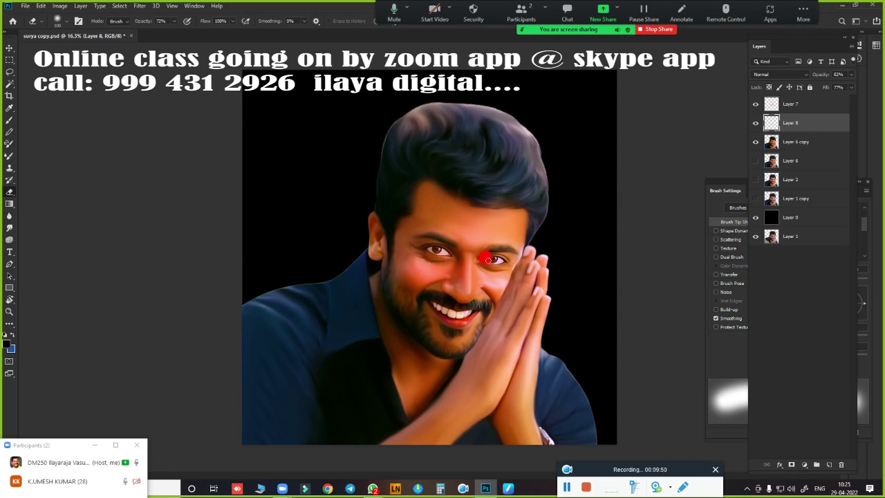
key(ctrl+u)
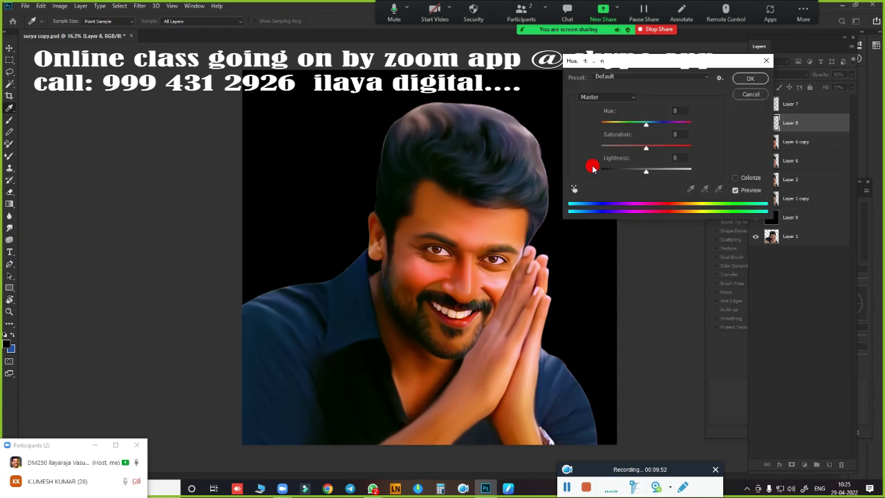
drag(640, 123, 601, 132)
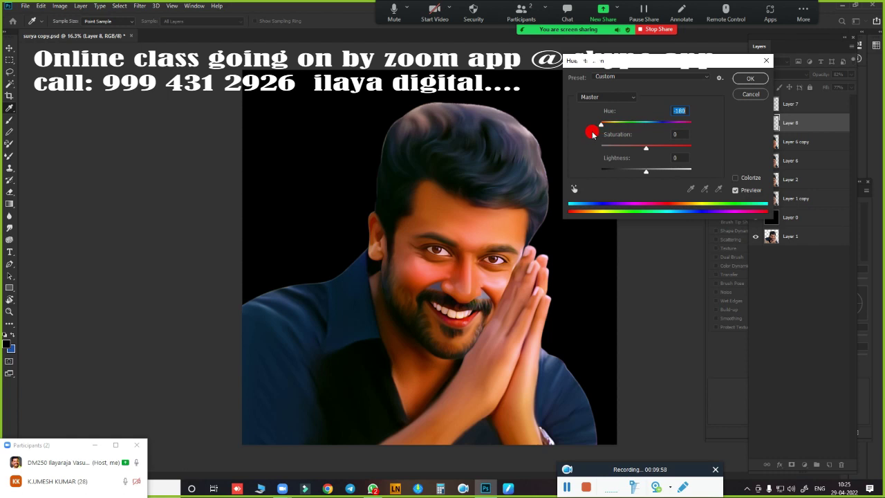
click(750, 78)
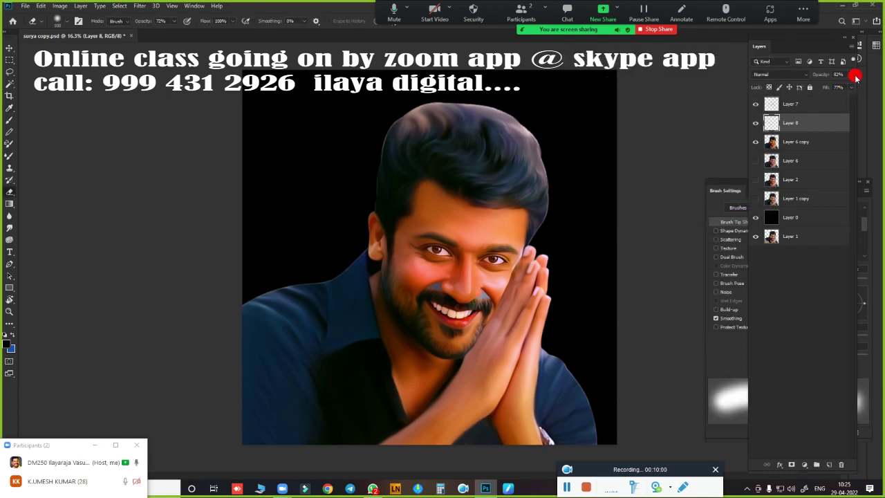
Step: Set the tint Layer 8's opacity to 82%
click(849, 76)
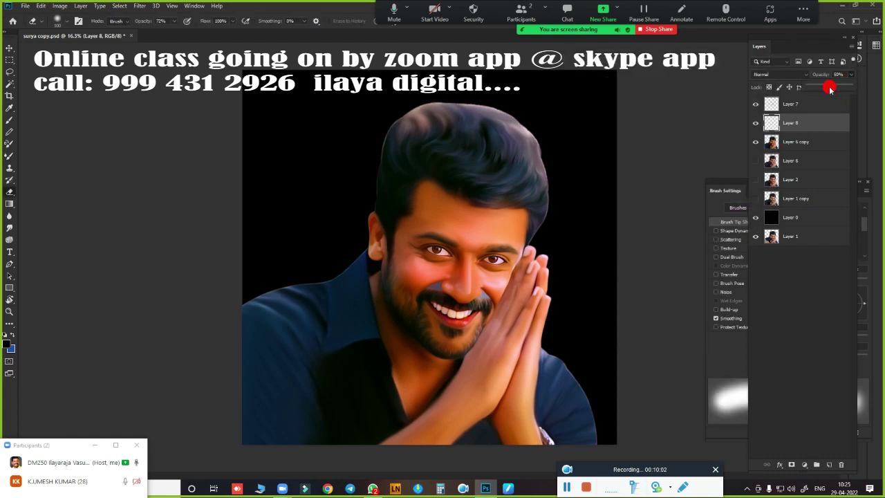
click(829, 89)
click(477, 278)
drag(477, 278, 541, 256)
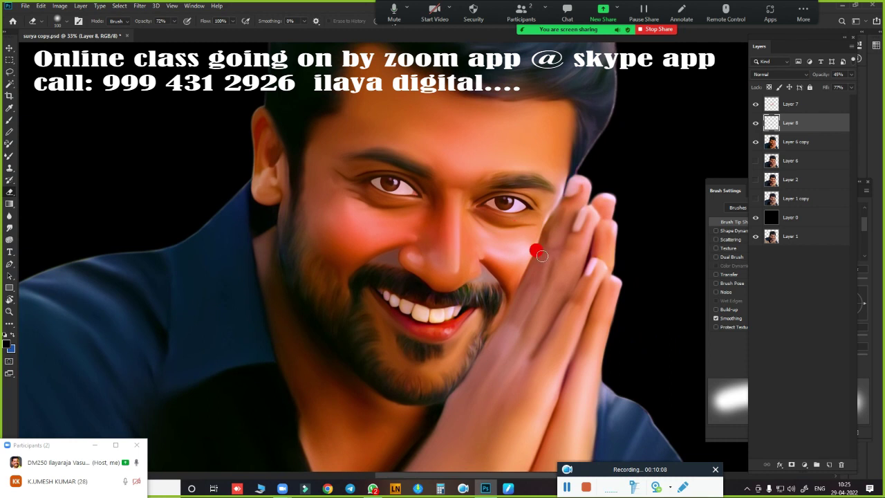
key(8)
key(2)
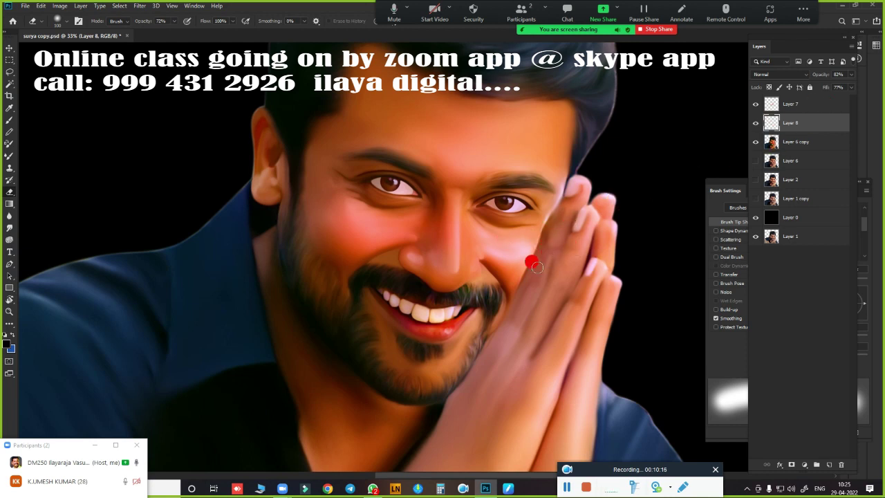
scroll(489, 269, down, 1)
scroll(489, 269, down, 1)
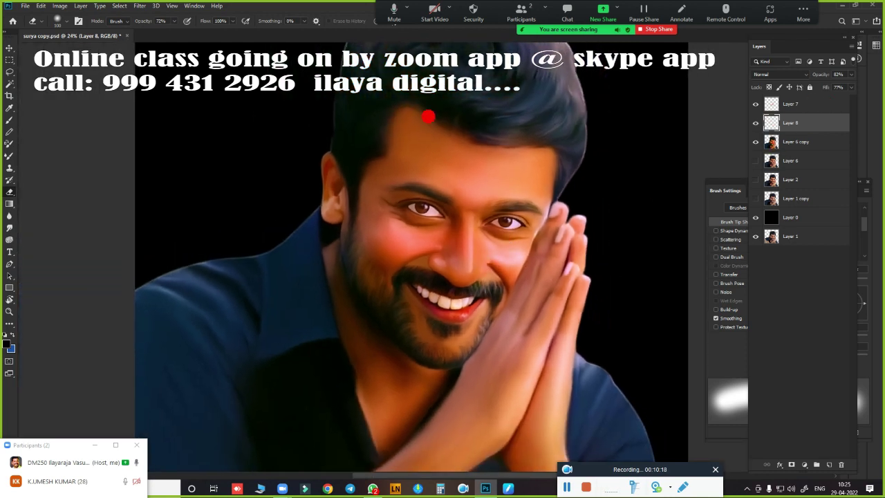
scroll(460, 321, down, 1)
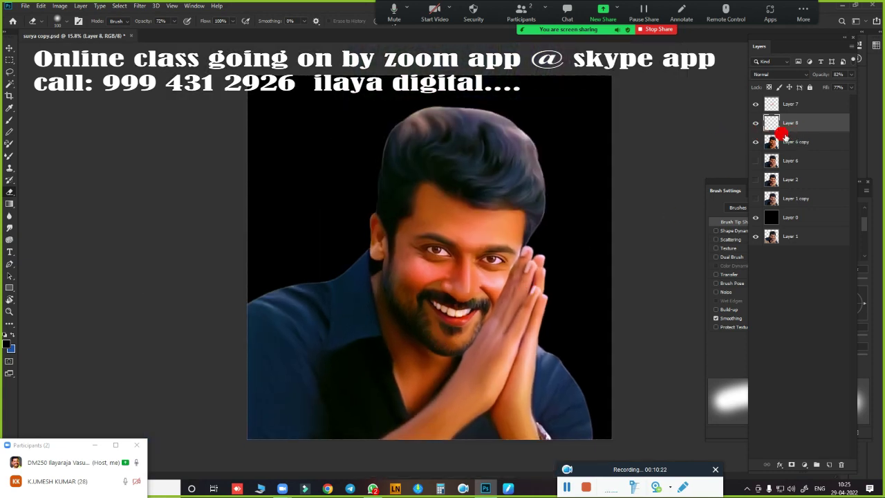
Step: Merge Layer 8, Layer 7 and Layer 6 copy into a single Layer 7
shift+click(792, 141)
shift+click(797, 105)
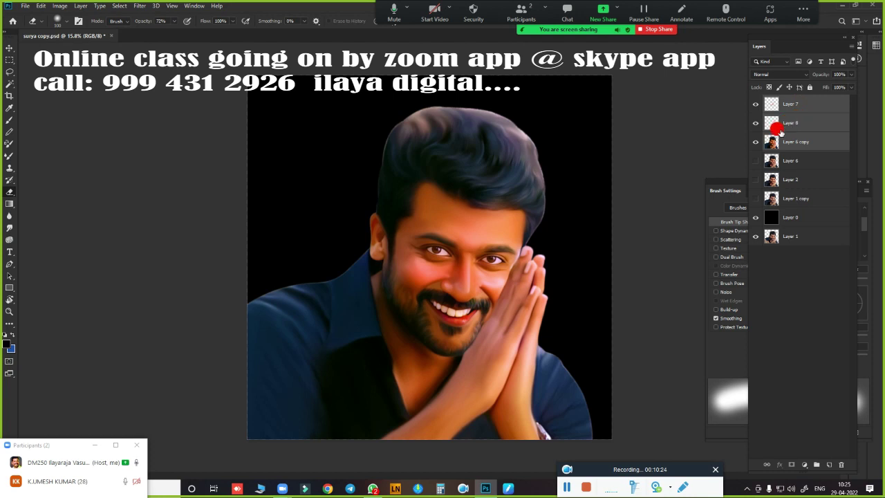
key(ctrl+e)
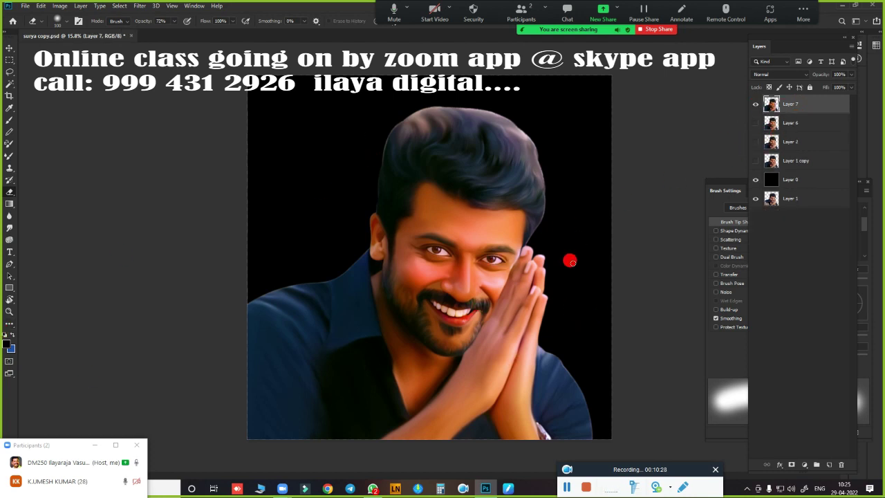
key(l)
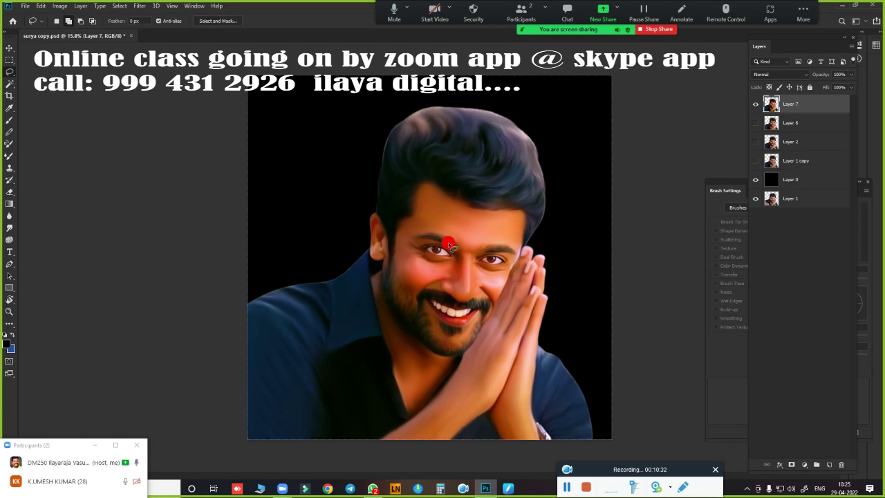
Step: Lasso the portrait's left side, feather it 200 px, and copy to new Layer 8
key(ctrl+alt+i)
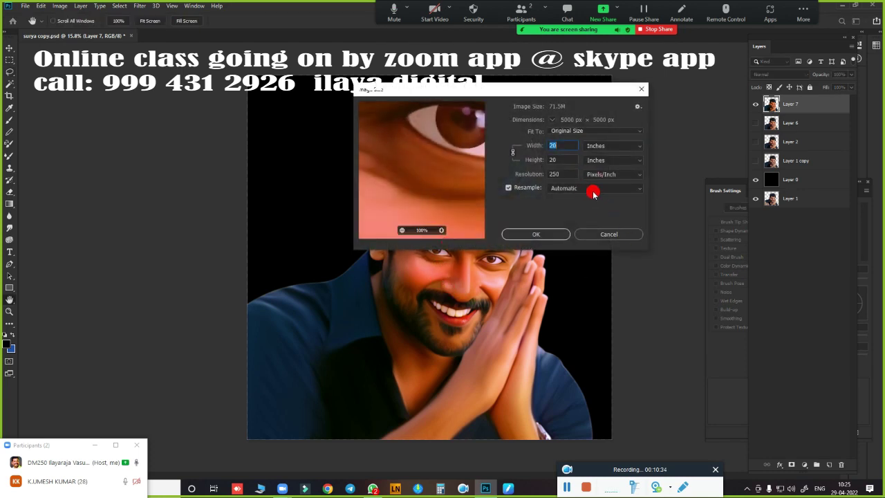
click(642, 88)
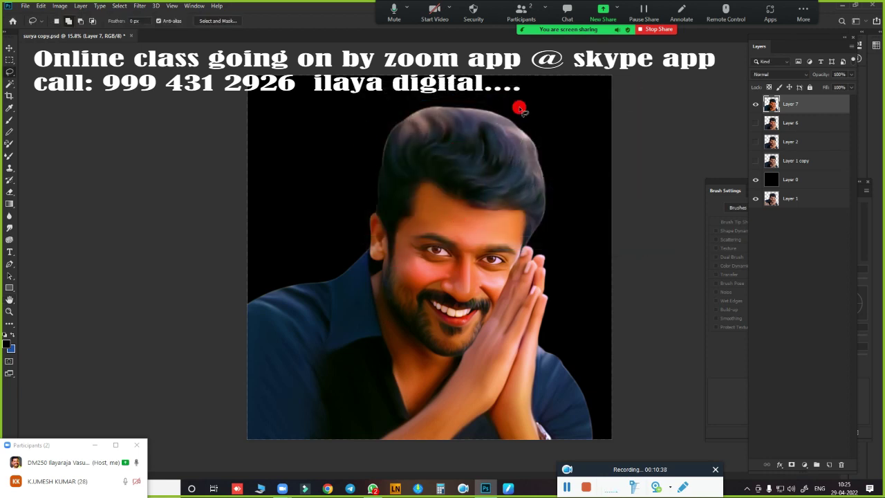
mouse_move(521, 95)
mouse_down()
mouse_move(453, 221)
mouse_move(411, 256)
mouse_move(371, 435)
mouse_move(136, 252)
mouse_move(538, 49)
mouse_up()
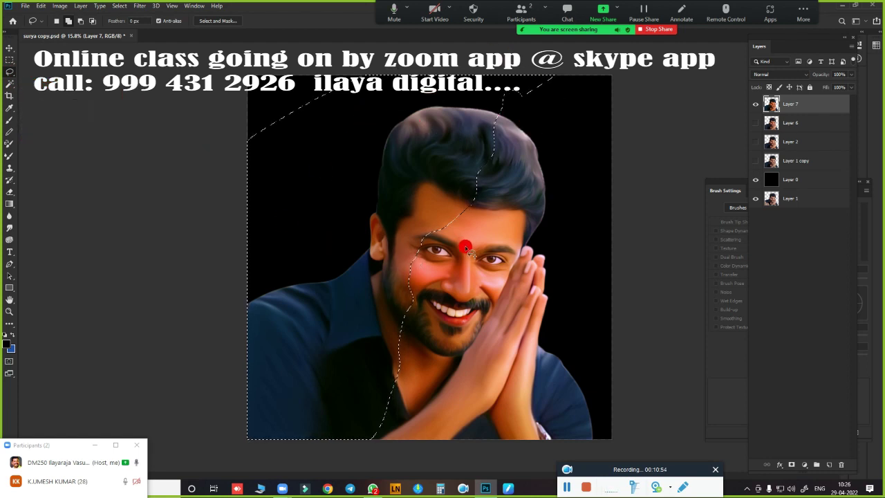
key(shift+F6)
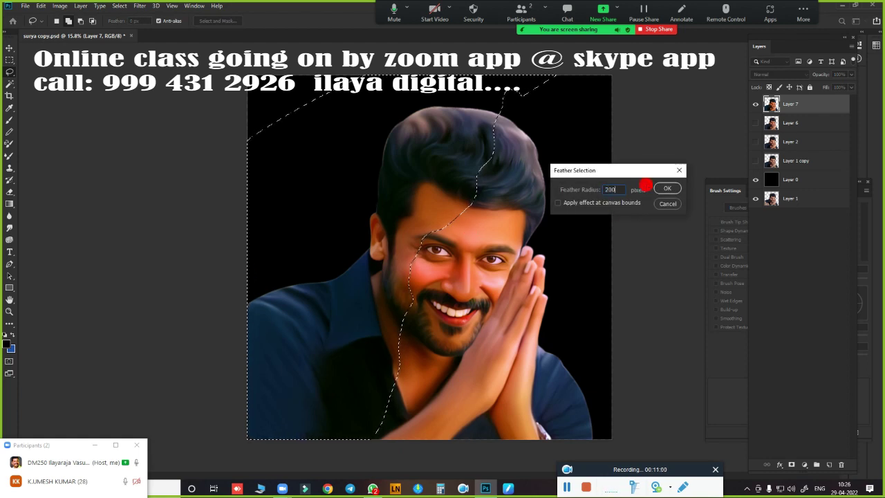
key(Return)
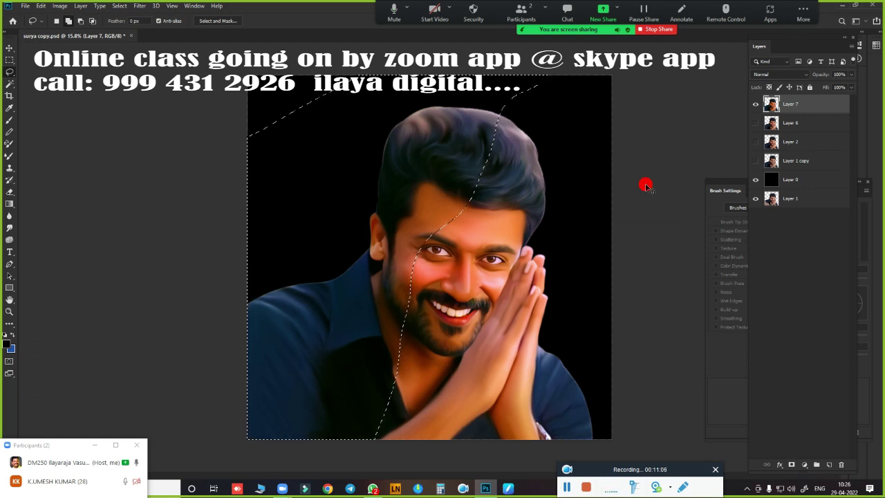
key(ctrl+j)
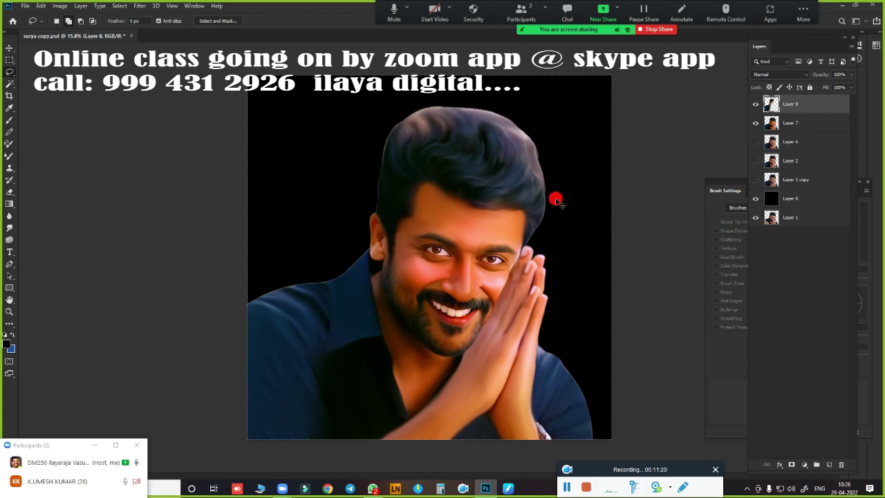
Step: Color-balance Layer 8's highlights fully toward magenta with blue at +66
key(ctrl+b)
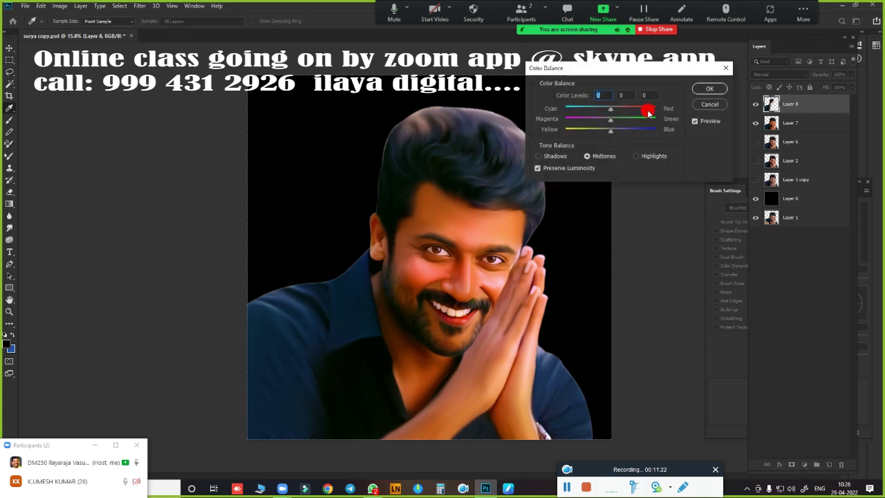
drag(639, 69, 661, 66)
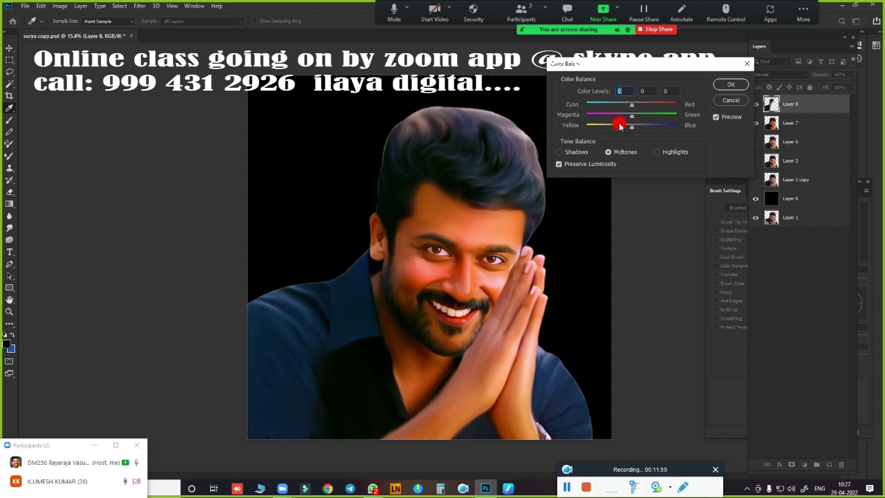
click(660, 152)
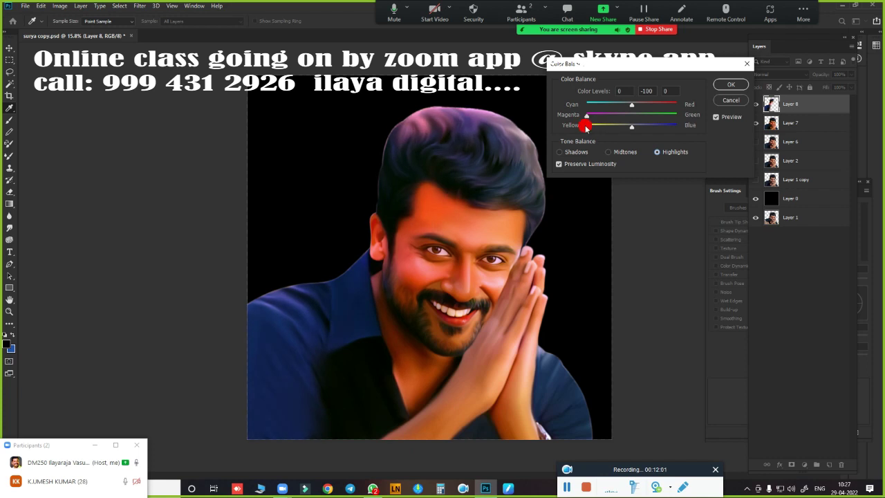
mouse_move(612, 119)
mouse_down()
mouse_move(584, 128)
mouse_move(635, 129)
mouse_up()
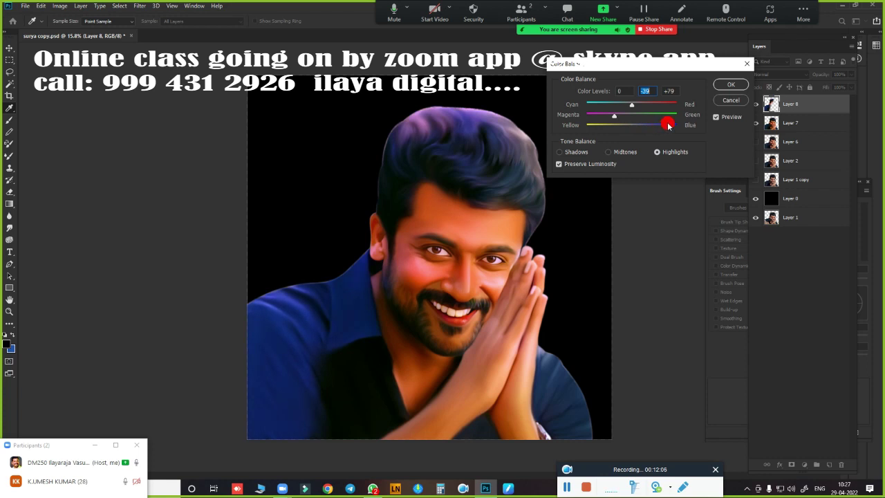
drag(668, 125, 661, 126)
click(727, 87)
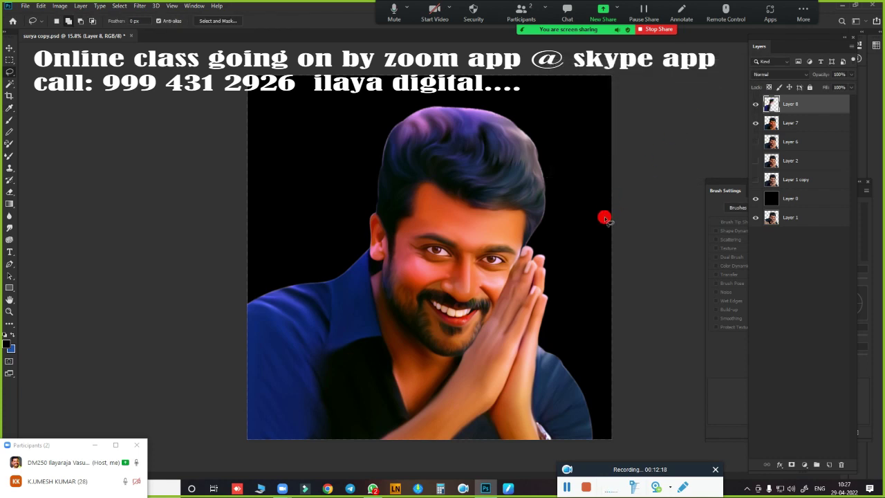
Step: Color-balance Layer 8's shadows toward magenta and blue, to 0, −14, +6
key(ctrl+b)
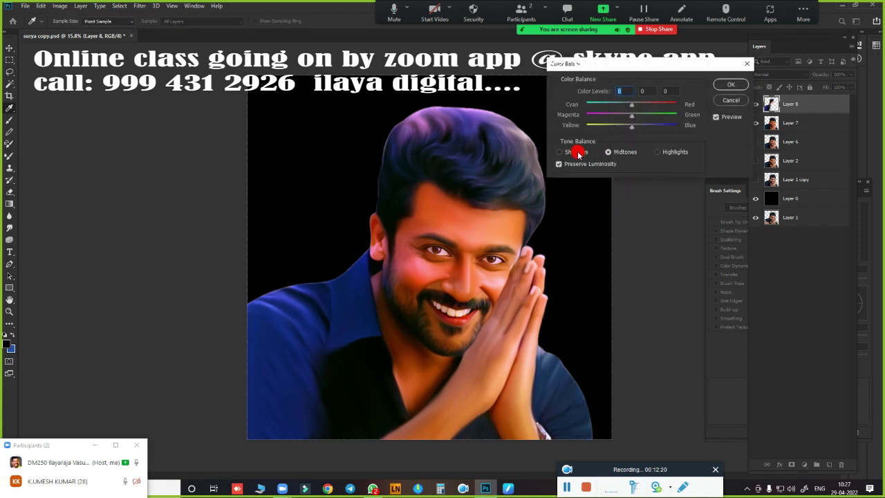
click(578, 153)
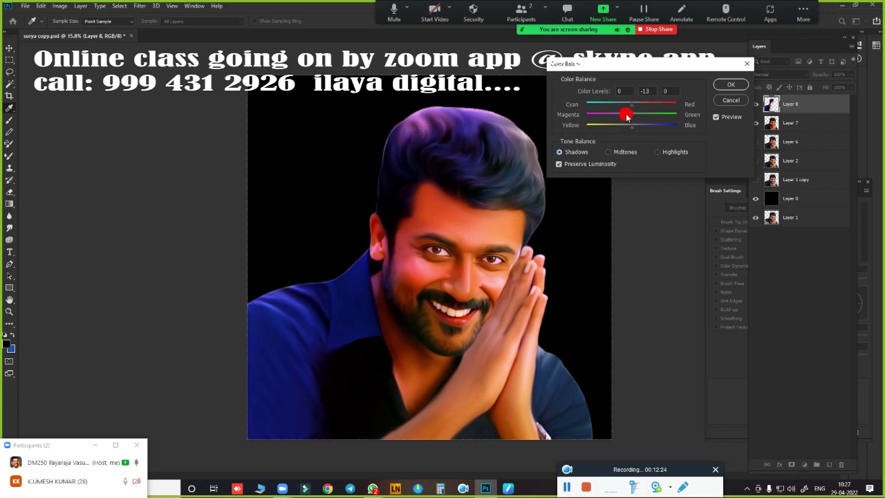
drag(631, 126, 635, 126)
click(726, 84)
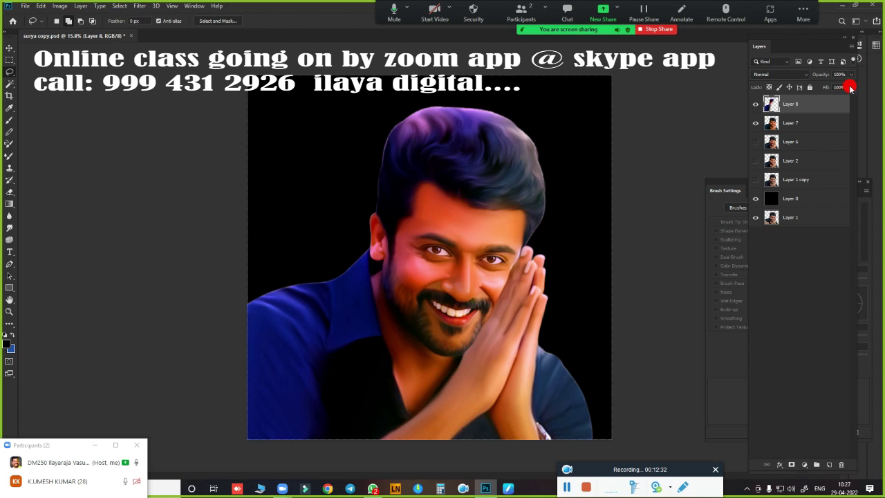
Step: Lower Layer 8's fill to 89% and lighten the black background Layer 0 to grey
mouse_move(850, 87)
mouse_down()
mouse_move(848, 98)
mouse_move(814, 105)
mouse_move(848, 104)
mouse_up()
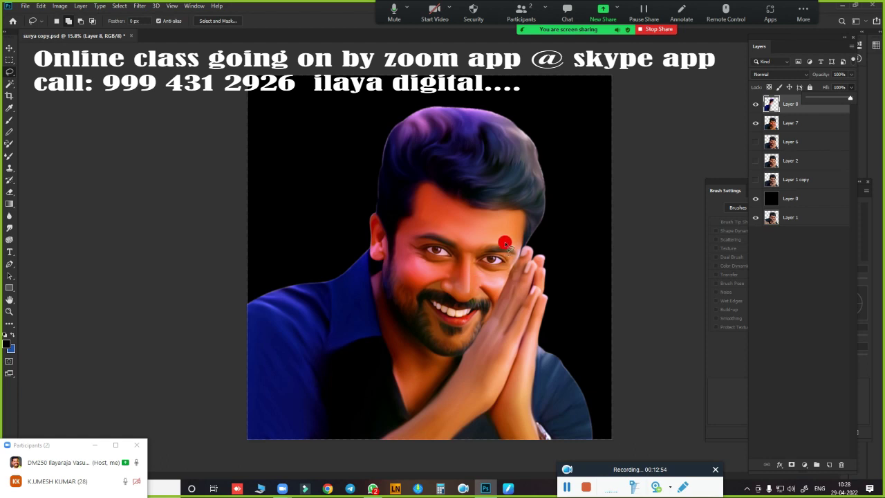
click(795, 199)
key(ctrl+u)
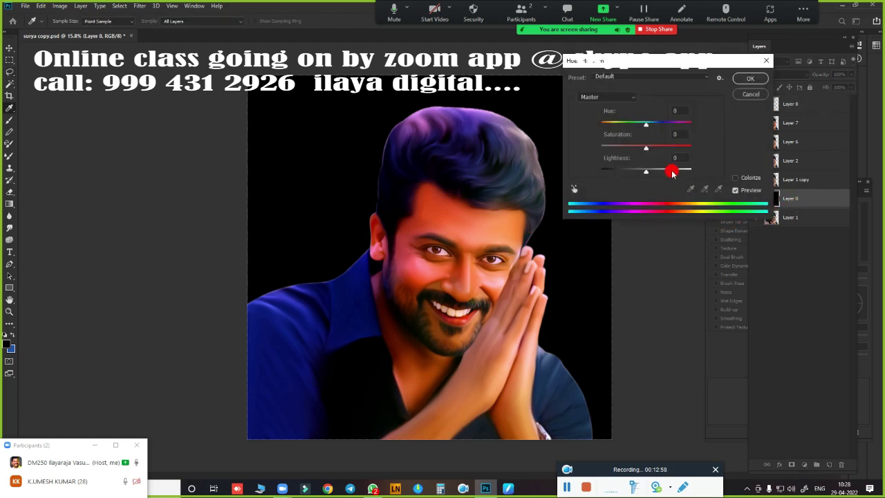
mouse_move(648, 175)
mouse_down()
mouse_move(706, 166)
mouse_move(664, 171)
mouse_up()
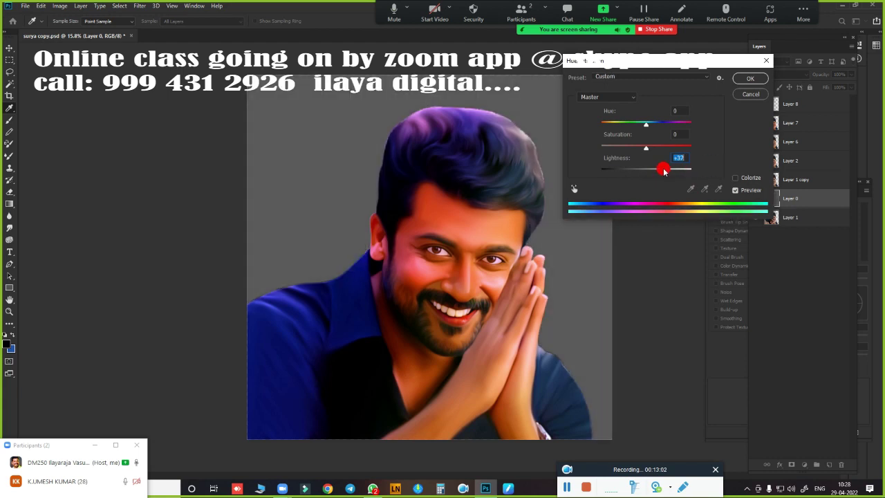
click(752, 97)
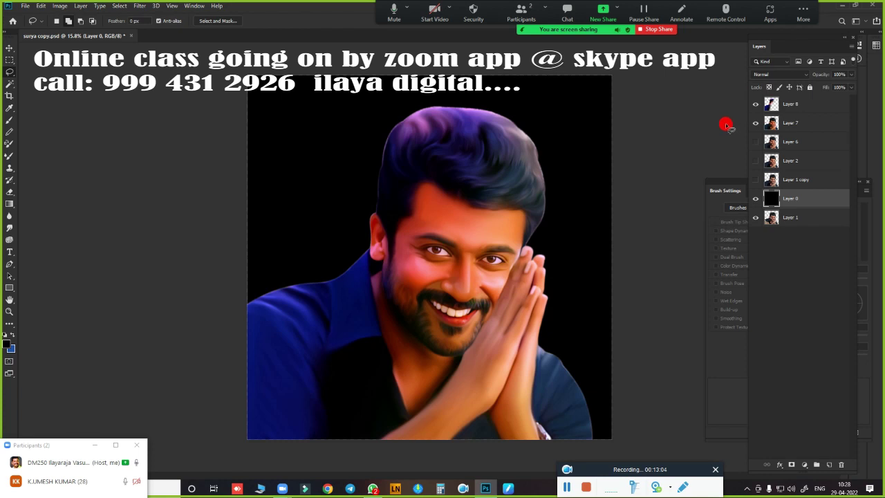
key(ctrl+alt+u)
key(Return)
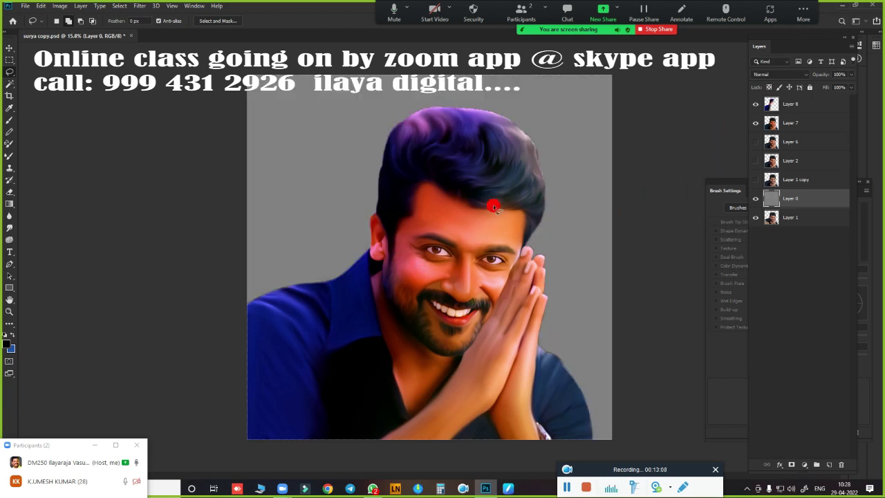
Step: Settle Layer 8's fill at 86%
mouse_move(487, 208)
mouse_down()
mouse_move(537, 203)
mouse_move(500, 131)
mouse_up()
drag(505, 160, 479, 217)
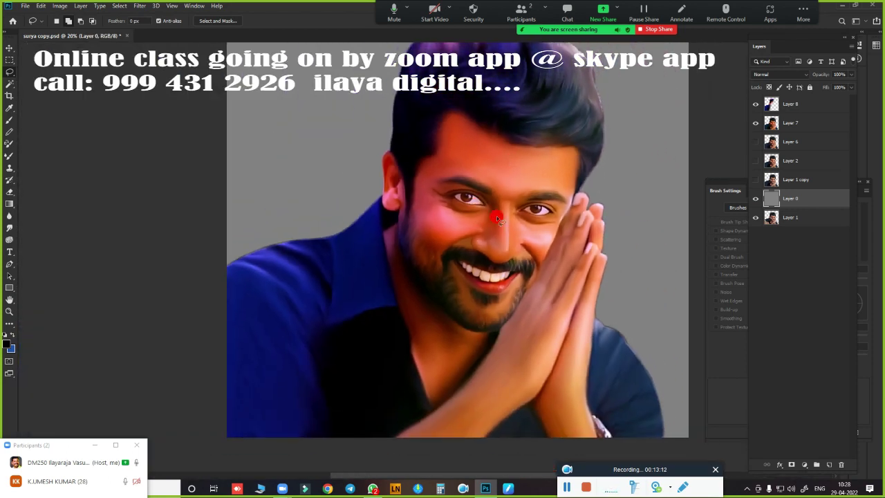
mouse_move(445, 122)
mouse_down()
mouse_move(439, 178)
mouse_move(481, 137)
mouse_up()
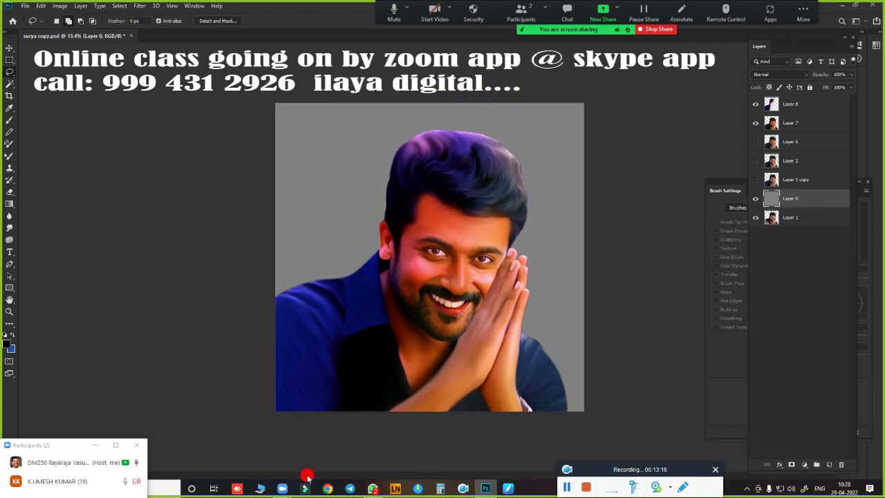
mouse_move(518, 228)
mouse_down()
mouse_move(566, 233)
mouse_move(571, 205)
mouse_move(553, 188)
mouse_up()
click(818, 124)
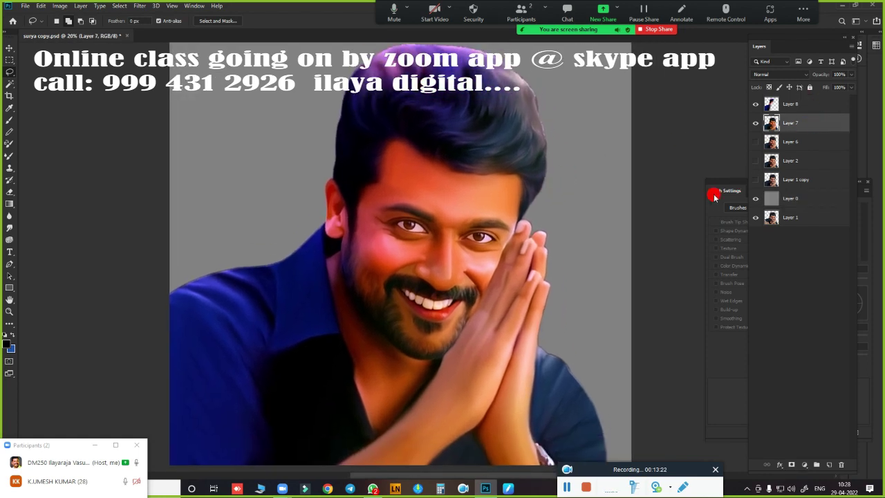
click(819, 104)
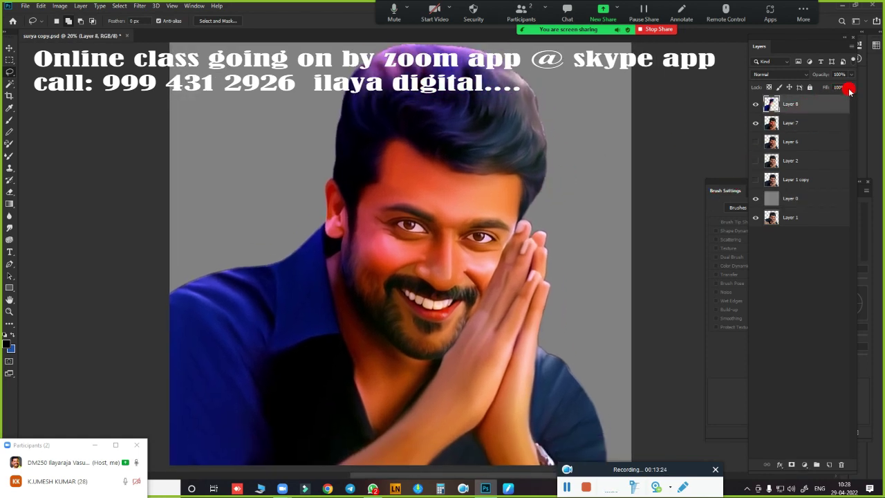
click(851, 88)
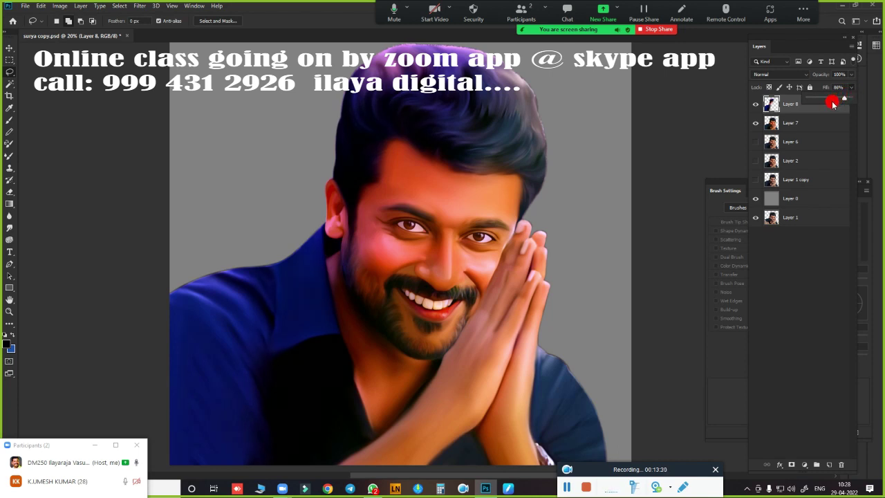
click(572, 479)
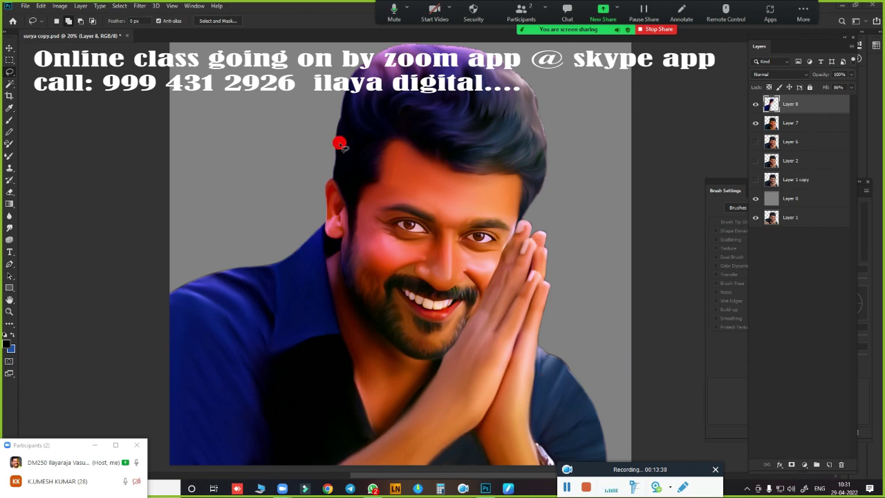
Step: Lasso the hair and hands from Layer 7, feather 25 px, and copy to new Layer 9
click(792, 123)
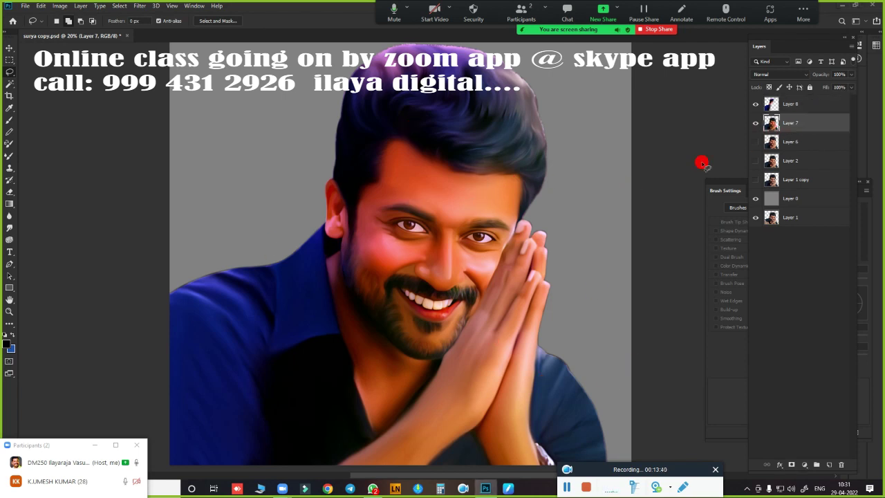
mouse_move(549, 57)
mouse_down()
mouse_move(470, 147)
mouse_move(484, 283)
mouse_move(545, 468)
mouse_move(594, 93)
mouse_up()
key(shift+F6)
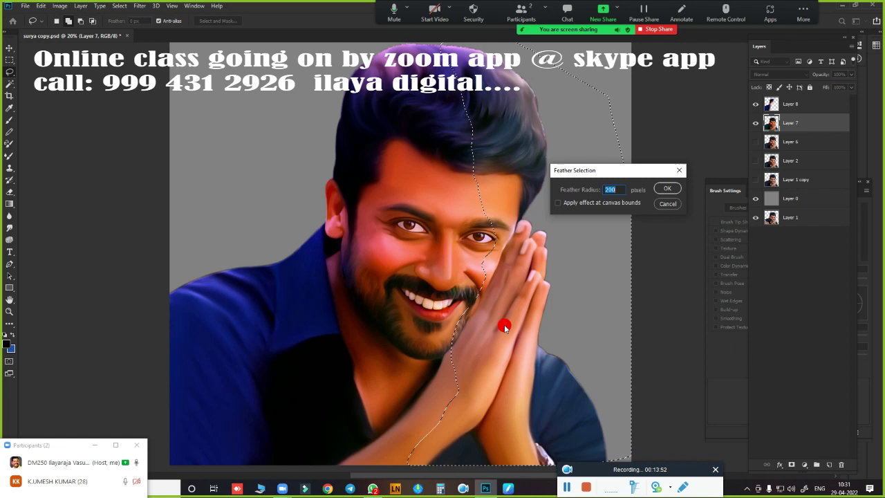
text(25)
key(Return)
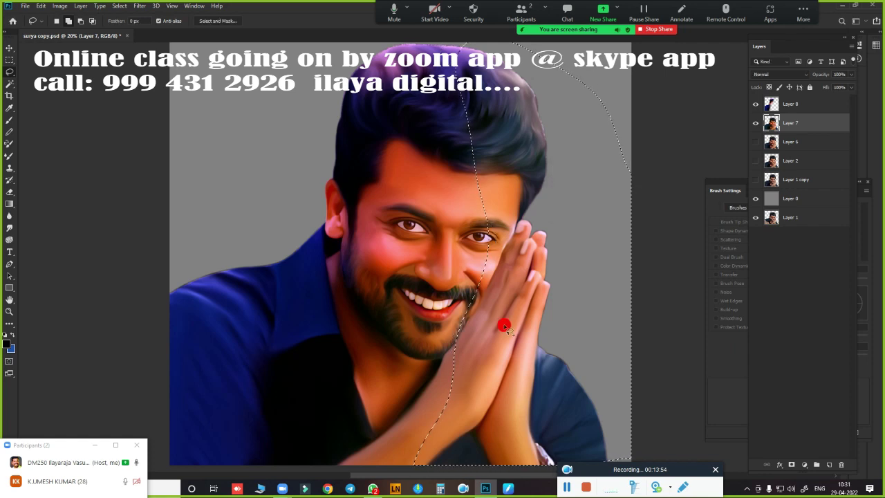
key(ctrl+j)
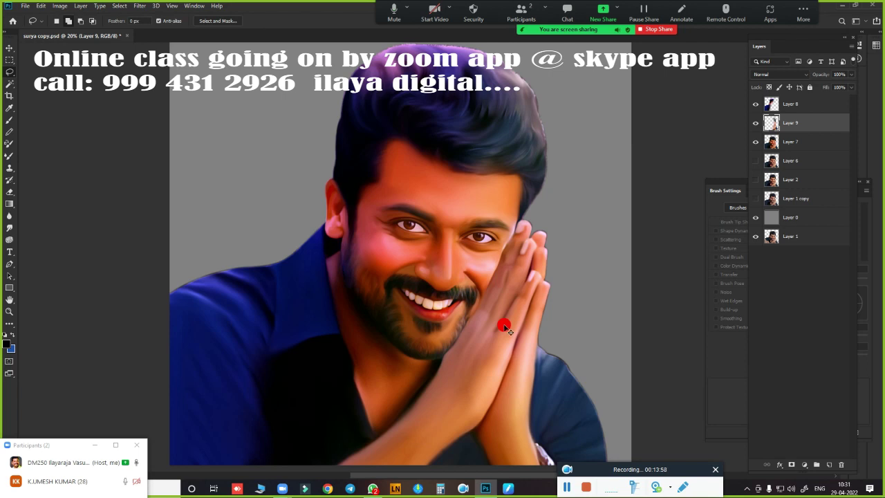
Step: Color-balance Layer 9's highlights toward red and yellow, ending at +18, +4, −28
key(ctrl+b)
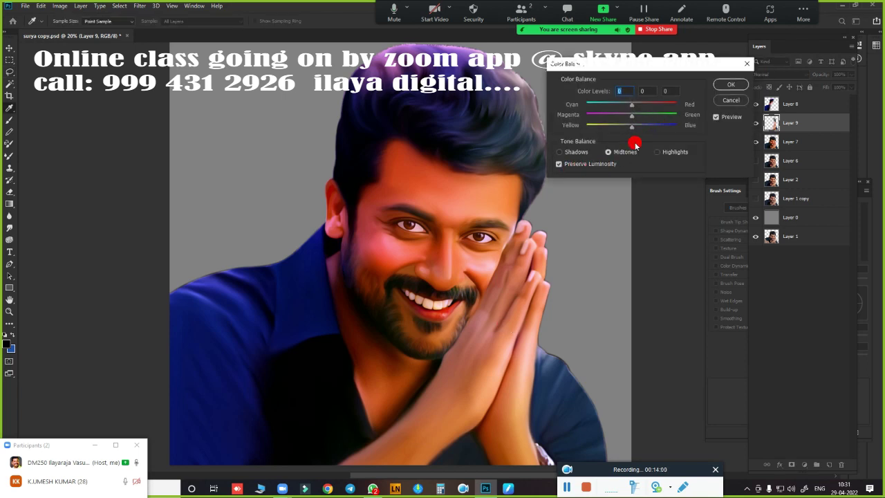
click(657, 152)
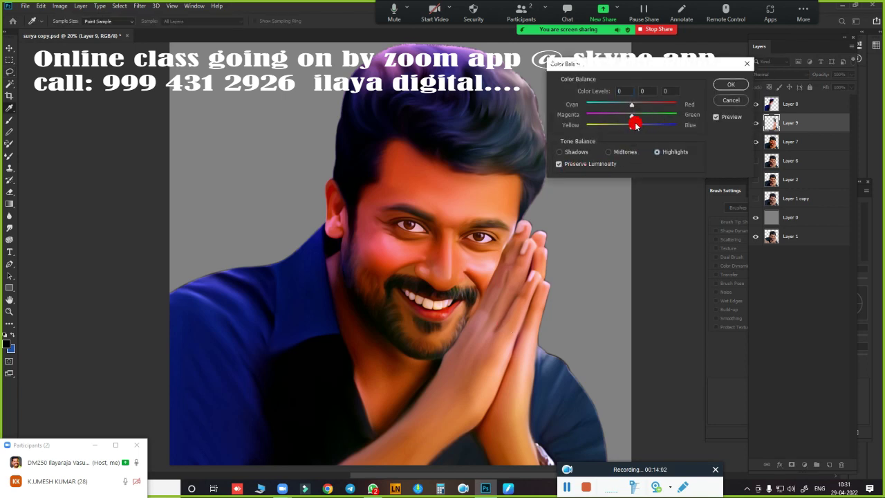
drag(631, 105, 581, 112)
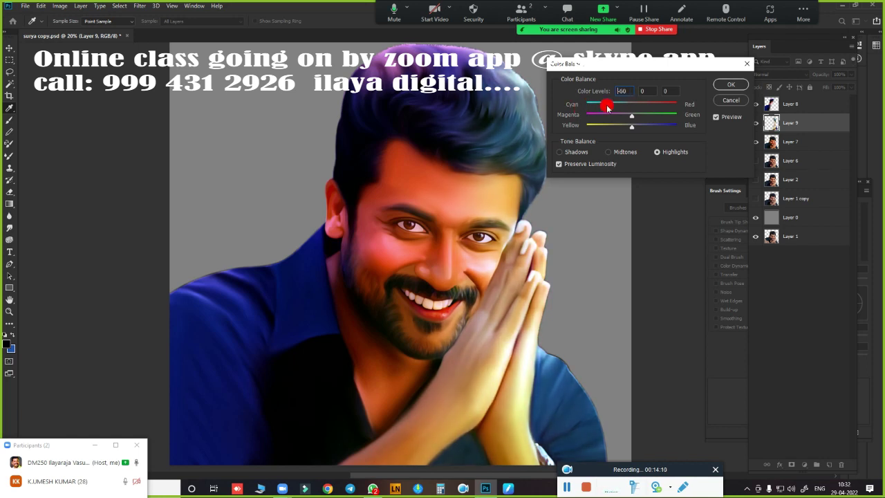
mouse_move(580, 116)
mouse_down()
mouse_move(630, 108)
mouse_move(631, 130)
mouse_move(592, 130)
mouse_move(592, 139)
mouse_move(605, 137)
mouse_move(644, 103)
mouse_move(632, 109)
mouse_move(633, 127)
mouse_up()
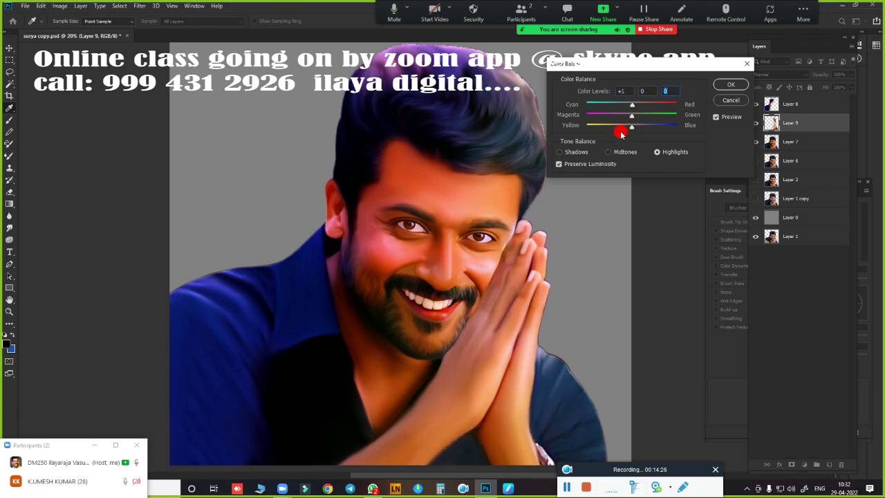
mouse_move(625, 131)
mouse_down()
mouse_move(626, 109)
mouse_move(639, 117)
mouse_up()
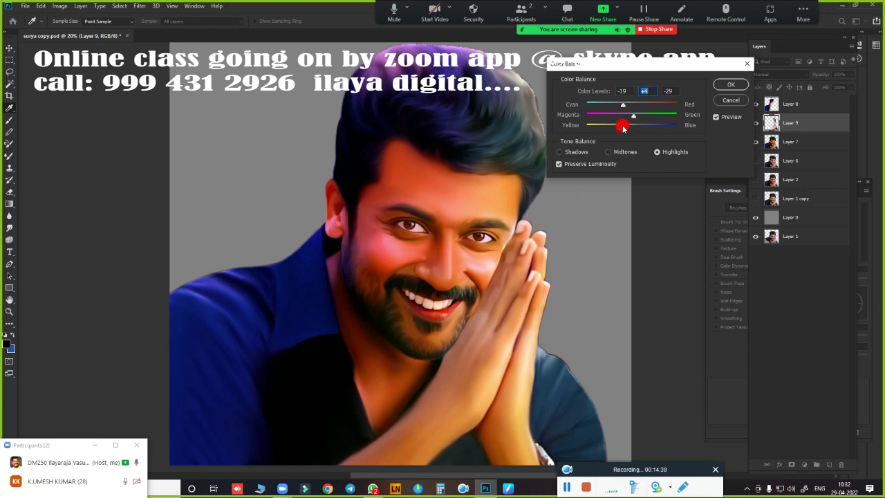
mouse_move(621, 126)
mouse_down()
mouse_move(624, 103)
mouse_move(638, 103)
mouse_up()
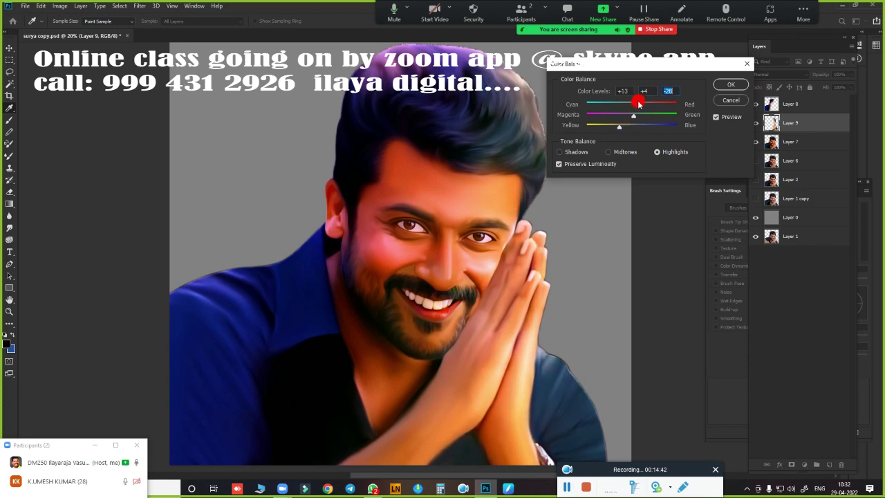
click(638, 103)
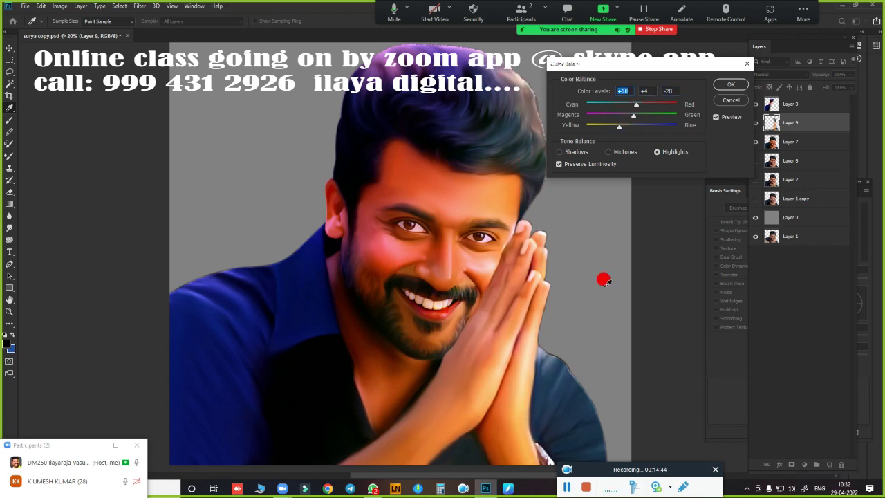
click(732, 87)
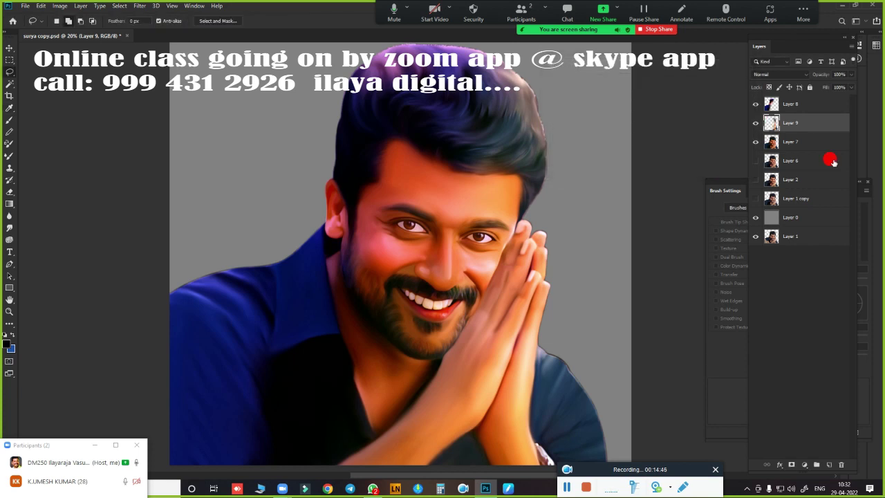
Step: Lower Layer 8 to about 46% fill and 75% opacity, and Layer 9 to 71% fill
click(804, 104)
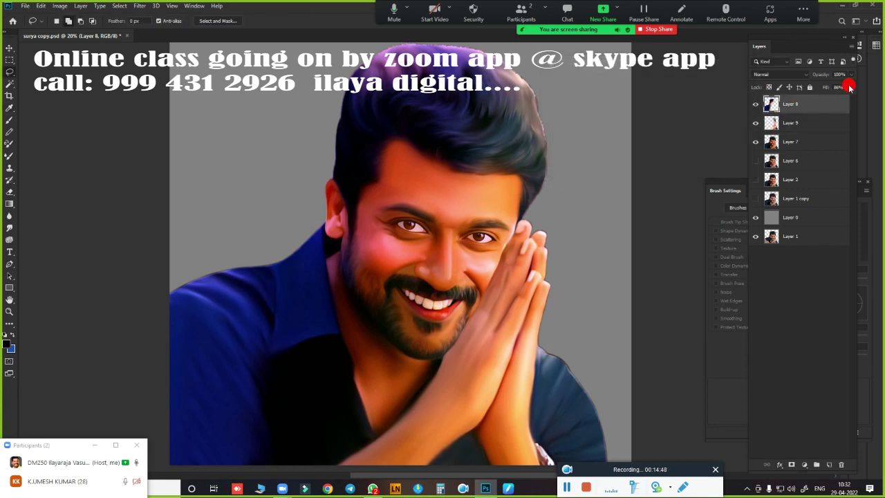
drag(851, 87, 844, 100)
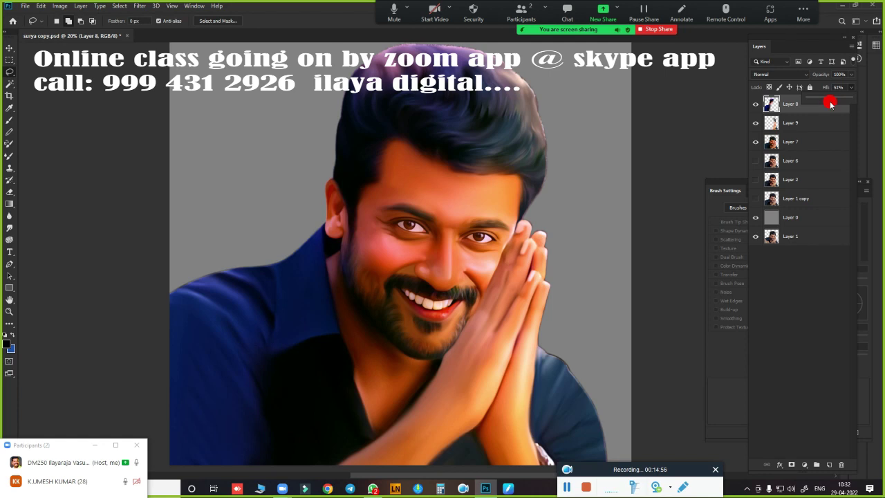
drag(831, 104, 818, 103)
click(851, 74)
drag(850, 86, 843, 87)
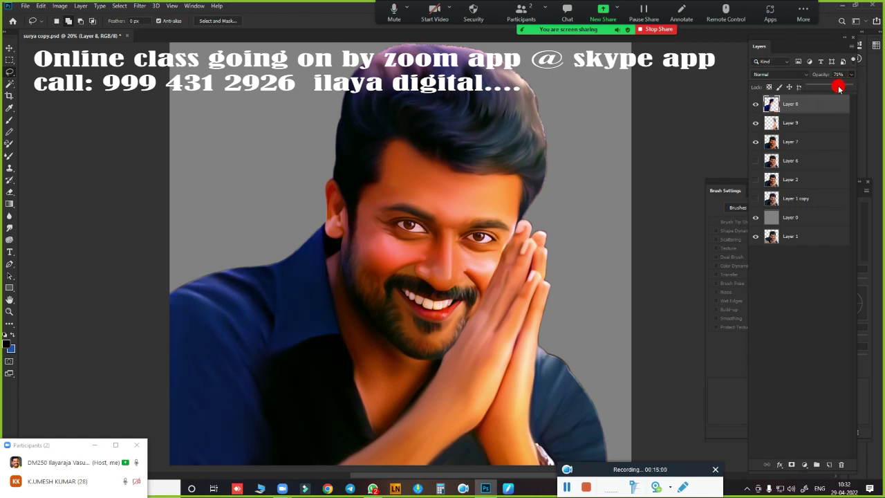
click(810, 122)
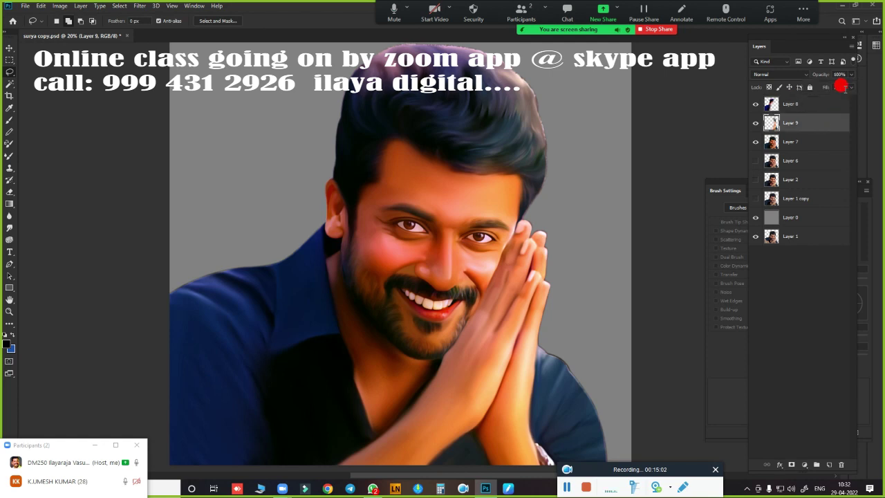
click(852, 87)
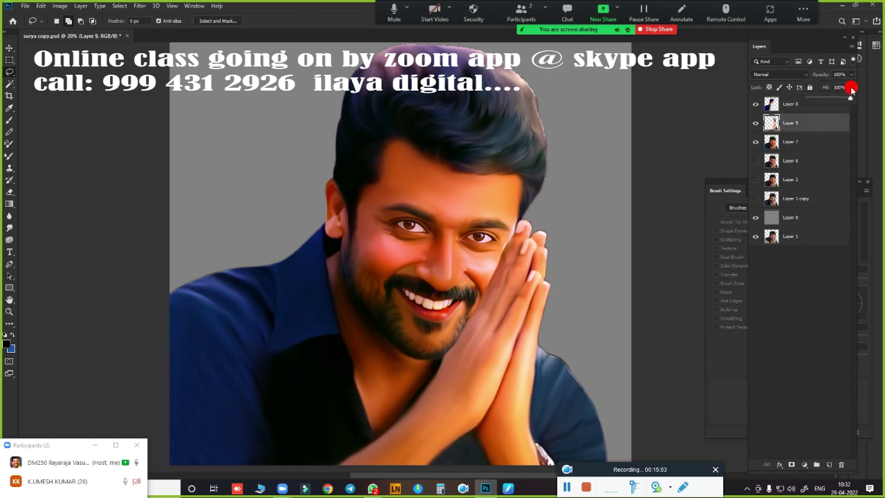
click(805, 138)
Step: Merge Layers 7, 8 and 9 into a single layer with Ctrl+E
click(805, 138)
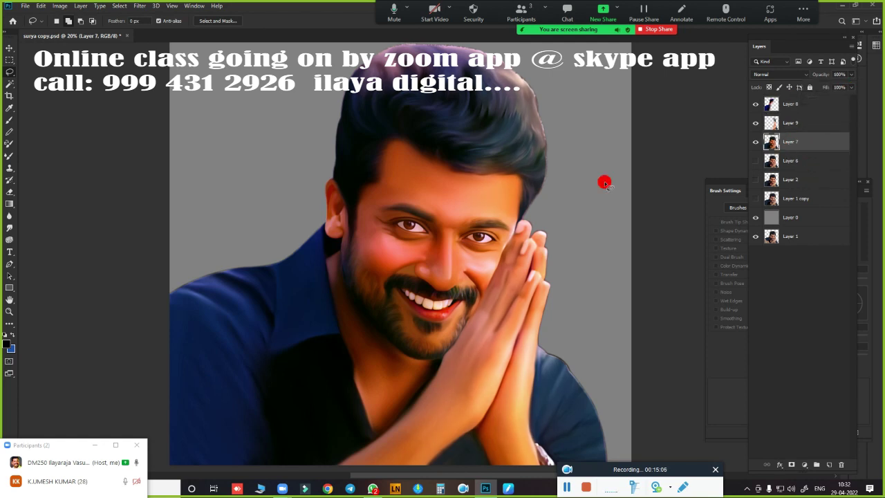
ctrl+click(815, 104)
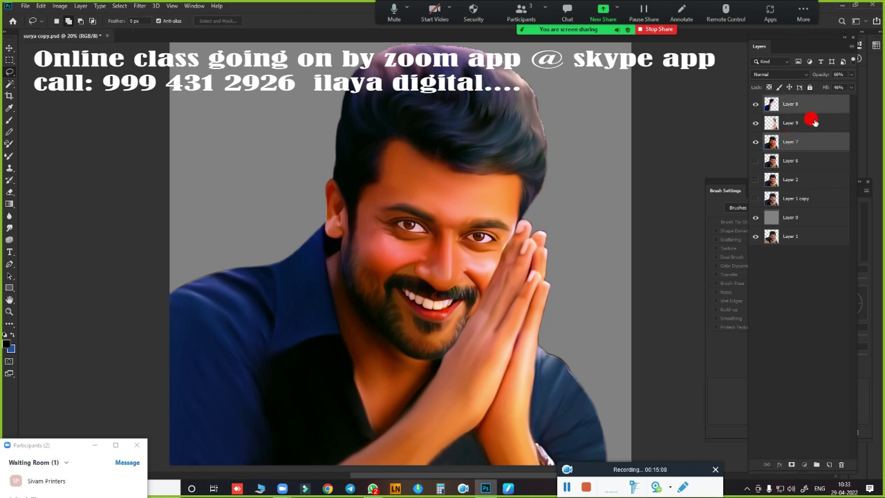
ctrl+click(810, 122)
key(ctrl+e)
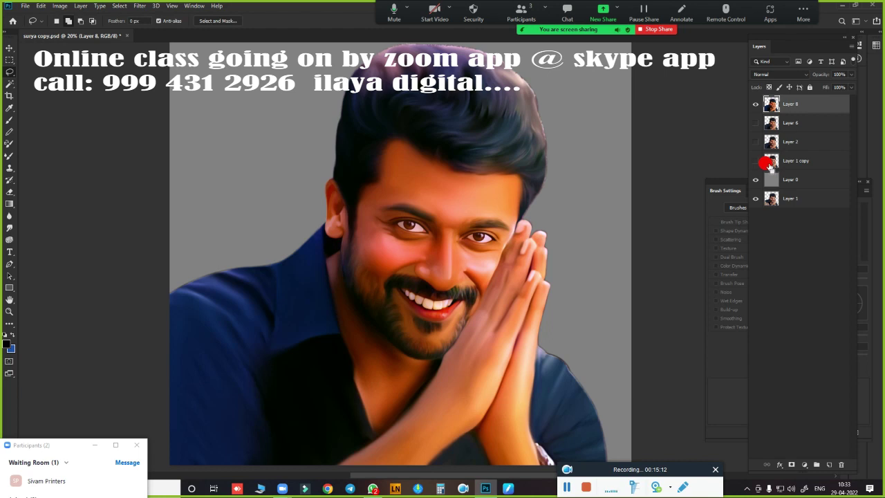
Step: Boost the merged layer's vibrance to +71
key(alt+i)
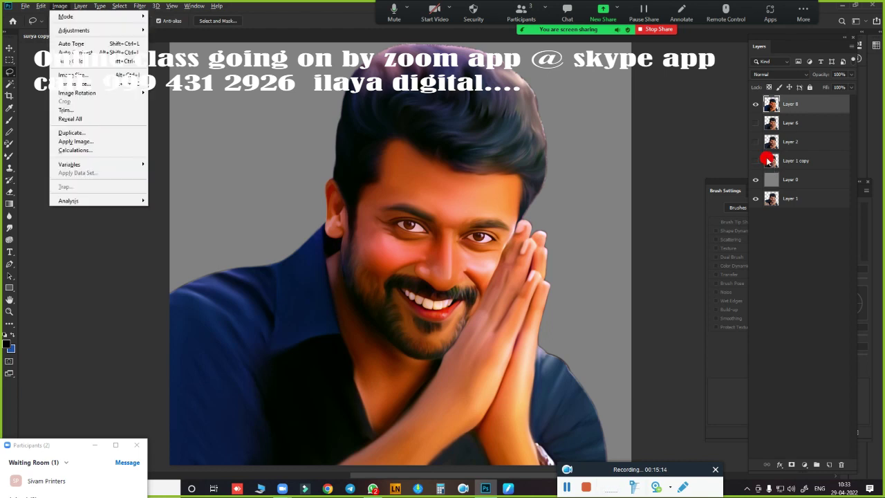
key(a)
key(Escape)
key(Escape)
key(i)
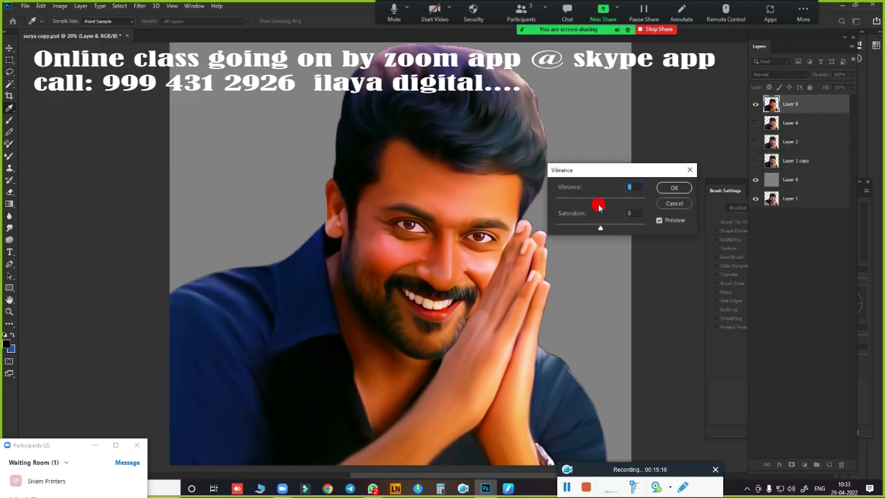
drag(602, 203, 634, 199)
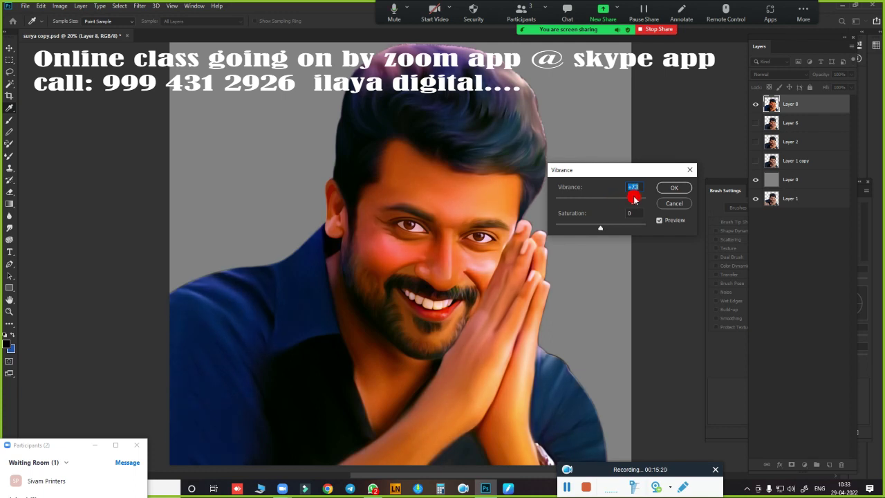
click(672, 190)
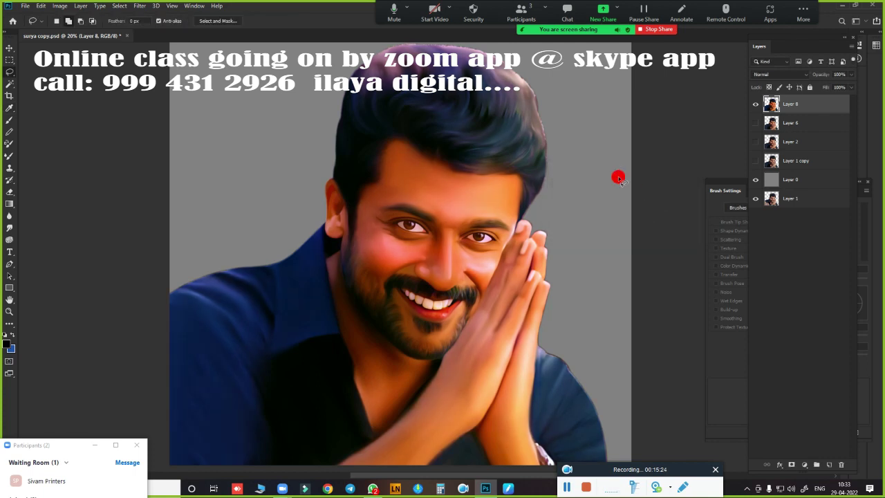
Step: Raise the layer's saturation by 10 in Hue/Saturation, keeping the hue near neutral
key(ctrl+u)
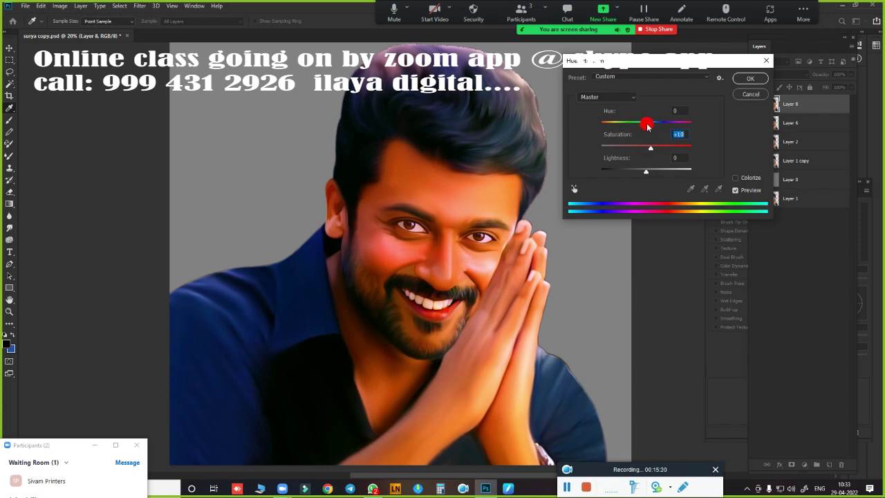
drag(646, 128, 649, 128)
mouse_move(647, 131)
mouse_down()
mouse_move(596, 138)
mouse_move(662, 131)
mouse_move(653, 133)
mouse_up()
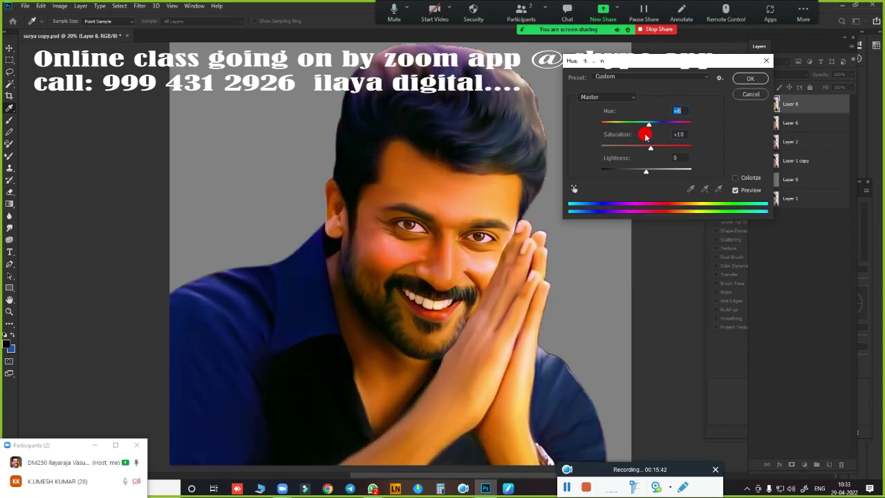
drag(645, 141, 648, 128)
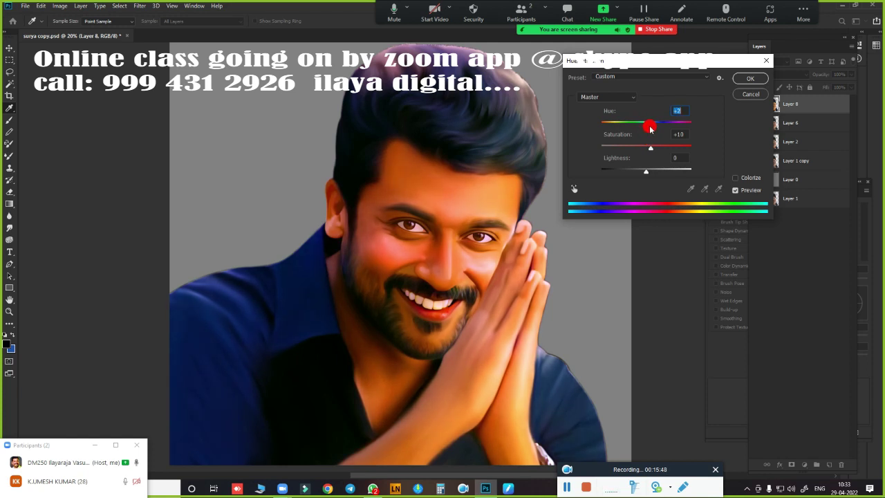
click(749, 79)
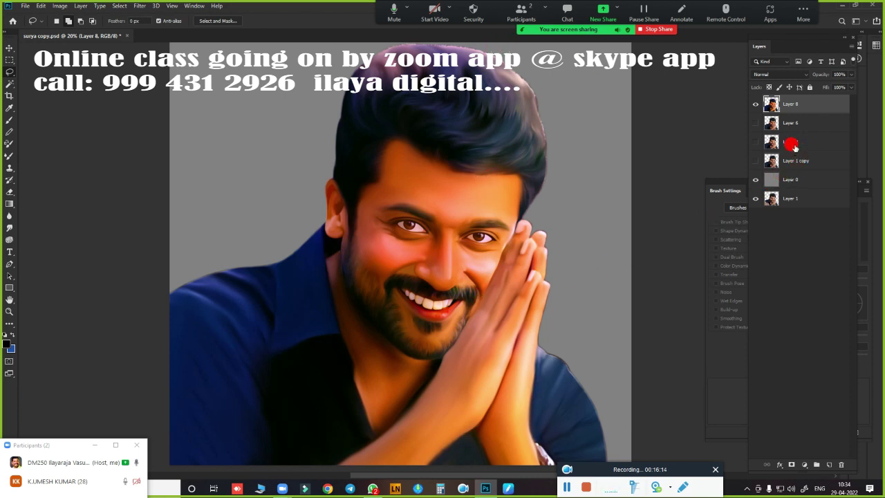
Step: Add a new empty layer on top and pick a soft round brush
click(830, 465)
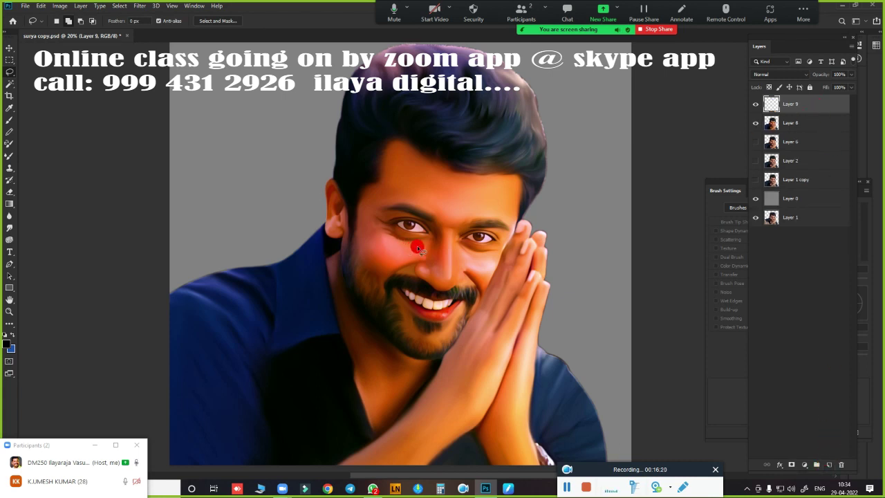
key(b)
right_click(402, 213)
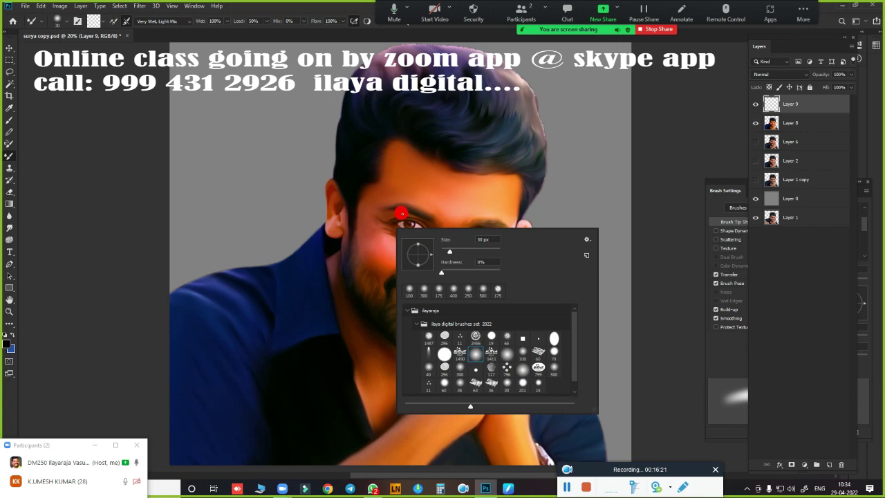
click(522, 369)
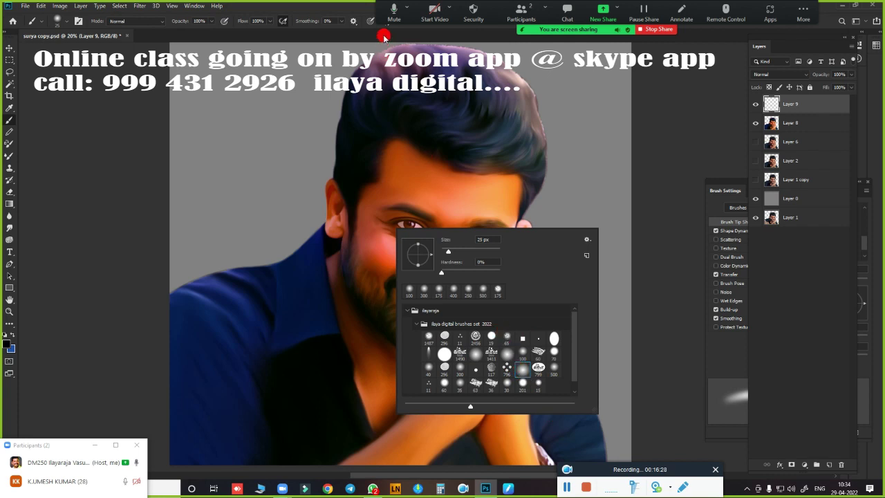
drag(383, 38, 476, 40)
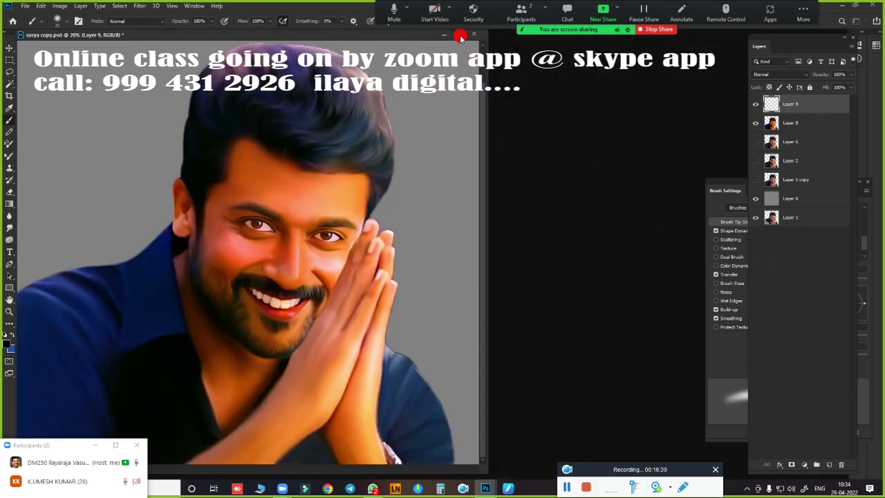
click(461, 36)
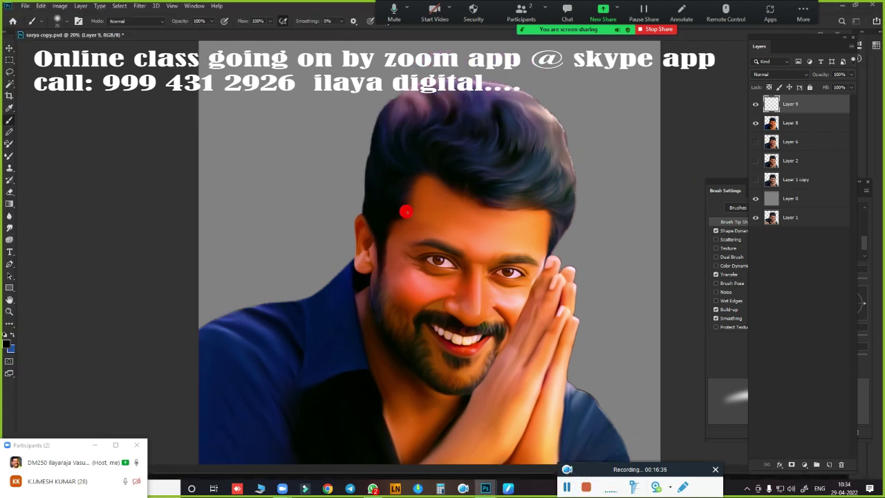
Step: Set the brush to the 500 px soft round preset with 0% hardness
right_click(411, 242)
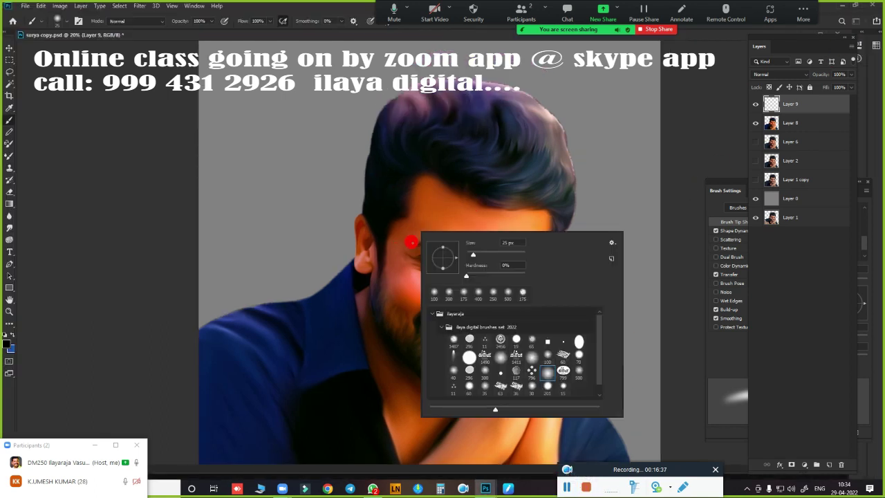
click(578, 371)
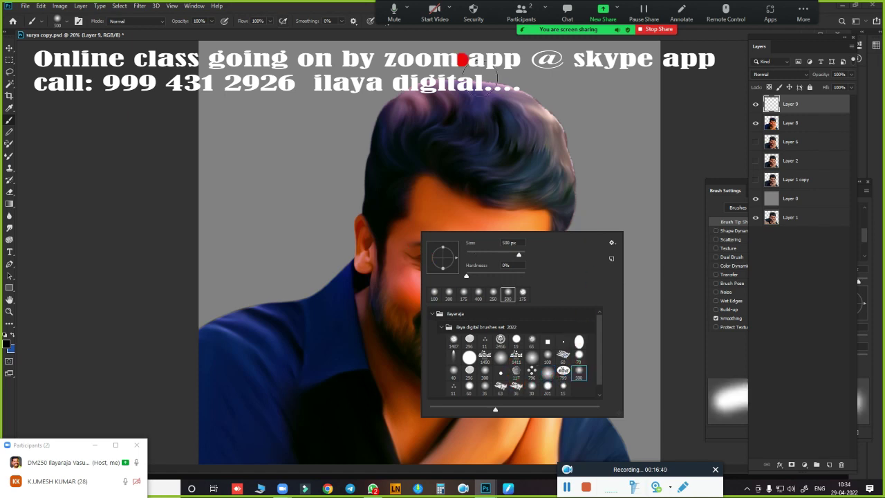
click(405, 34)
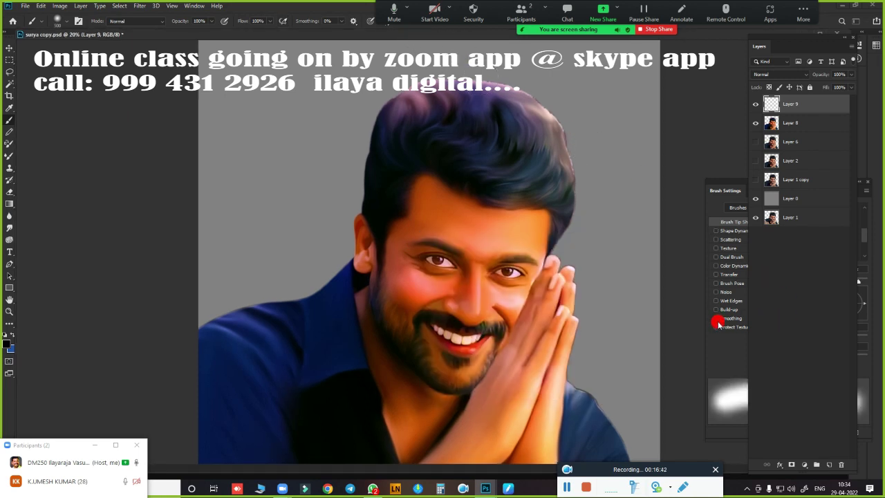
click(735, 351)
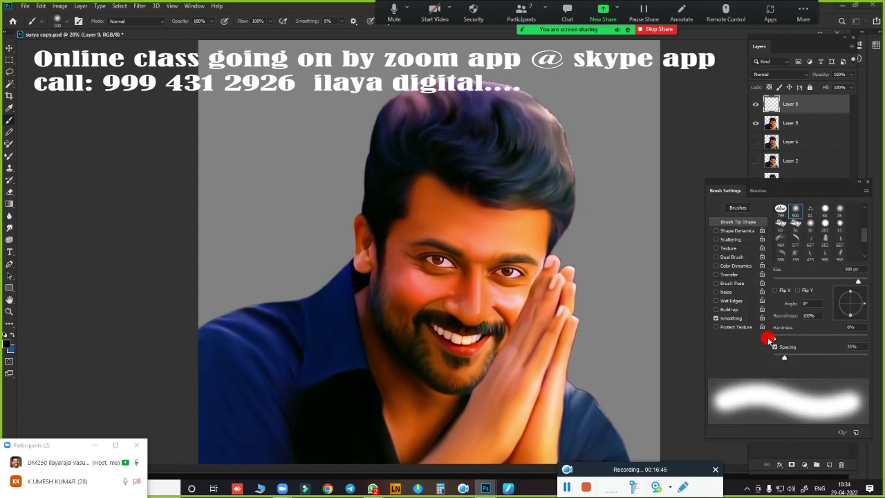
mouse_move(775, 339)
mouse_down()
mouse_move(810, 332)
mouse_move(758, 338)
mouse_up()
Step: Swap to a blue foreground over black, previewing magenta in the Color Picker without applying it
click(13, 336)
click(7, 340)
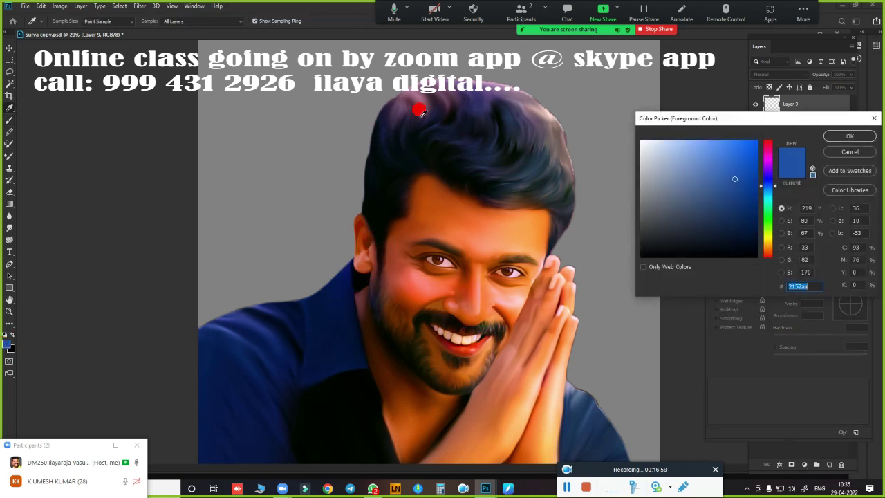
drag(765, 163, 768, 165)
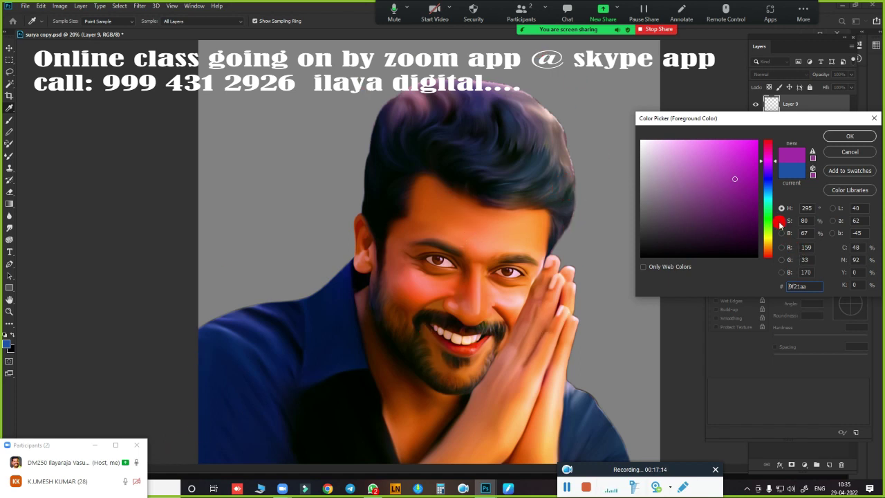
click(851, 152)
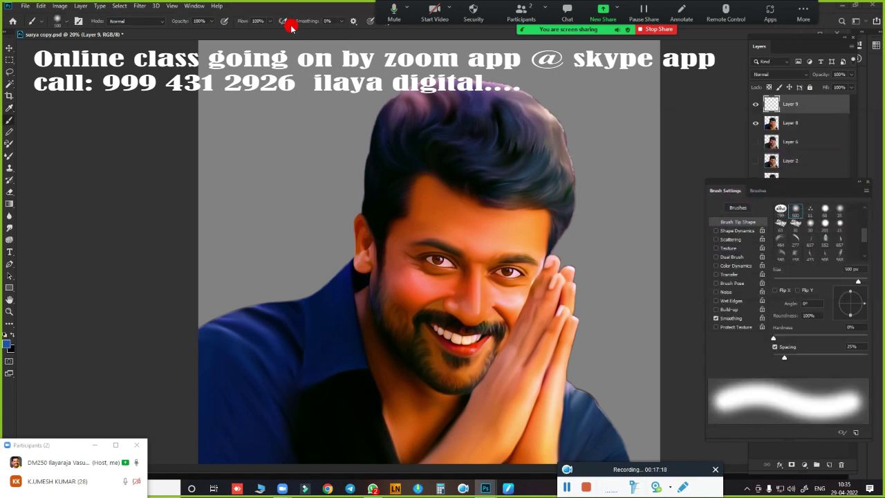
Step: Choose yellow from the Swatches panel as the foreground colour, then close the panel
click(195, 6)
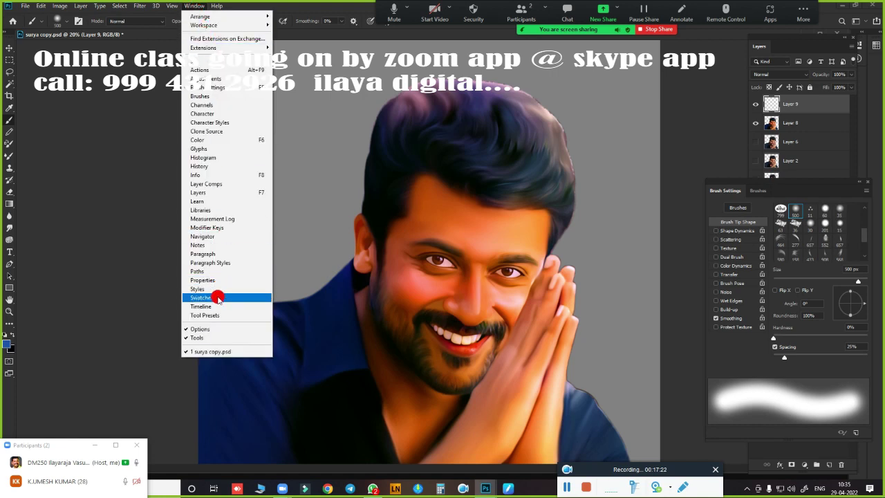
click(216, 298)
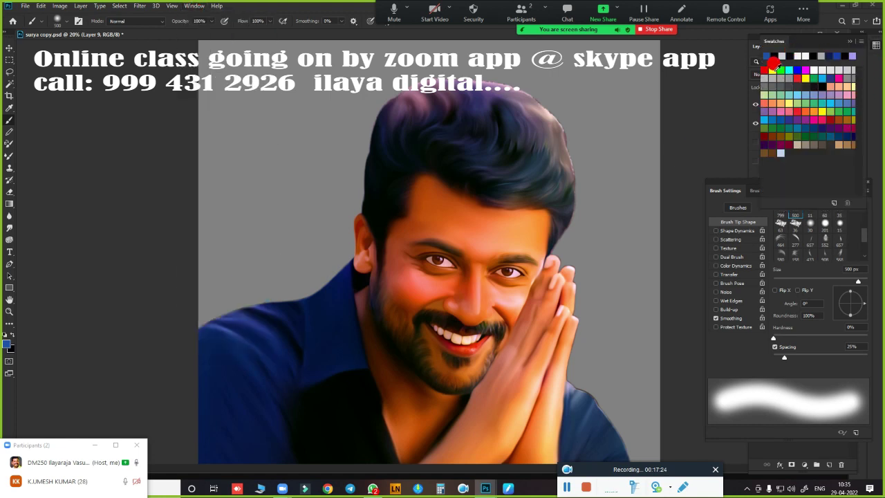
click(772, 69)
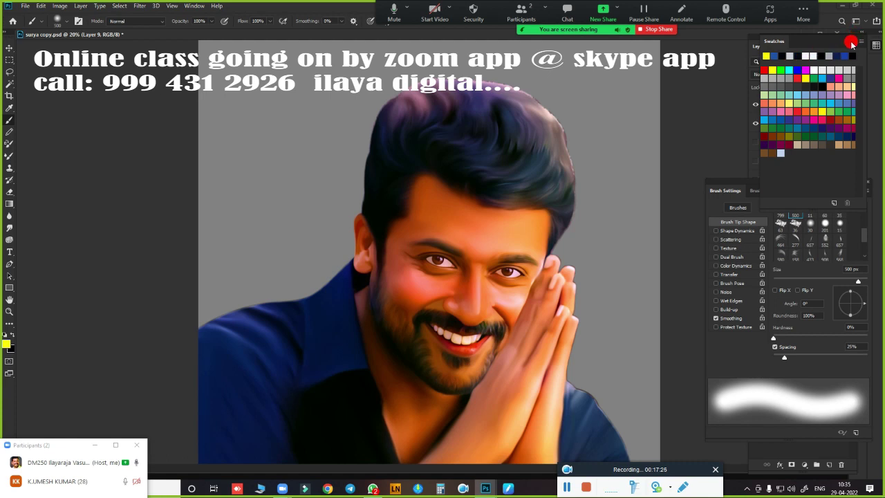
click(853, 44)
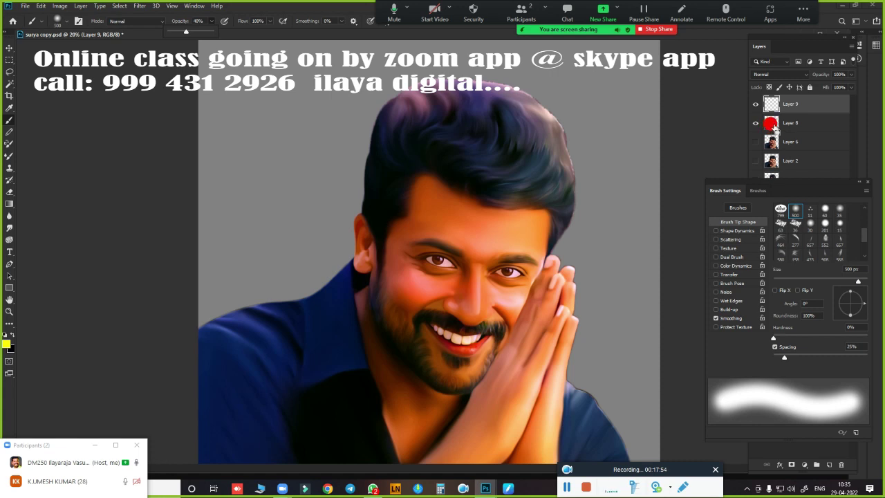
Step: Within Layer 8's outline selection, paint yellow over the hair and left shoulder with a 900 px brush
ctrl+click(768, 125)
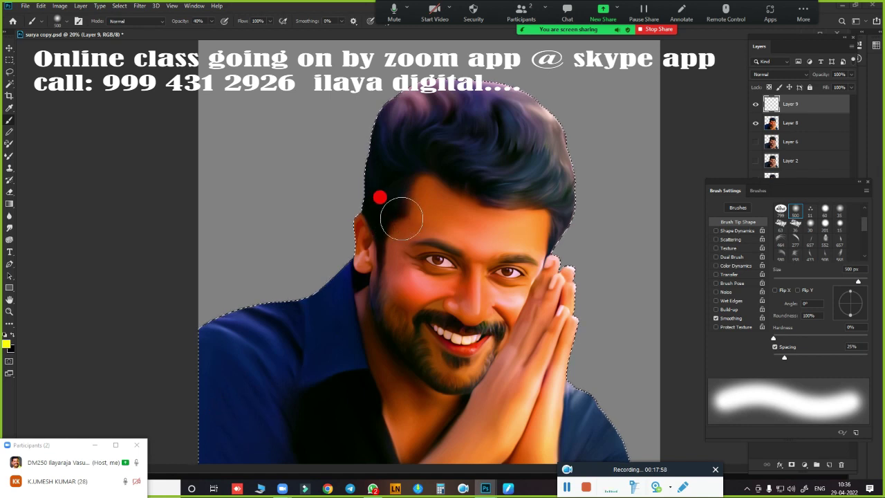
key(bracketright)
key(bracketright)
key(bracketright)
key(bracketright)
key(bracketright)
key(bracketright)
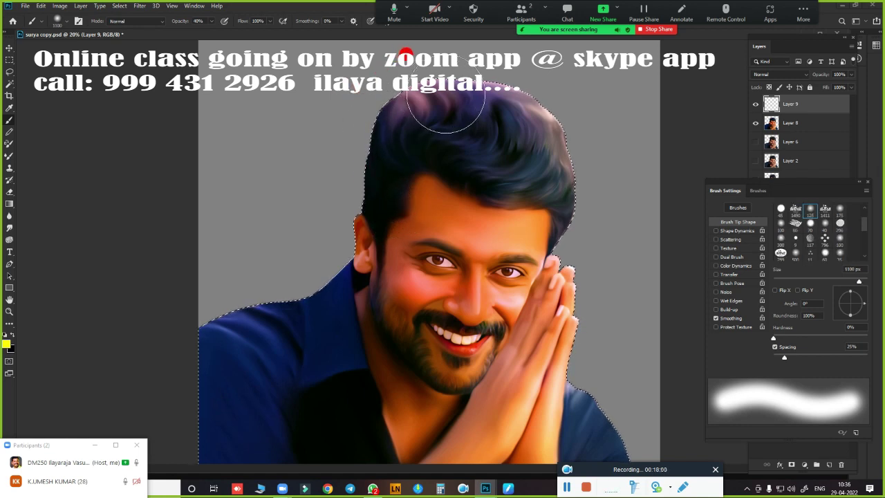
mouse_move(406, 114)
mouse_down()
mouse_move(244, 317)
mouse_move(270, 405)
mouse_up()
mouse_move(465, 104)
mouse_down()
mouse_move(305, 255)
mouse_move(207, 388)
mouse_up()
mouse_move(326, 248)
mouse_down()
mouse_move(424, 99)
mouse_move(526, 118)
mouse_move(546, 148)
mouse_up()
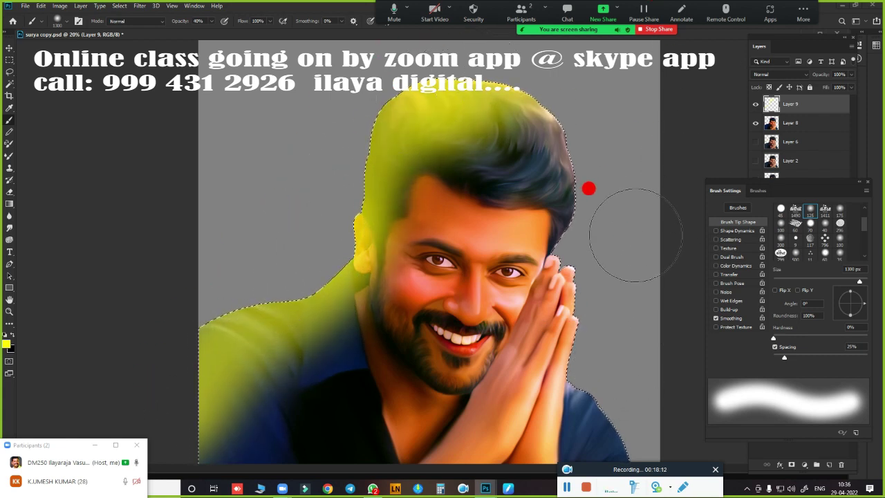
key(ctrl+d)
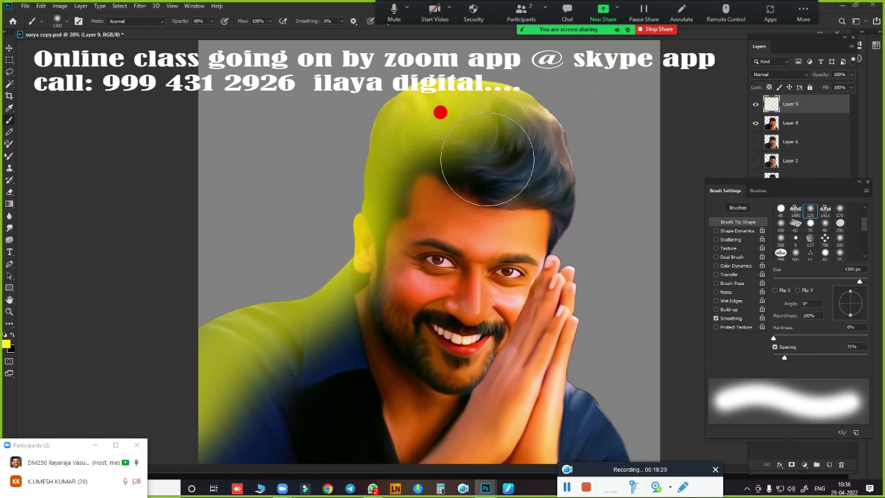
Step: Set Layer 9's Underlying Layer Blend If to 0/117–198/255 in Blending Options
click(780, 465)
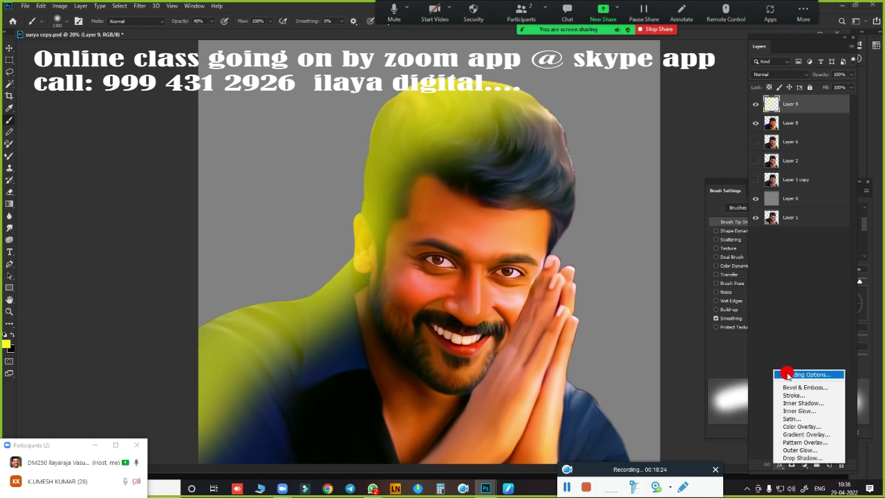
click(788, 374)
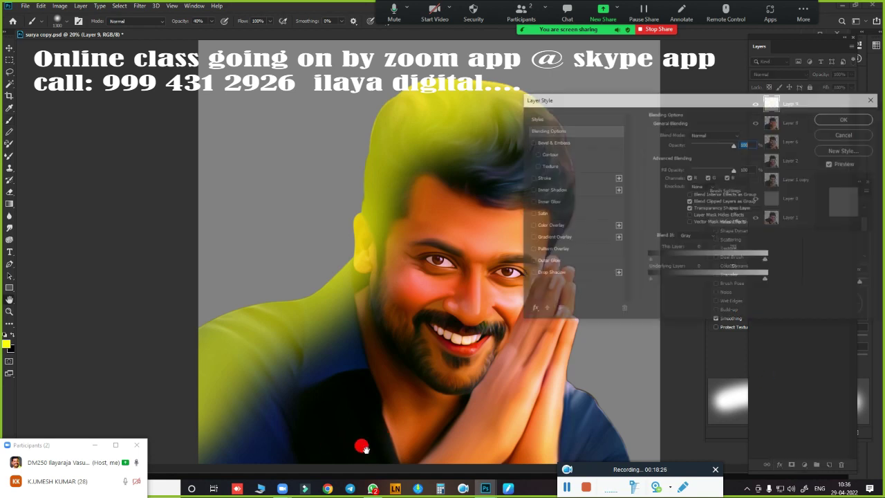
drag(697, 98, 693, 101)
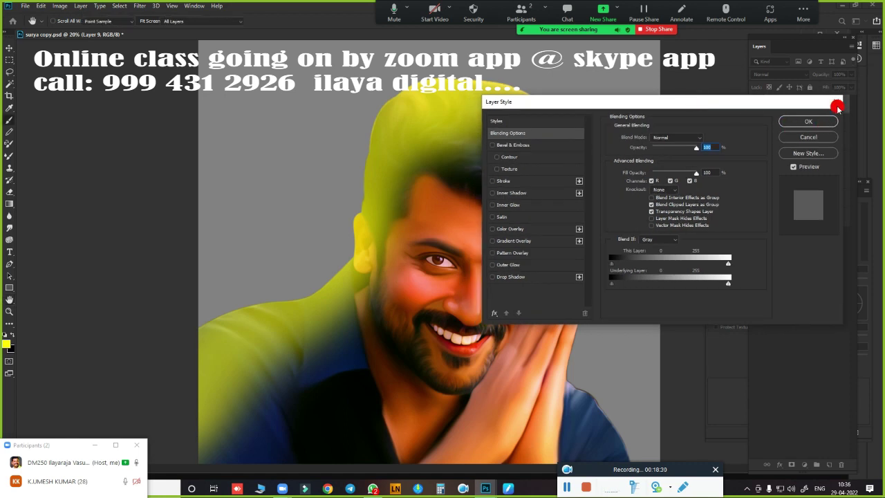
click(836, 102)
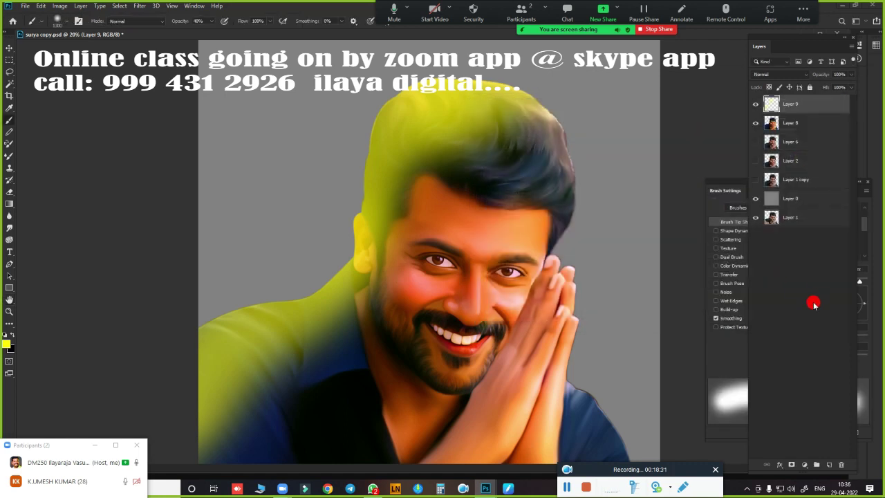
click(779, 464)
click(788, 371)
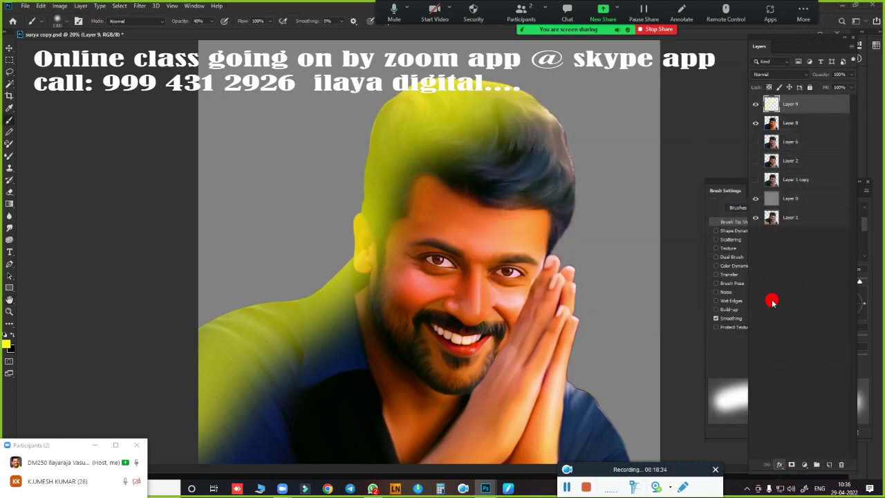
drag(717, 108, 832, 81)
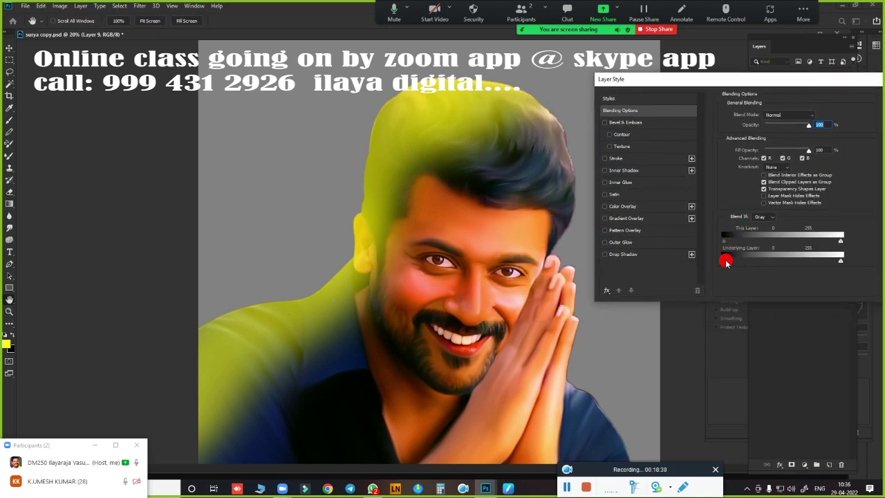
mouse_move(725, 262)
mouse_down()
mouse_move(773, 256)
mouse_move(766, 248)
mouse_move(748, 262)
mouse_move(777, 261)
mouse_up()
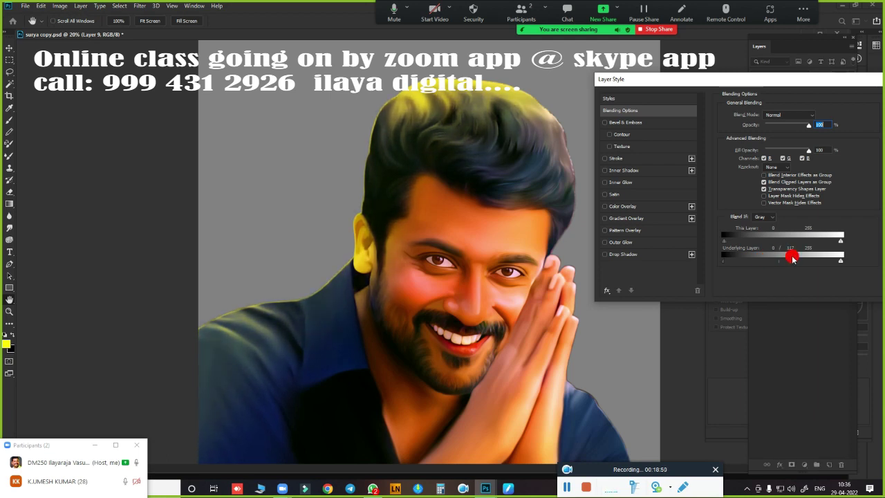
drag(838, 262, 819, 266)
drag(830, 80, 766, 106)
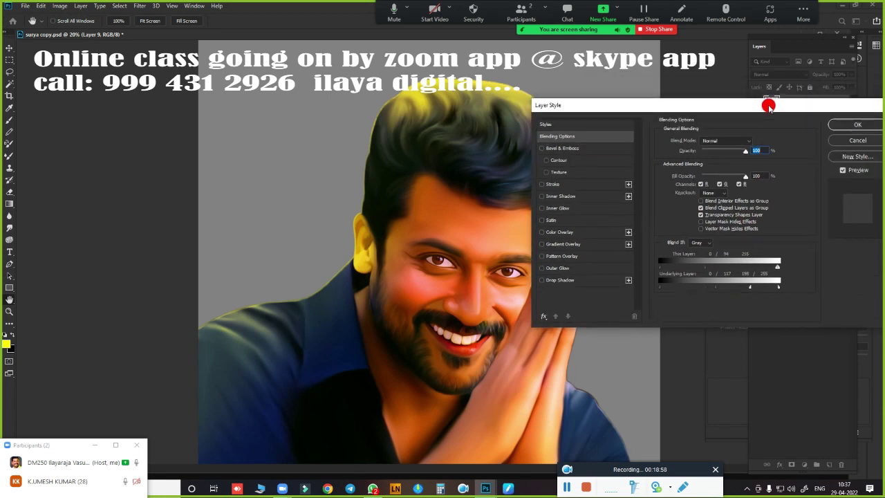
click(854, 128)
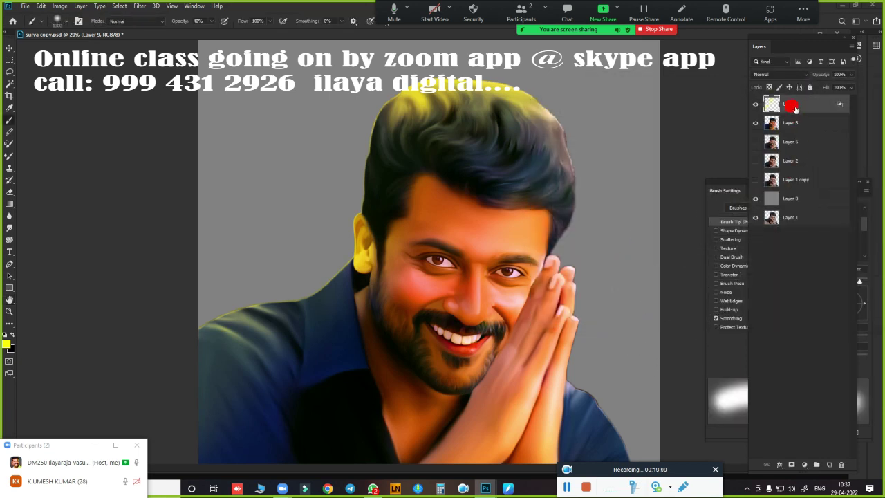
Step: Set Layer 9's blend mode to Color and bring up Hue/Saturation
click(772, 74)
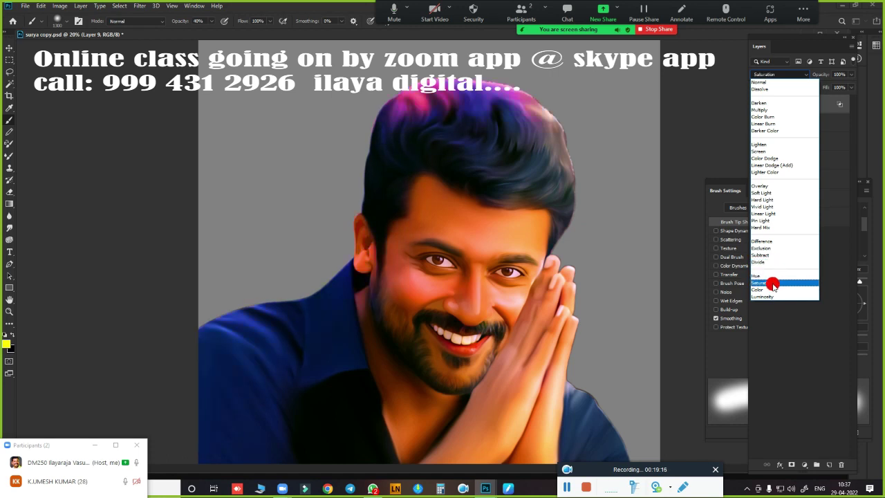
click(773, 291)
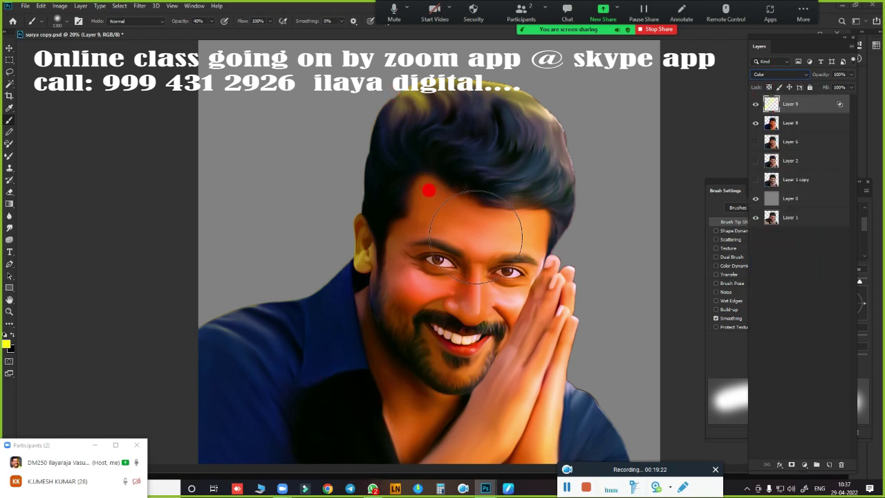
key(ctrl+u)
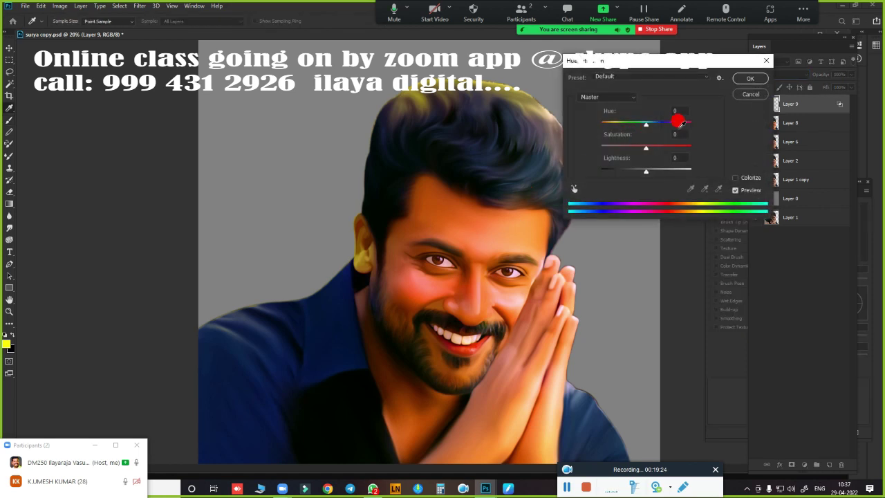
Step: Shift Layer 9's hue to about -115 so the hair turns magenta-pink
drag(683, 59, 725, 72)
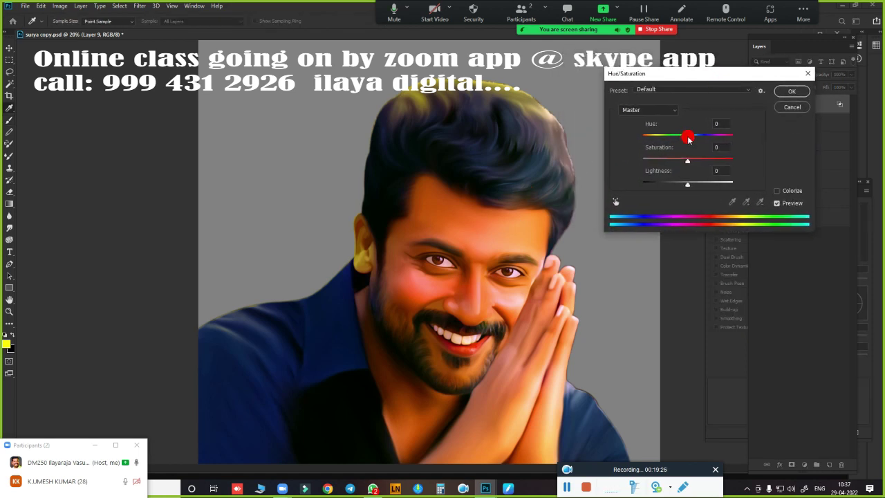
drag(689, 139, 737, 135)
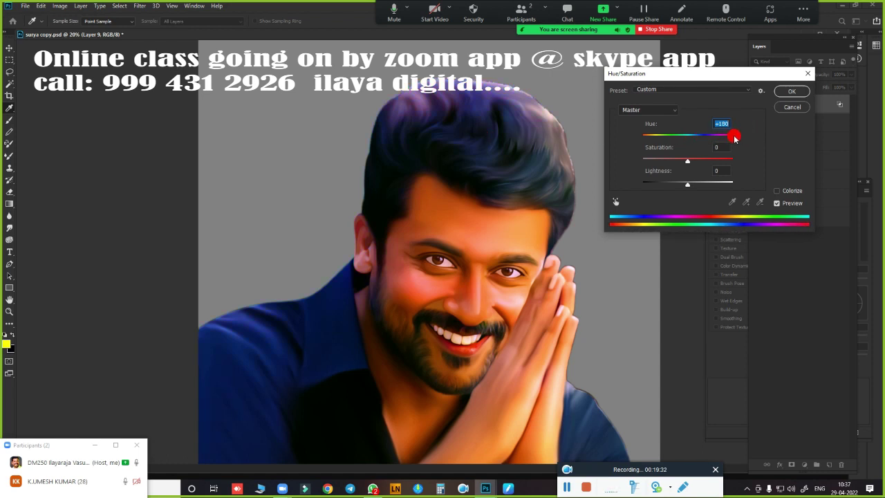
drag(734, 138, 660, 146)
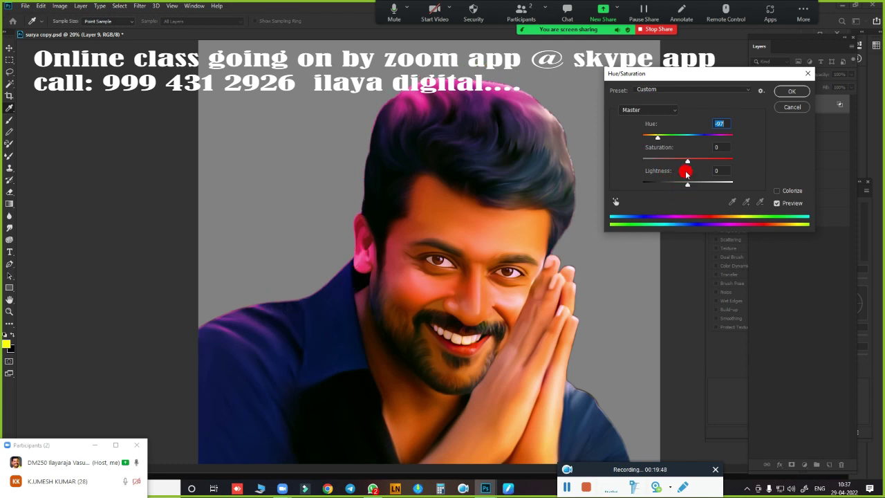
mouse_move(659, 140)
mouse_down()
mouse_move(644, 138)
mouse_move(655, 140)
mouse_up()
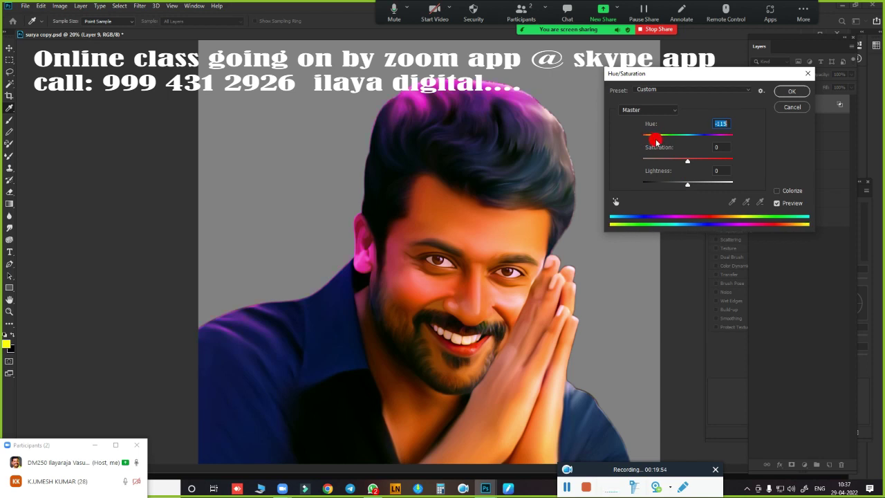
click(793, 94)
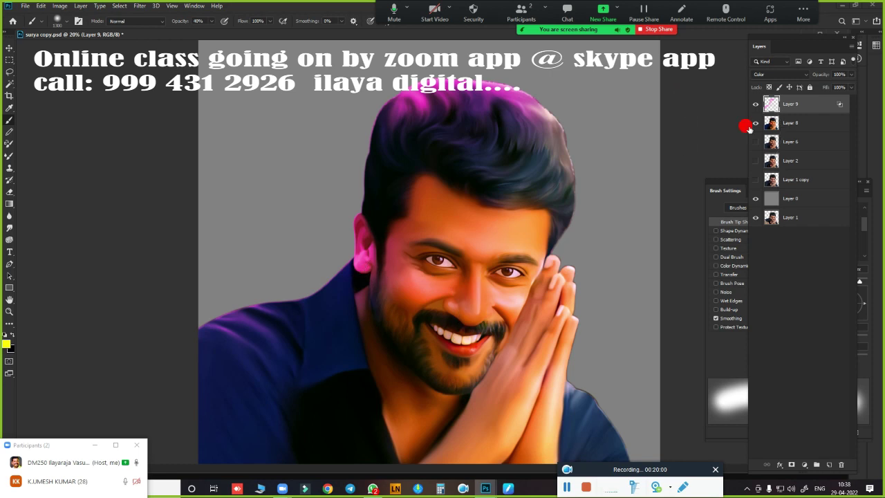
Step: Lower Layer 9's fill to 64% and opacity to 95%
click(851, 87)
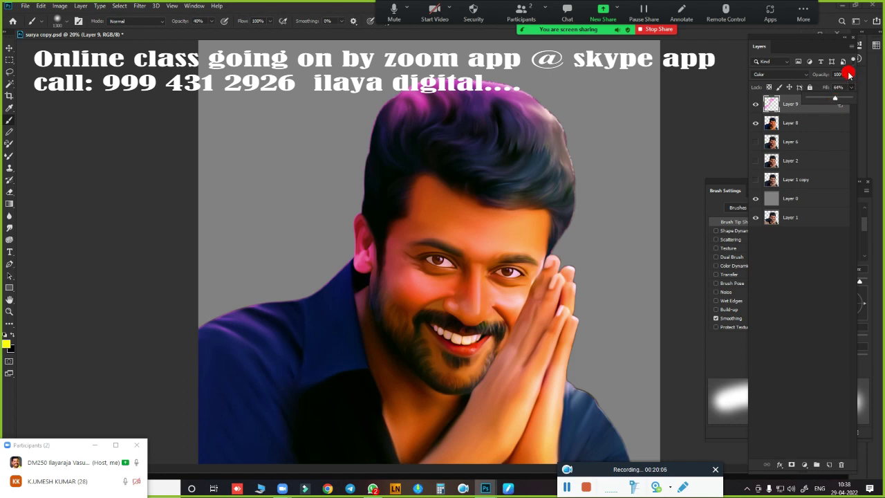
click(850, 75)
drag(845, 87, 849, 87)
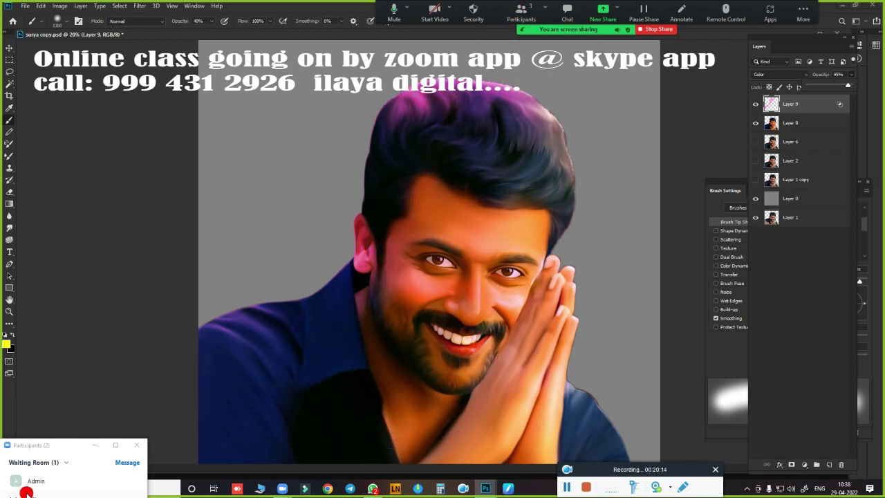
Step: Darken background Layer 0 to black with Hue/Saturation Lightness -100
scroll(442, 270, down, 3)
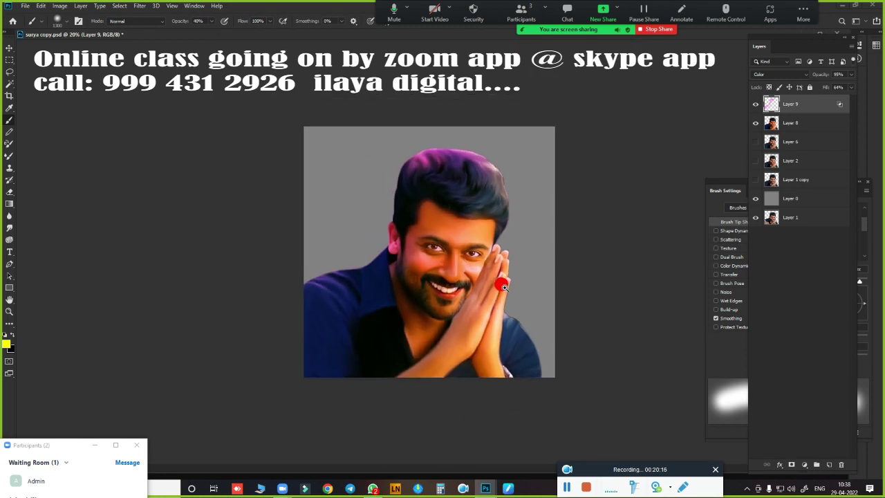
click(820, 204)
key(ctrl+u)
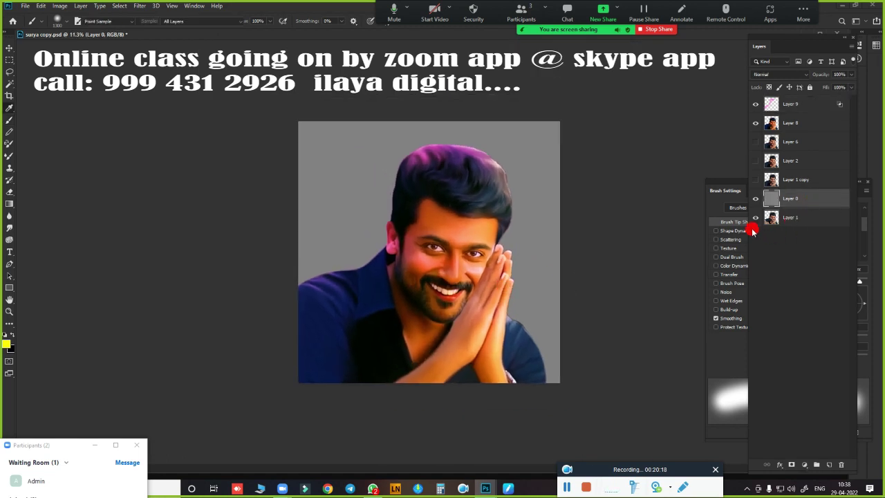
drag(685, 183, 629, 193)
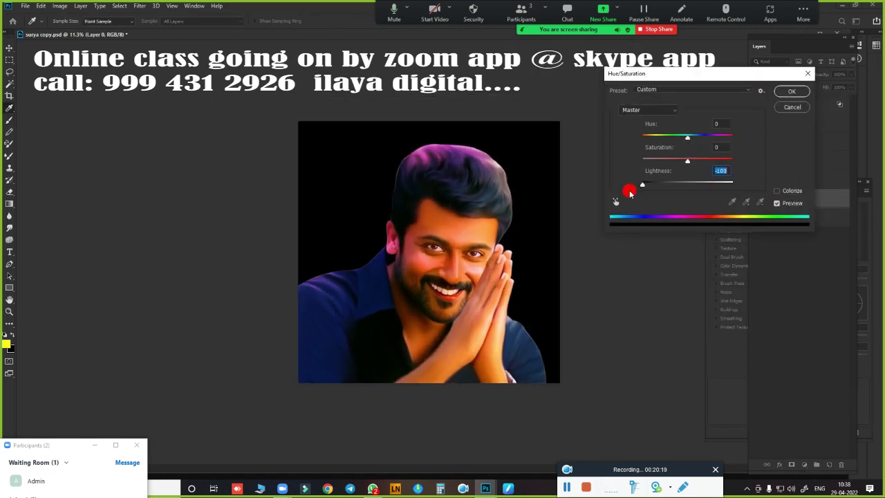
click(791, 92)
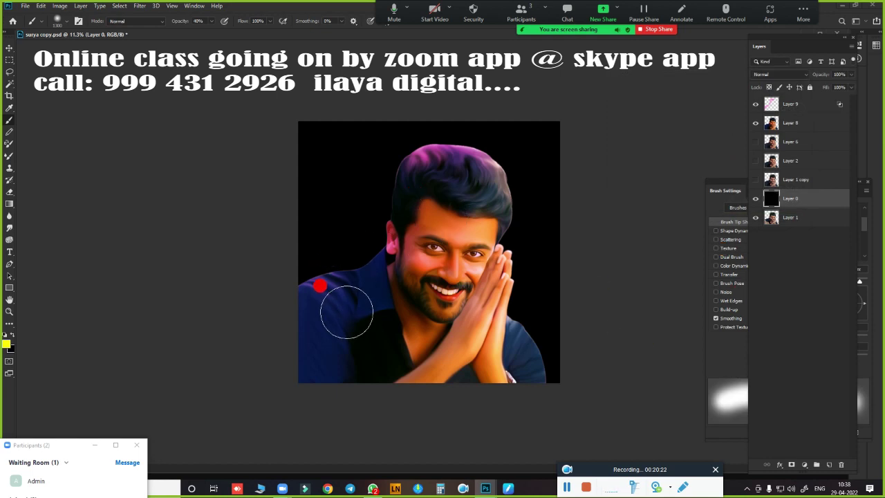
Step: After an undone test erase near the ear, add new empty Layer 10 above Layer 9
mouse_move(319, 285)
mouse_down()
mouse_move(406, 281)
mouse_move(410, 261)
mouse_move(394, 256)
mouse_up()
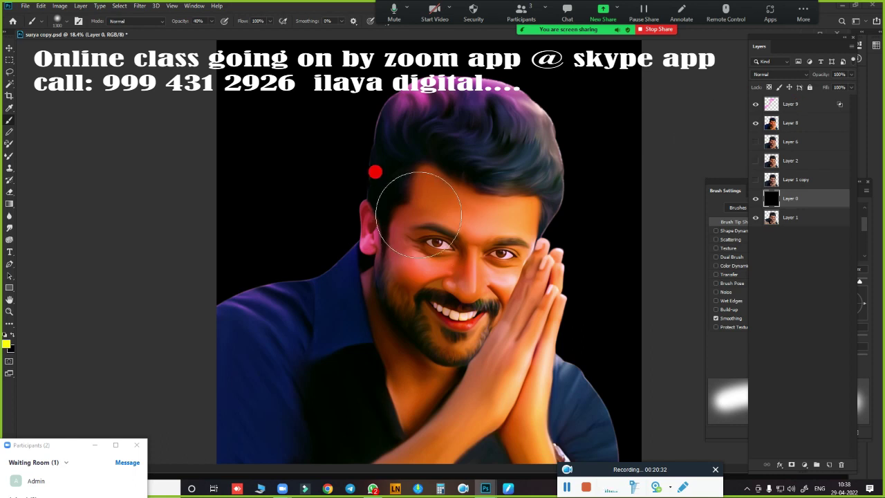
key(e)
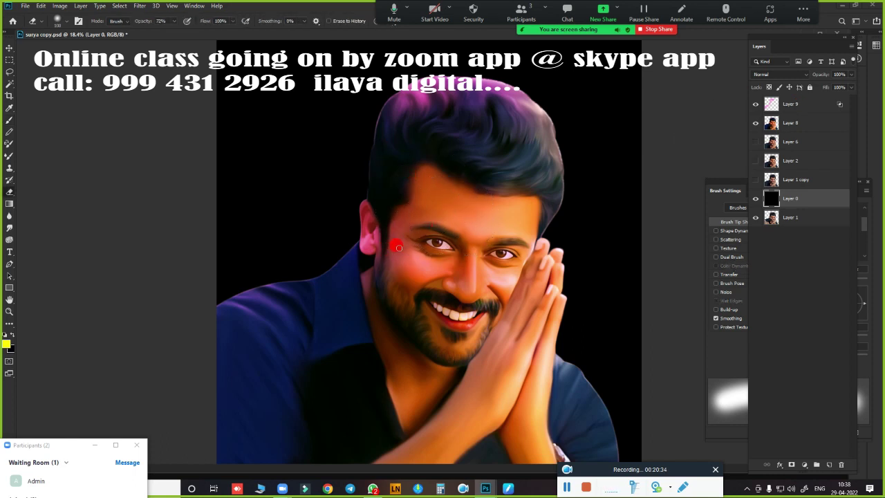
key(bracketright)
key(bracketright)
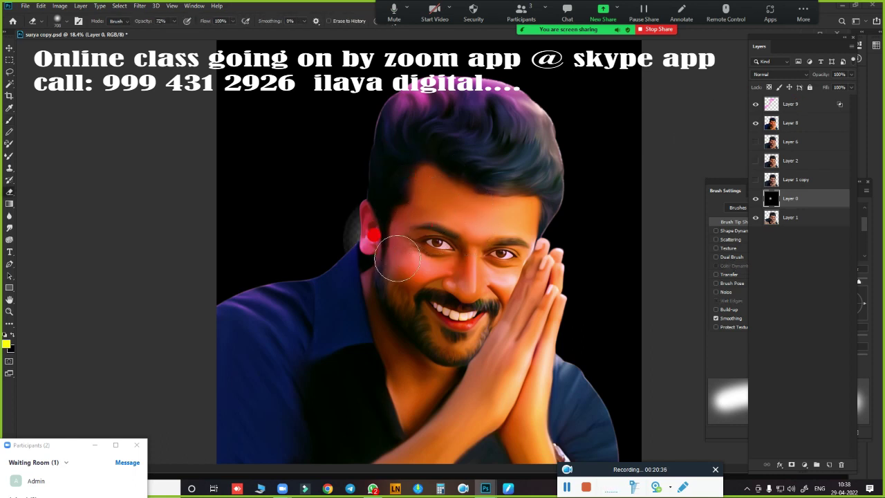
click(366, 230)
key(ctrl+z)
click(816, 108)
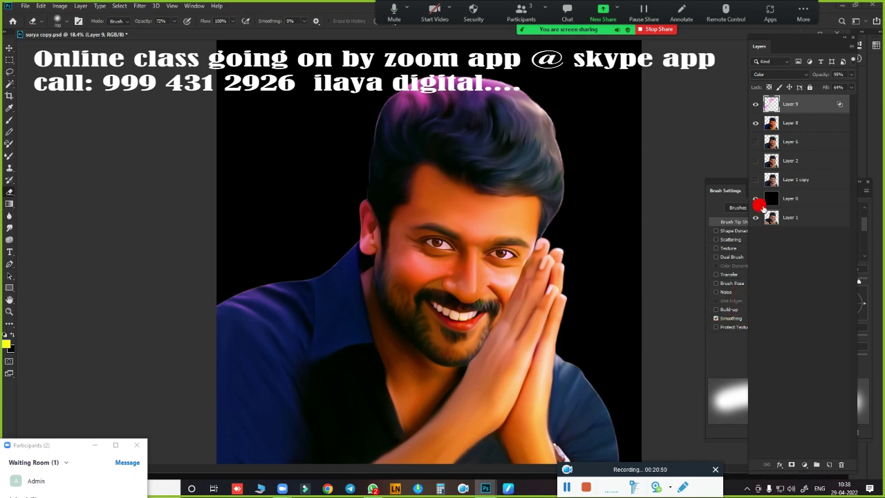
click(829, 464)
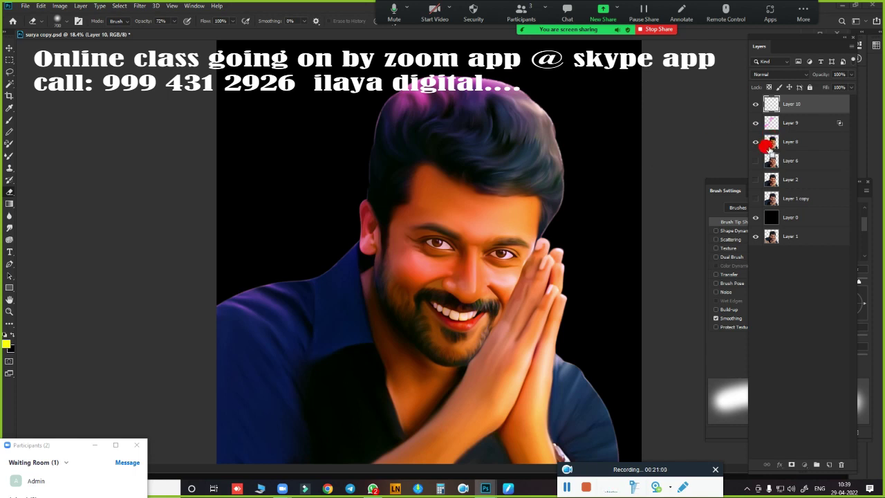
Step: Load the figure's outline as a selection and set Layer 10 to Color blend mode
ctrl+click(771, 144)
click(777, 74)
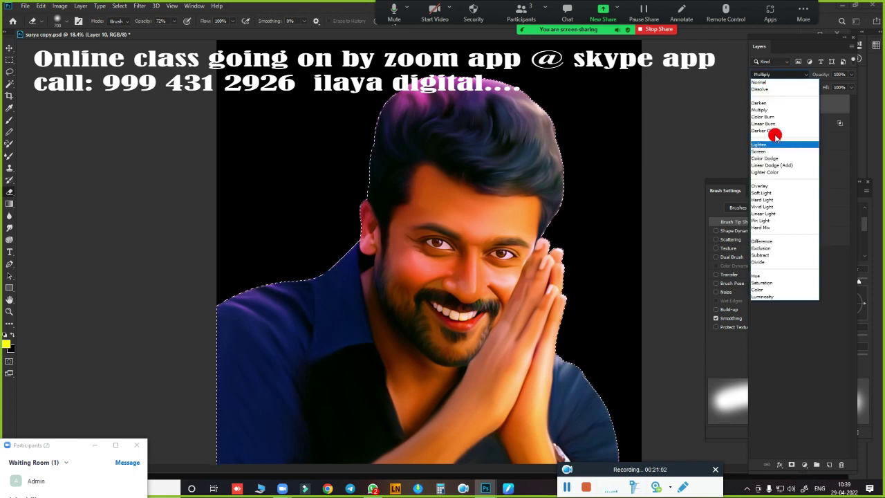
click(763, 289)
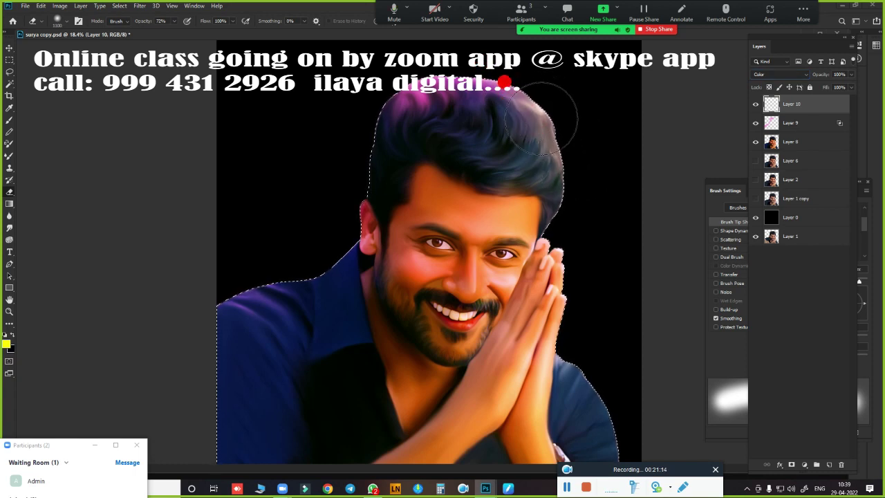
Step: Brush yellow over the upper-right hair, its right edge and the praying hands
key(b)
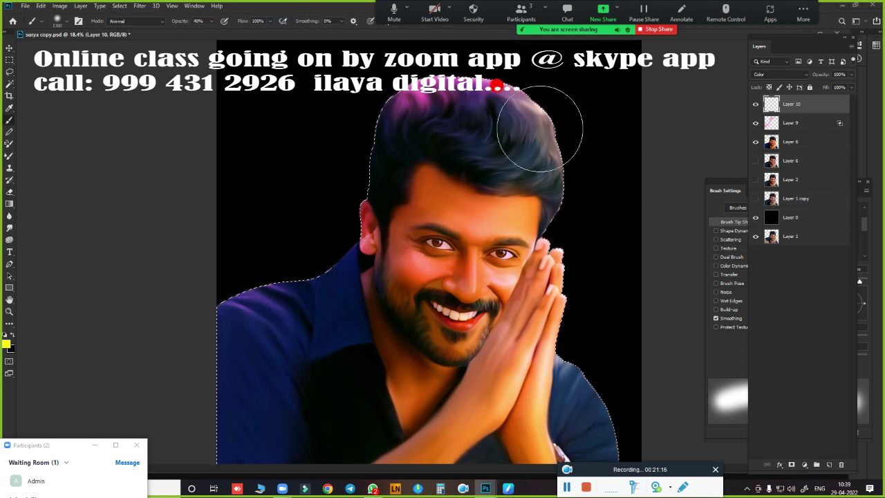
mouse_move(544, 135)
mouse_down()
mouse_move(542, 112)
mouse_move(581, 197)
mouse_up()
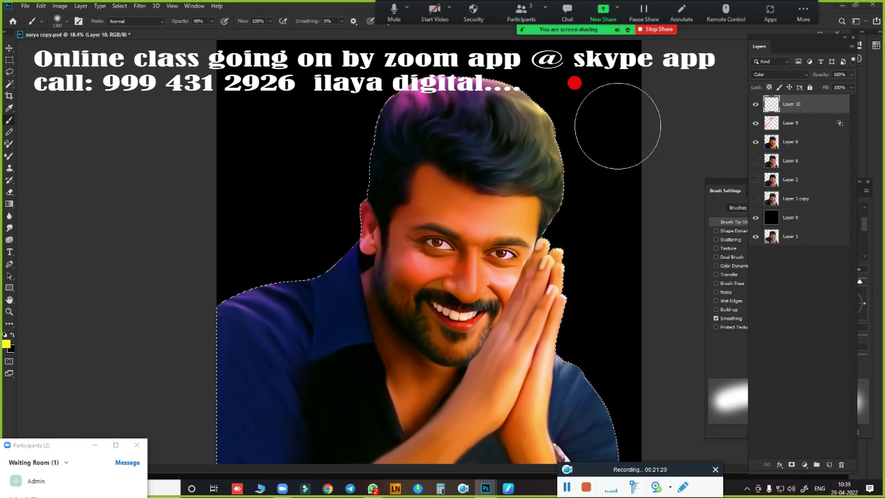
drag(726, 132, 565, 194)
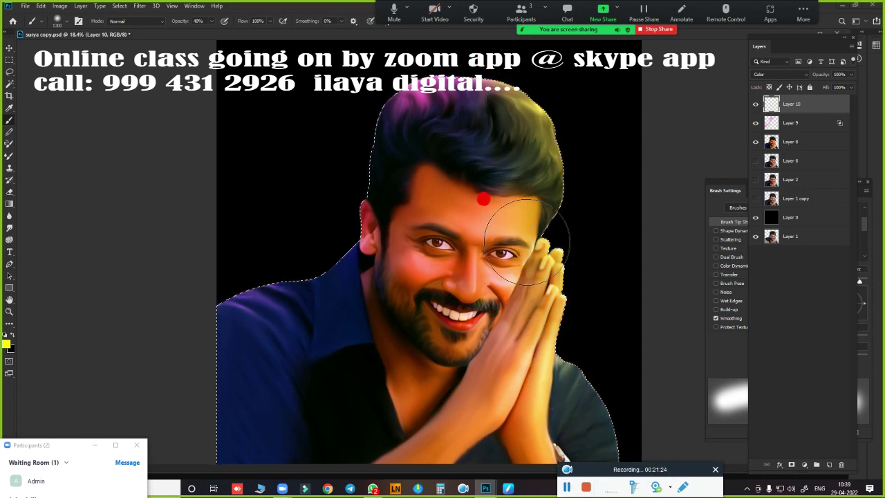
drag(566, 255, 569, 415)
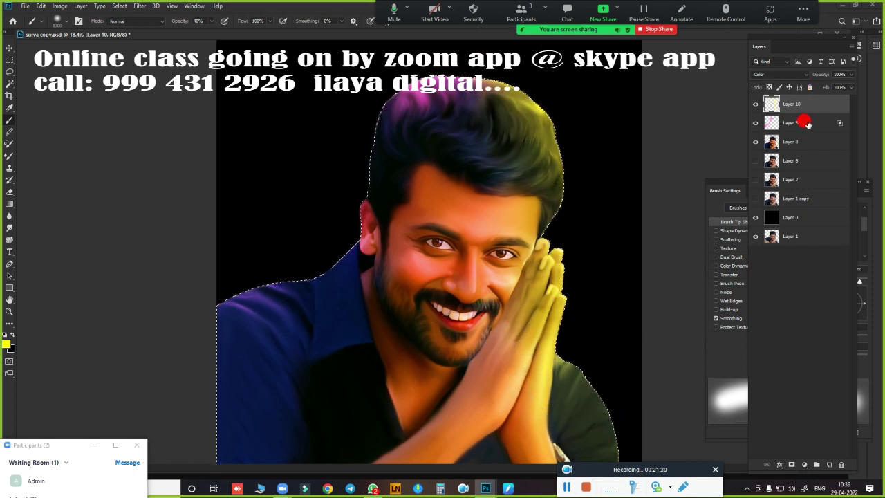
Step: Give Layer 10 Blend If ranges: This Layer 0/93–230/255, Underlying 0/113–146/255
click(780, 466)
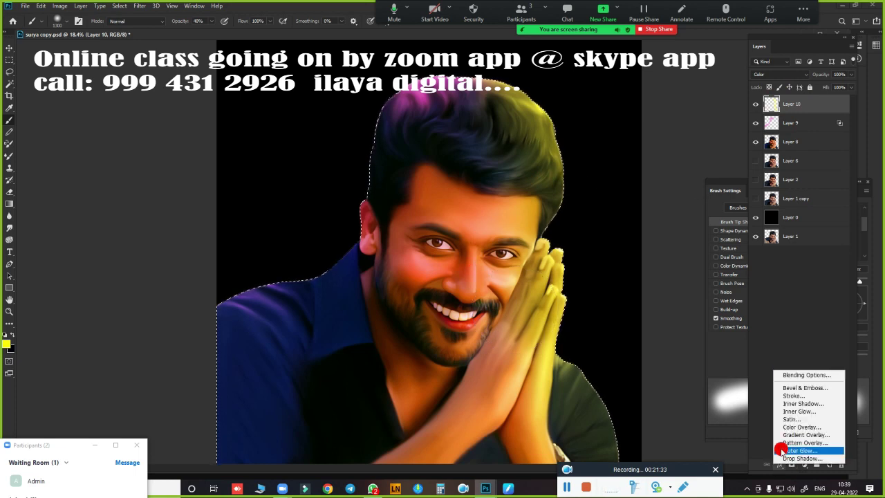
click(784, 367)
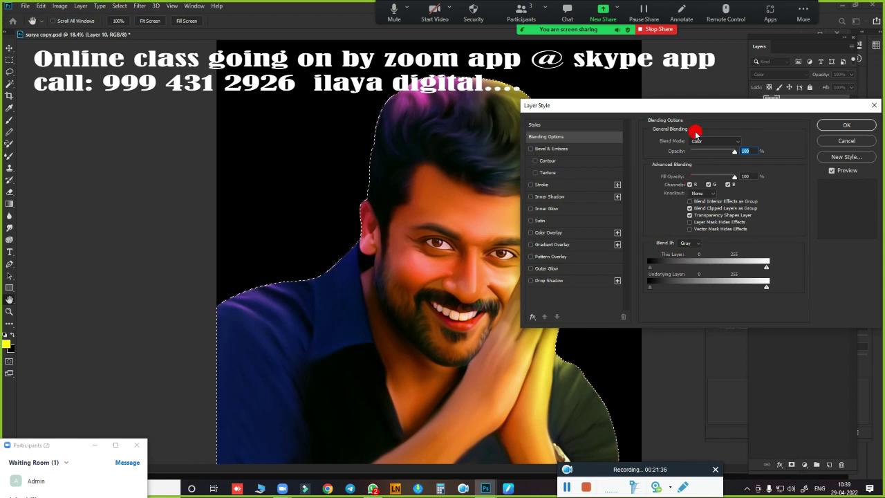
drag(696, 105, 719, 118)
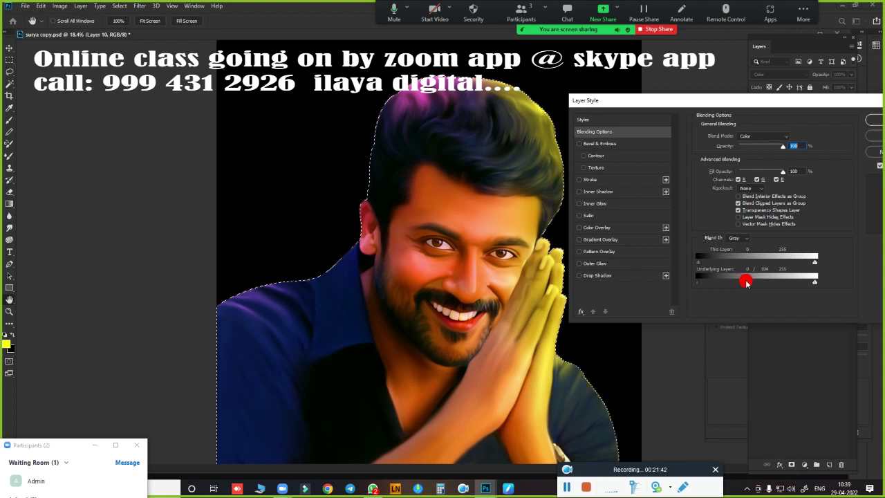
drag(752, 281, 799, 282)
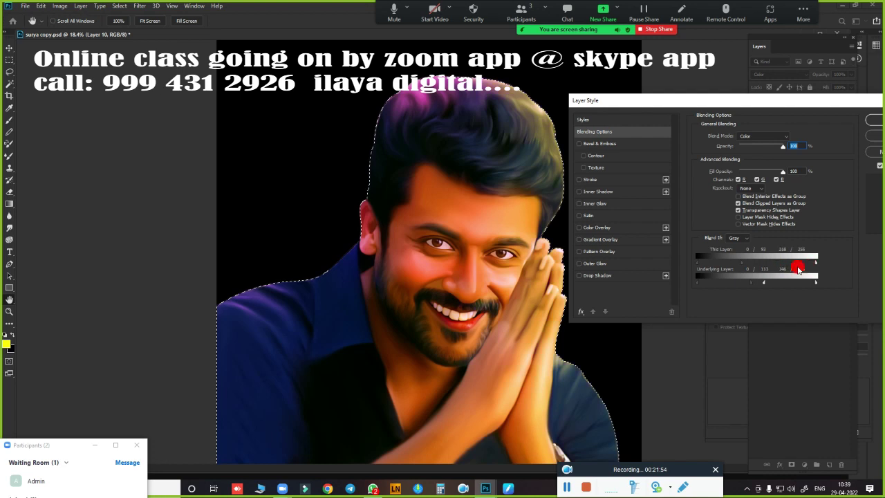
click(872, 120)
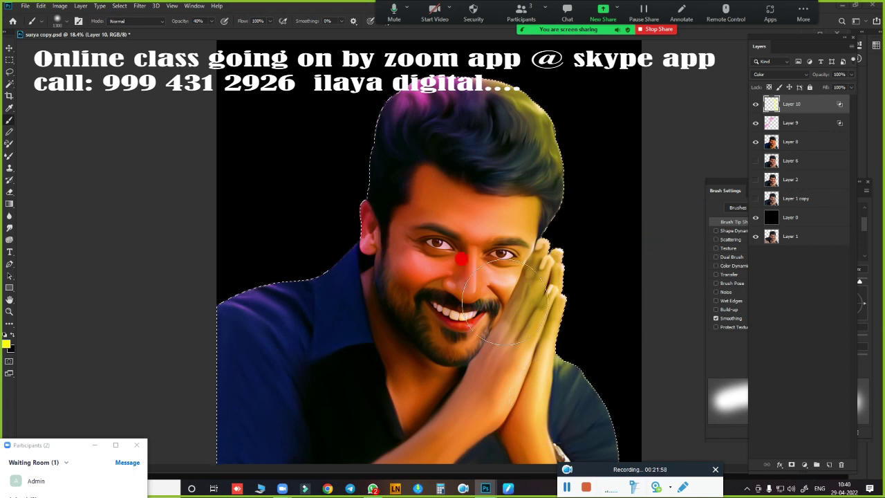
Step: Deselect the figure, set the Huion tablet driver to Photoshop, and add Layer 11 on top
key(e)
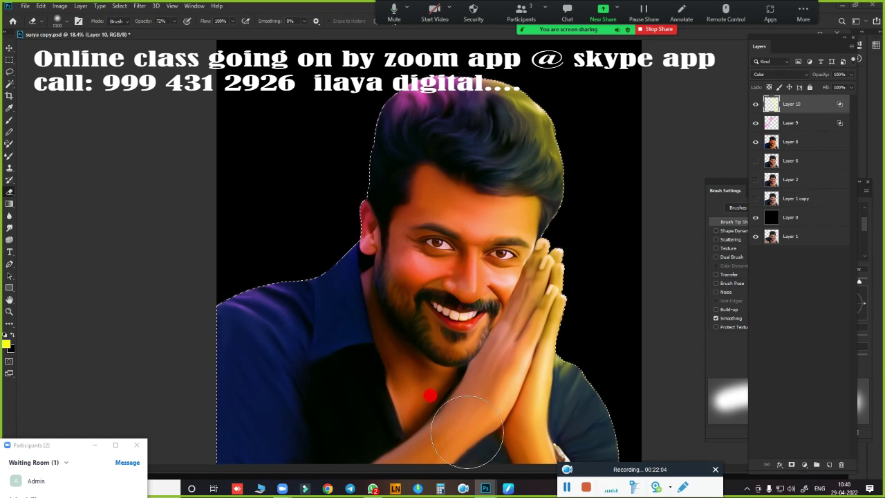
key(ctrl+d)
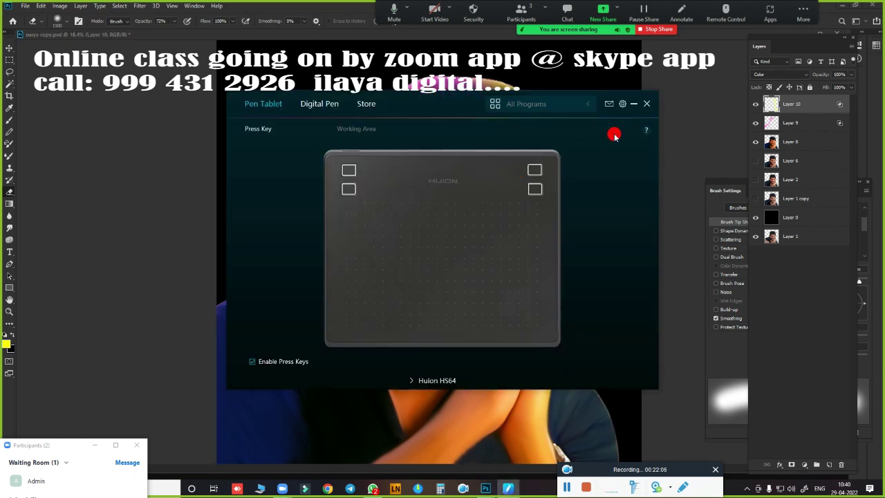
click(560, 105)
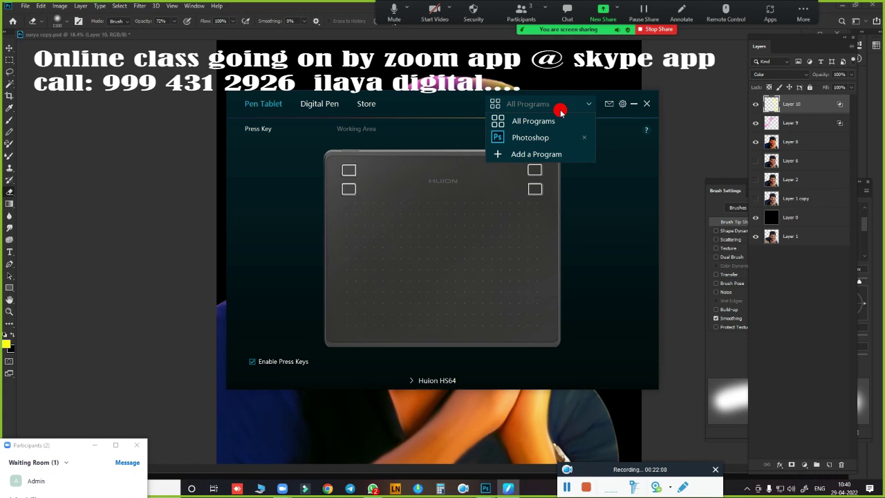
click(538, 138)
click(627, 104)
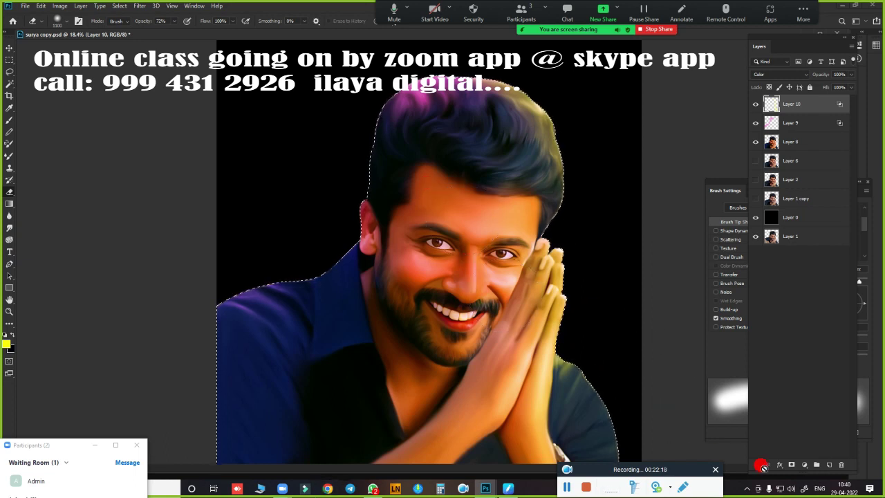
click(829, 463)
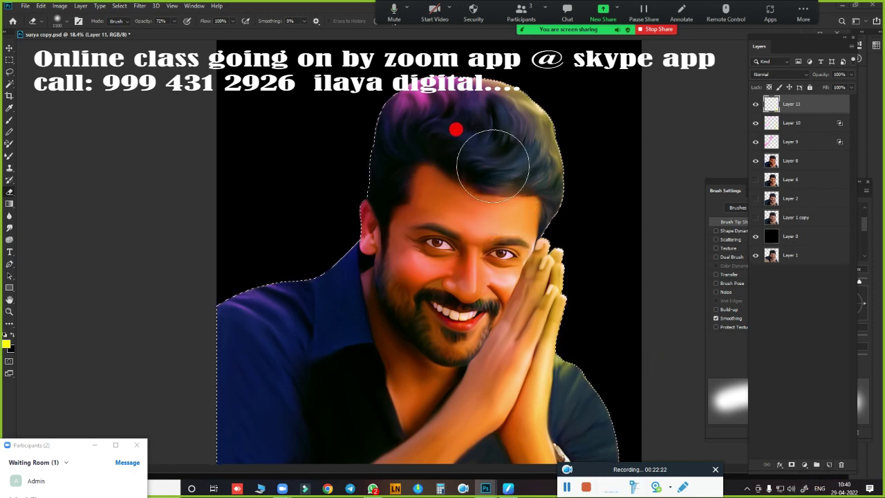
Step: Set the foreground colour to the light blue #3390ef
click(6, 343)
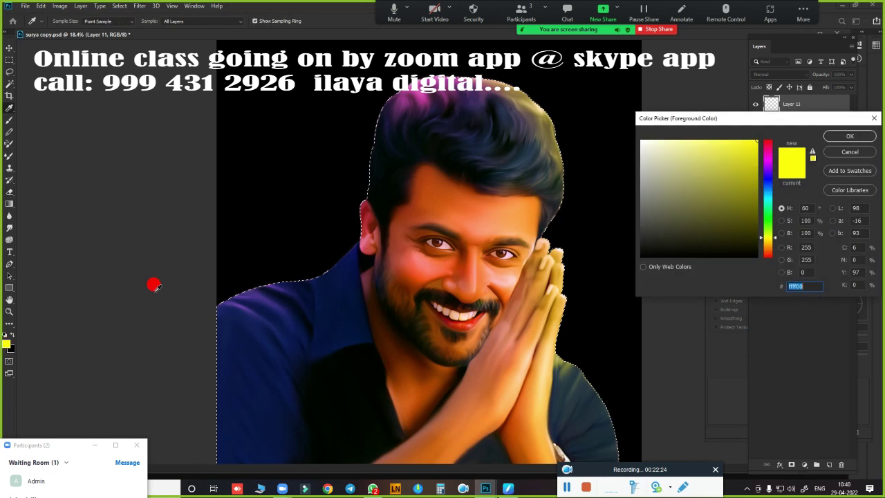
mouse_move(774, 171)
mouse_down()
mouse_move(768, 197)
mouse_move(767, 173)
mouse_move(769, 188)
mouse_up()
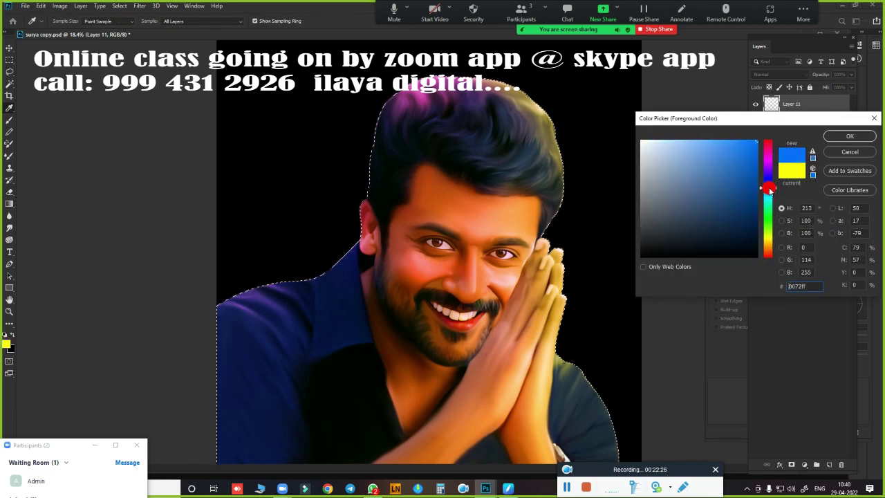
drag(743, 154, 733, 147)
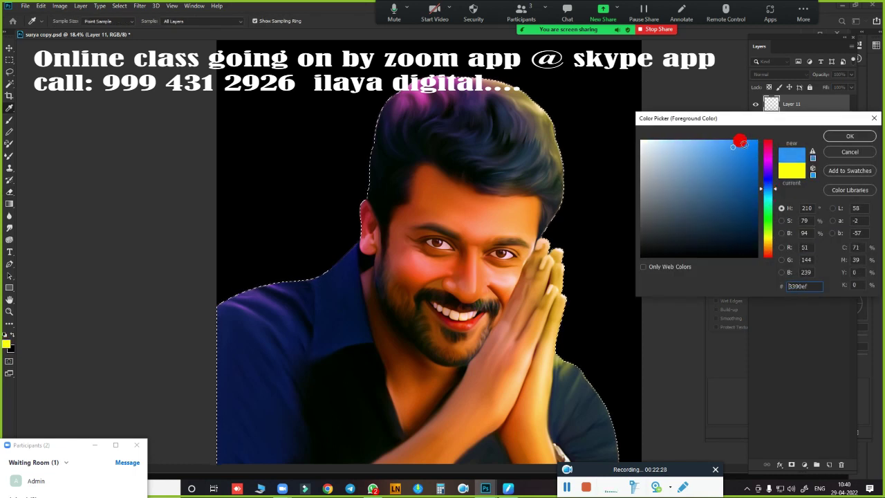
click(838, 136)
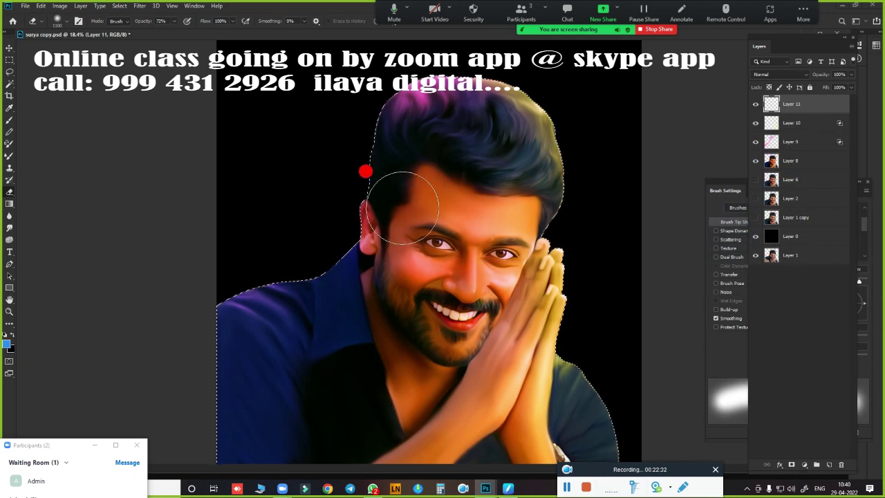
Step: Brush translucent blue at 40% opacity over the hair and set Layer 11 to Color mode
key(b)
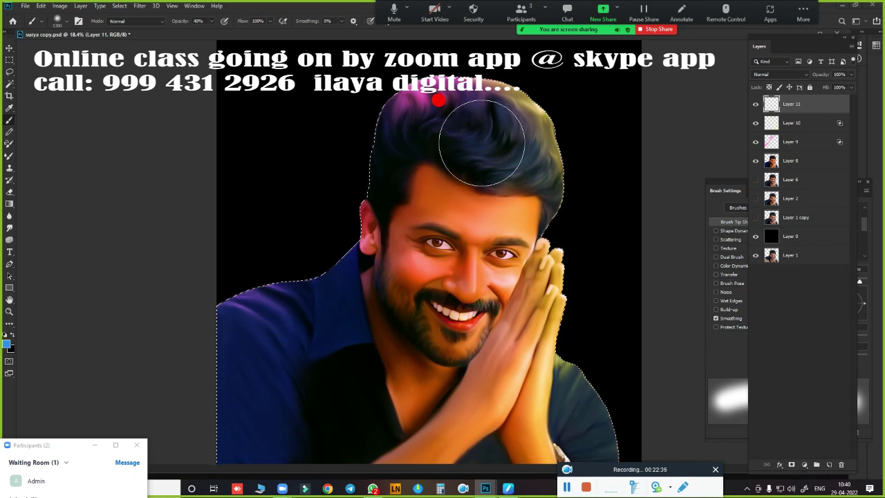
mouse_move(483, 154)
mouse_down()
mouse_move(486, 143)
mouse_move(468, 168)
mouse_move(422, 168)
mouse_move(522, 194)
mouse_up()
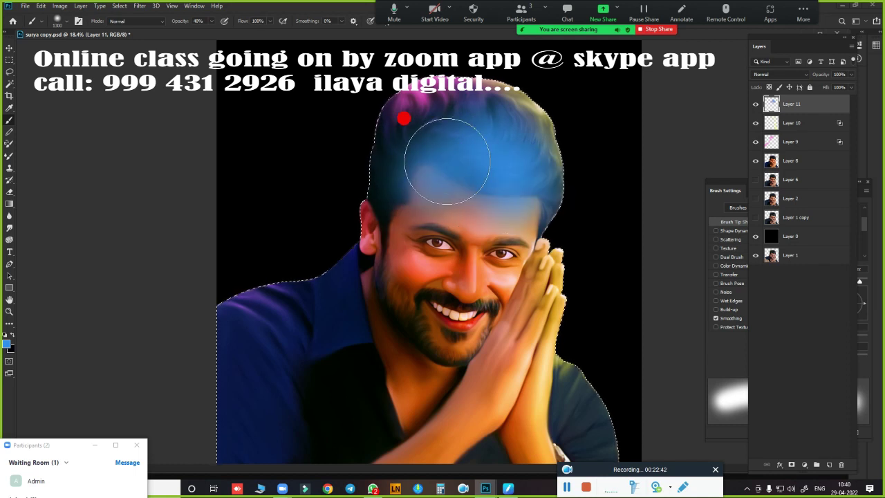
click(800, 75)
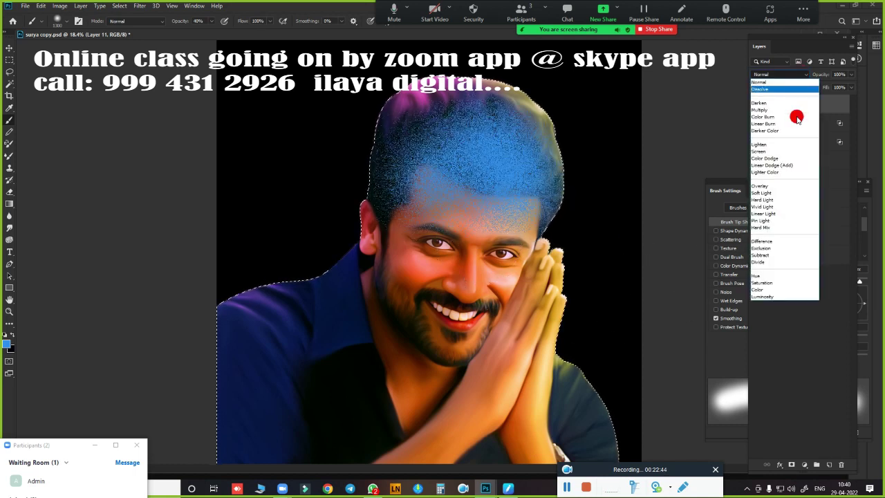
click(769, 289)
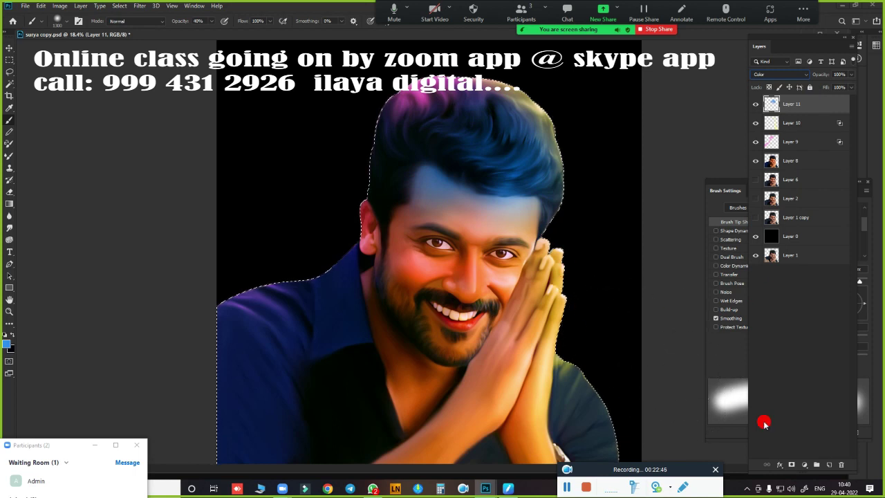
click(780, 465)
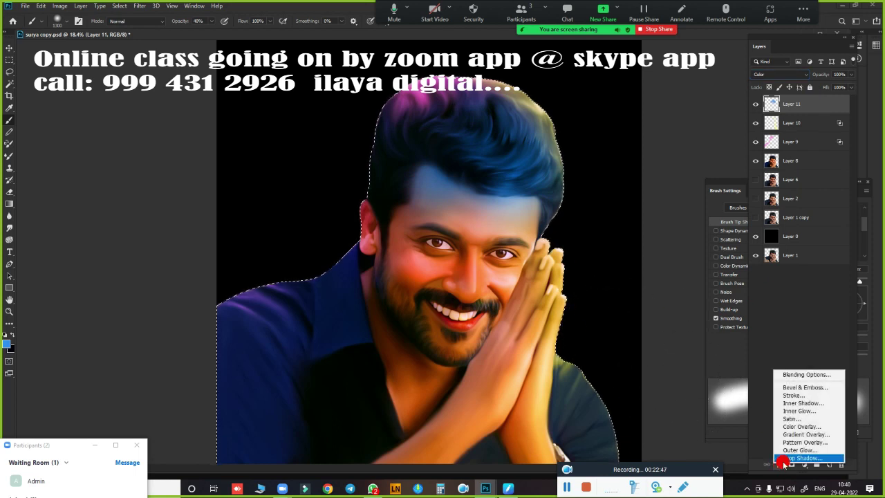
Step: Give Layer 11 Blend If ranges: This Layer 0/100–186/255, Underlying 0/107–136/255
click(785, 375)
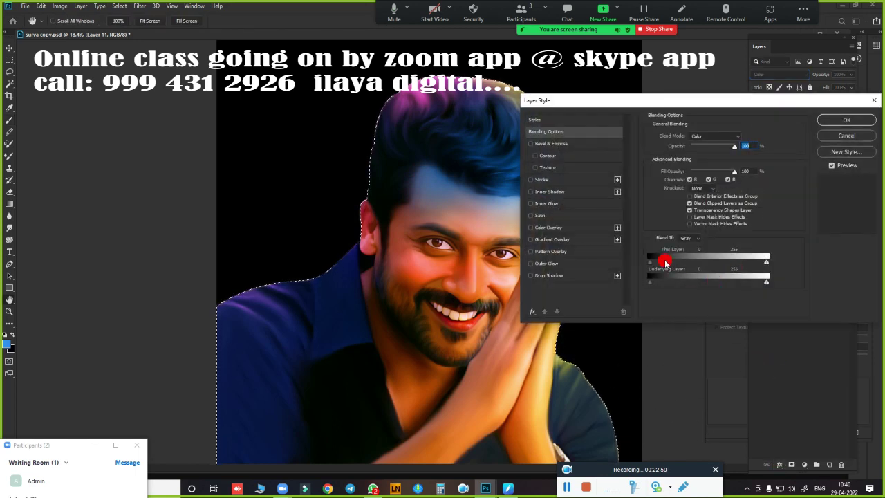
drag(693, 101, 756, 85)
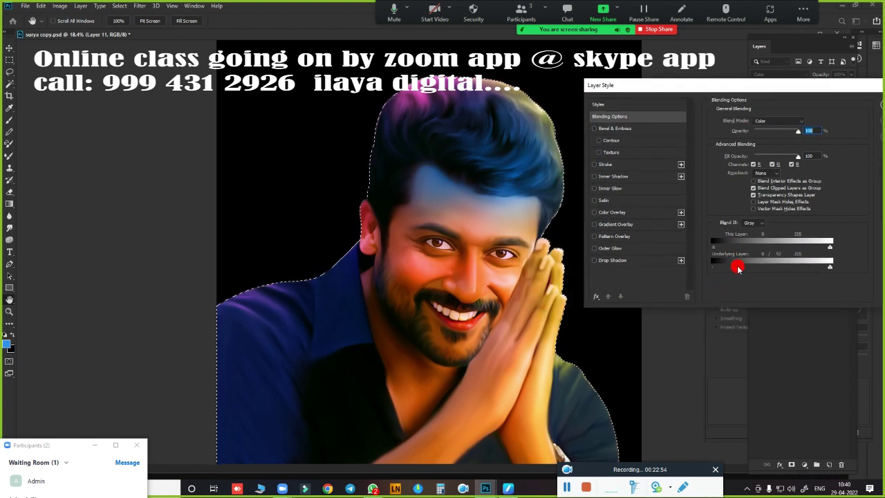
drag(760, 266, 819, 269)
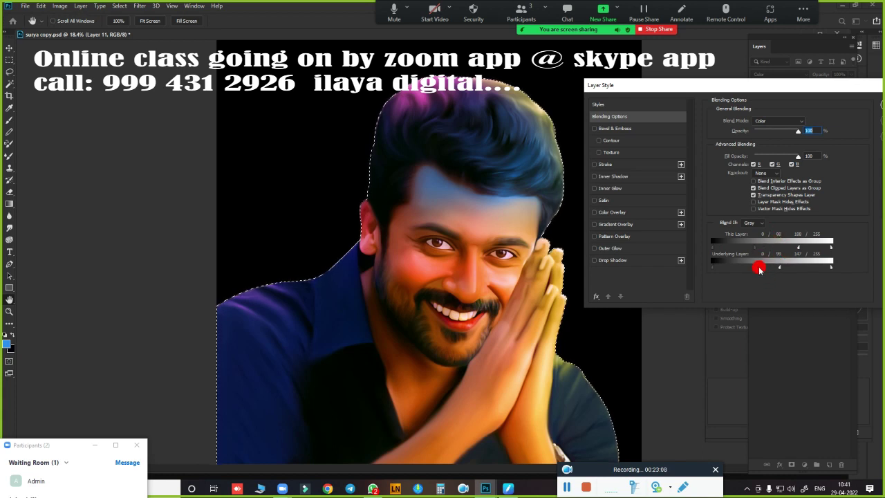
drag(759, 270, 782, 264)
drag(760, 245, 759, 246)
drag(829, 89, 781, 97)
click(857, 113)
key(b)
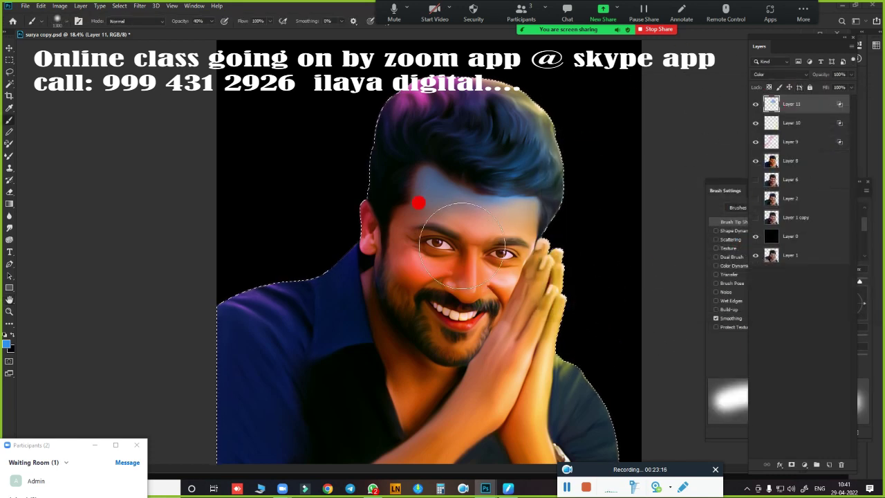
Step: Erase Layer 11's blue paint from the forehead and hairline, leaving it on the hair
key(e)
mouse_move(430, 202)
mouse_down()
mouse_move(440, 186)
mouse_move(458, 209)
mouse_move(485, 208)
mouse_move(502, 228)
mouse_move(503, 257)
mouse_up()
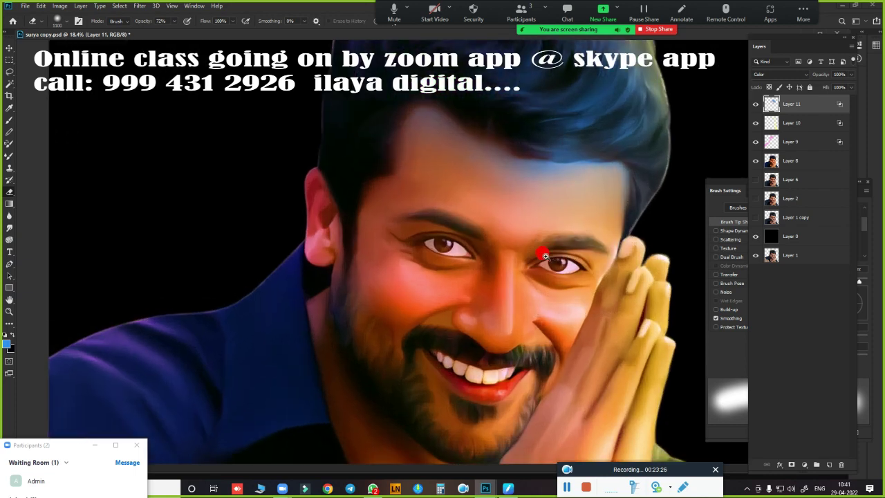
scroll(526, 249, up, 2)
scroll(519, 208, up, 2)
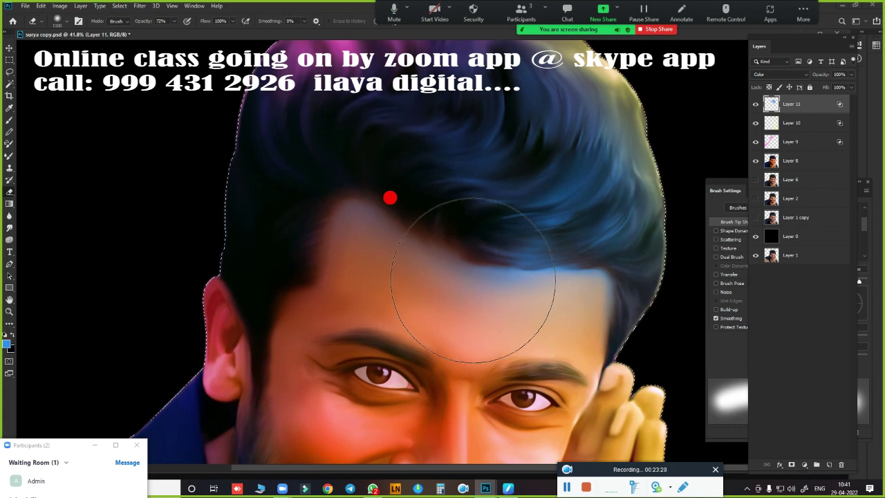
mouse_move(406, 269)
mouse_down()
mouse_move(477, 293)
mouse_move(574, 342)
mouse_up()
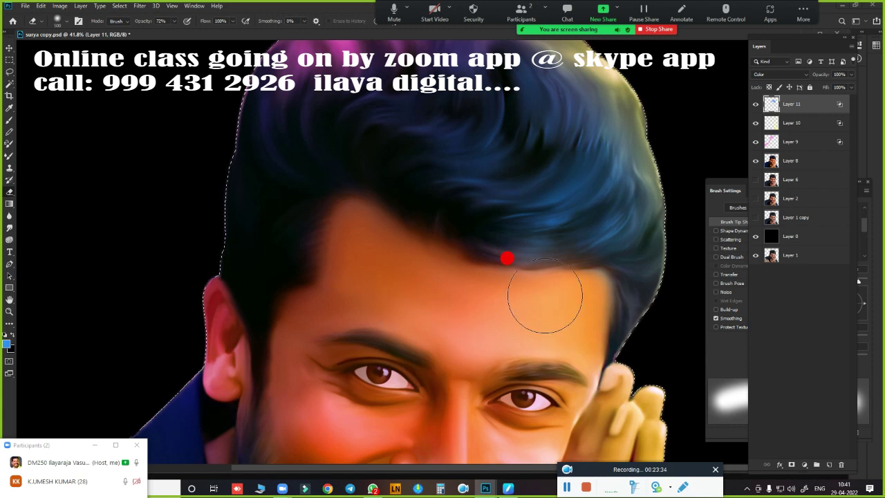
scroll(550, 280, down, 5)
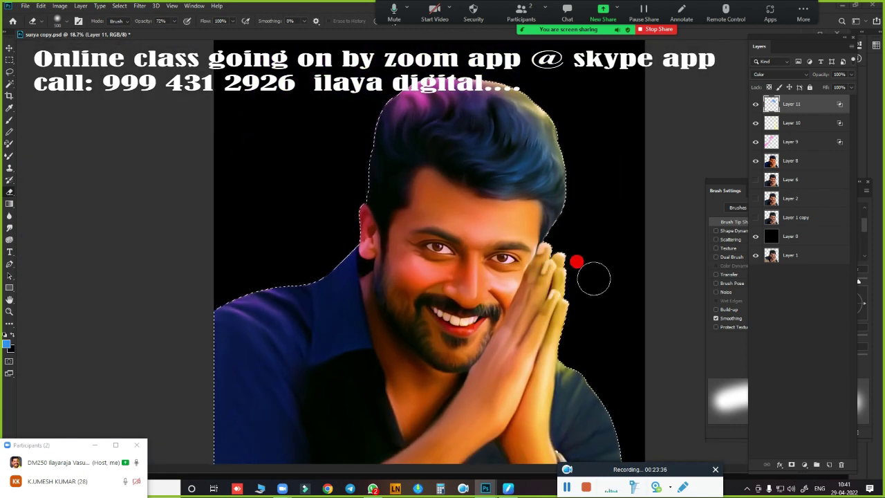
click(813, 124)
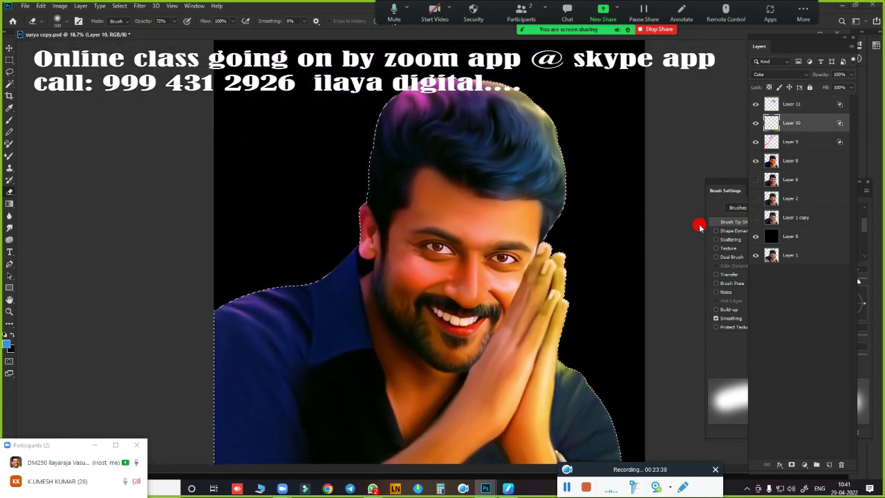
Step: Cancel Hue/Saturation, undo the accidental Layer 12, and deselect the figure
key(i)
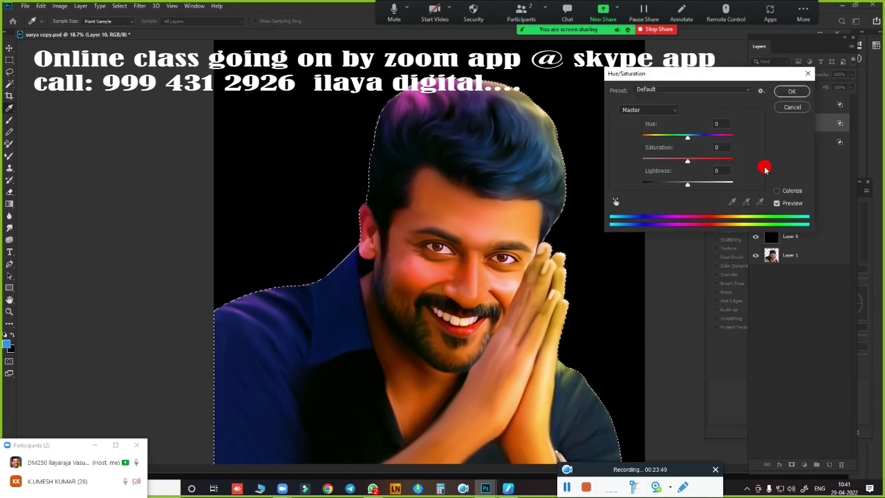
click(793, 109)
key(e)
key(ctrl+j)
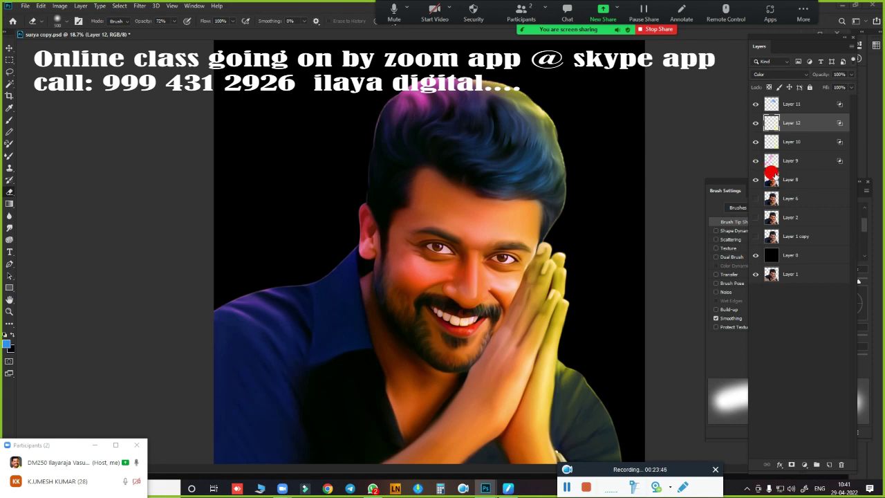
key(ctrl+z)
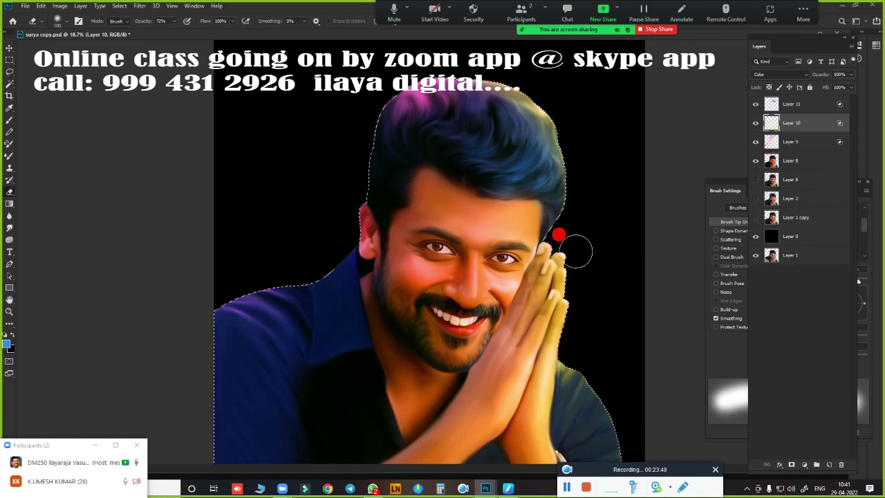
key(ctrl+d)
alt+scroll(498, 248, down, 1)
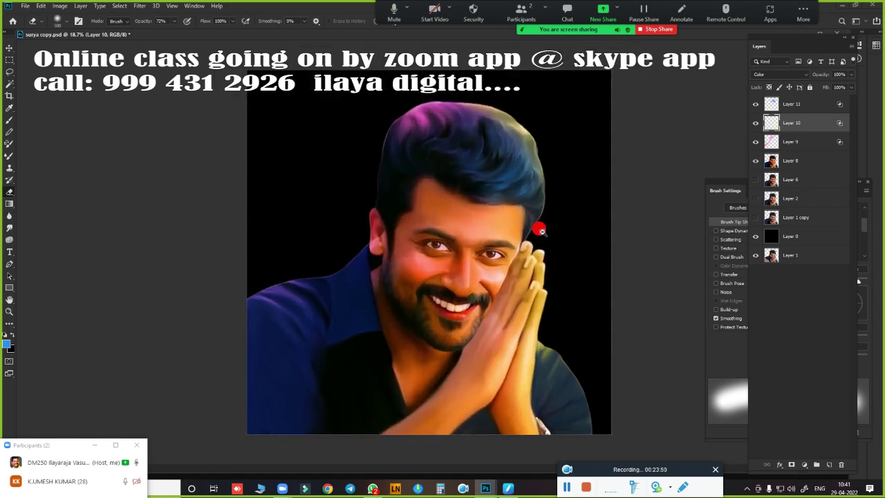
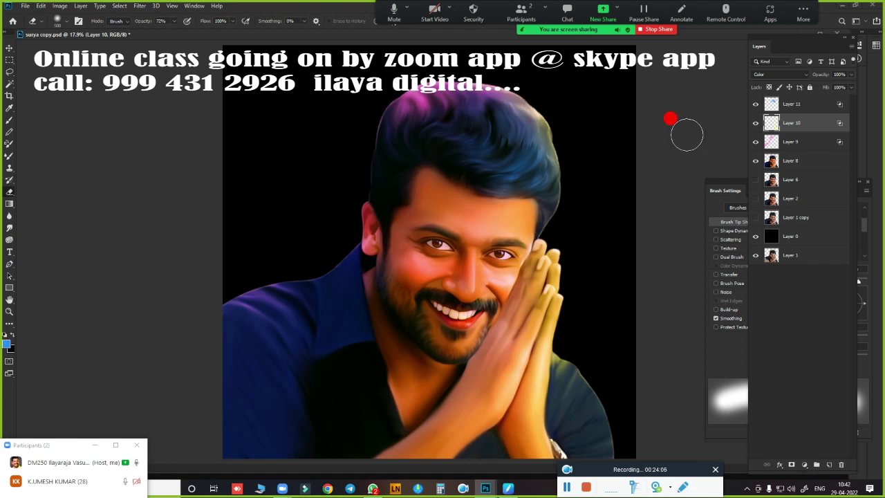
Step: Select Layers 11, 10, 9 and 8 together and merge them with Ctrl+E into Layer 11
click(793, 103)
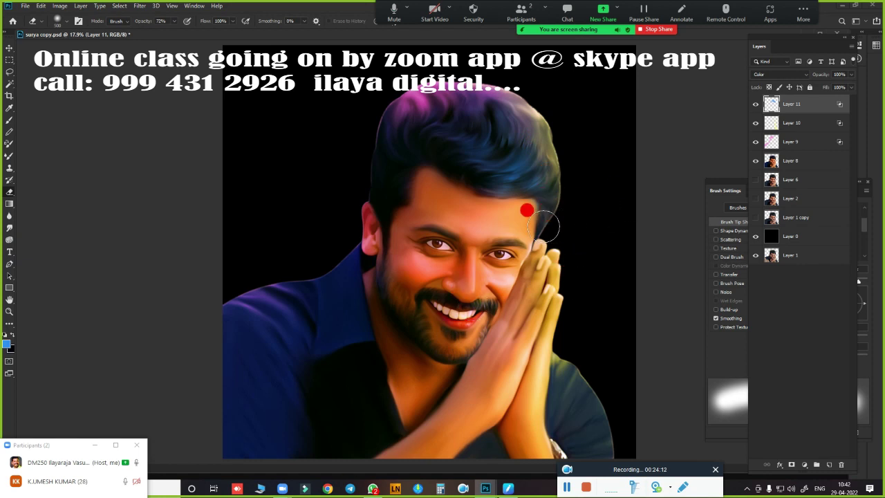
ctrl+click(800, 160)
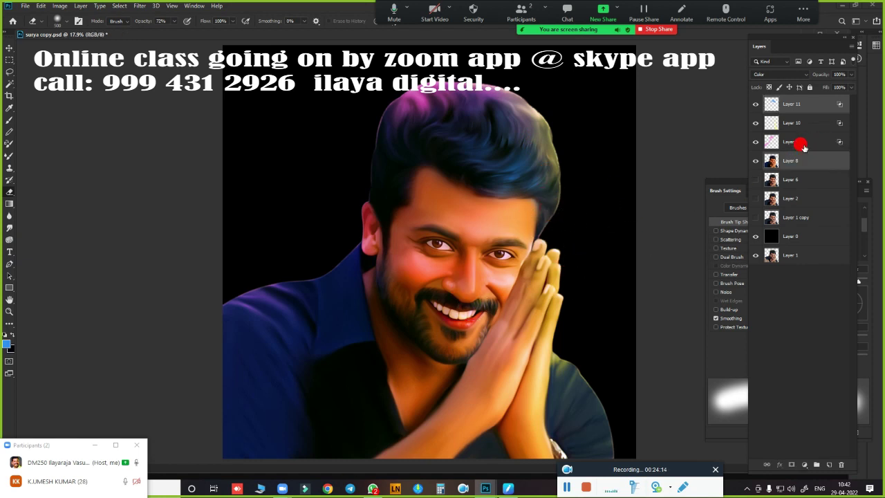
ctrl+click(802, 142)
ctrl+click(804, 123)
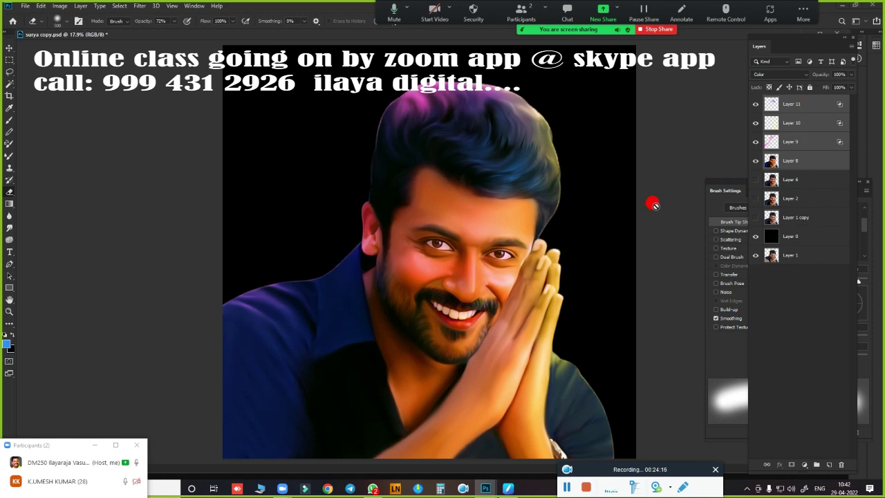
key(ctrl+minus)
key(ctrl+plus)
key(ctrl+plus)
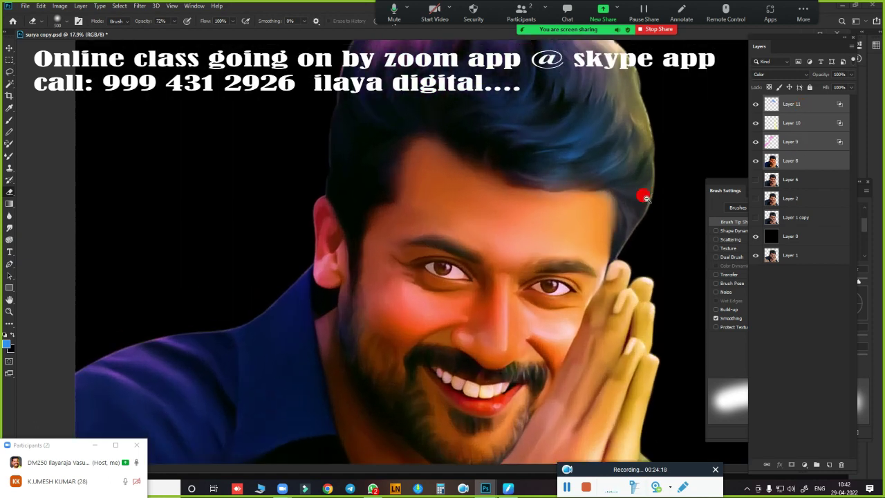
scroll(643, 197, down, 2)
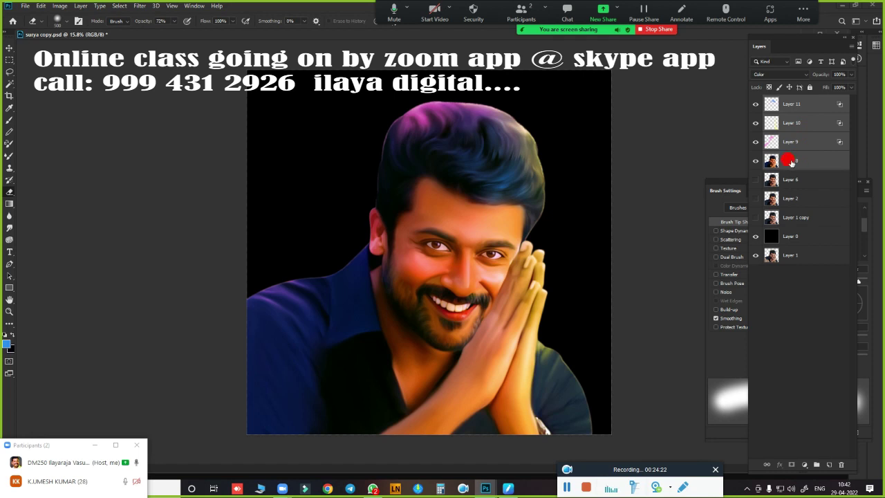
key(ctrl+e)
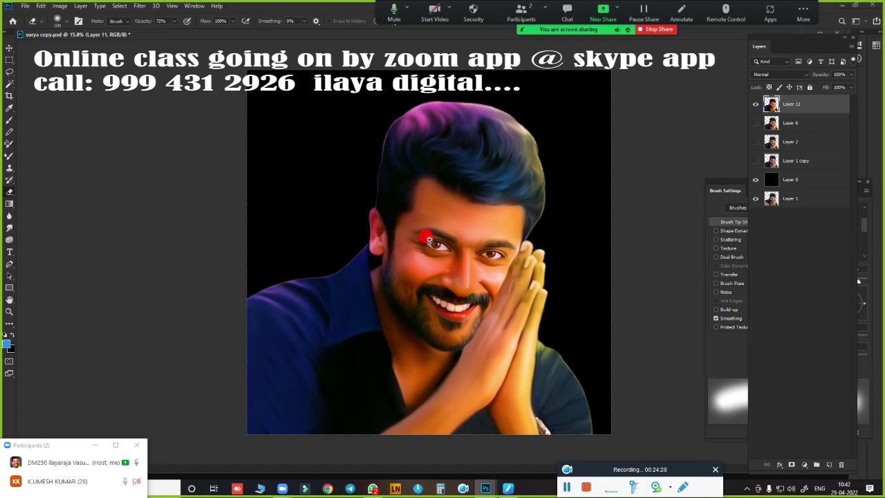
scroll(429, 240, up, 3)
scroll(446, 234, up, 2)
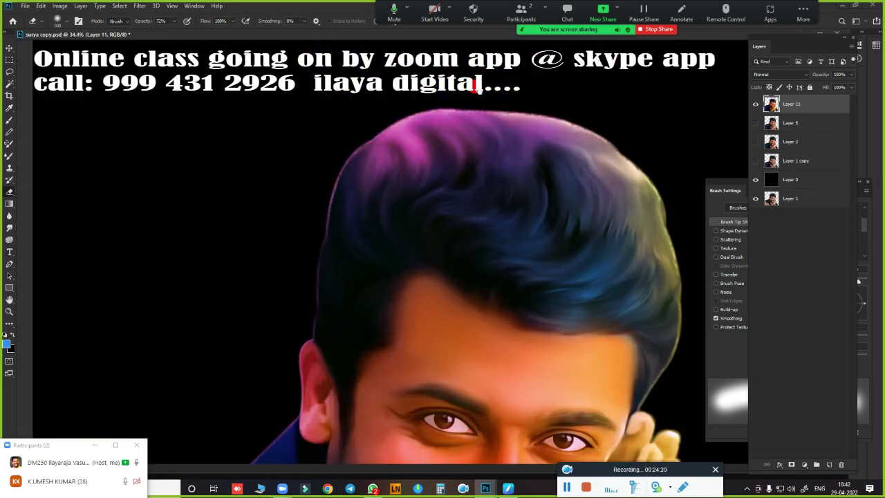
scroll(553, 269, down, 3)
scroll(559, 272, down, 2)
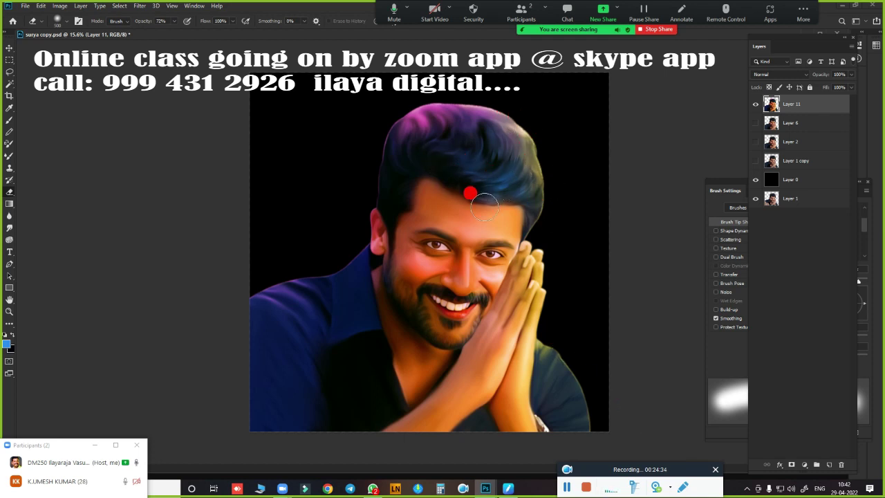
scroll(470, 191, up, 2)
scroll(525, 180, up, 1)
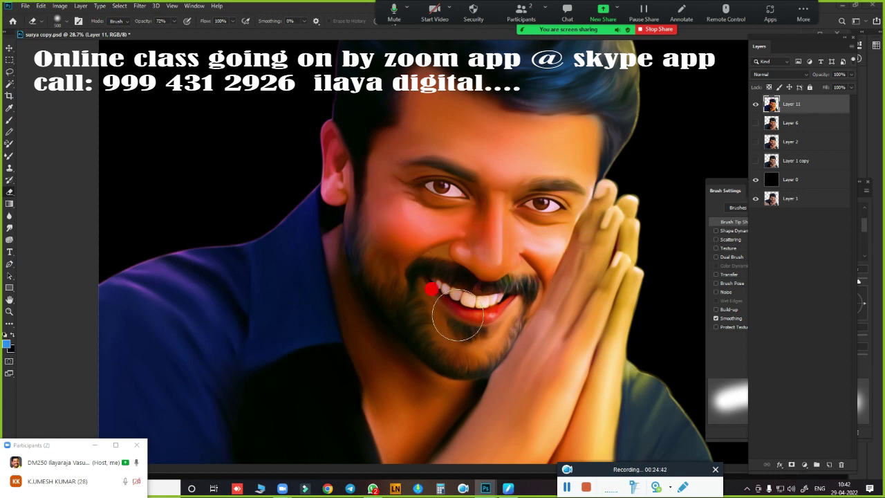
alt+scroll(484, 294, up, 5)
drag(519, 285, 510, 182)
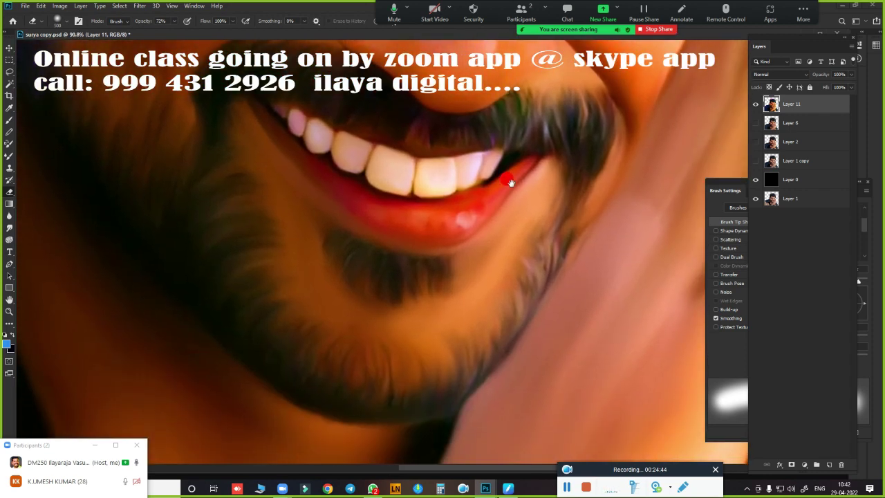
alt+scroll(470, 238, down, 4)
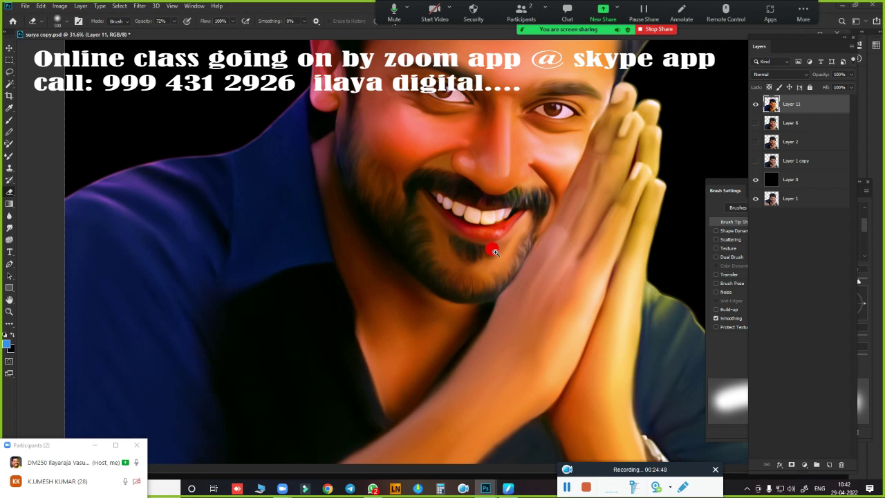
alt+scroll(477, 277, down, 2)
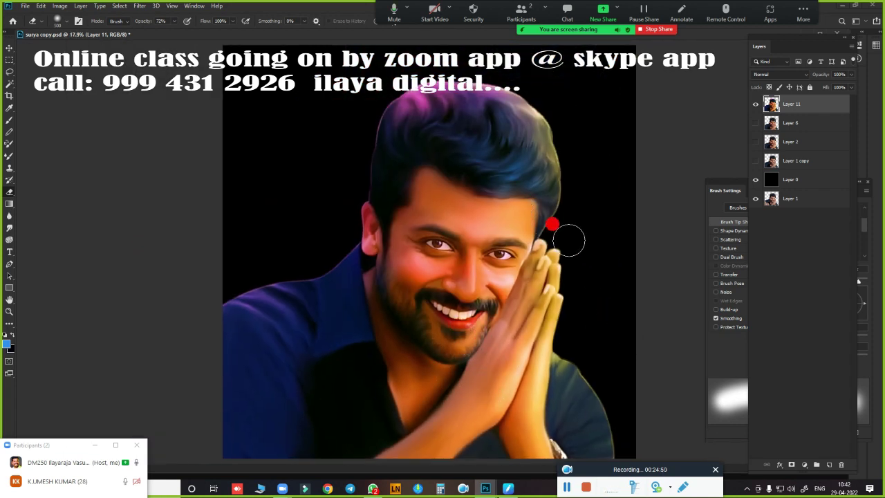
alt+scroll(541, 219, down, 1)
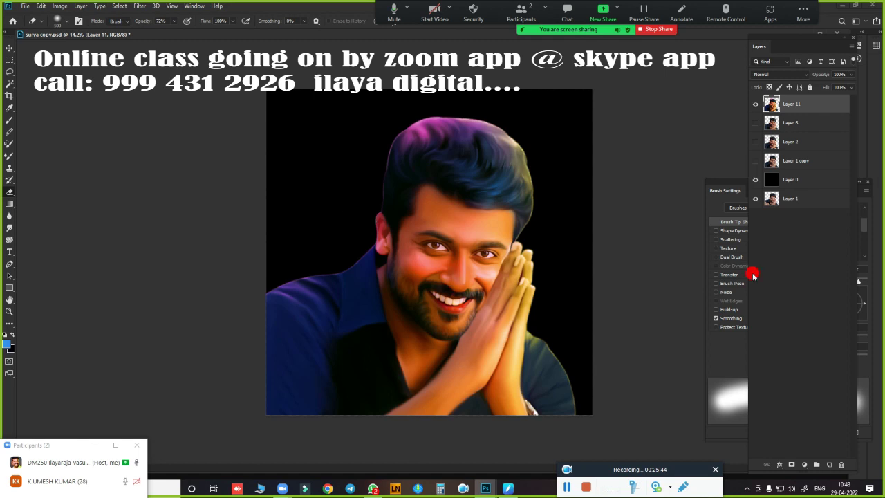
Step: Add a new Layer 12 and set the Smudge tool to an 11 px brush with Transfer minimum 43%
click(829, 464)
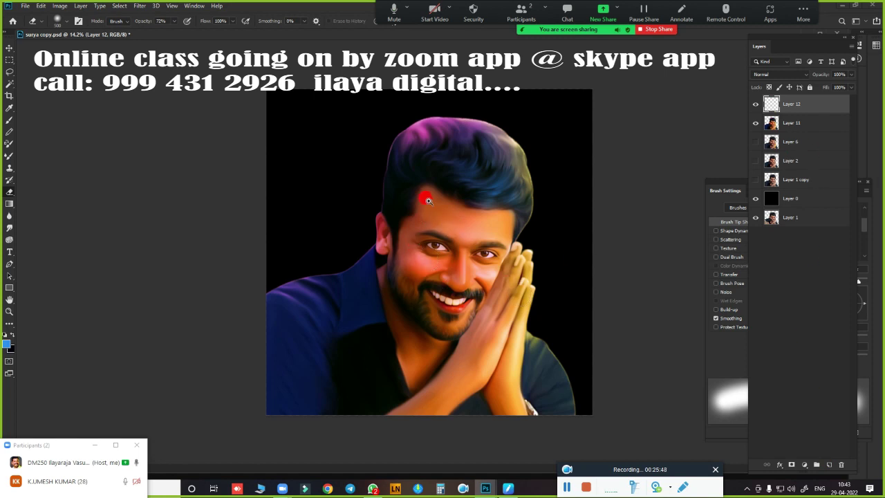
mouse_move(454, 223)
mouse_down()
mouse_move(448, 353)
mouse_move(380, 351)
mouse_move(424, 306)
mouse_move(421, 247)
mouse_up()
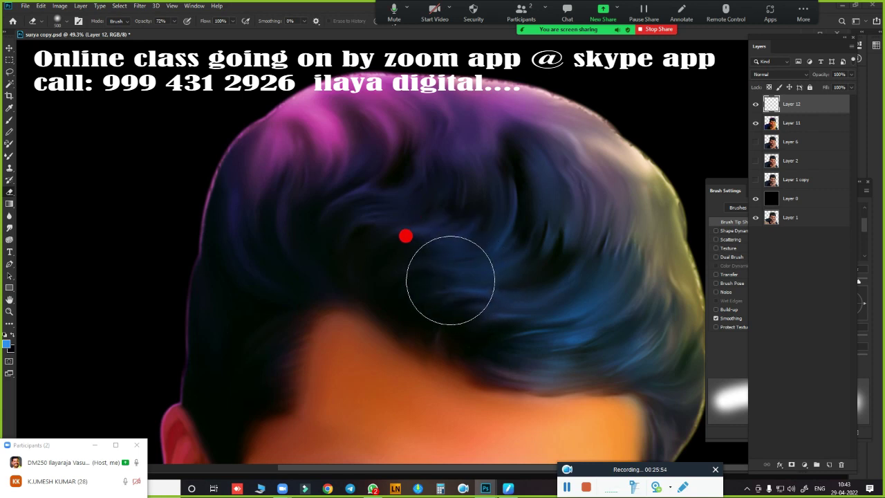
key(r)
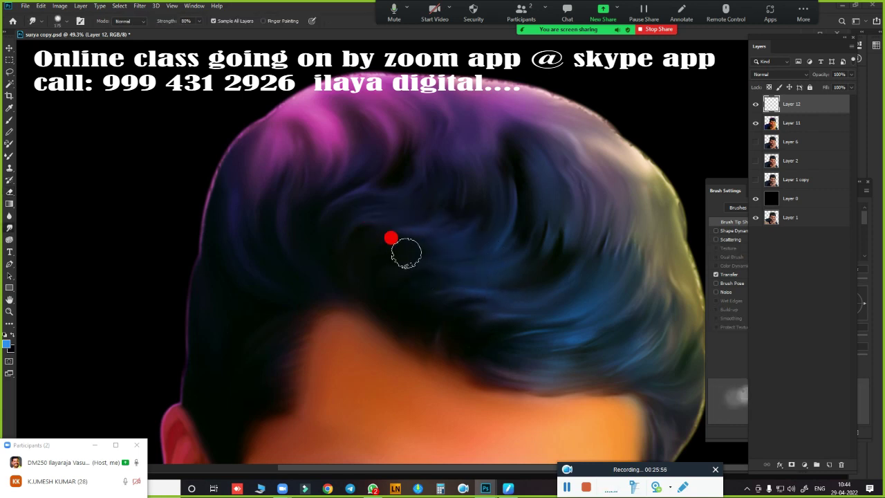
right_click(370, 184)
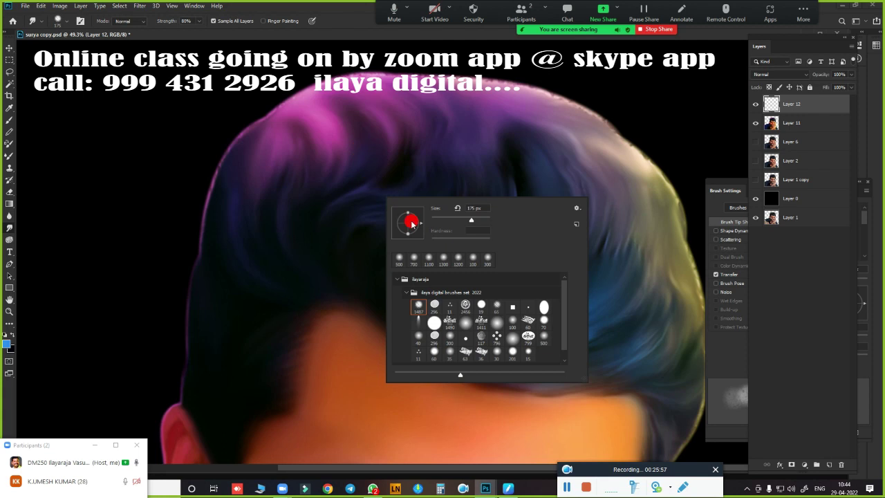
click(449, 305)
click(350, 25)
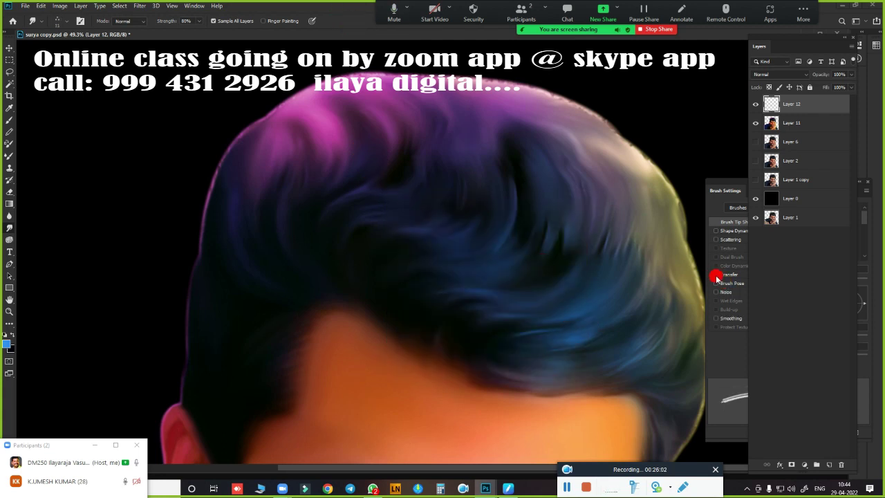
click(726, 275)
drag(807, 280, 817, 281)
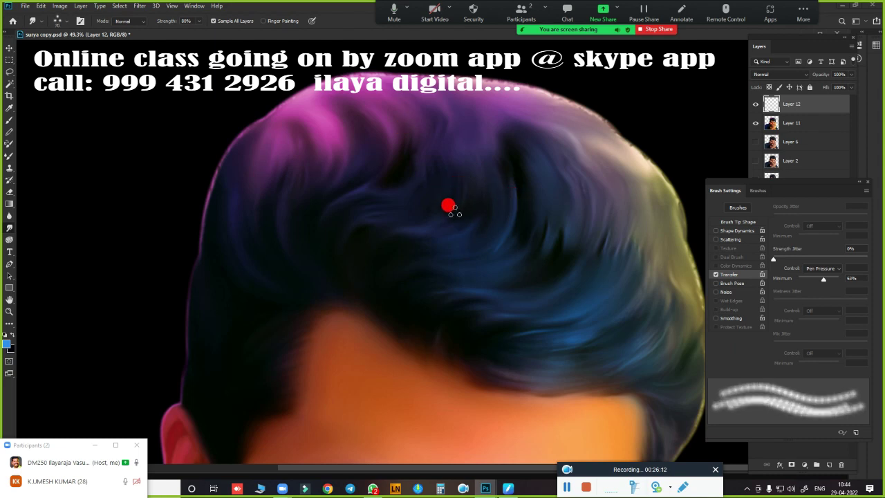
Step: Work across the pink-purple hair top, then hide Layer 11 to view the new strokes alone
alt+scroll(431, 231, up, 3)
drag(473, 310, 489, 339)
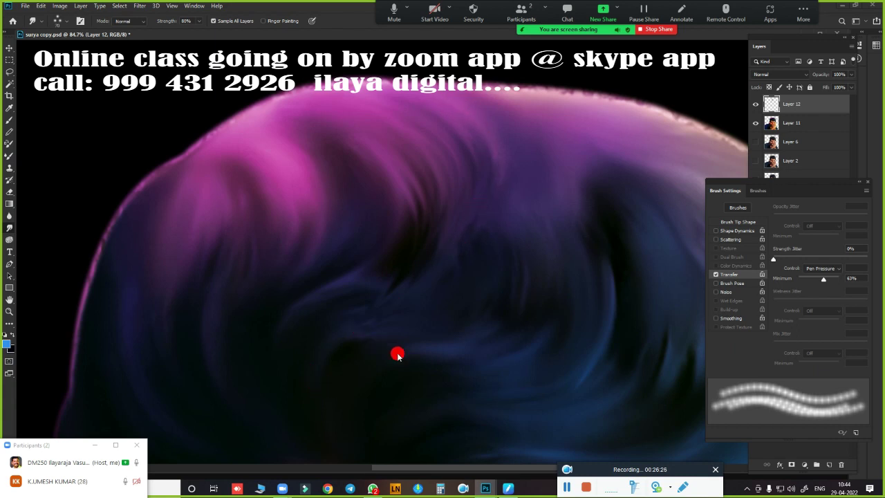
scroll(477, 293, down, 2)
mouse_move(487, 277)
mouse_down()
mouse_move(449, 197)
mouse_move(452, 214)
mouse_up()
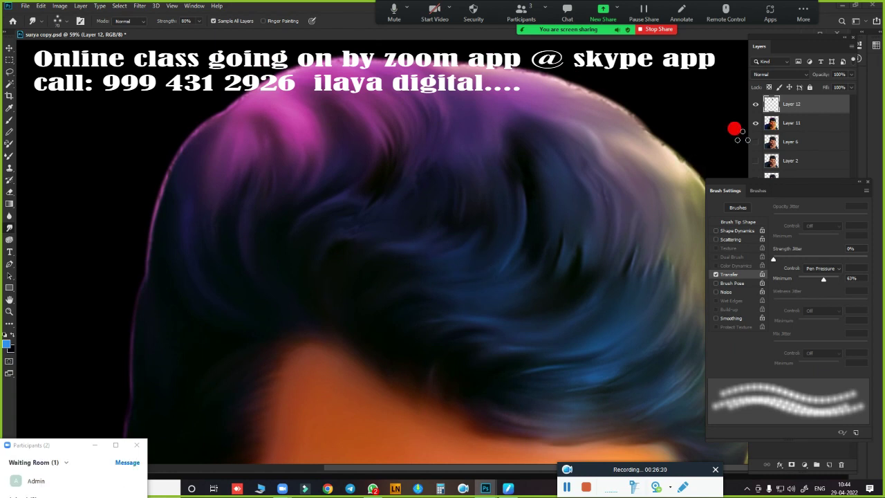
click(756, 123)
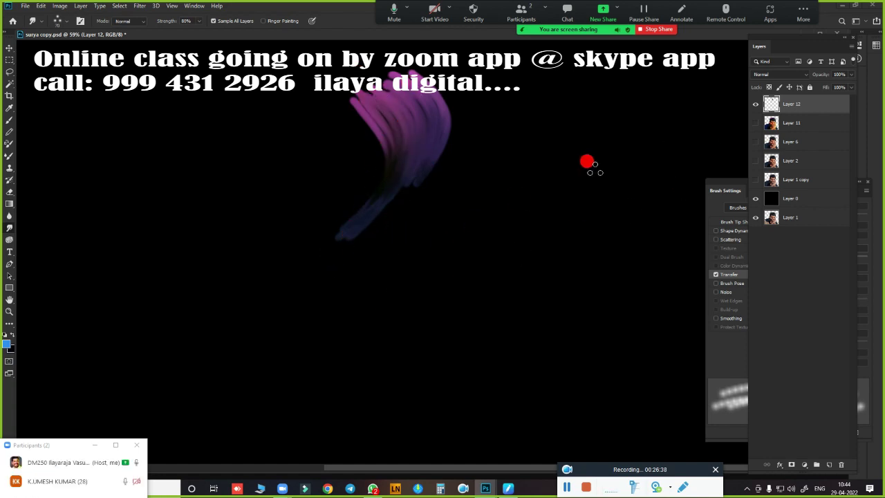
click(715, 275)
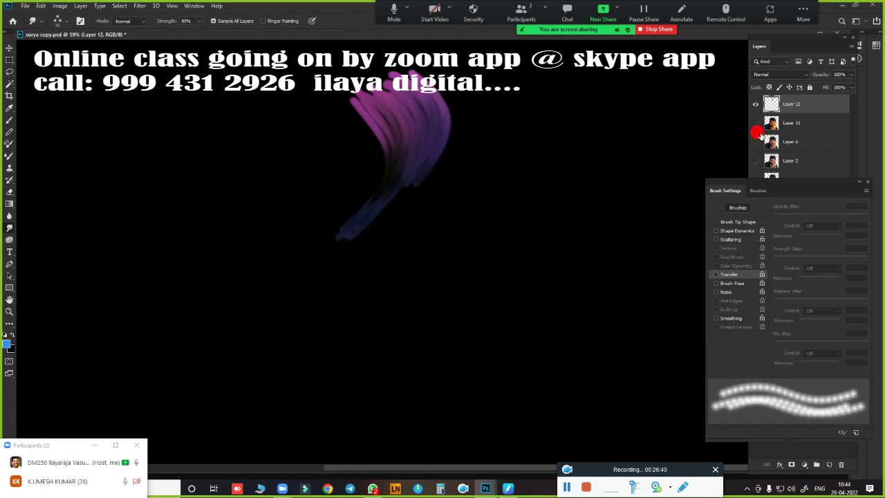
click(728, 232)
click(738, 223)
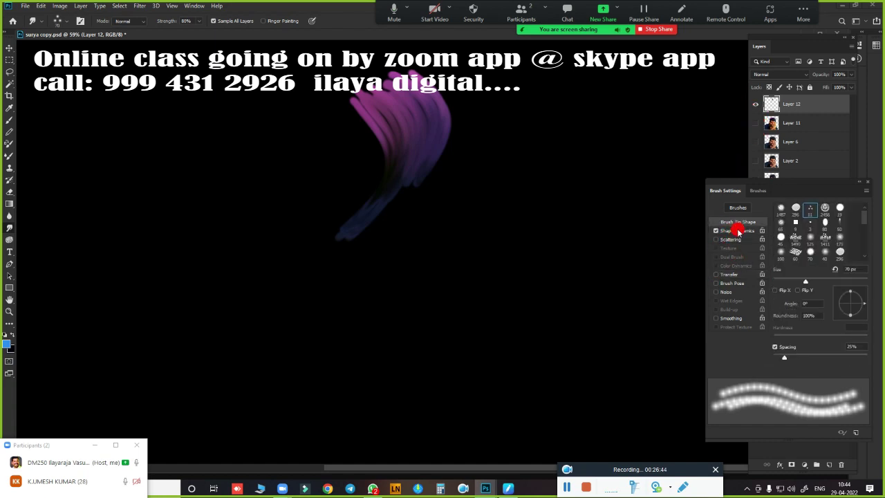
drag(782, 357, 773, 358)
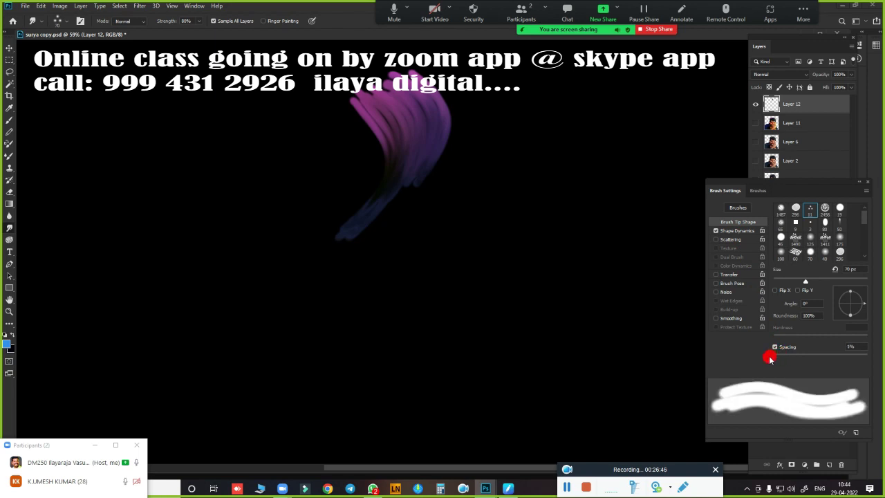
click(738, 275)
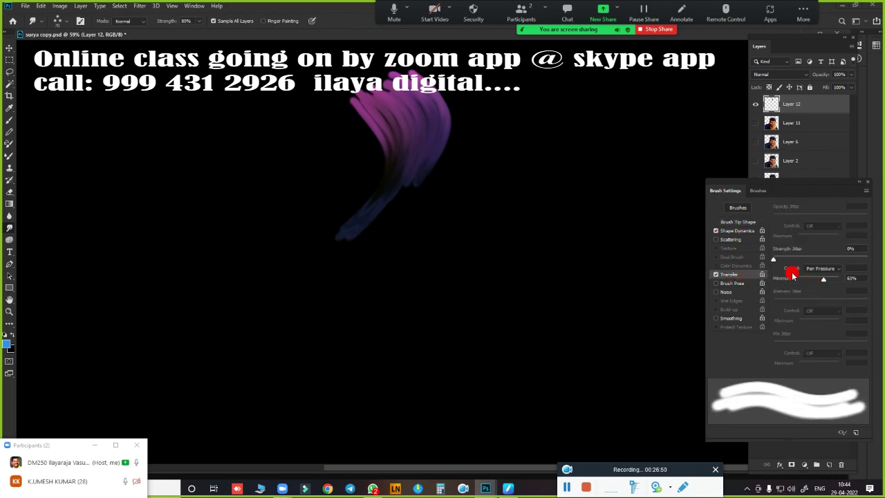
click(733, 231)
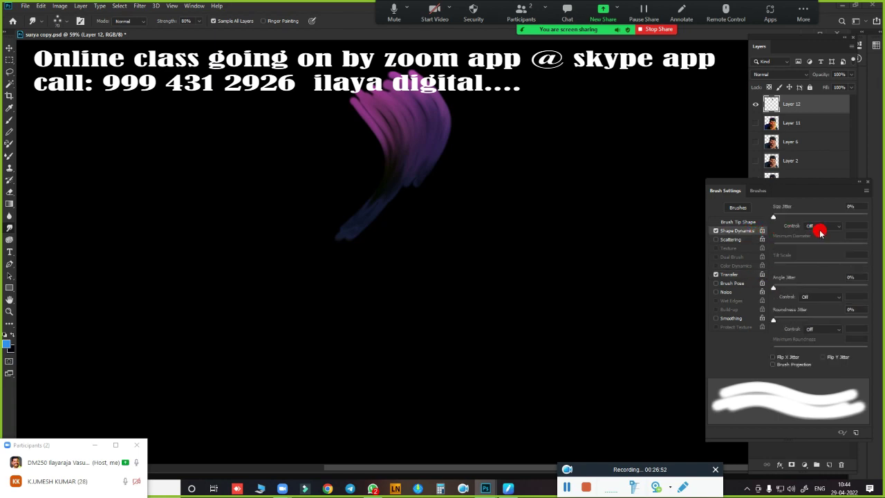
click(820, 229)
click(817, 256)
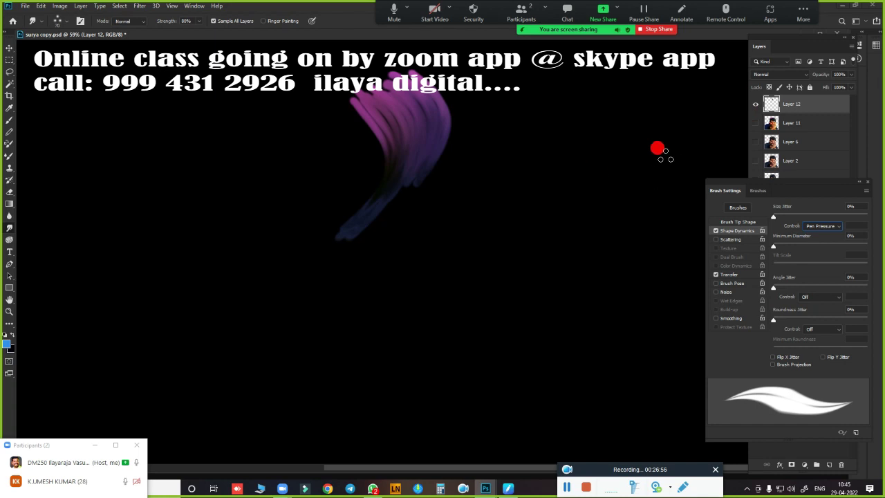
click(756, 122)
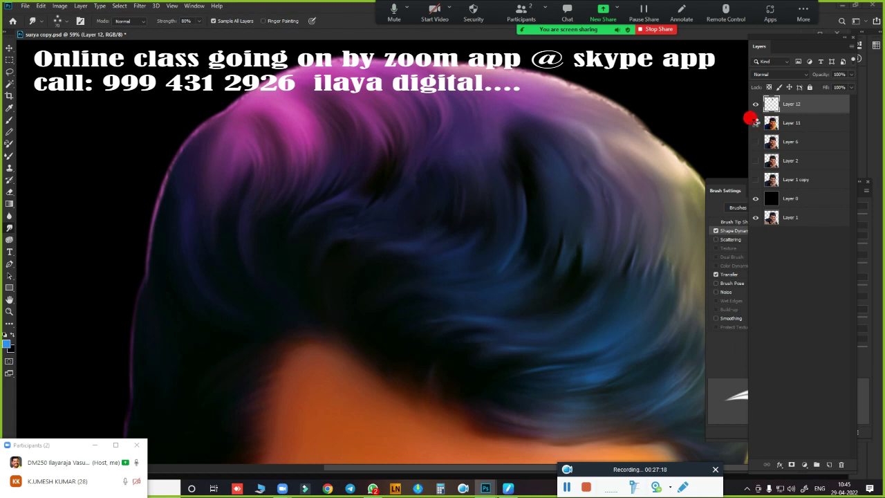
click(755, 122)
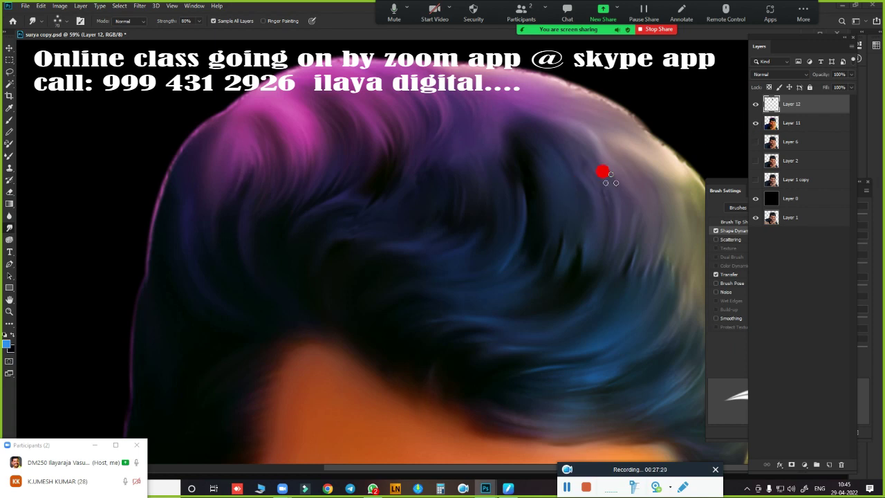
click(755, 123)
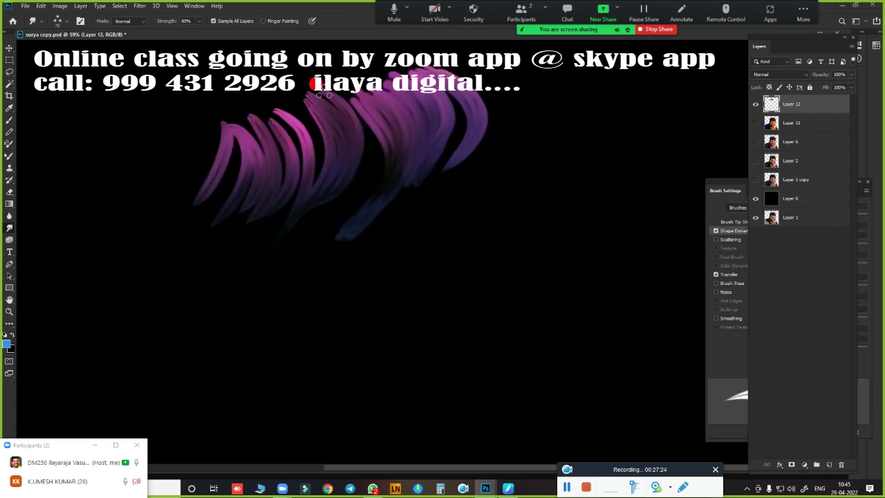
click(755, 123)
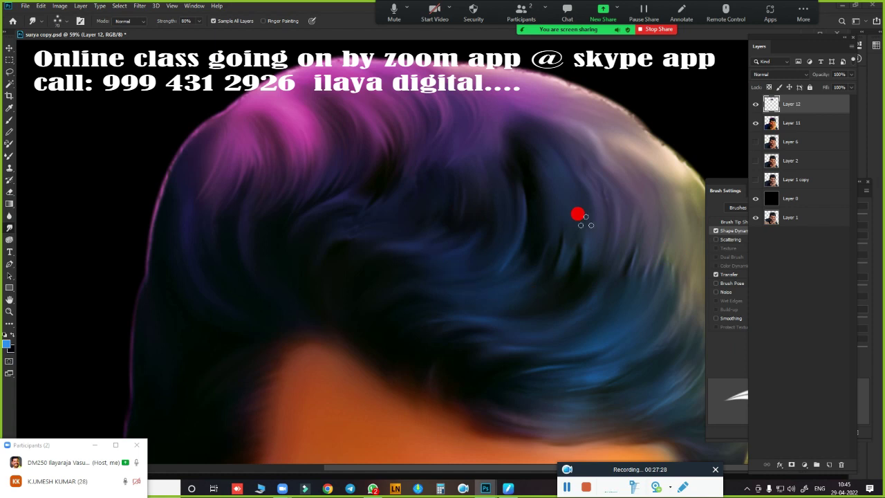
key(ctrl+0)
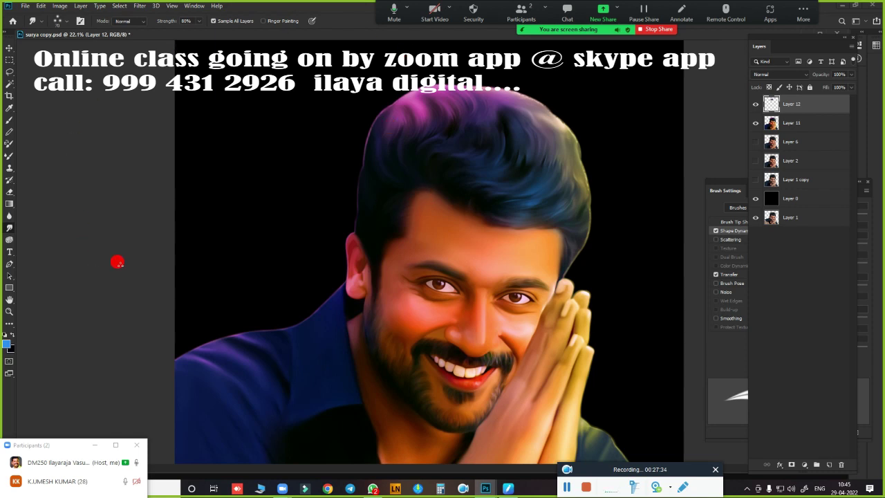
drag(419, 224, 474, 237)
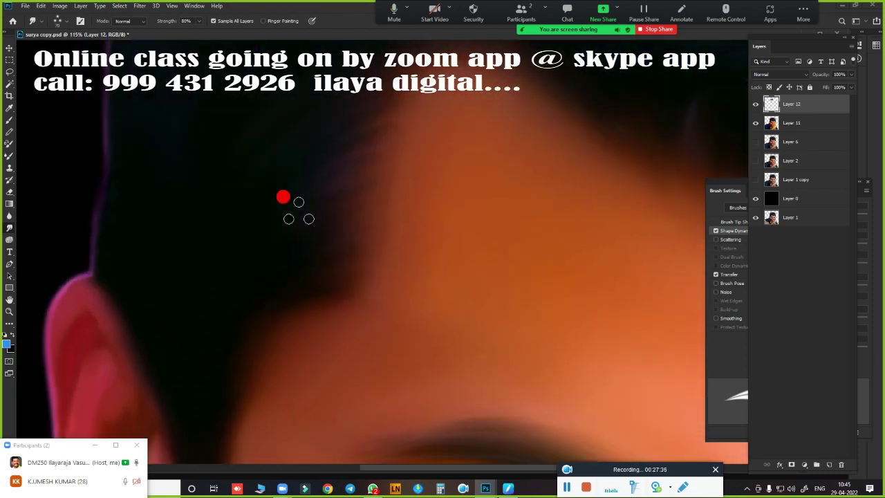
Step: Turn off Shape Dynamics in Brush Settings and show the Brush Tip Shape options
click(716, 274)
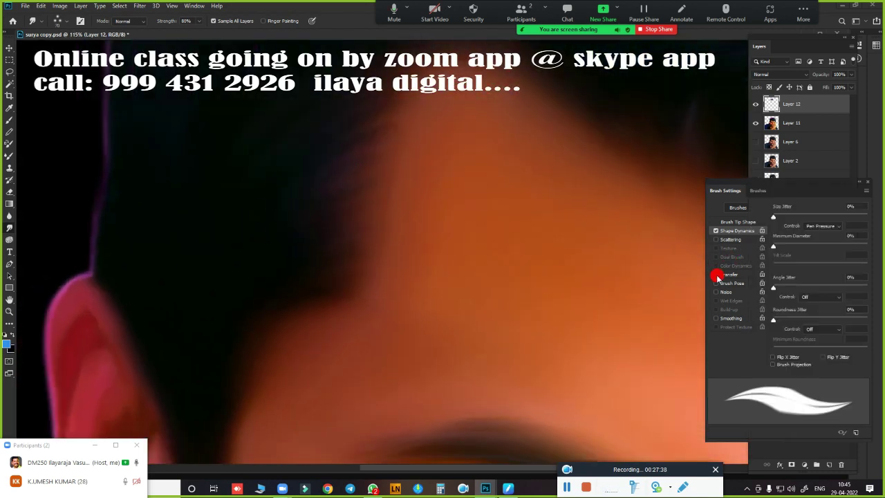
click(716, 231)
click(744, 222)
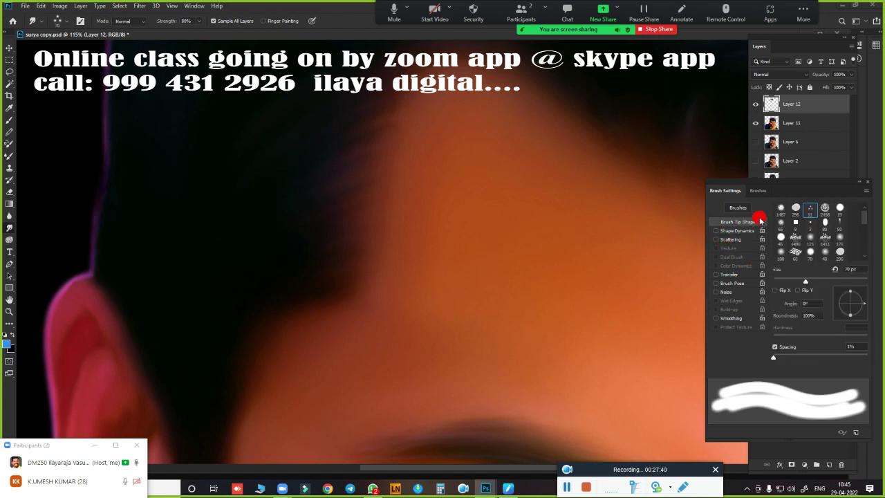
Step: Smudge fine dark hair strands from the hairline down onto the upper-left forehead
drag(325, 202, 437, 172)
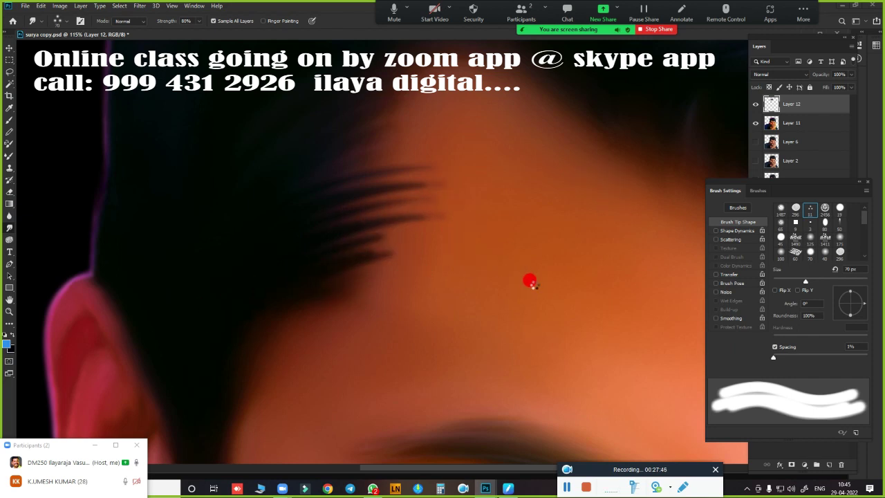
mouse_move(500, 280)
mouse_down()
mouse_move(454, 280)
mouse_move(469, 285)
mouse_up()
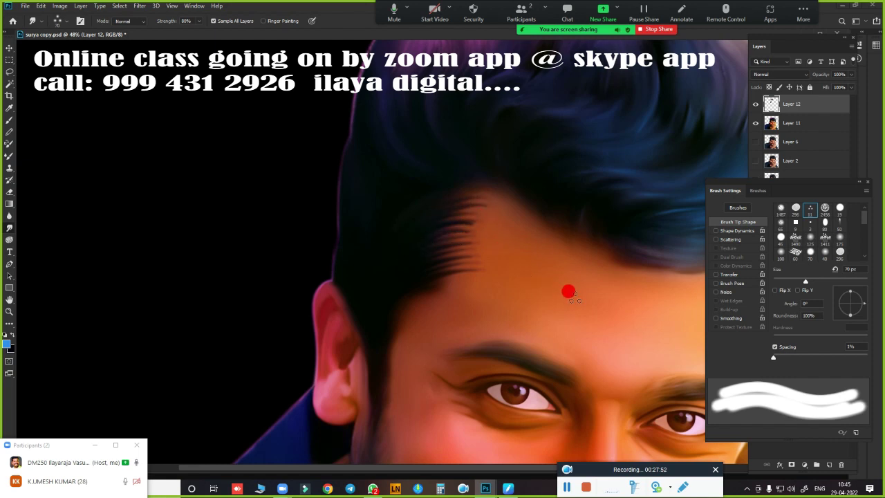
drag(553, 287, 461, 270)
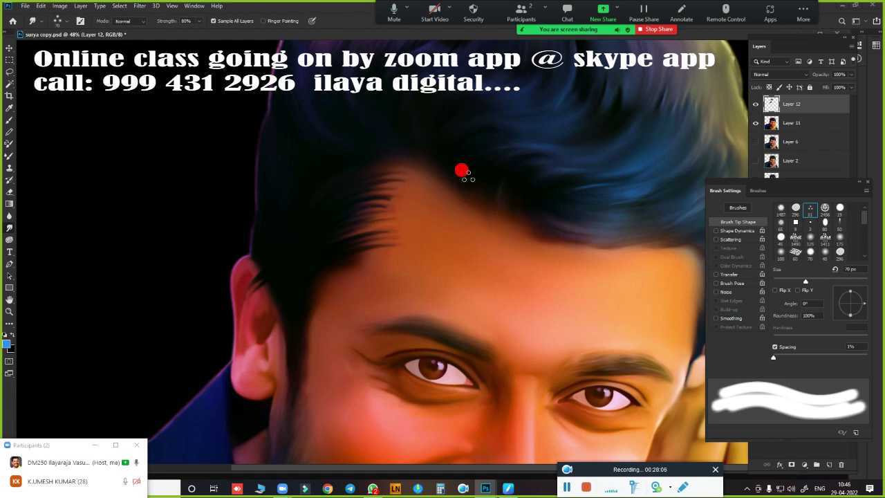
scroll(415, 228, up, 8)
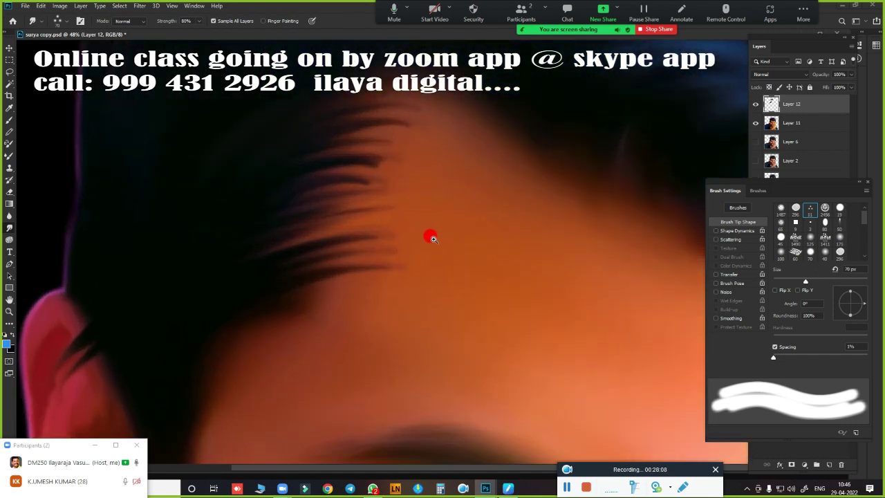
scroll(448, 229, down, 3)
scroll(443, 237, down, 3)
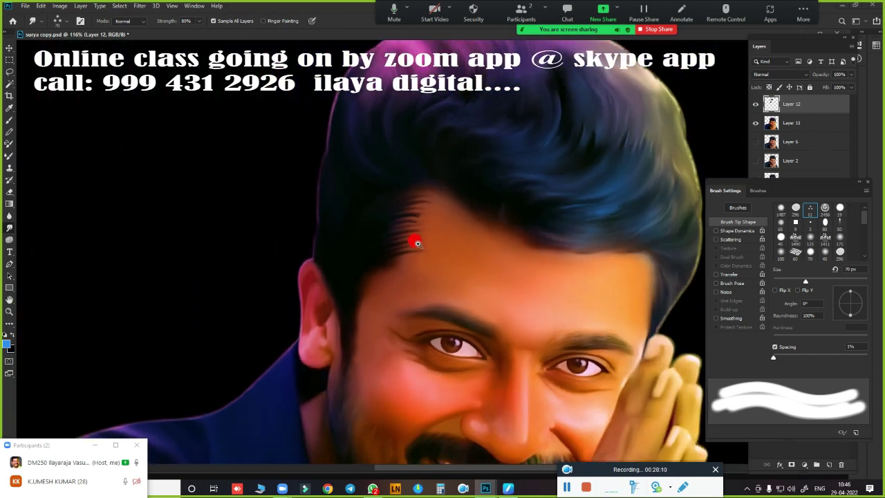
scroll(415, 241, down, 1)
scroll(413, 142, up, 3)
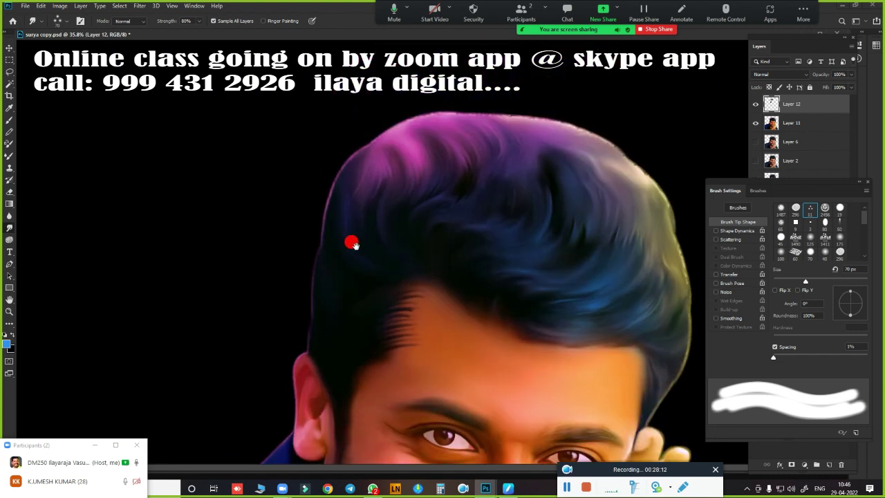
scroll(470, 326, down, 2)
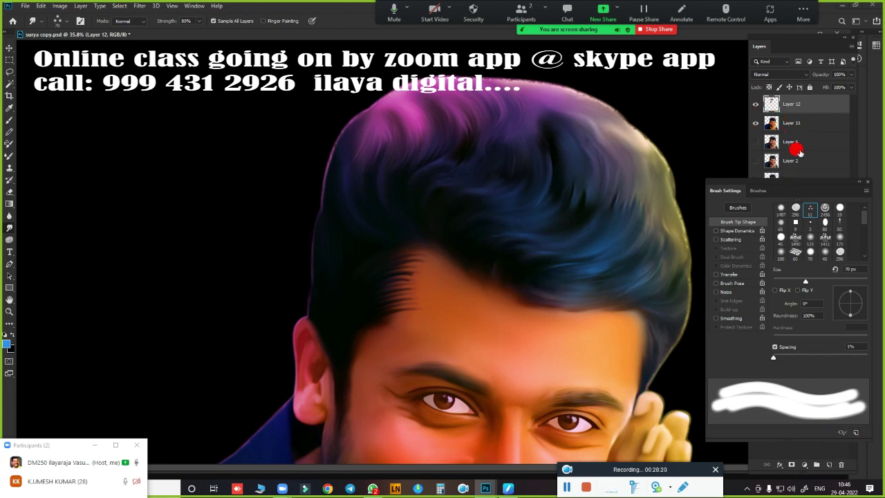
Step: Delete Layer 12 from the Layers panel
click(810, 109)
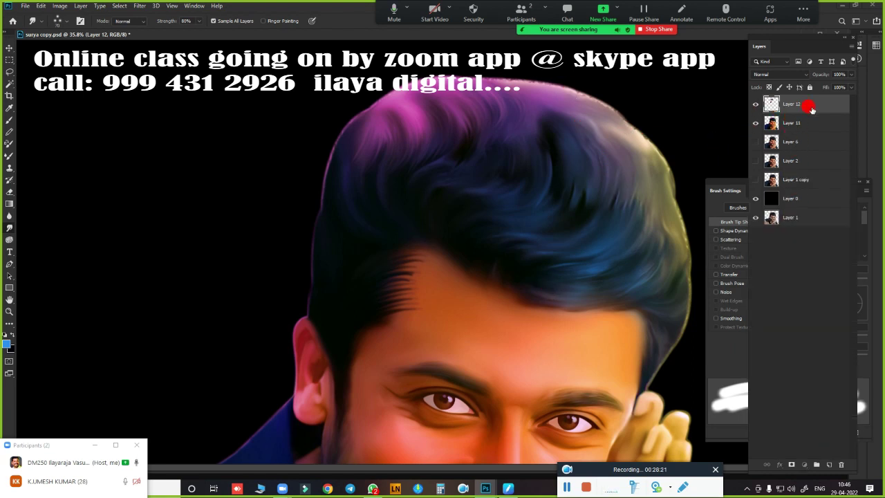
click(849, 466)
click(398, 180)
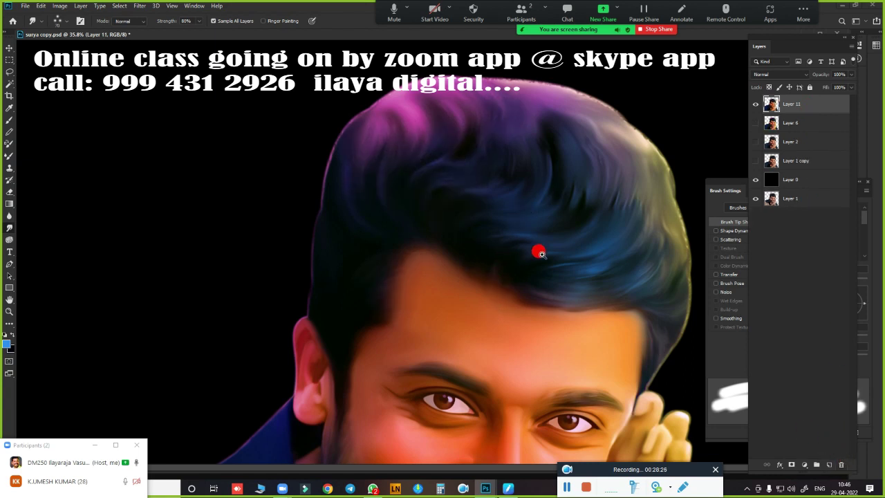
scroll(537, 251, up, 2)
scroll(561, 237, down, 5)
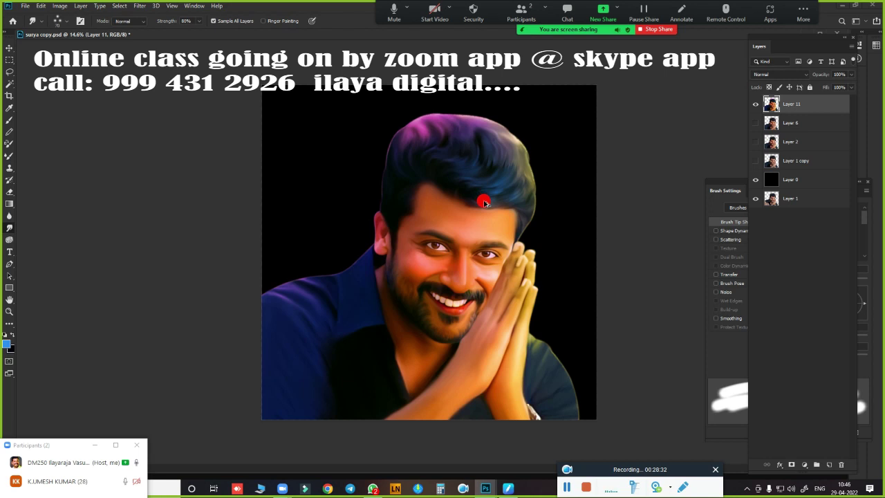
Step: Resize the image to 15 × 15 inches at 150 pixels/inch
key(ctrl+alt+i)
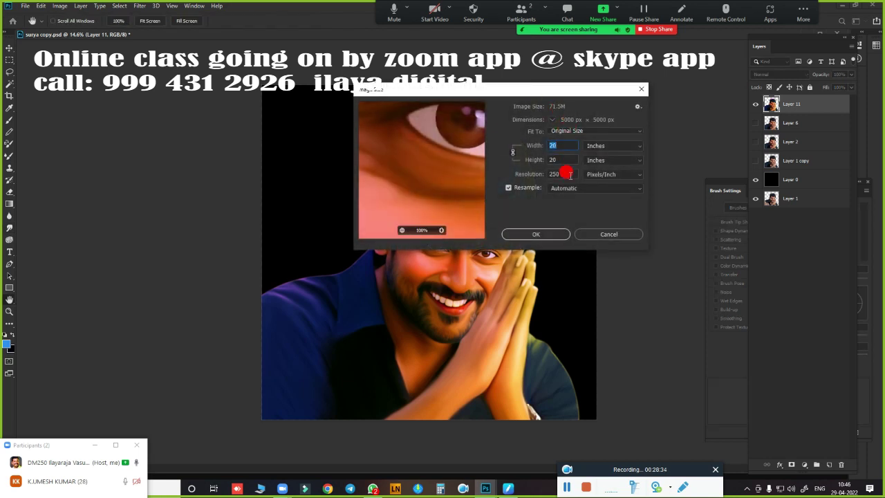
double_click(569, 174)
text(150)
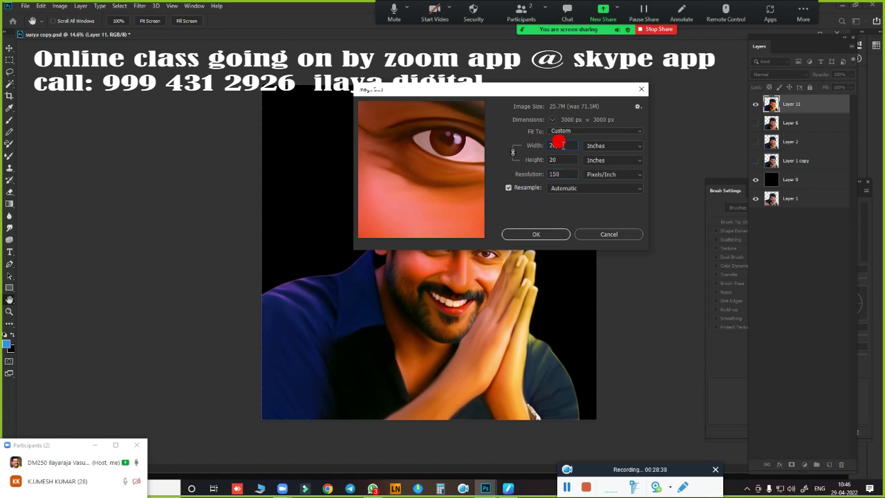
text(15)
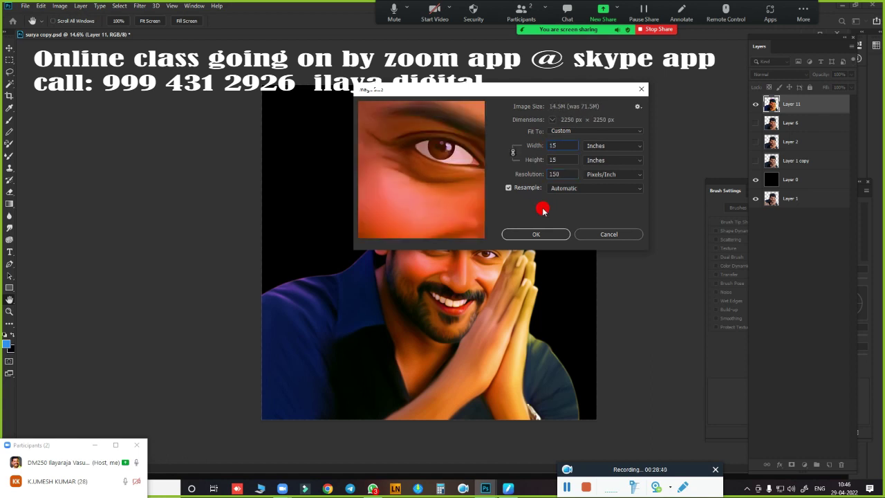
click(548, 234)
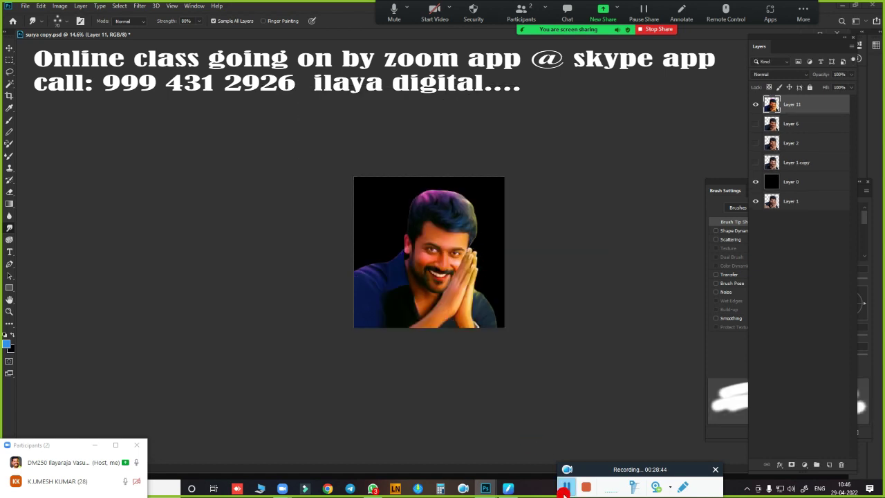
Step: Choose the 19 px hard brush preset and enable pen-pressure Shape Dynamics in Brush Settings
scroll(421, 247, up, 5)
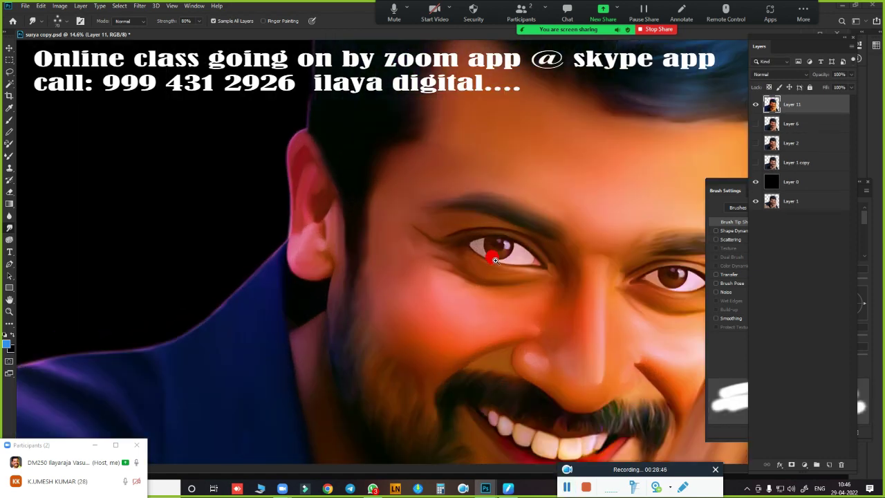
mouse_move(494, 196)
mouse_down()
mouse_move(336, 333)
mouse_move(365, 346)
mouse_move(430, 286)
mouse_up()
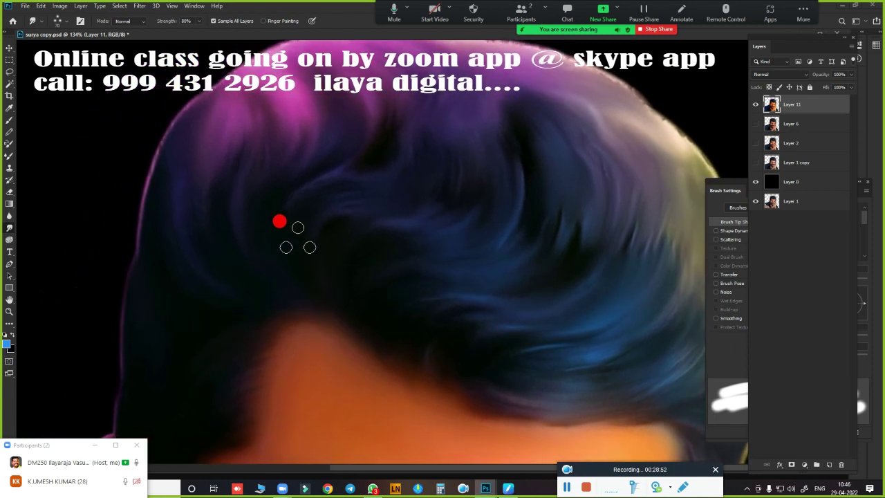
key(b)
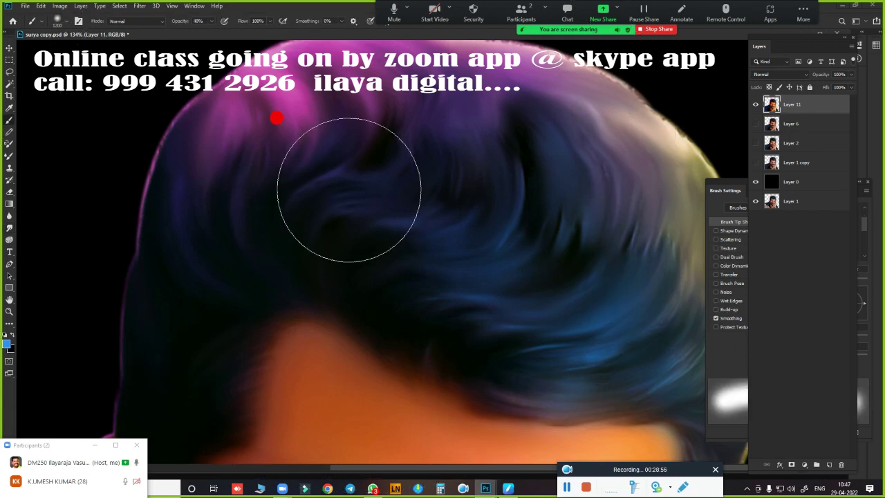
right_click(329, 194)
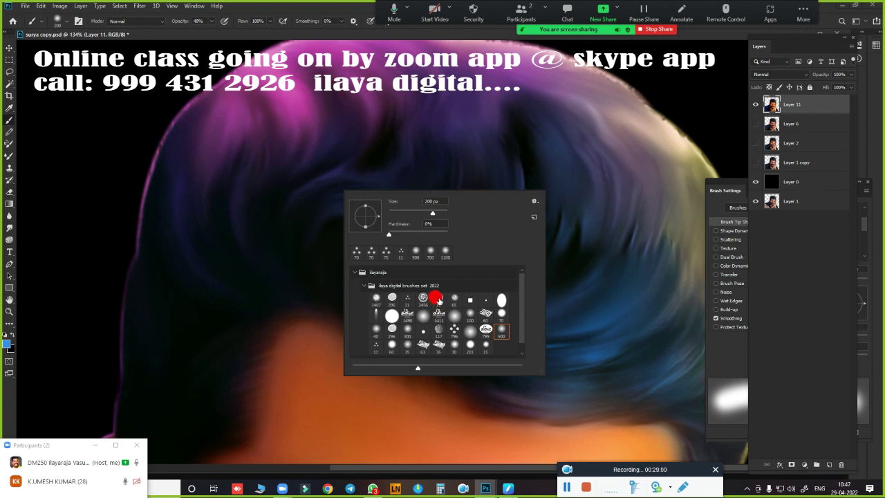
click(438, 299)
click(346, 38)
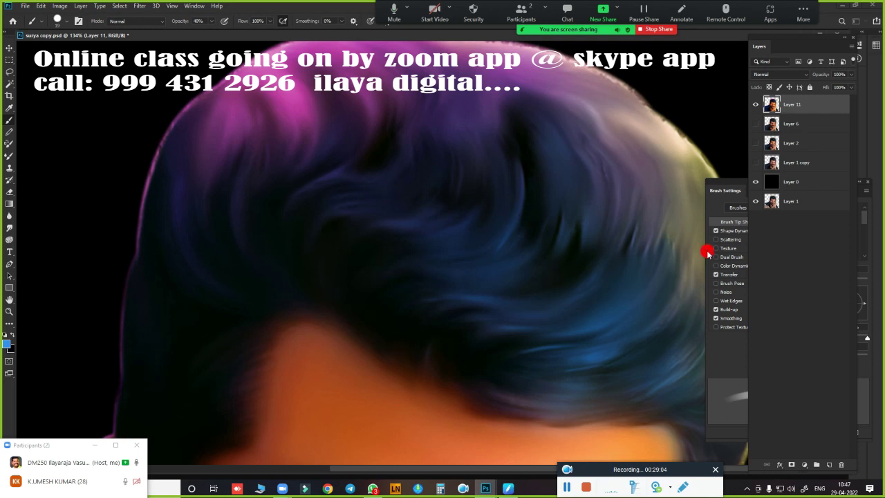
click(719, 335)
click(744, 231)
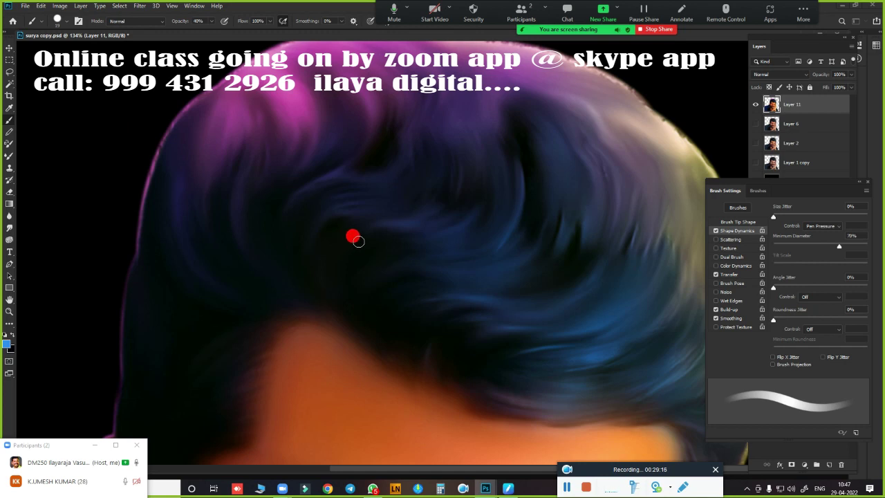
scroll(380, 291, down, 2)
scroll(371, 278, down, 2)
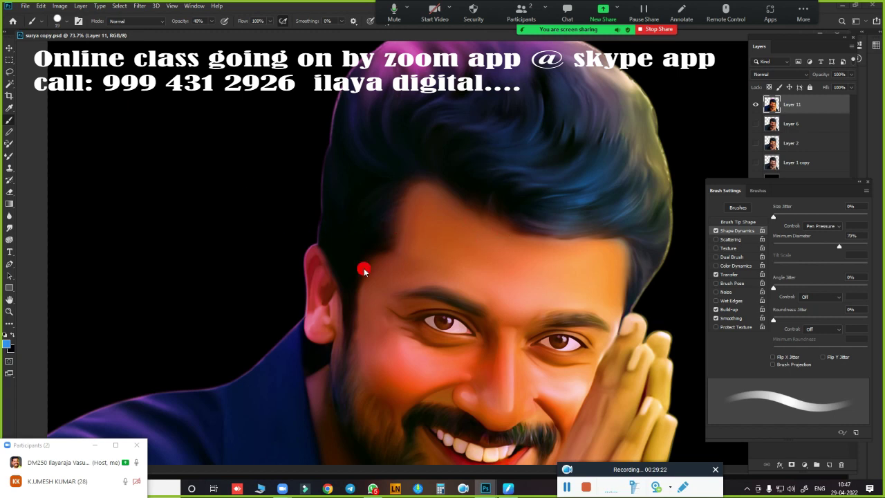
key(ctrl+shift+s)
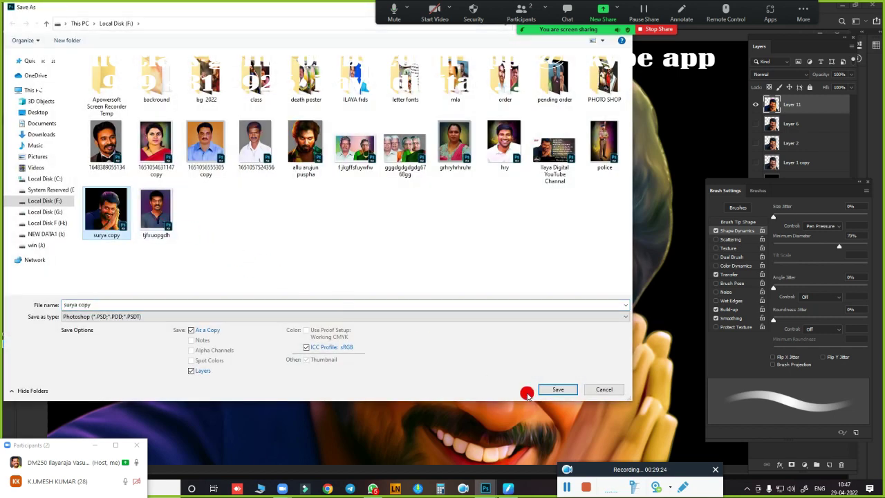
click(553, 390)
click(470, 246)
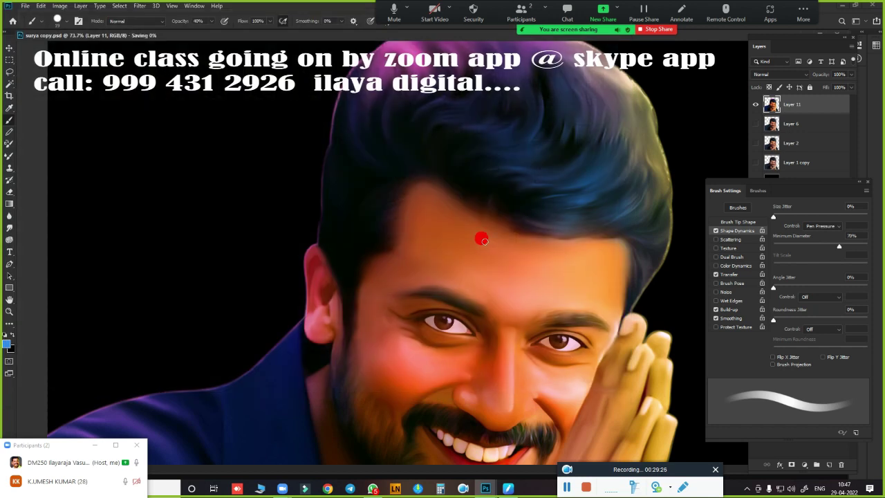
scroll(430, 209, up, 3)
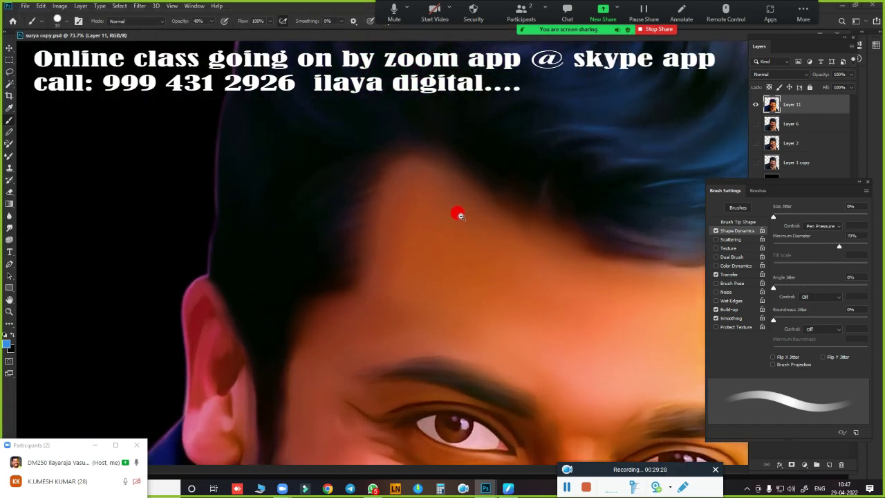
scroll(373, 259, up, 2)
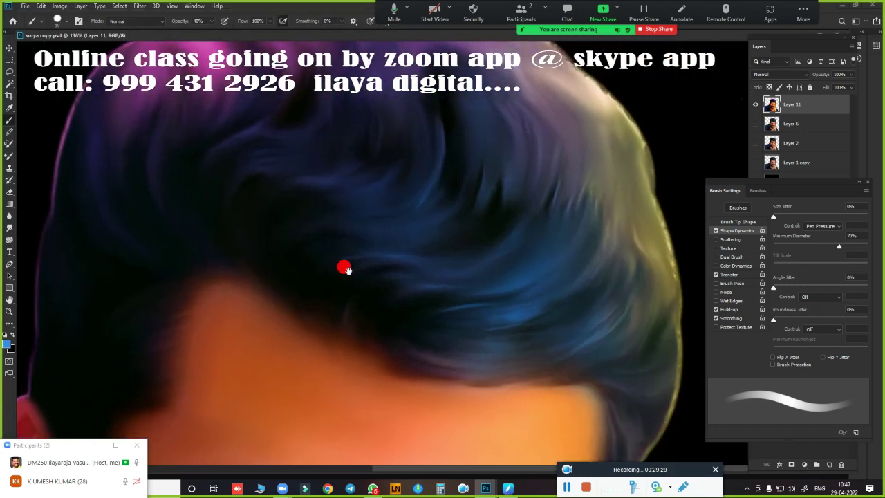
mouse_move(344, 268)
mouse_down()
mouse_move(316, 293)
mouse_move(415, 233)
mouse_move(198, 314)
mouse_move(289, 260)
mouse_move(367, 334)
mouse_up()
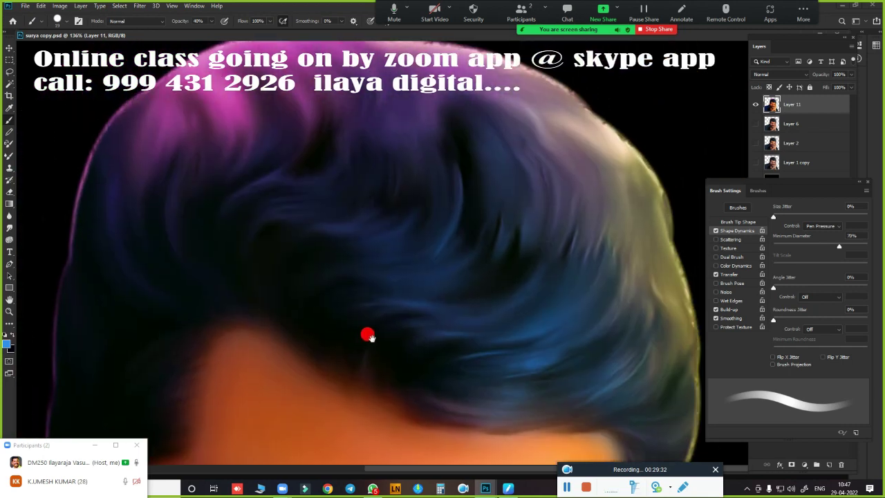
mouse_move(344, 286)
mouse_down()
mouse_move(429, 225)
mouse_move(443, 232)
mouse_up()
scroll(428, 224, down, 2)
scroll(419, 150, down, 1)
scroll(446, 234, up, 1)
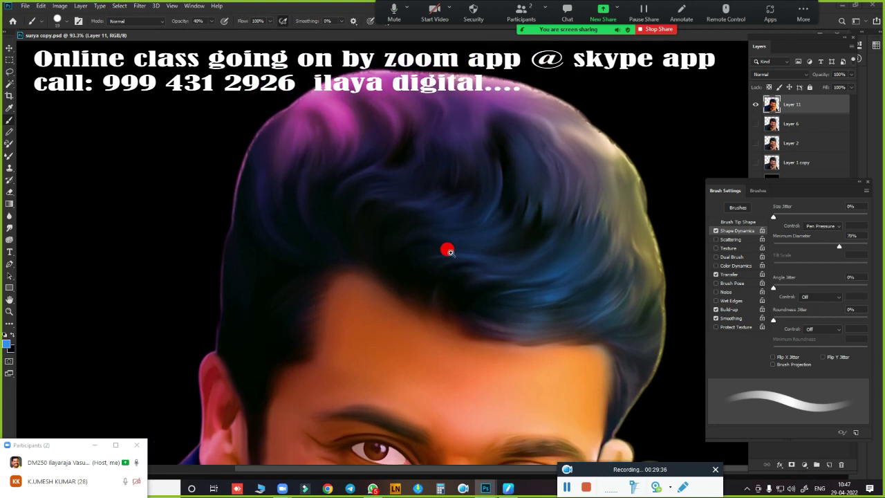
scroll(447, 249, up, 2)
scroll(477, 249, up, 1)
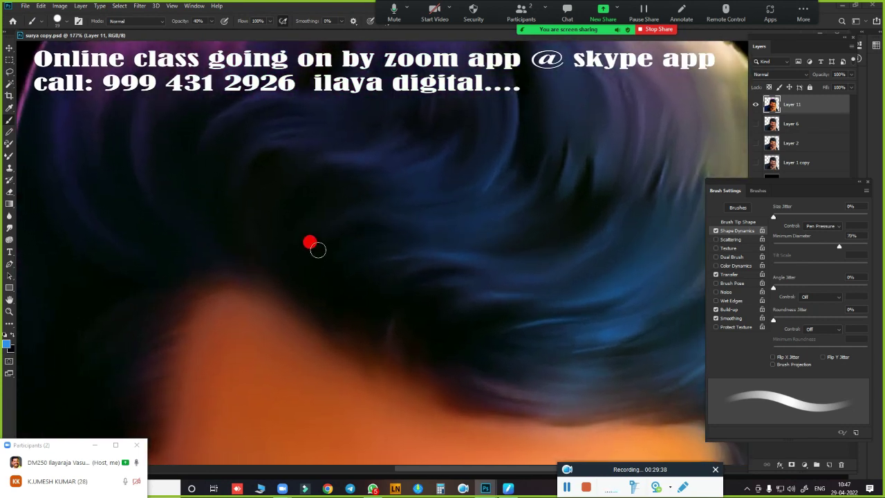
right_click(312, 194)
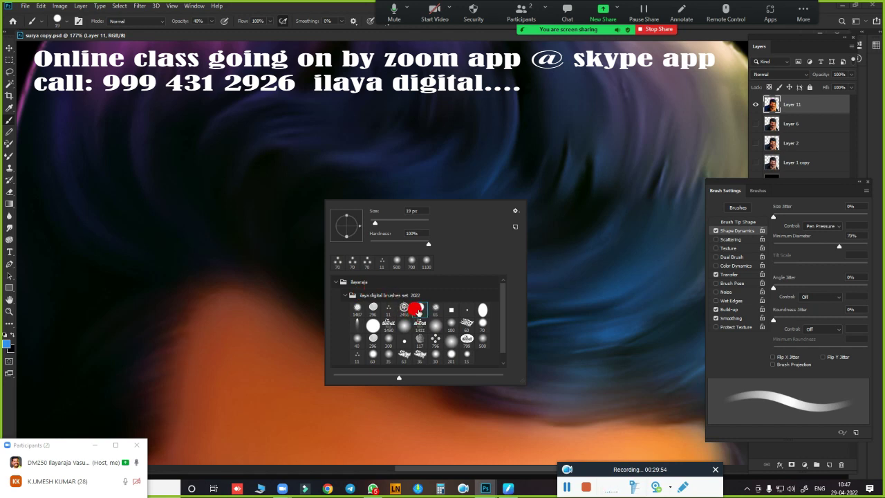
click(367, 34)
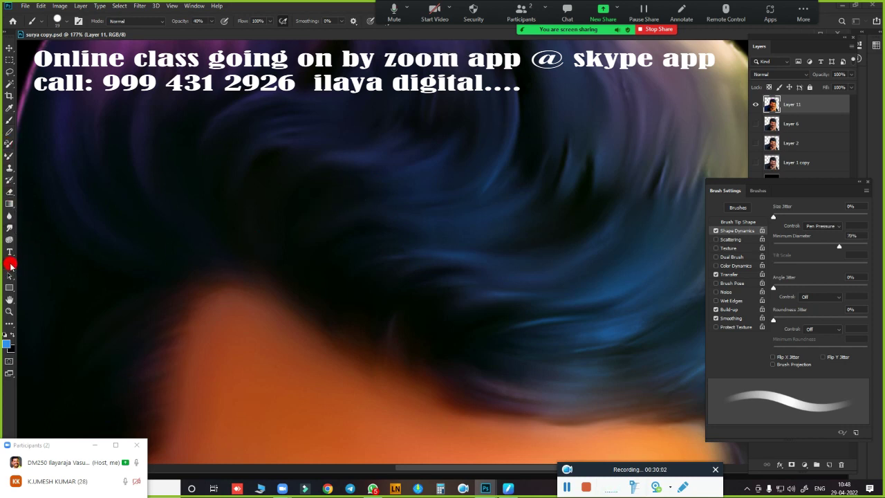
Step: Select the standard Pen Tool and place the first anchor near the top of the hair
click(11, 264)
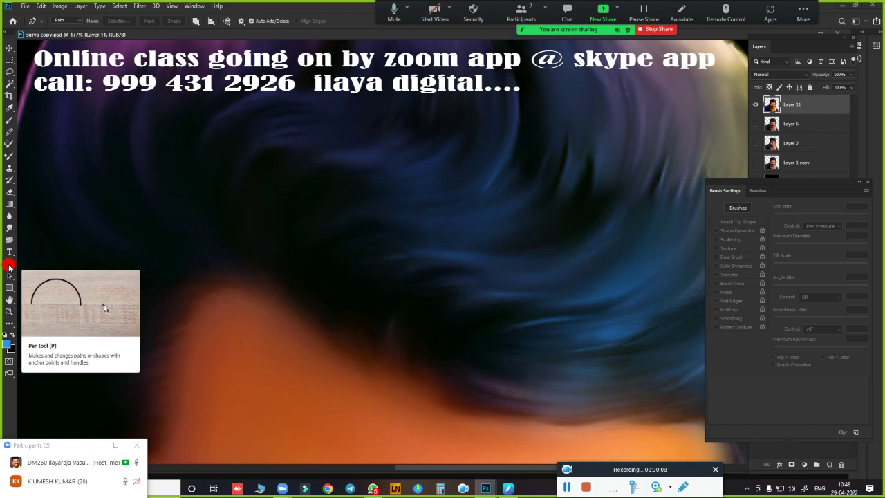
right_click(9, 268)
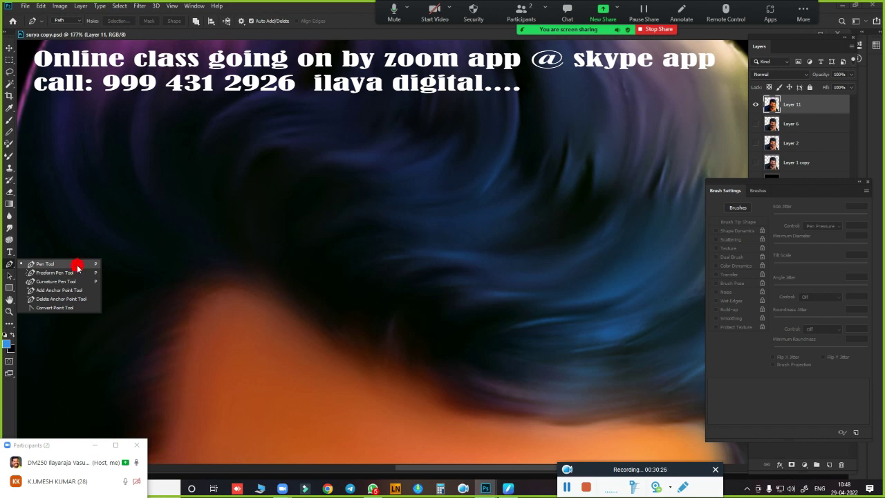
click(79, 266)
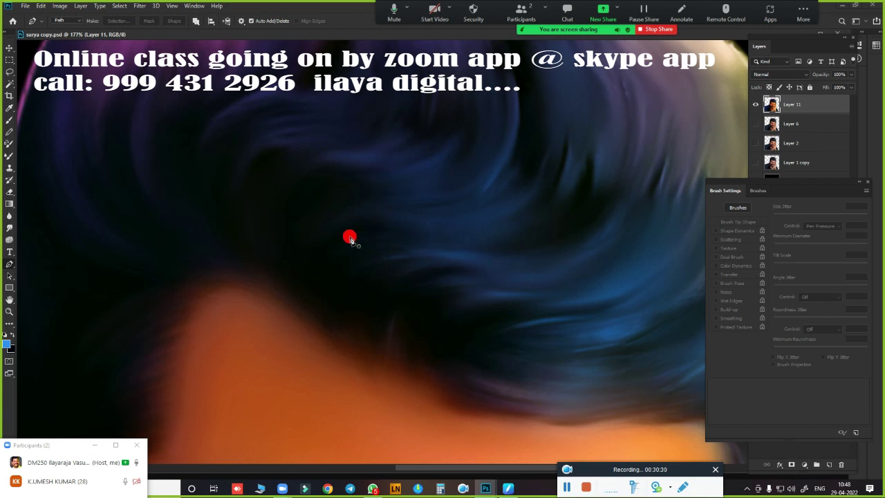
right_click(350, 238)
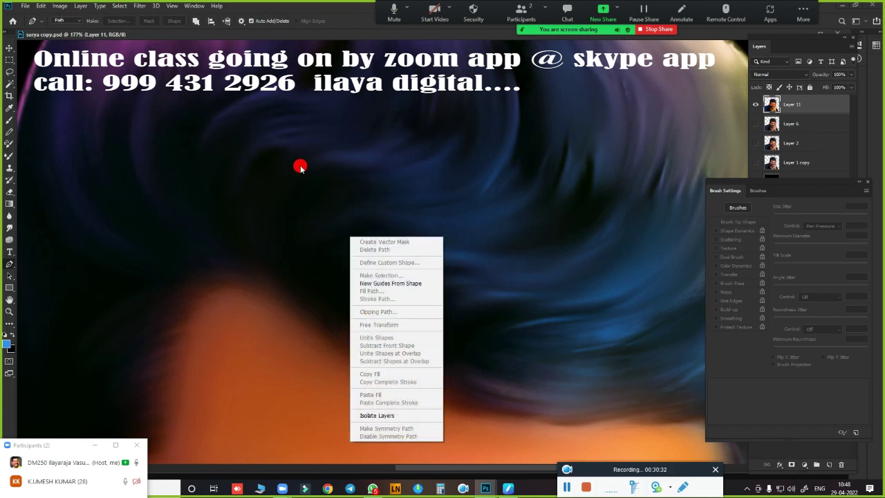
click(427, 193)
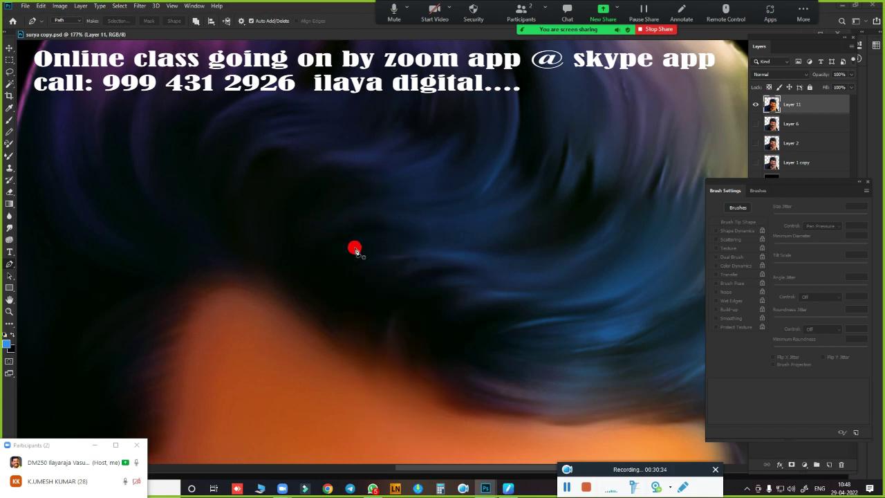
mouse_move(373, 254)
mouse_down()
mouse_move(355, 253)
mouse_move(376, 251)
mouse_move(316, 286)
mouse_up()
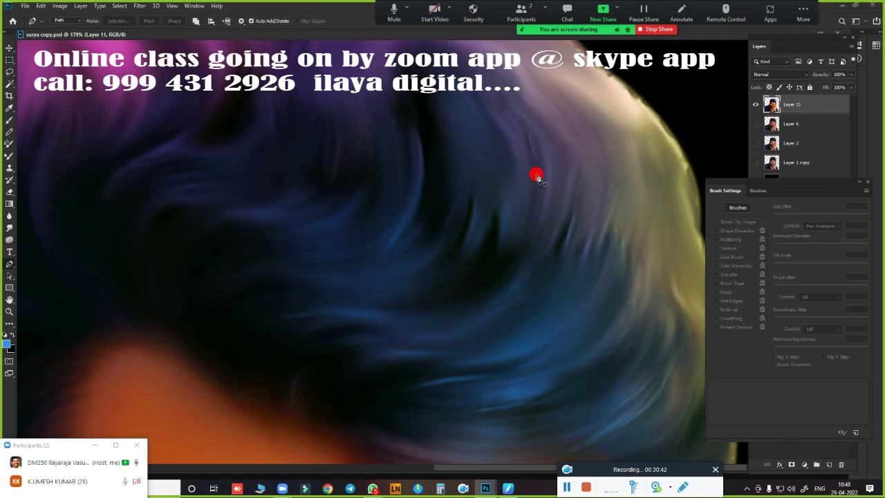
mouse_move(536, 199)
mouse_down()
mouse_move(441, 113)
mouse_move(492, 126)
mouse_move(526, 150)
mouse_up()
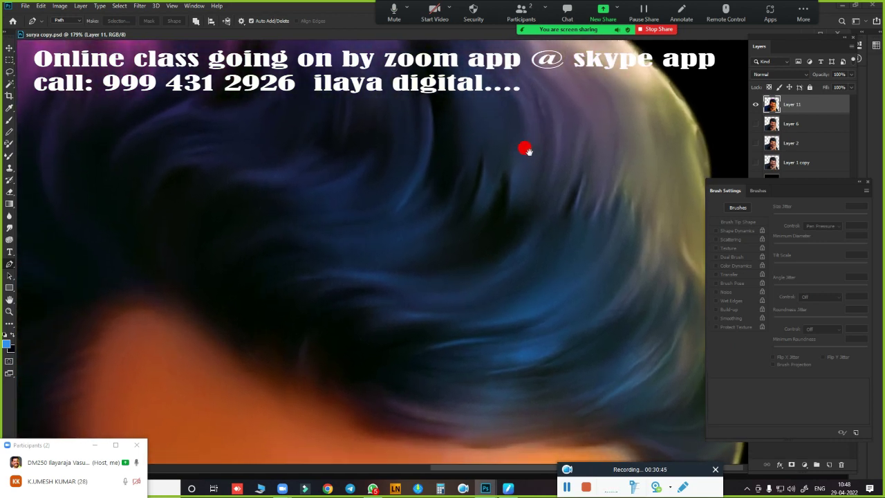
click(427, 90)
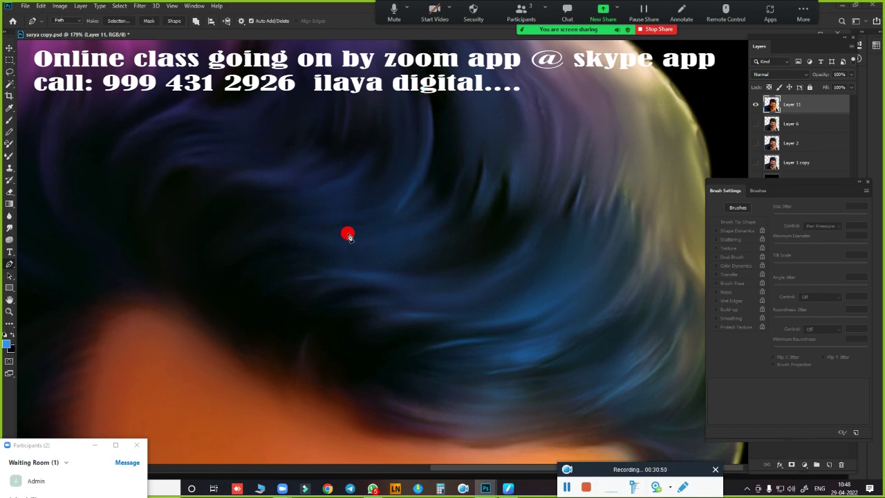
Step: Curve the first strand path into the hair and draw two more upper strand paths
mouse_move(311, 231)
mouse_down()
mouse_move(177, 222)
mouse_move(162, 236)
mouse_up()
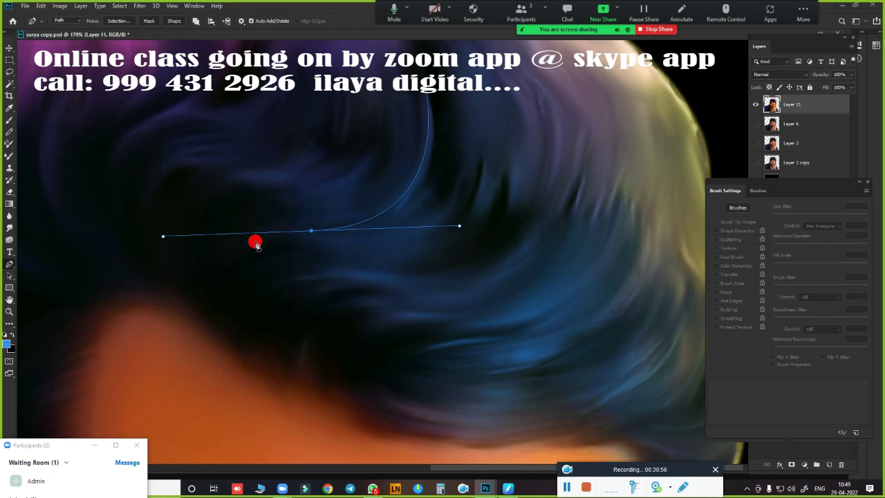
key(Escape)
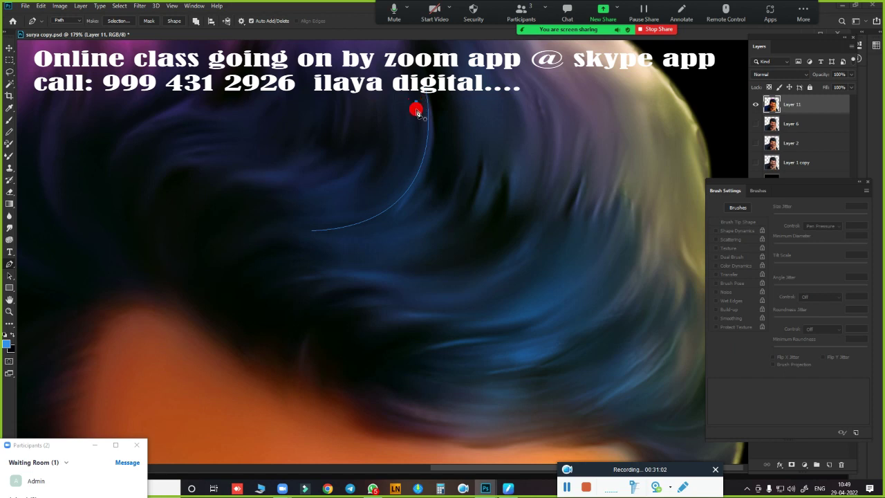
mouse_move(320, 221)
mouse_down()
mouse_move(210, 246)
mouse_move(209, 232)
mouse_up()
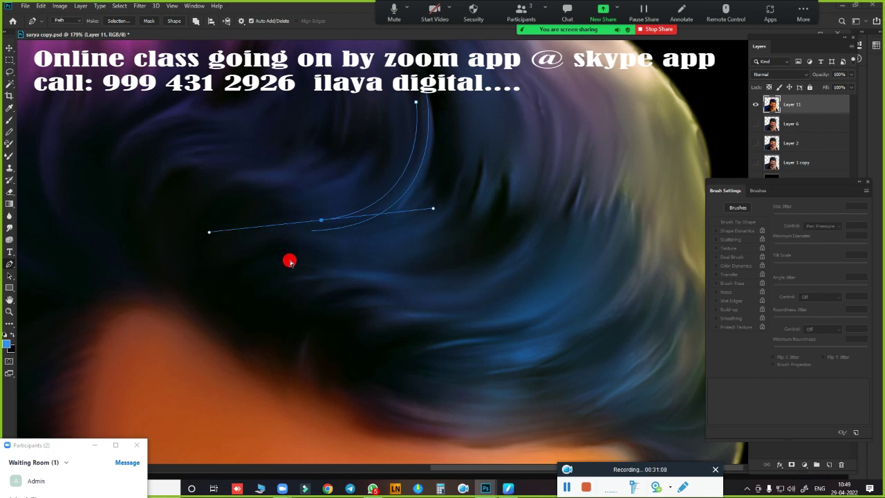
key(Escape)
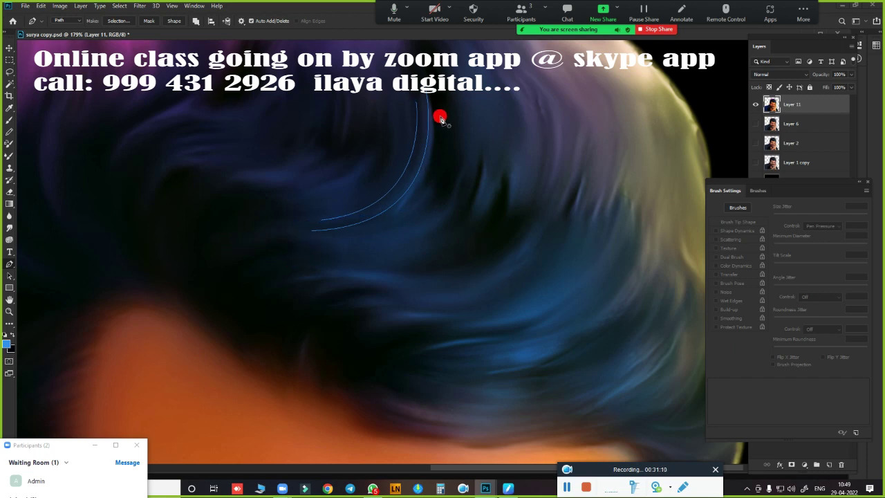
click(432, 69)
drag(345, 237, 208, 264)
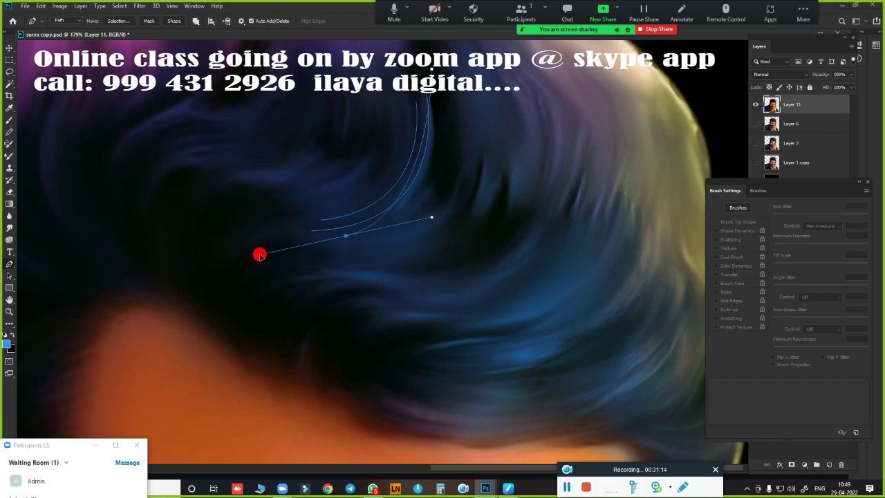
key(Escape)
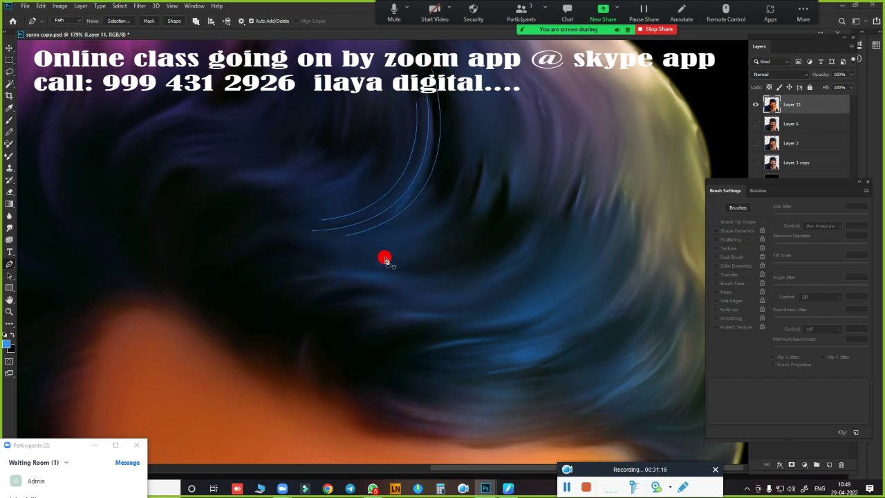
Step: Draw three shorter strand paths curving from the lower hair down toward the forehead
click(362, 262)
mouse_move(244, 337)
mouse_down()
mouse_move(264, 403)
mouse_move(256, 440)
mouse_up()
key(Escape)
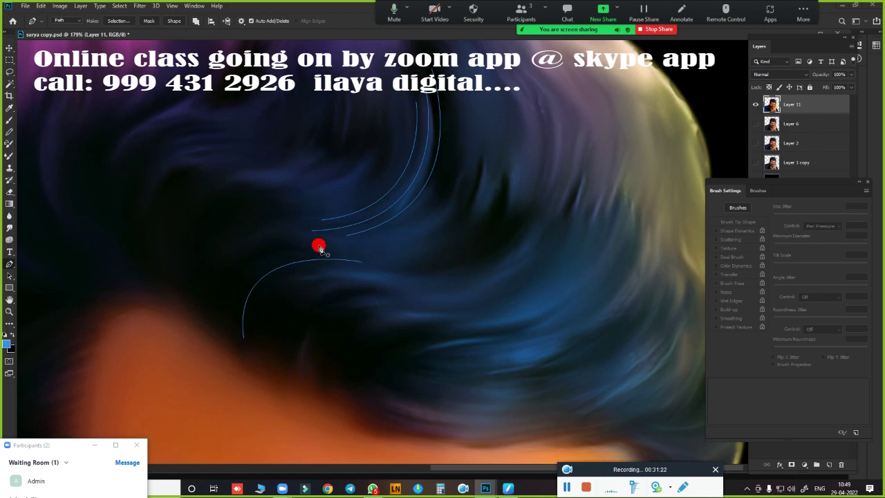
click(320, 247)
drag(235, 316, 232, 390)
key(Escape)
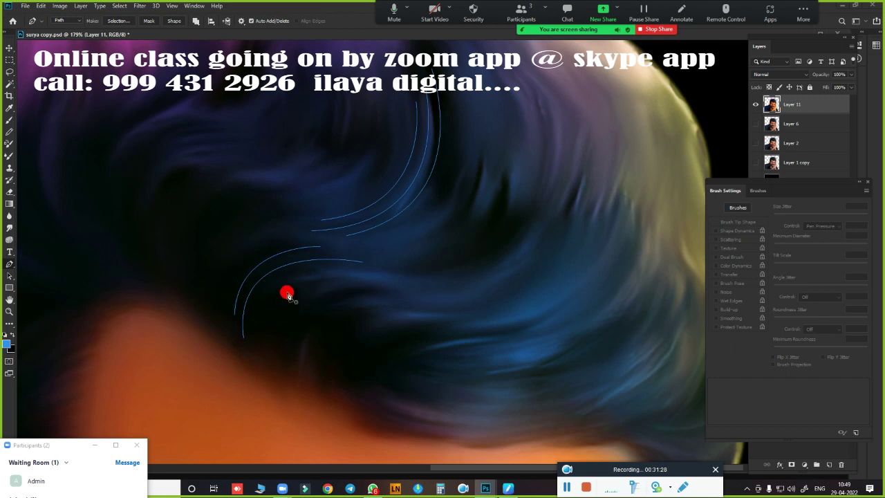
click(313, 270)
drag(251, 333, 251, 389)
key(Escape)
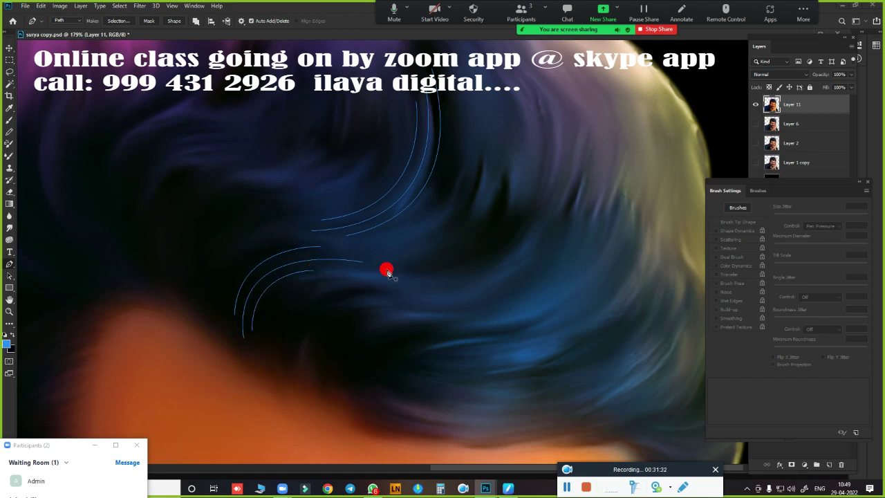
Step: Draw a longer strand path from the hair top to the forehead, redirecting one handle
click(399, 141)
drag(276, 213, 167, 213)
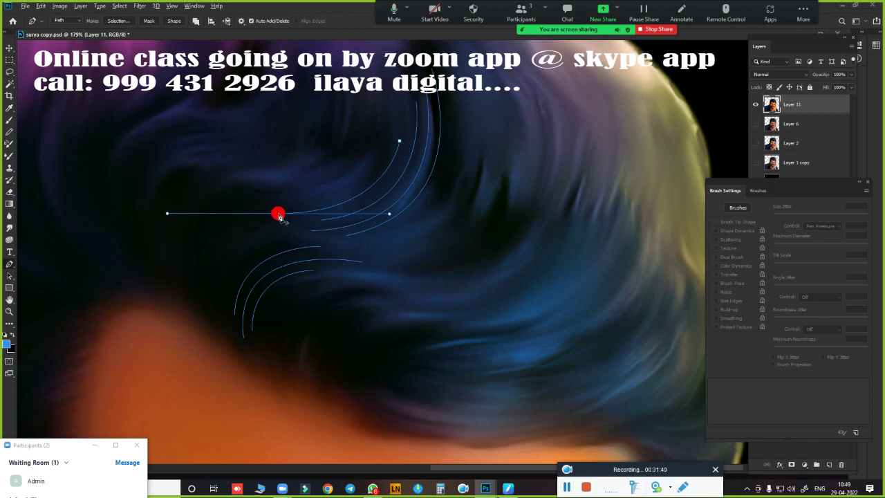
alt+click(278, 215)
drag(199, 280, 205, 337)
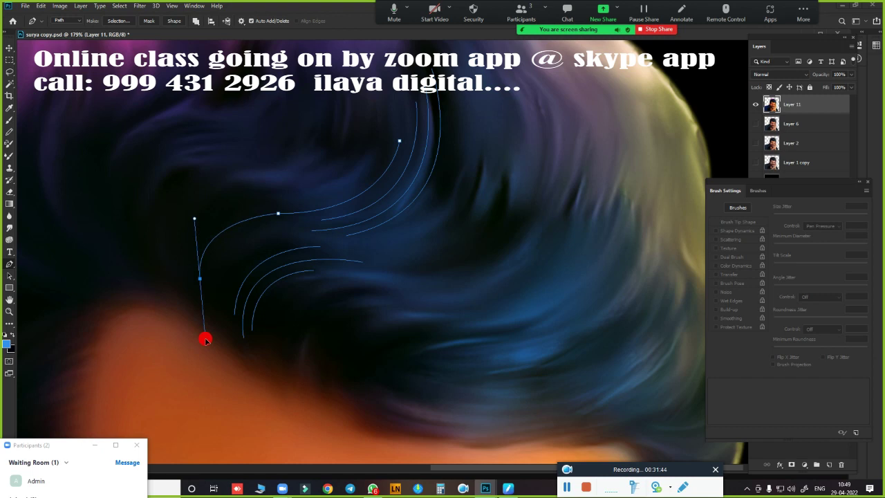
click(280, 349)
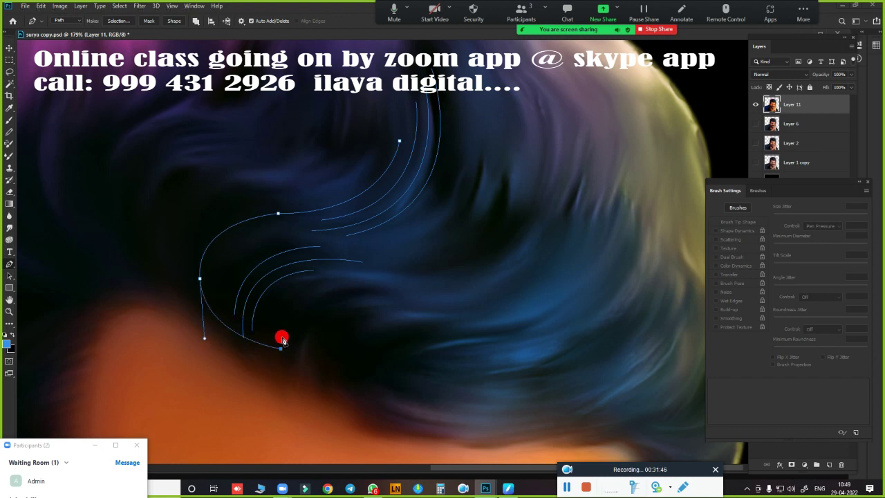
key(Return)
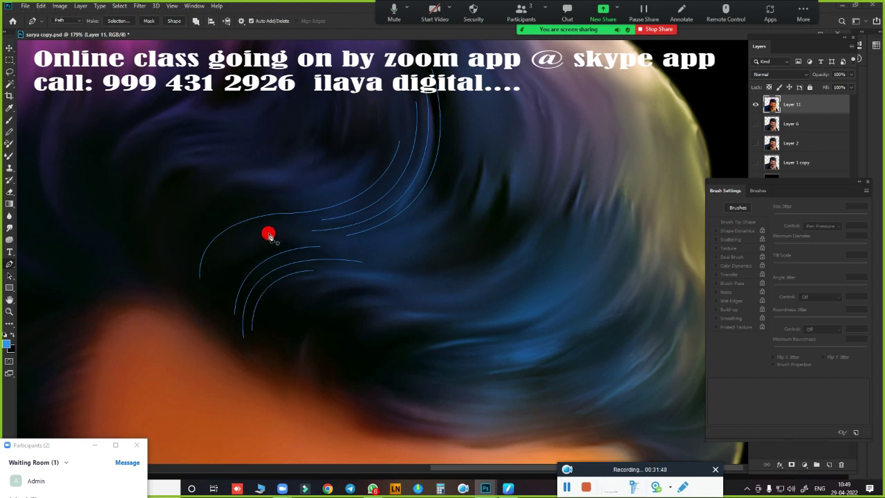
Step: Add two more strand paths curving down toward the forehead
click(283, 228)
drag(215, 304, 230, 363)
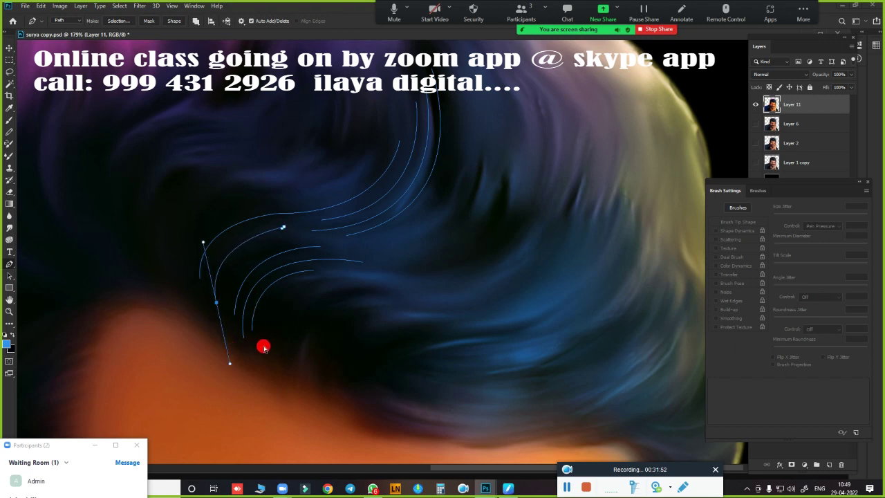
key(Return)
click(278, 241)
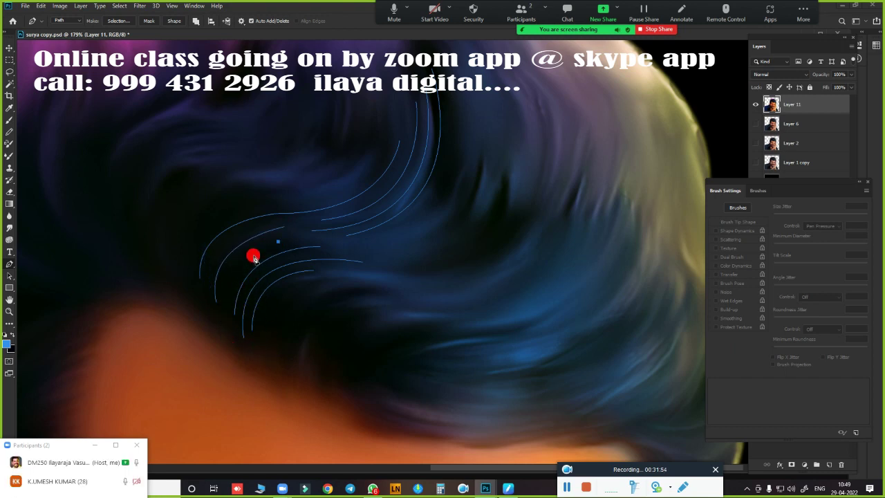
drag(227, 326, 242, 384)
key(Return)
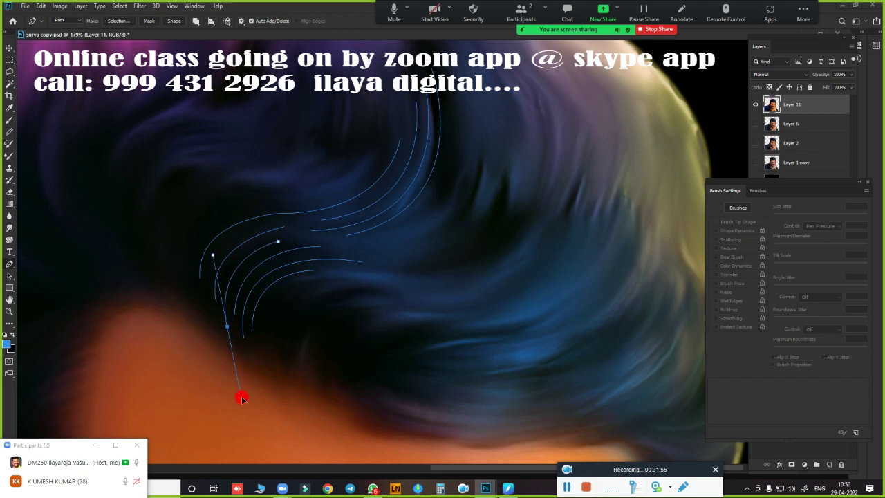
Step: Add two final curved strand paths through the middle hair and zoom out to the whole face
click(388, 113)
drag(316, 200, 236, 214)
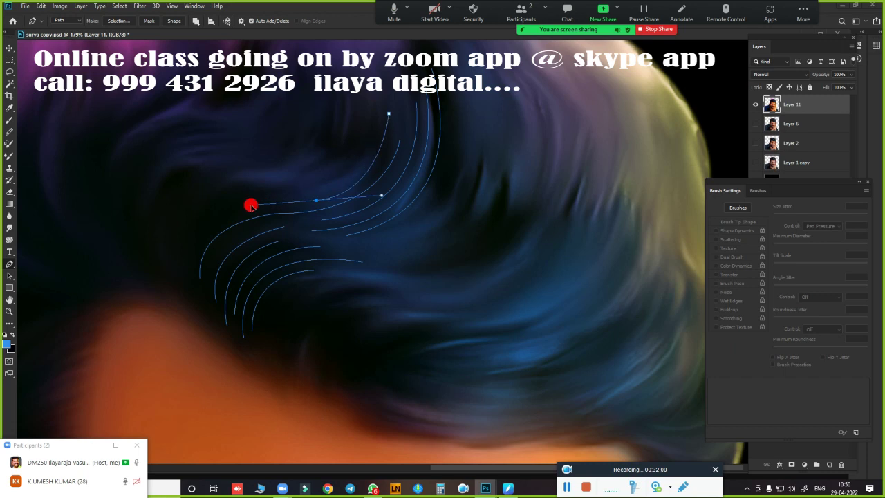
key(Return)
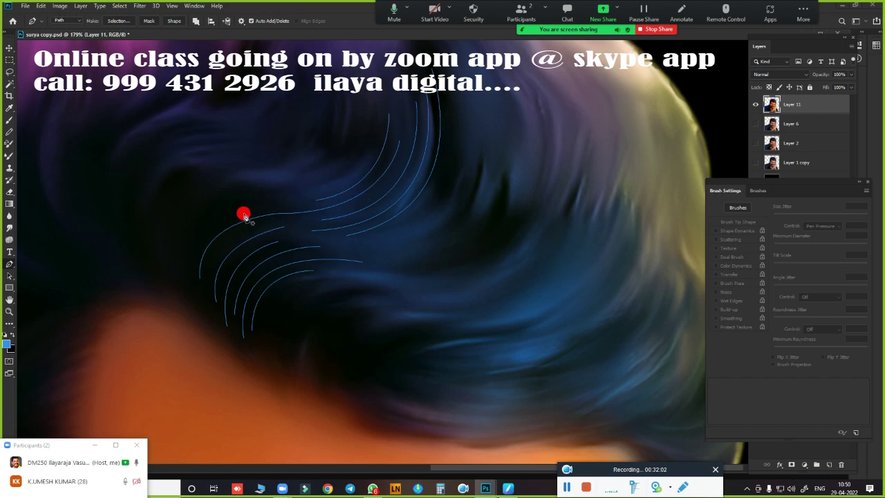
click(275, 201)
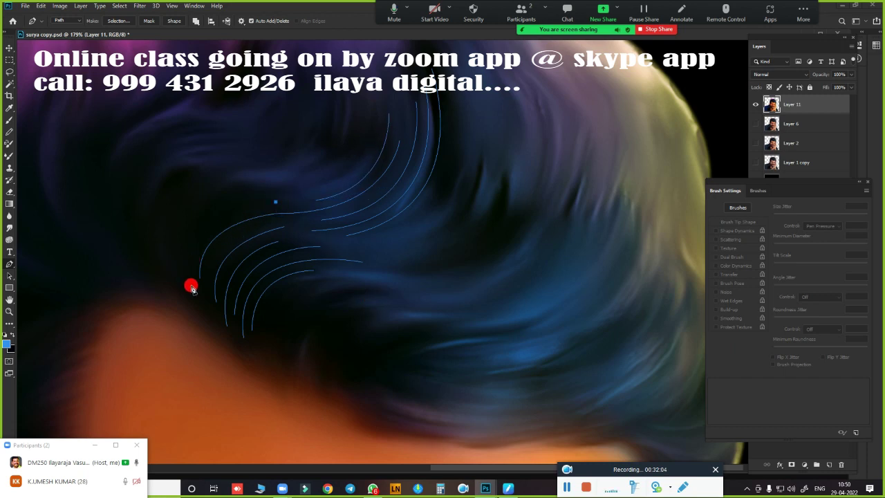
drag(194, 291, 213, 379)
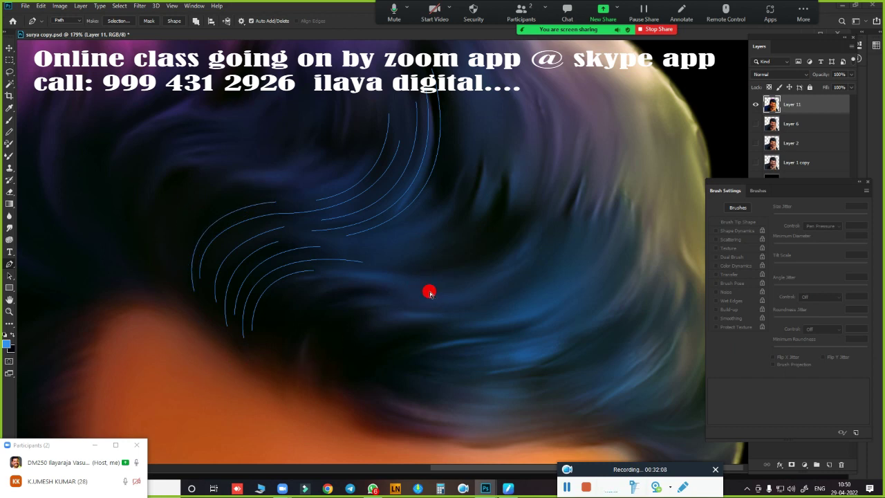
key(ctrl+0)
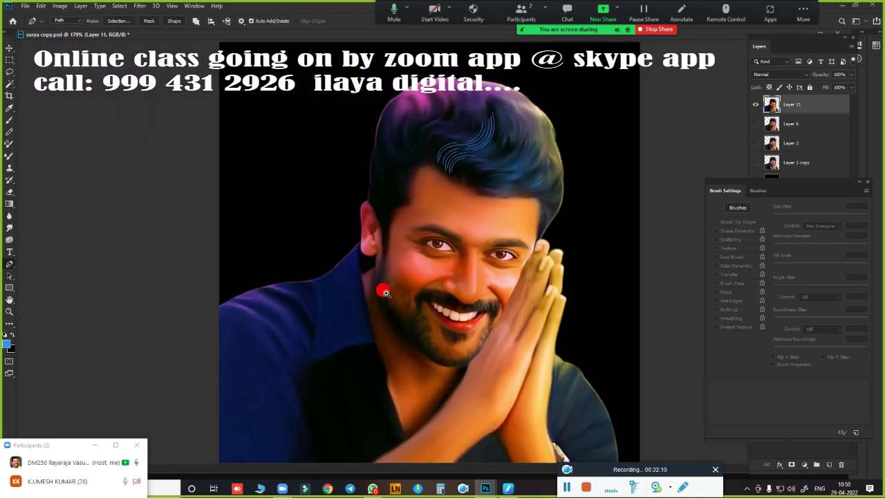
scroll(425, 296, up, 5)
scroll(441, 302, up, 2)
scroll(441, 302, down, 3)
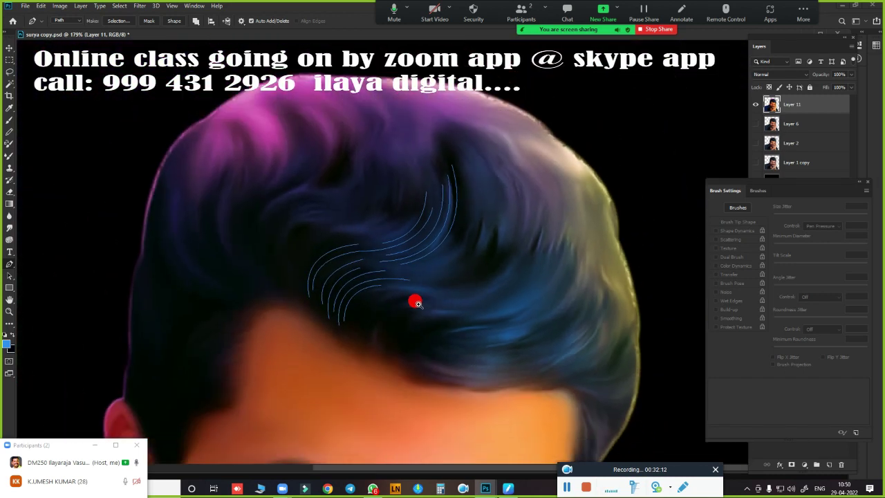
Step: Pick a brush preset and shrink it to about half size, then return to the Pen tool
scroll(439, 304, up, 1)
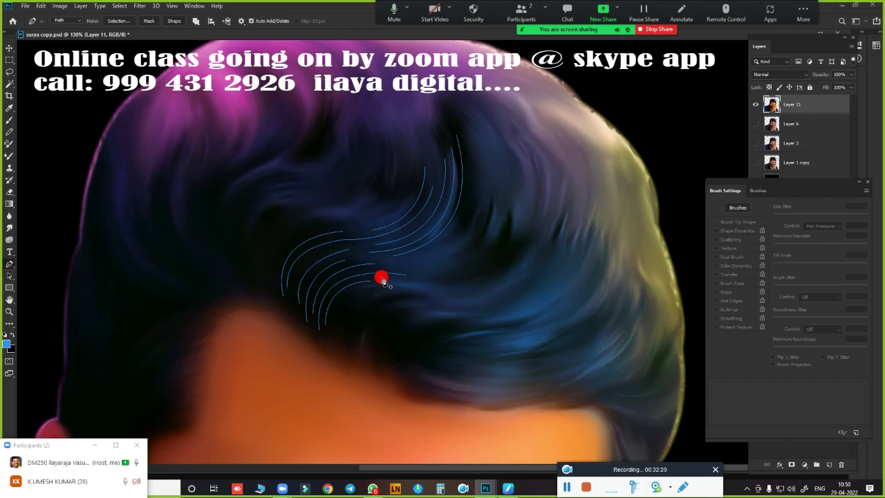
key(b)
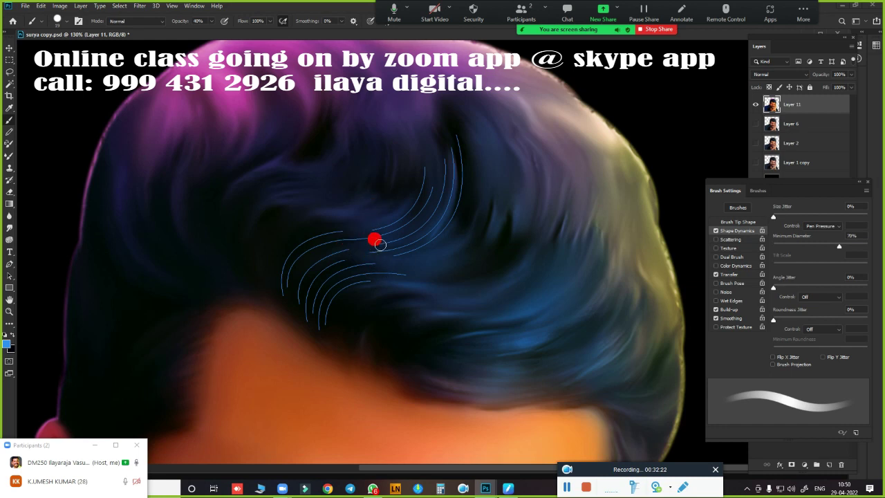
right_click(267, 170)
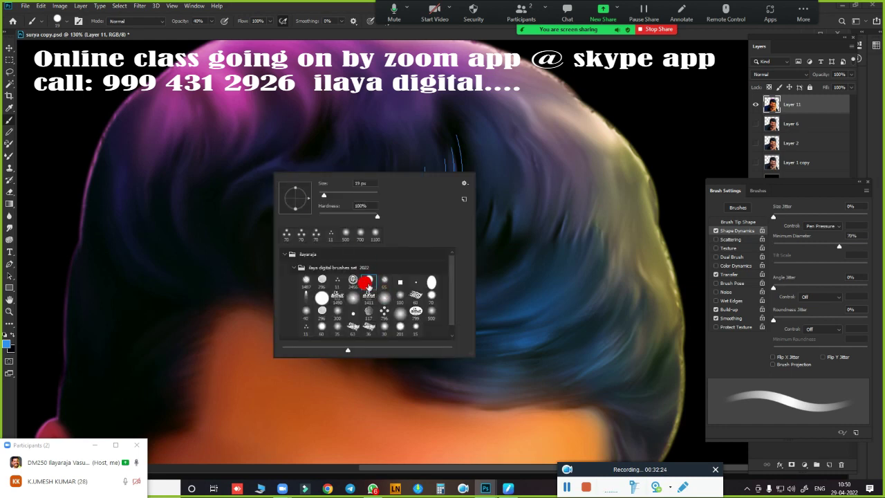
key(Escape)
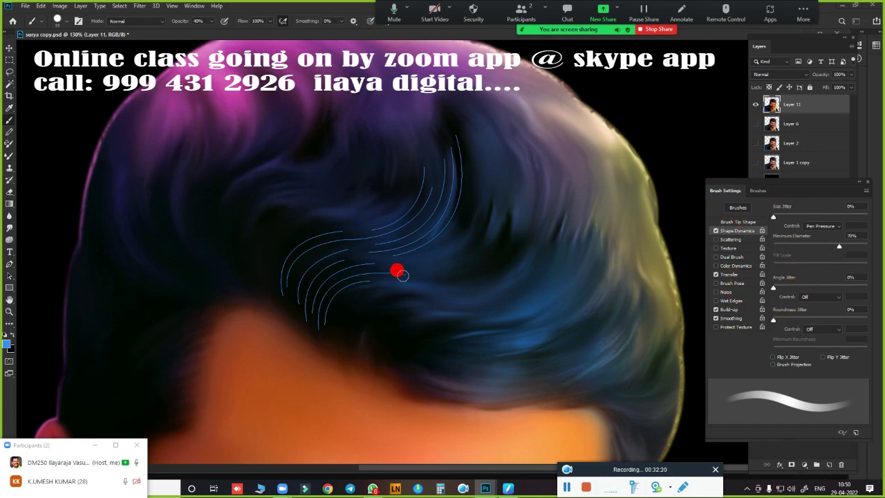
scroll(408, 262, up, 5)
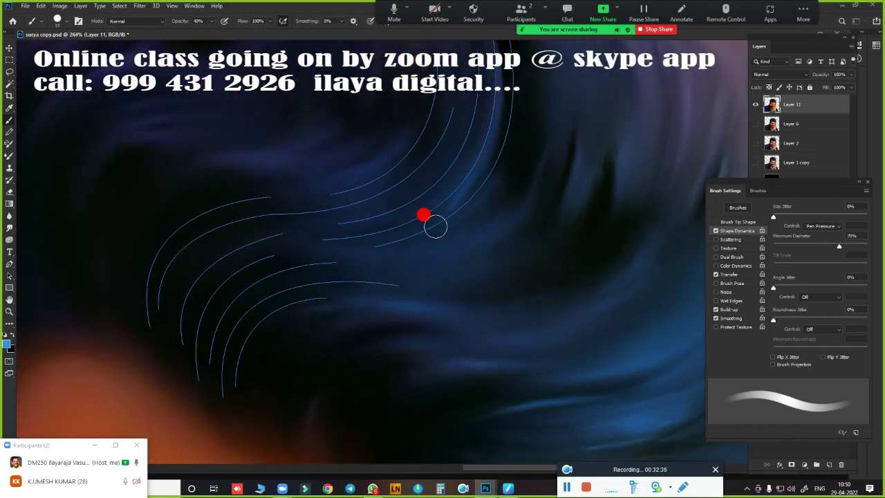
key(bracketleft)
key(bracketleft)
key(bracketleft)
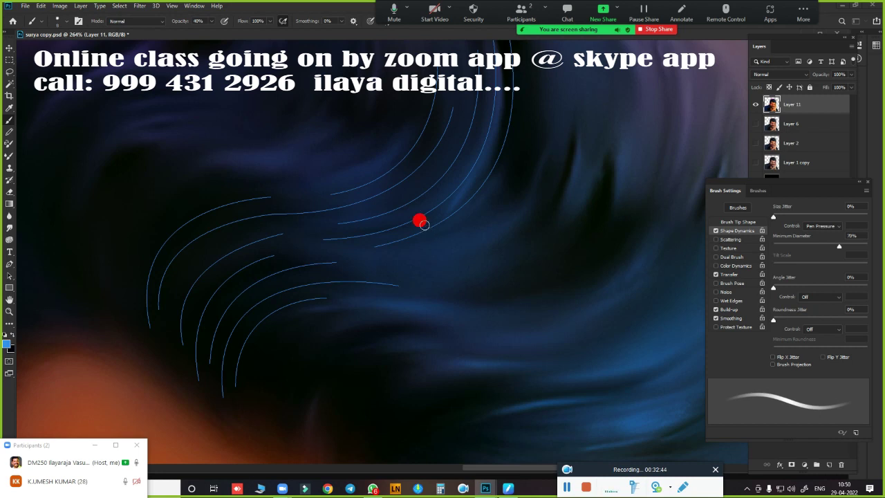
scroll(415, 256, down, 5)
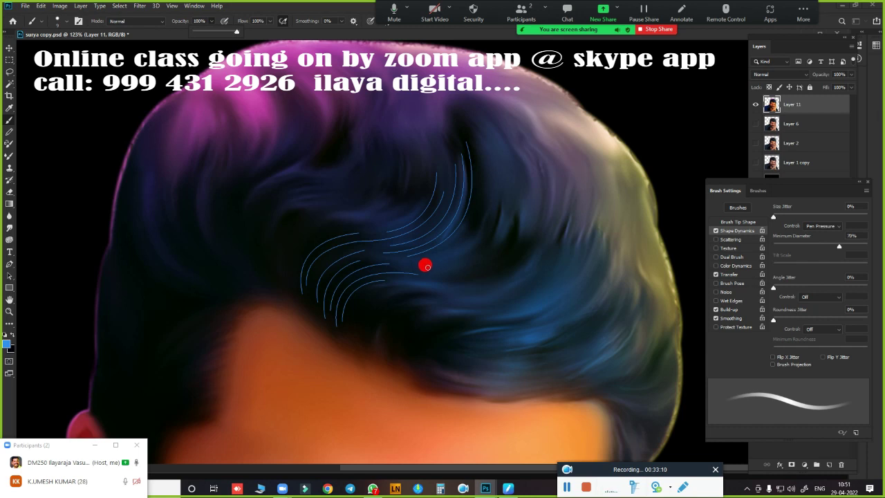
key(p)
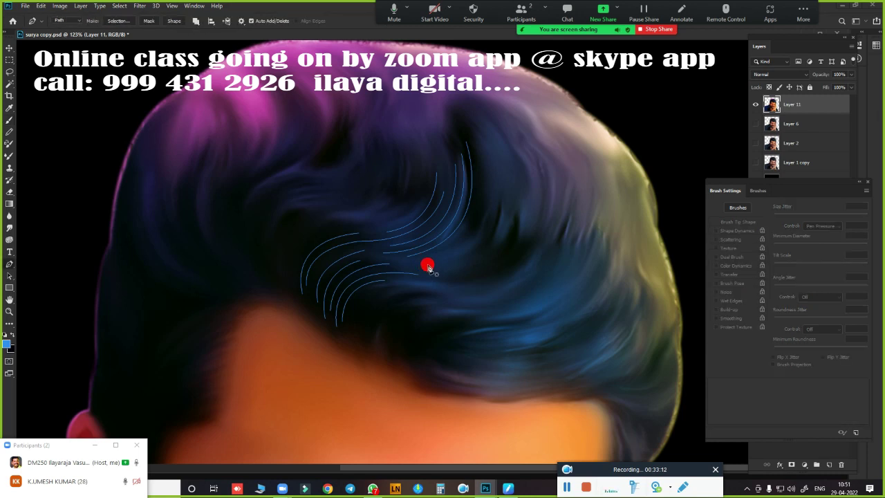
Step: Stroke the hair paths with the Brush tool and Simulate Pressure enabled
right_click(506, 159)
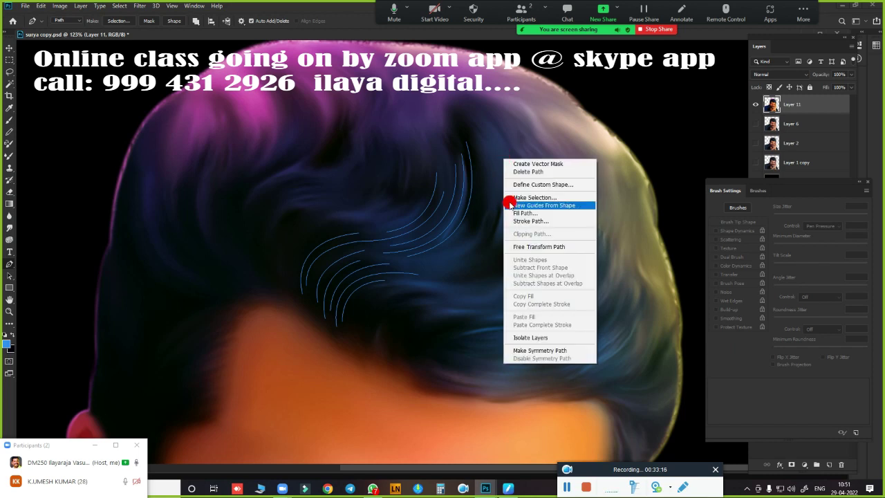
click(546, 221)
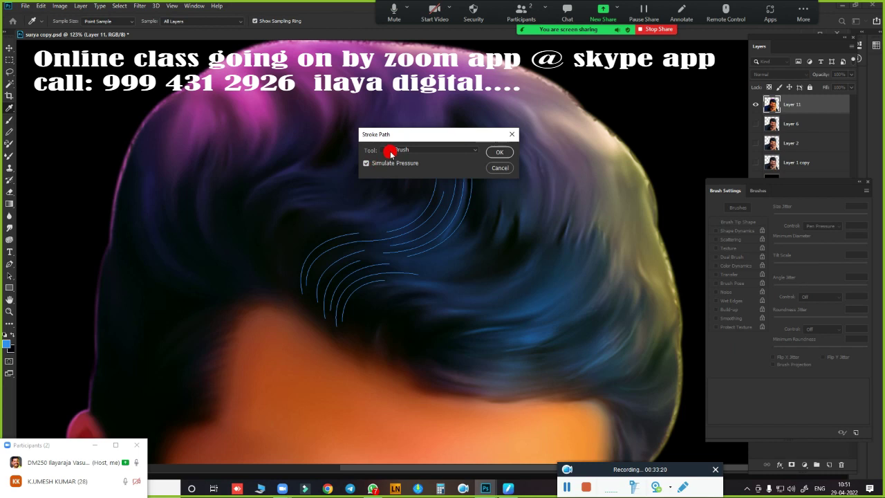
click(467, 155)
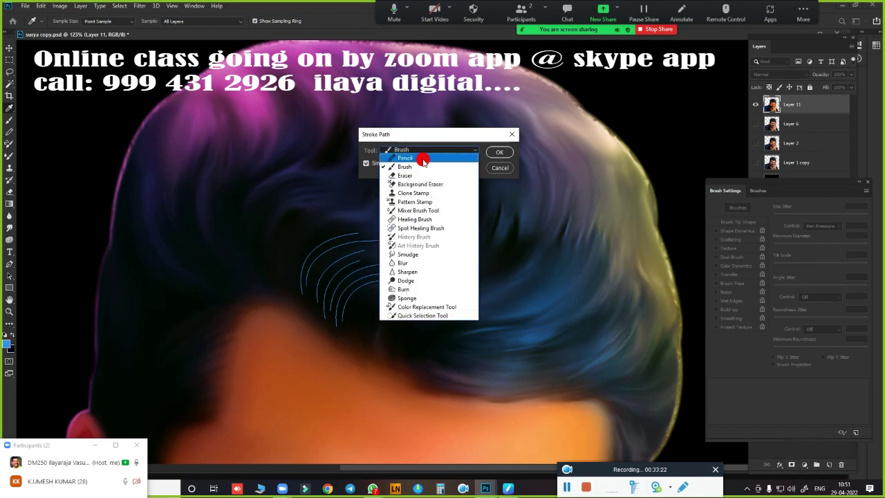
click(421, 155)
click(470, 150)
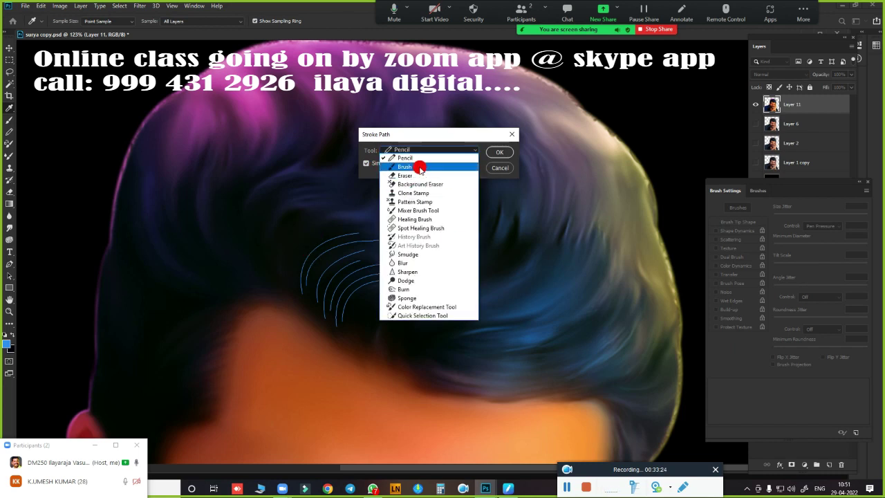
click(419, 166)
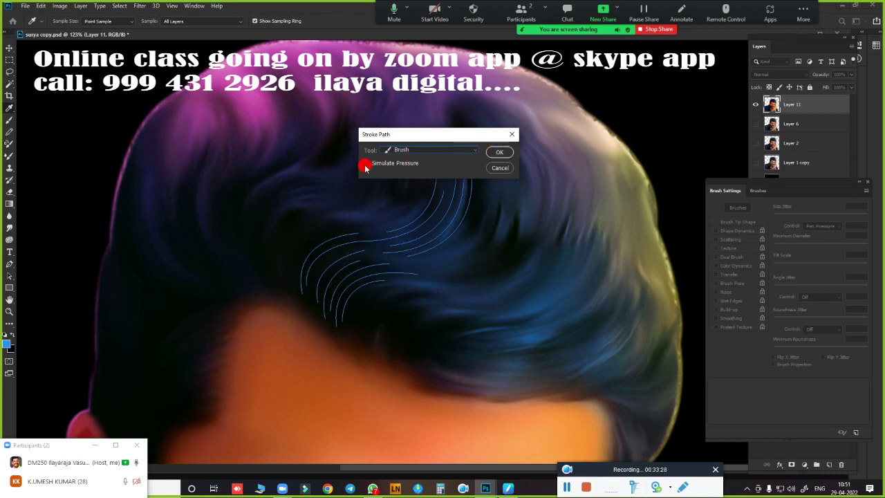
click(499, 154)
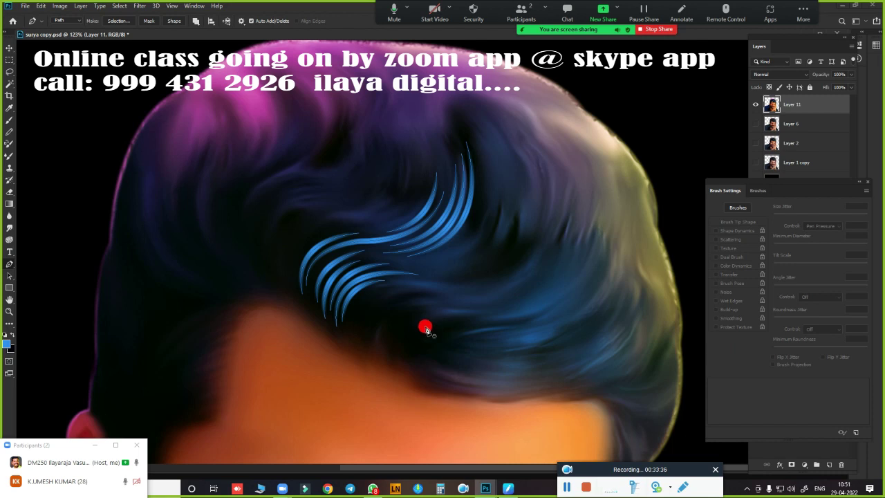
Step: Hide the path outlines and zoom in to inspect the blue stroked hair strands
key(ctrl+h)
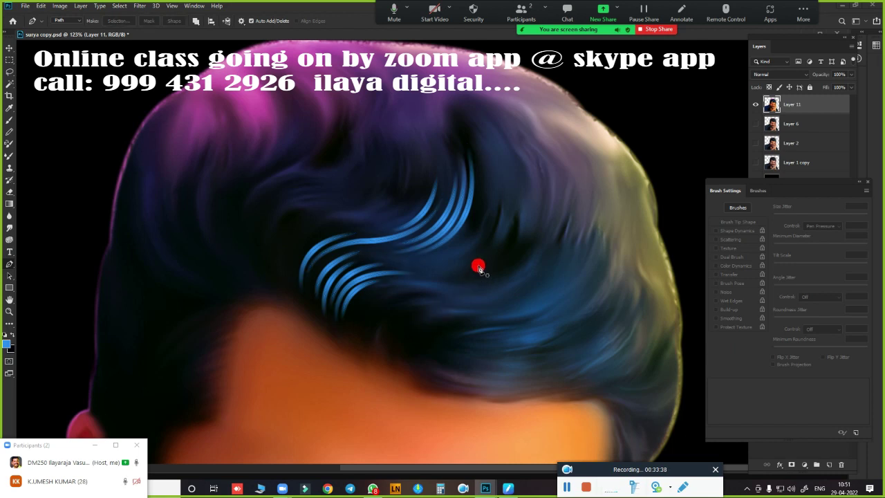
key(ctrl+0)
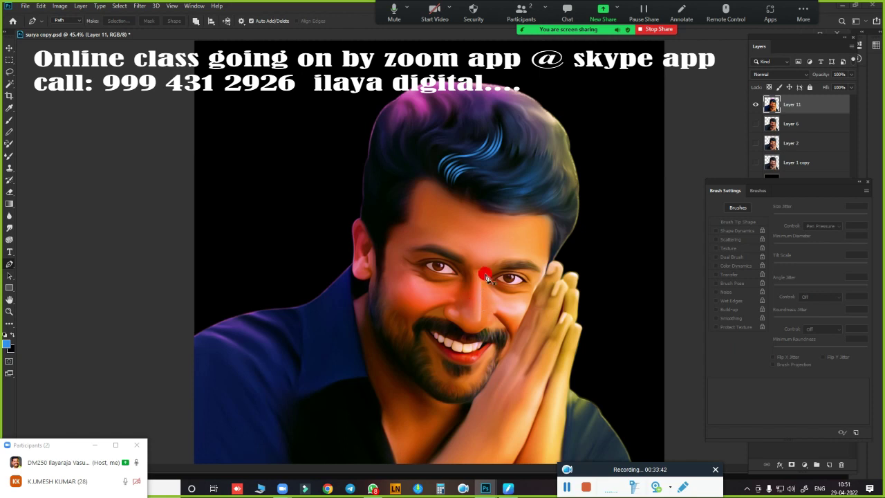
scroll(482, 207, up, 5)
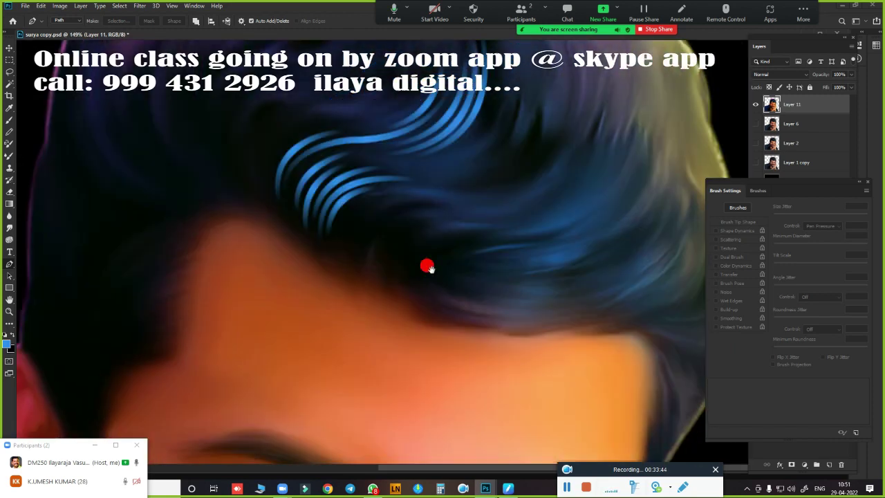
scroll(453, 249, down, 5)
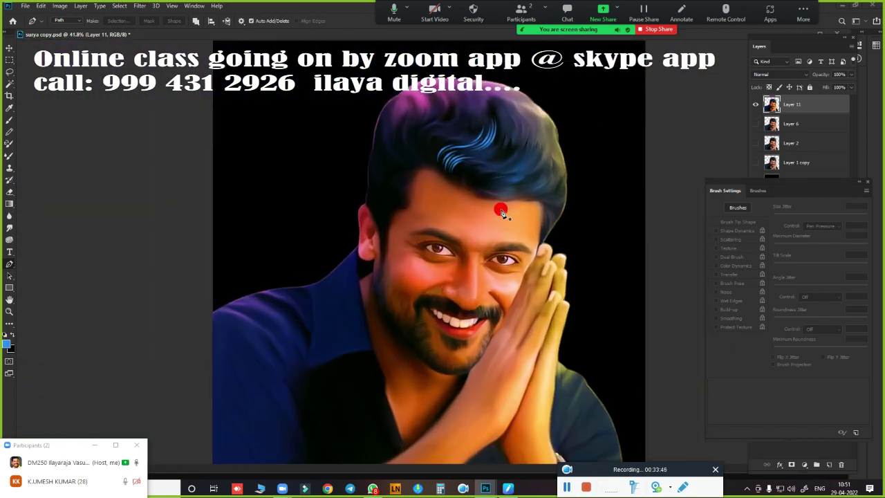
scroll(432, 197, up, 5)
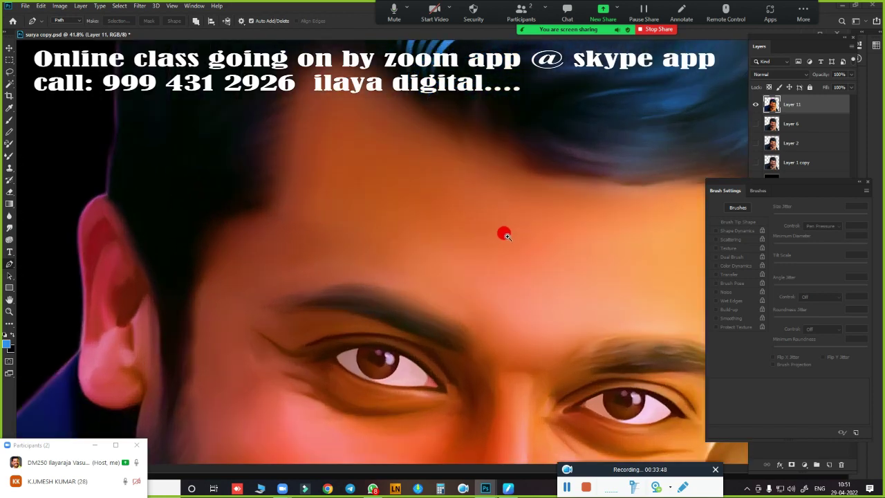
drag(504, 231, 361, 274)
scroll(357, 305, down, 4)
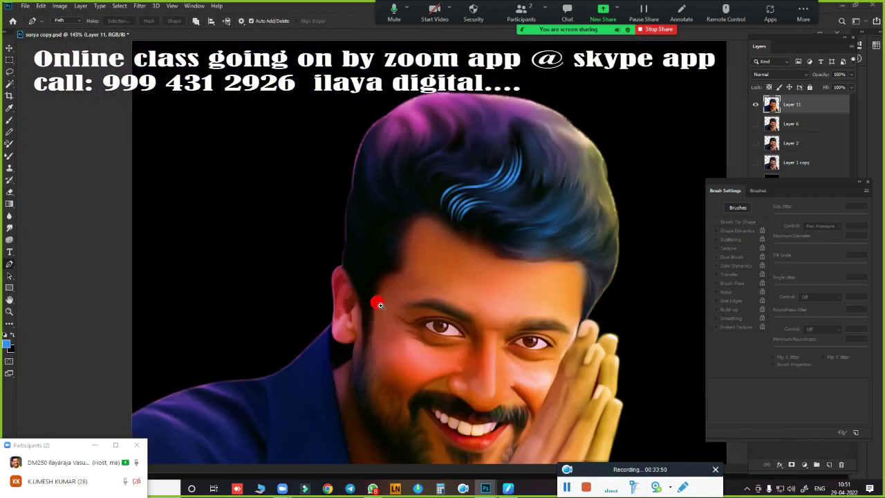
scroll(376, 305, up, 2)
scroll(458, 274, up, 4)
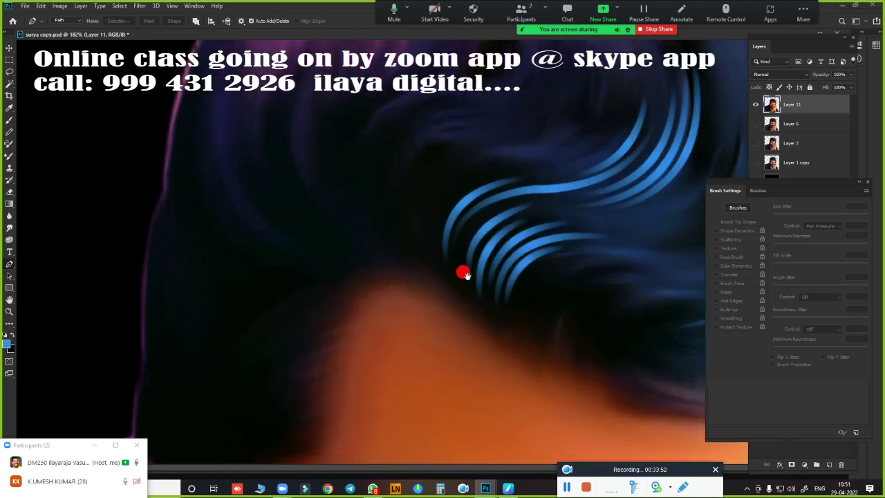
mouse_move(462, 271)
mouse_down()
mouse_move(434, 366)
mouse_move(367, 247)
mouse_move(381, 240)
mouse_up()
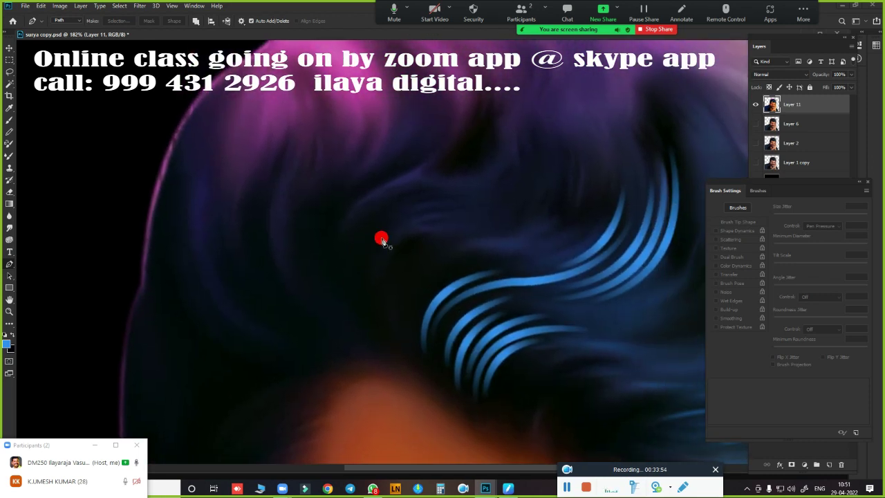
Step: Zoom back out to the portrait and undo the path stroke with Ctrl+Z
scroll(559, 302, down, 3)
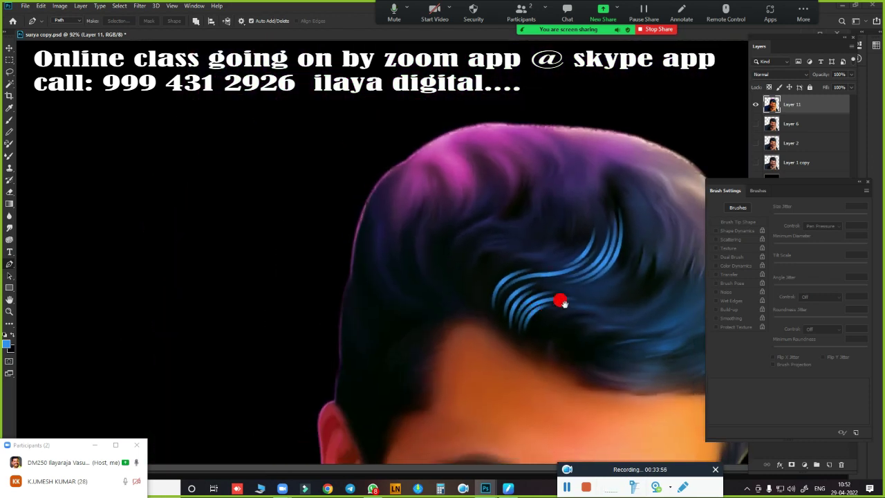
scroll(452, 178, down, 2)
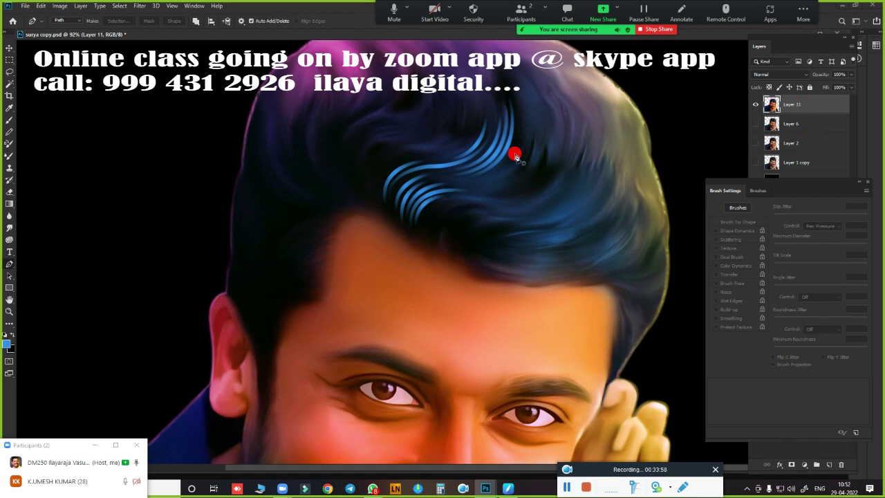
scroll(463, 253, down, 1)
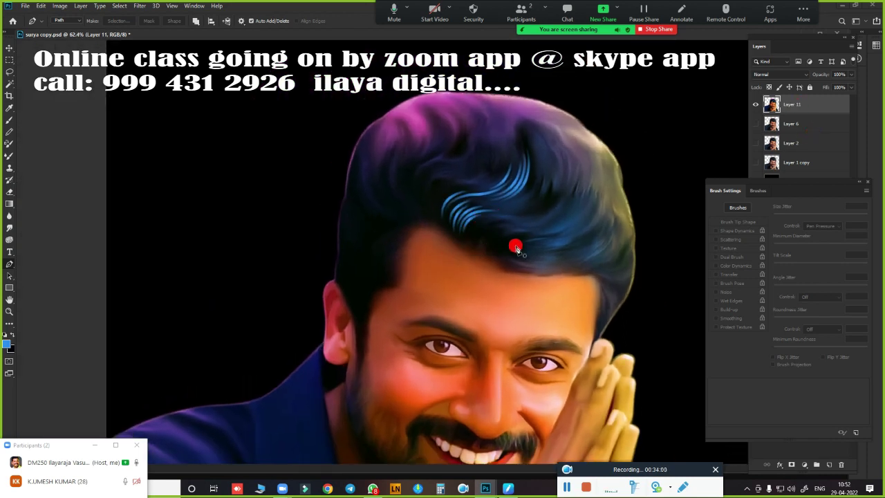
scroll(516, 244, down, 1)
scroll(484, 173, up, 2)
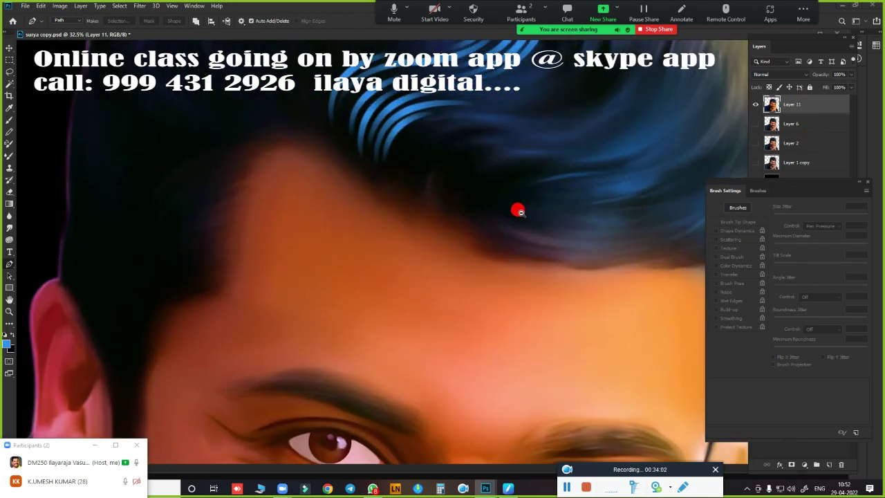
scroll(510, 179, up, 1)
scroll(510, 178, down, 1)
scroll(484, 182, down, 1)
scroll(544, 187, down, 1)
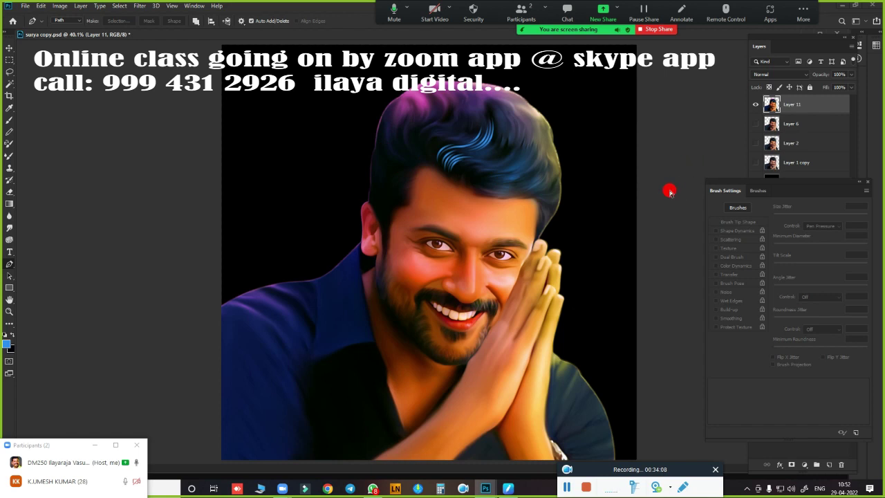
key(ctrl+z)
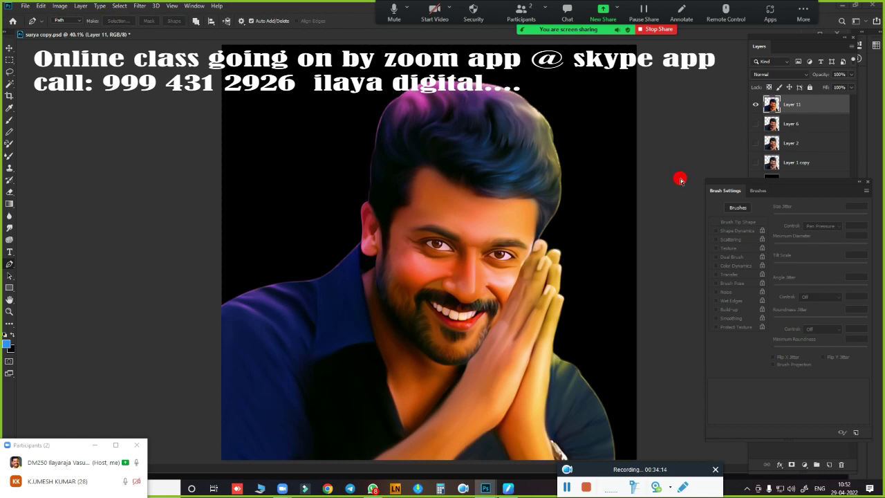
Step: Add a new empty layer above Layer 11 and zoom in on the hair
click(830, 465)
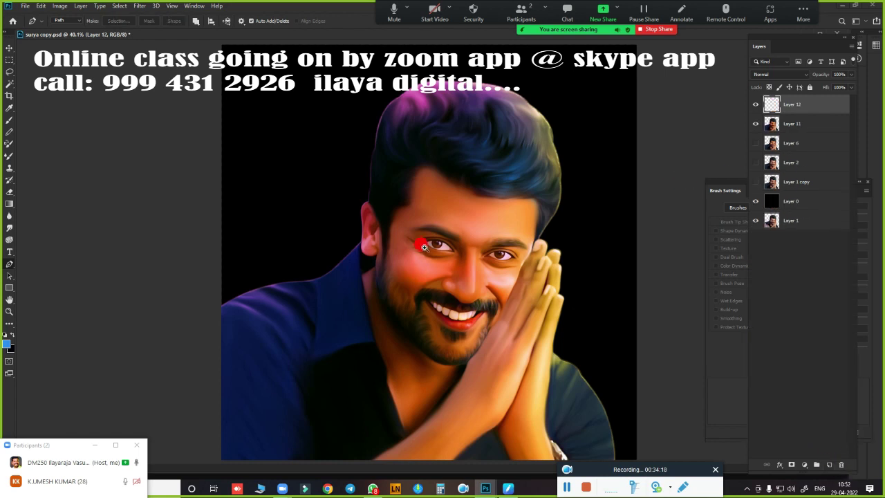
scroll(424, 247, up, 3)
scroll(439, 261, up, 1)
scroll(439, 261, up, 3)
scroll(415, 296, up, 1)
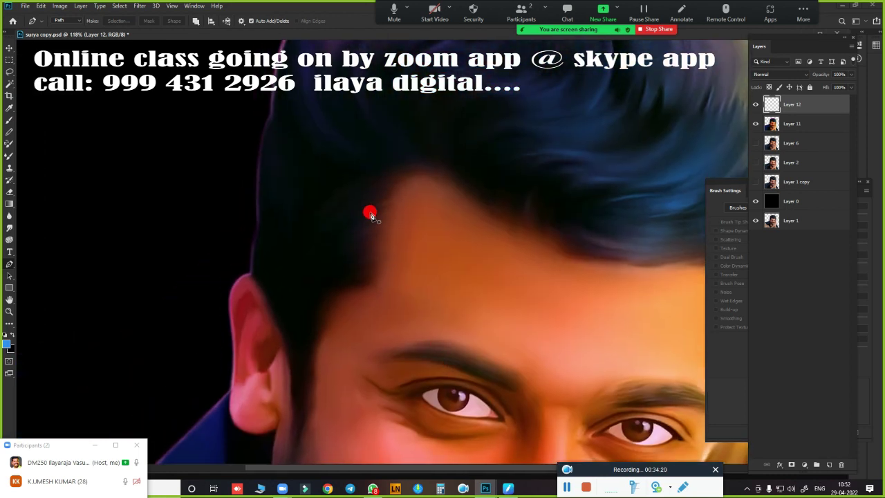
scroll(371, 216, up, 1)
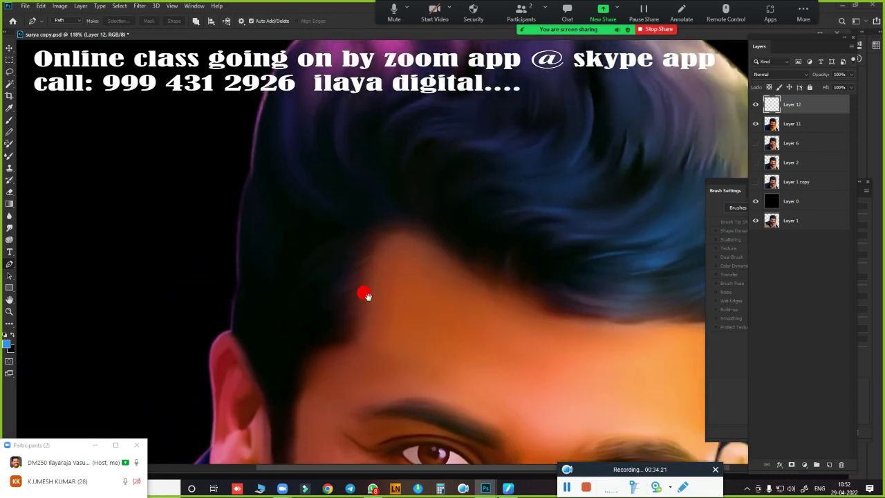
Step: Draw five curved strand paths from the hairline down toward the ear and sideburn
click(353, 230)
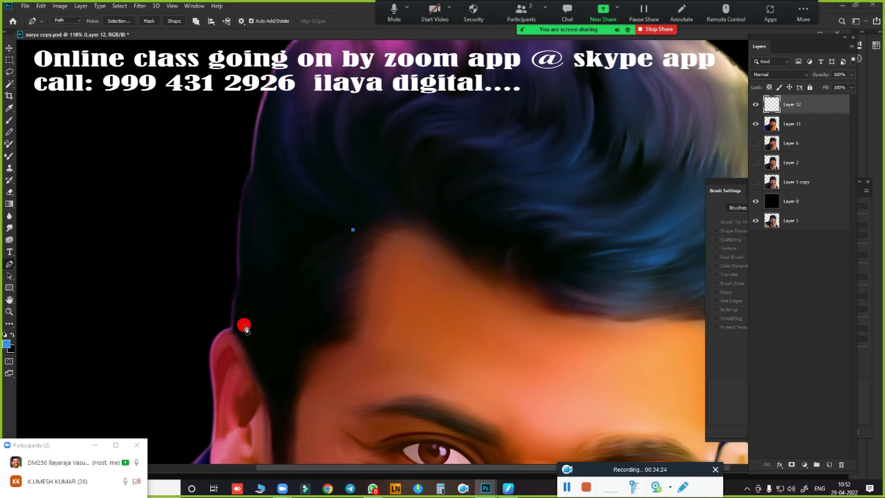
drag(244, 326, 245, 401)
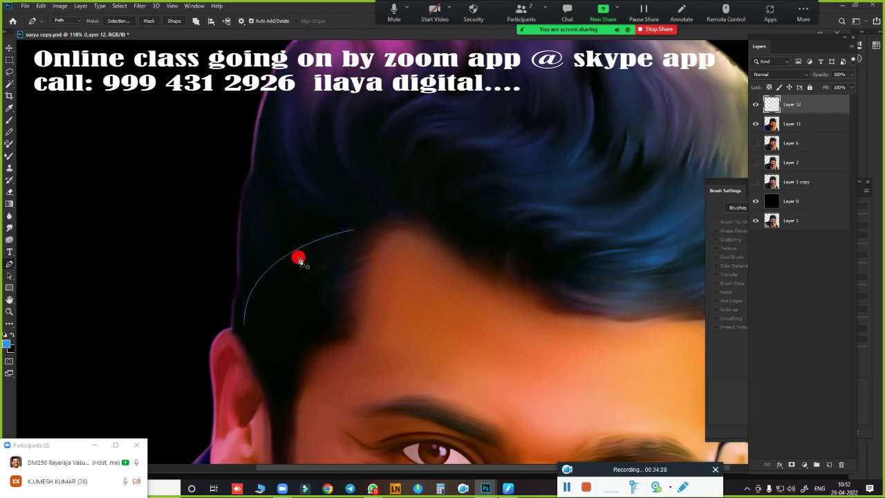
ctrl+click(320, 228)
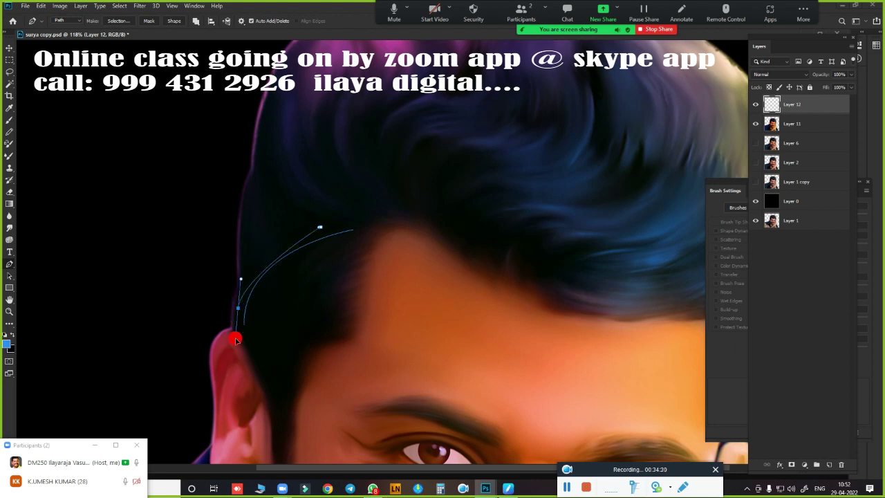
drag(243, 323, 226, 373)
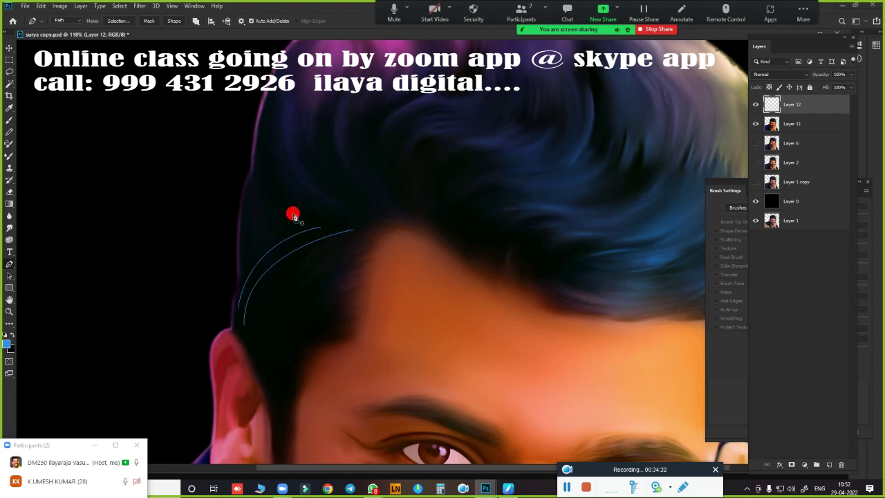
click(294, 212)
drag(239, 281, 234, 332)
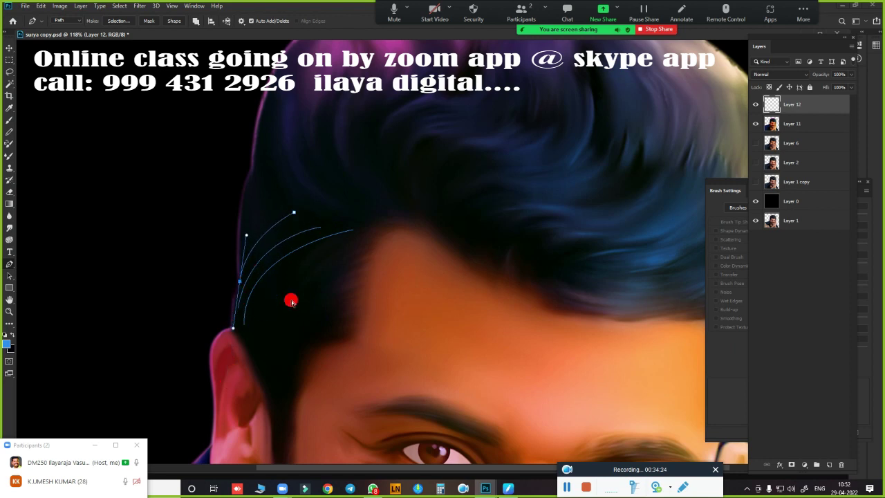
ctrl+click(288, 203)
drag(241, 250, 234, 289)
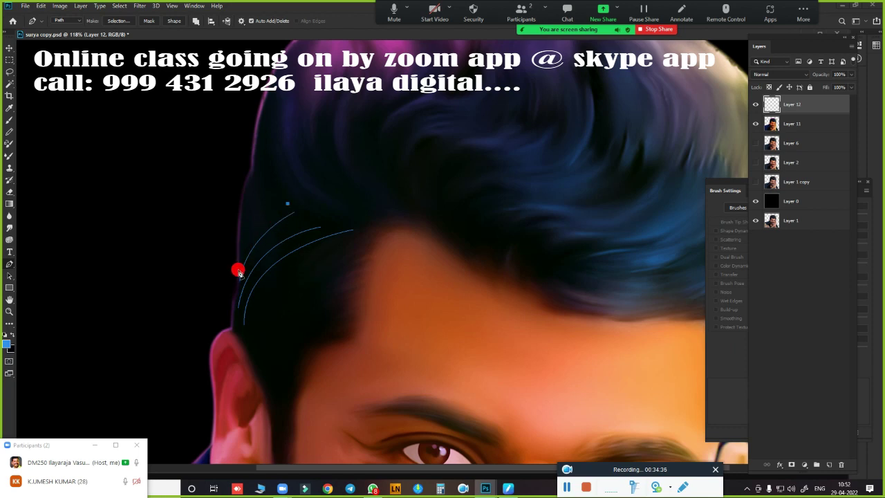
ctrl+click(315, 263)
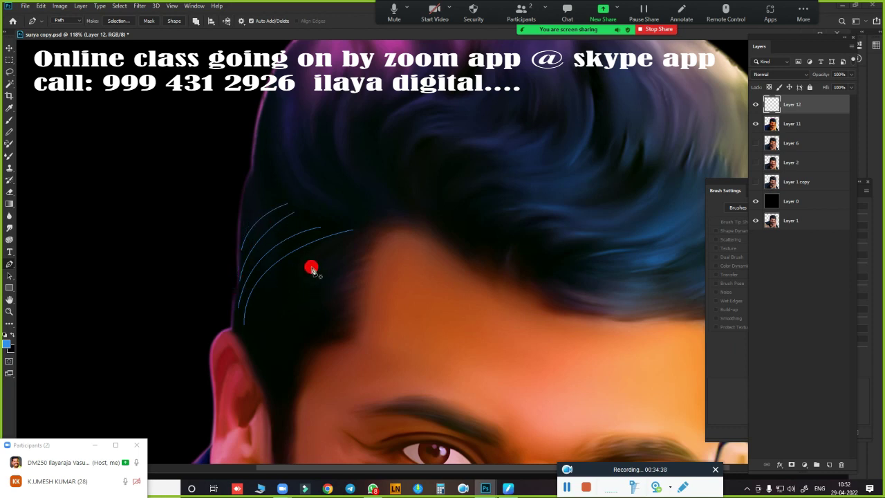
click(315, 263)
drag(251, 355, 256, 400)
ctrl+click(256, 405)
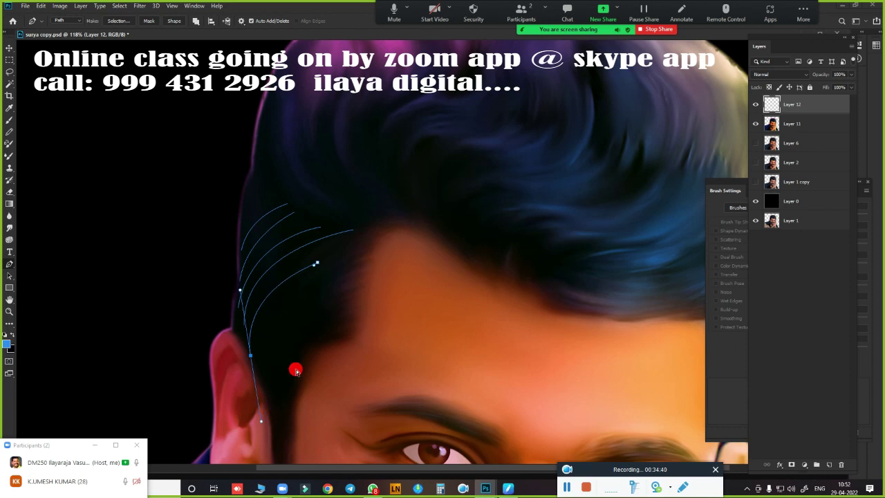
Step: Reshape a strand curve near the ear and add another strand toward the forehead
ctrl+click(258, 298)
drag(259, 302, 242, 340)
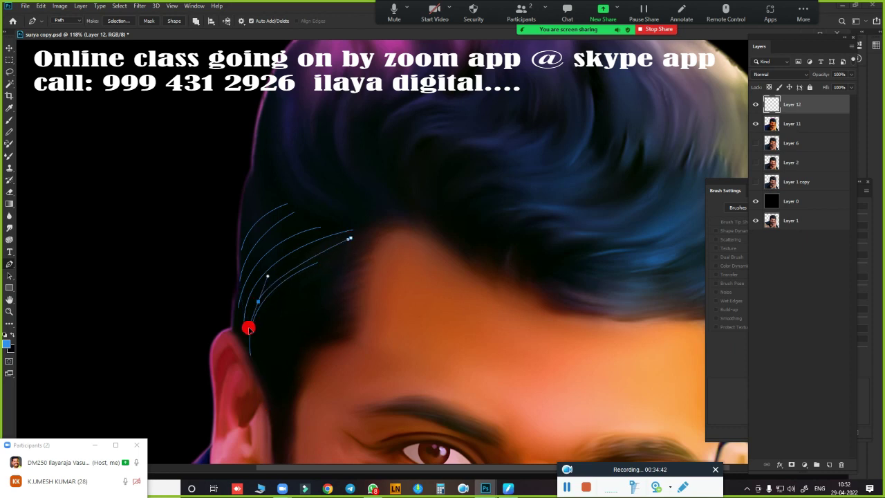
ctrl+click(296, 318)
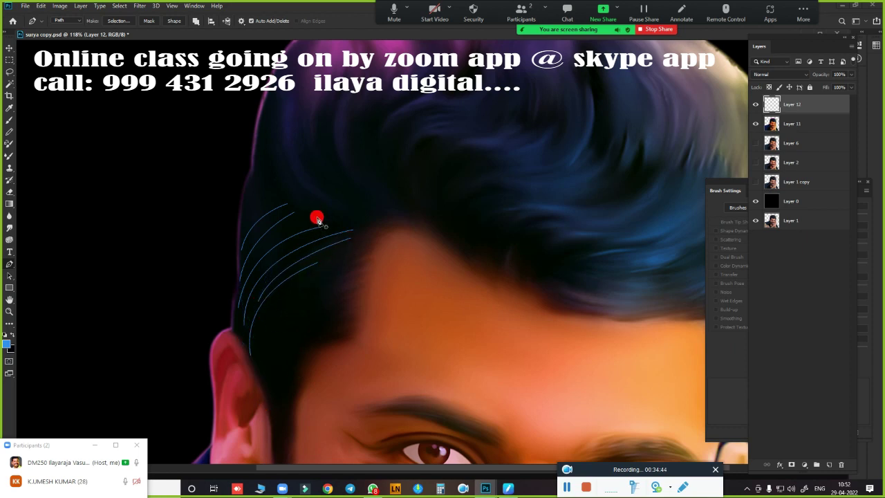
ctrl+click(317, 219)
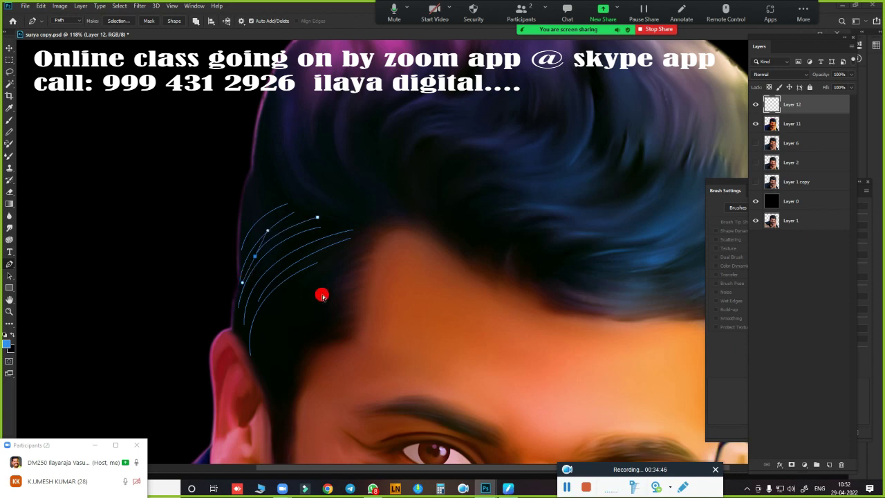
click(348, 254)
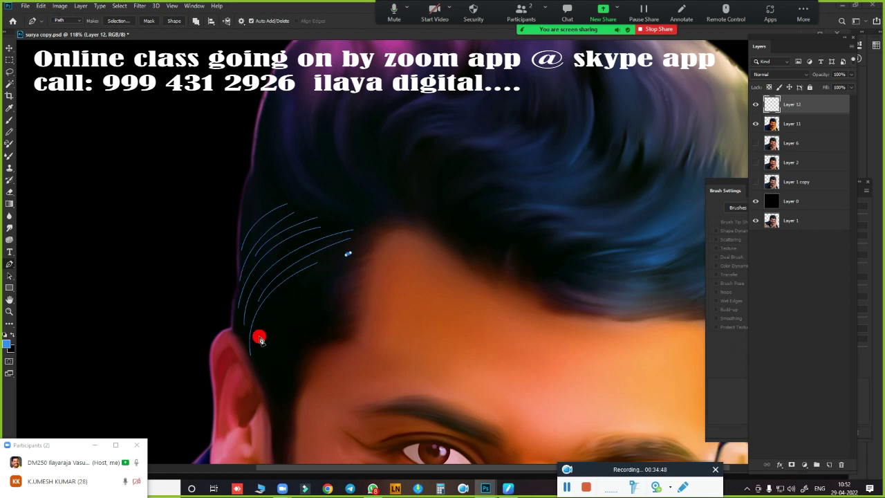
drag(260, 339, 257, 376)
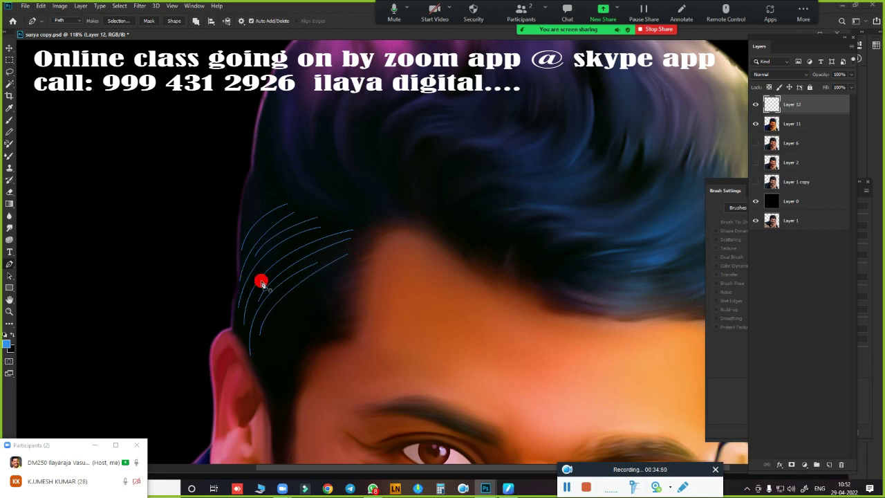
Step: Fit the portrait in the window and draw a strand down from the hair top
key(ctrl+0)
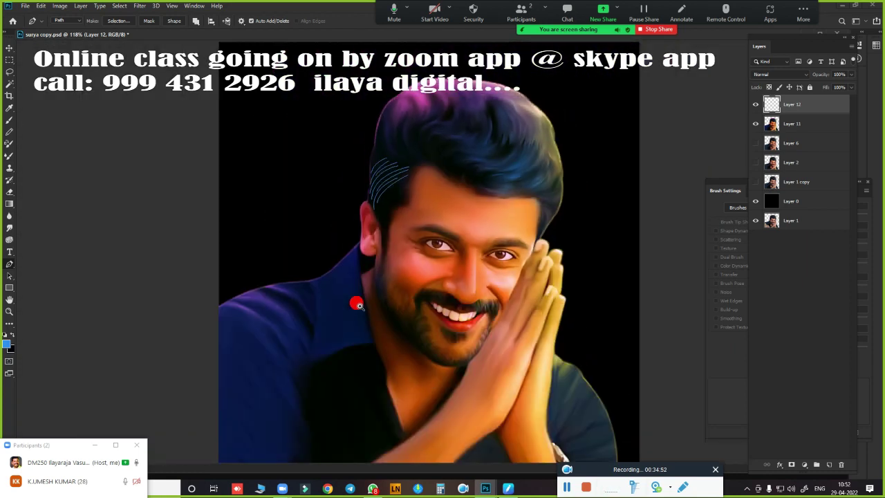
scroll(373, 305, up, 5)
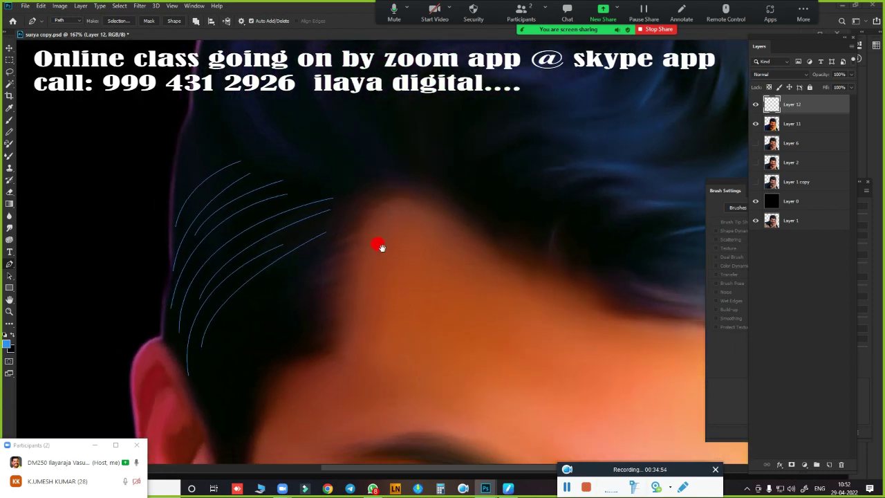
drag(379, 246, 367, 389)
scroll(389, 360, down, 2)
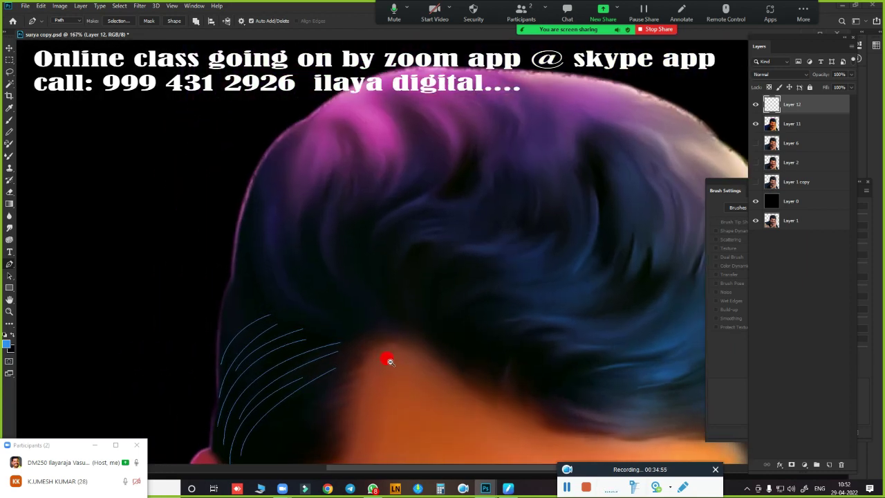
click(332, 166)
mouse_move(349, 309)
mouse_down()
mouse_move(393, 332)
mouse_move(419, 369)
mouse_up()
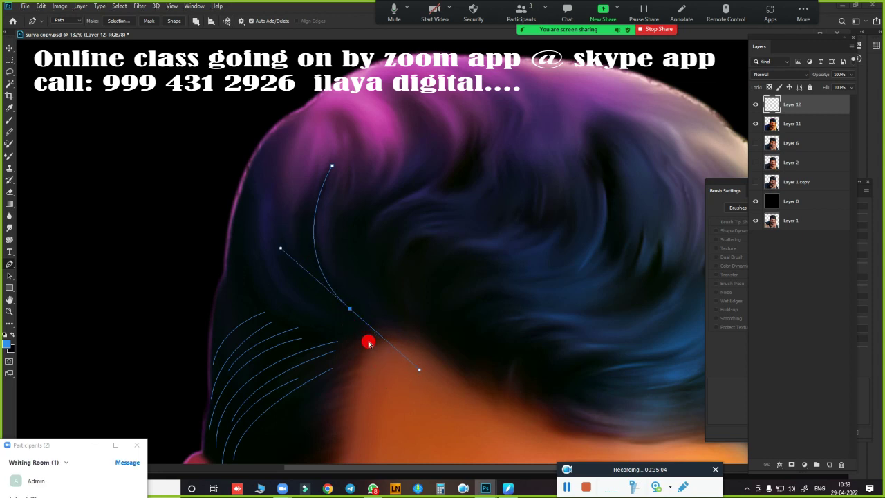
key(Escape)
Step: Draw four more curved strands through the upper-left hair, finishing each path separately
click(305, 205)
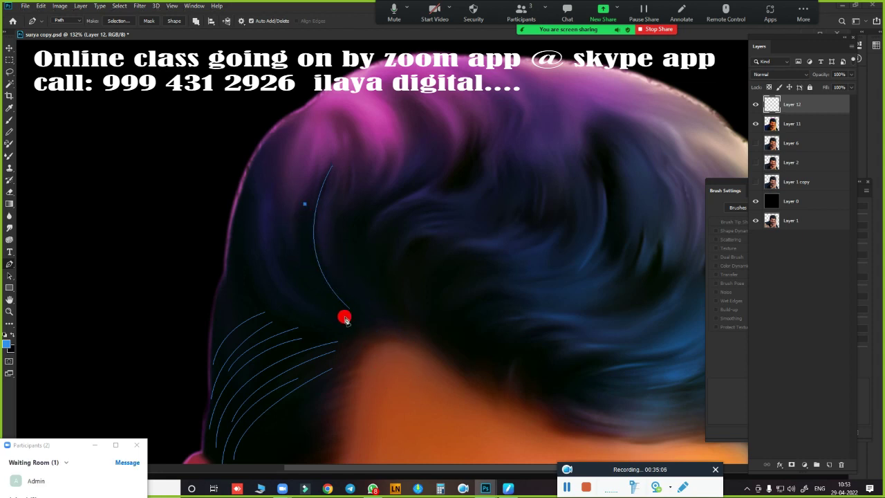
drag(354, 319, 435, 359)
key(Escape)
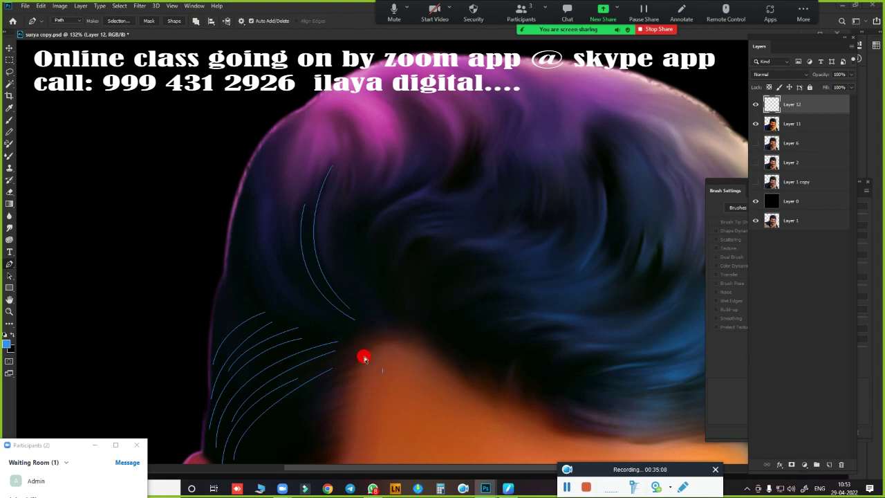
click(266, 193)
drag(331, 323, 424, 360)
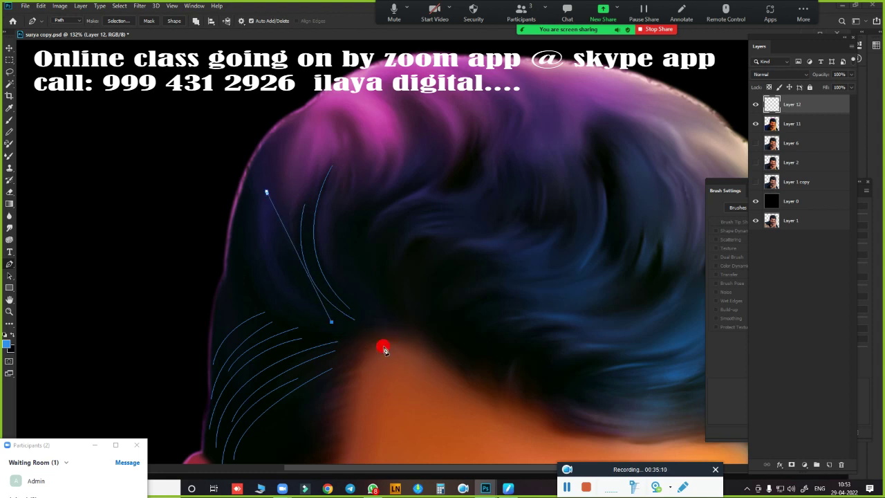
key(Escape)
click(285, 240)
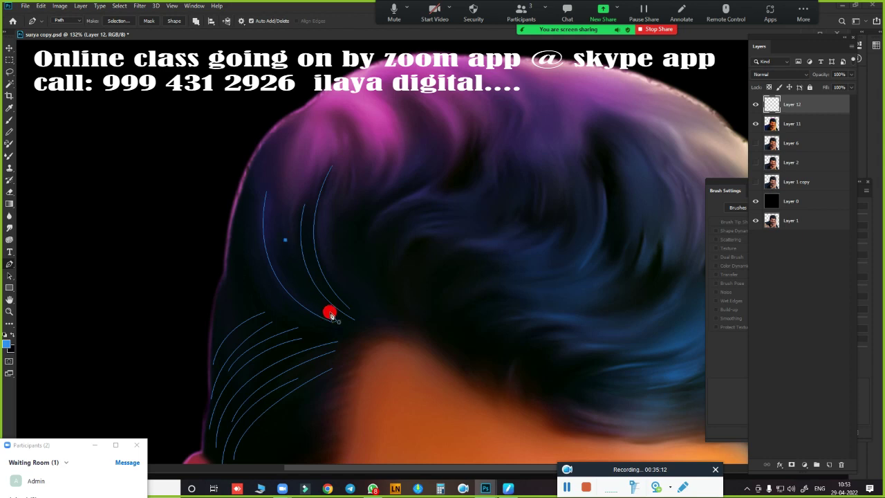
drag(353, 324, 415, 344)
key(Escape)
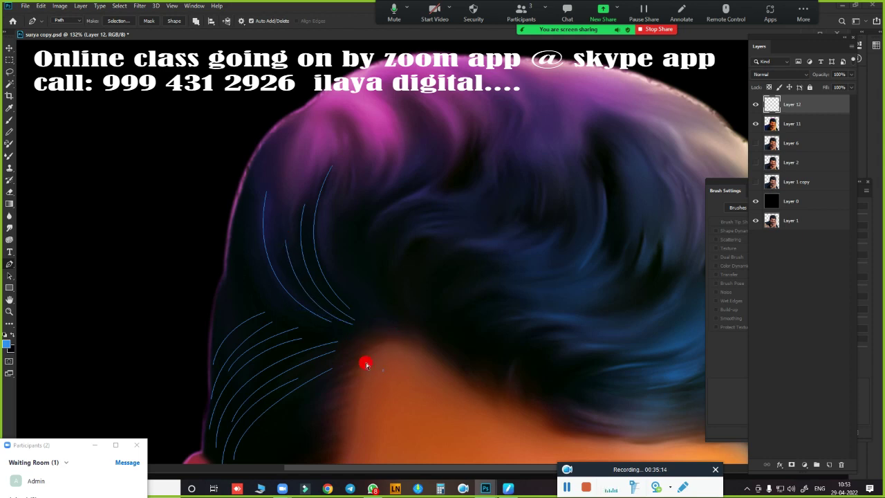
click(246, 232)
drag(318, 327, 394, 355)
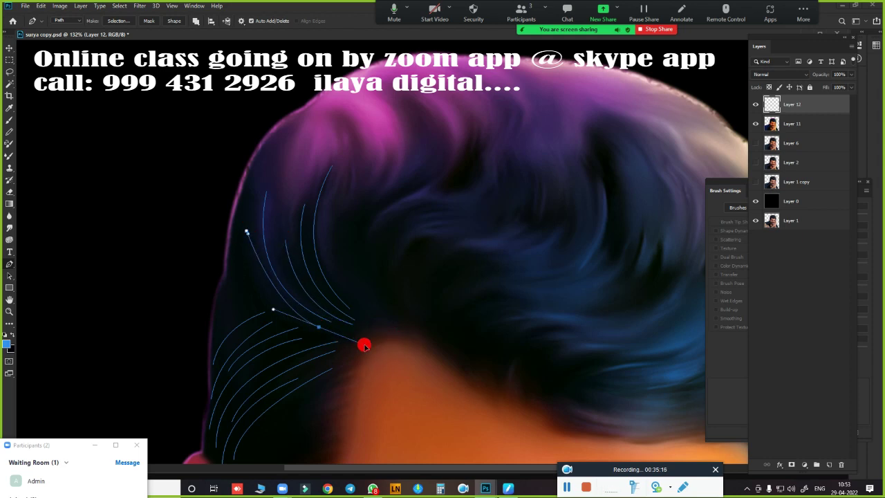
key(Escape)
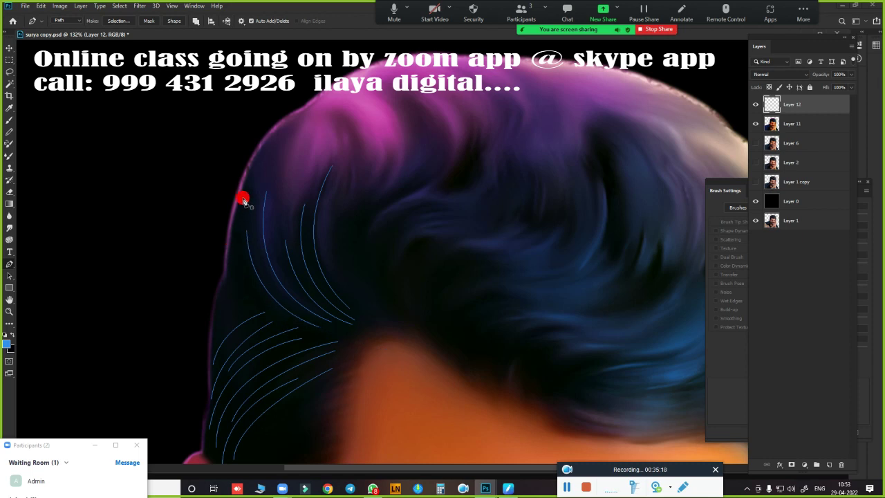
Step: Add four more strands across the top of the hair curving toward the forehead
drag(255, 302, 298, 339)
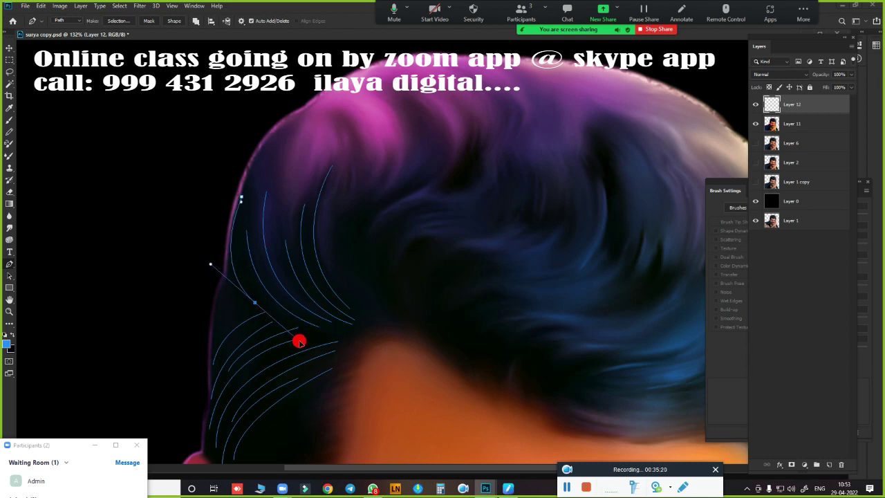
click(343, 118)
drag(345, 214, 323, 268)
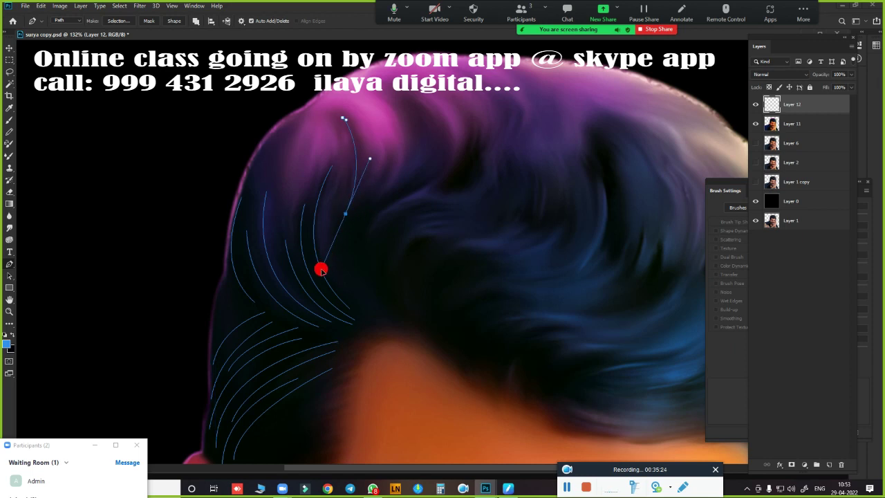
click(340, 190)
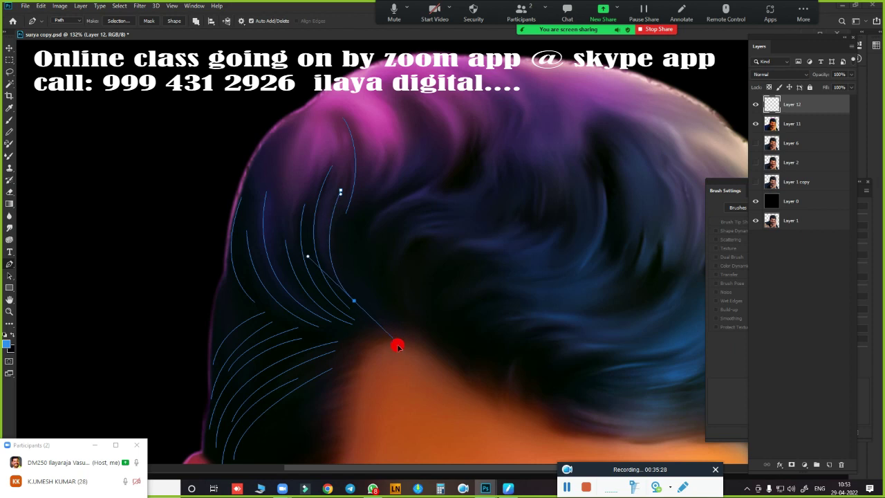
key(Escape)
click(422, 199)
drag(366, 259, 380, 312)
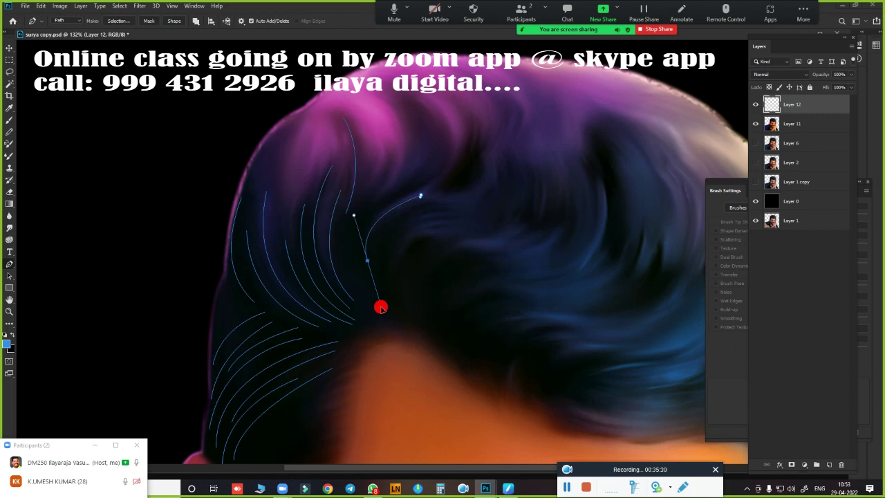
key(Escape)
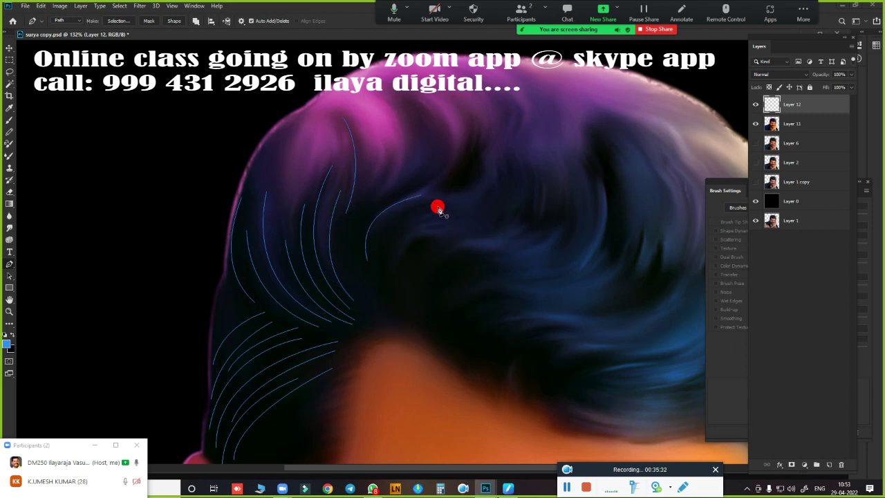
click(438, 207)
mouse_move(384, 315)
mouse_down()
mouse_move(418, 412)
mouse_move(429, 391)
mouse_up()
key(Escape)
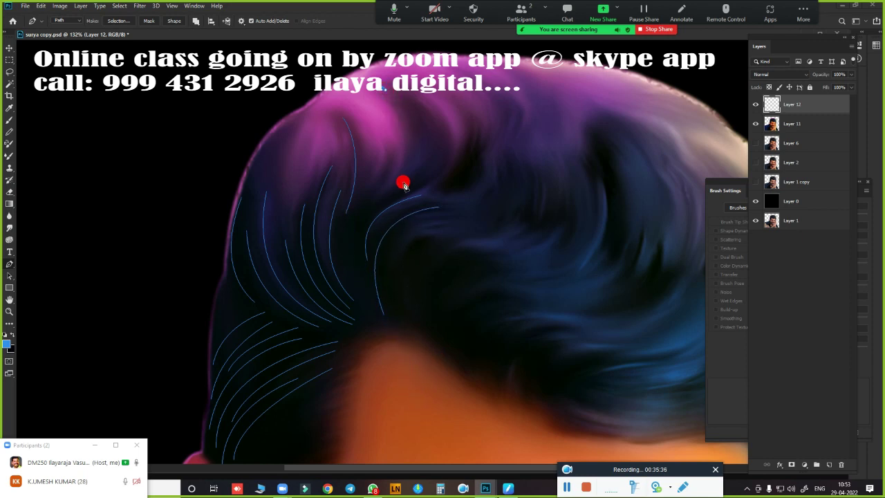
Step: Draw a final multi-point strand from the pink hair top down to the hairline
drag(391, 191, 361, 243)
click(395, 105)
drag(374, 201, 339, 269)
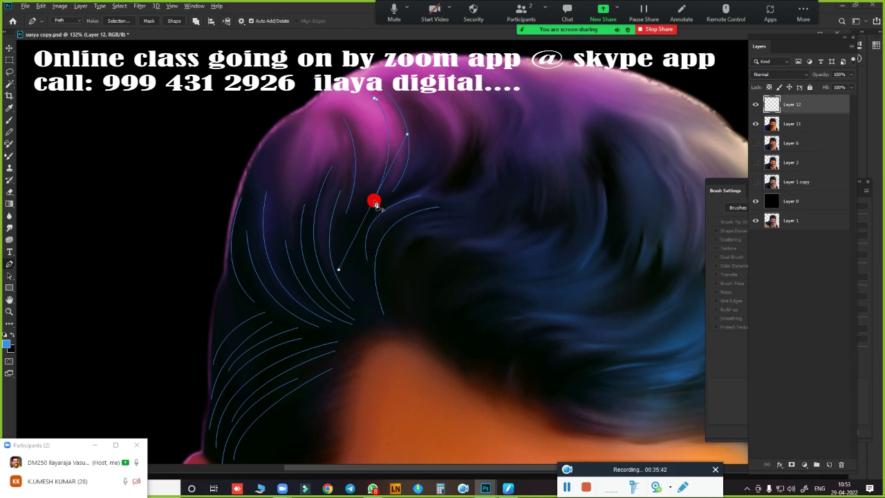
drag(369, 309, 405, 357)
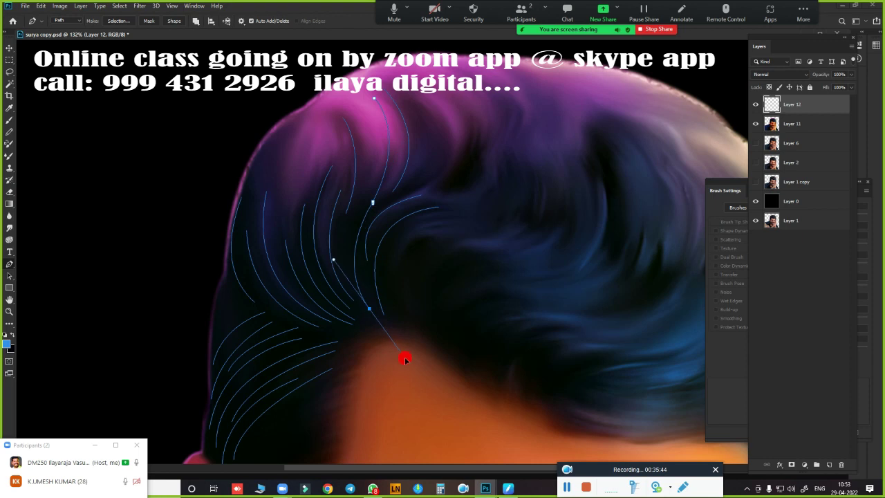
key(Return)
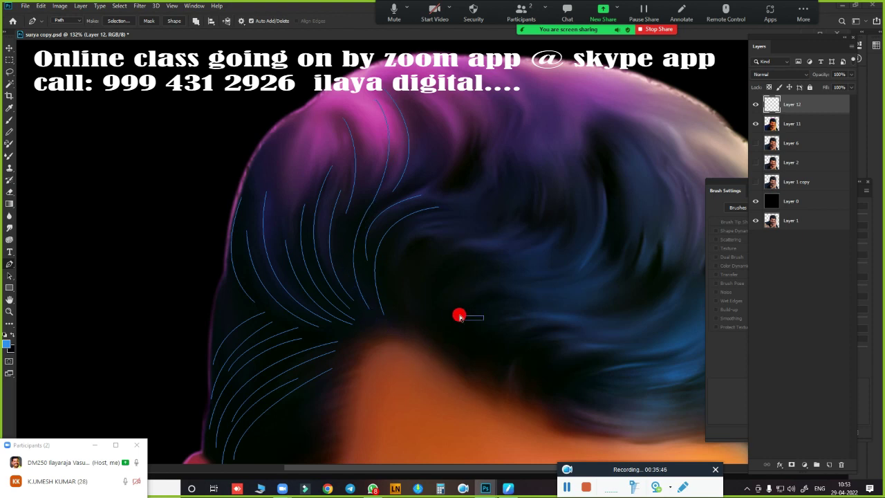
scroll(475, 307, down, 3)
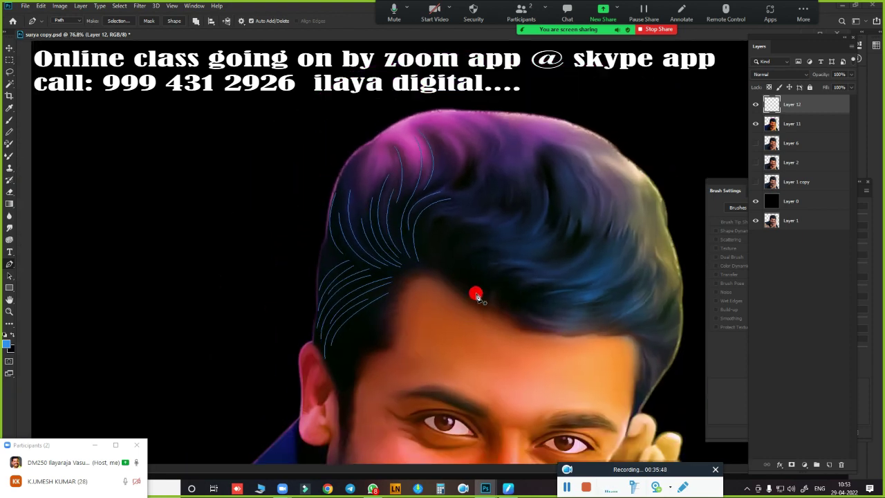
Step: Stroke the strand paths with the Brush and Simulate Pressure for tapered blue strands on Layer 12
scroll(446, 268, up, 1)
key(b)
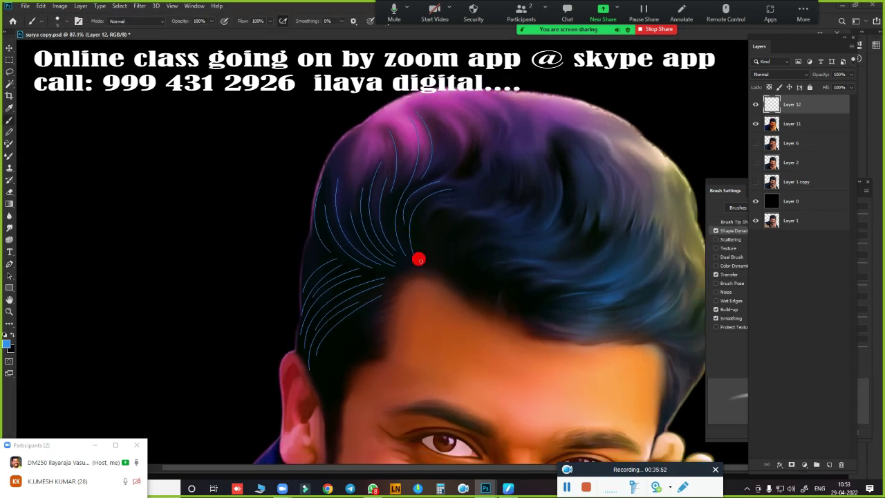
key(p)
right_click(470, 198)
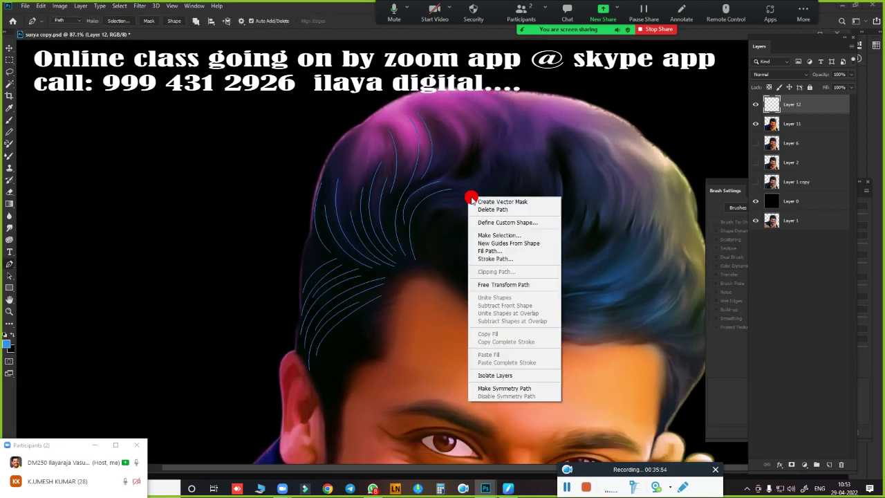
click(516, 259)
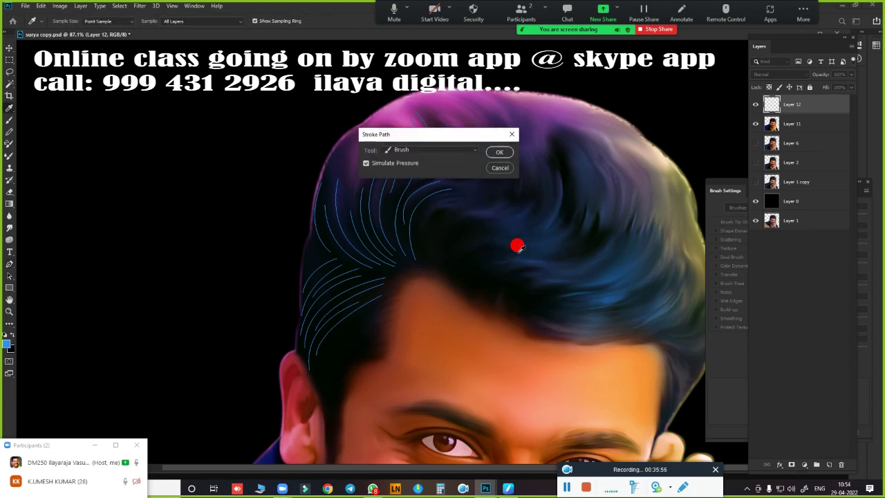
click(496, 151)
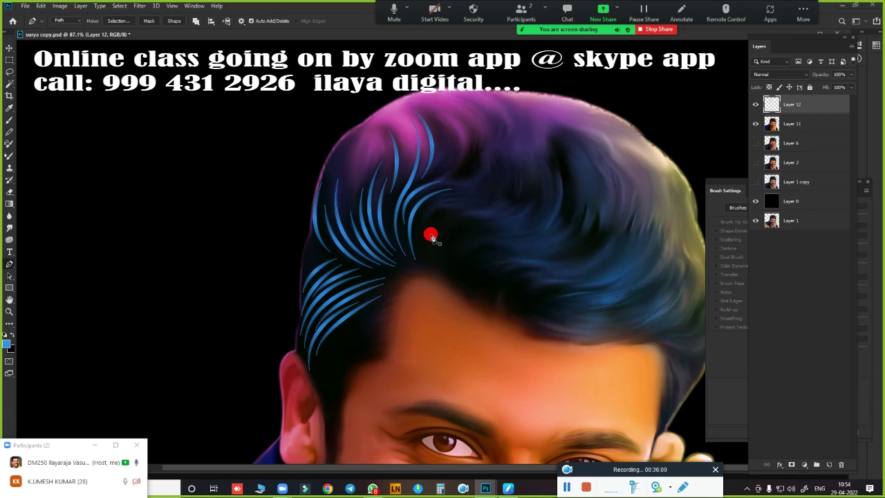
key(ctrl+minus)
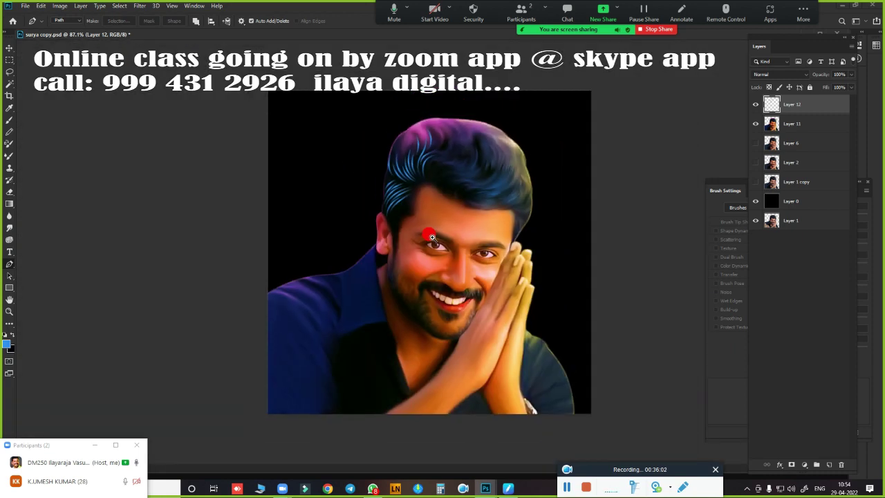
scroll(449, 184, up, 3)
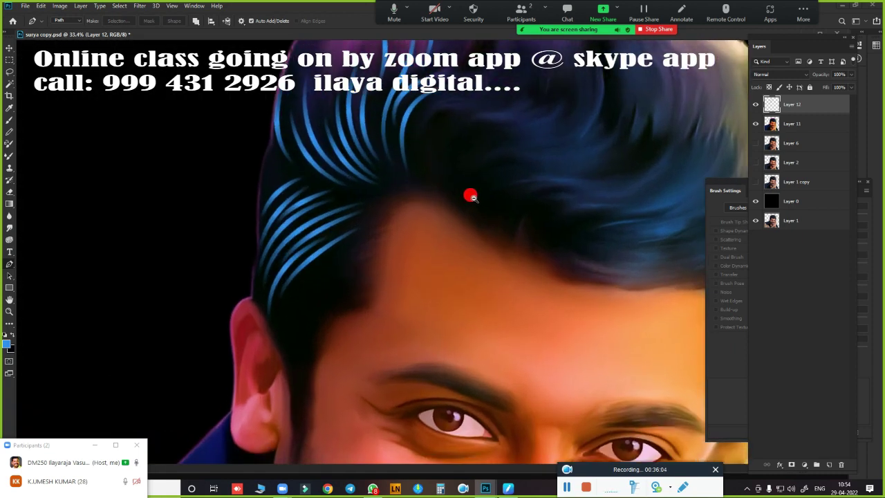
scroll(470, 196, down, 3)
scroll(405, 227, down, 2)
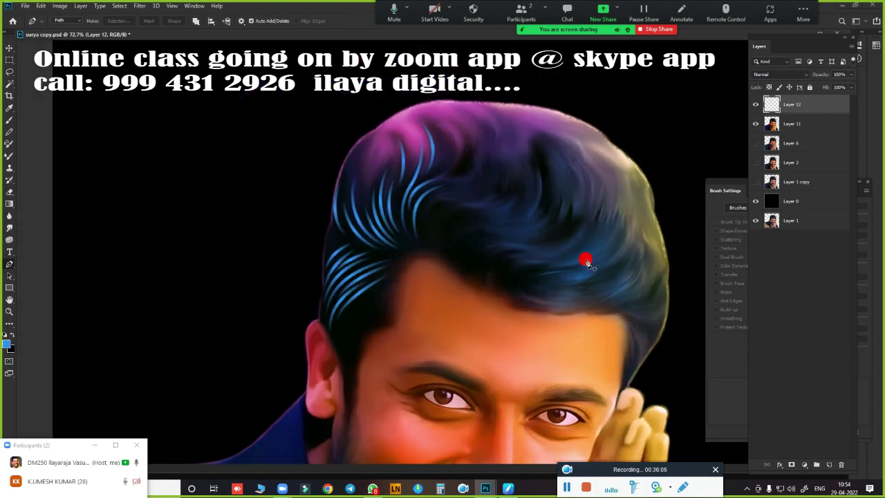
scroll(442, 208, up, 2)
scroll(457, 207, up, 2)
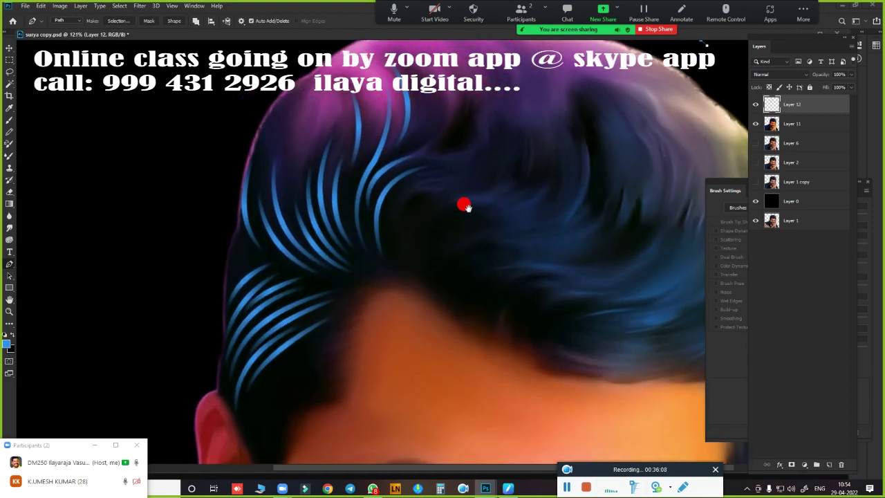
drag(463, 205, 417, 221)
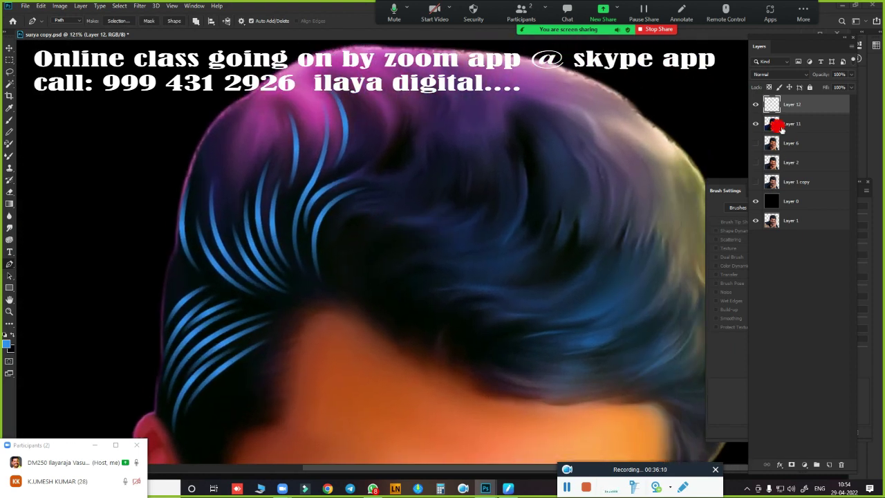
click(755, 103)
click(755, 104)
Step: Shift Layer 12's strand hue to +80 in Hue/Saturation, turning them pink-purple
key(i)
key(ctrl+u)
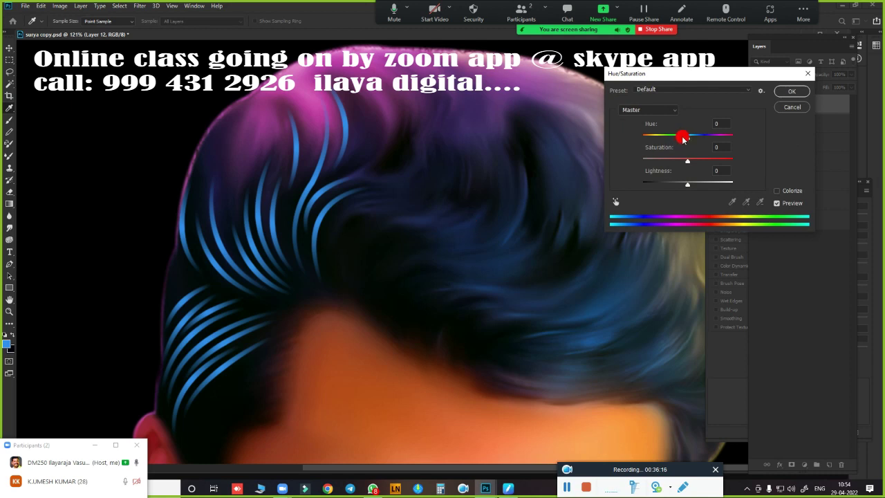
drag(686, 139, 641, 148)
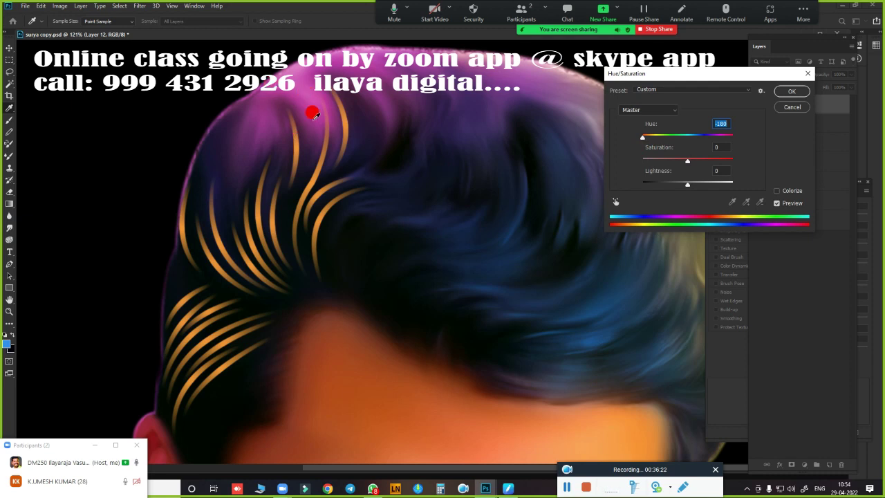
key(ctrl+minus)
key(ctrl+minus)
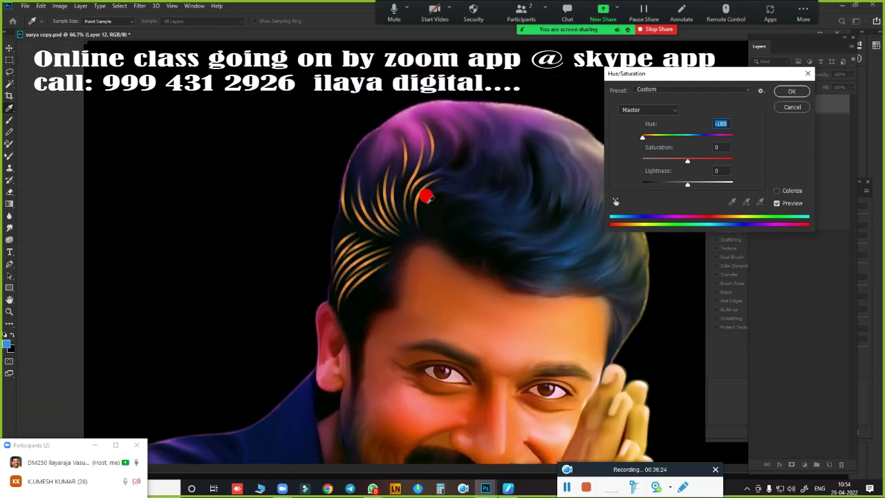
drag(484, 269, 419, 229)
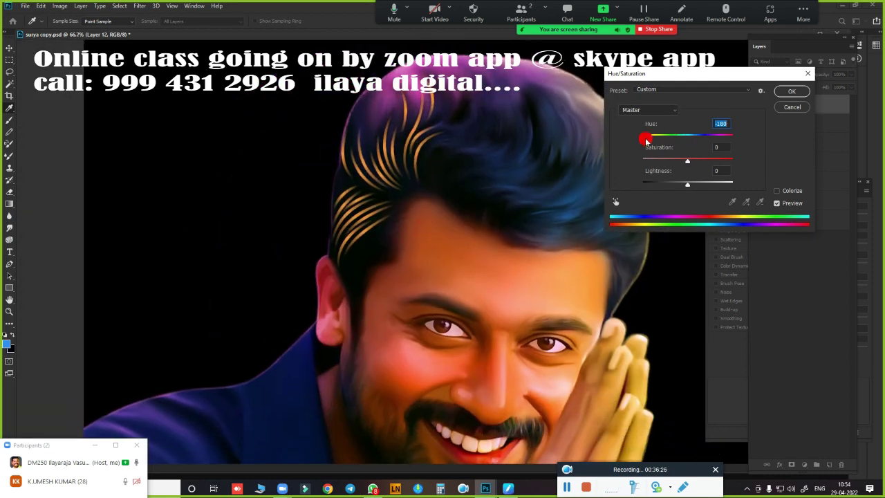
drag(644, 137, 716, 136)
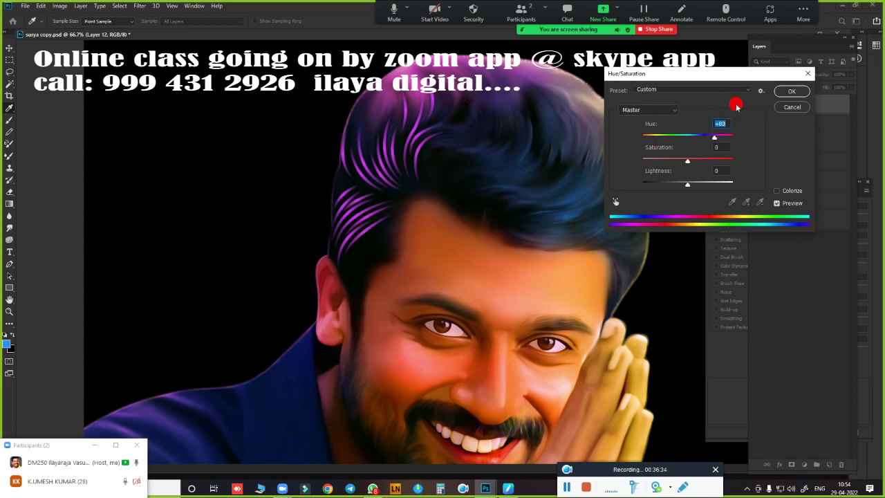
click(791, 91)
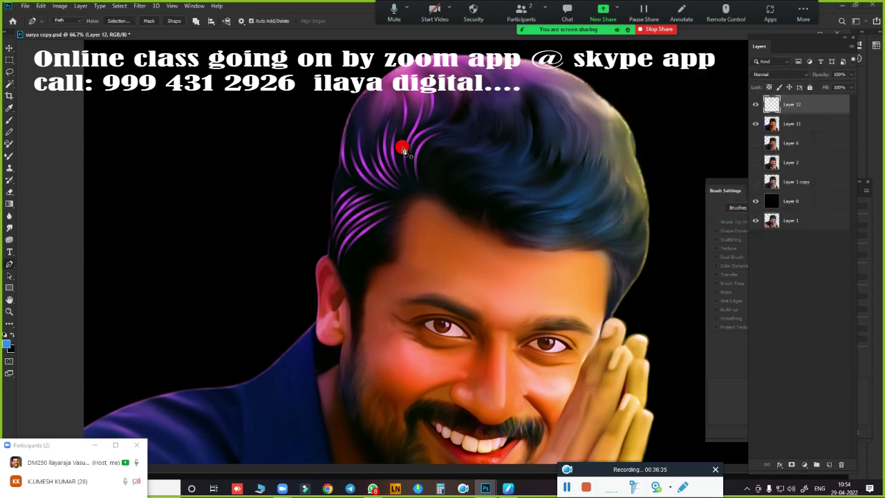
Step: Set Layer 12's Fill to about 77% and create empty Layer 13 above it
click(850, 88)
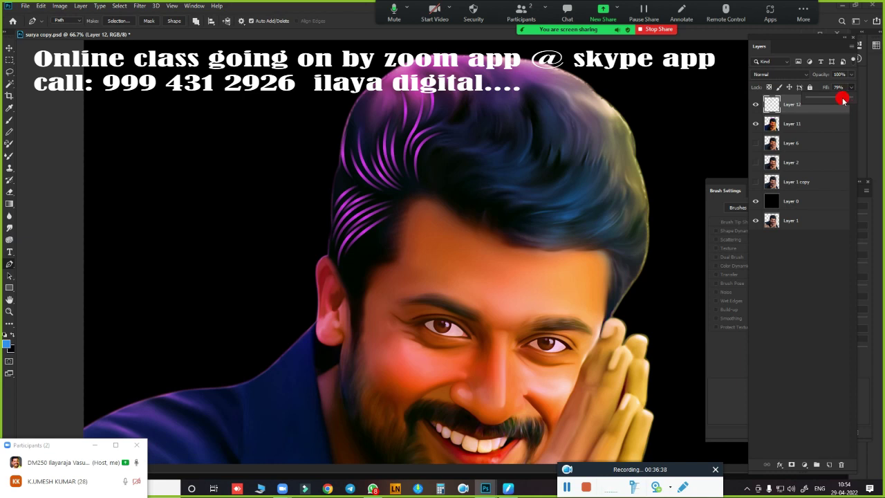
drag(834, 103, 837, 103)
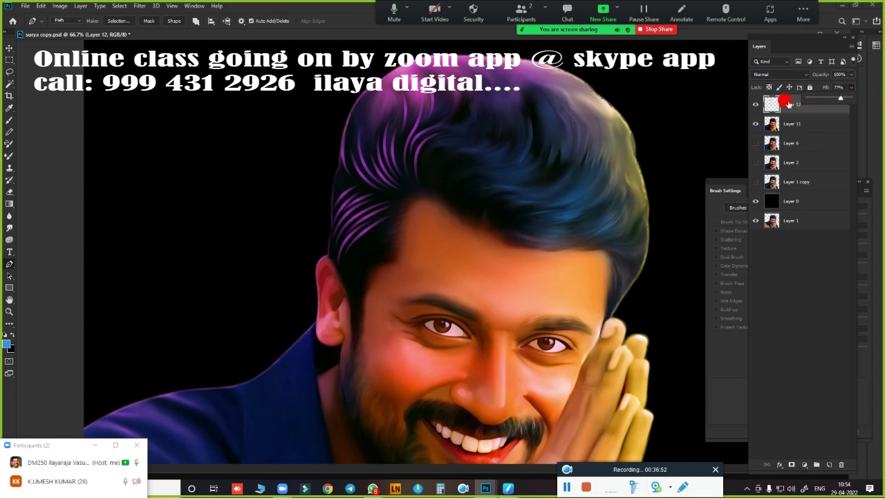
click(830, 465)
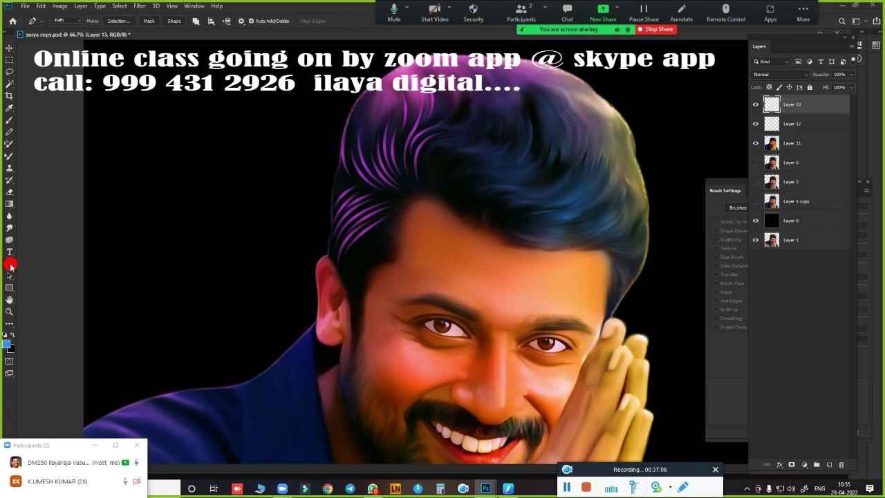
Step: Switch to the Freeform Pen tool and zoom in on the hair
right_click(10, 264)
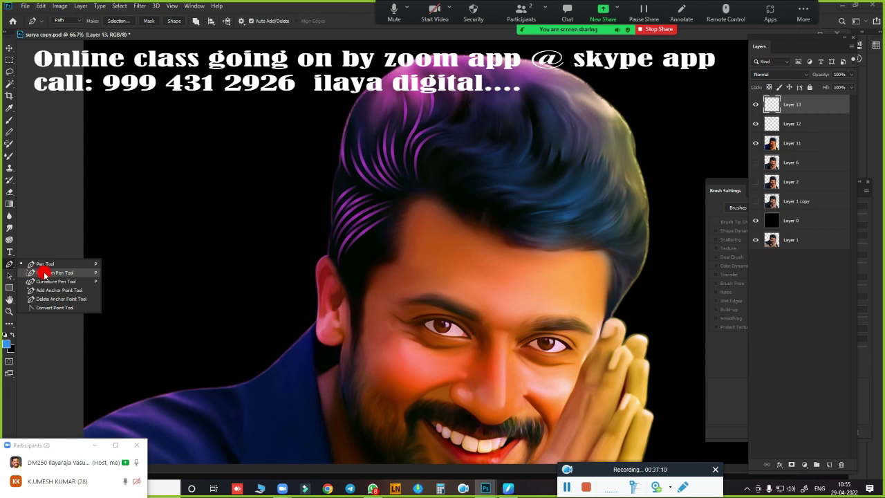
click(80, 275)
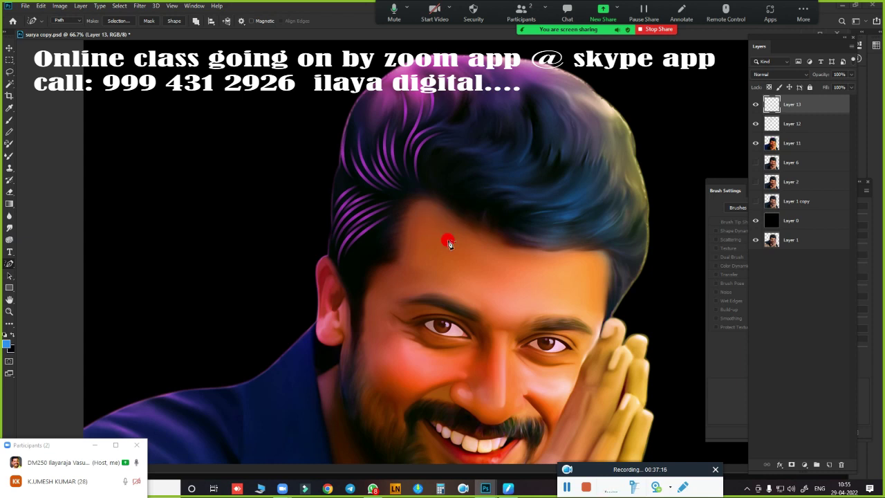
scroll(448, 242, up, 1)
scroll(454, 244, up, 2)
scroll(476, 245, up, 1)
scroll(387, 253, up, 1)
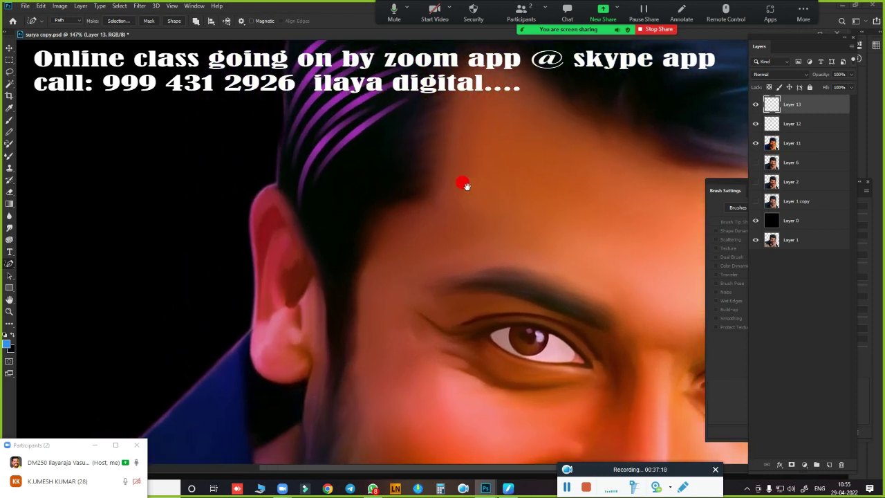
Step: Trace curved strand paths down the hairline behind the ear
click(405, 118)
drag(319, 232, 320, 248)
drag(376, 158, 355, 204)
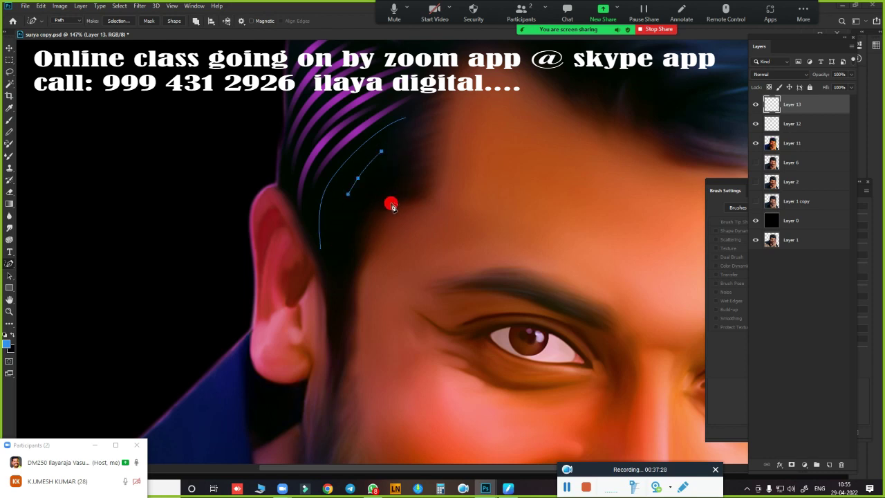
drag(369, 141, 329, 205)
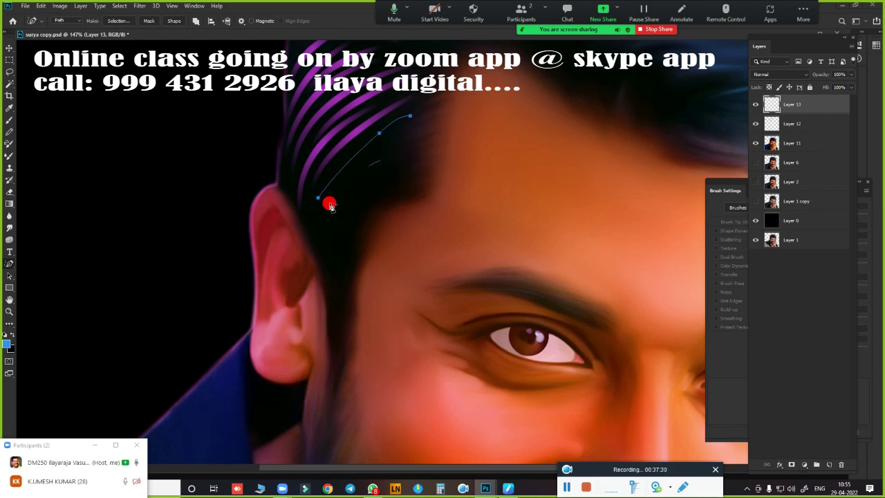
drag(380, 161, 313, 252)
drag(359, 207, 320, 283)
mouse_move(351, 242)
mouse_down()
mouse_move(325, 304)
mouse_move(327, 341)
mouse_up()
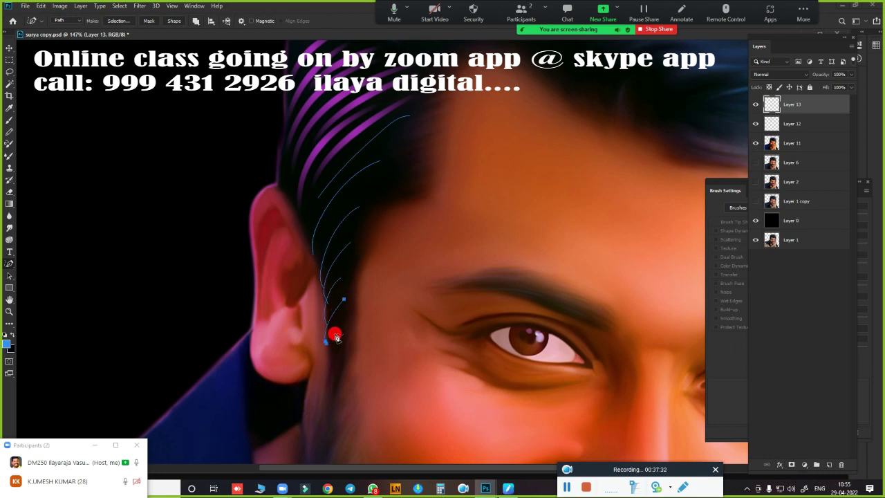
Step: Trace long strand paths sweeping across the blue hair up toward the crown
scroll(336, 356, up, 5)
mouse_move(283, 187)
mouse_down()
mouse_move(257, 235)
mouse_move(313, 123)
mouse_up()
scroll(401, 269, right, 6)
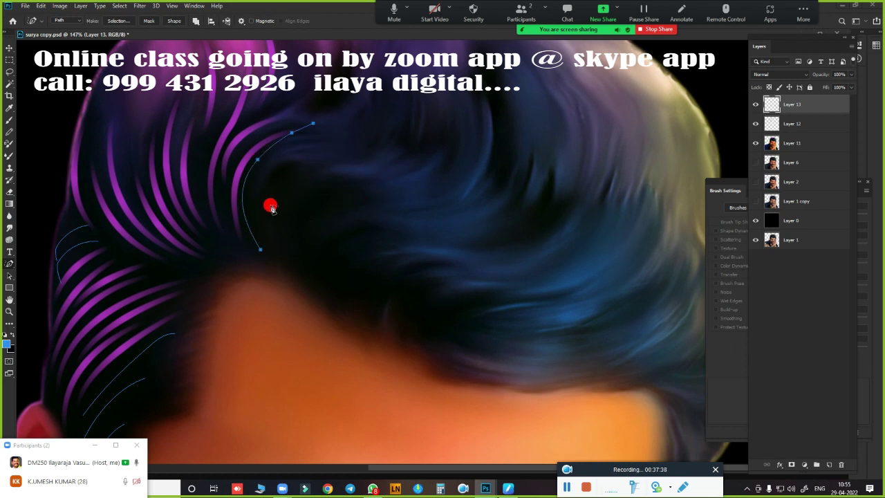
drag(256, 190, 310, 124)
drag(283, 208, 352, 130)
drag(325, 189, 384, 154)
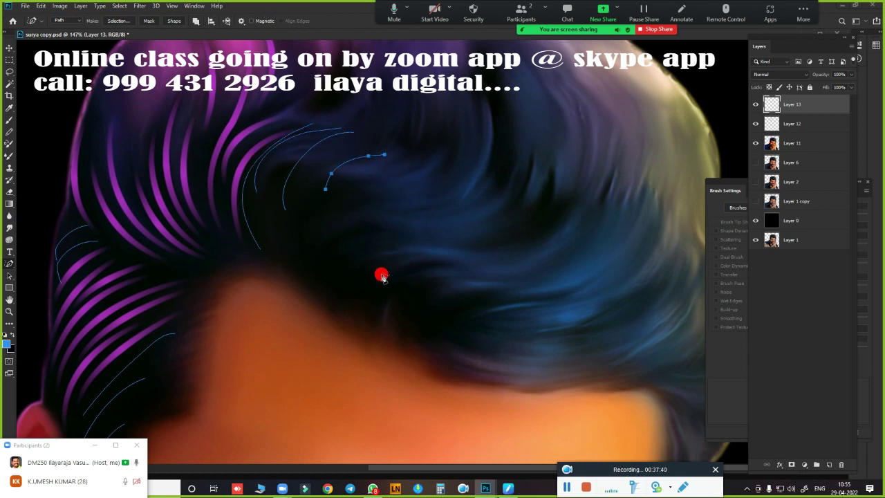
drag(320, 274, 499, 192)
drag(363, 254, 560, 168)
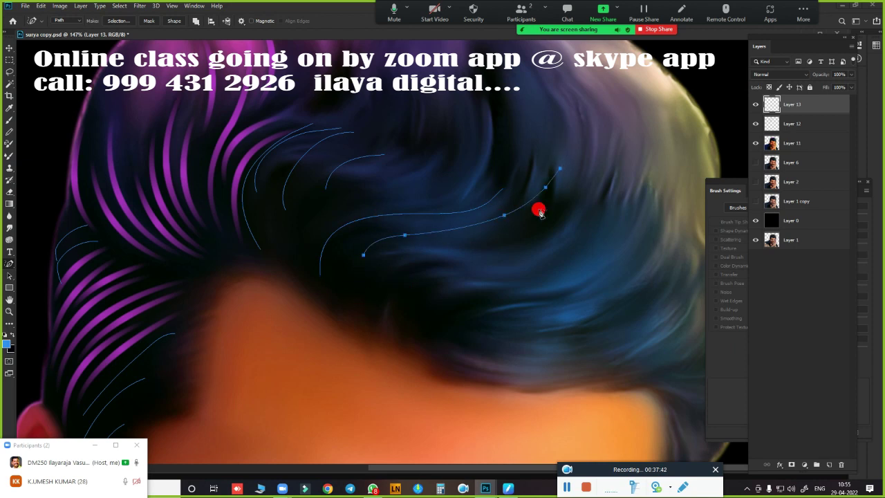
drag(405, 270, 599, 110)
drag(487, 290, 643, 112)
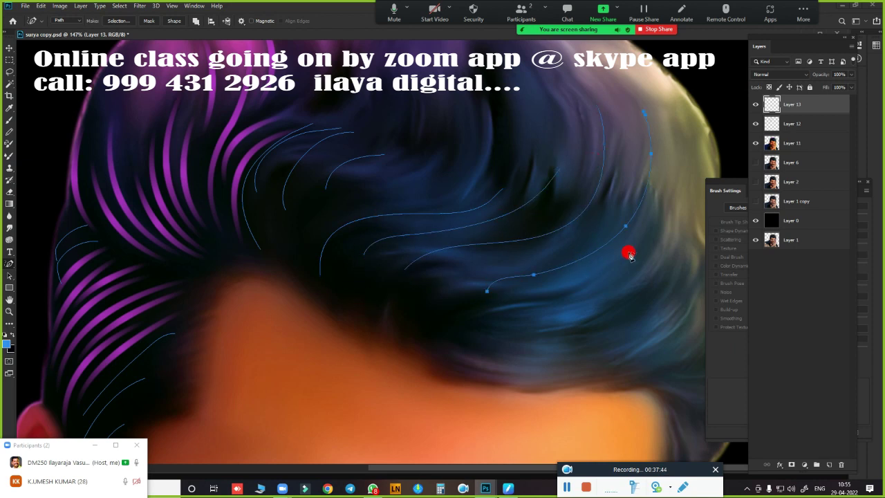
Step: Trace short strand paths on the lower and left hair plus one near the top
mouse_move(687, 178)
mouse_down()
mouse_move(581, 318)
mouse_move(456, 349)
mouse_move(498, 316)
mouse_up()
mouse_move(392, 345)
mouse_down()
mouse_move(477, 287)
mouse_move(435, 272)
mouse_up()
drag(362, 320, 387, 256)
drag(345, 296, 376, 245)
drag(287, 266, 356, 216)
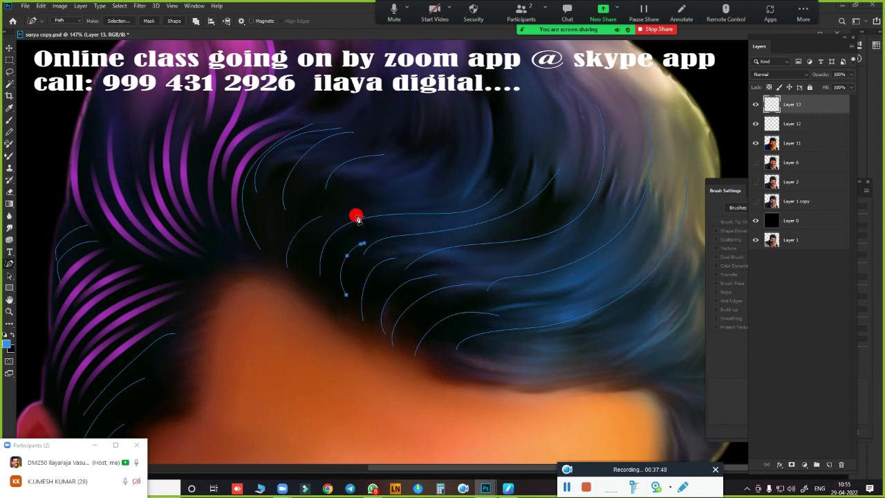
drag(364, 173, 484, 52)
scroll(529, 290, down, 5)
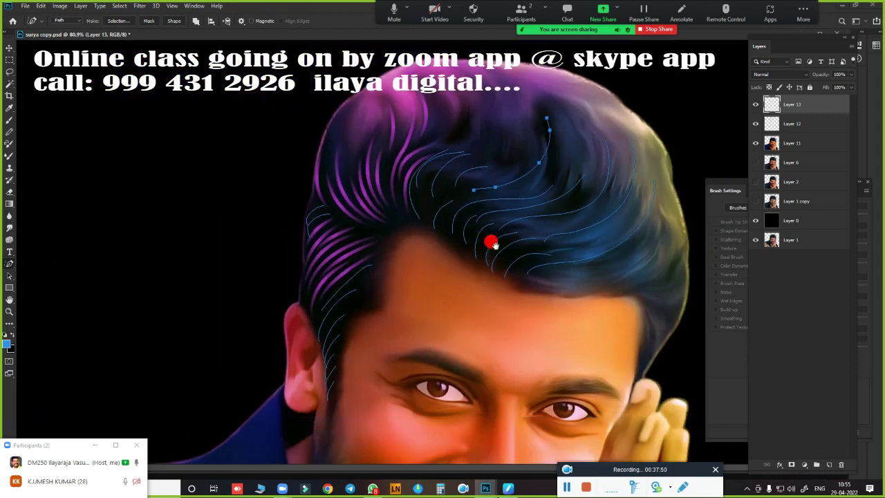
scroll(390, 219, up, 2)
scroll(571, 240, down, 1)
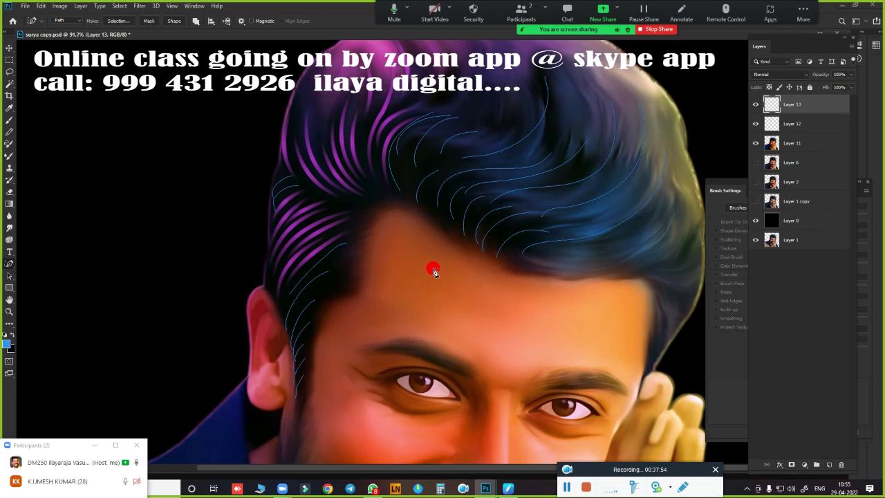
Step: Stroke the traced paths with the Brush to paint blue hair strands
right_click(387, 231)
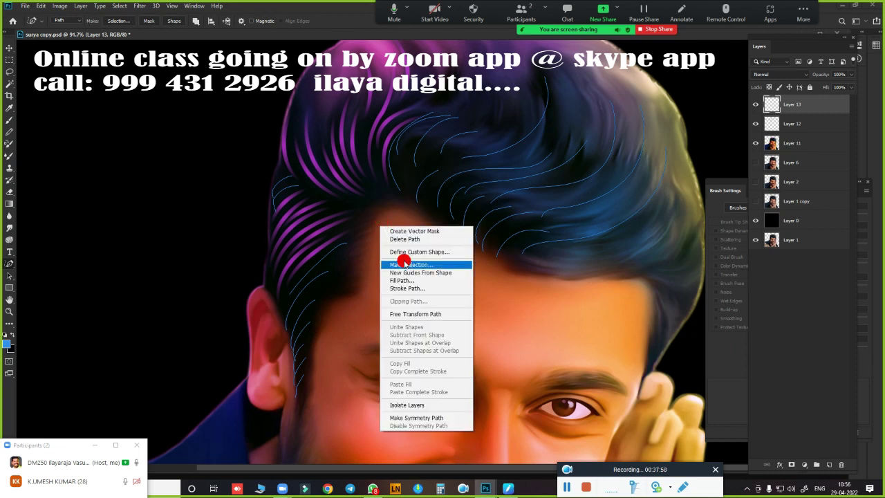
click(408, 289)
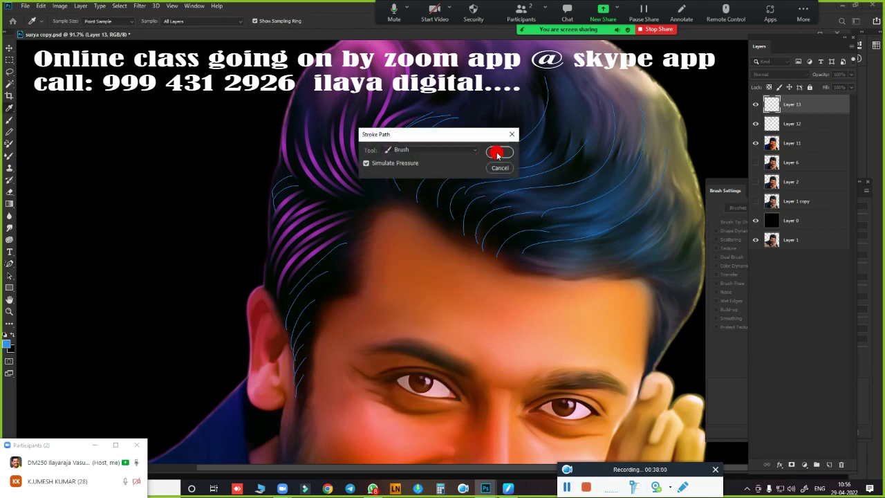
click(498, 153)
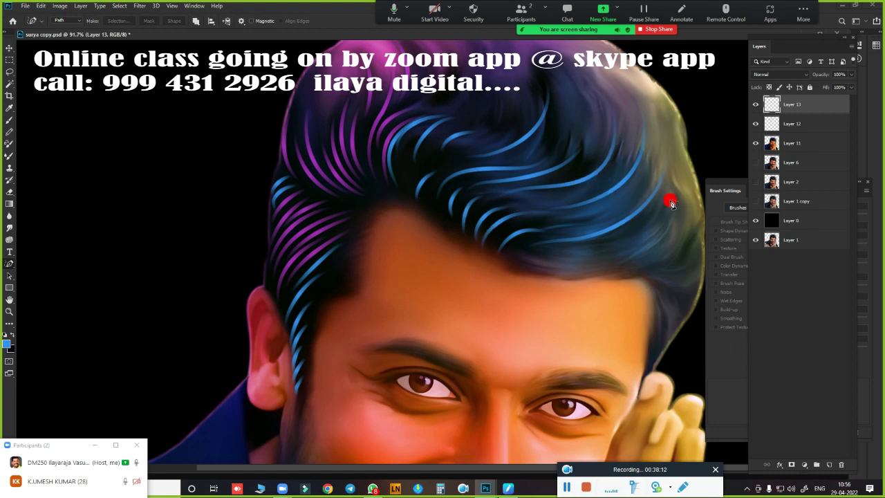
scroll(595, 253, down, 2)
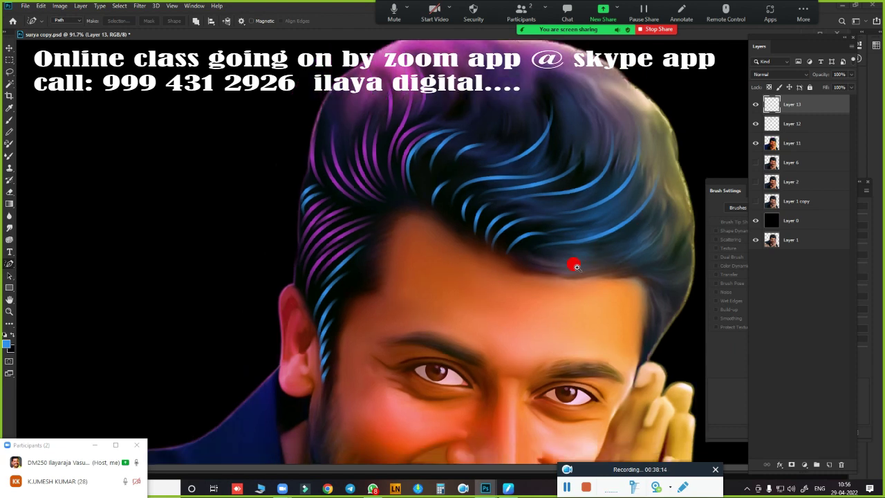
scroll(573, 259, down, 1)
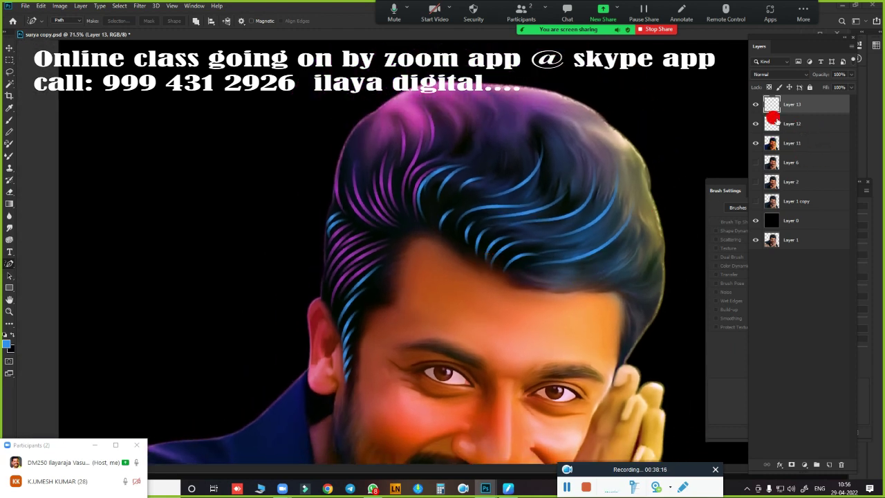
Step: Merge Layer 12 and Layer 13 into a single layer with Ctrl+E
shift+click(791, 130)
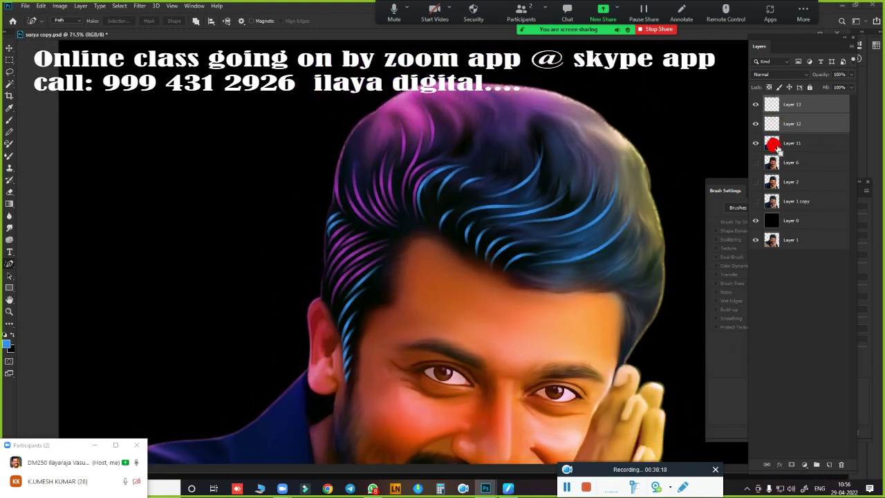
key(ctrl+e)
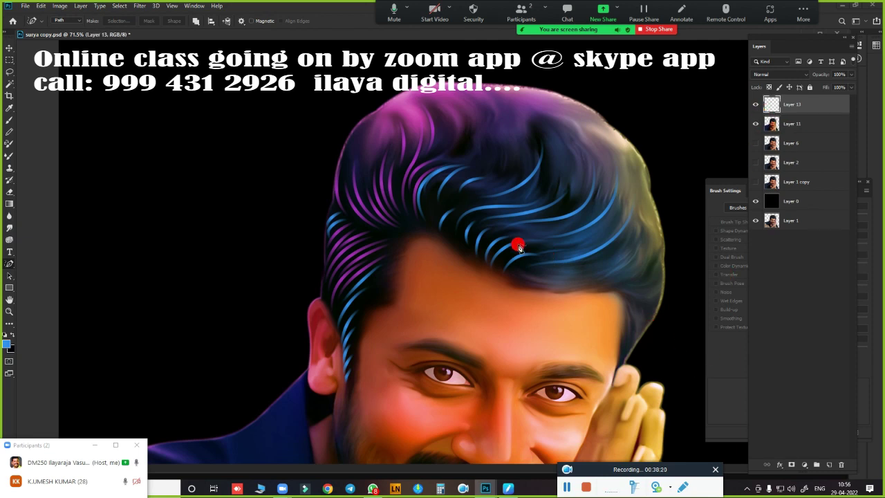
scroll(476, 219, down, 2)
scroll(476, 219, down, 1)
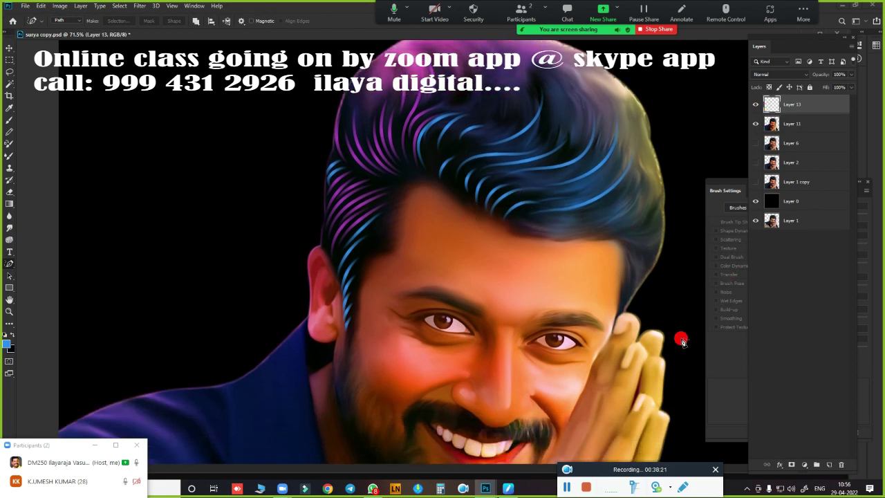
Step: Add a Gradient Overlay layer effect to the hair strands layer
click(778, 466)
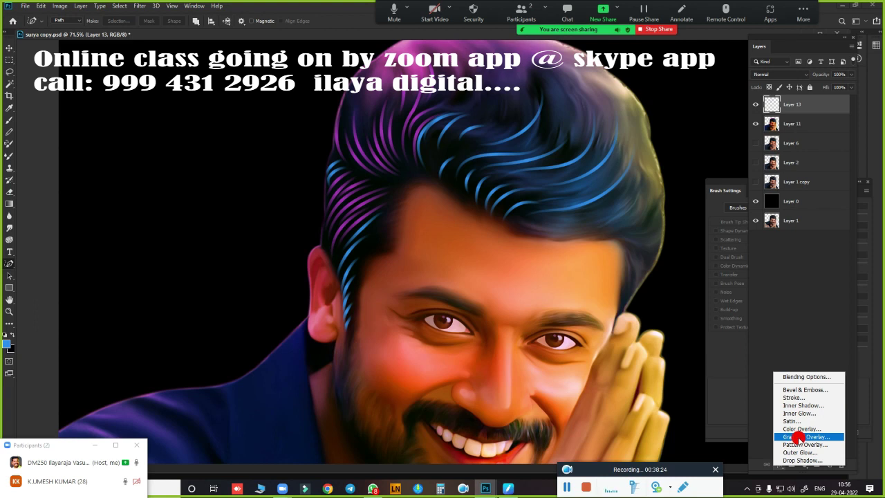
click(799, 437)
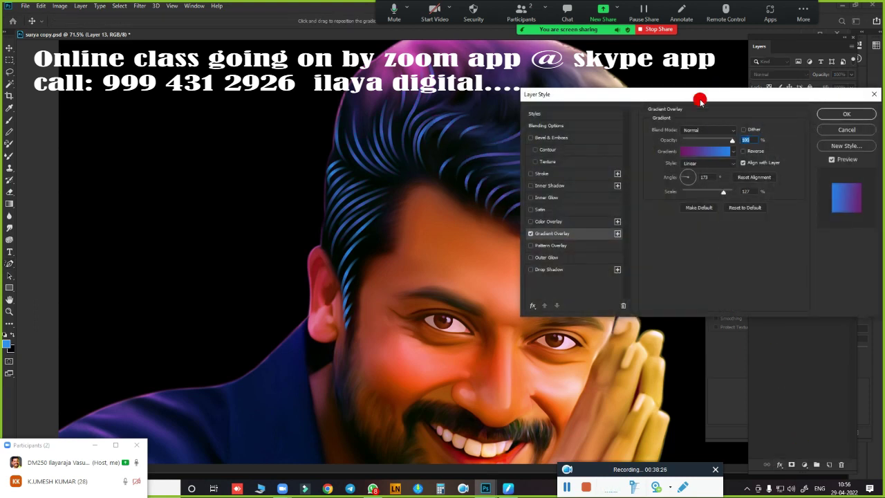
drag(700, 101, 693, 248)
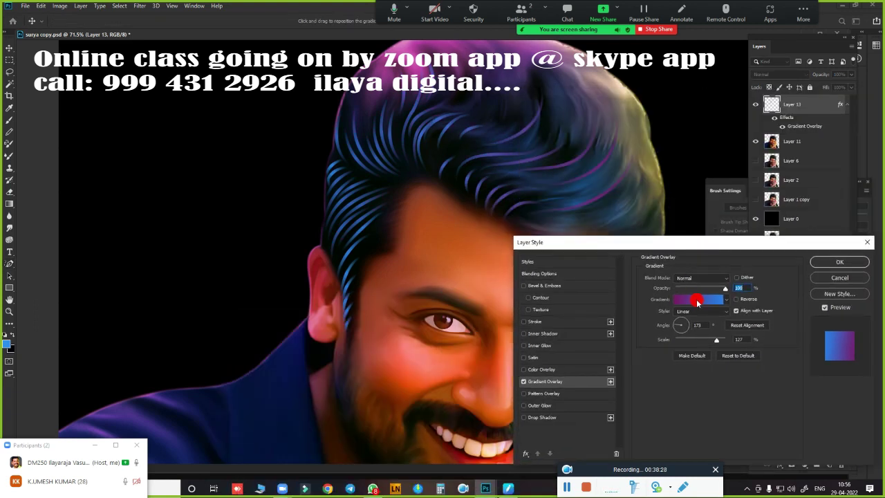
Step: Preview the gradient presets on the strands and settle on the magenta-to-blue gradient
click(699, 302)
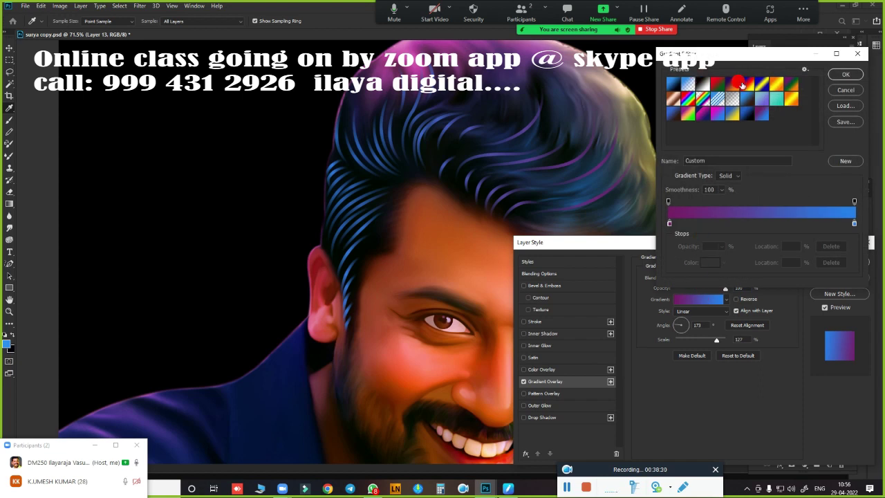
click(747, 85)
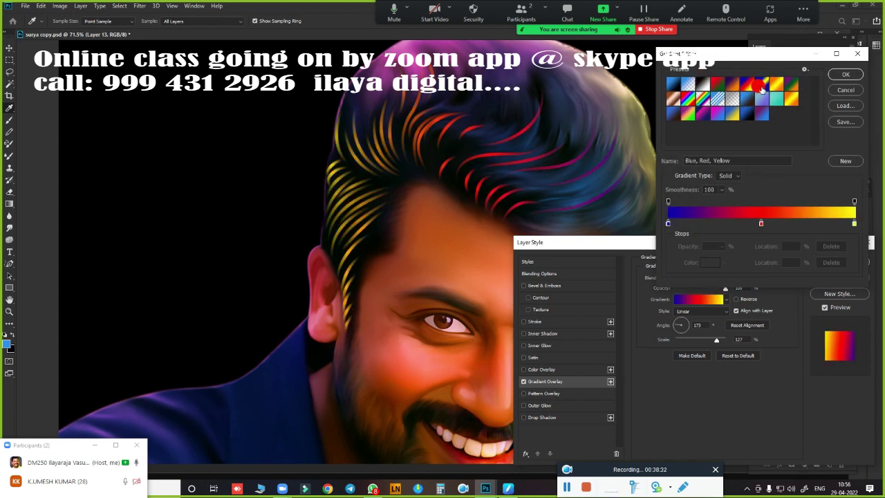
click(761, 85)
click(775, 85)
click(790, 85)
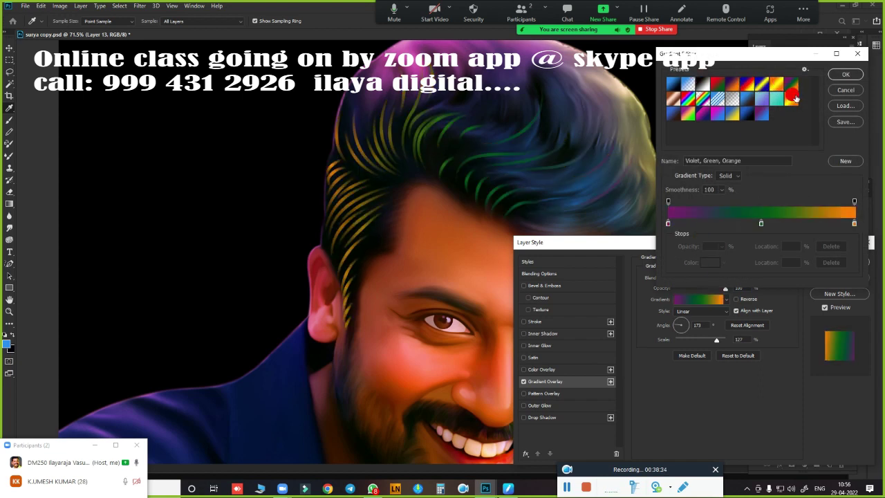
click(790, 100)
click(775, 100)
click(761, 100)
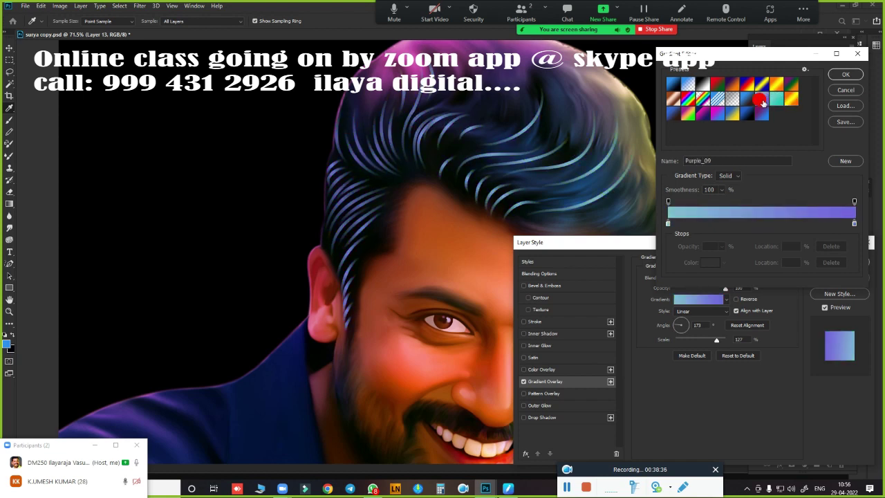
click(747, 101)
click(733, 100)
click(717, 101)
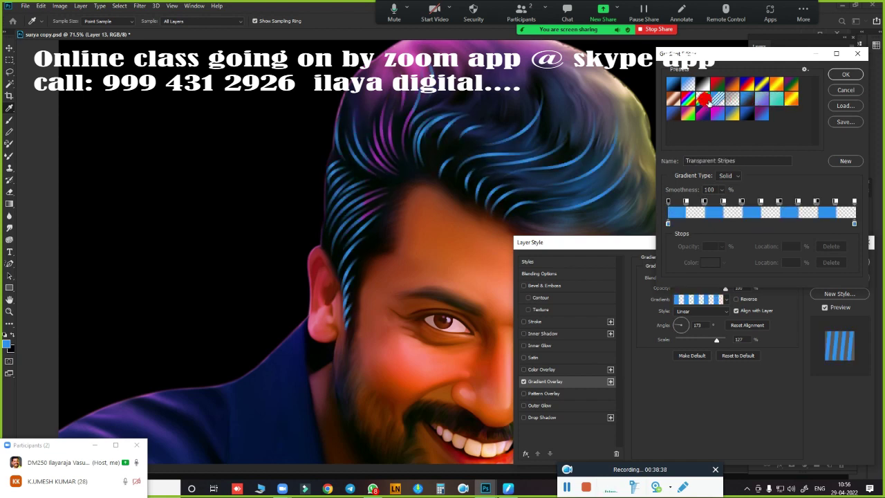
click(688, 102)
click(703, 101)
click(672, 101)
click(673, 115)
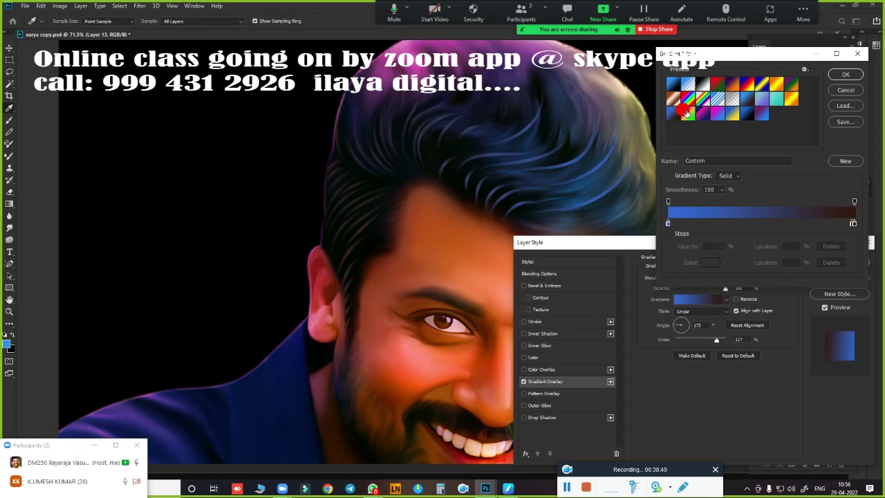
click(688, 115)
click(703, 112)
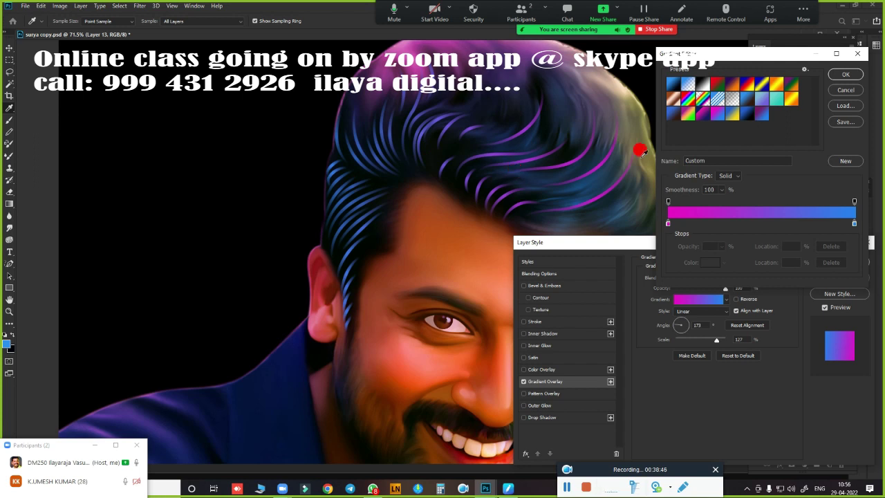
click(844, 74)
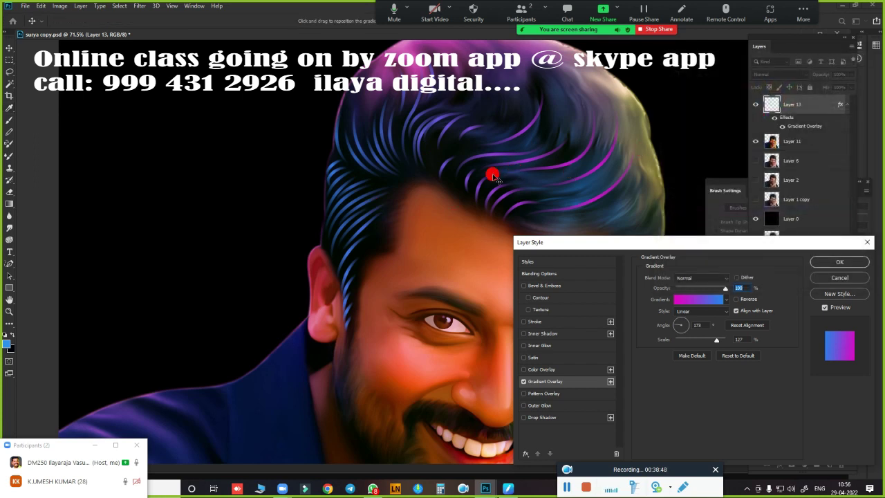
Step: Rotate the gradient angle across the strands and apply the overlay
drag(712, 242, 794, 220)
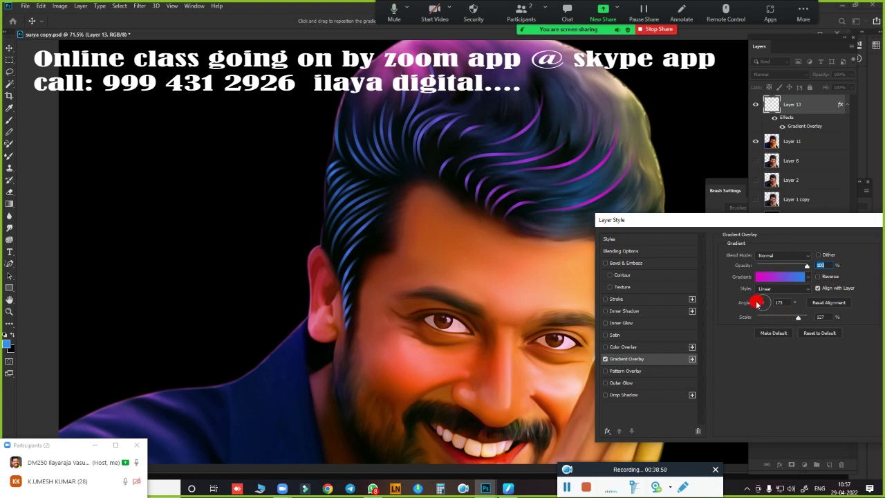
drag(771, 299, 777, 296)
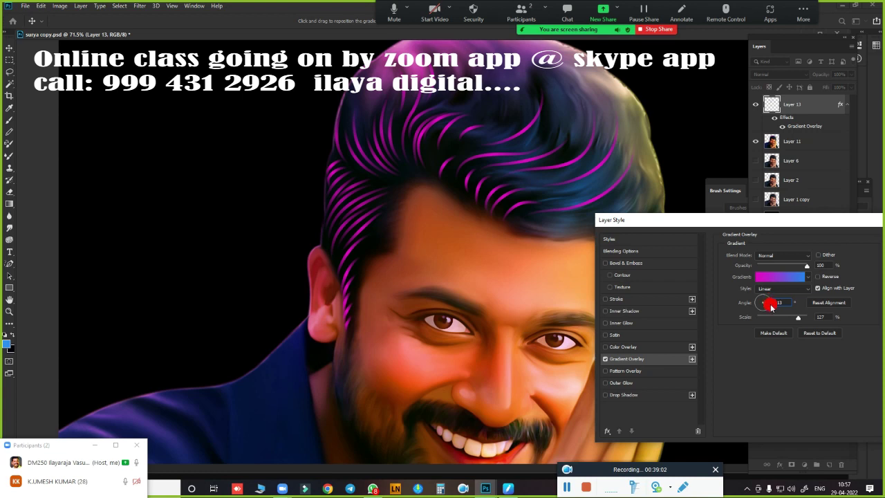
click(772, 307)
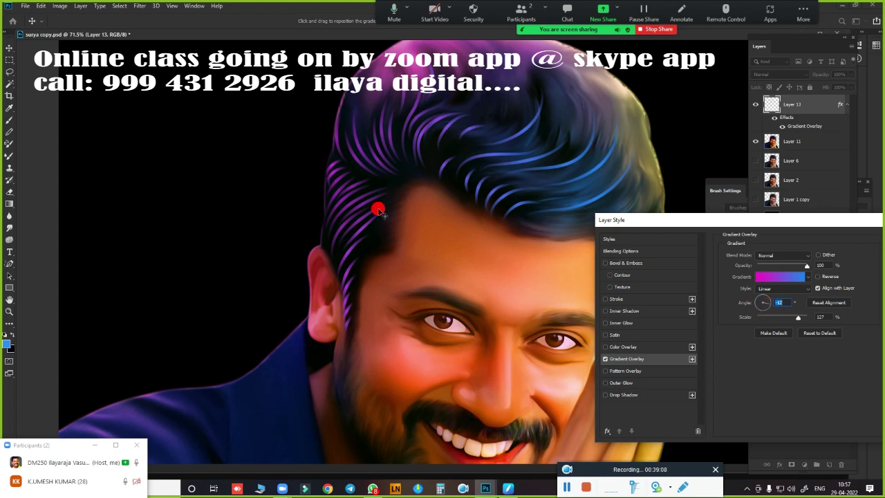
drag(833, 217, 774, 228)
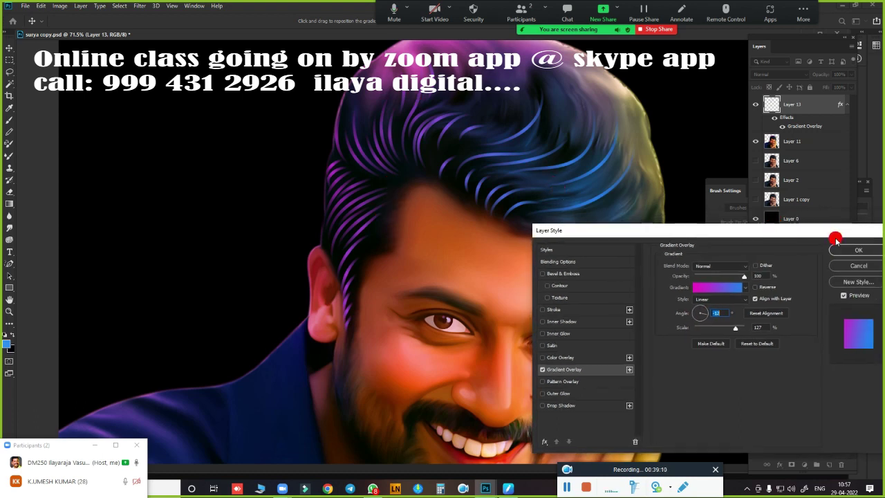
click(852, 251)
Step: Zoom out to the whole portrait and delete Layer 13
alt+click(566, 253)
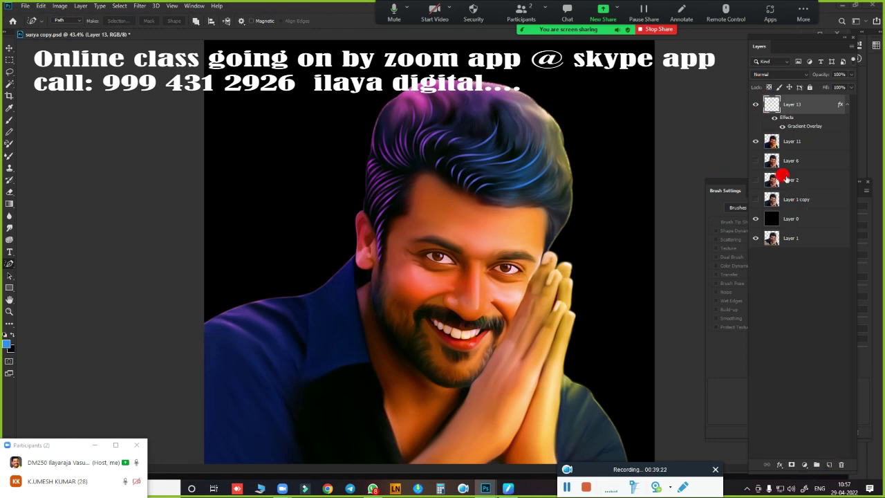
click(841, 464)
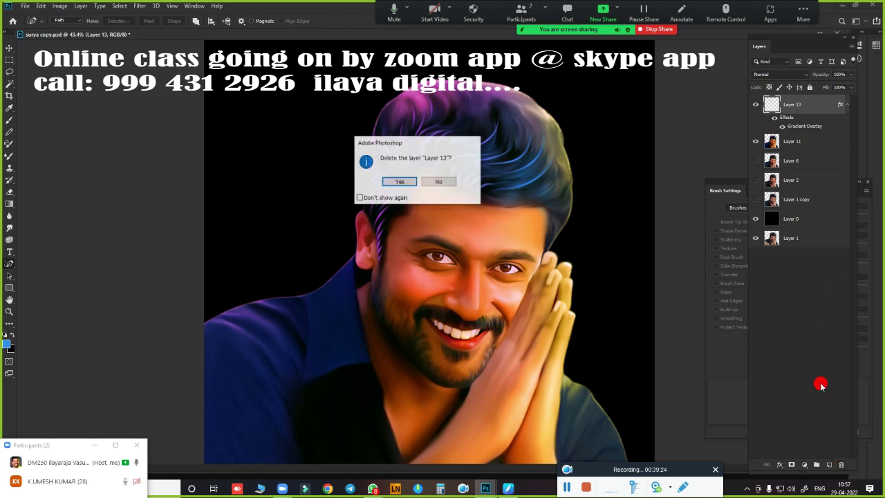
click(398, 182)
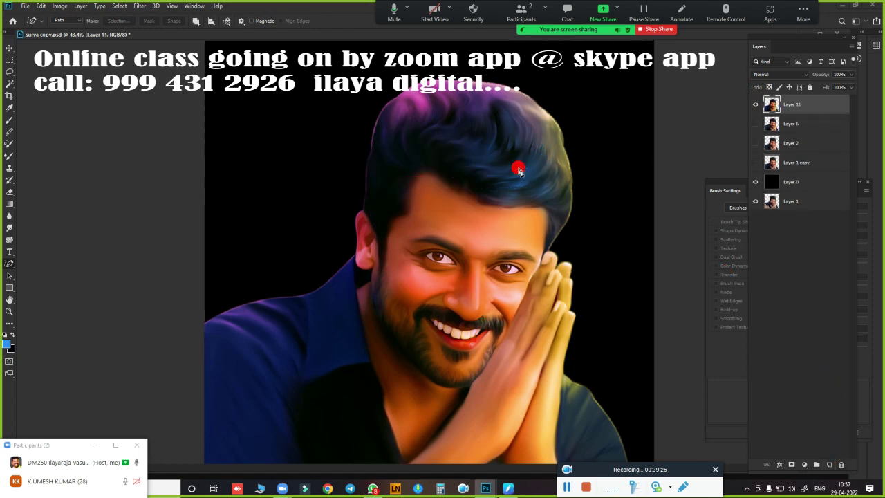
Step: Add a new empty Layer 12 above Layer 11
click(829, 464)
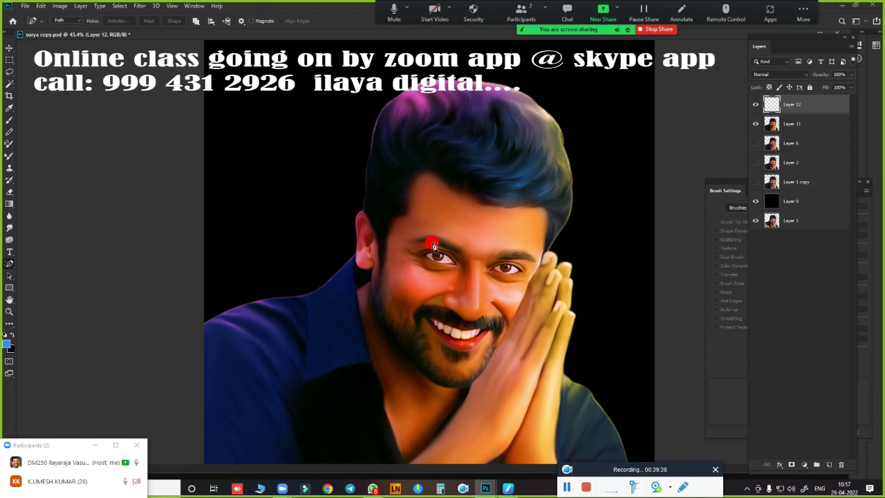
right_click(398, 178)
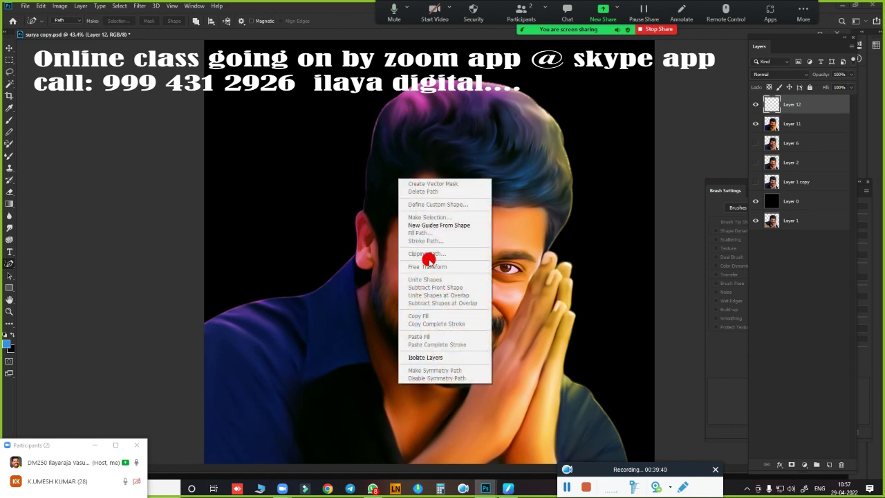
click(395, 178)
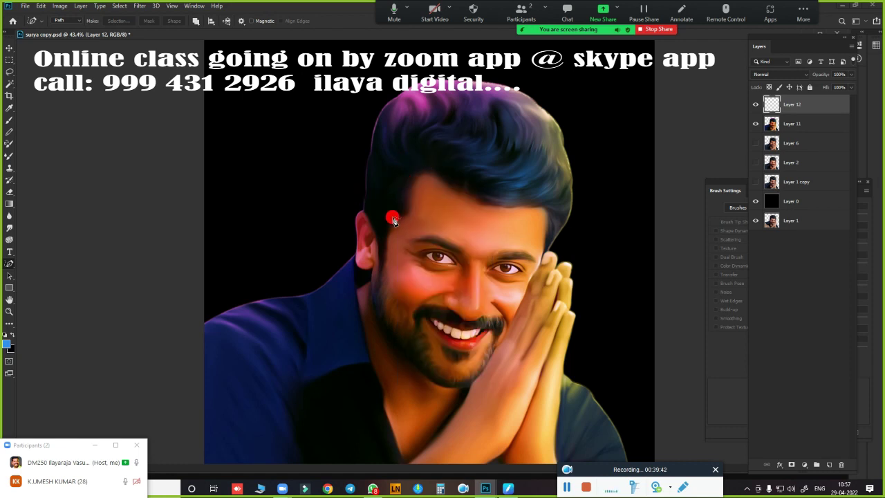
Step: Switch to the Brush tool and pick a soft round brush from the custom brush set
key(b)
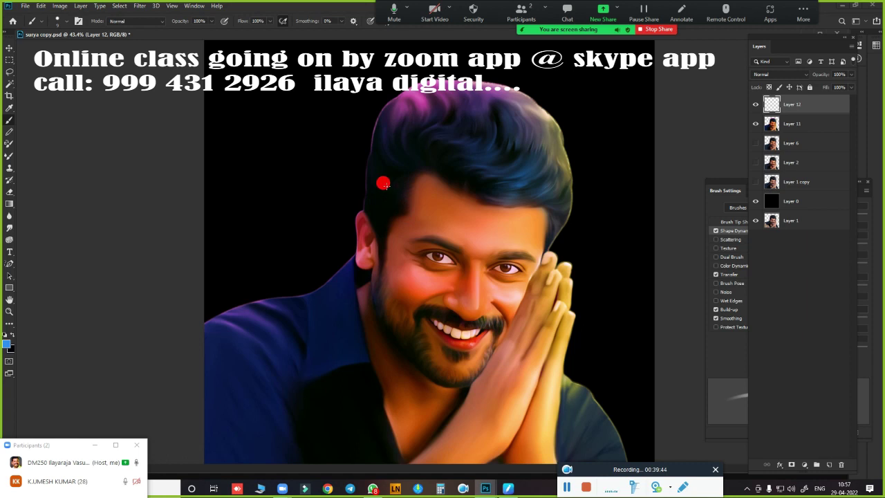
right_click(393, 185)
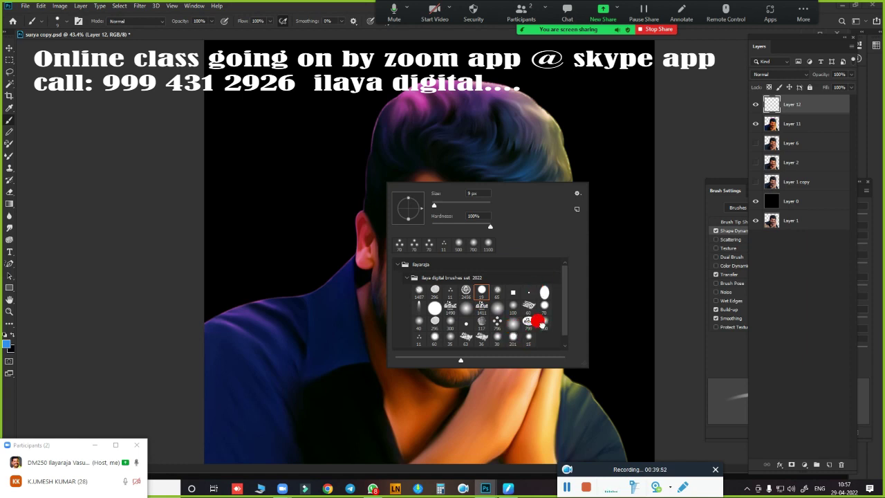
click(539, 322)
click(718, 199)
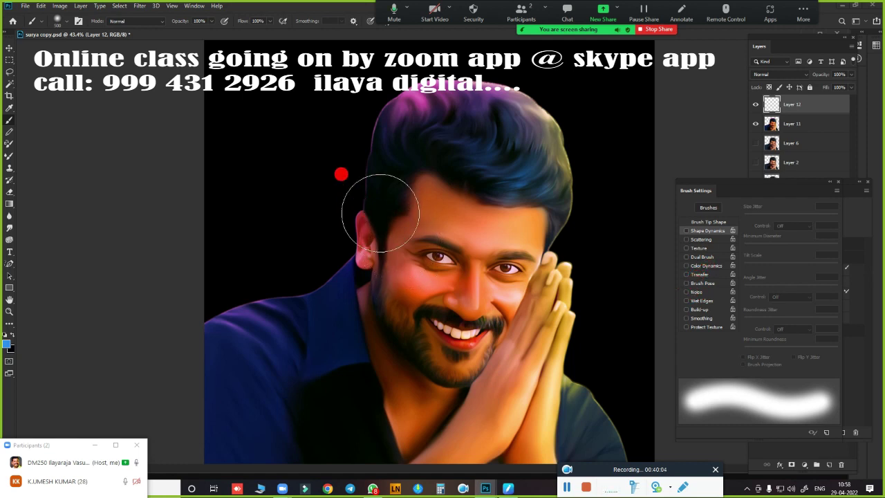
Step: Turn on Transfer and Shape Dynamics, with size controlled by pen pressure
click(711, 275)
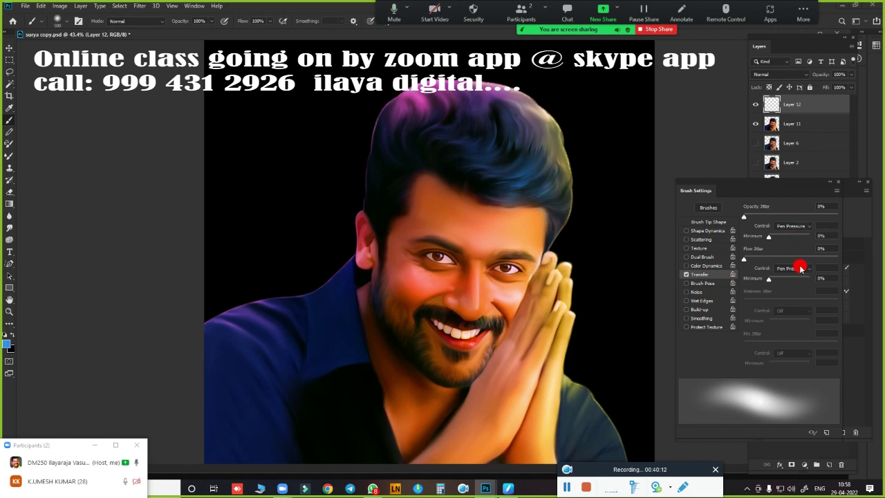
click(707, 232)
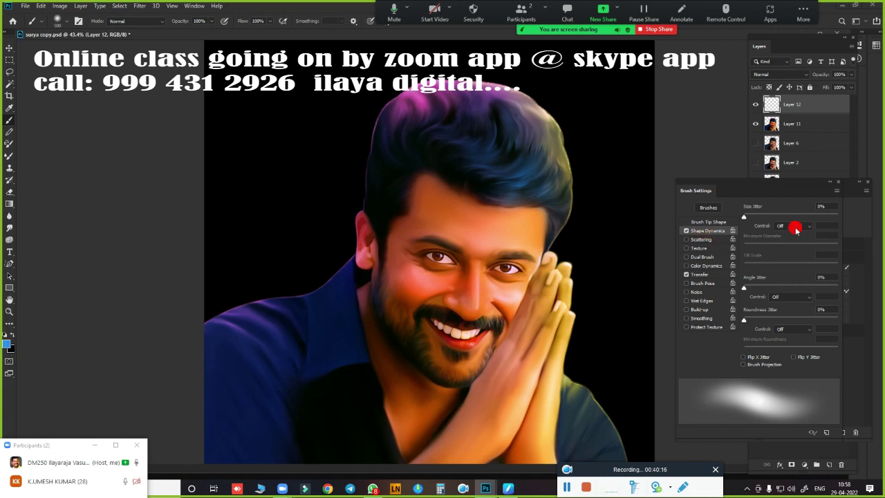
click(802, 227)
click(792, 250)
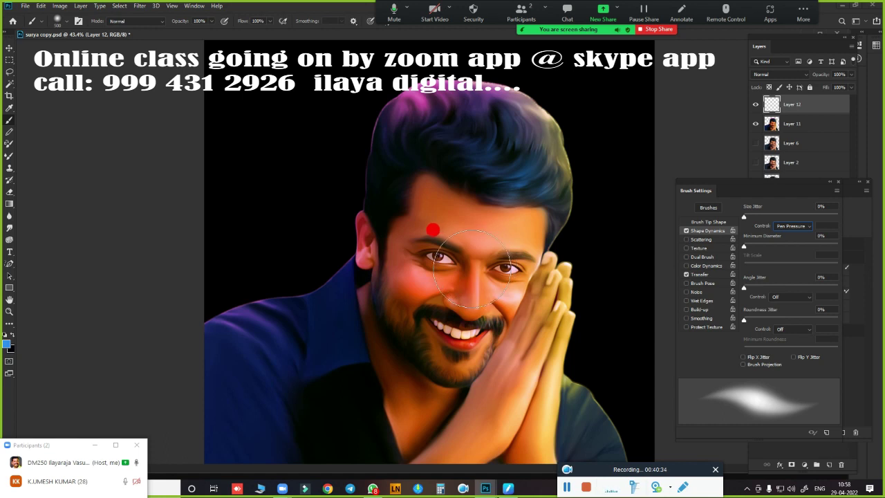
Step: Set brush spacing to 10%, hardness to 57%, and shrink the brush to 150 px
click(711, 222)
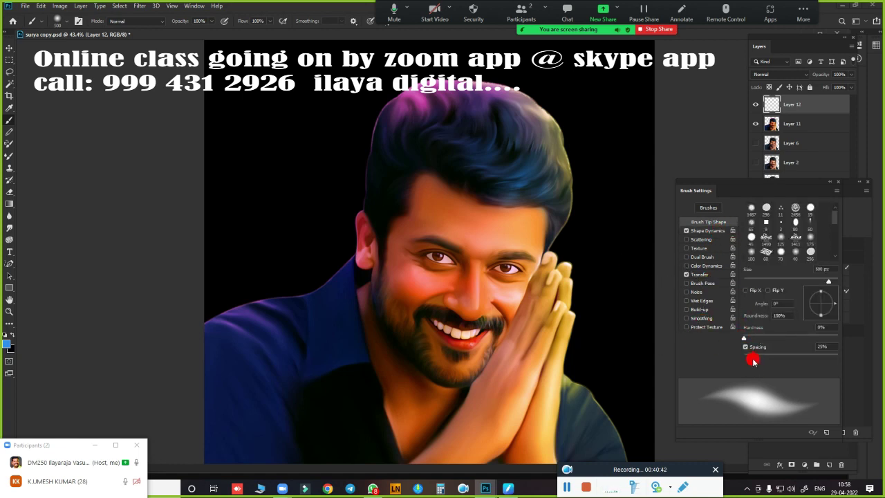
mouse_move(754, 358)
mouse_down()
mouse_move(744, 358)
mouse_move(757, 336)
mouse_move(801, 335)
mouse_up()
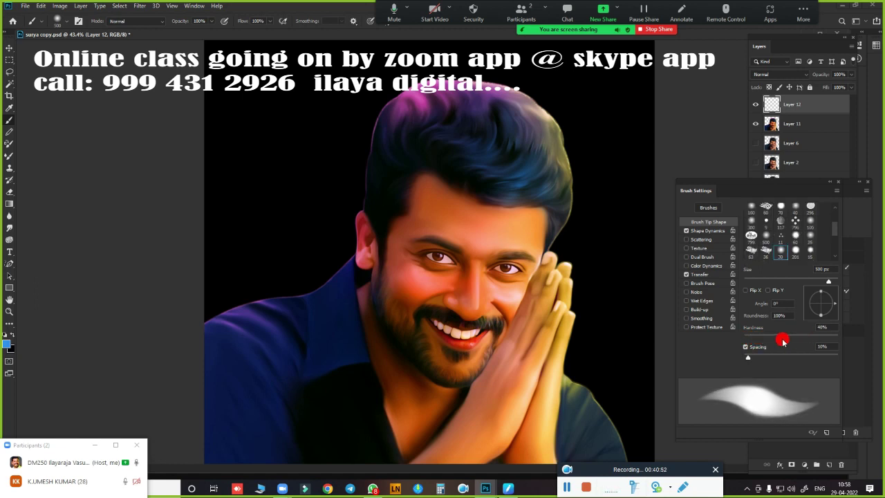
mouse_move(782, 341)
mouse_down()
mouse_move(743, 346)
mouse_move(844, 332)
mouse_move(797, 336)
mouse_up()
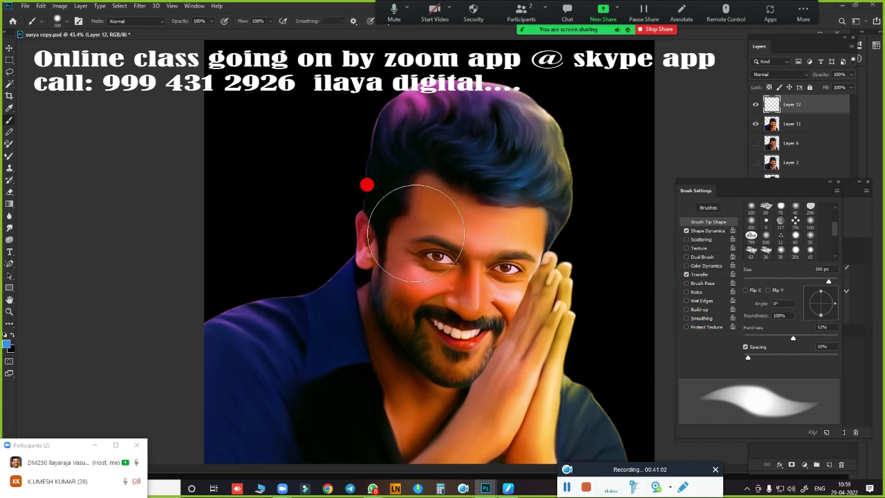
mouse_move(419, 201)
mouse_down()
mouse_move(453, 217)
mouse_move(573, 237)
mouse_up()
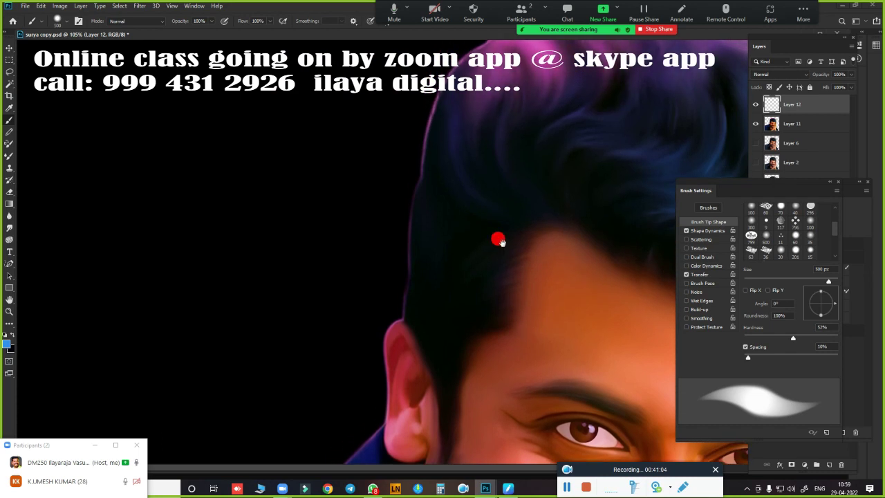
drag(498, 241, 573, 387)
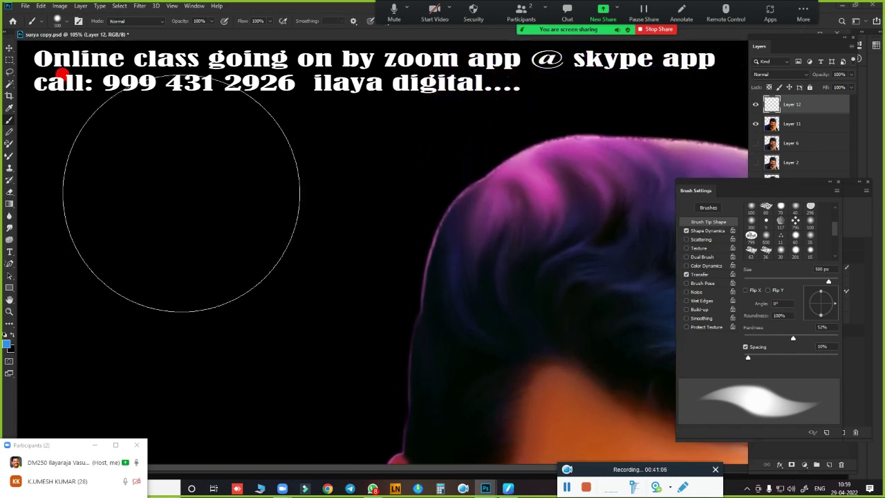
key(bracketleft)
key(bracketleft)
key(bracketleft)
key(bracketleft)
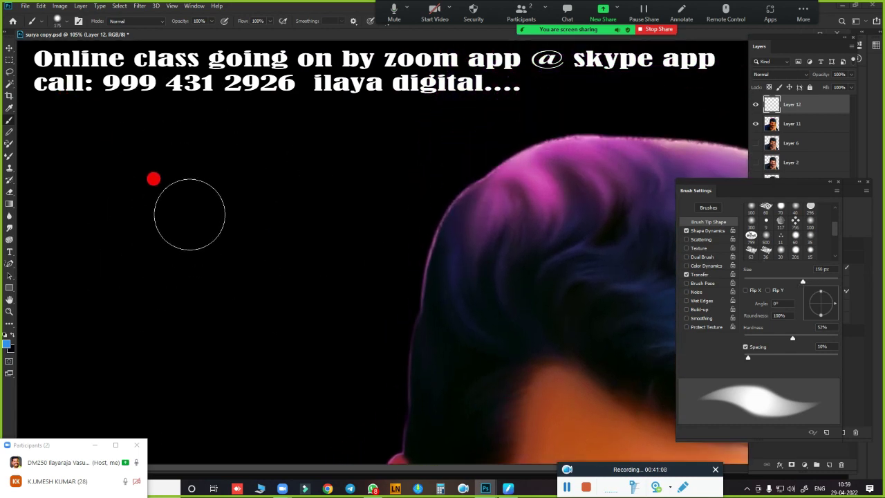
key(bracketleft)
key(bracketleft)
key(bracketleft)
click(711, 274)
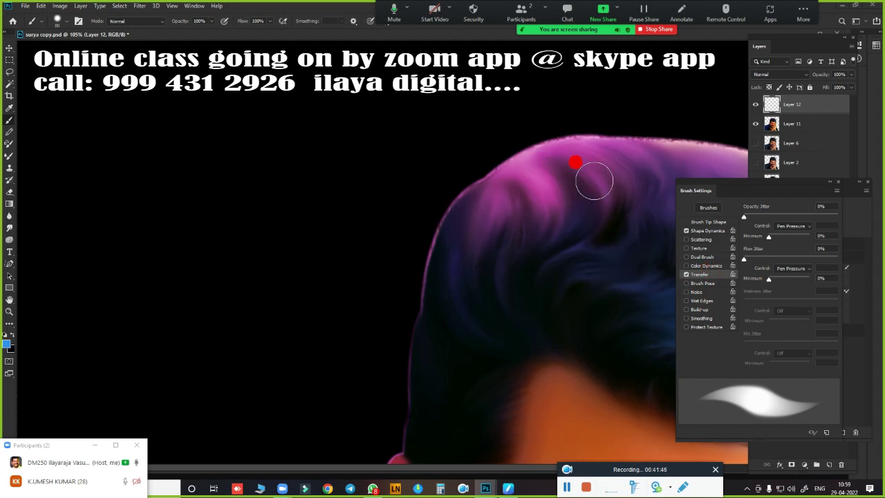
Step: Choose a soft round brush from the presets and turn off Shape Dynamics
right_click(229, 155)
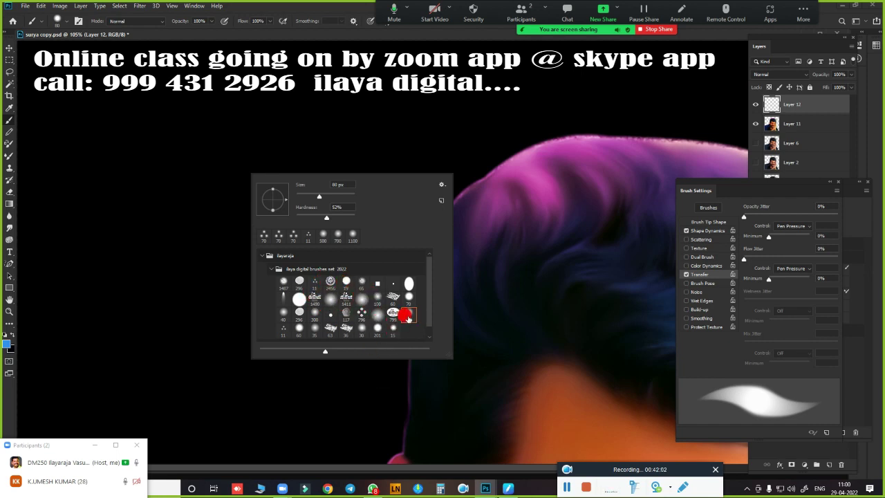
click(324, 33)
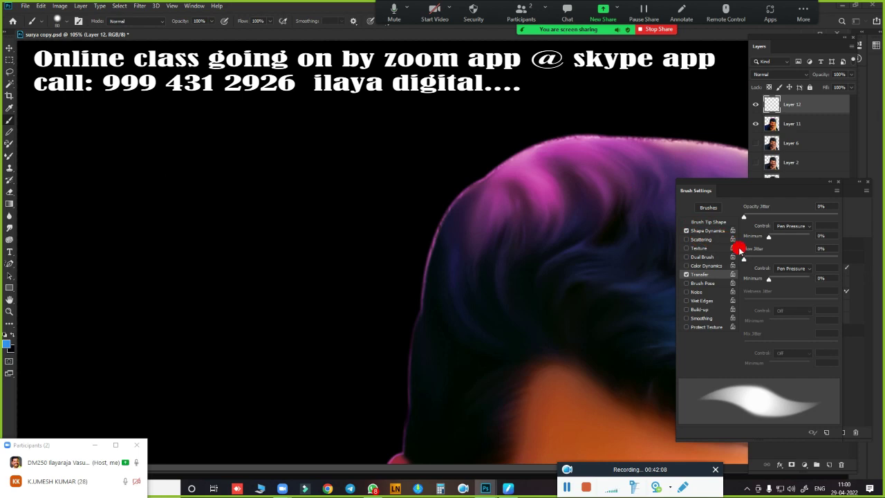
click(686, 230)
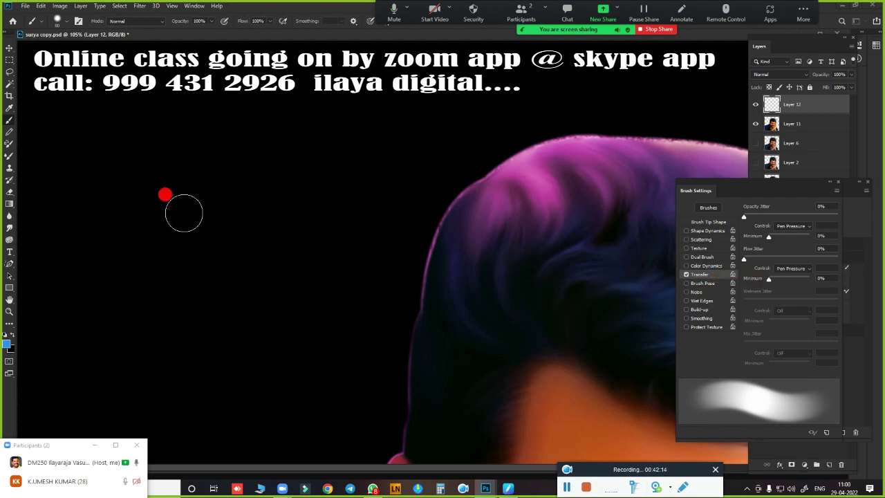
Step: Paint four soft blue arcs left of the hair and across the canvas
drag(104, 134, 315, 231)
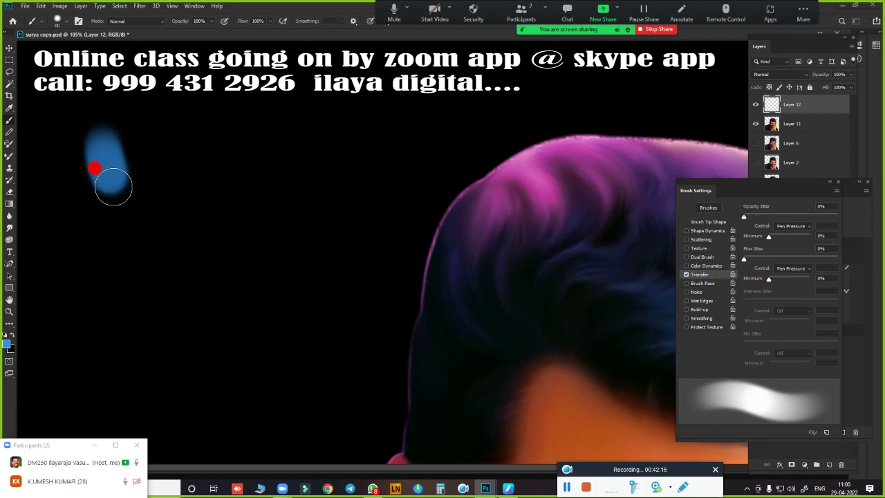
drag(154, 122, 336, 142)
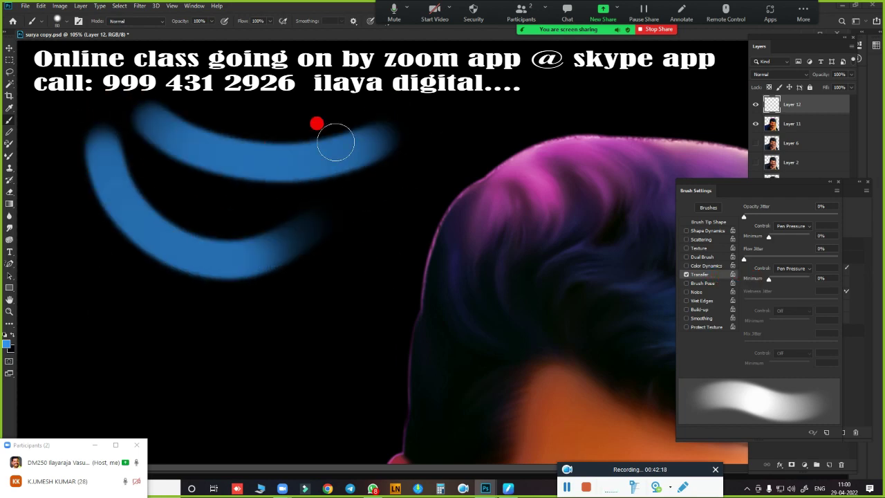
mouse_move(213, 101)
mouse_down()
mouse_move(296, 109)
mouse_move(415, 87)
mouse_up()
mouse_move(90, 283)
mouse_down()
mouse_move(232, 336)
mouse_move(262, 324)
mouse_up()
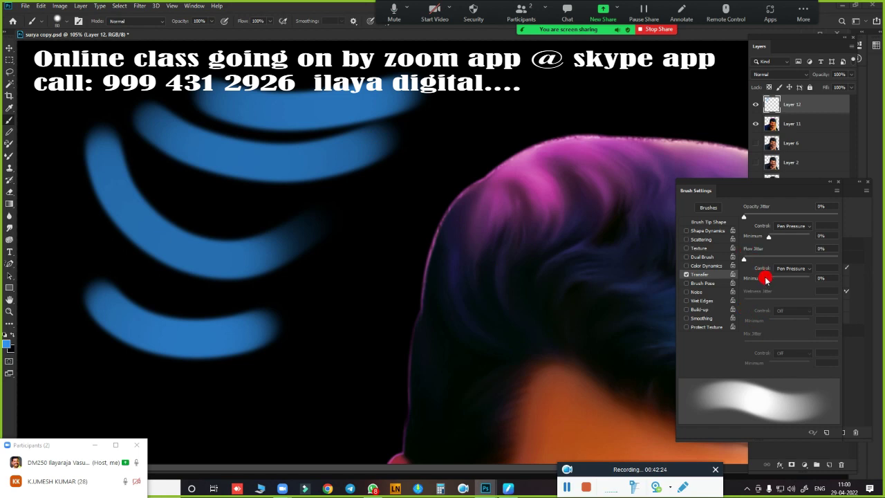
Step: Set brush Hardness to 0% and paint soft blue arcs across the earlier strokes
click(712, 222)
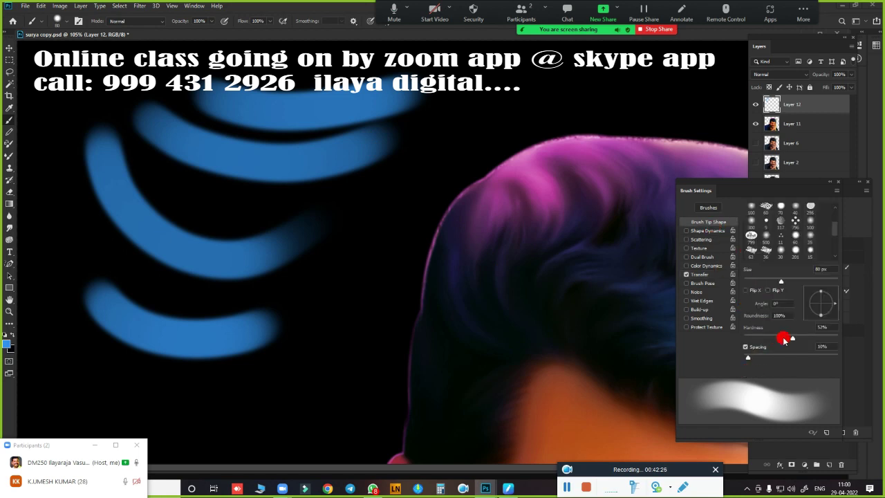
drag(789, 338, 745, 338)
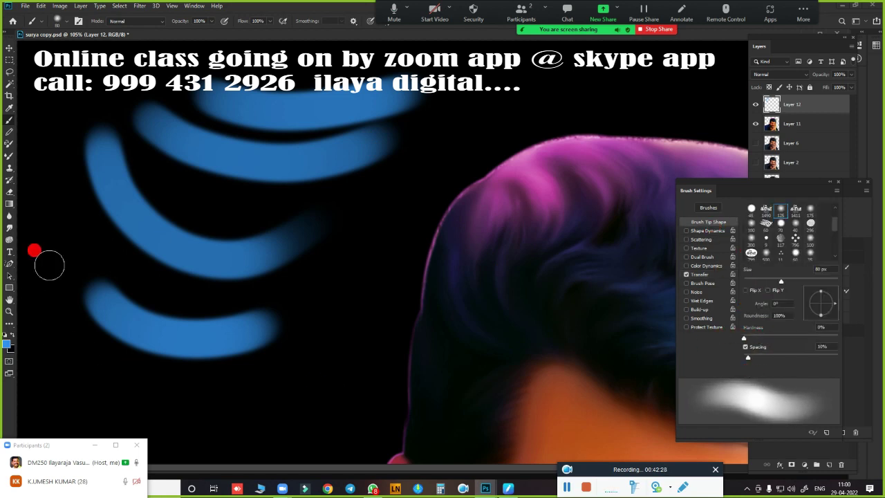
drag(65, 257, 211, 304)
drag(31, 176, 247, 260)
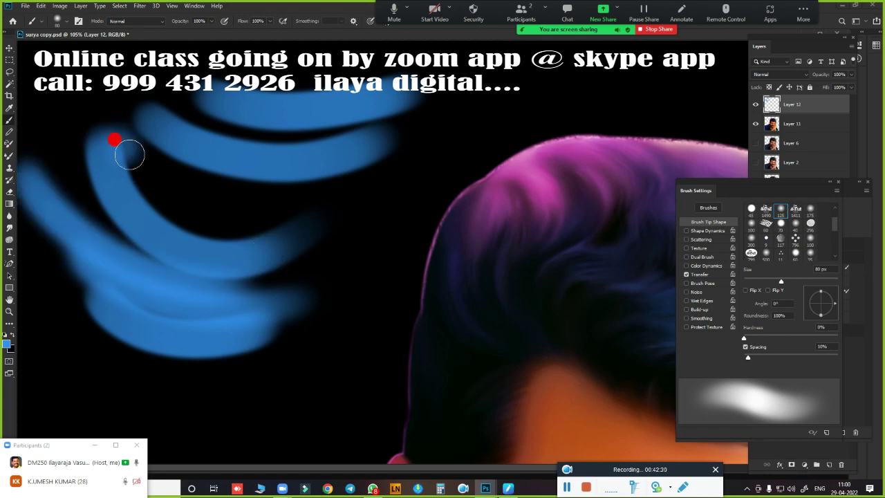
drag(128, 152, 397, 182)
drag(325, 173, 378, 165)
drag(567, 89, 661, 85)
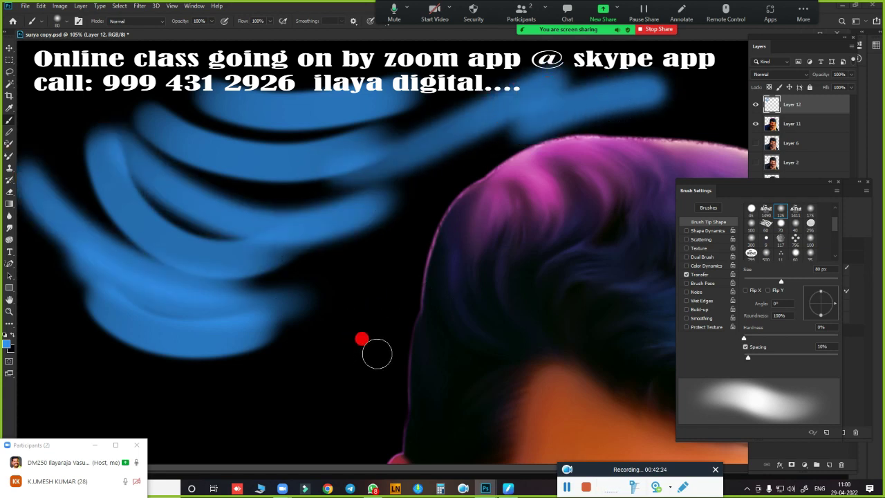
Step: Set Hardness to 100% and paint hard-edged blue curves up over the hair
drag(750, 336, 853, 339)
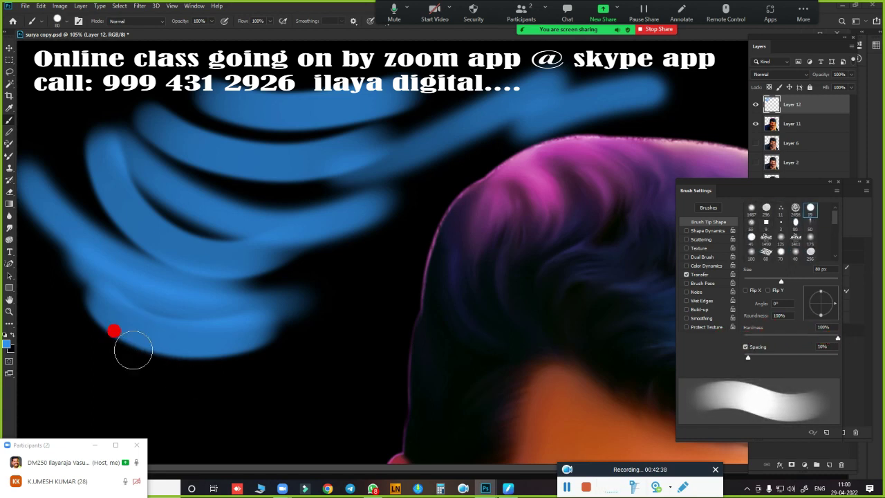
drag(132, 350, 390, 370)
mouse_move(259, 297)
mouse_down()
mouse_move(356, 293)
mouse_move(494, 232)
mouse_up()
drag(351, 242, 553, 139)
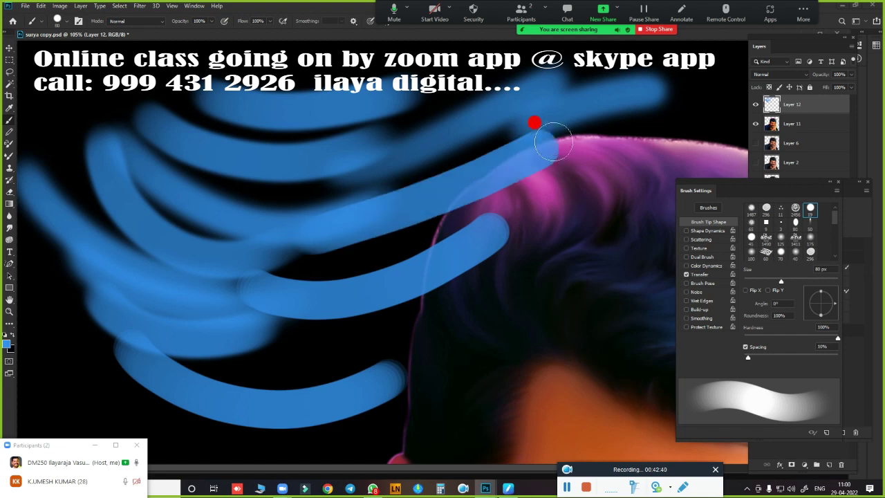
drag(383, 332, 598, 249)
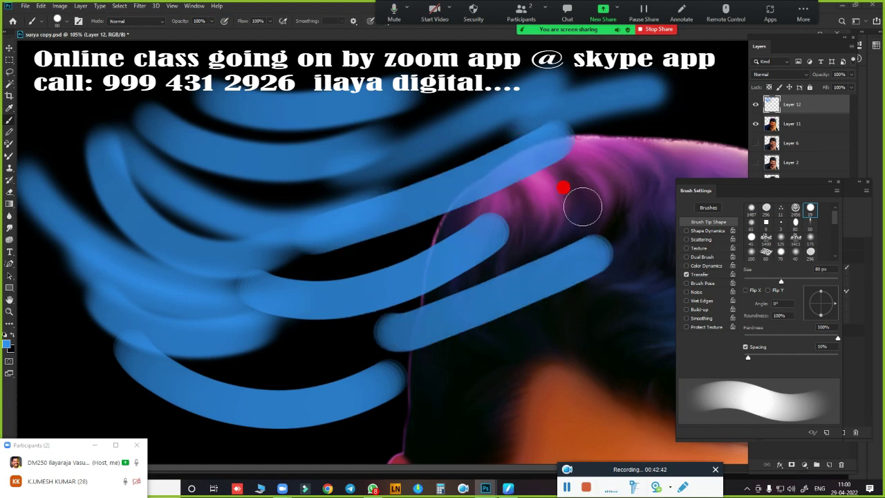
mouse_move(298, 256)
mouse_down()
mouse_move(628, 233)
mouse_move(625, 277)
mouse_up()
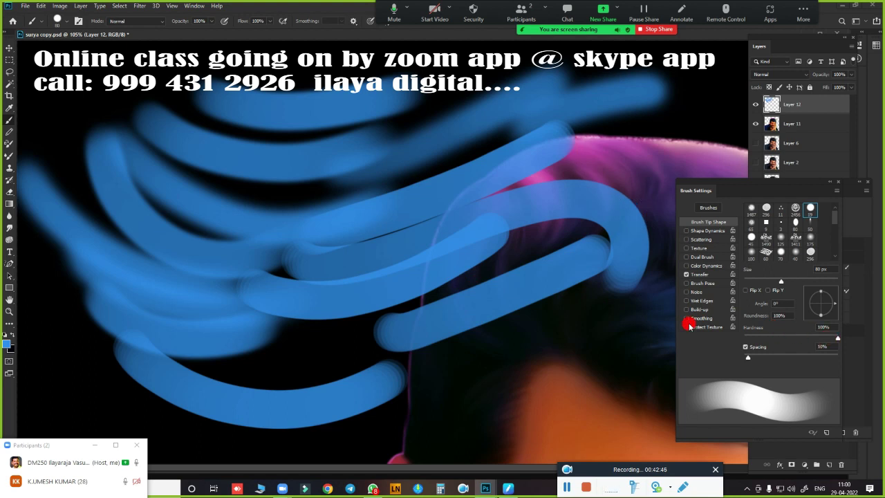
Step: Return Hardness to 0% and paint soft blue strokes across the lower canvas
drag(833, 339, 733, 339)
drag(239, 366, 546, 350)
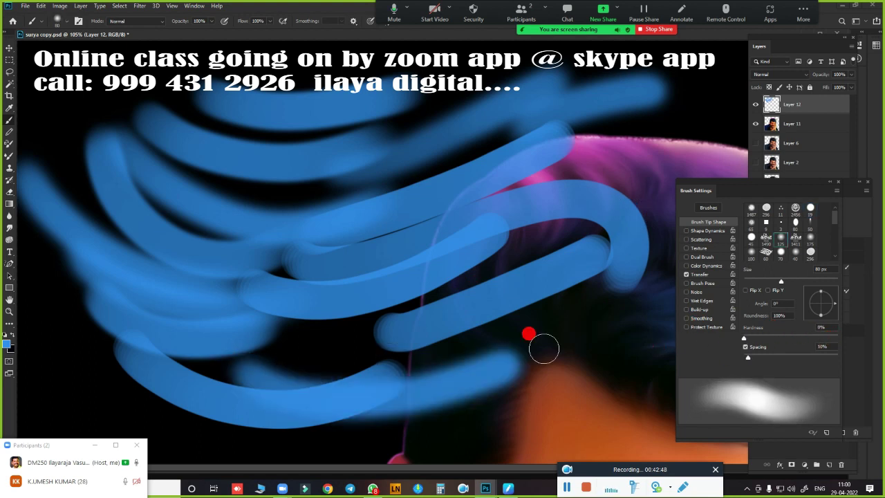
drag(392, 354, 257, 100)
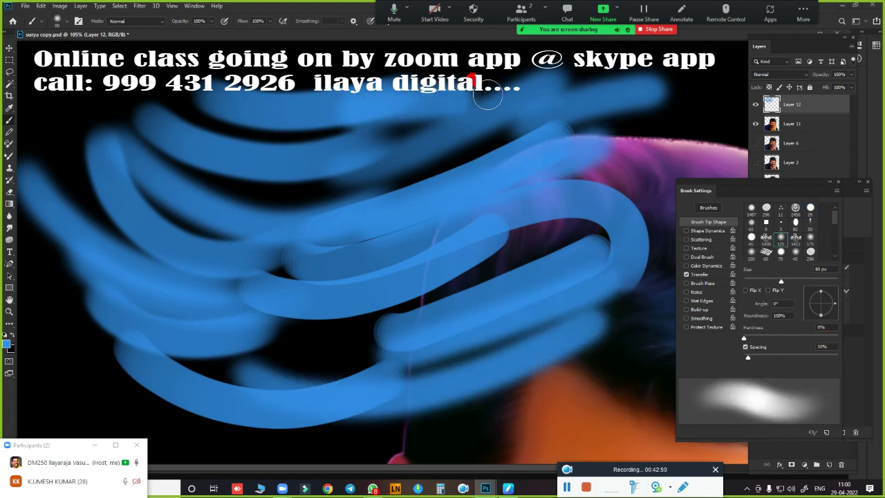
click(11, 336)
Step: Pick bright red as the foreground colour and paint red strokes across the blue coils
click(766, 150)
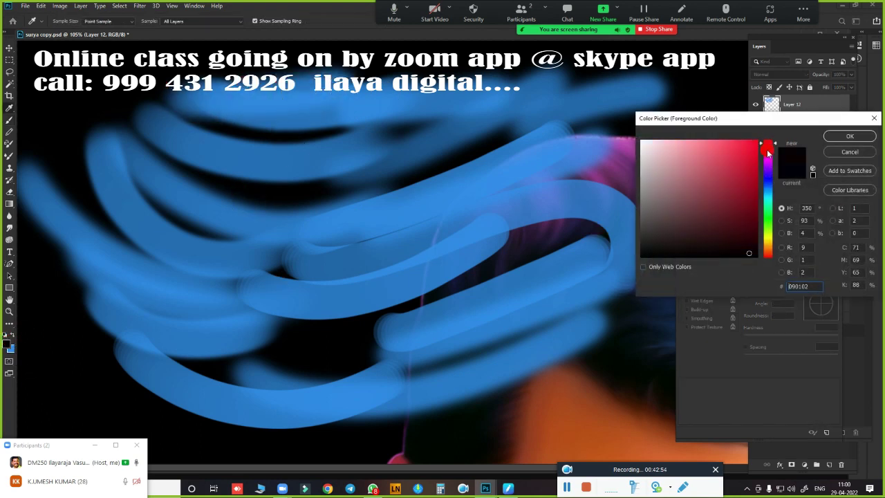
click(757, 143)
click(850, 136)
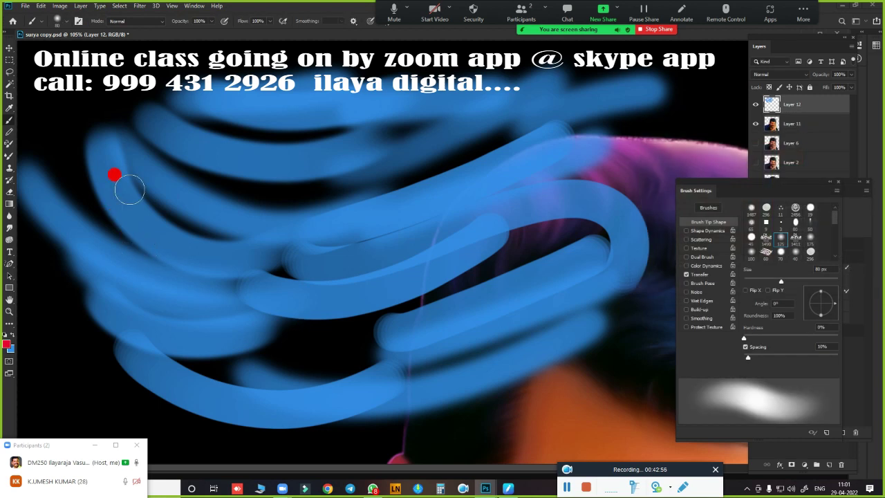
drag(129, 187, 405, 173)
drag(127, 296, 428, 211)
drag(214, 354, 325, 301)
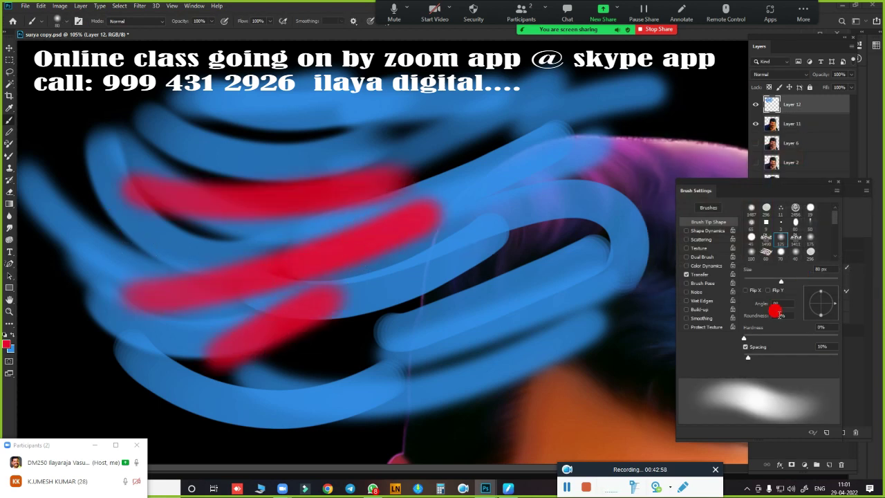
Step: Make the brush hard-edged and paint long red strokes across the upper coils
drag(745, 338, 876, 332)
drag(123, 150, 379, 107)
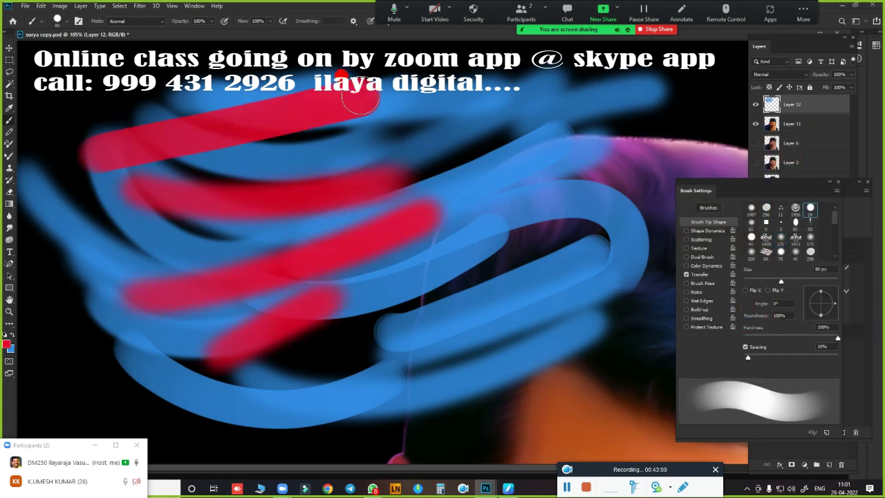
drag(86, 157, 356, 144)
drag(207, 161, 559, 129)
drag(201, 207, 547, 182)
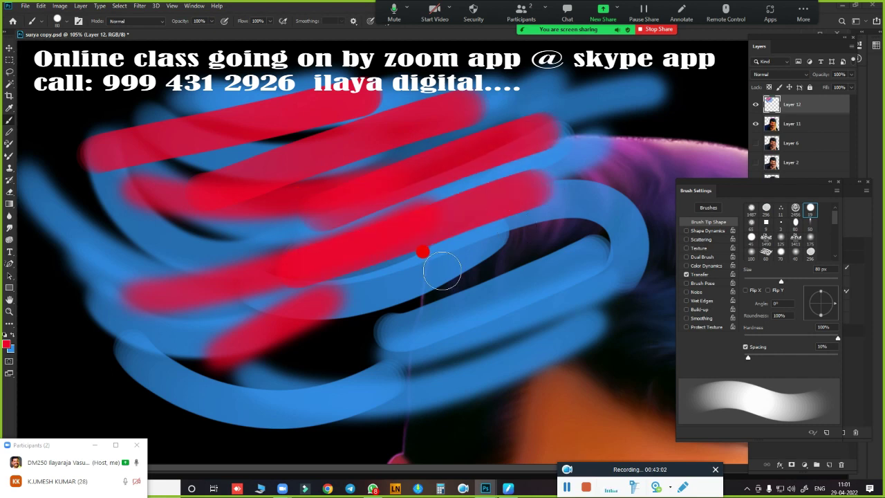
Step: Lower Hardness to about 67%, paint red strokes on the lower coils, then delete all practice strokes
drag(829, 338, 807, 338)
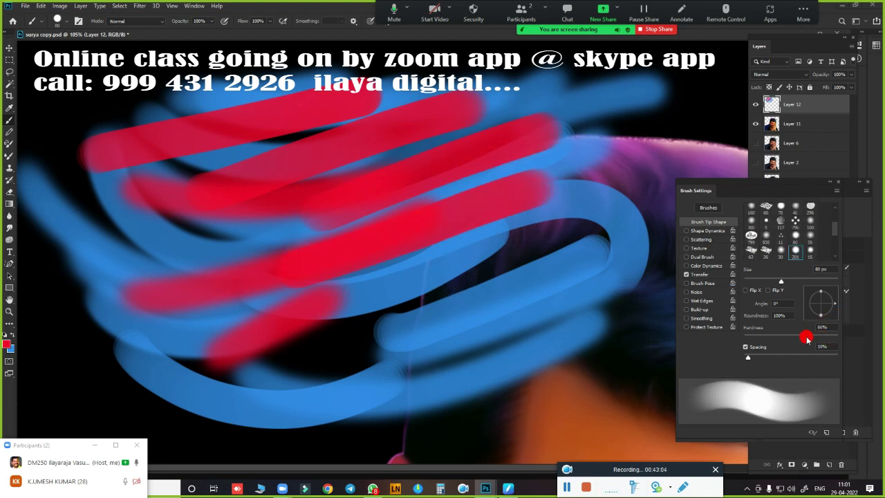
drag(297, 352, 530, 283)
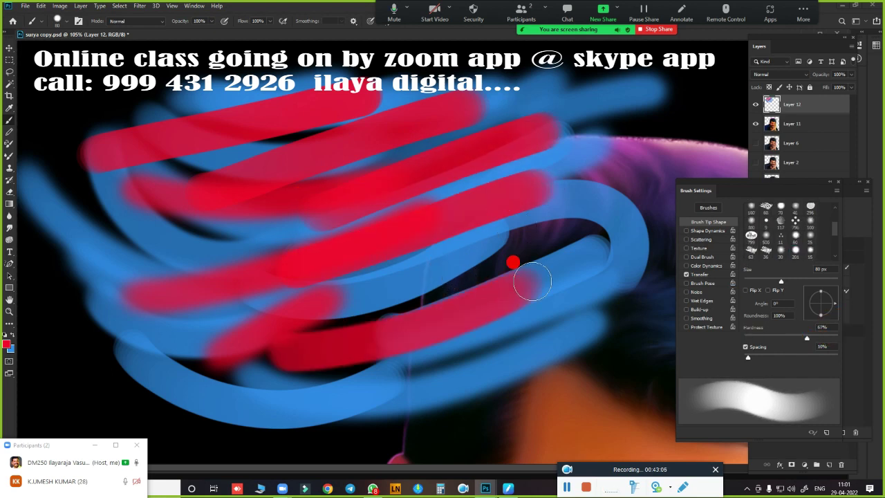
drag(400, 381, 585, 299)
drag(458, 366, 569, 310)
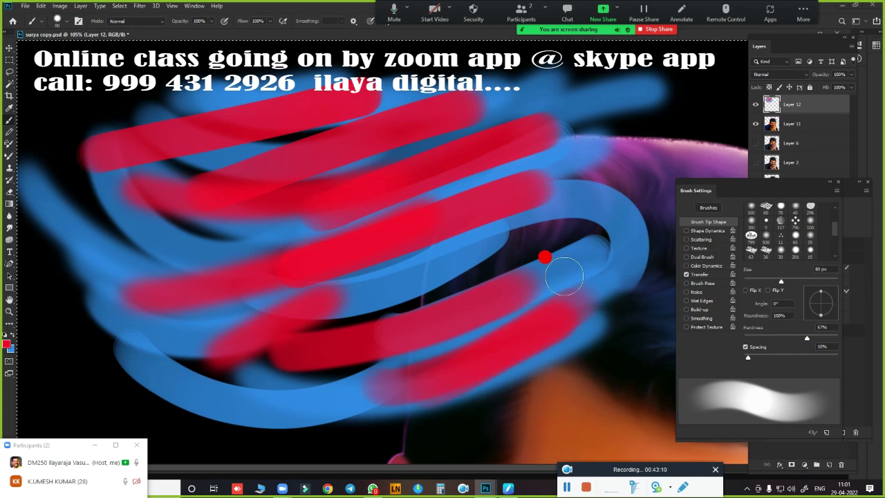
key(Delete)
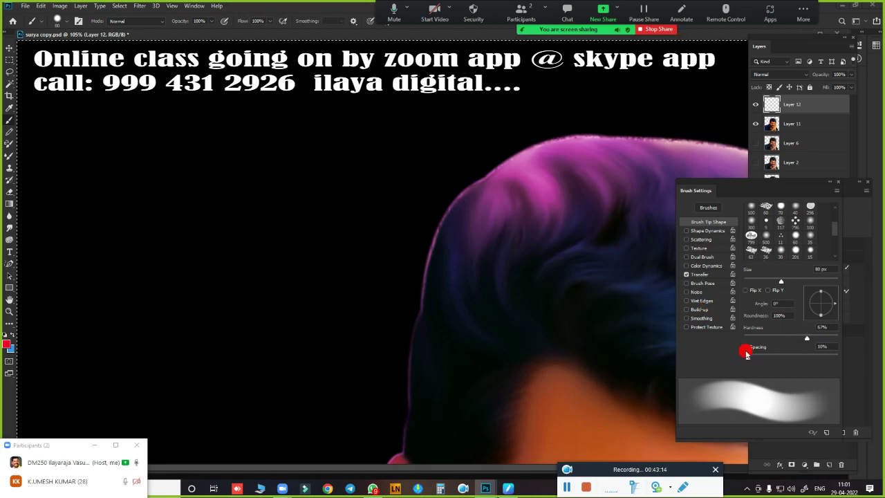
Step: Re-enable Shape Dynamics with Pen Pressure size jitter and paint tapered red strokes left of the hair
click(709, 231)
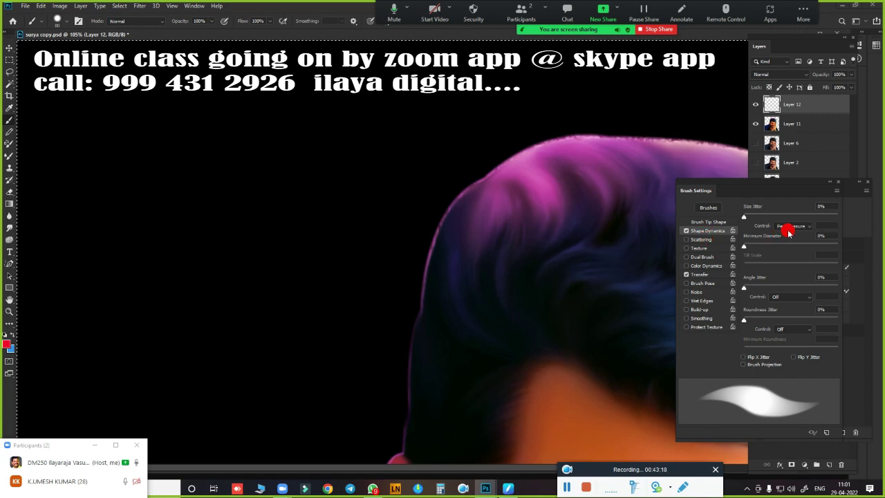
click(795, 227)
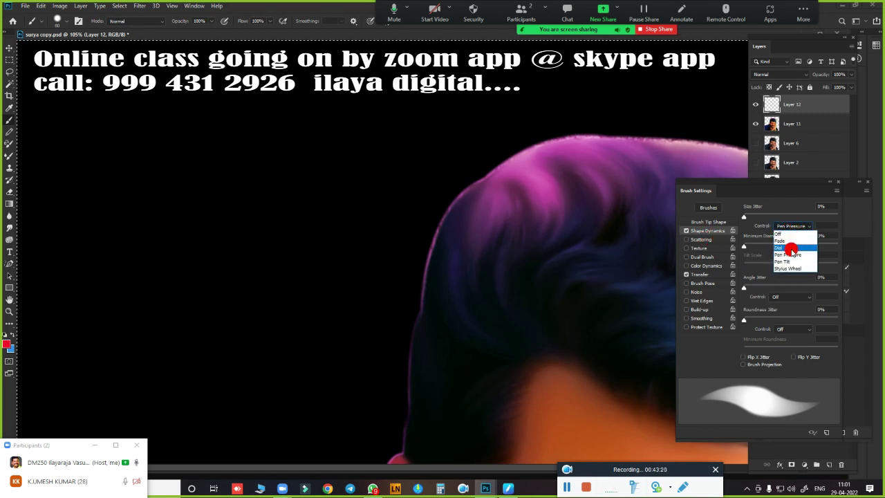
click(789, 254)
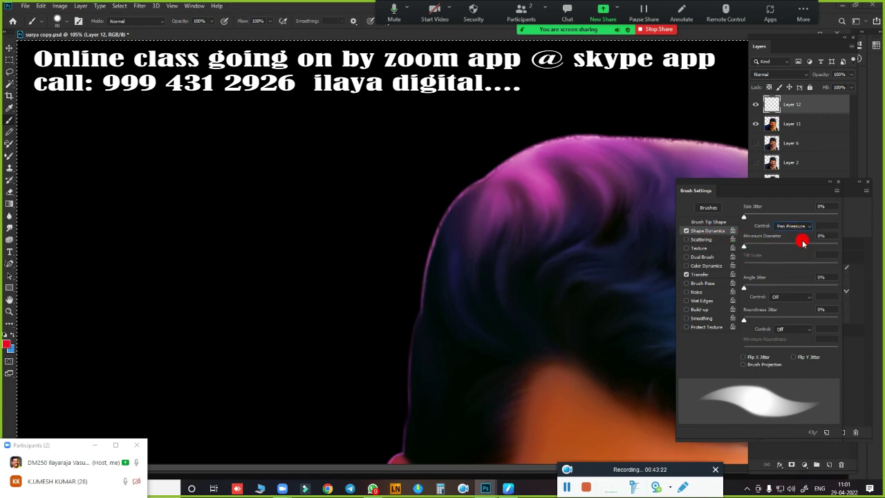
drag(81, 147, 302, 151)
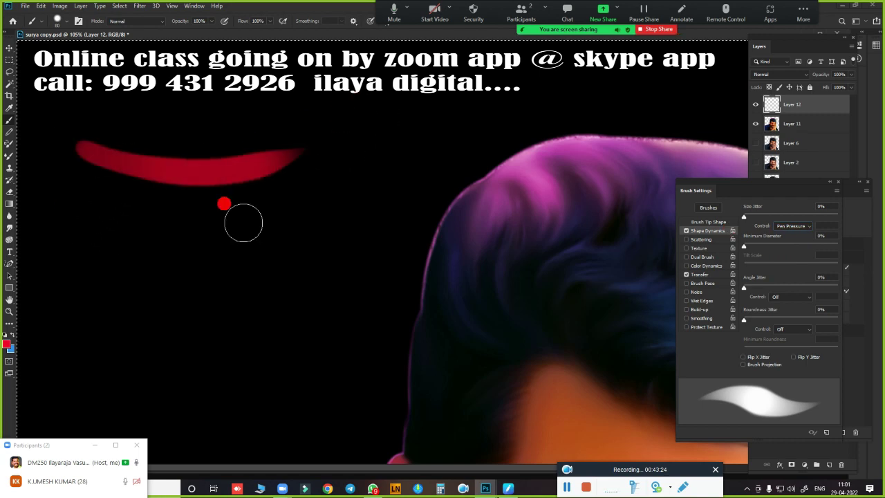
drag(91, 232, 310, 217)
drag(107, 201, 349, 160)
drag(109, 123, 345, 114)
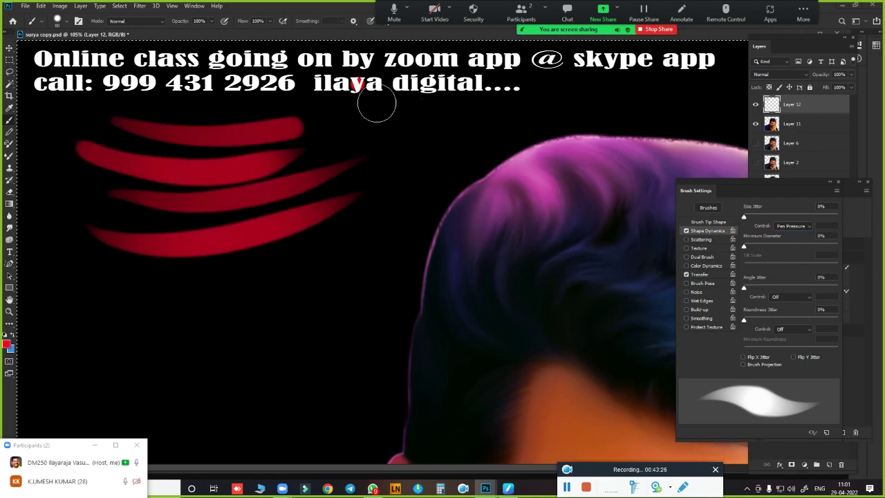
drag(107, 294, 342, 268)
drag(116, 356, 339, 310)
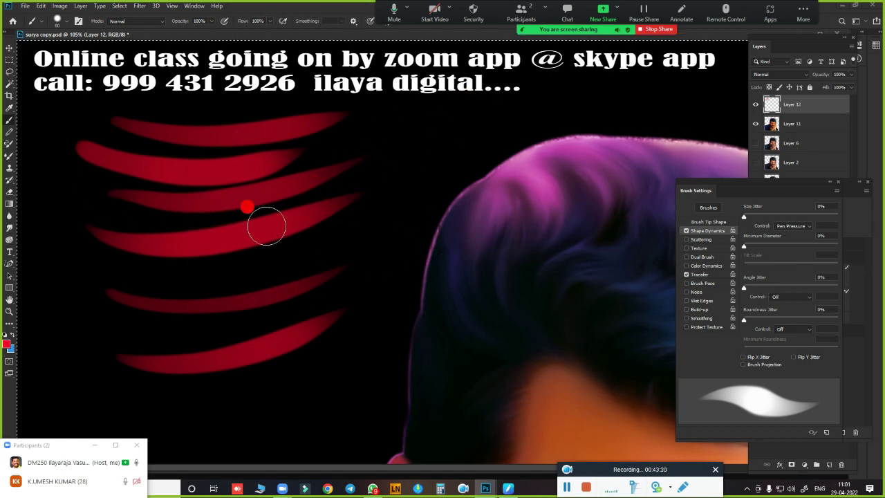
Step: Paint curved red strokes arcing onto the hair and sweeping across its upper area
drag(218, 142, 571, 166)
drag(200, 244, 460, 330)
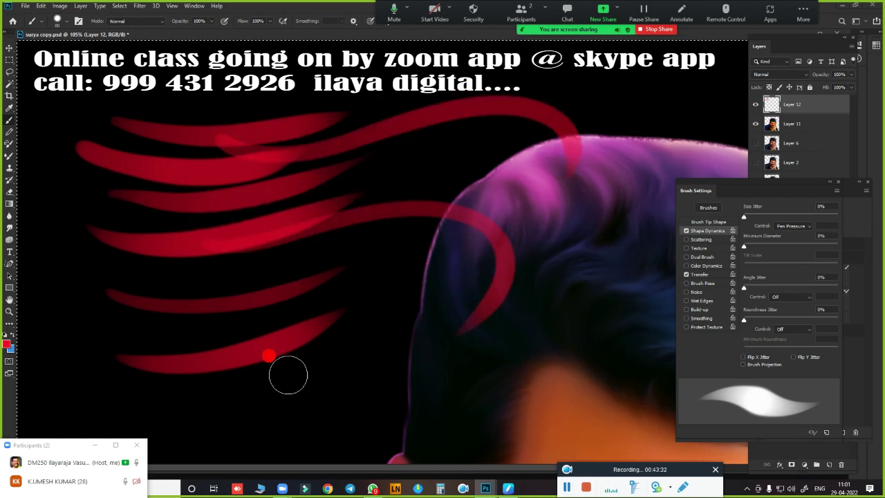
drag(113, 335, 349, 332)
drag(393, 352, 412, 398)
drag(69, 381, 349, 408)
drag(83, 280, 328, 276)
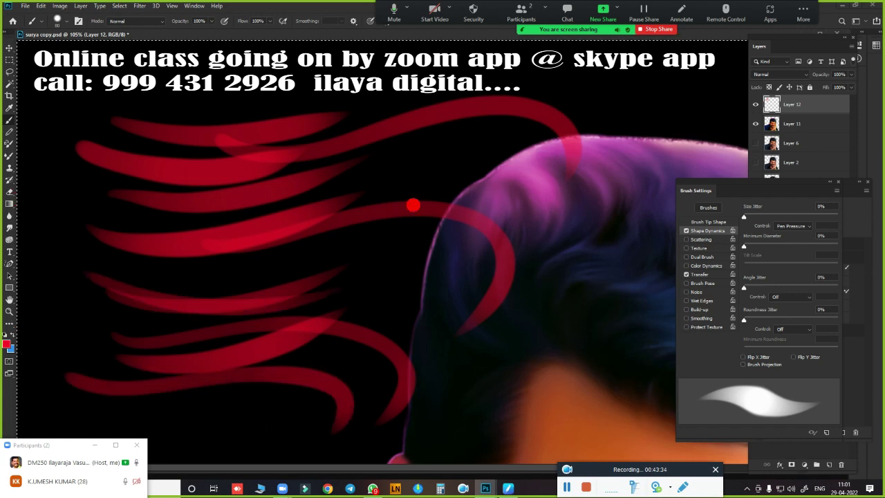
drag(181, 263, 415, 228)
drag(242, 203, 473, 190)
drag(302, 142, 532, 128)
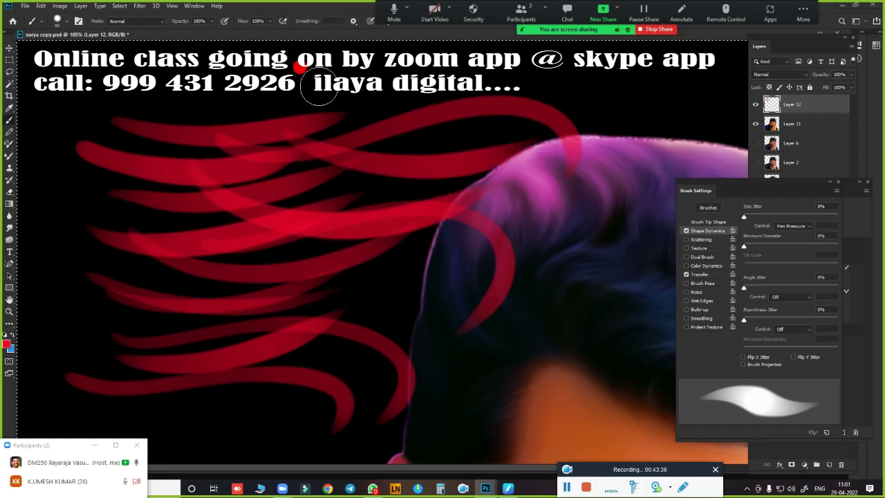
drag(307, 72, 522, 97)
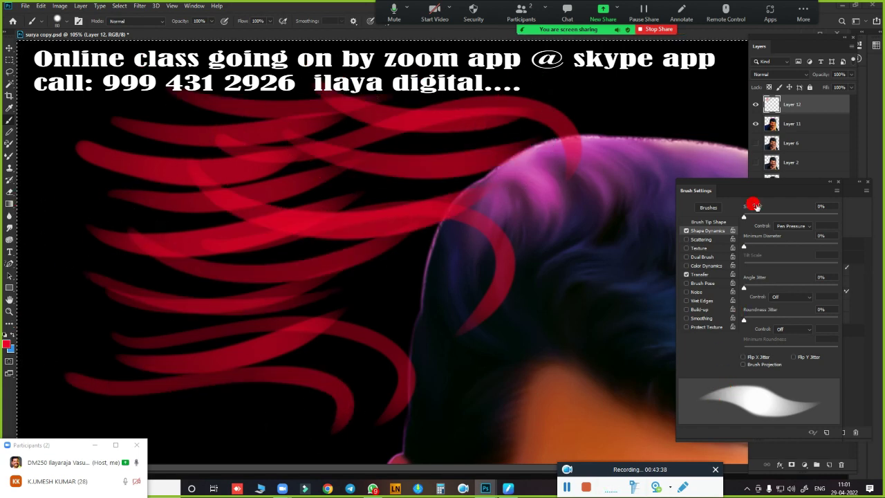
Step: Keep Pen Pressure size jitter, raise brush spacing to 13%, and paint red strokes on the left hair
click(797, 227)
click(792, 237)
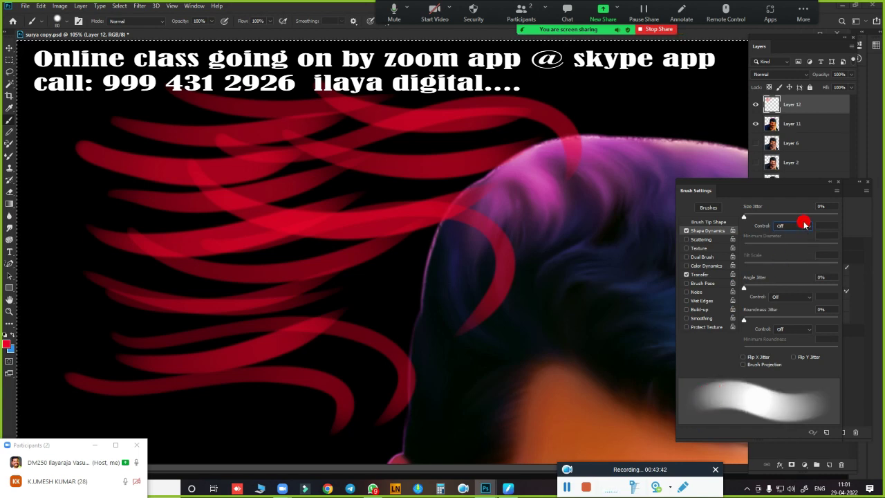
click(802, 226)
click(795, 255)
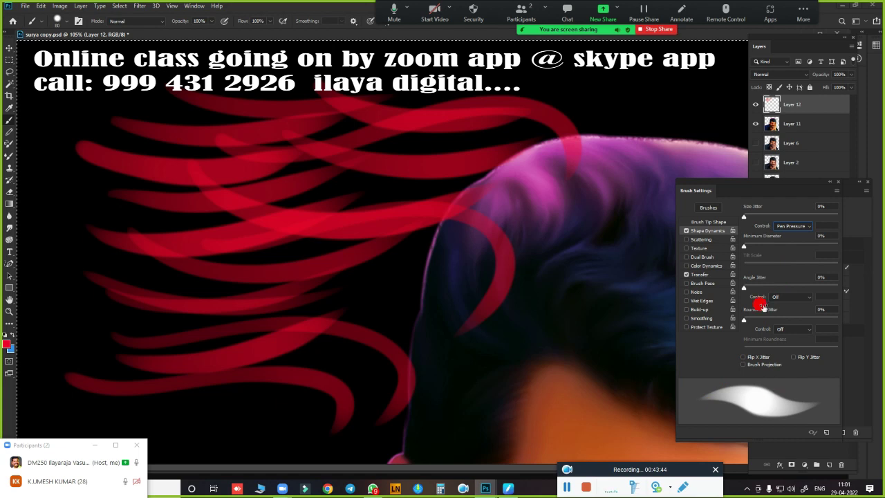
click(712, 222)
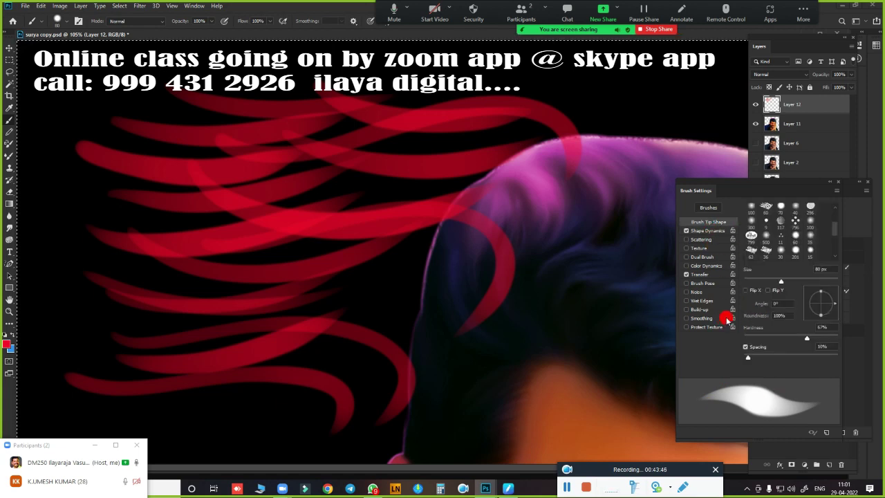
drag(752, 360, 753, 357)
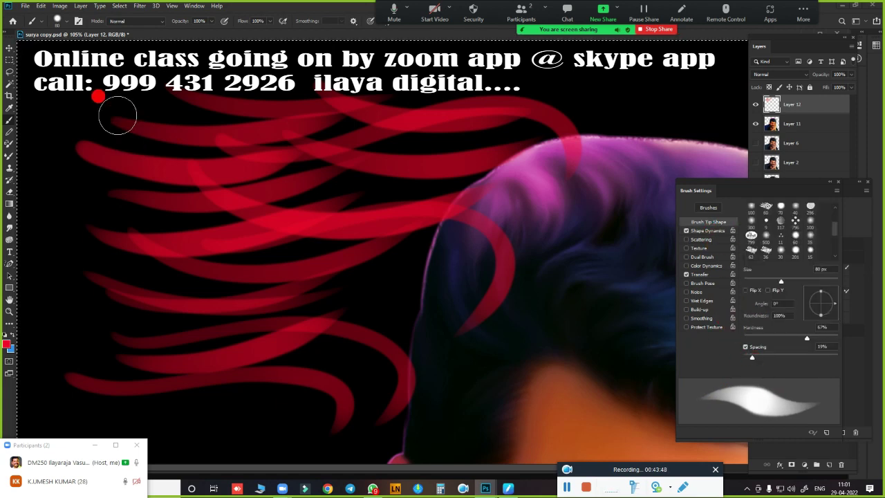
drag(138, 76, 306, 69)
mouse_move(107, 123)
mouse_down()
mouse_move(424, 103)
mouse_move(387, 138)
mouse_up()
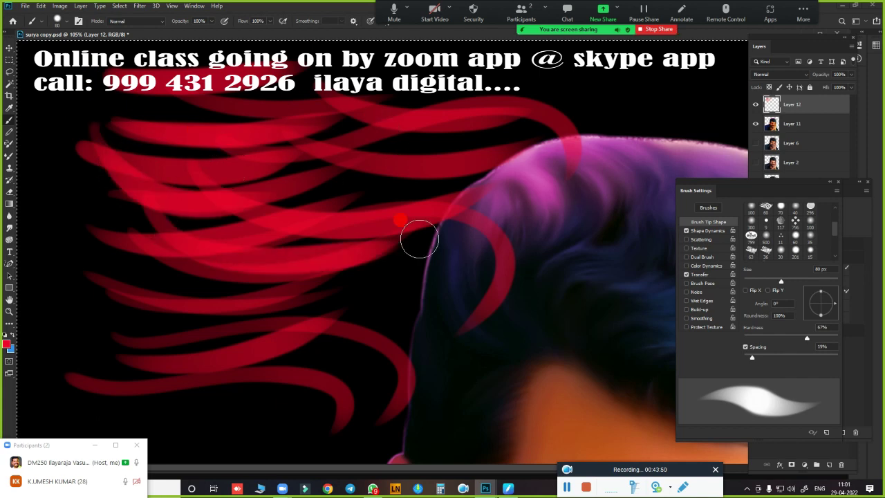
drag(173, 290, 304, 296)
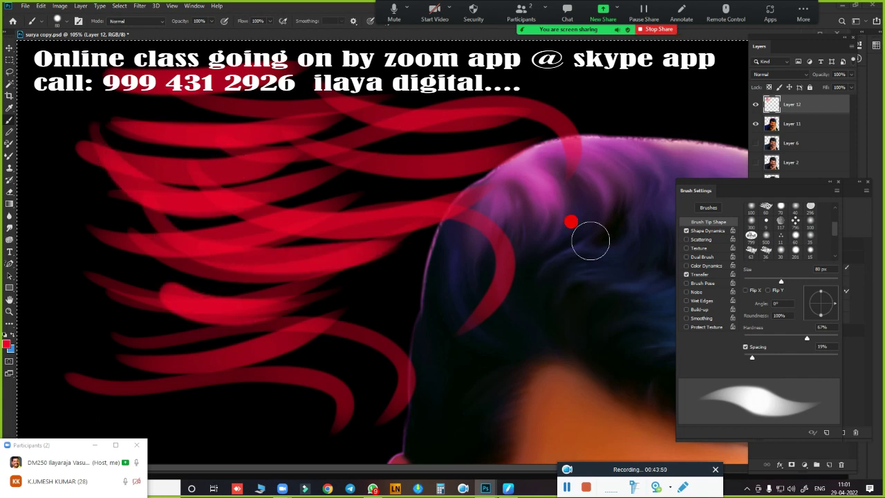
Step: Turn off Shape Dynamics and paint untapered red strokes across the hair
click(704, 231)
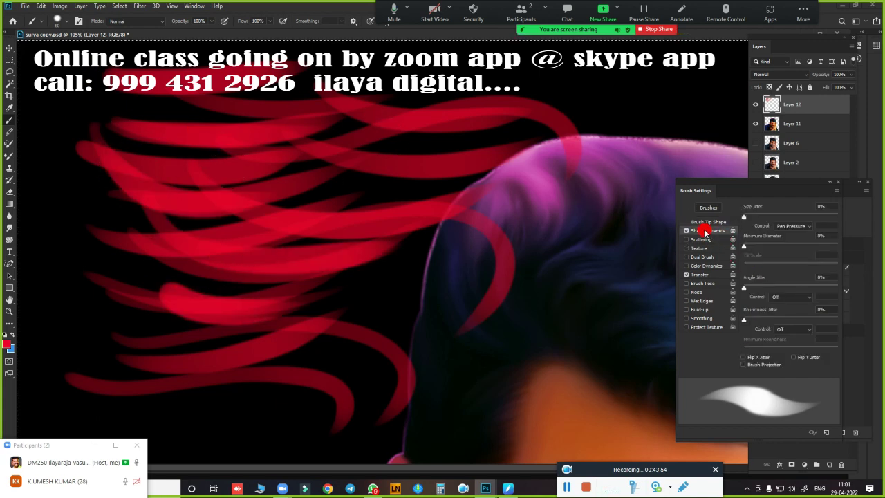
click(687, 232)
drag(691, 65, 406, 137)
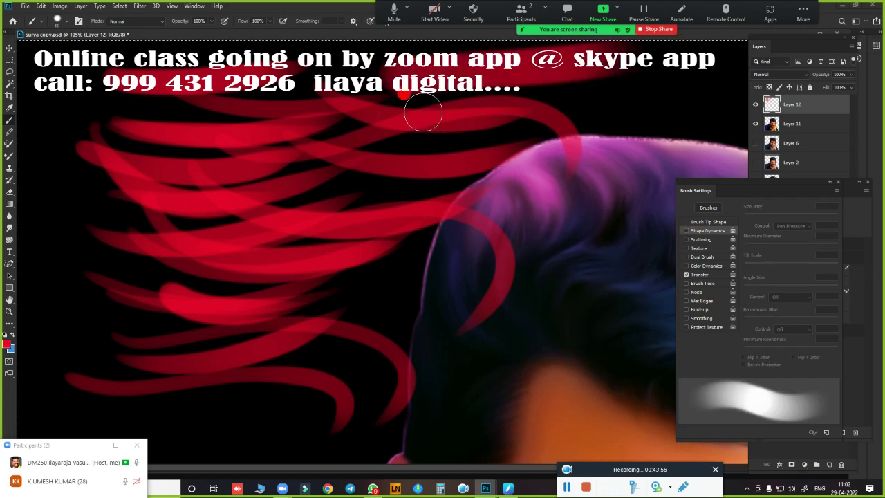
drag(100, 228, 432, 185)
drag(93, 333, 352, 298)
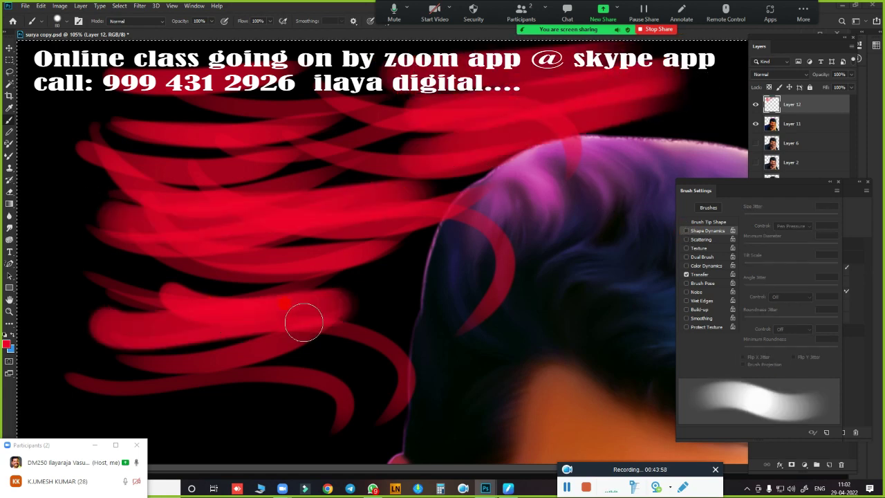
mouse_move(93, 408)
mouse_down()
mouse_move(363, 369)
mouse_move(425, 379)
mouse_up()
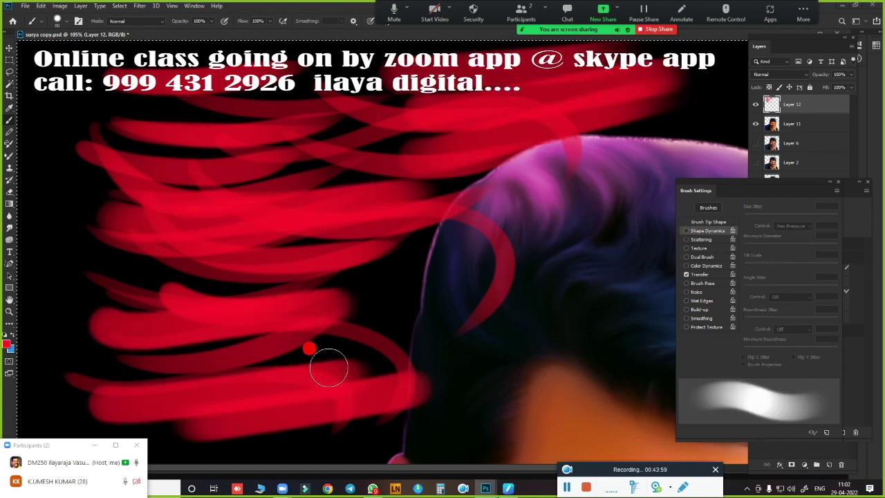
Step: Turn Shape Dynamics back on and sweep red strokes across the middle-left and lower-middle hair
click(687, 231)
drag(70, 256, 326, 290)
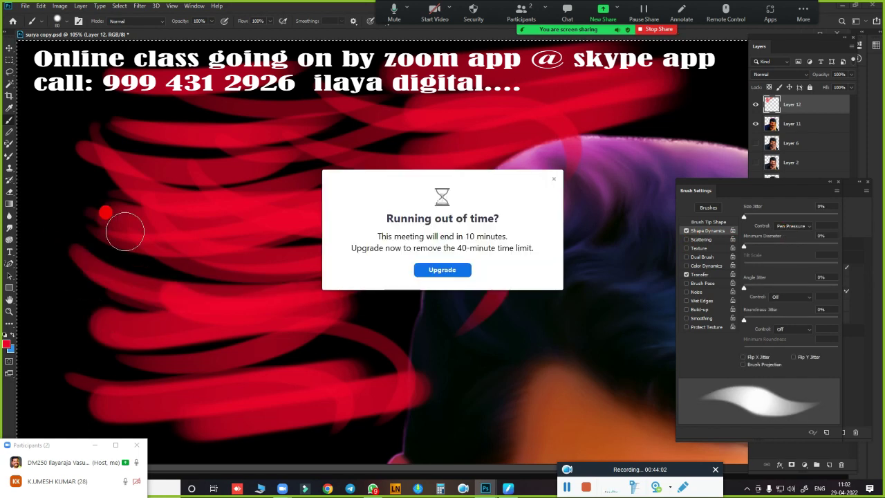
drag(104, 211, 318, 257)
drag(231, 287, 443, 346)
drag(378, 354, 518, 373)
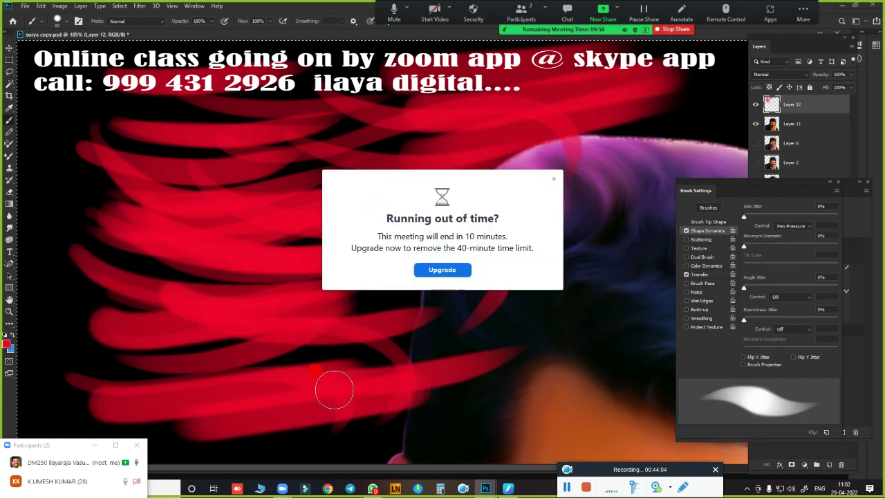
drag(332, 387, 519, 388)
drag(408, 380, 499, 353)
drag(362, 332, 514, 316)
drag(304, 330, 509, 302)
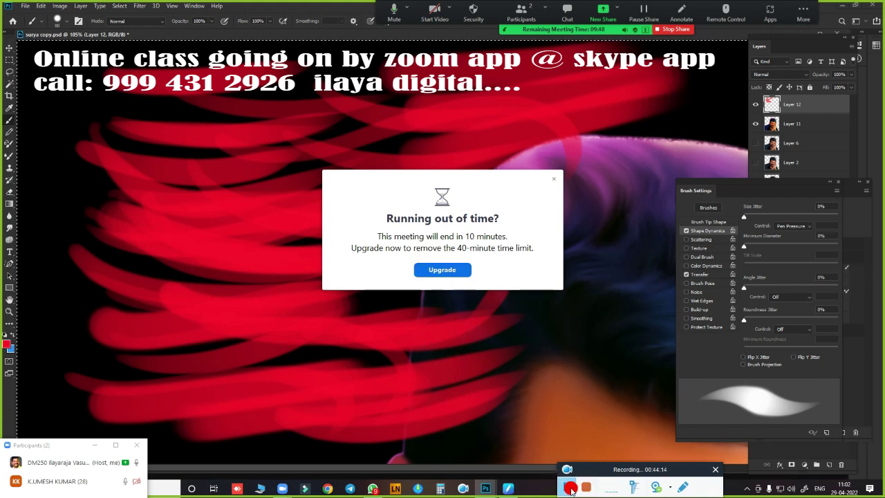
Step: Zoom to about 189% on the hairline and rotate the view along the hair
click(569, 488)
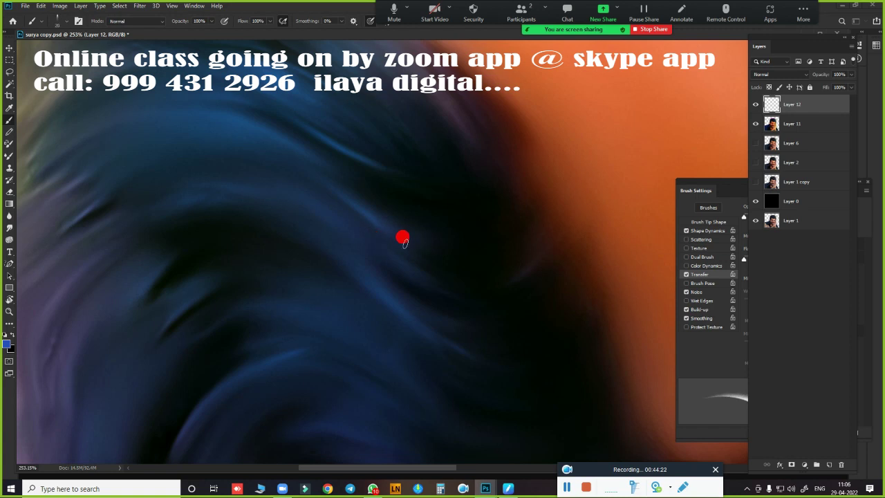
scroll(402, 238, down, 4)
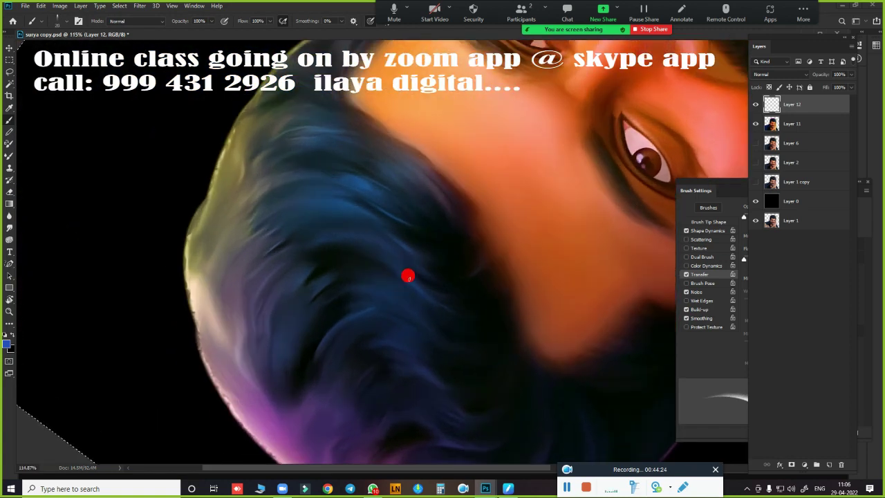
drag(408, 277, 427, 281)
scroll(419, 291, up, 3)
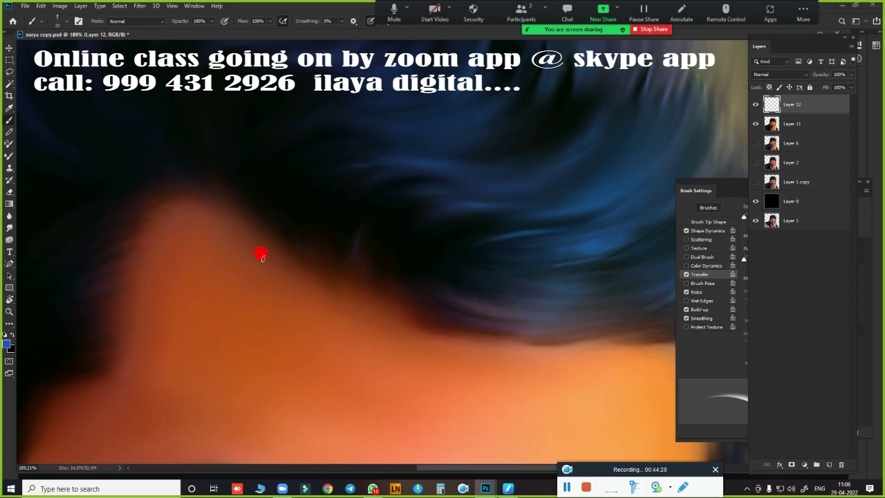
key(r)
mouse_move(237, 223)
mouse_down()
mouse_move(165, 239)
mouse_move(366, 395)
mouse_move(434, 377)
mouse_move(383, 255)
mouse_move(411, 292)
mouse_move(393, 302)
mouse_move(405, 326)
mouse_up()
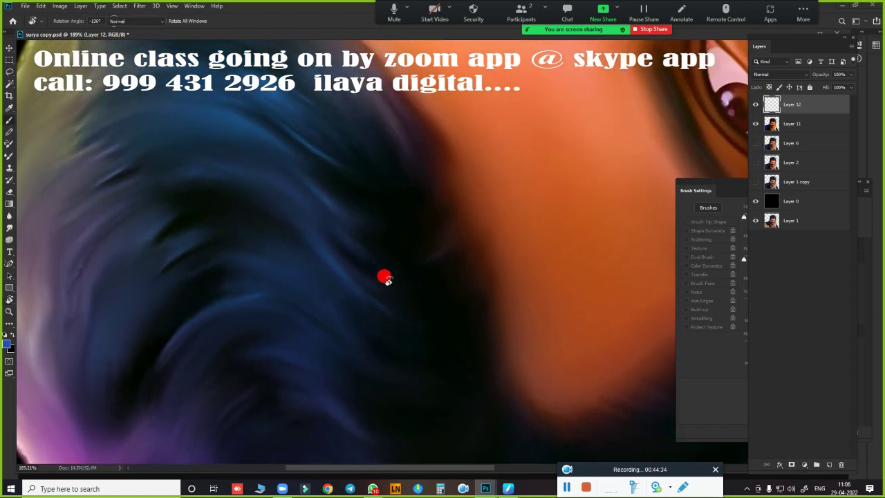
Step: Paint a thin blue strand along the hair, undo it, and repaint a brighter one
key(b)
drag(213, 155, 407, 299)
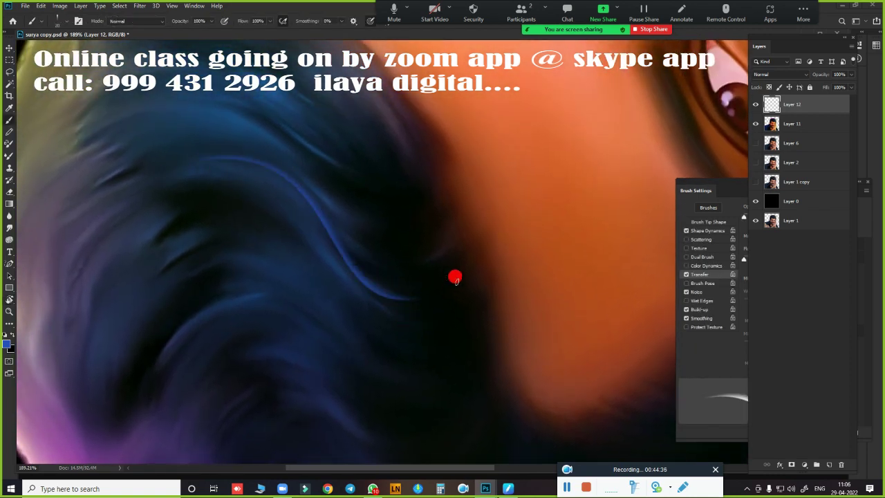
key(ctrl+z)
drag(204, 155, 450, 308)
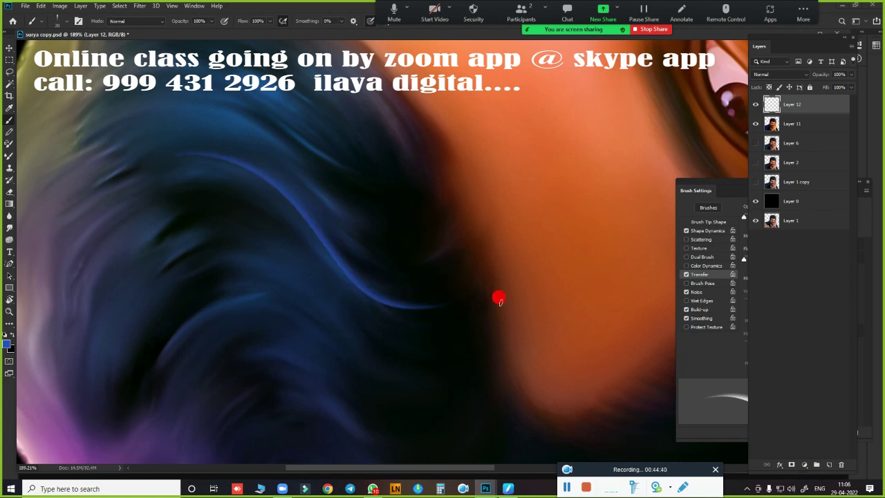
Step: Rotate the view to follow the hair and undo the bright blue strand
scroll(498, 298, right, 5)
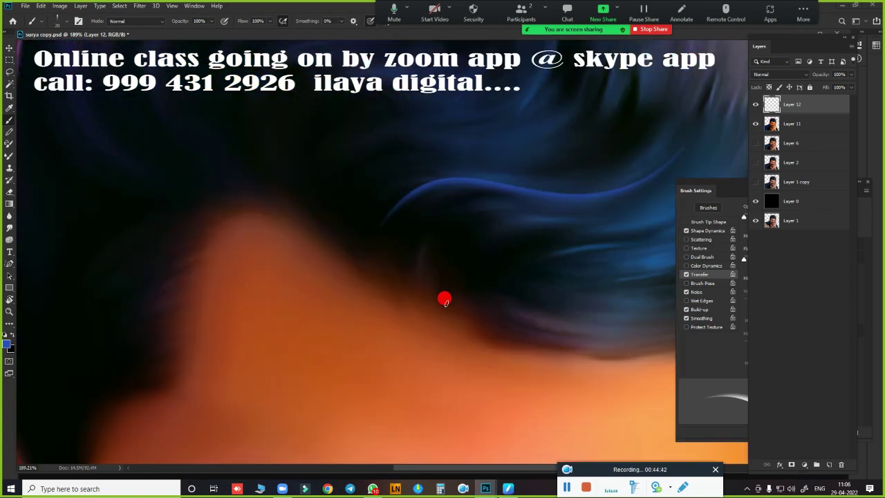
key(r)
mouse_move(291, 235)
mouse_down()
mouse_move(454, 401)
mouse_move(518, 323)
mouse_move(515, 310)
mouse_up()
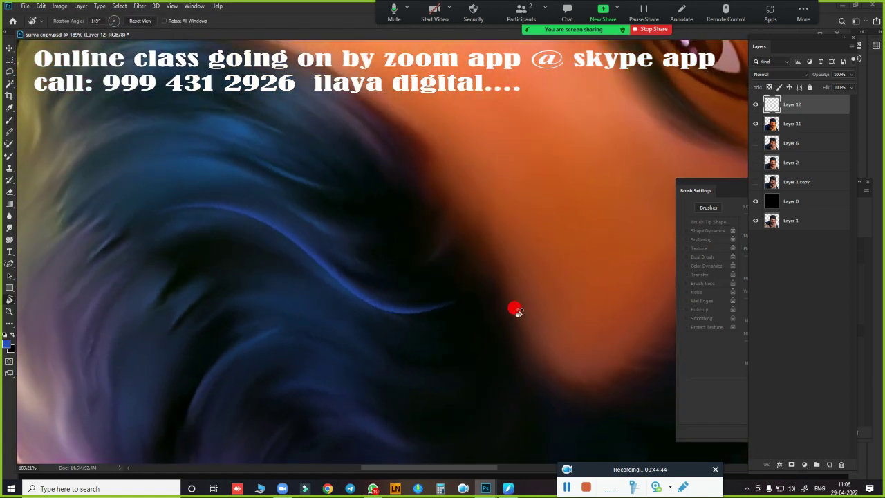
key(ctrl+z)
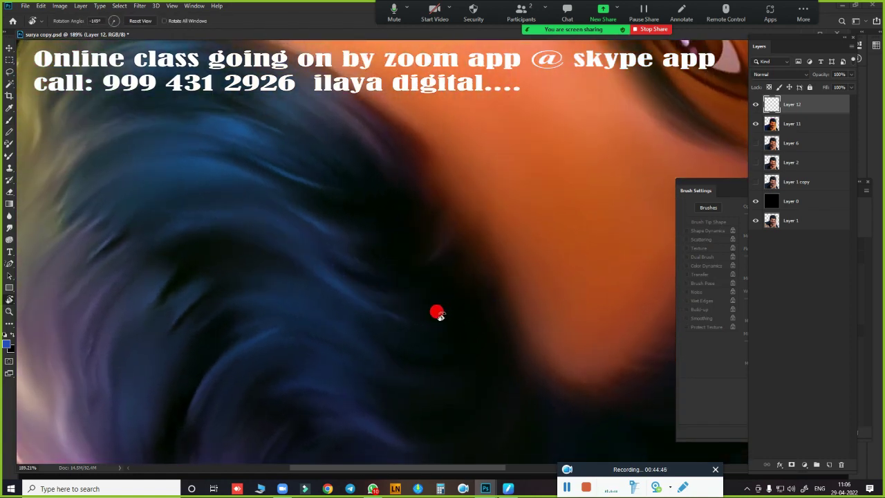
key(b)
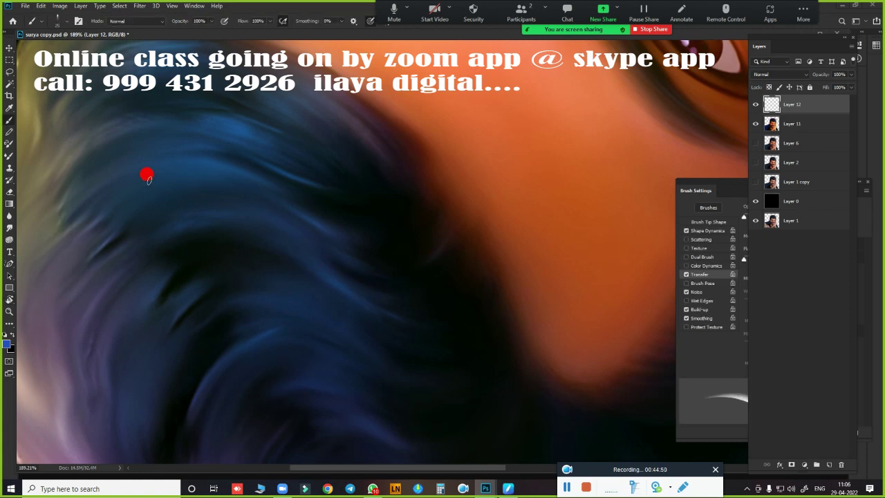
Step: Paint bright blue strands curving down along the dark hair
drag(114, 185, 387, 245)
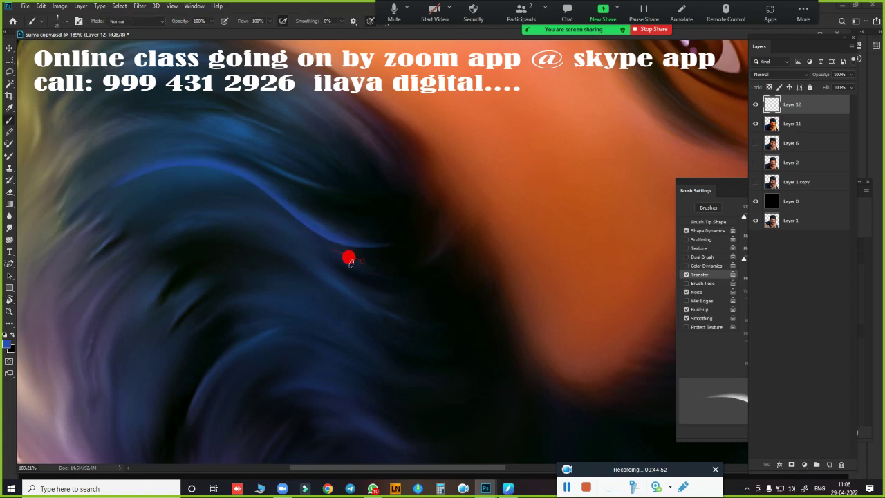
drag(324, 251, 423, 285)
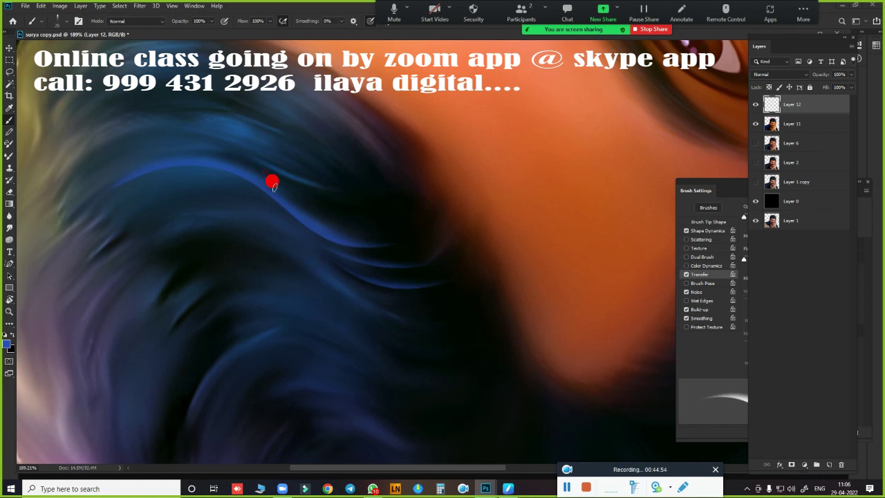
drag(423, 222, 345, 206)
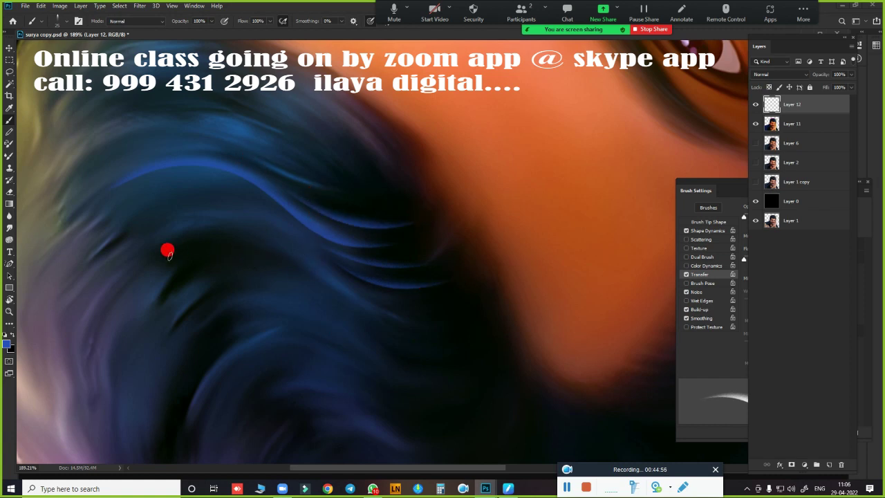
mouse_move(167, 250)
mouse_down()
mouse_move(364, 321)
mouse_move(459, 314)
mouse_up()
drag(357, 300, 449, 332)
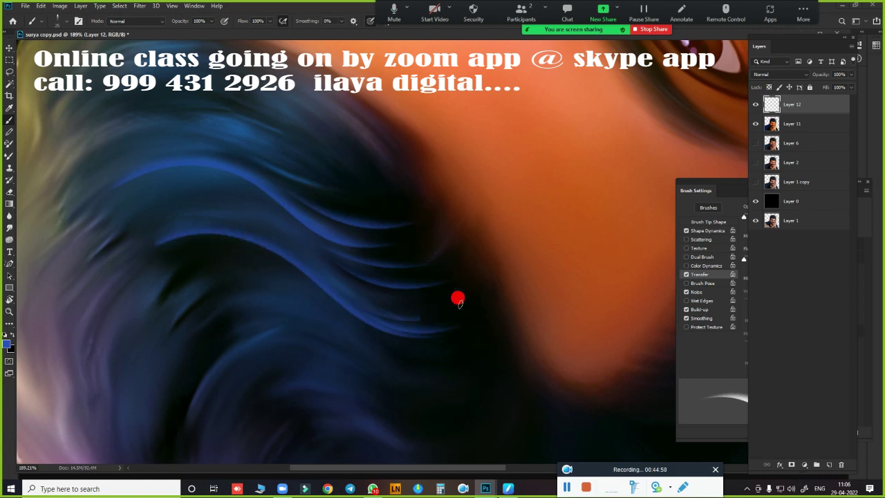
Step: Pan to another part of the hair and paint curved blue strands along its edge
drag(415, 399, 319, 240)
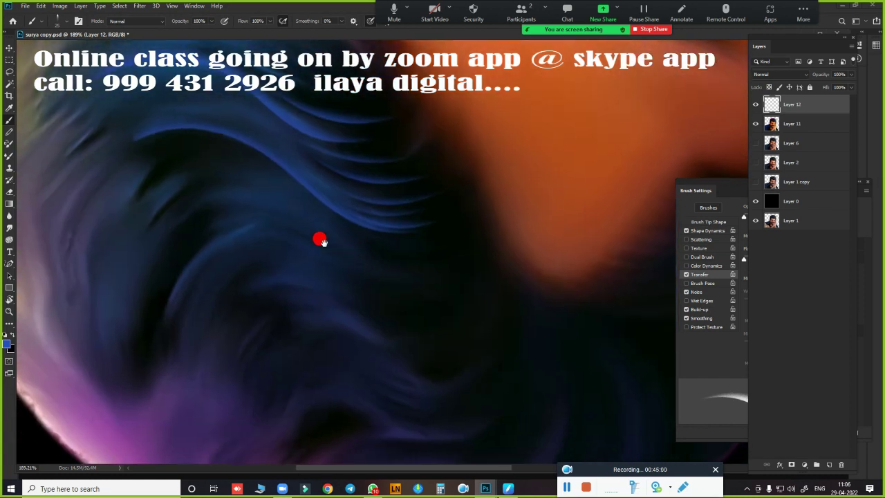
drag(153, 261, 413, 292)
drag(348, 271, 476, 267)
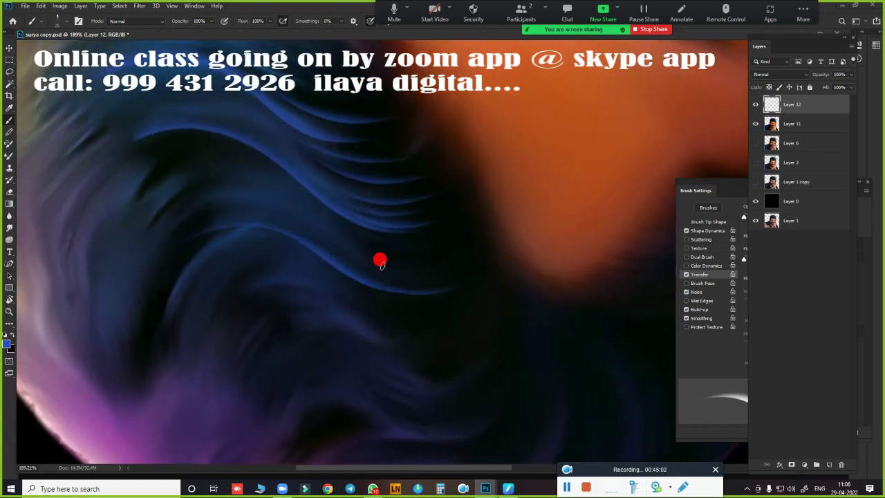
drag(380, 260, 430, 262)
drag(319, 240, 478, 245)
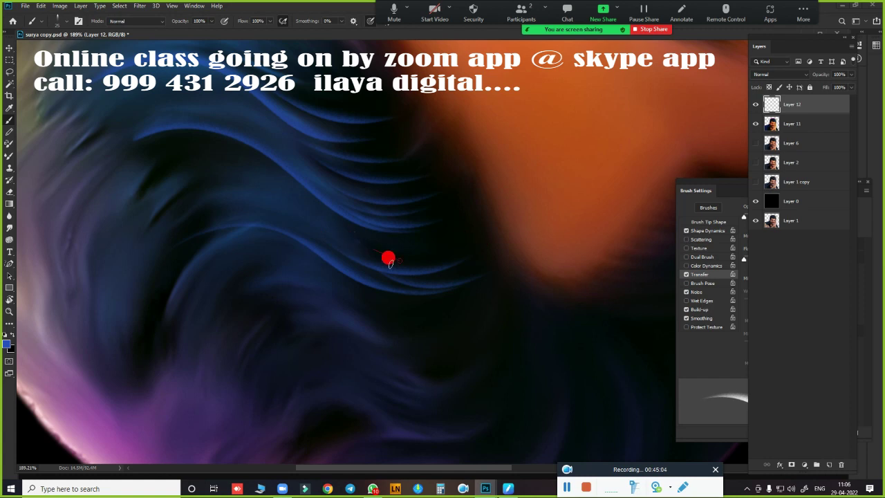
drag(387, 257, 442, 250)
drag(353, 231, 464, 258)
Step: Pan to bring up more hair and paint further curved blue strands on it
drag(420, 325, 347, 242)
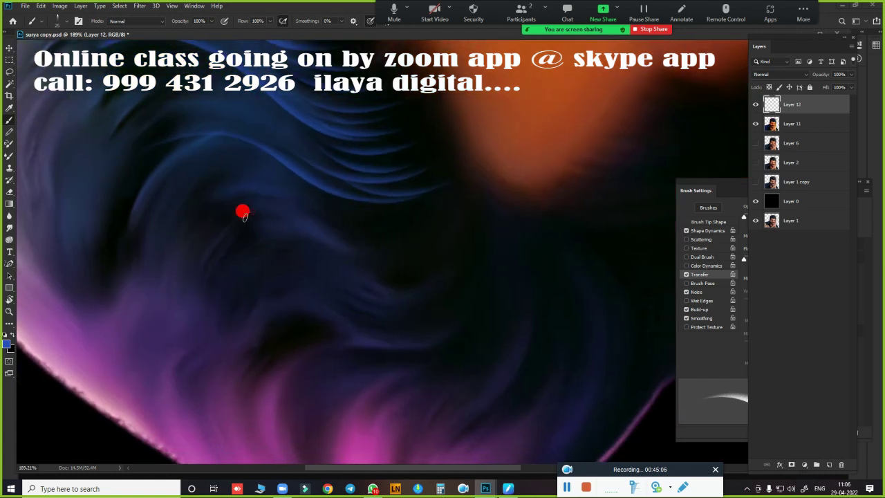
drag(284, 225, 477, 240)
drag(364, 249, 464, 219)
drag(408, 250, 453, 235)
drag(373, 236, 451, 218)
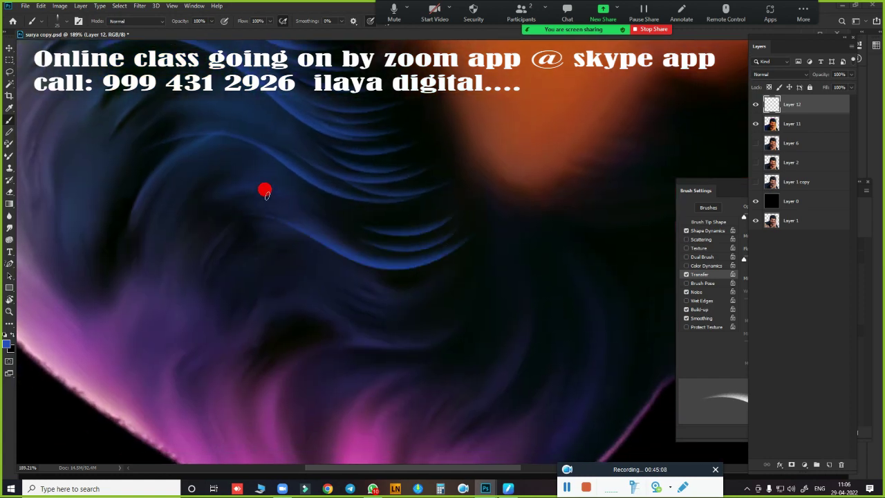
drag(303, 202, 440, 211)
mouse_move(445, 178)
mouse_down()
mouse_move(387, 256)
mouse_move(296, 208)
mouse_move(217, 215)
mouse_move(434, 186)
mouse_up()
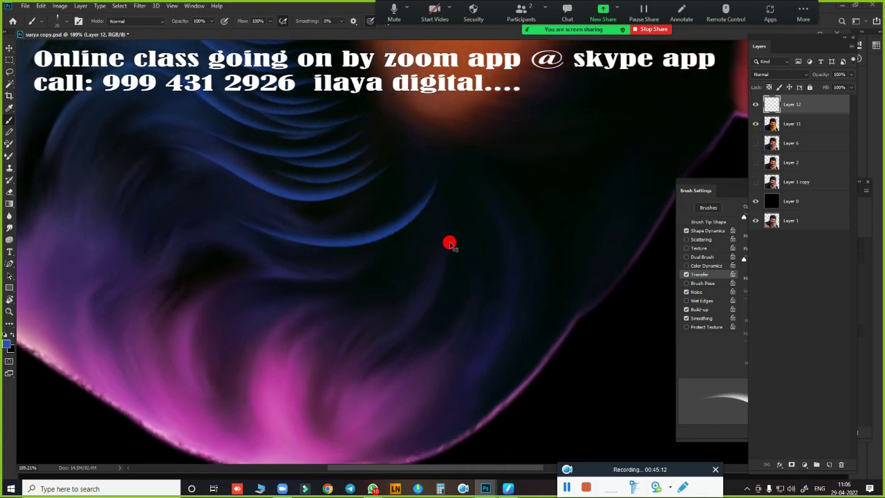
Step: Undo the last two blue strokes on the hair edge
key(ctrl+z)
drag(427, 245, 520, 322)
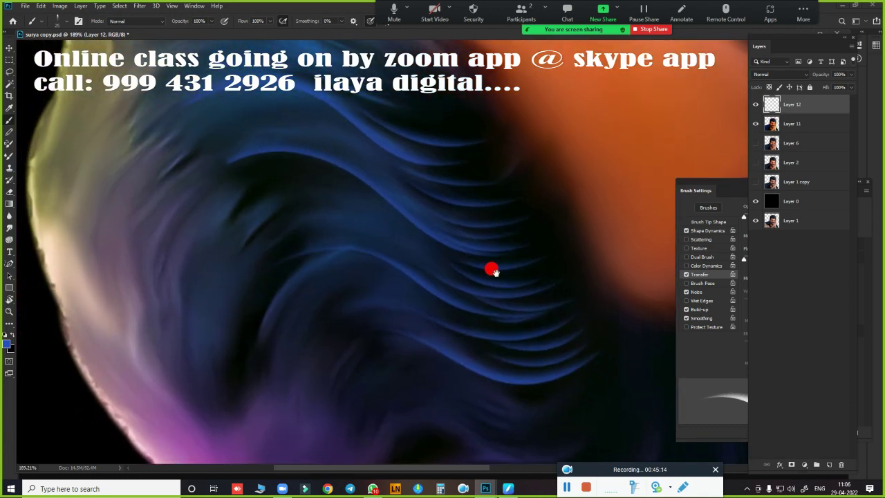
key(ctrl+z)
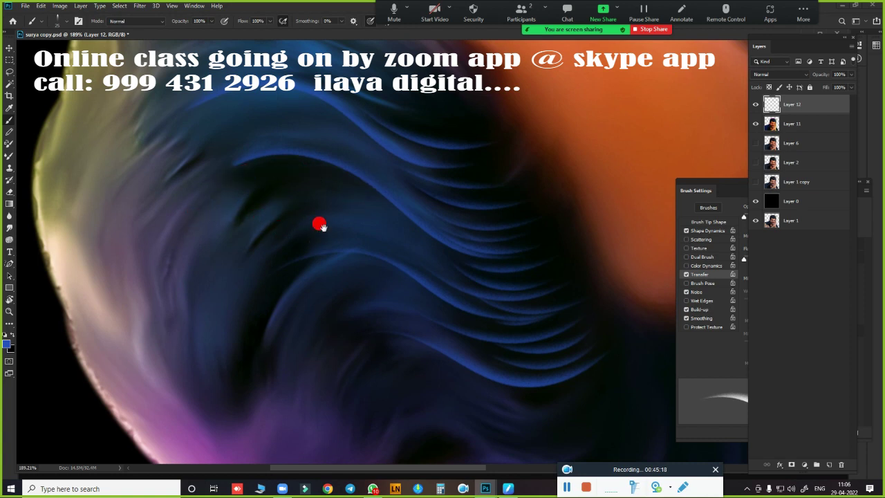
scroll(318, 224, up, 4)
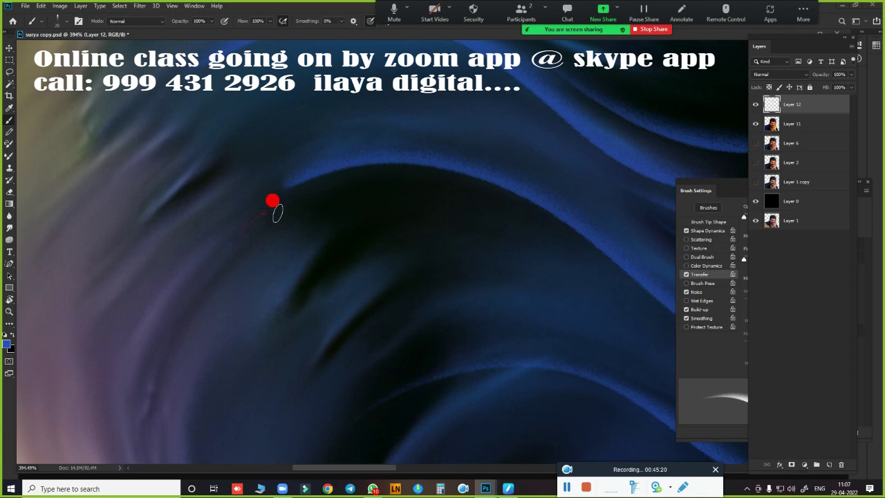
Step: Paint bright blue strands along the hair edge and hair curves
drag(277, 213, 419, 180)
drag(170, 324, 363, 206)
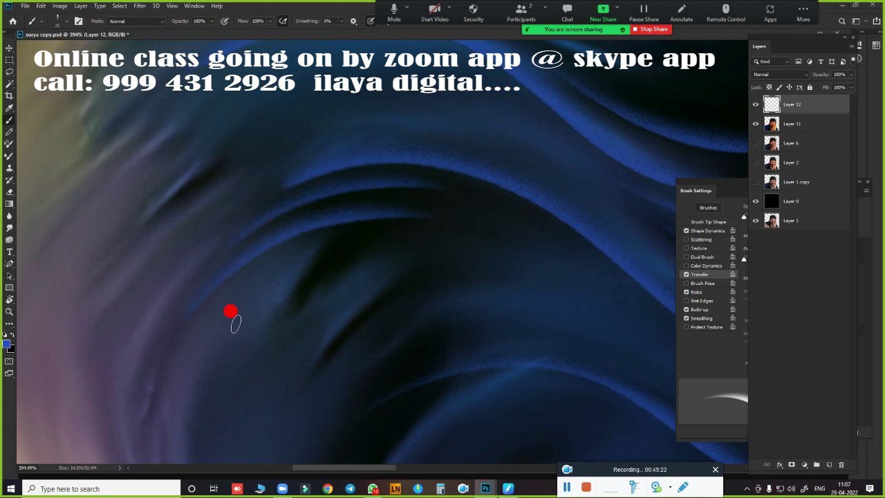
mouse_move(320, 242)
mouse_down()
mouse_move(401, 229)
mouse_move(567, 306)
mouse_up()
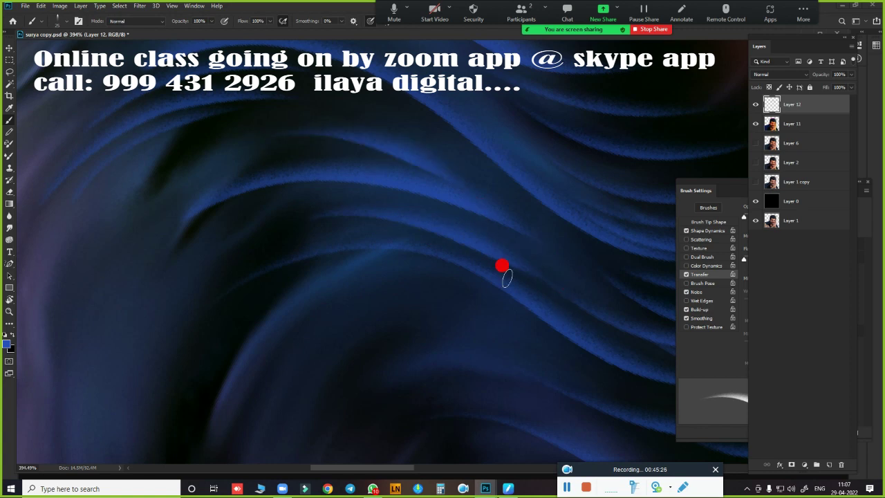
mouse_move(502, 263)
mouse_down()
mouse_move(438, 336)
mouse_move(412, 313)
mouse_up()
mouse_move(139, 212)
mouse_down()
mouse_move(378, 201)
mouse_move(449, 257)
mouse_up()
drag(342, 261, 493, 304)
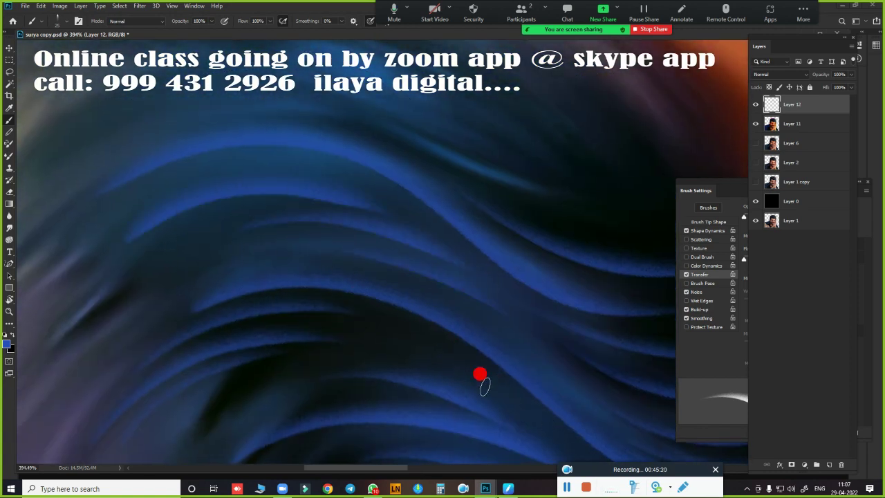
Step: Pan to another region and paint light-blue strands across the upper-left dark hair
drag(484, 385, 381, 263)
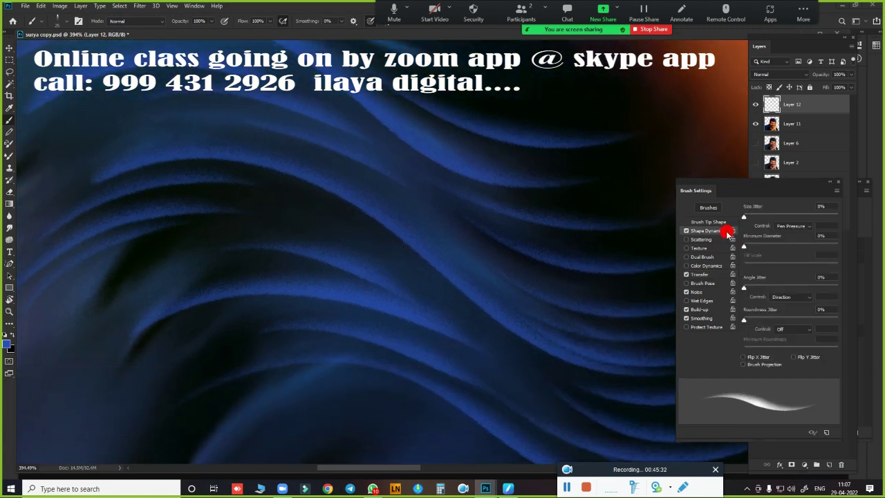
mouse_move(276, 241)
mouse_down()
mouse_move(476, 249)
mouse_move(371, 392)
mouse_move(118, 256)
mouse_move(215, 238)
mouse_up()
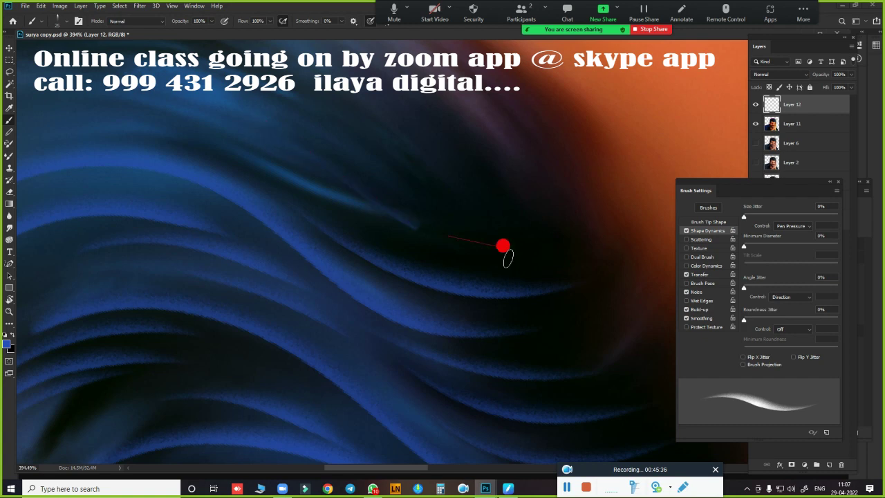
mouse_move(336, 176)
mouse_down()
mouse_move(555, 264)
mouse_move(401, 162)
mouse_move(569, 154)
mouse_move(453, 284)
mouse_up()
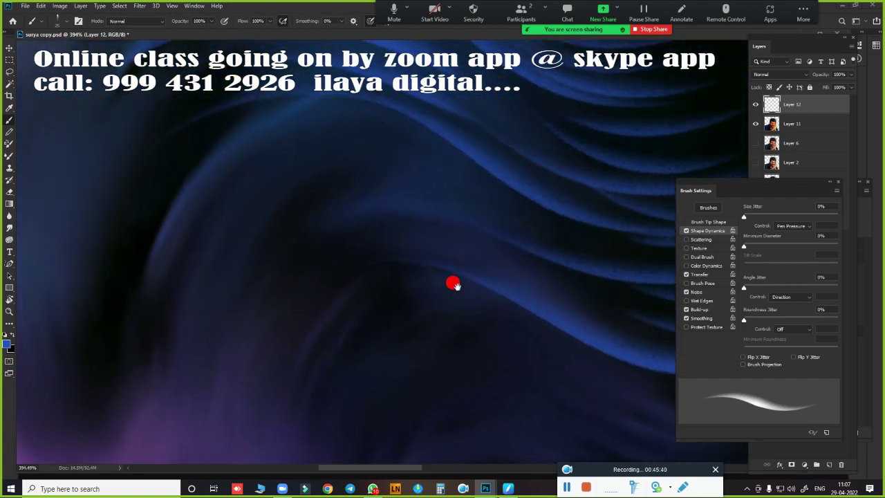
drag(172, 189, 367, 114)
drag(222, 181, 459, 225)
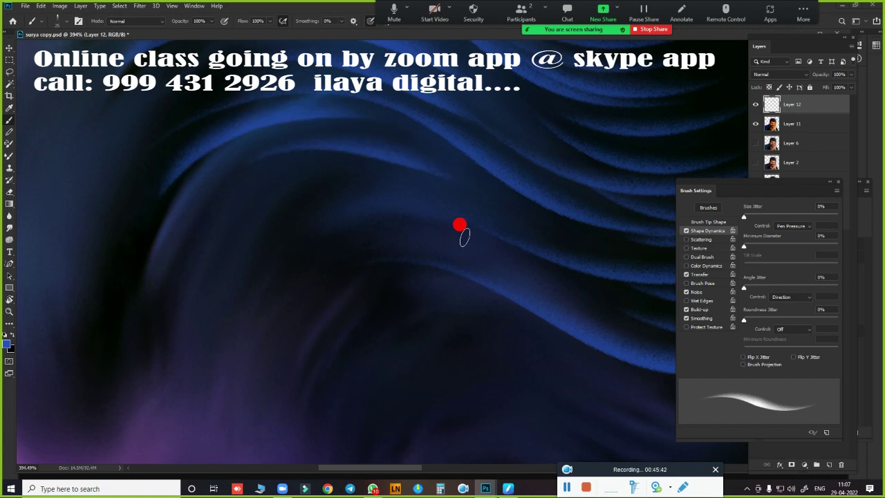
drag(346, 244, 472, 228)
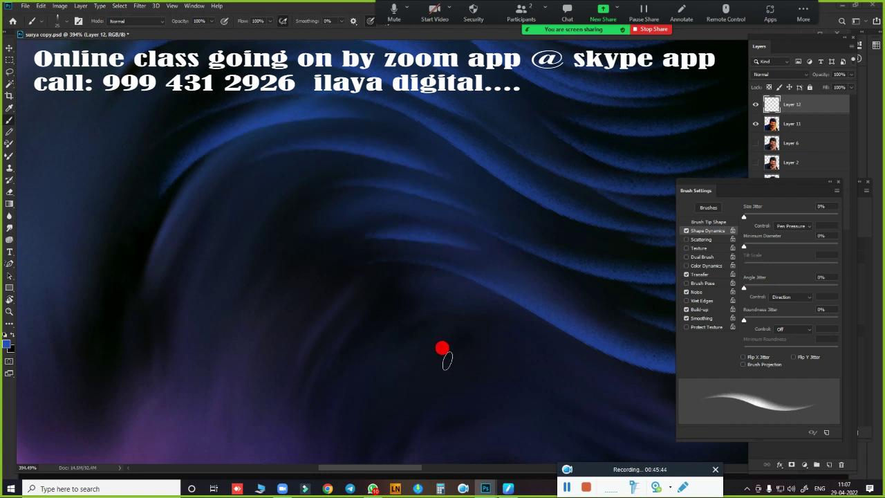
Step: Zoom in close on the hairline and rotate the canvas to suit the strand direction
scroll(446, 359, right, 5)
mouse_move(492, 320)
mouse_down()
mouse_move(431, 312)
mouse_move(411, 228)
mouse_move(434, 233)
mouse_up()
mouse_move(542, 219)
mouse_down()
mouse_move(563, 228)
mouse_move(549, 219)
mouse_move(367, 263)
mouse_move(419, 346)
mouse_up()
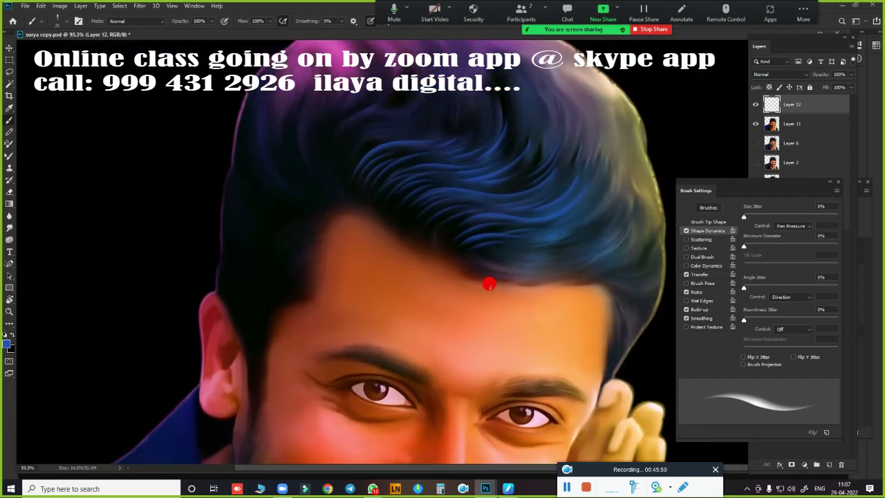
drag(489, 285, 530, 289)
scroll(236, 312, up, 3)
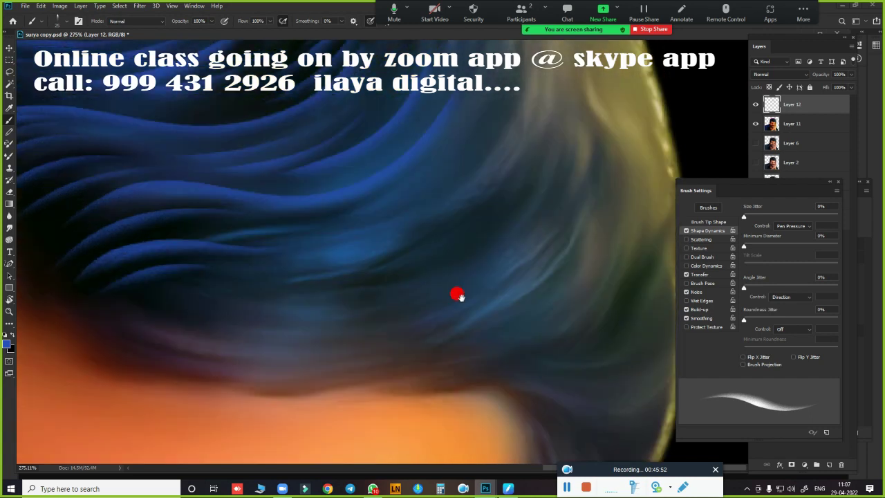
scroll(456, 295, up, 2)
key(r)
drag(276, 355, 148, 209)
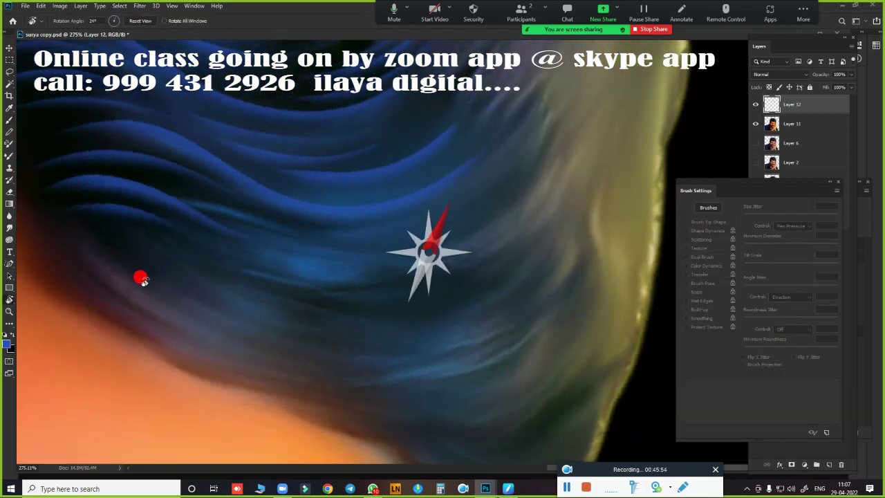
drag(325, 275, 340, 281)
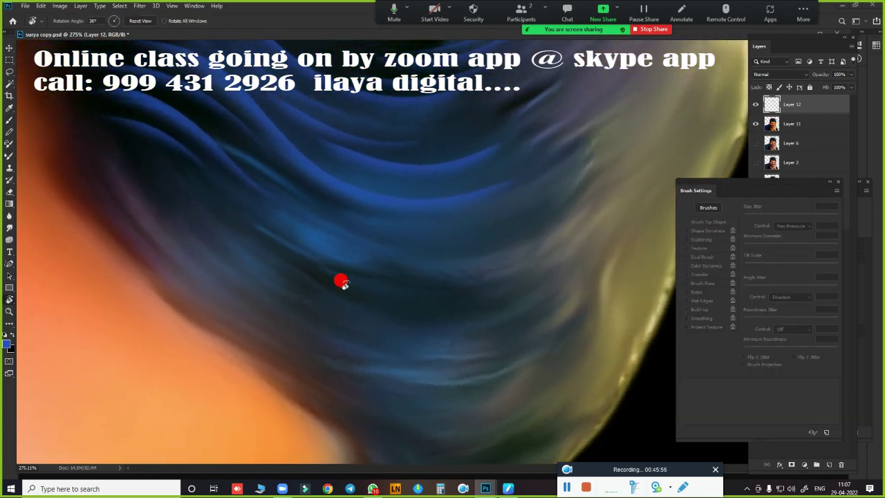
Step: Paint a blue strand slightly lower after undoing a misplaced one, plus an up-right strand
key(b)
drag(223, 189, 467, 263)
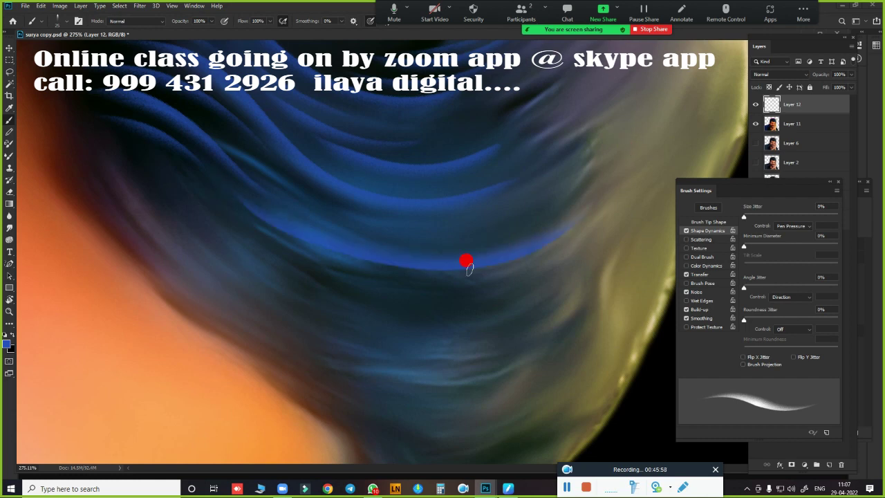
key(ctrl+z)
drag(221, 197, 483, 273)
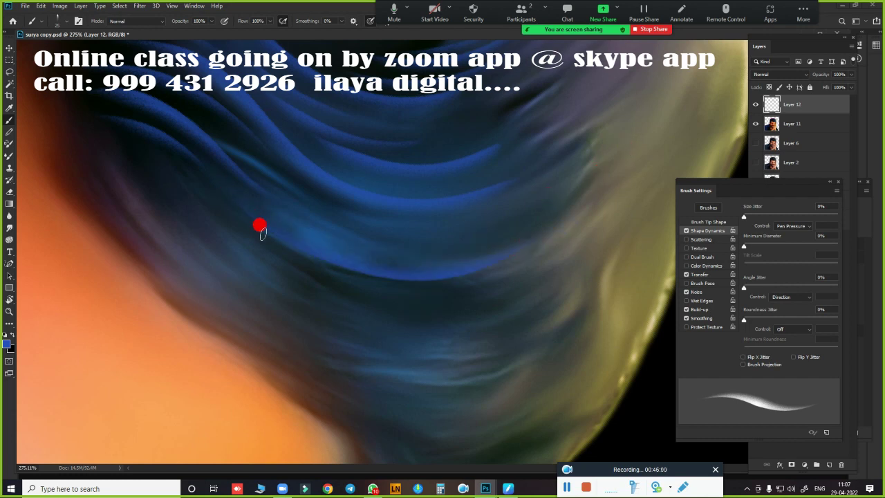
drag(415, 239, 560, 190)
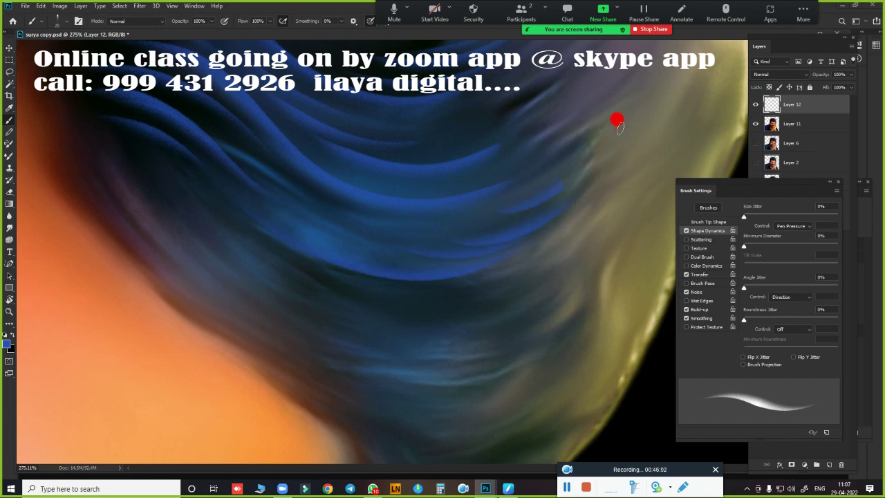
Step: Paint sweeping blue strands on the hair and along its lower edge
drag(296, 336, 312, 241)
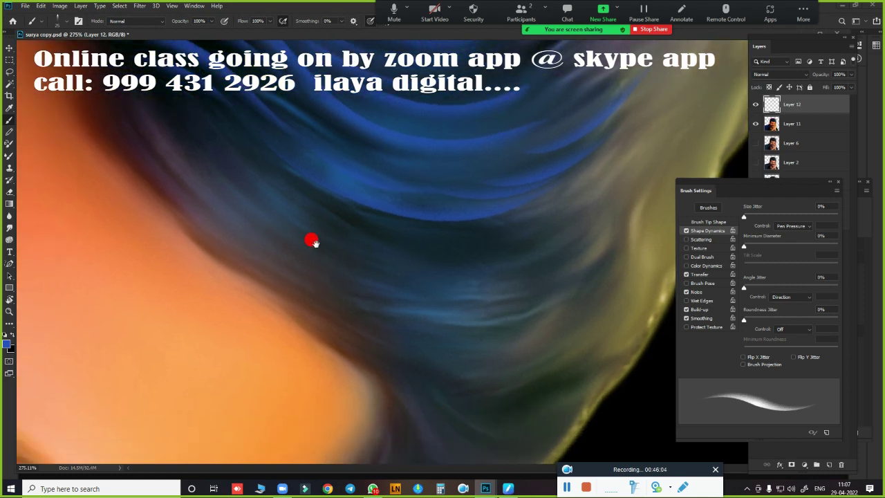
drag(218, 166, 499, 230)
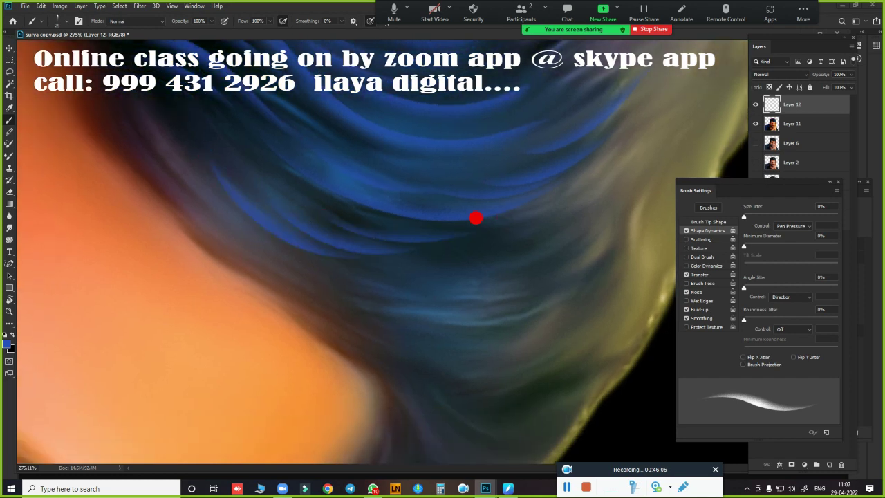
drag(216, 232, 500, 282)
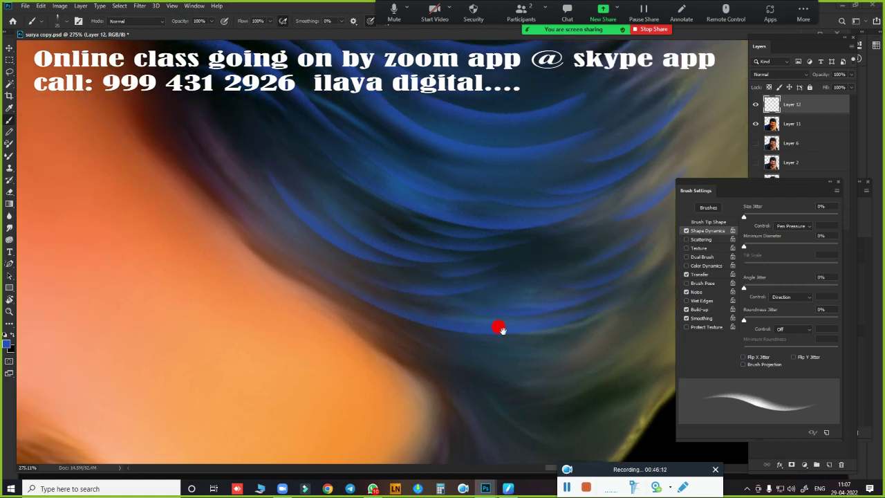
drag(500, 330, 302, 207)
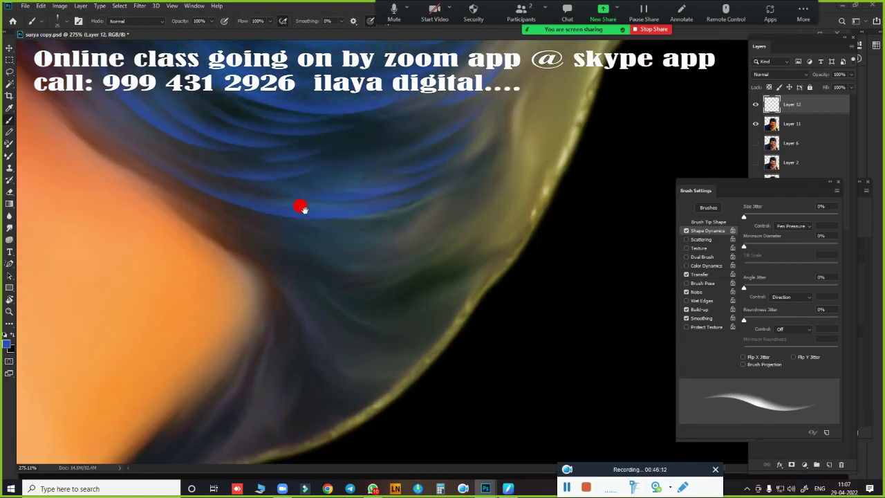
drag(232, 244, 300, 231)
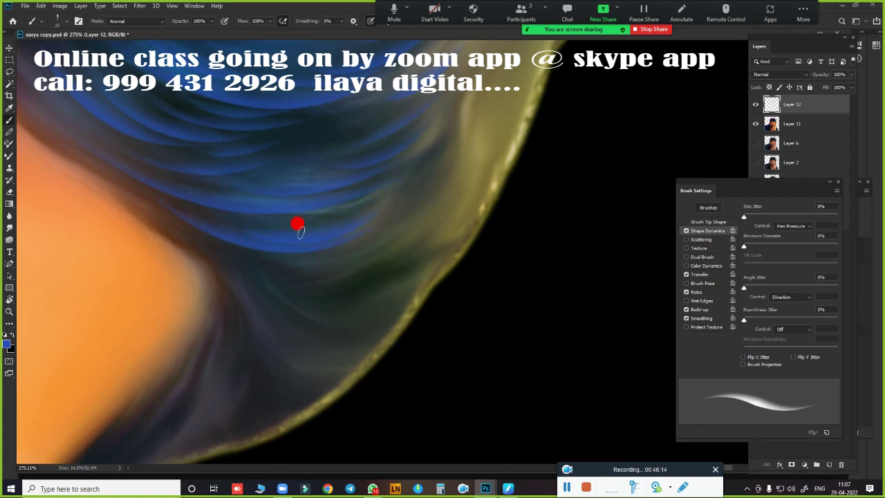
Step: Add more blue strands up along the hair edge beside the face
drag(310, 273, 457, 233)
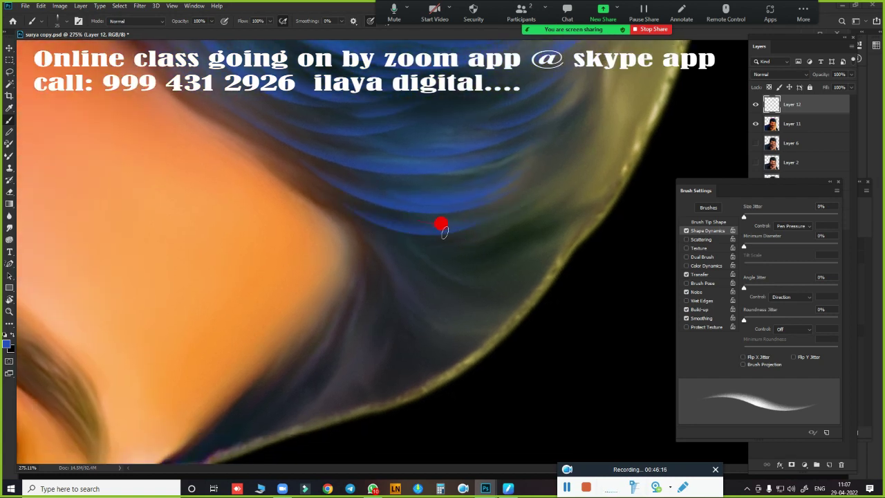
drag(389, 248, 474, 272)
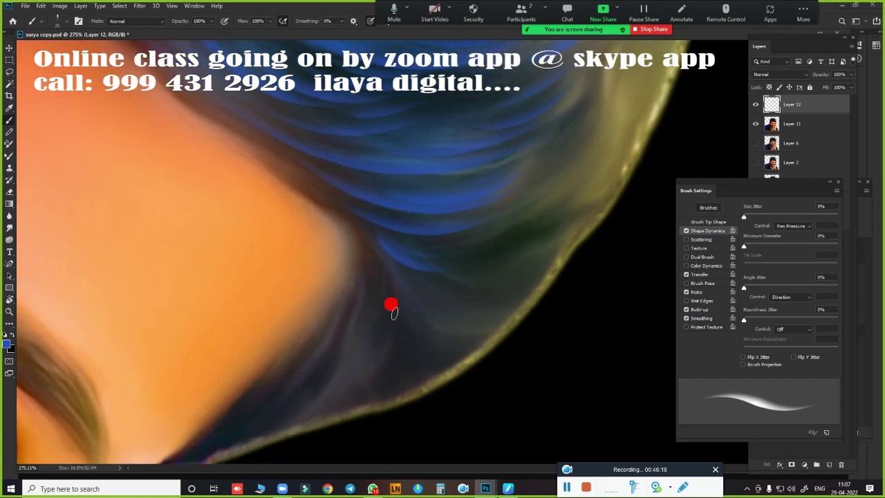
mouse_move(380, 299)
mouse_down()
mouse_move(370, 404)
mouse_move(243, 215)
mouse_up()
drag(307, 318, 269, 224)
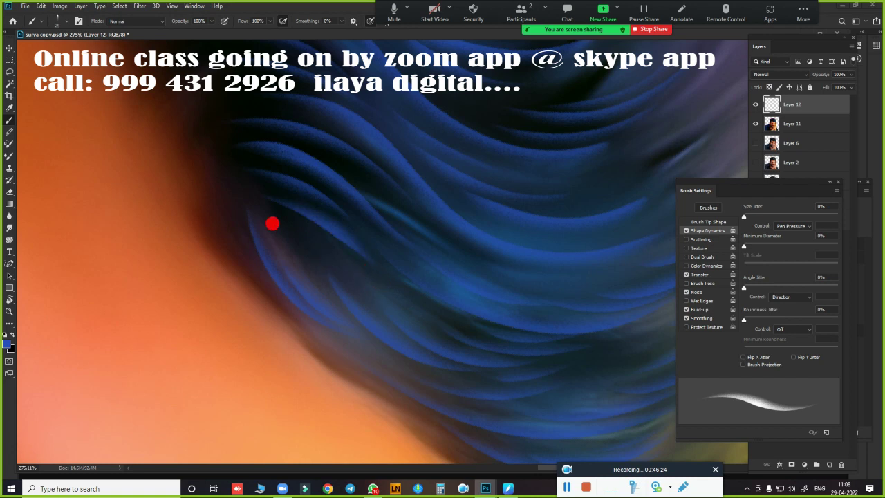
drag(472, 332, 446, 174)
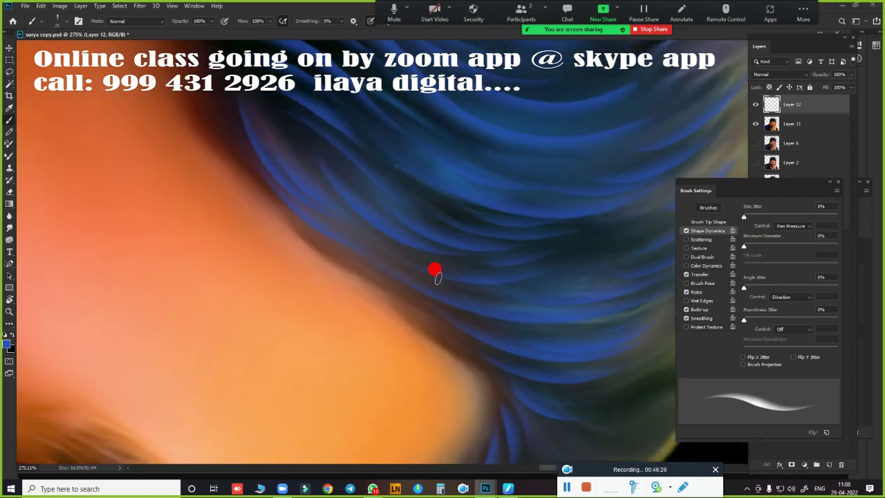
mouse_move(434, 271)
mouse_down()
mouse_move(360, 330)
mouse_move(406, 352)
mouse_move(391, 321)
mouse_move(299, 332)
mouse_up()
Step: Undo a trial curved blue strand and paint two new curved strands
drag(187, 330, 391, 162)
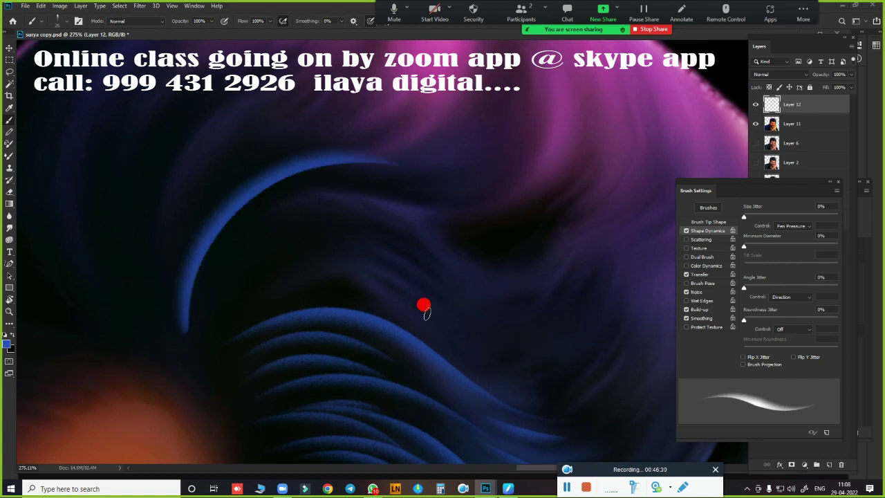
key(ctrl+z)
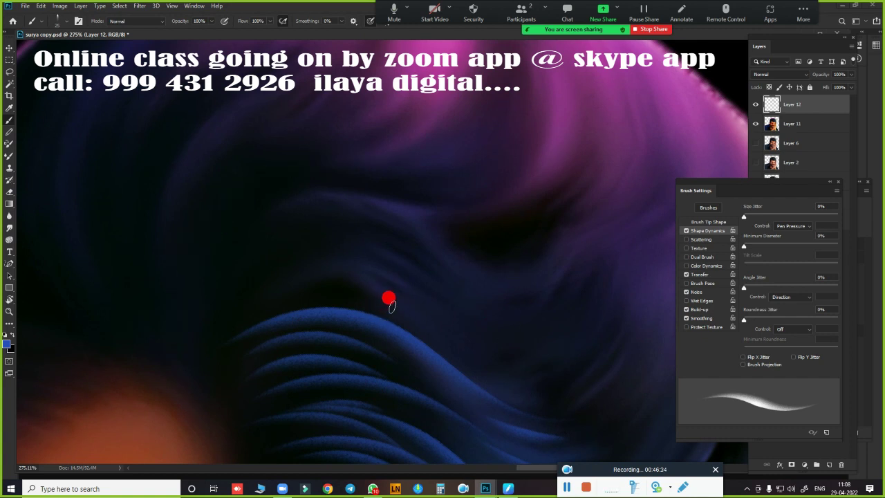
drag(408, 293, 276, 86)
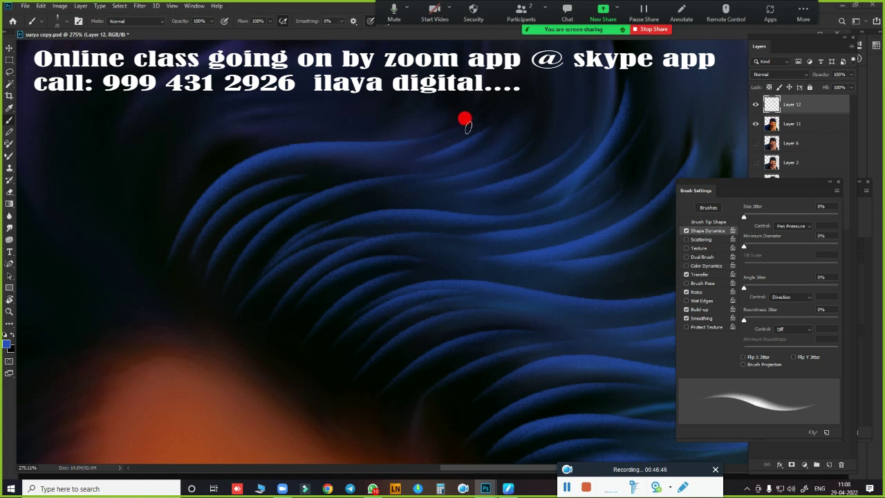
drag(426, 141, 551, 239)
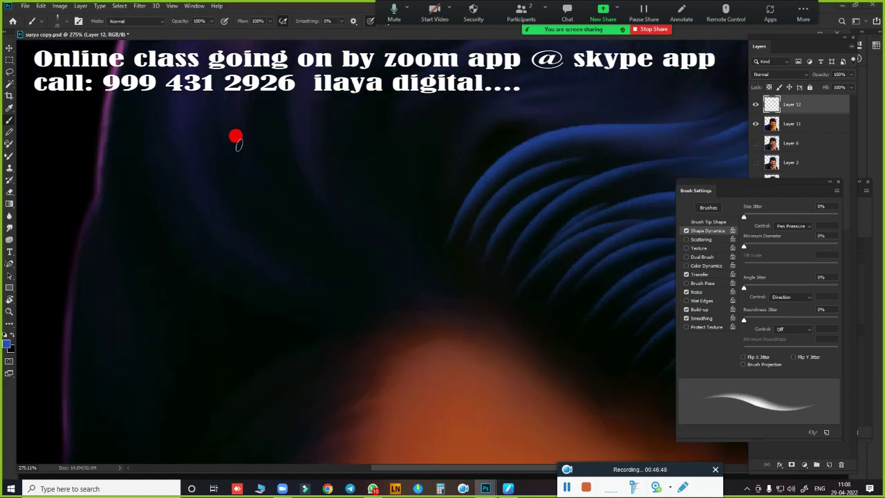
drag(238, 135, 415, 318)
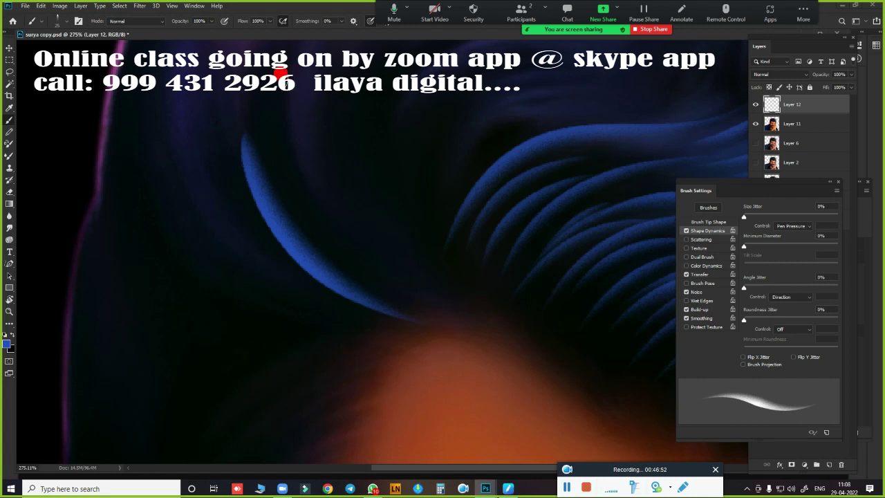
Step: Try faint thin strands curving downward, then undo them
drag(293, 100, 373, 260)
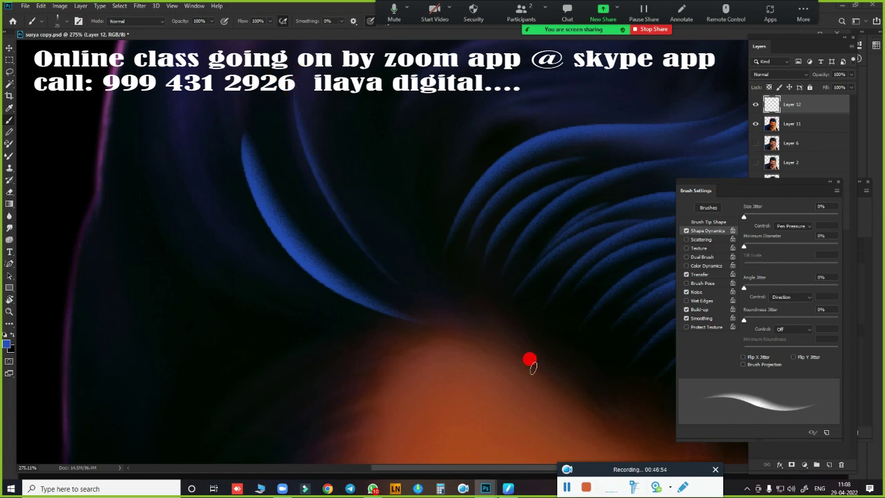
drag(353, 144, 429, 271)
drag(391, 173, 484, 311)
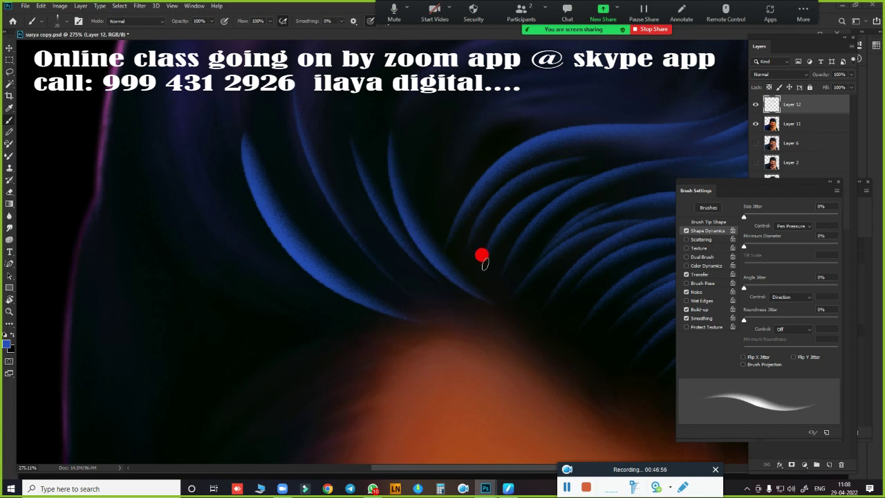
drag(415, 148, 477, 283)
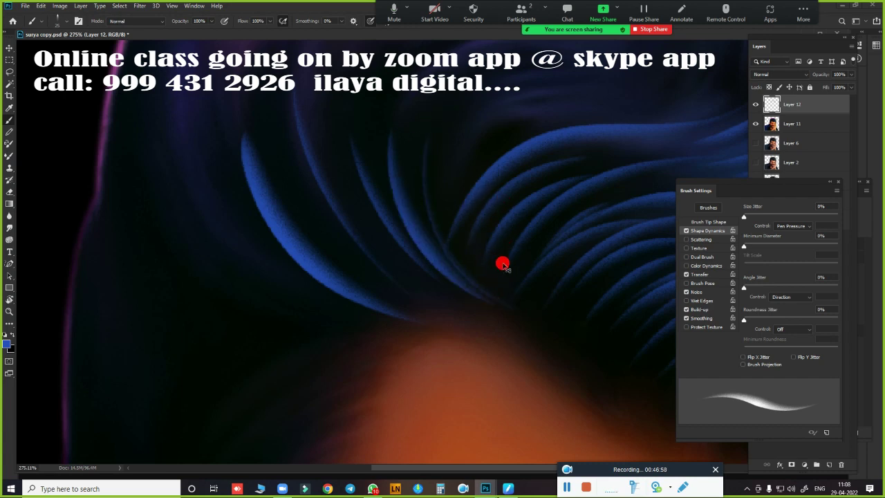
key(ctrl+z)
key(ctrl+z)
key(ctrl+z)
key(ctrl+z)
key(ctrl+z)
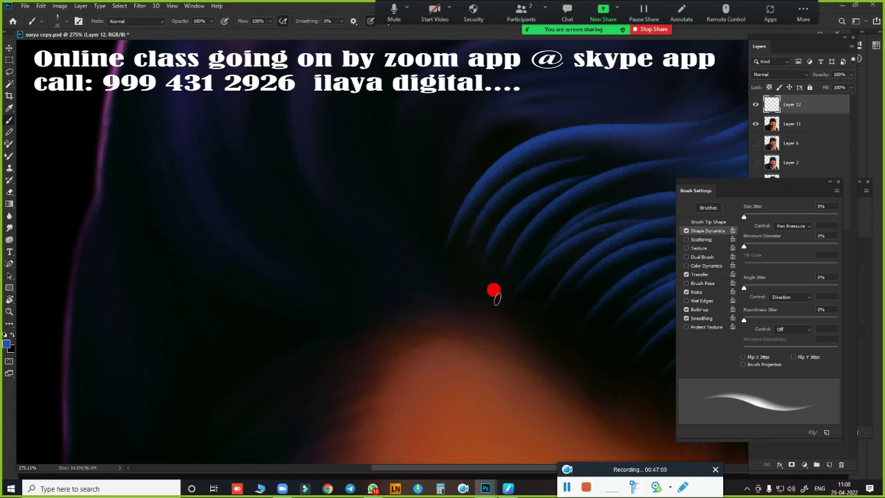
Step: Rotate the canvas view to a new angle for the next hair curve
key(r)
mouse_move(468, 277)
mouse_down()
mouse_move(431, 394)
mouse_move(456, 355)
mouse_up()
mouse_move(286, 183)
mouse_down()
mouse_move(256, 356)
mouse_move(327, 329)
mouse_move(316, 200)
mouse_up()
Step: Fine-tune the canvas rotation and paint a thin blue strand along the lower curve
drag(506, 173, 535, 228)
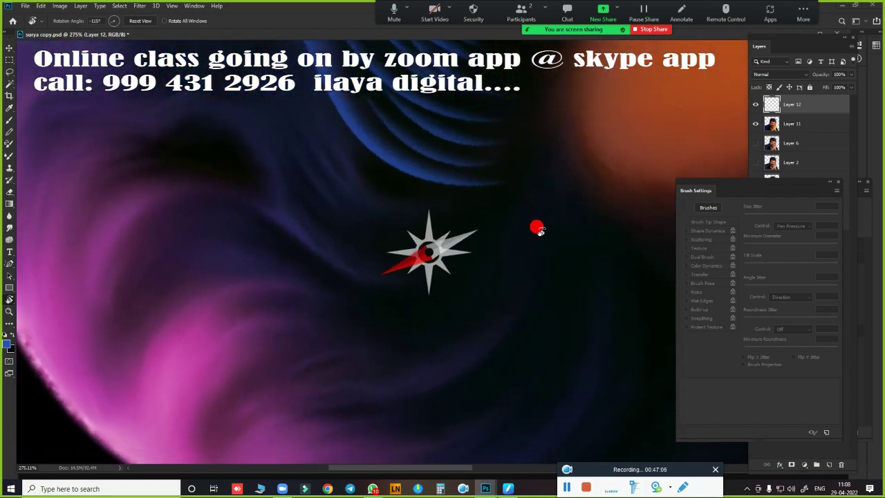
drag(487, 264, 456, 312)
key(b)
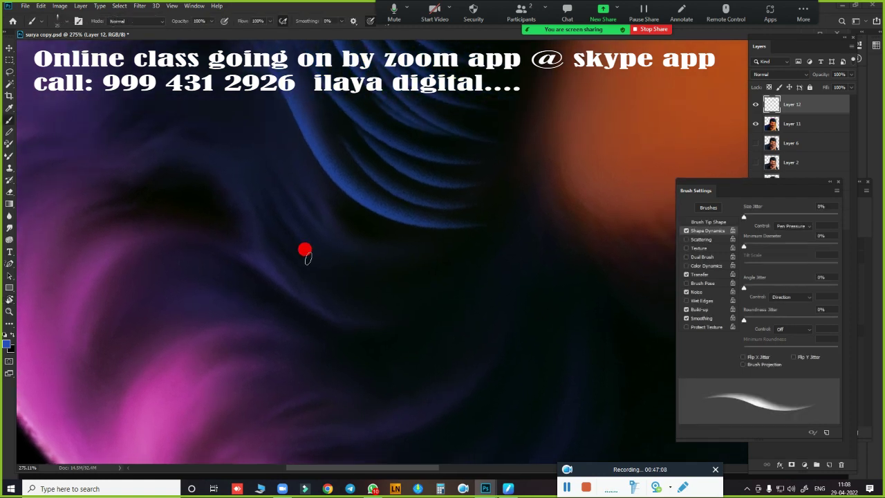
drag(263, 225, 414, 319)
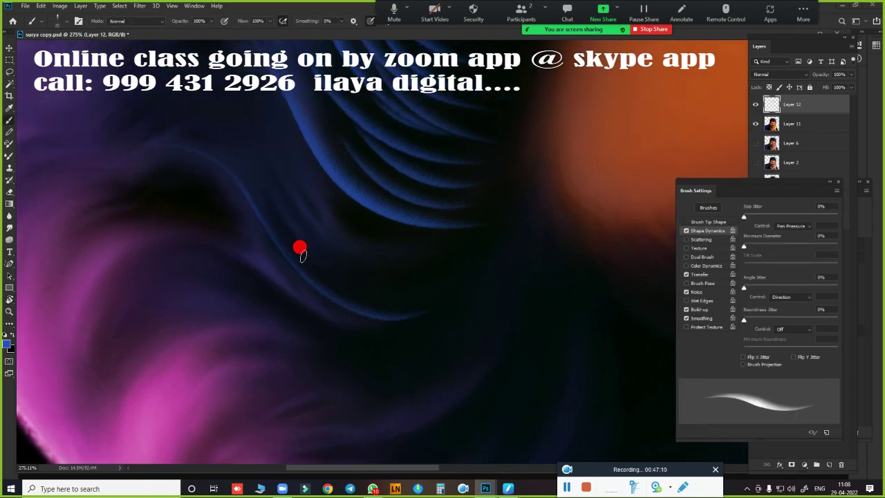
key(ctrl+z)
drag(249, 239, 436, 304)
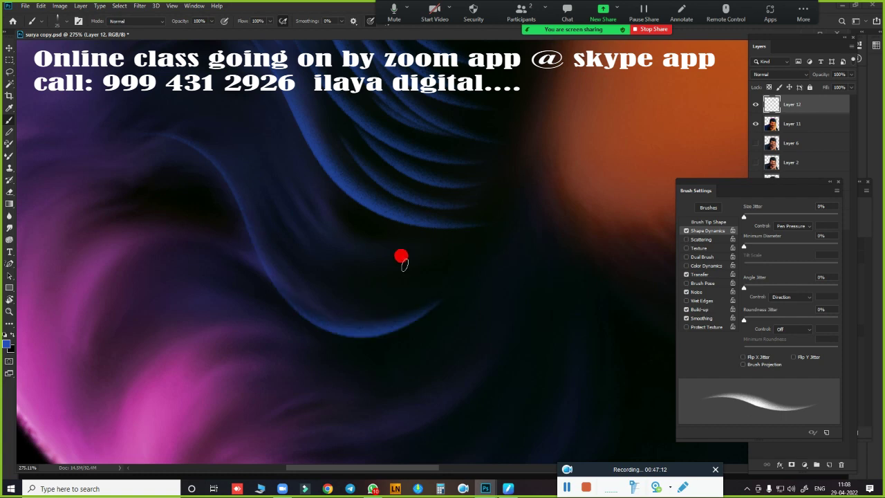
Step: Paint curving blue strands through the middle and along the lower curve
drag(228, 121, 466, 273)
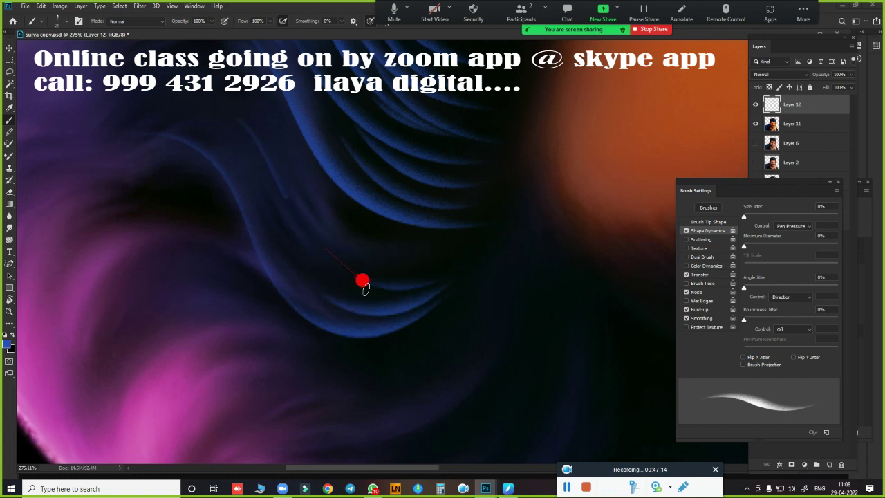
drag(378, 236, 522, 216)
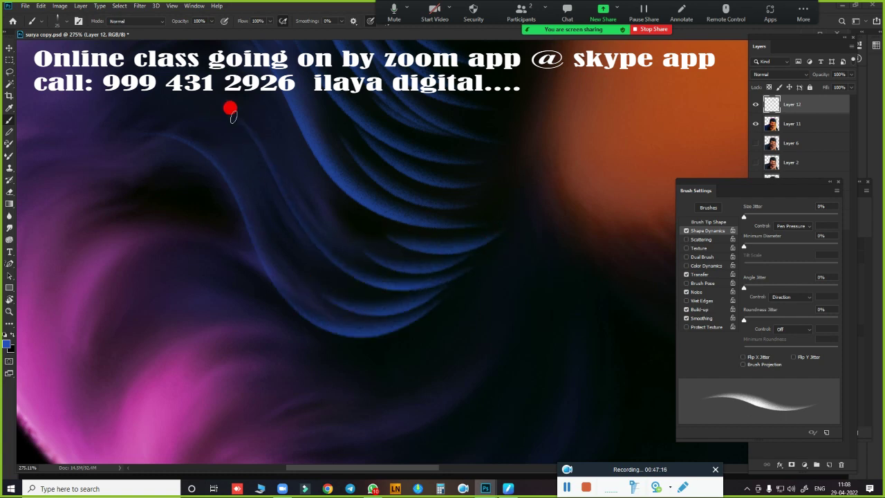
drag(238, 159, 330, 301)
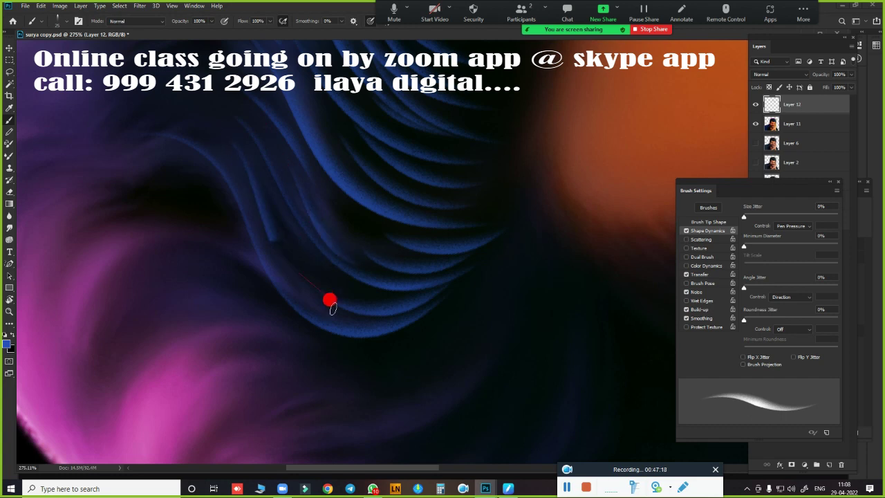
drag(265, 296, 495, 295)
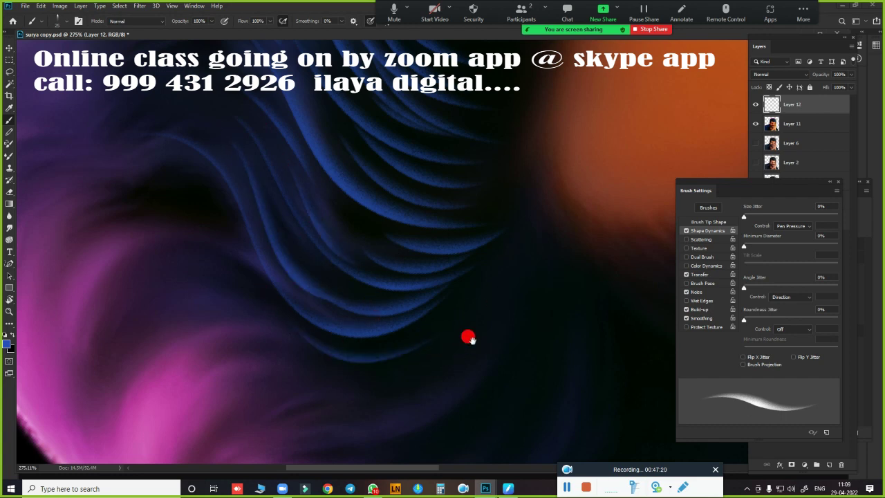
mouse_move(468, 338)
mouse_down()
mouse_move(494, 189)
mouse_move(468, 276)
mouse_up()
mouse_move(498, 304)
mouse_down()
mouse_move(395, 320)
mouse_move(369, 346)
mouse_move(422, 356)
mouse_move(435, 339)
mouse_move(282, 310)
mouse_move(354, 429)
mouse_move(389, 362)
mouse_move(297, 373)
mouse_move(287, 316)
mouse_up()
Step: Redraw a long curved blue strand slightly higher and try an up-right sweep
key(r)
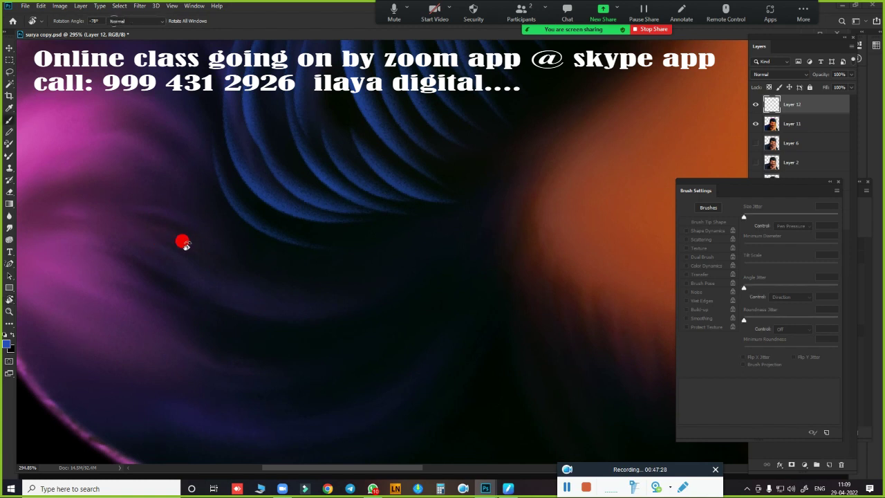
key(b)
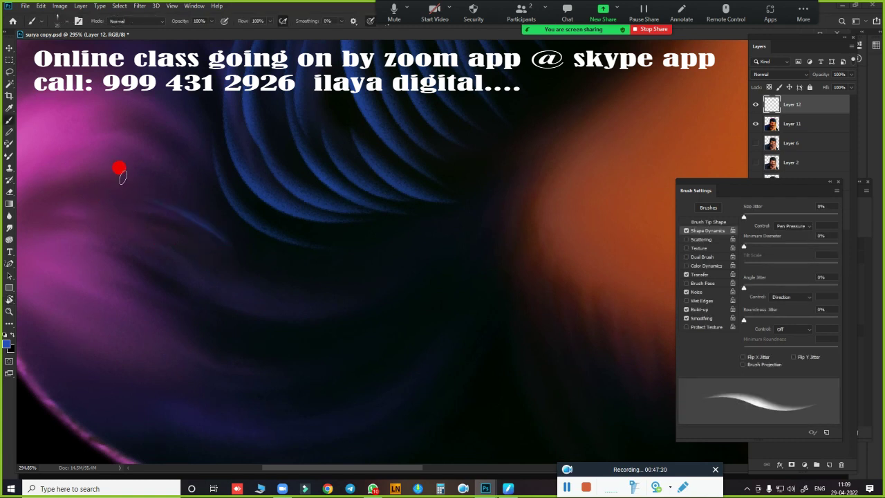
mouse_move(118, 172)
mouse_down()
mouse_move(180, 242)
mouse_move(271, 316)
mouse_move(442, 285)
mouse_up()
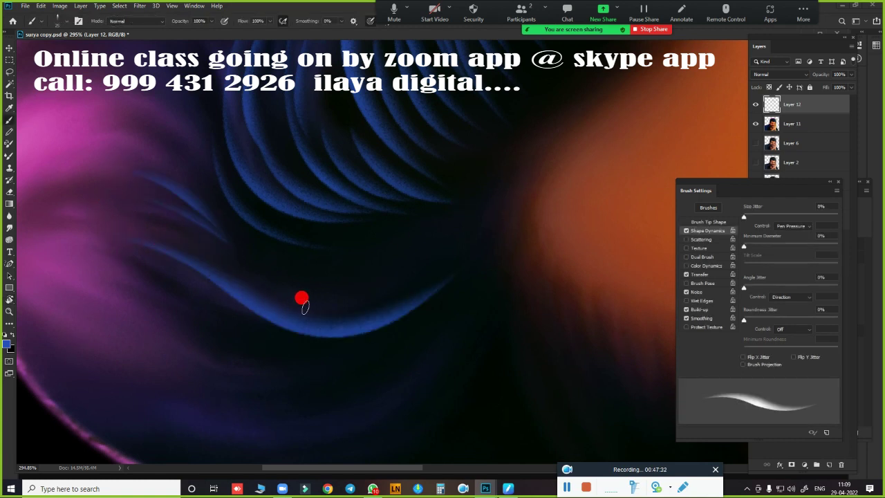
key(ctrl+z)
mouse_move(154, 253)
mouse_down()
mouse_move(348, 322)
mouse_move(473, 276)
mouse_up()
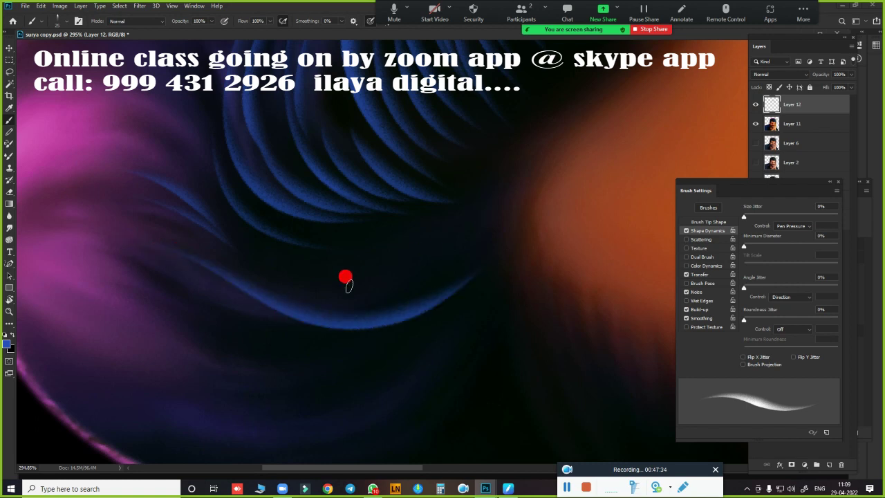
mouse_move(273, 283)
mouse_down()
mouse_move(365, 263)
mouse_move(488, 212)
mouse_up()
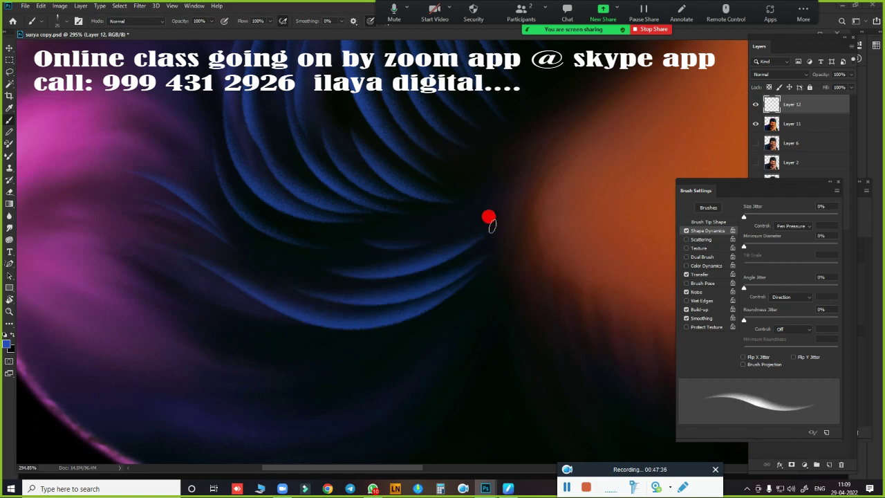
key(ctrl+z)
key(ctrl+z)
key(ctrl+z)
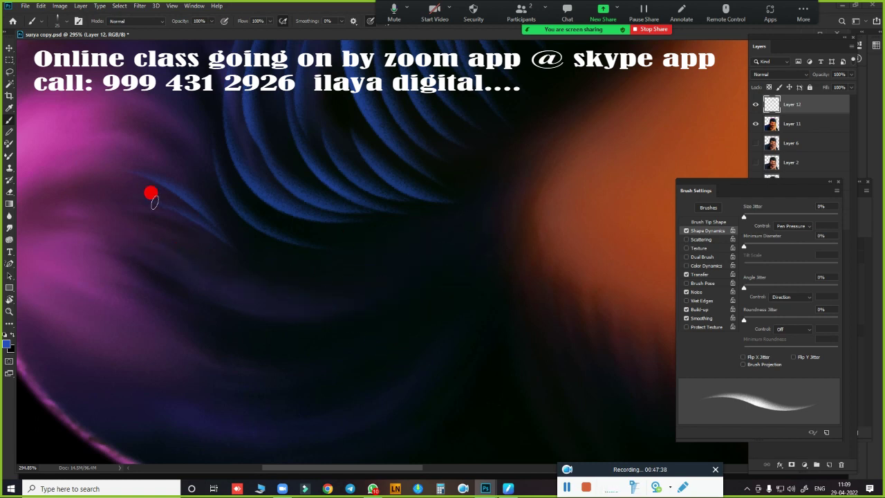
Step: Paint several blue strands curving across the middle and lower hair
mouse_move(154, 220)
mouse_down()
mouse_move(443, 213)
mouse_move(397, 257)
mouse_move(409, 322)
mouse_move(480, 211)
mouse_up()
drag(280, 190, 545, 170)
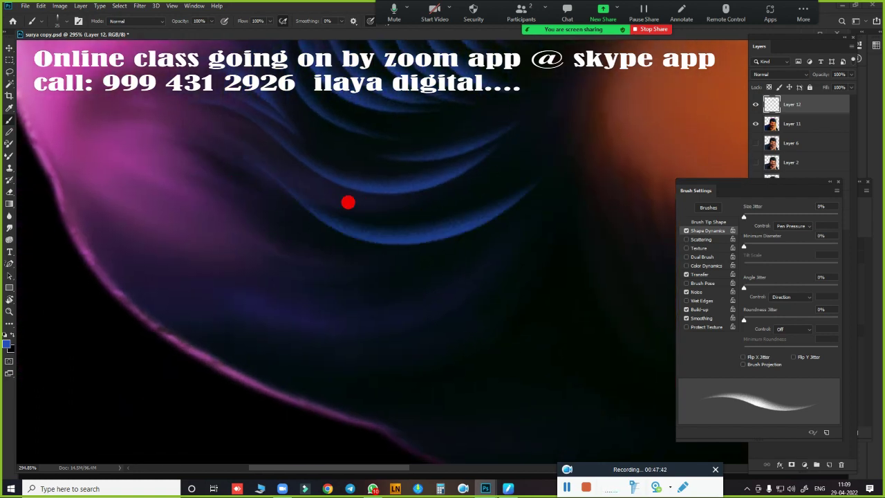
drag(347, 200, 519, 145)
drag(438, 244, 302, 229)
drag(119, 148, 305, 179)
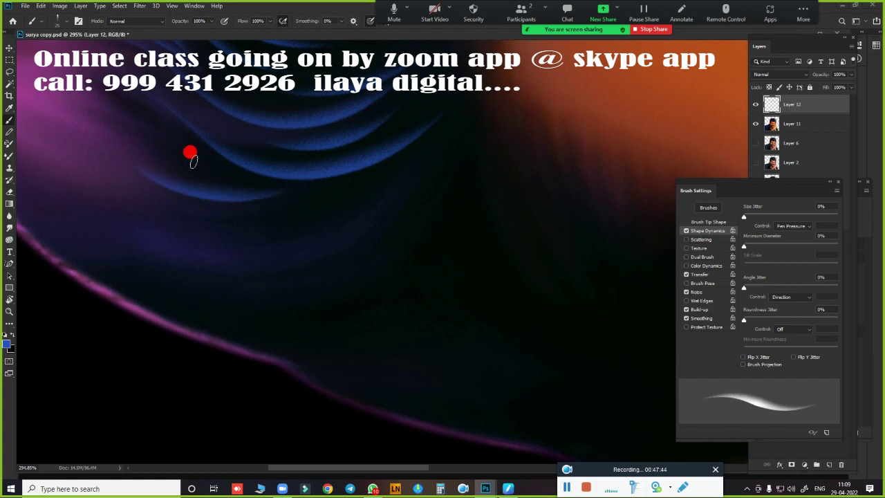
drag(189, 152, 288, 174)
drag(166, 207, 343, 209)
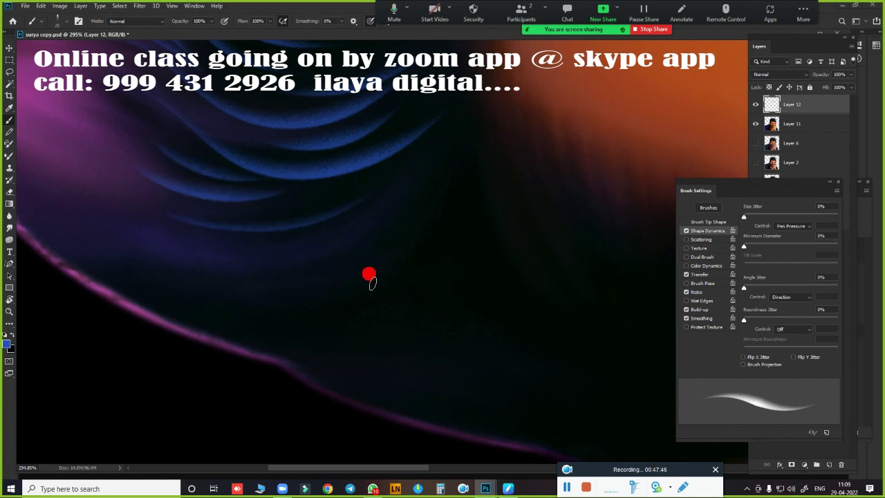
Step: Rotate the canvas view to about -31°
key(r)
drag(330, 316, 247, 201)
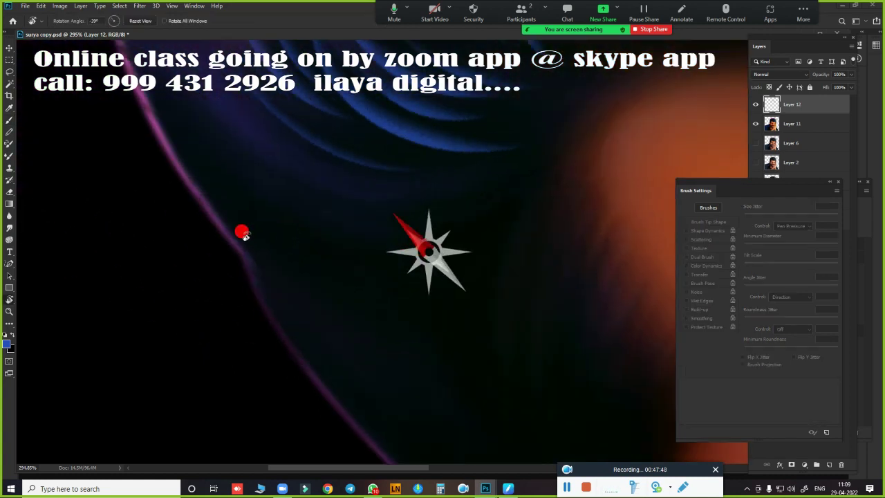
drag(278, 349, 240, 194)
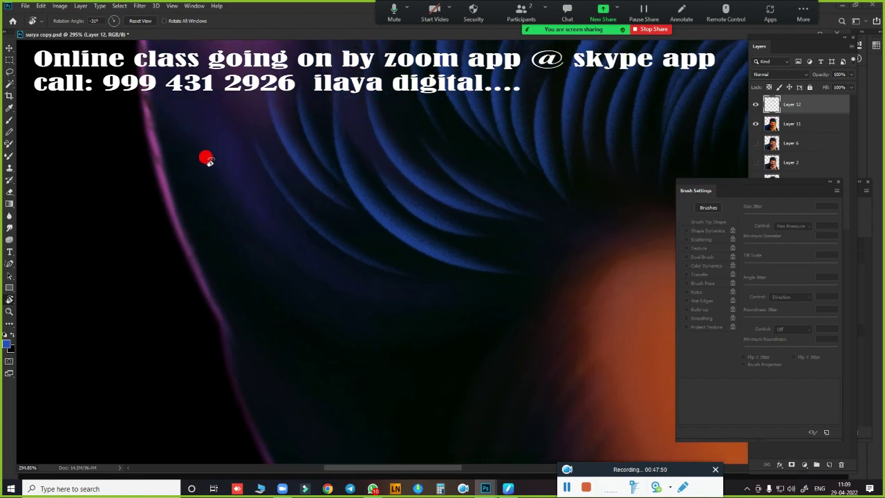
key(b)
Step: Paint new blue strands over the lower hair, curving down to the right
drag(253, 246, 499, 289)
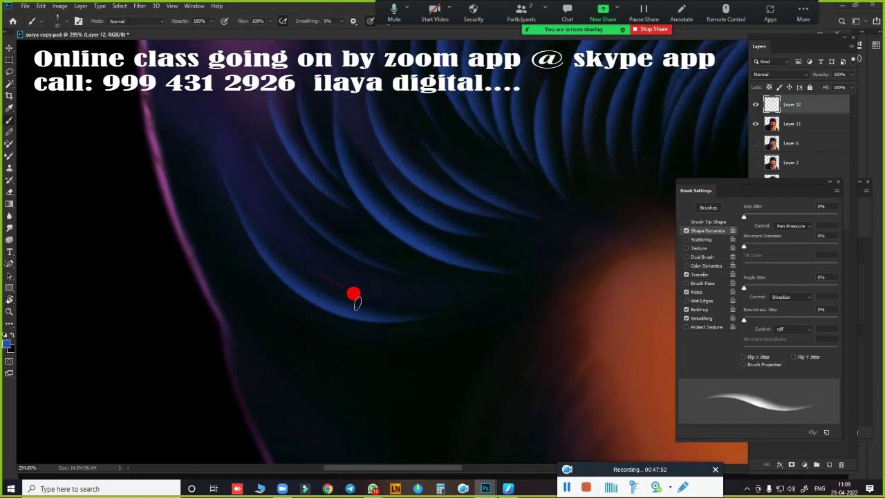
drag(322, 294, 470, 286)
drag(349, 271, 515, 274)
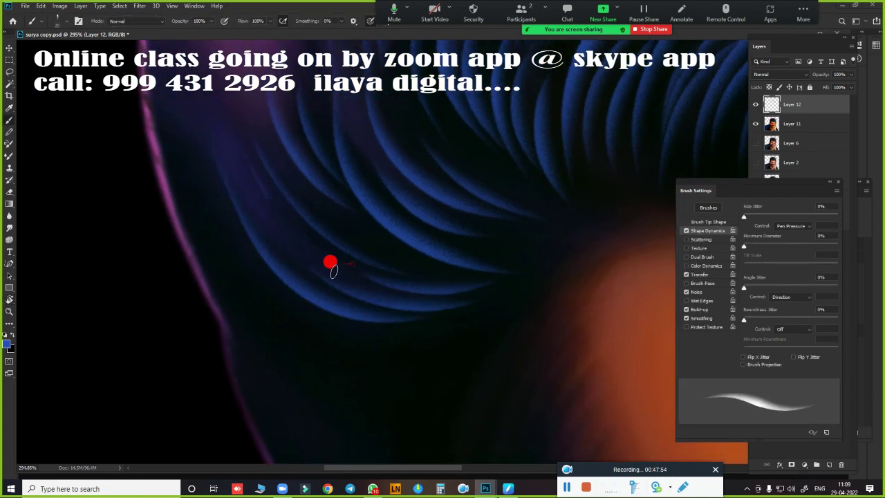
drag(245, 182, 376, 279)
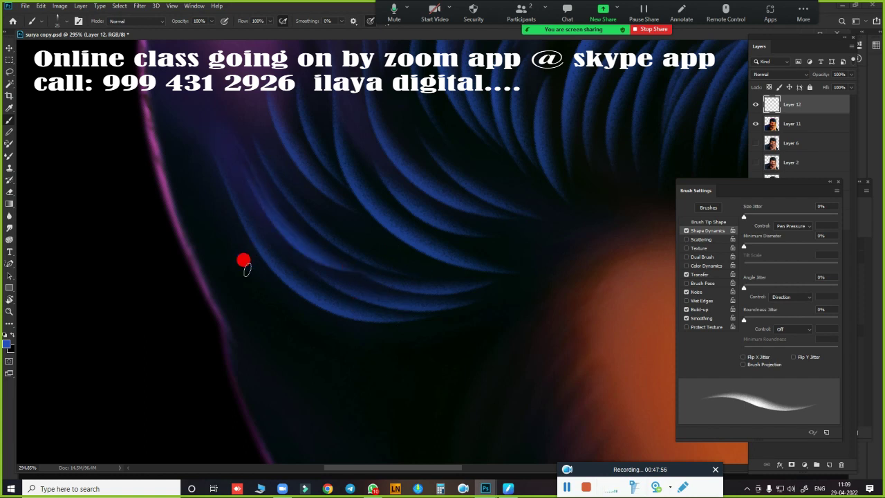
mouse_move(227, 249)
mouse_down()
mouse_move(396, 336)
mouse_move(391, 359)
mouse_up()
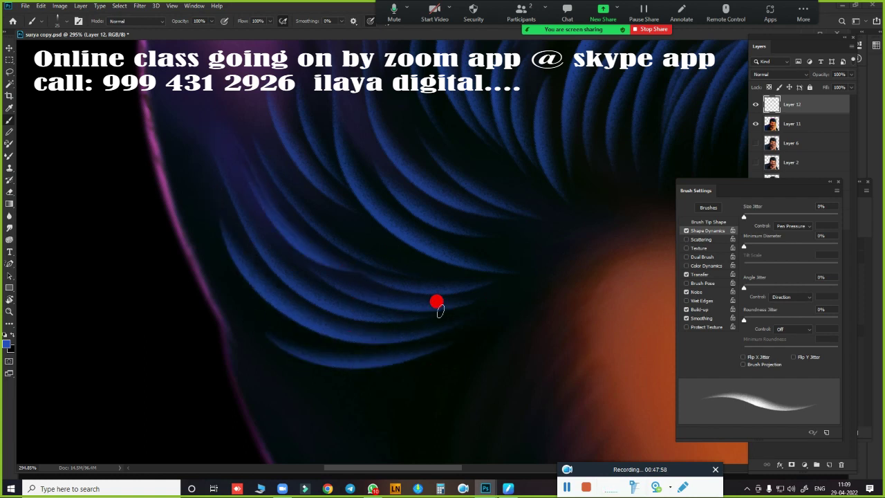
Step: Rotate the canvas to about -116° and zoom to work on the side hair
scroll(487, 319, down, 1)
scroll(487, 319, down, 3)
scroll(508, 310, down, 2)
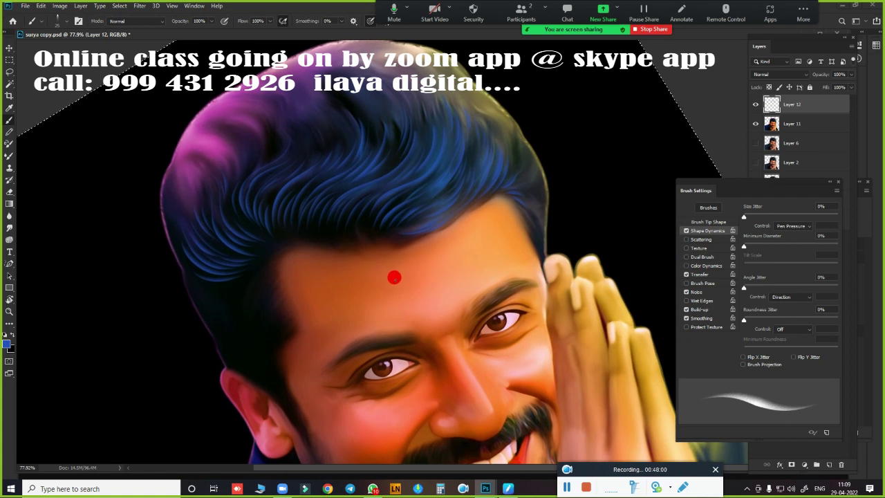
scroll(332, 270, up, 3)
key(r)
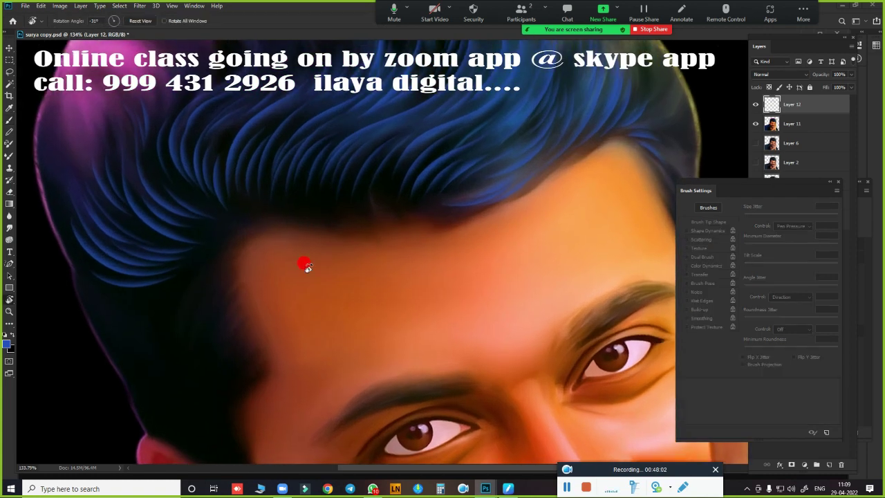
mouse_move(302, 262)
mouse_down()
mouse_move(301, 425)
mouse_move(428, 235)
mouse_up()
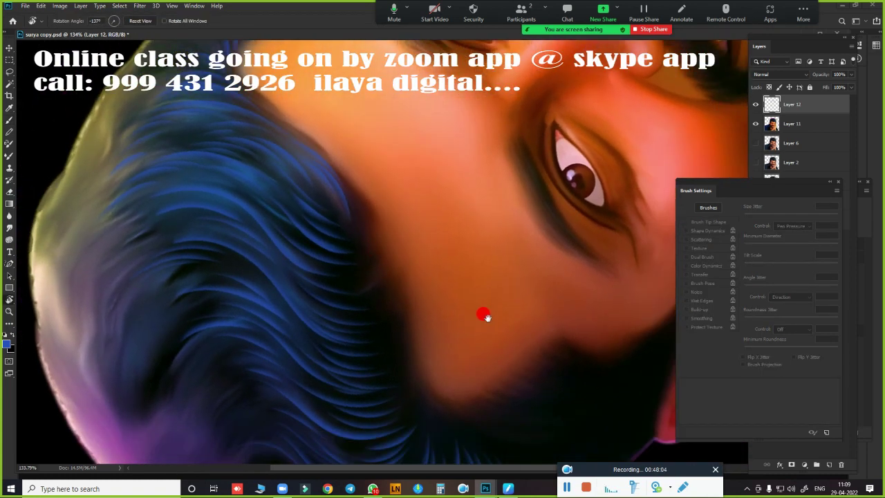
scroll(484, 280, up, 2)
scroll(488, 293, up, 2)
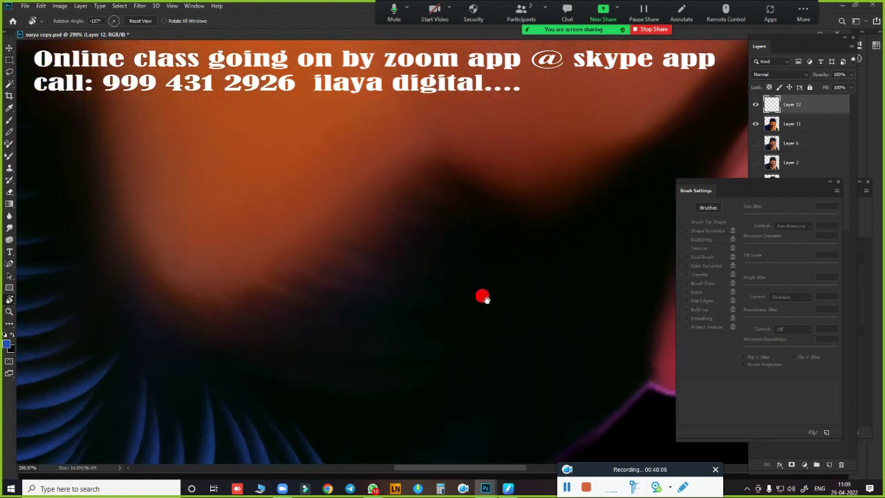
drag(442, 184, 468, 204)
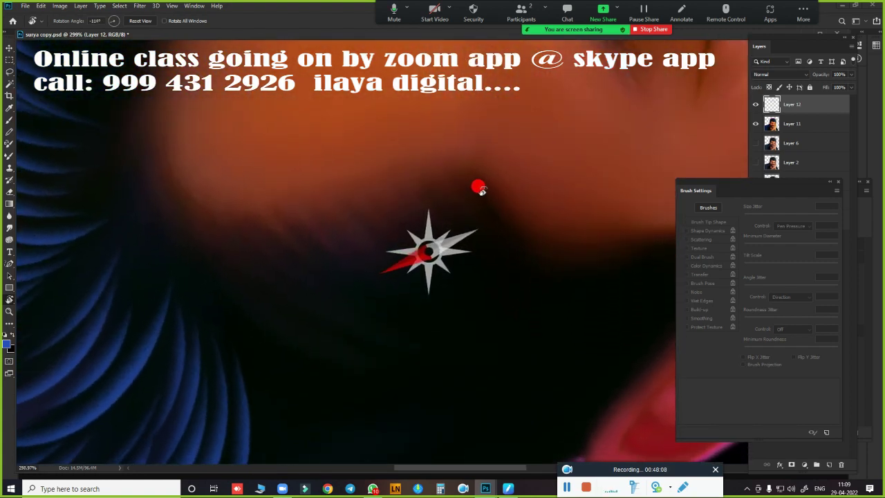
scroll(463, 201, up, 1)
scroll(446, 253, up, 1)
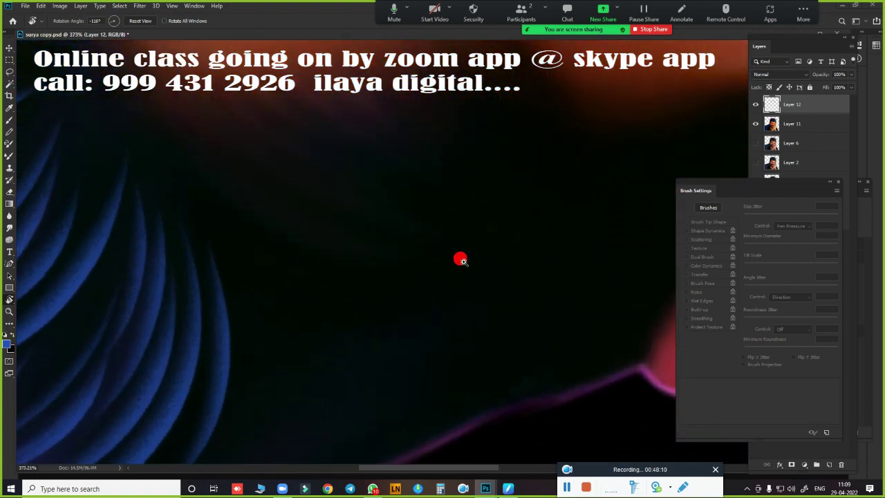
Step: Paint several curved blue strands in the dark area beside the ear
key(b)
drag(381, 281, 395, 330)
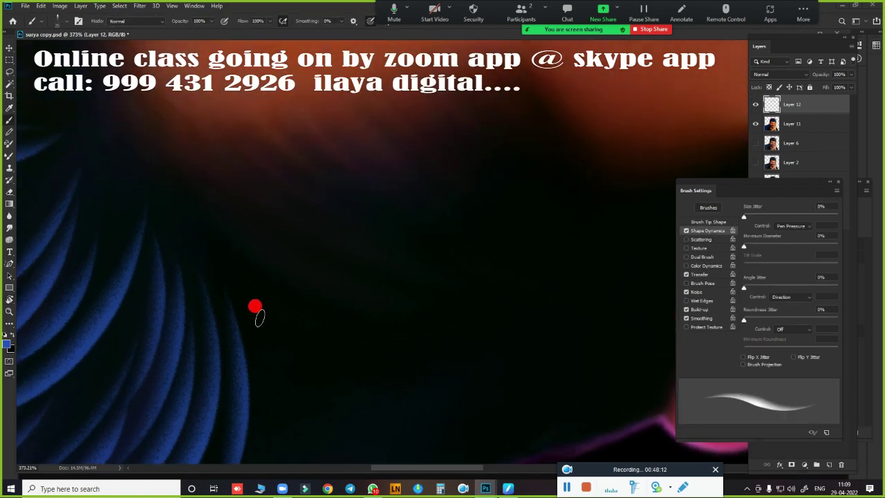
mouse_move(468, 300)
mouse_down()
mouse_move(316, 242)
mouse_move(275, 324)
mouse_up()
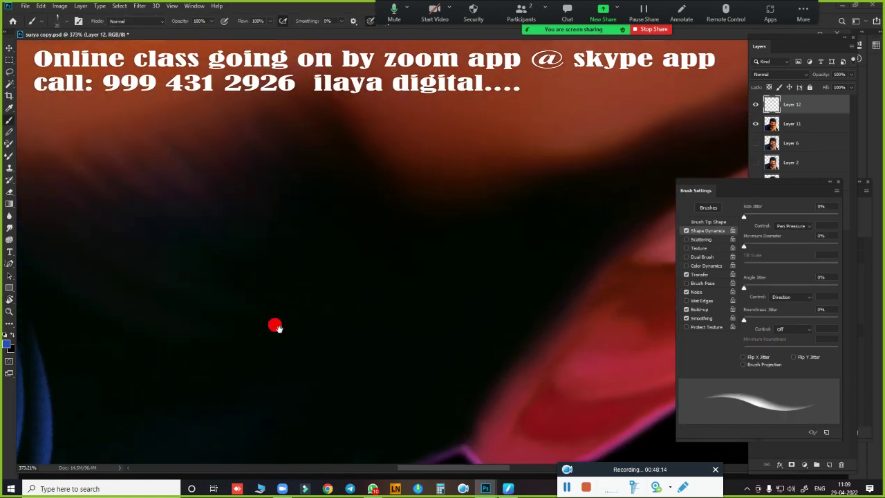
drag(289, 136, 536, 222)
drag(376, 185, 491, 209)
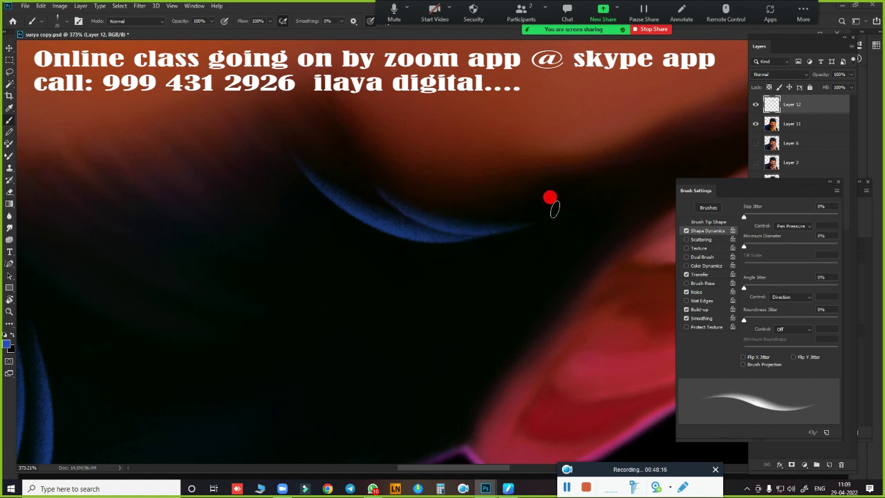
drag(304, 229, 519, 258)
drag(353, 250, 561, 251)
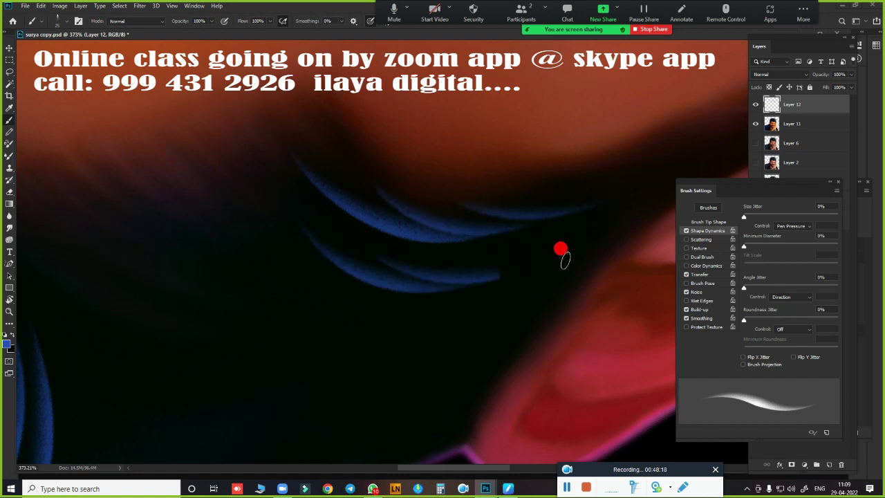
mouse_move(416, 307)
mouse_down()
mouse_move(430, 298)
mouse_move(466, 221)
mouse_up()
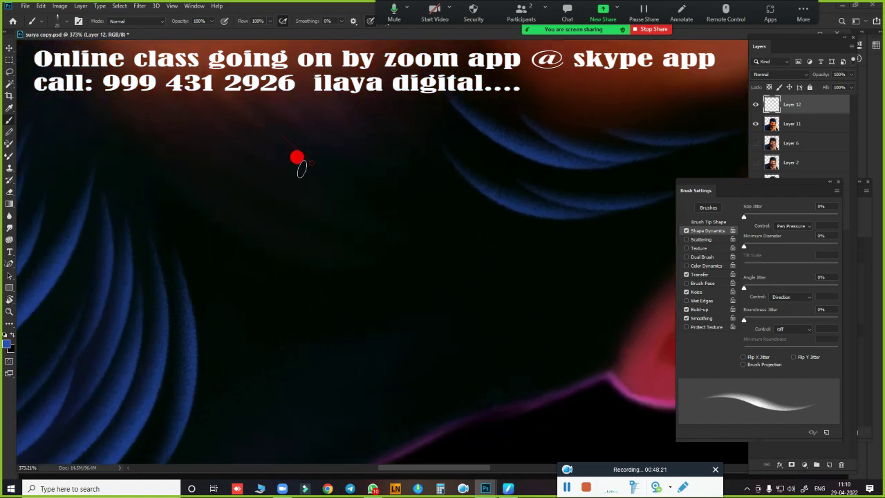
Step: Add curved blue strands at upper centre and in the dark gap on the left
drag(297, 158, 498, 243)
drag(377, 162, 515, 200)
drag(382, 138, 543, 223)
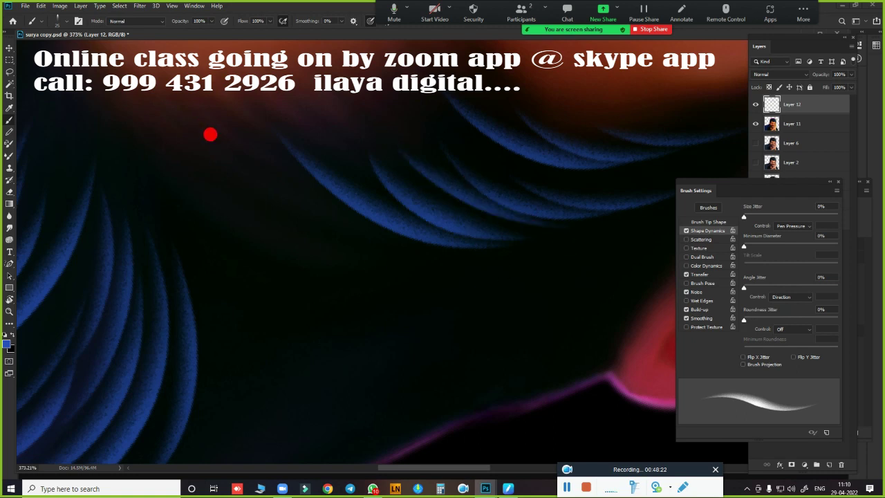
drag(361, 317, 511, 300)
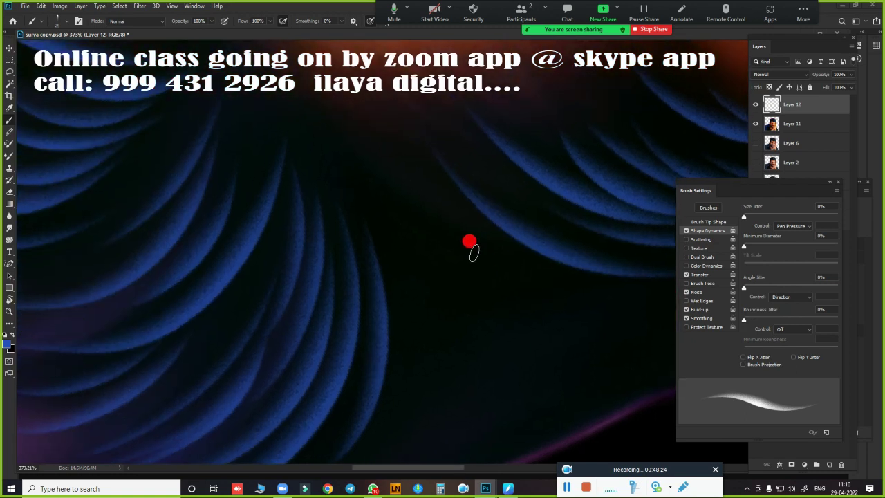
drag(349, 176, 619, 297)
drag(449, 280, 619, 349)
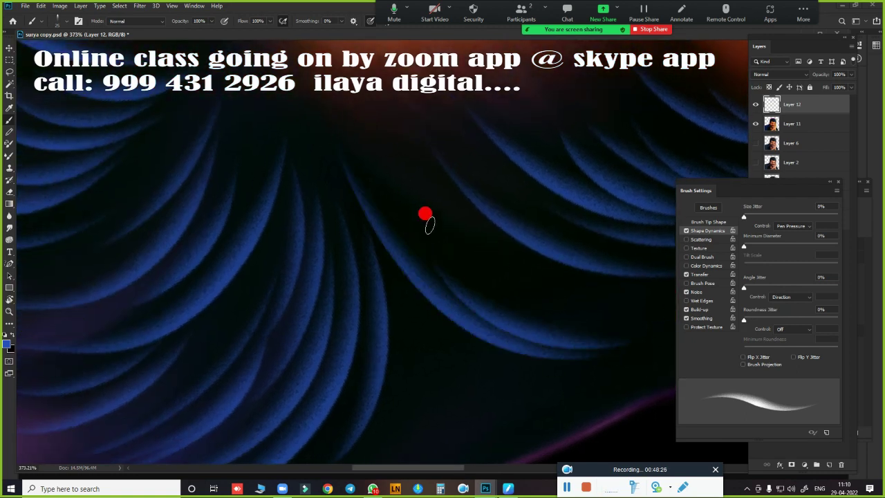
mouse_move(430, 223)
mouse_down()
mouse_move(560, 270)
mouse_move(433, 257)
mouse_move(280, 200)
mouse_up()
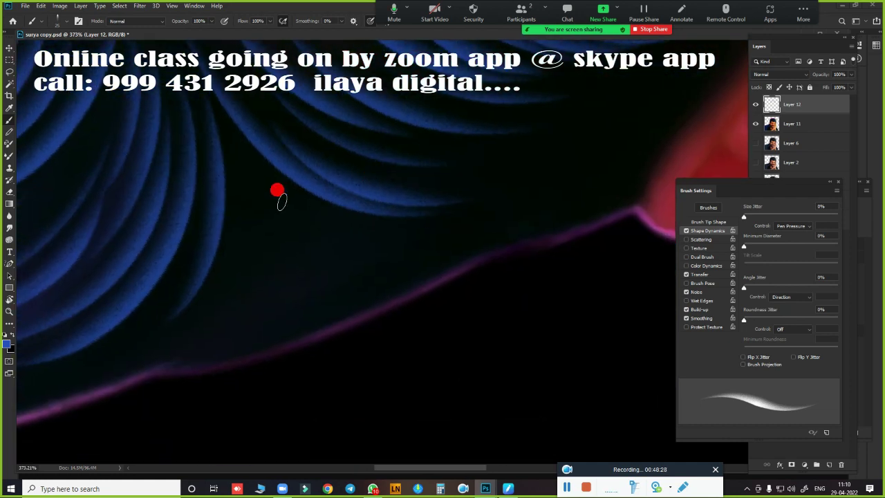
Step: Paint blue strands along the hair just above the ear
drag(488, 235, 306, 320)
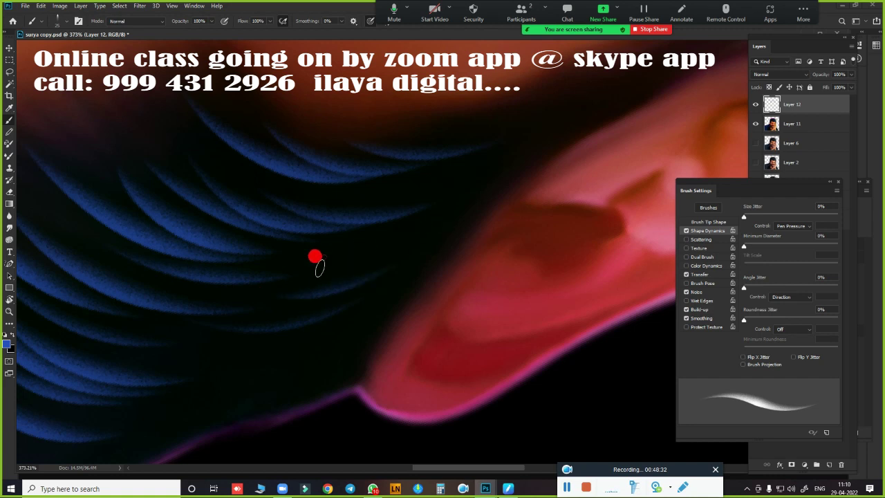
drag(431, 113, 622, 80)
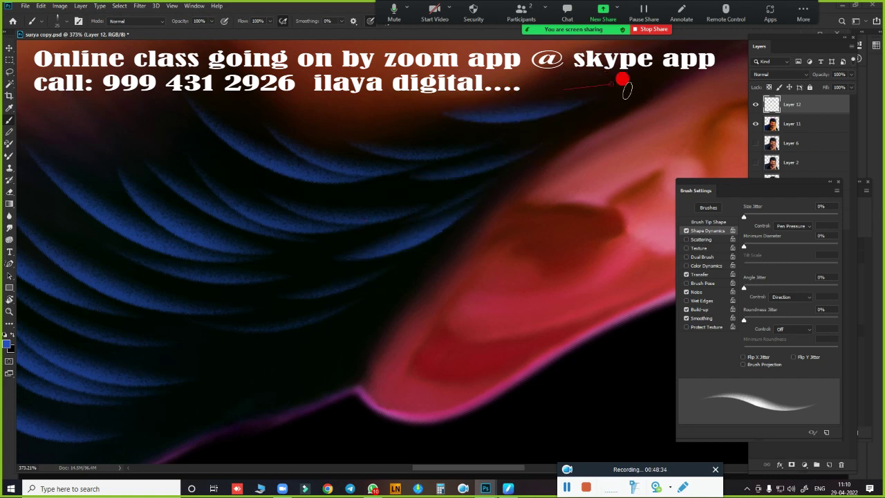
drag(494, 131, 255, 337)
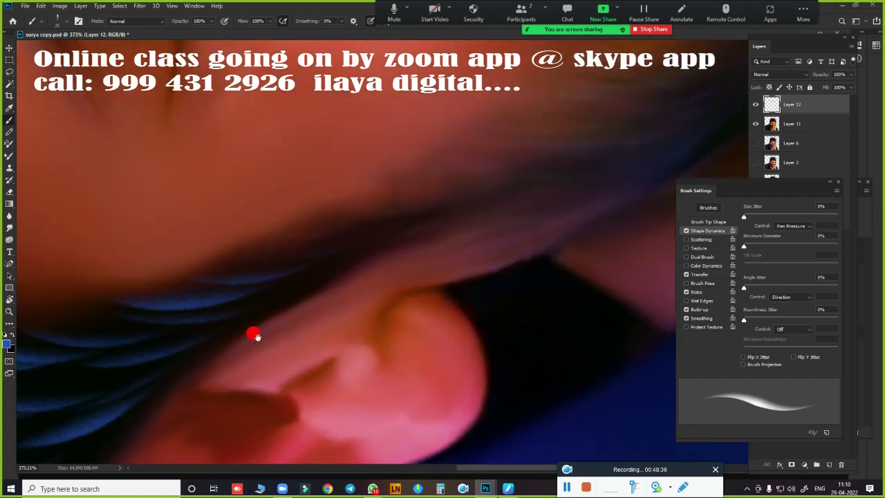
mouse_move(272, 270)
mouse_down()
mouse_move(378, 242)
mouse_move(405, 212)
mouse_move(464, 205)
mouse_up()
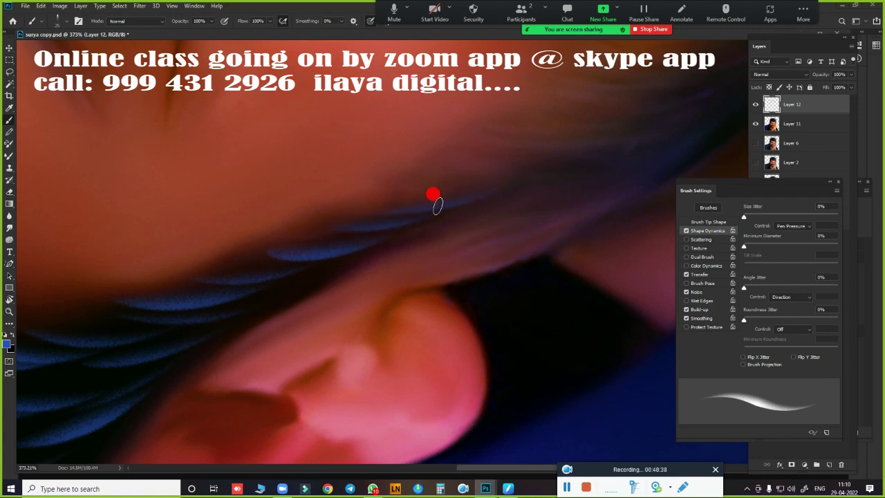
Step: Paint a glowing stroke along the hair's pink edge by the ear, then zoom out
drag(247, 350, 523, 247)
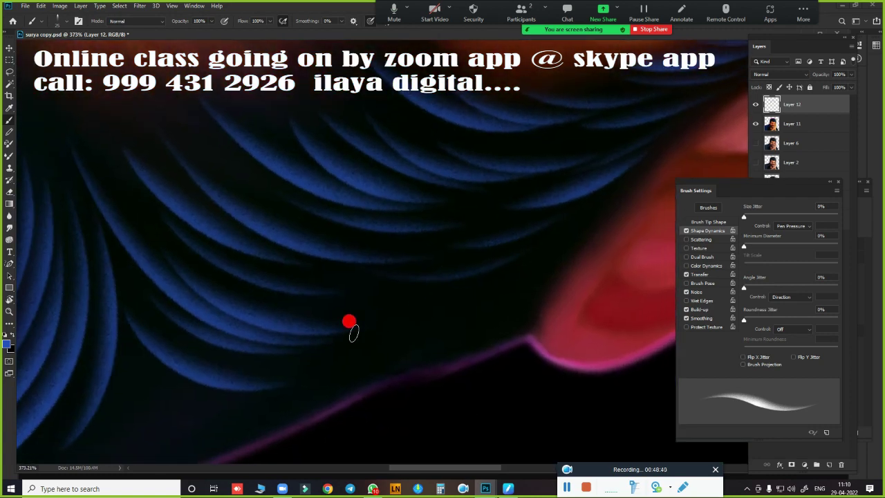
drag(510, 306, 504, 164)
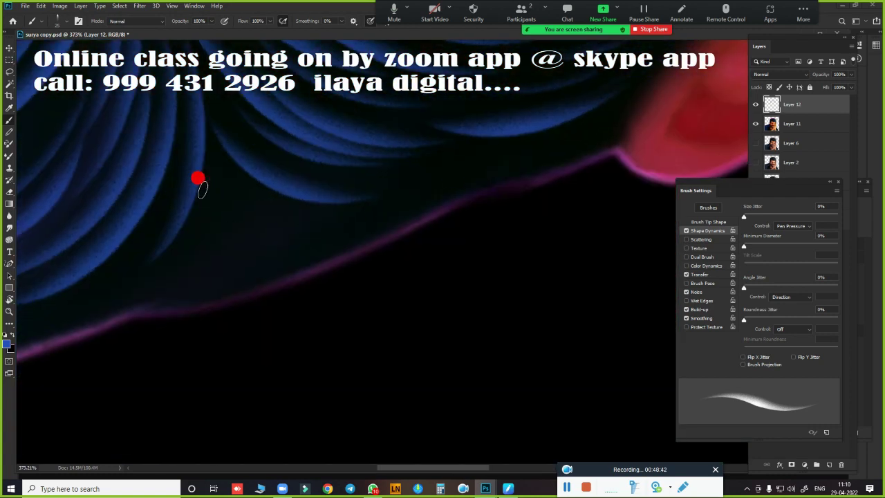
drag(218, 248, 611, 142)
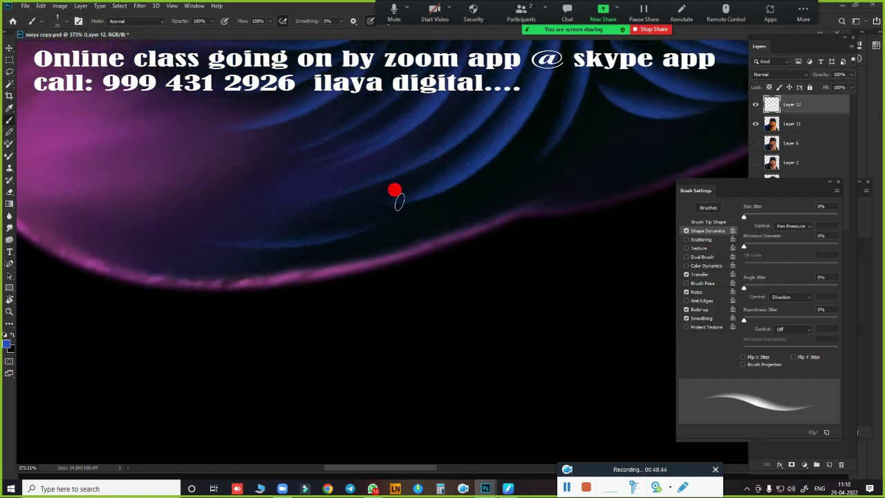
drag(336, 260, 448, 249)
scroll(401, 277, down, 3)
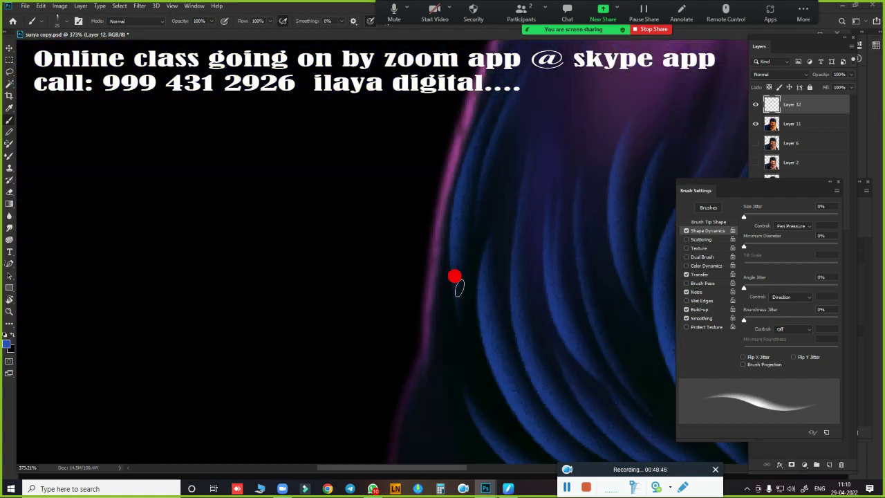
scroll(419, 293, down, 3)
scroll(260, 191, down, 2)
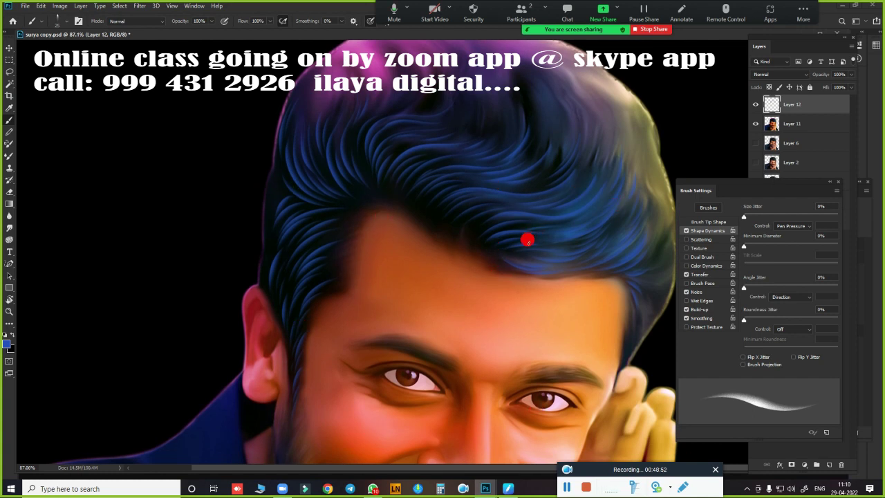
Step: Eyedrop the hair's pink #b7379d as the new foreground colour
click(7, 342)
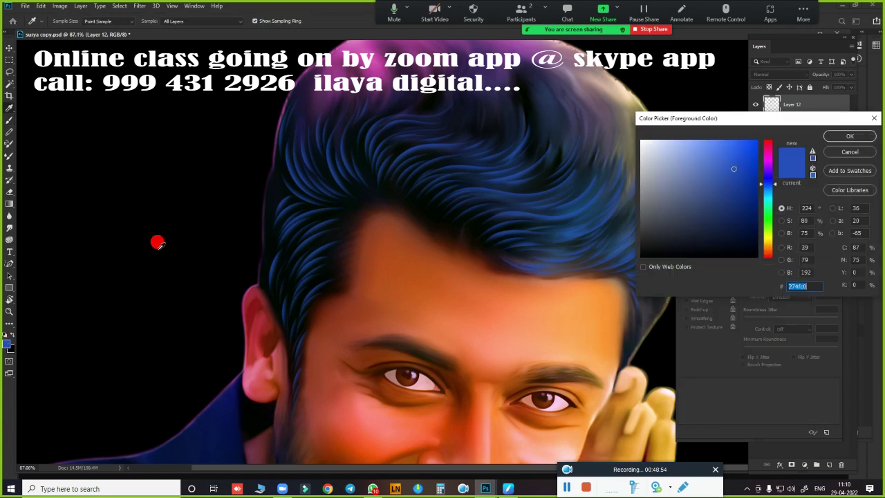
click(377, 63)
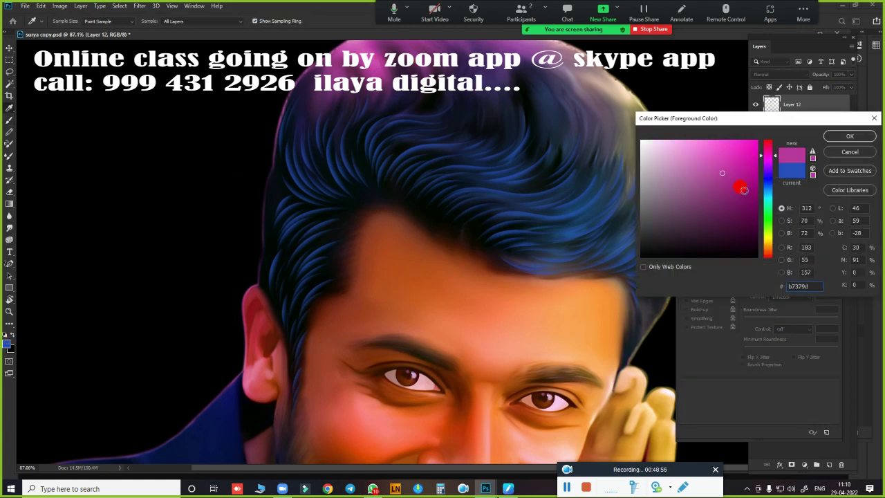
click(833, 137)
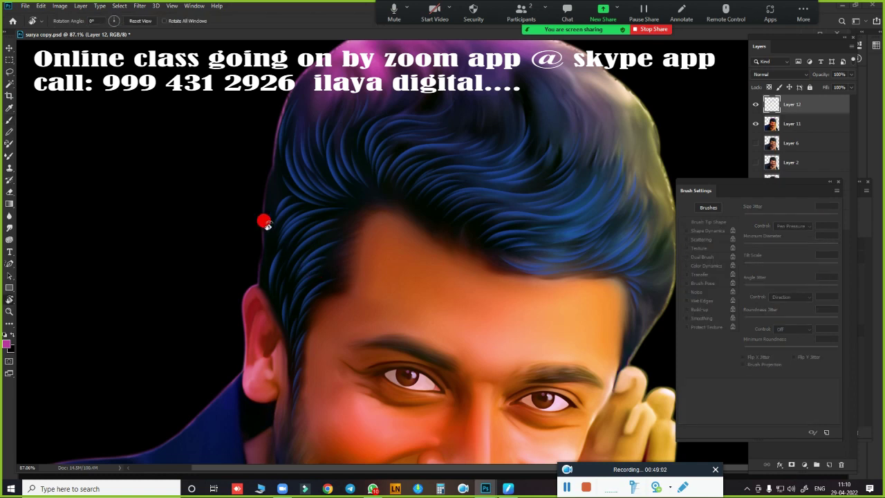
Step: Rotate the view to the hair edge and paint a light pink strand down its curve
key(r)
mouse_move(219, 180)
mouse_down()
mouse_move(401, 430)
mouse_move(551, 289)
mouse_move(526, 187)
mouse_move(551, 205)
mouse_move(518, 152)
mouse_up()
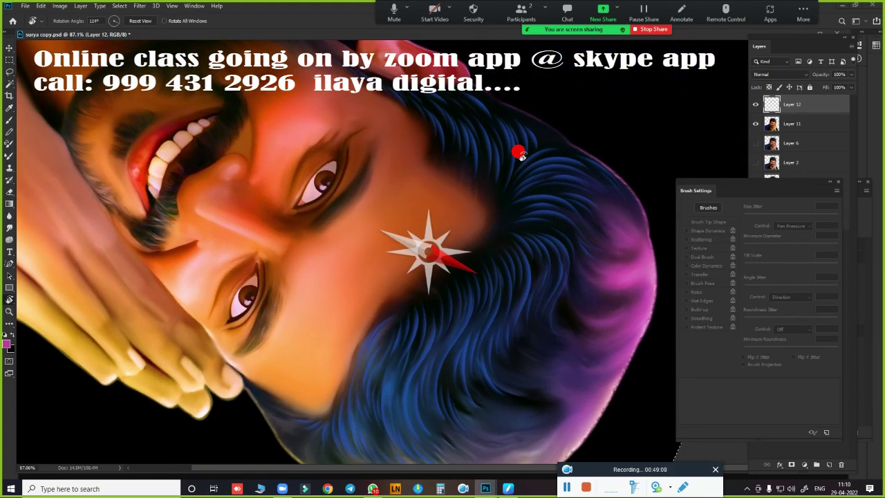
scroll(652, 277, up, 5)
drag(695, 289, 338, 244)
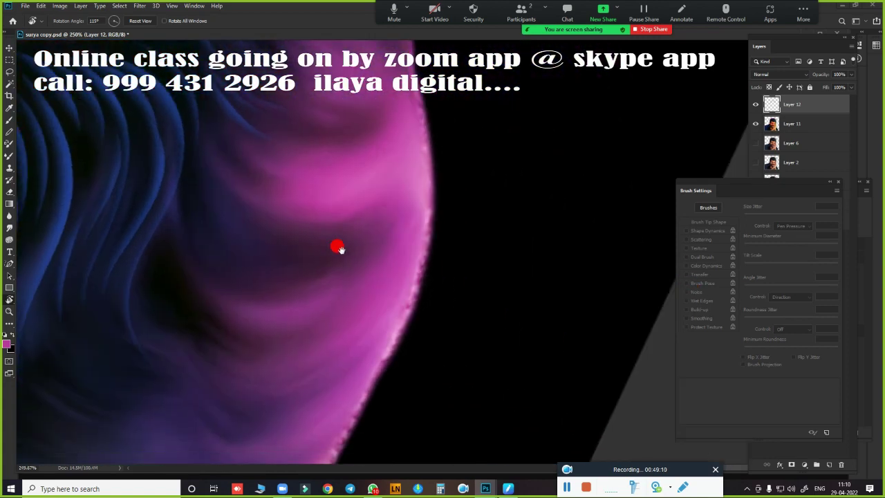
drag(361, 280, 499, 201)
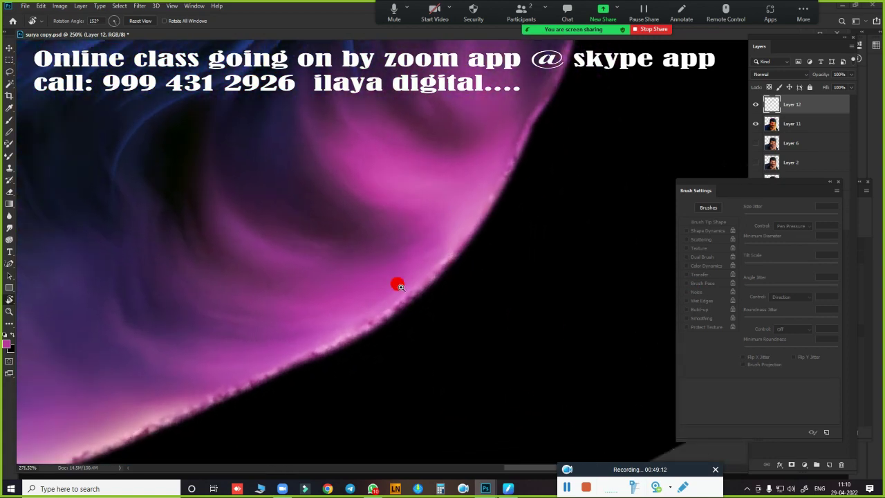
scroll(406, 259, up, 3)
mouse_move(422, 316)
mouse_down()
mouse_move(540, 233)
mouse_move(518, 237)
mouse_up()
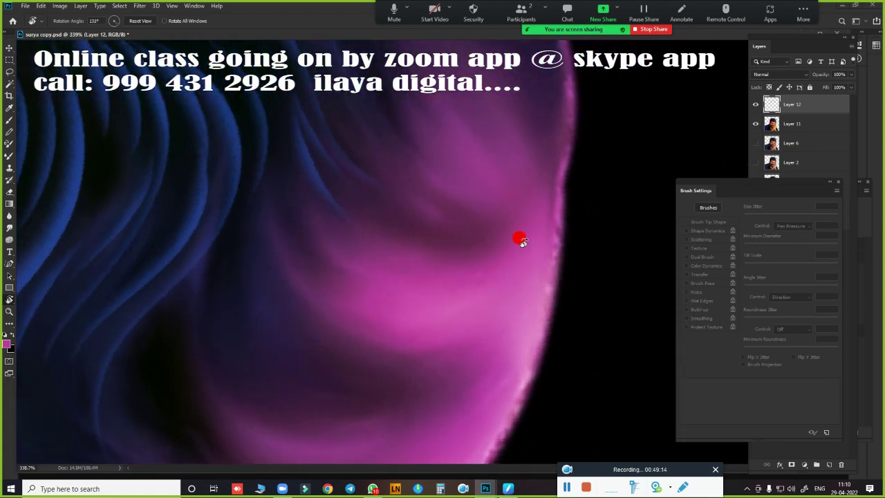
scroll(504, 265, down, 2)
key(b)
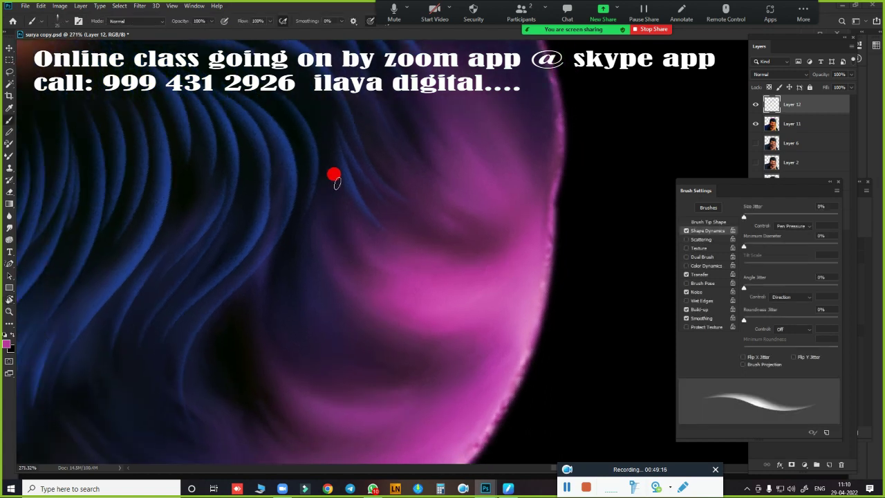
drag(322, 166, 381, 277)
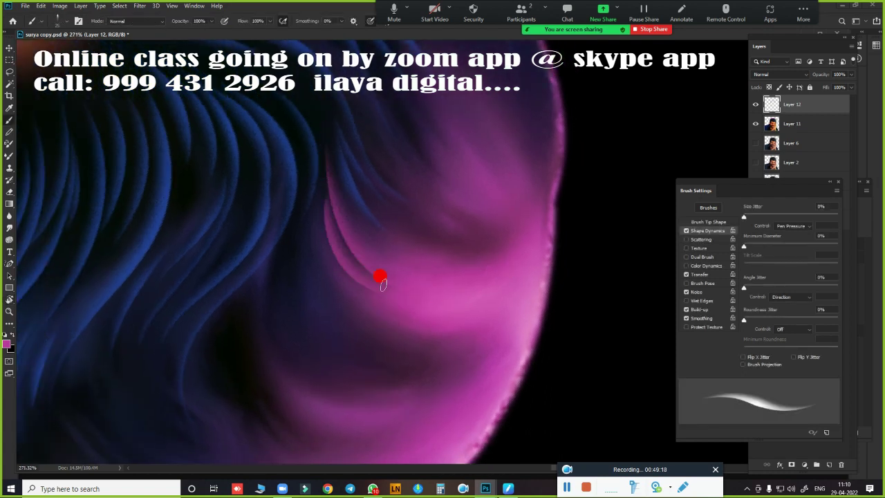
drag(351, 311, 374, 328)
Step: Repaint bright pink strands along the inner and outer curve, undoing unwanted strokes
key(ctrl+z)
drag(314, 206, 450, 352)
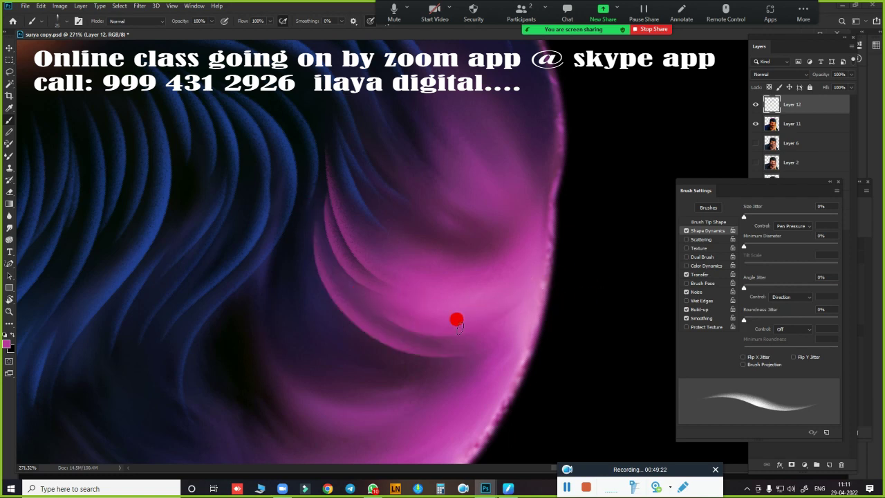
scroll(456, 316, down, 2)
drag(251, 125, 402, 287)
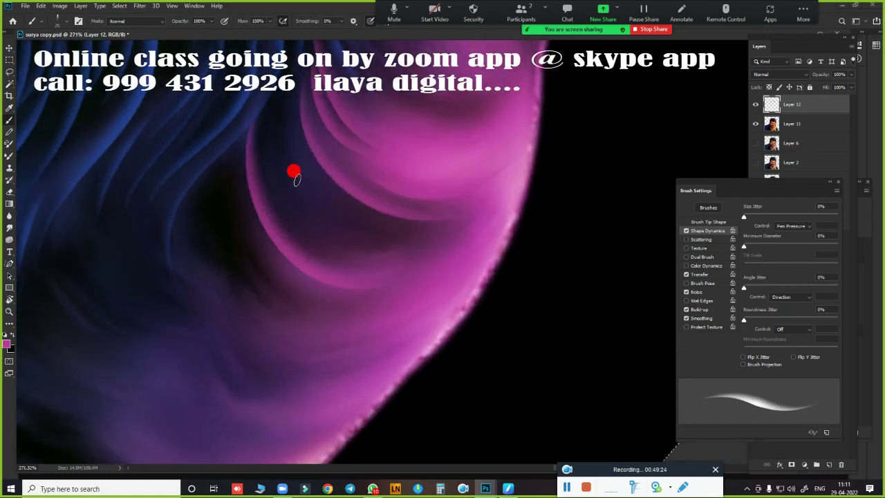
key(ctrl+z)
drag(257, 142, 393, 287)
mouse_move(276, 178)
mouse_down()
mouse_move(369, 231)
mouse_move(429, 231)
mouse_move(417, 219)
mouse_up()
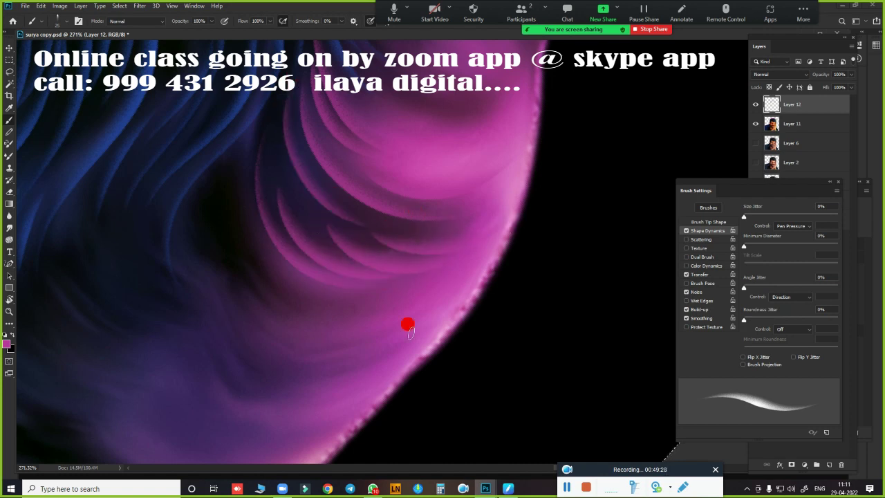
scroll(407, 323, down, 3)
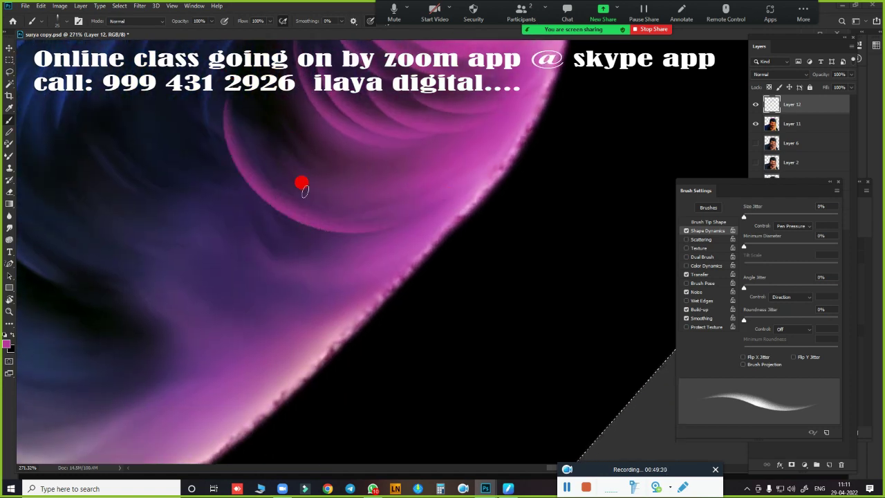
key(ctrl+z)
key(ctrl+z)
key(ctrl+z)
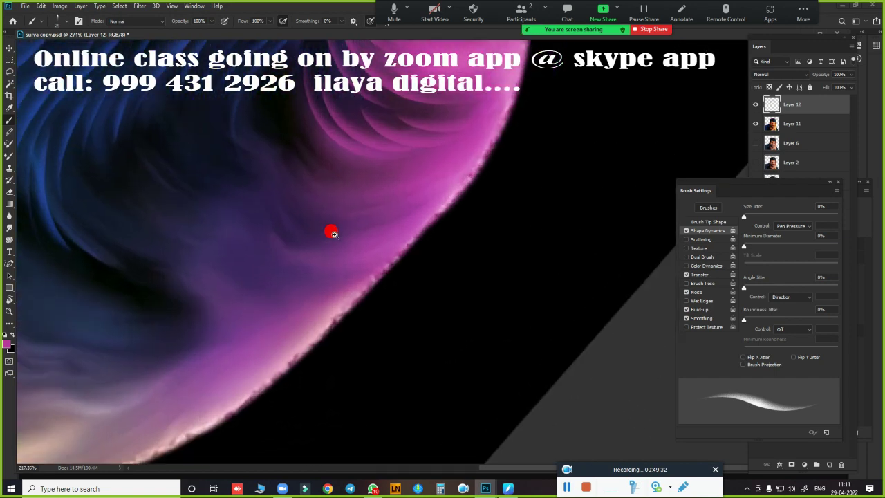
key(ctrl+z)
Step: Paint new curved pink strands in the hair, including one running down another section
drag(252, 188, 369, 235)
drag(304, 195, 418, 222)
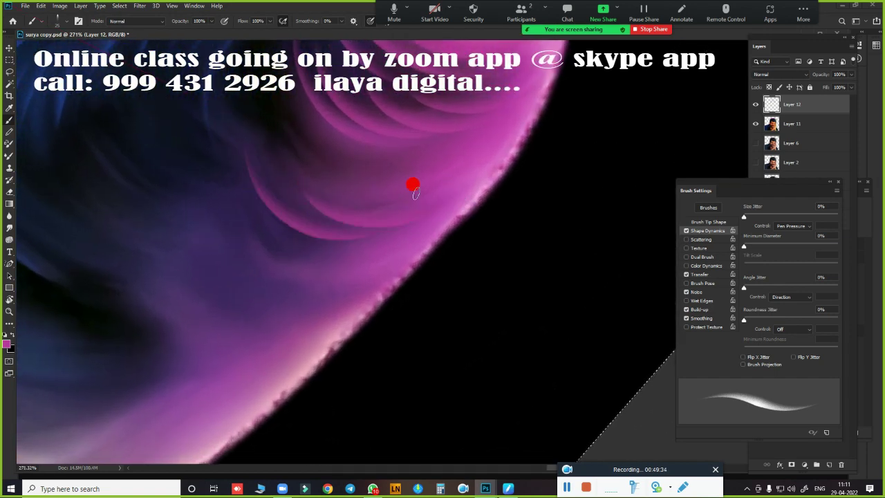
drag(354, 207, 415, 188)
drag(506, 113, 458, 306)
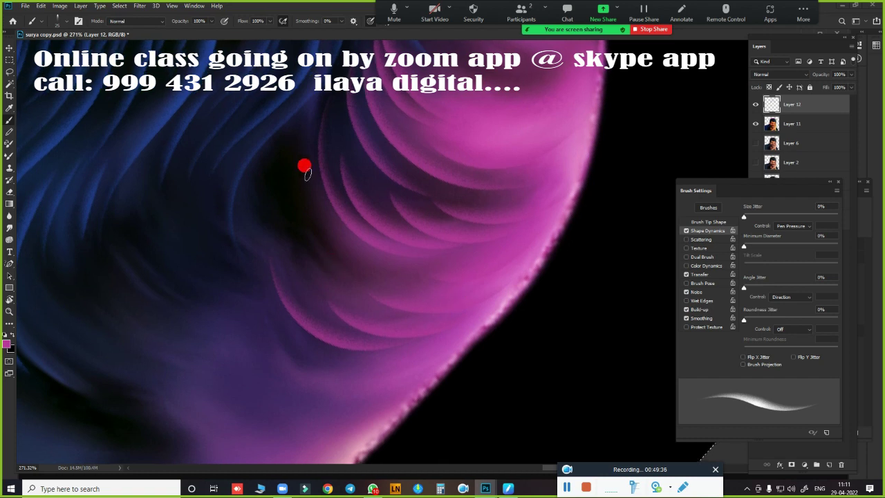
drag(283, 133, 329, 295)
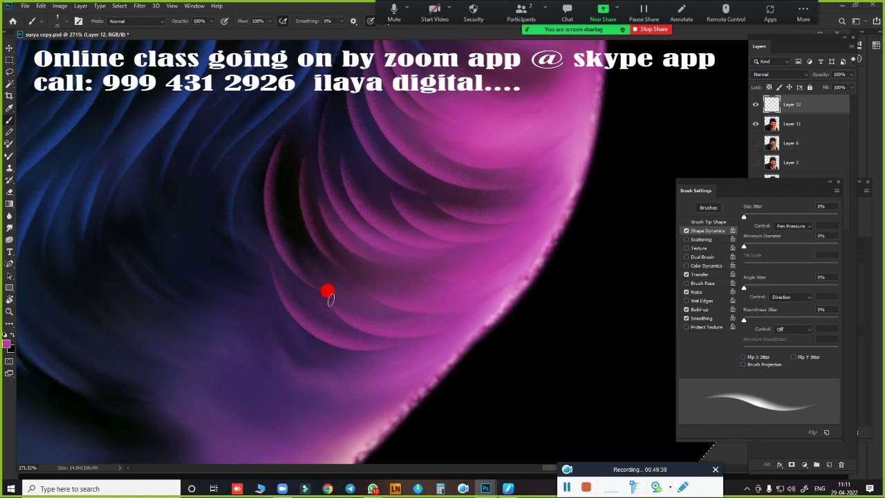
drag(273, 283, 358, 148)
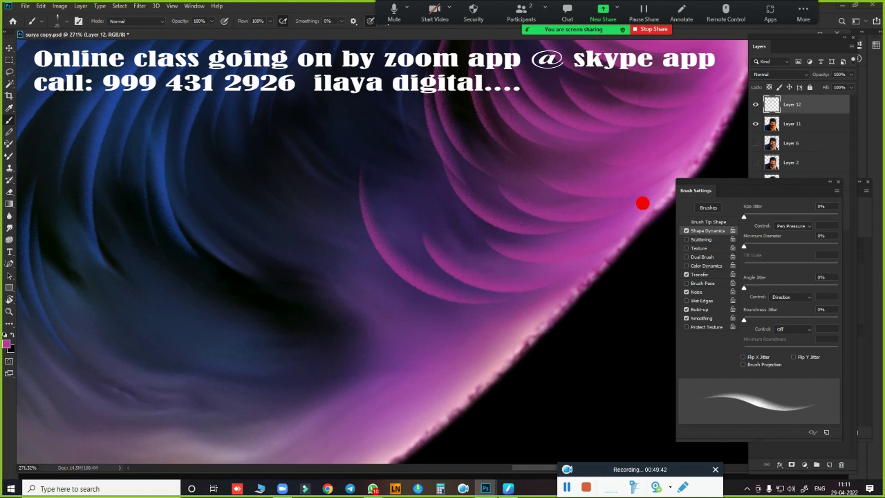
mouse_move(642, 201)
mouse_down()
mouse_move(305, 207)
mouse_move(336, 278)
mouse_move(370, 283)
mouse_up()
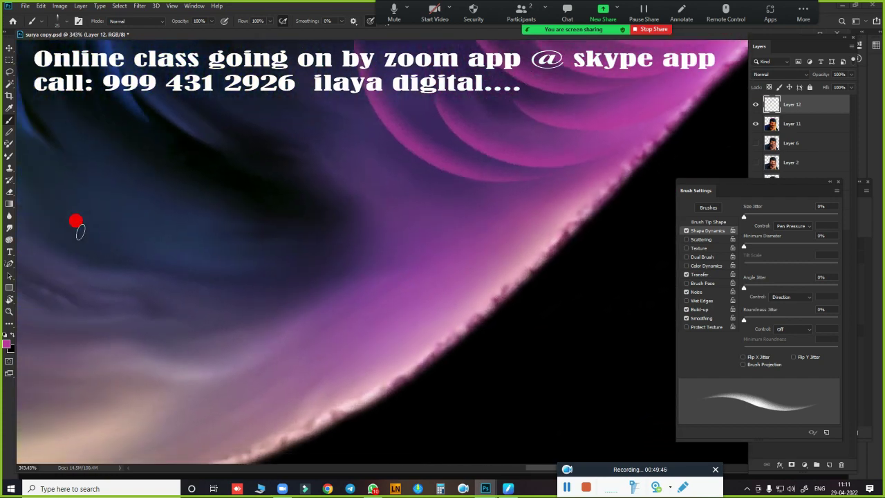
Step: Paint several pink strands curving right and downward across the dark blue hair
drag(78, 234, 319, 299)
drag(199, 252, 367, 275)
drag(250, 240, 401, 239)
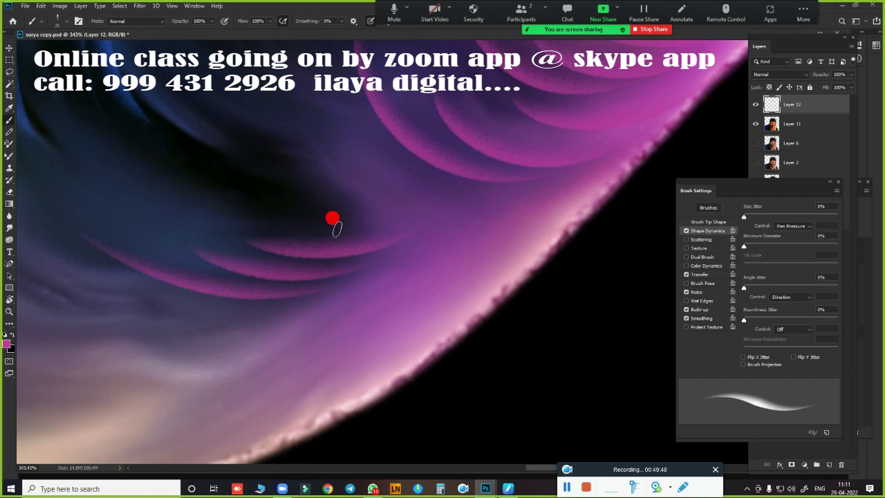
drag(333, 218, 484, 202)
drag(207, 307, 503, 246)
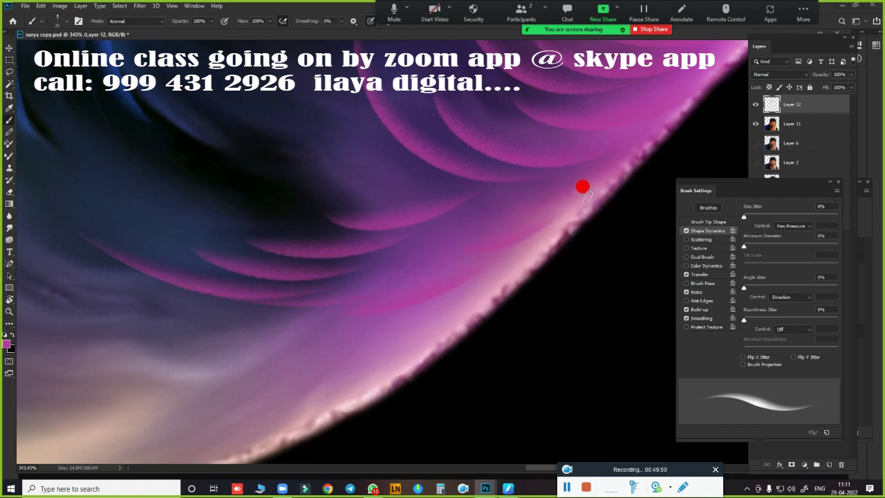
drag(325, 270, 417, 339)
drag(239, 199, 293, 280)
mouse_move(298, 232)
mouse_down()
mouse_move(366, 290)
mouse_move(413, 302)
mouse_up()
drag(356, 256, 428, 296)
drag(172, 179, 266, 311)
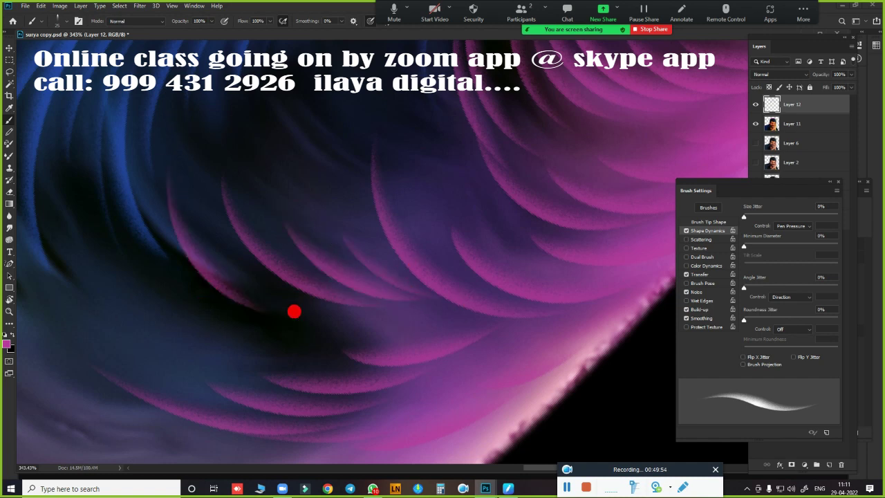
Step: Add thin pink feather strands running down the hair
scroll(431, 328, down, 3)
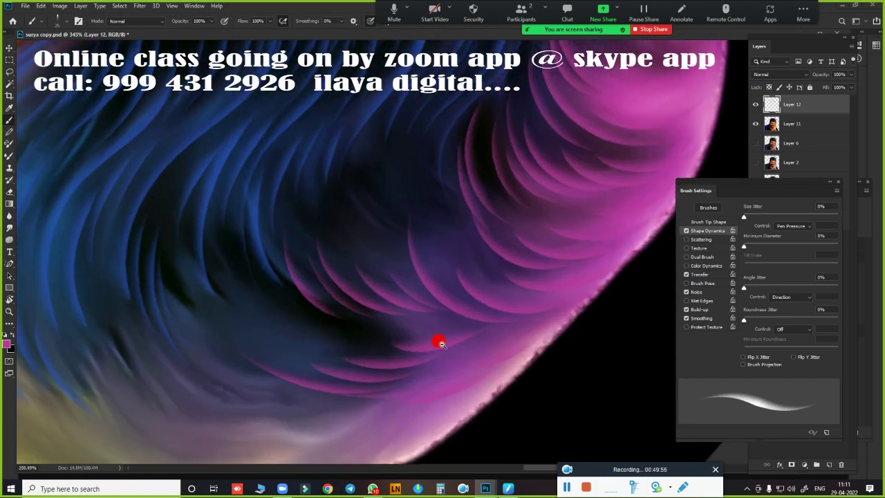
mouse_move(439, 340)
mouse_down()
mouse_move(448, 279)
mouse_move(403, 389)
mouse_up()
drag(379, 252, 365, 347)
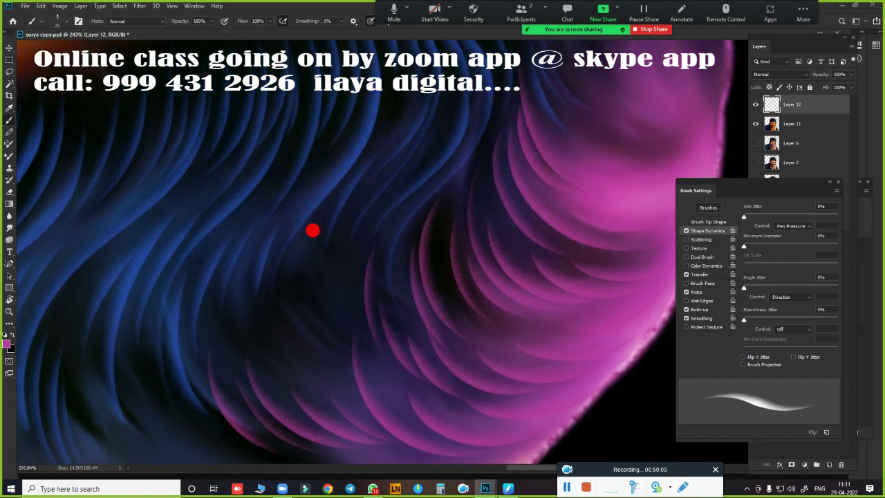
drag(312, 235, 325, 396)
drag(342, 316, 336, 403)
drag(339, 295, 339, 382)
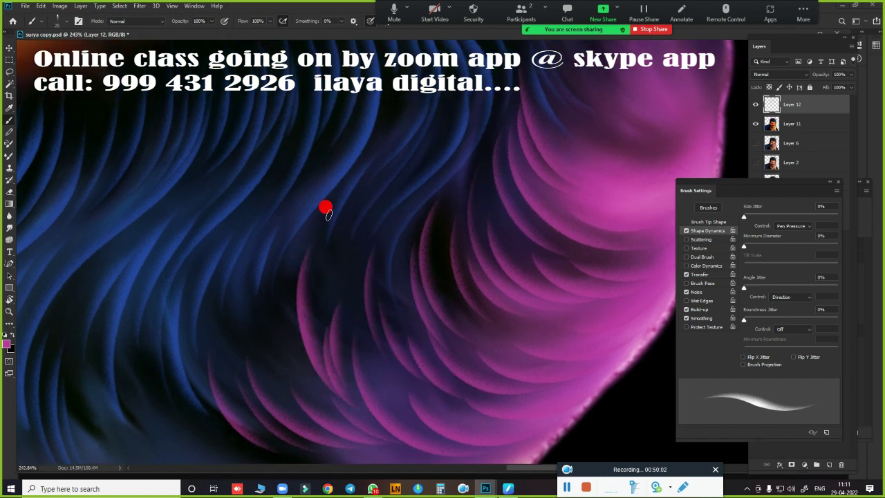
drag(308, 214, 264, 325)
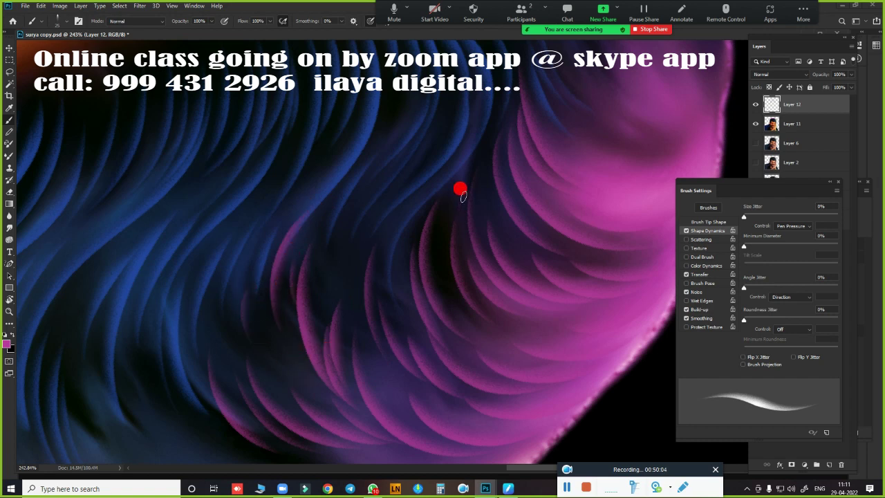
Step: Paint pink feather strands across the dark middle and the hair edge, then review
mouse_move(455, 369)
mouse_down()
mouse_move(527, 164)
mouse_move(544, 253)
mouse_up()
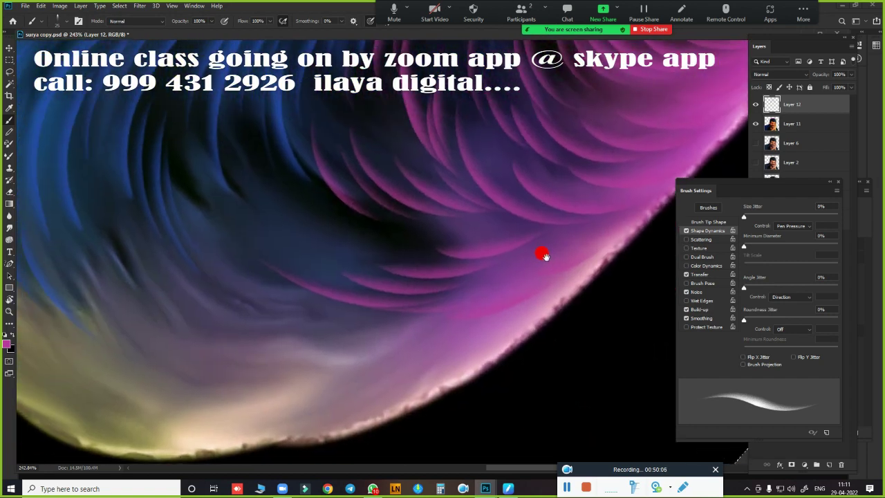
drag(315, 261, 250, 188)
drag(308, 231, 273, 186)
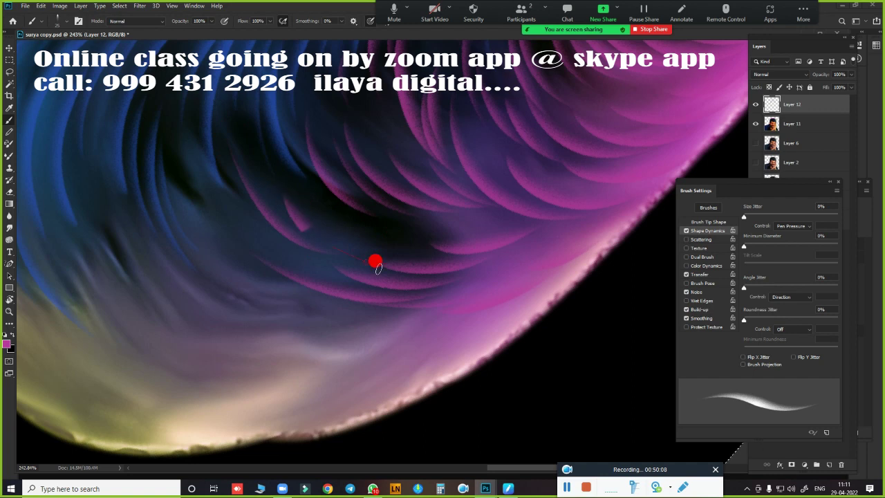
drag(365, 230, 304, 260)
drag(425, 221, 338, 255)
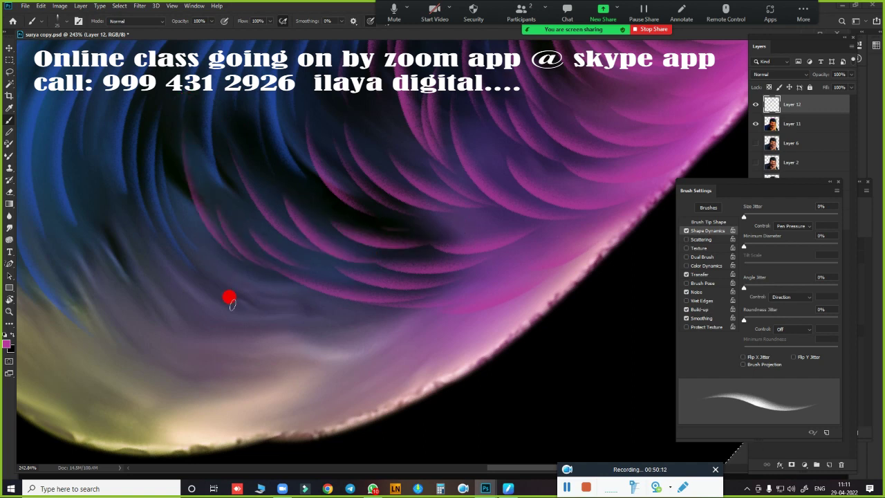
mouse_move(150, 254)
mouse_down()
mouse_move(243, 311)
mouse_move(365, 302)
mouse_up()
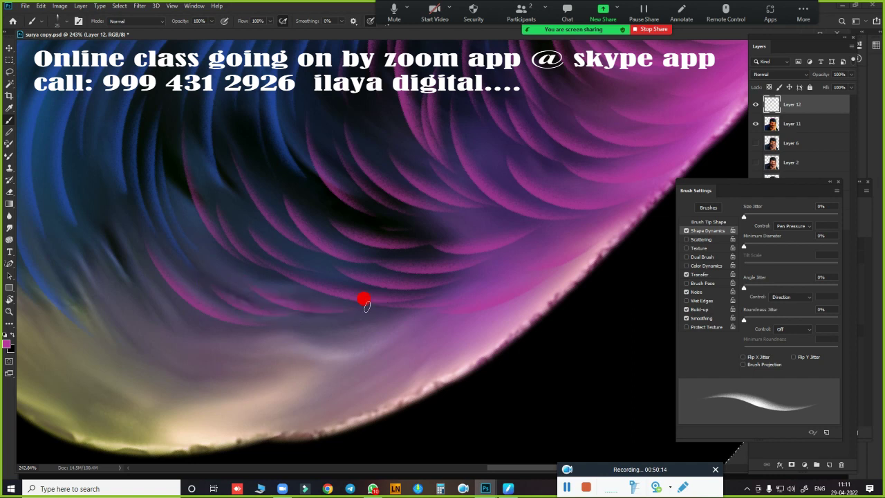
scroll(509, 356, down, 3)
scroll(544, 231, up, 1)
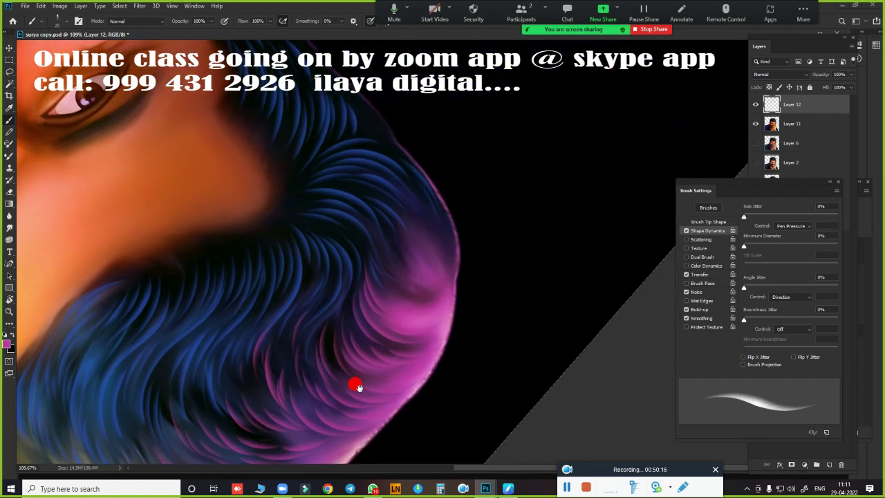
Step: Rotate the view along the strands and try a diagonal pink stroke, then undo it
key(r)
mouse_move(478, 242)
mouse_down()
mouse_move(510, 325)
mouse_move(486, 306)
mouse_move(503, 320)
mouse_up()
scroll(490, 356, up, 2)
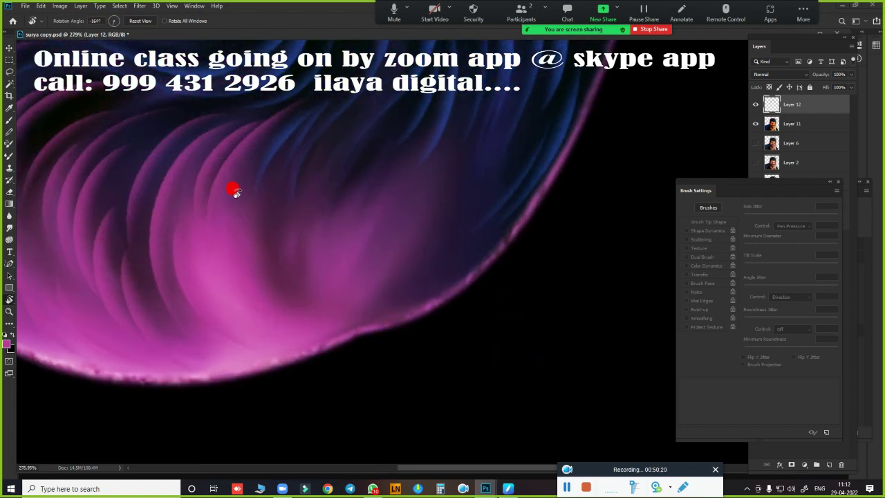
key(b)
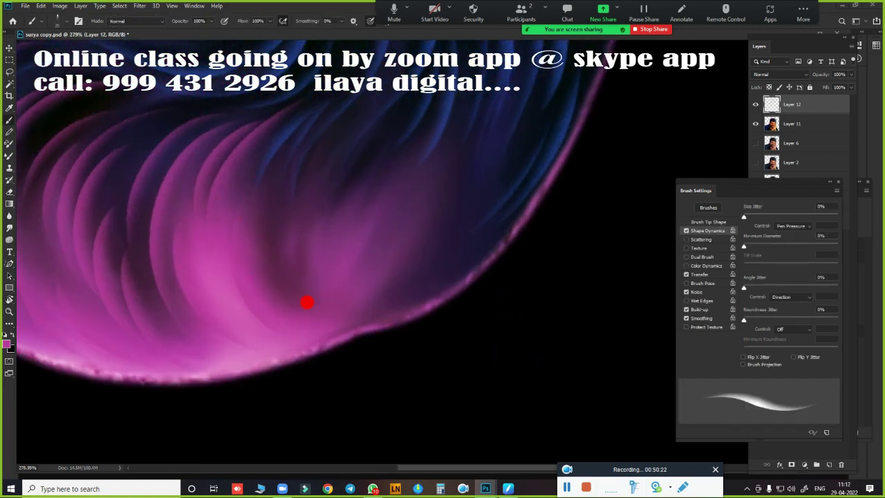
drag(320, 308, 331, 275)
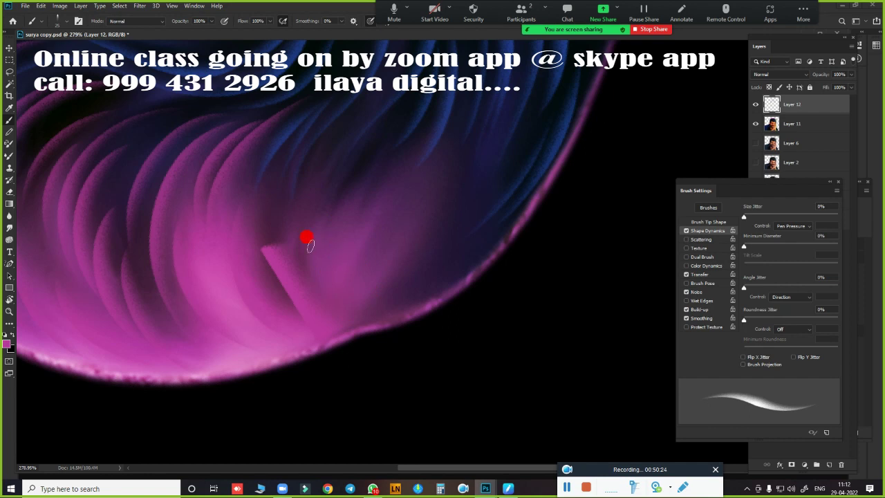
key(ctrl+z)
Step: Paint pink highlight strokes and an almond-shaped highlight along the hair's upper edge
key(r)
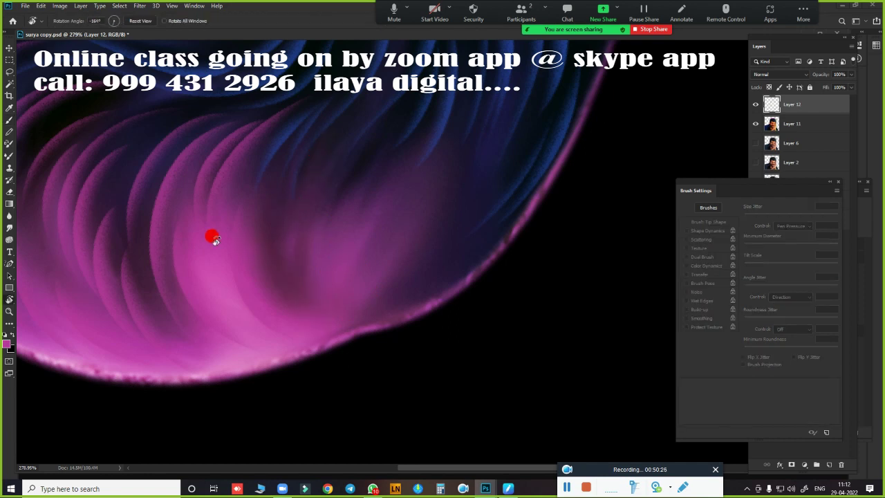
mouse_move(212, 237)
mouse_down()
mouse_move(302, 389)
mouse_move(443, 397)
mouse_move(502, 360)
mouse_move(513, 320)
mouse_move(510, 283)
mouse_move(384, 211)
mouse_up()
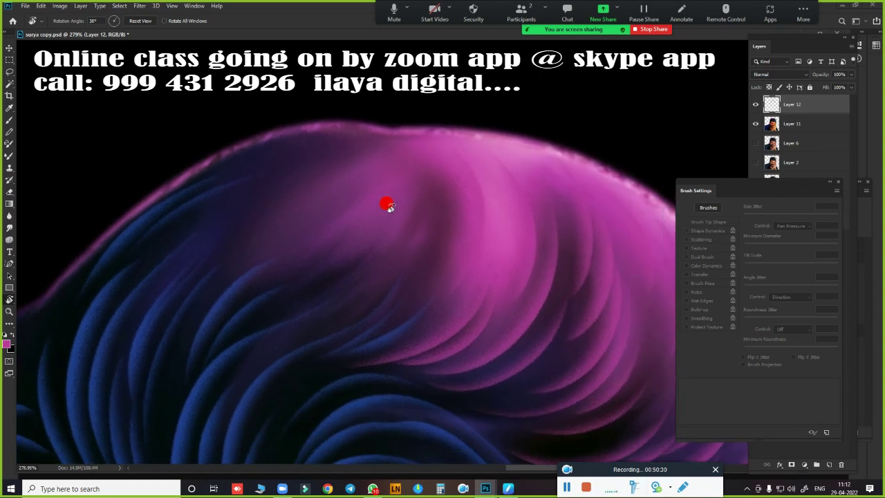
scroll(428, 205, up, 2)
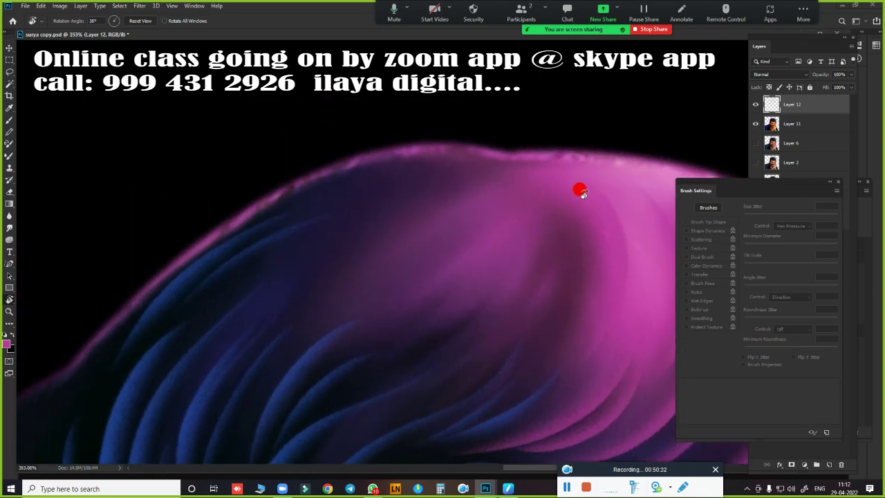
key(b)
drag(133, 353, 320, 153)
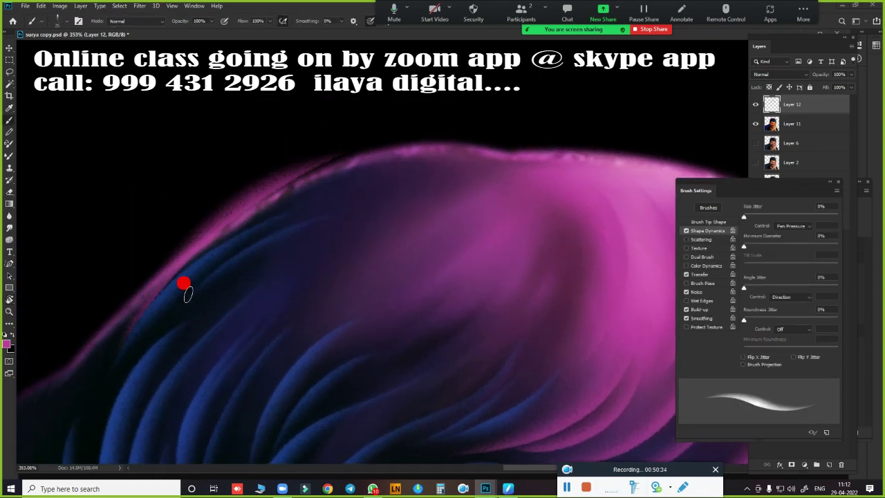
drag(257, 217, 471, 157)
mouse_move(324, 242)
mouse_down()
mouse_move(440, 166)
mouse_move(544, 158)
mouse_up()
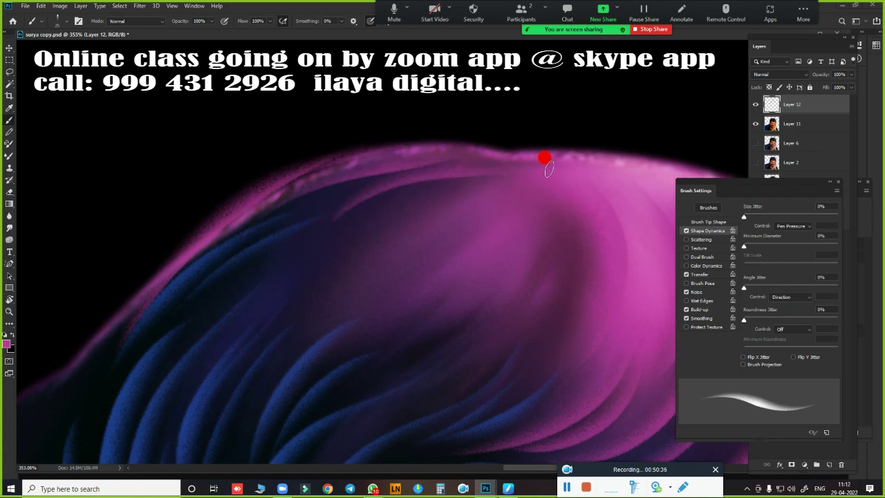
mouse_move(441, 226)
mouse_down()
mouse_move(336, 242)
mouse_move(457, 230)
mouse_move(414, 274)
mouse_up()
drag(488, 254, 365, 304)
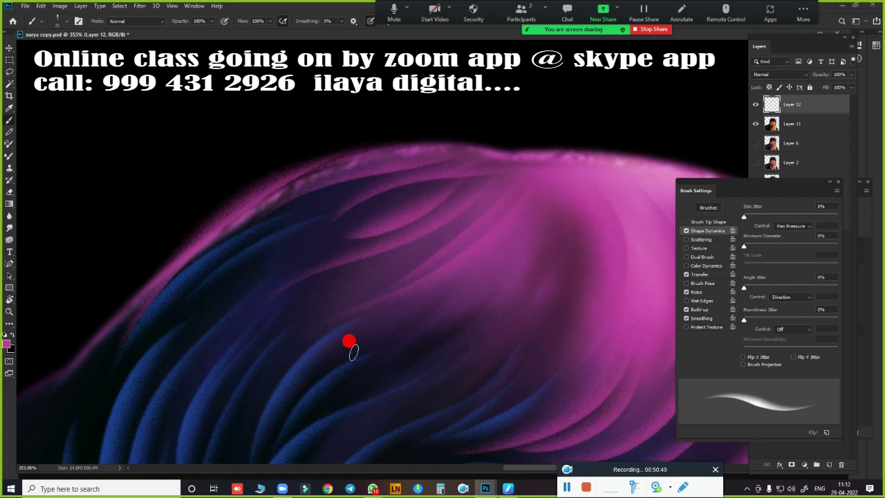
Step: Brighten the centre band and lower strands with faint pink strokes, then view the whole hair
drag(351, 401, 348, 216)
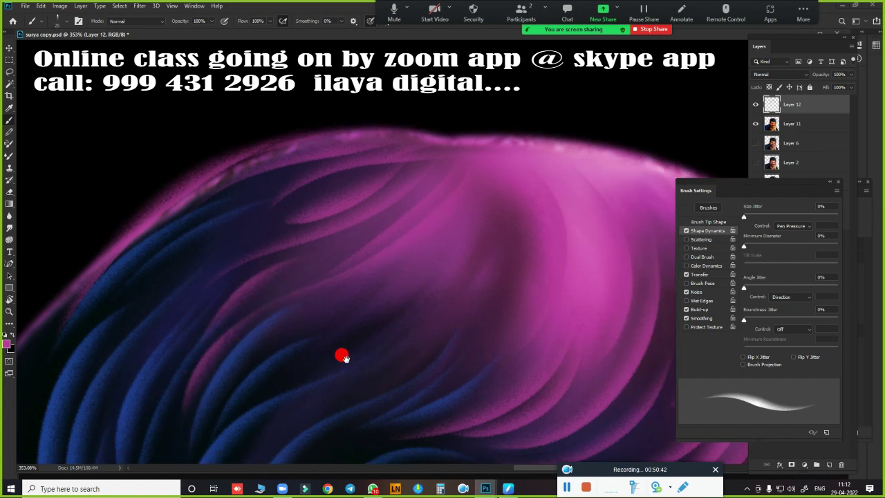
drag(392, 173, 325, 267)
drag(423, 158, 359, 332)
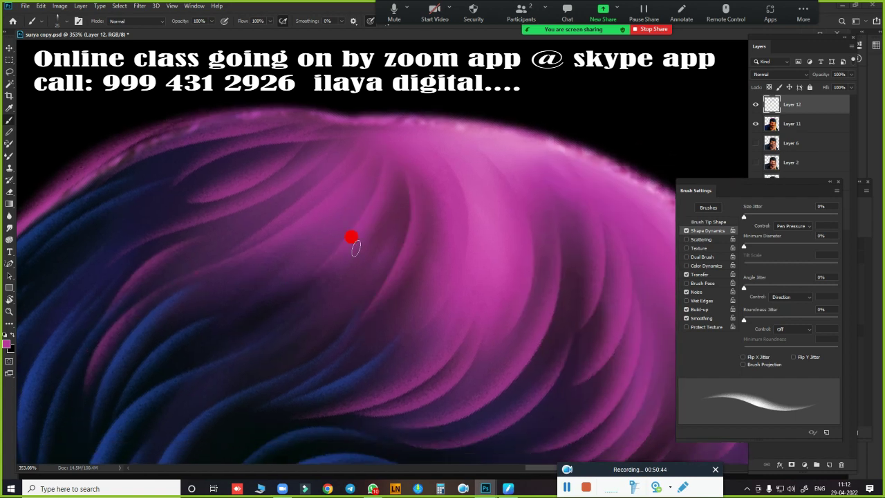
drag(408, 186, 321, 323)
drag(379, 166, 197, 346)
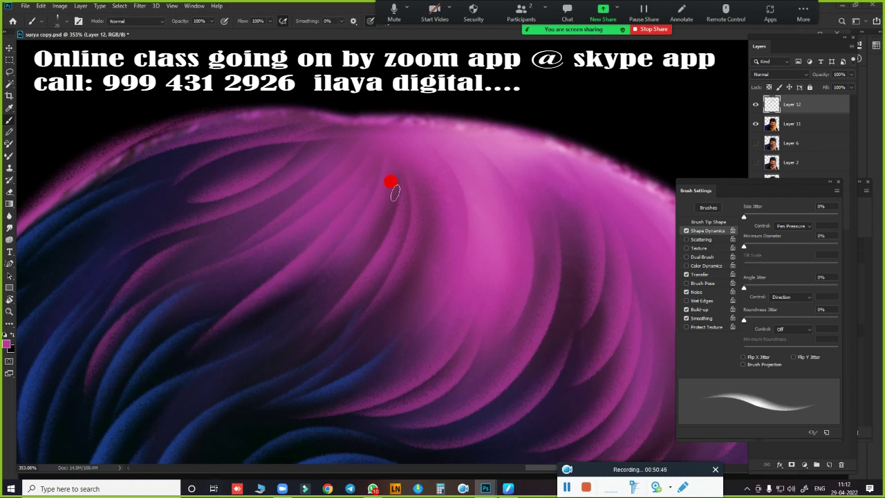
drag(408, 143, 342, 335)
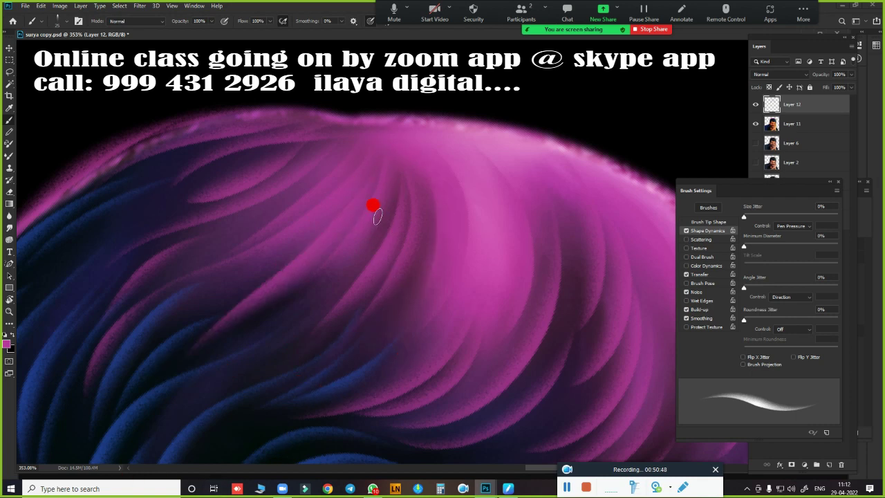
drag(377, 216, 267, 352)
scroll(394, 374, down, 5)
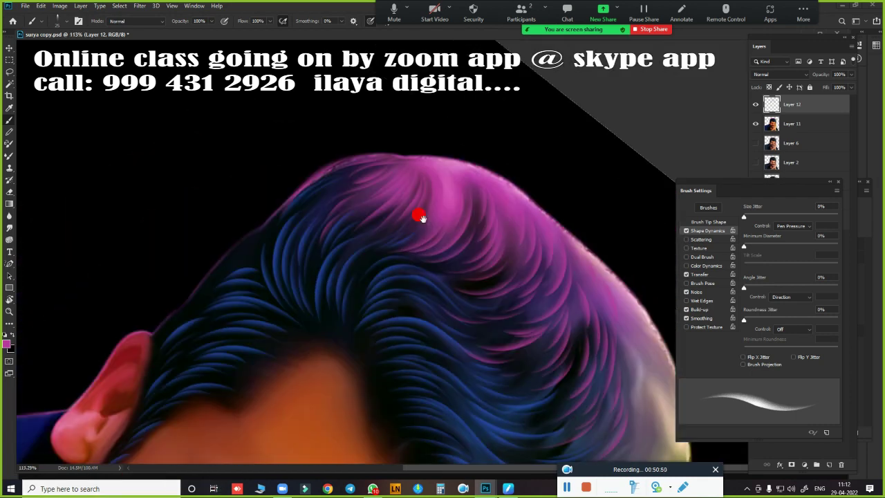
drag(357, 367, 417, 173)
scroll(329, 227, up, 3)
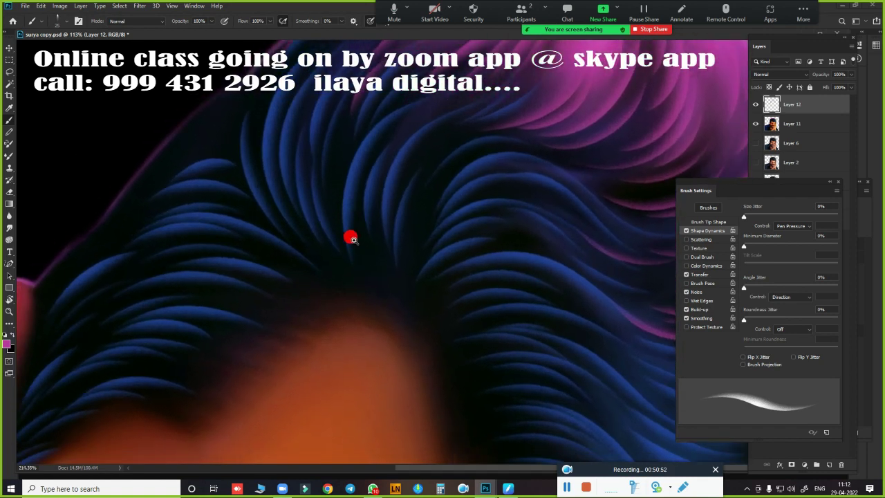
Step: Paint pink strands following the hair curve and along its lower edge
key(r)
mouse_move(339, 251)
mouse_down()
mouse_move(140, 361)
mouse_move(405, 211)
mouse_move(424, 283)
mouse_up()
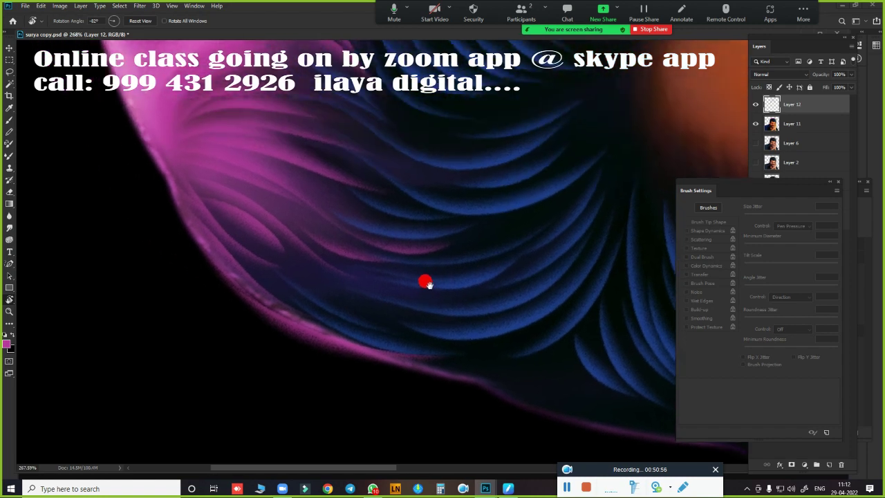
key(b)
drag(167, 174, 363, 287)
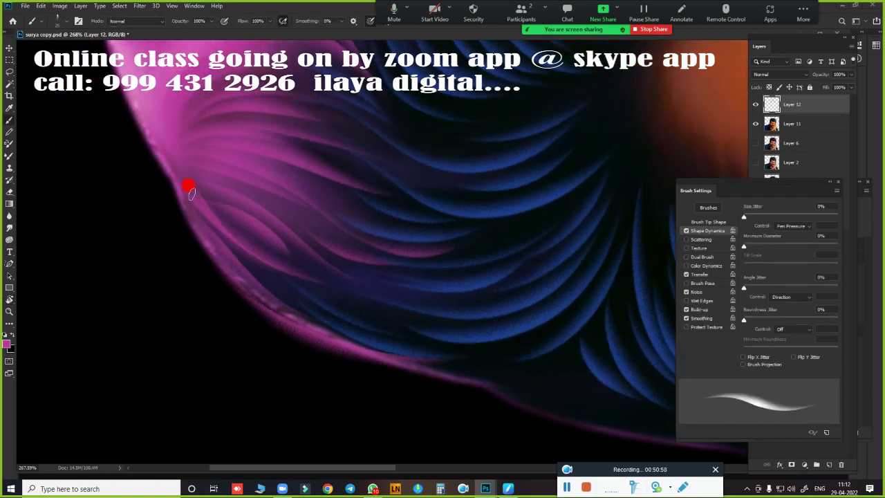
mouse_move(192, 194)
mouse_down()
mouse_move(256, 262)
mouse_move(428, 294)
mouse_up()
drag(250, 280, 428, 342)
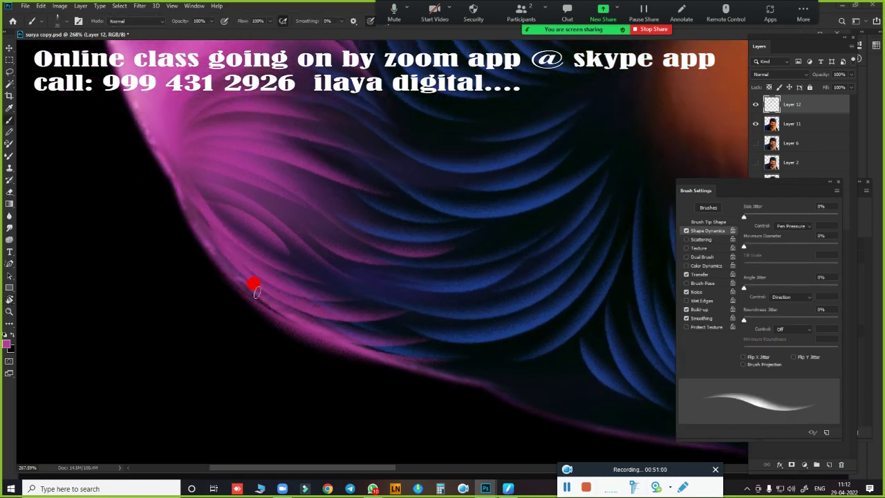
mouse_move(267, 297)
mouse_down()
mouse_move(501, 357)
mouse_move(304, 322)
mouse_move(309, 243)
mouse_move(519, 283)
mouse_up()
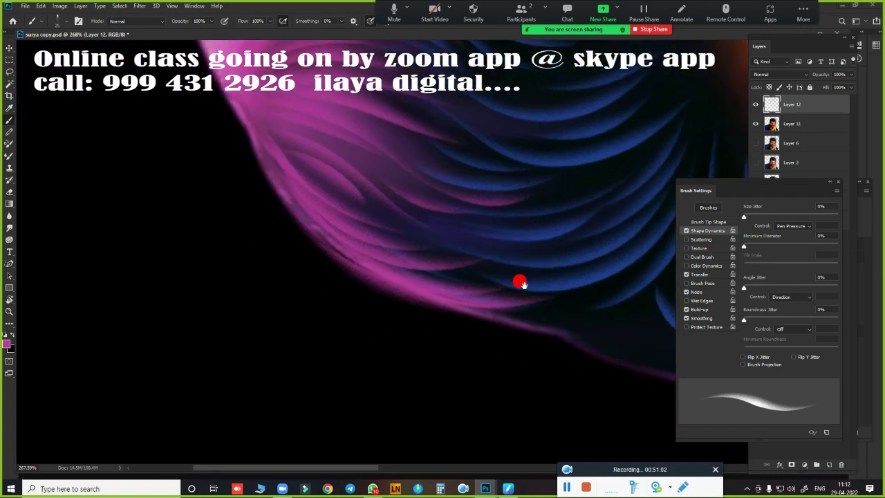
Step: Add more pink strands along the lower hair edge near the ear
mouse_move(442, 253)
mouse_down()
mouse_move(202, 247)
mouse_move(346, 260)
mouse_up()
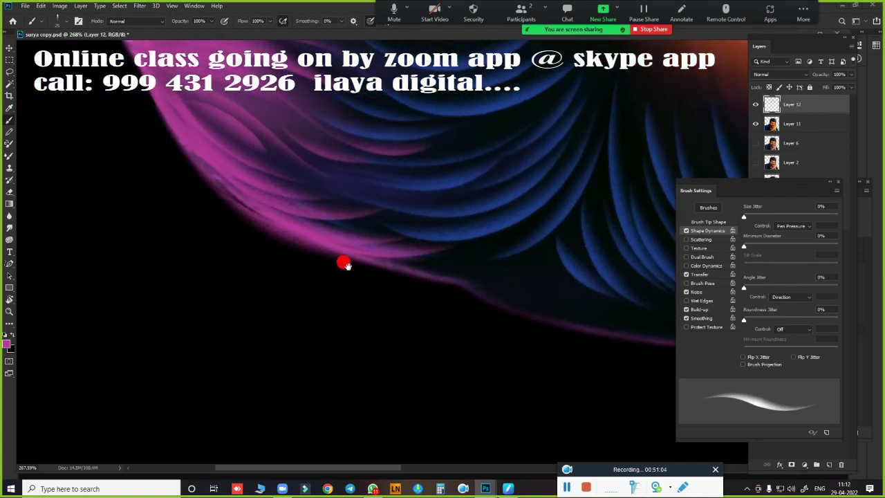
drag(419, 249, 280, 243)
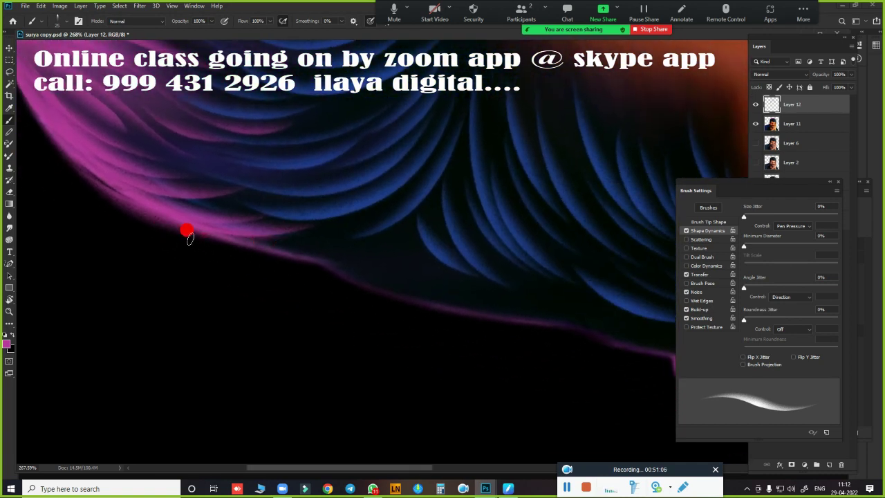
mouse_move(426, 282)
mouse_down()
mouse_move(271, 263)
mouse_move(278, 270)
mouse_up()
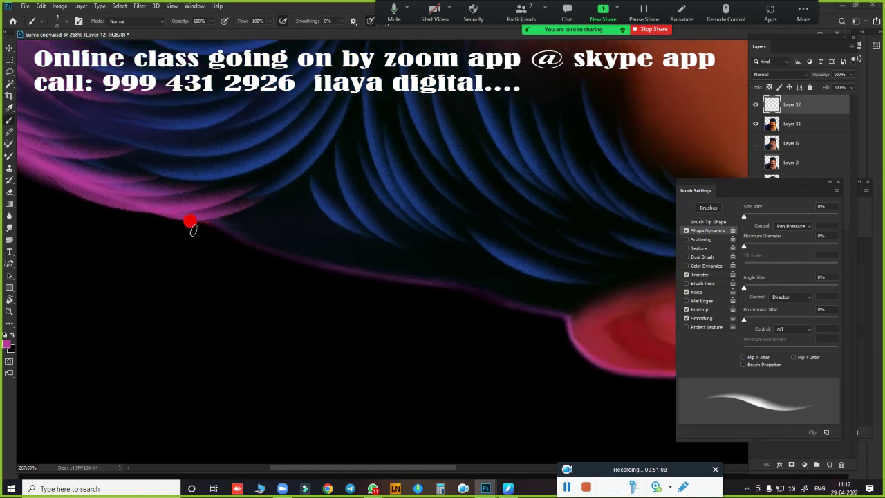
drag(180, 231, 318, 183)
drag(239, 235, 311, 204)
drag(235, 256, 325, 269)
drag(367, 263, 402, 261)
drag(325, 267, 407, 269)
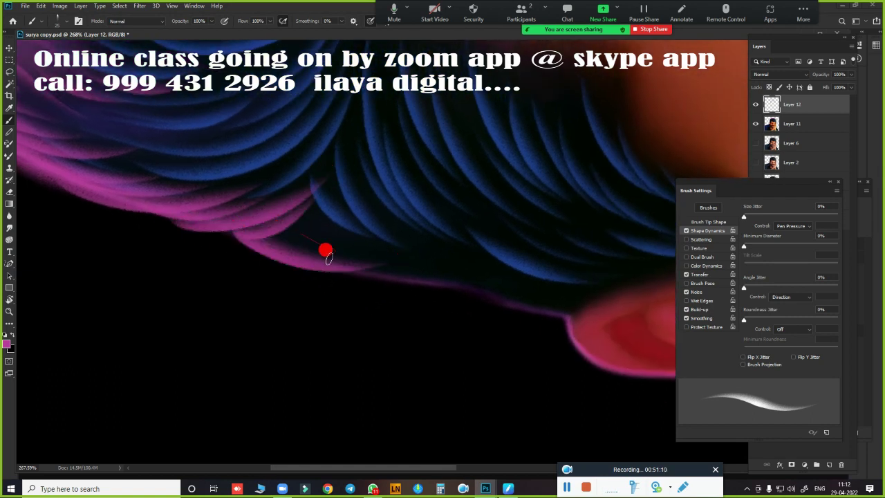
Step: Extend the pink strands rightward along the edge toward the ear
drag(290, 256, 415, 238)
drag(330, 231, 460, 243)
drag(336, 259, 469, 271)
drag(394, 230, 526, 255)
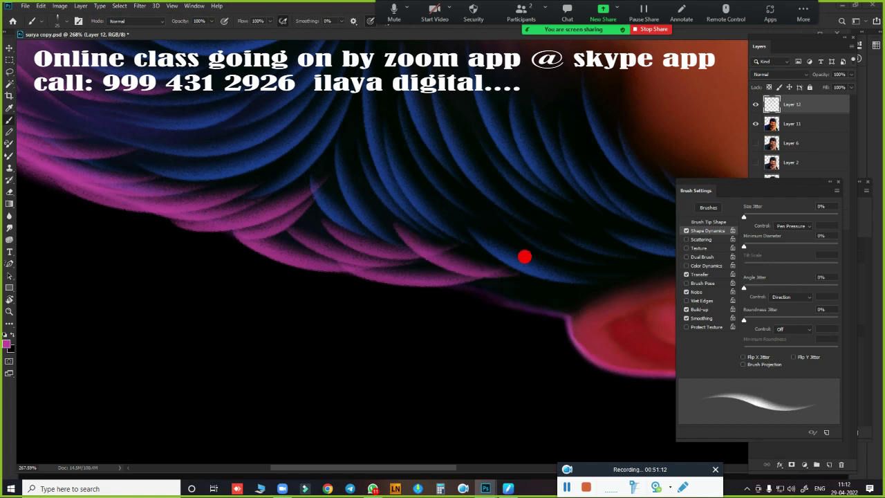
drag(446, 254, 529, 250)
drag(474, 292, 594, 292)
drag(528, 287, 596, 290)
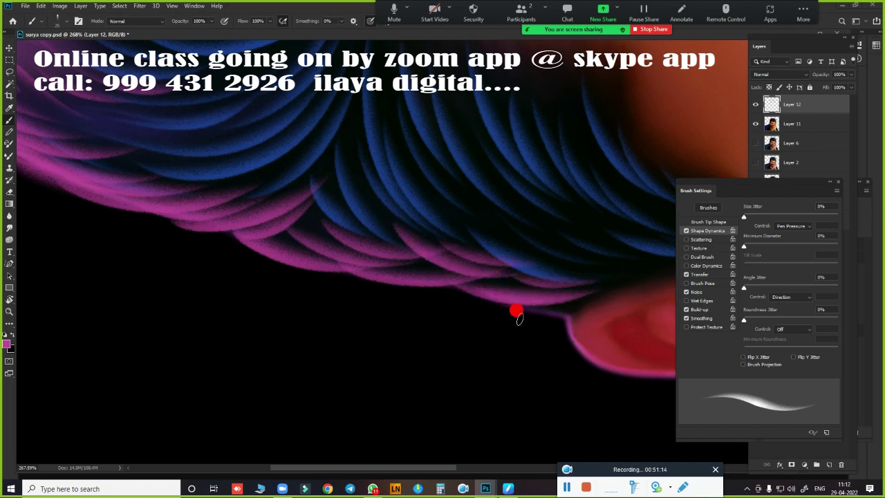
Step: Add thin pink strands on the hair just above the ear
mouse_move(517, 310)
mouse_down()
mouse_move(600, 308)
mouse_move(310, 355)
mouse_up()
drag(339, 323, 429, 300)
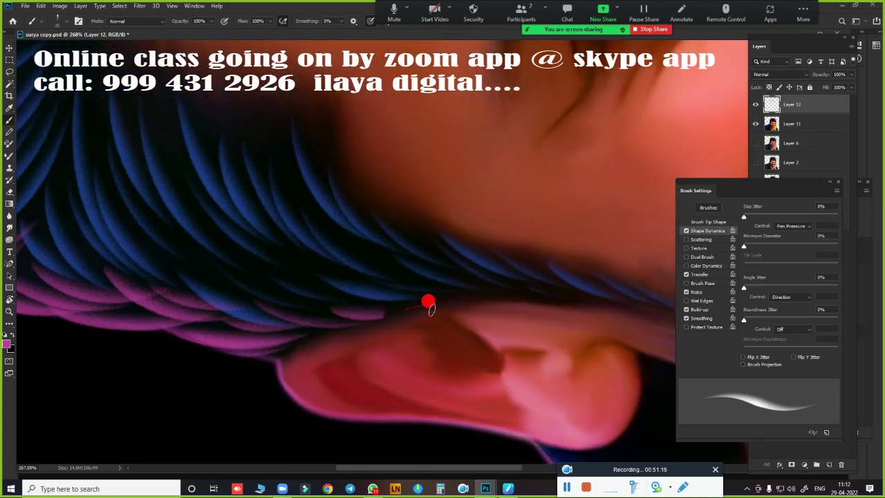
drag(324, 307, 476, 288)
mouse_move(415, 298)
mouse_down()
mouse_move(516, 285)
mouse_move(359, 280)
mouse_up()
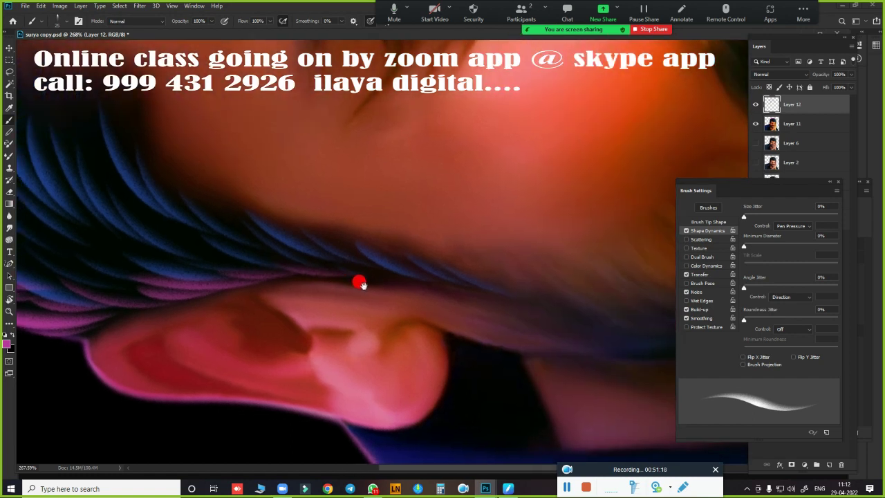
mouse_move(472, 284)
mouse_down()
mouse_move(567, 302)
mouse_move(579, 267)
mouse_up()
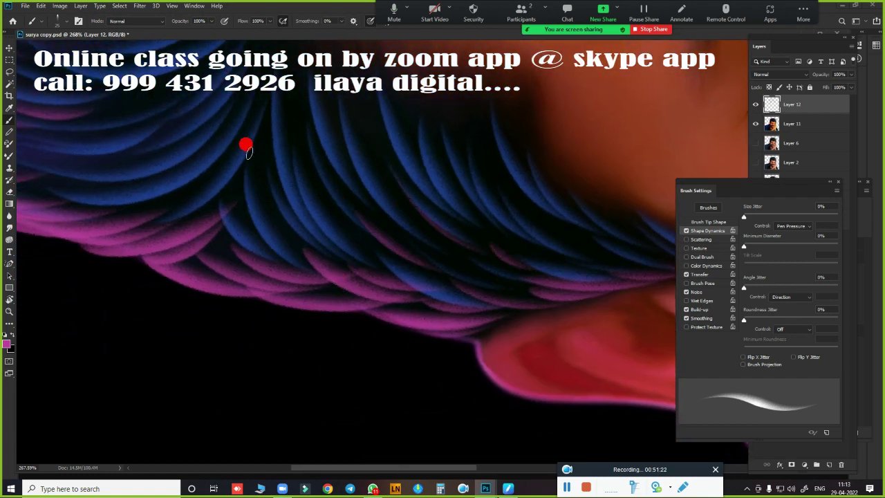
Step: Paint more curving pink strands across the blue hair on the pink side
drag(297, 228, 451, 366)
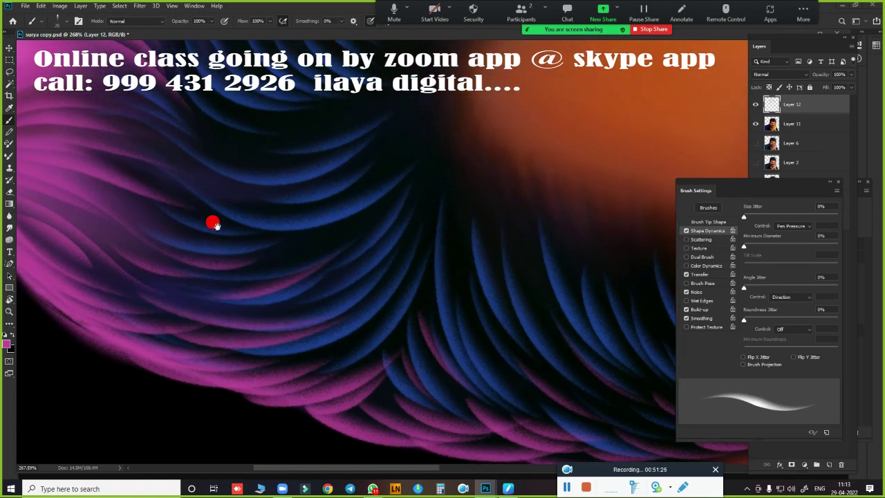
drag(214, 221, 186, 268)
drag(380, 277, 178, 263)
drag(370, 308, 186, 313)
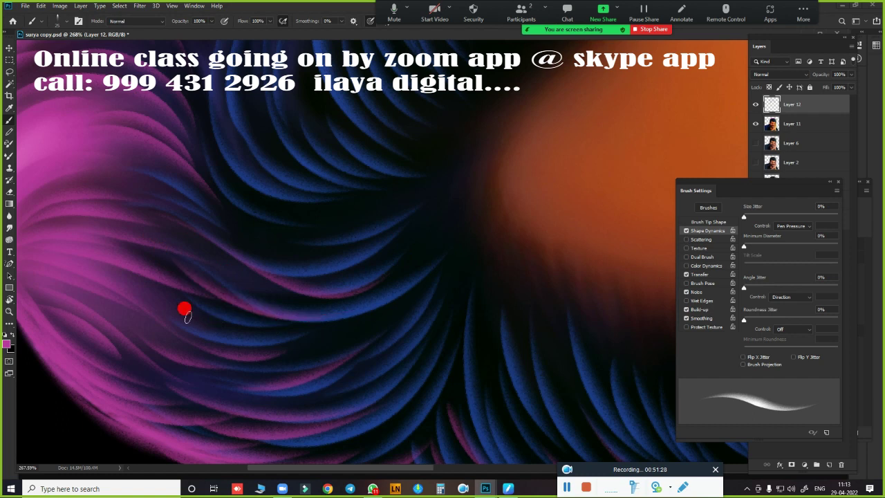
drag(317, 240, 320, 356)
mouse_move(220, 125)
mouse_down()
mouse_move(229, 239)
mouse_move(350, 304)
mouse_up()
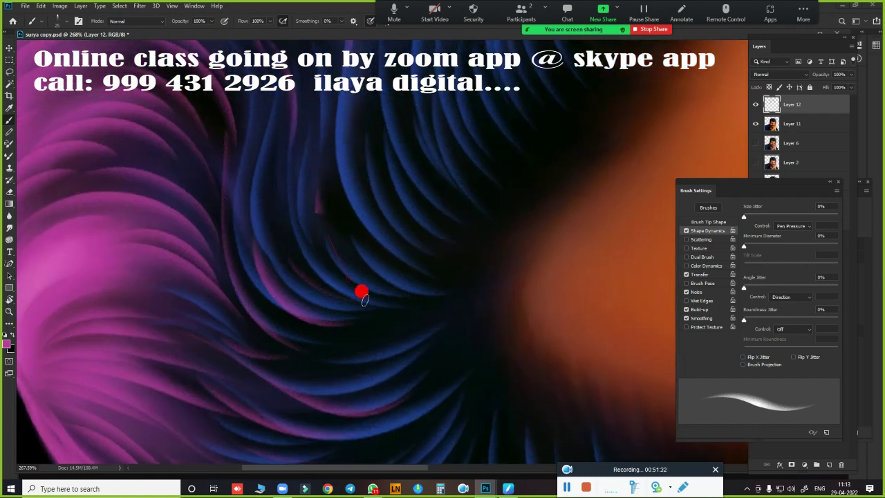
drag(405, 283, 294, 419)
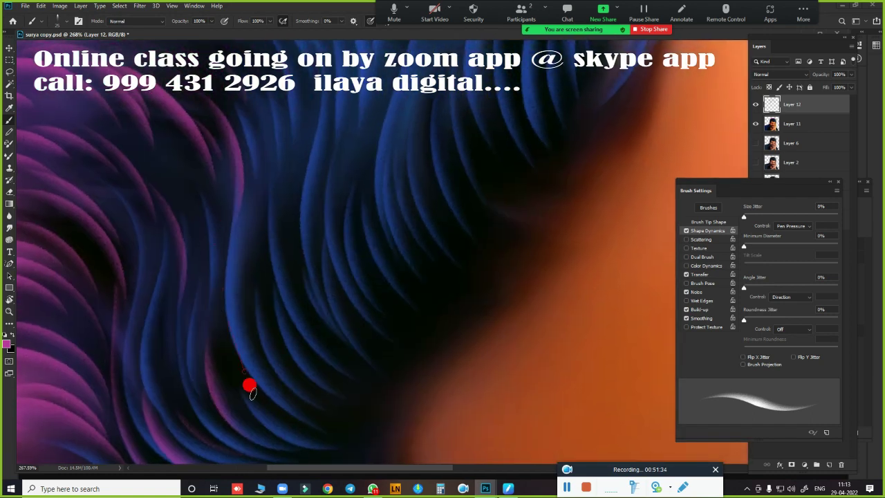
Step: Zoom out, rotate the portrait about 95° and zoom in on the jaw
scroll(339, 363, down, 3)
scroll(328, 336, down, 3)
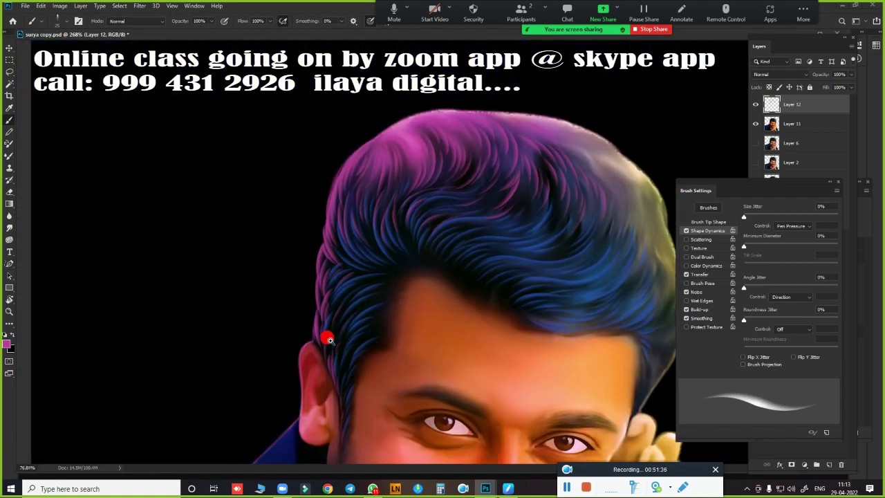
scroll(372, 298, down, 2)
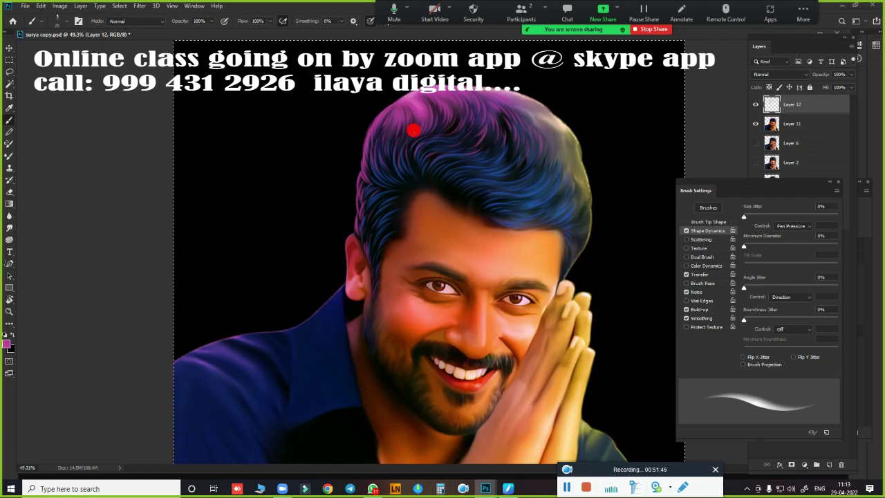
key(r)
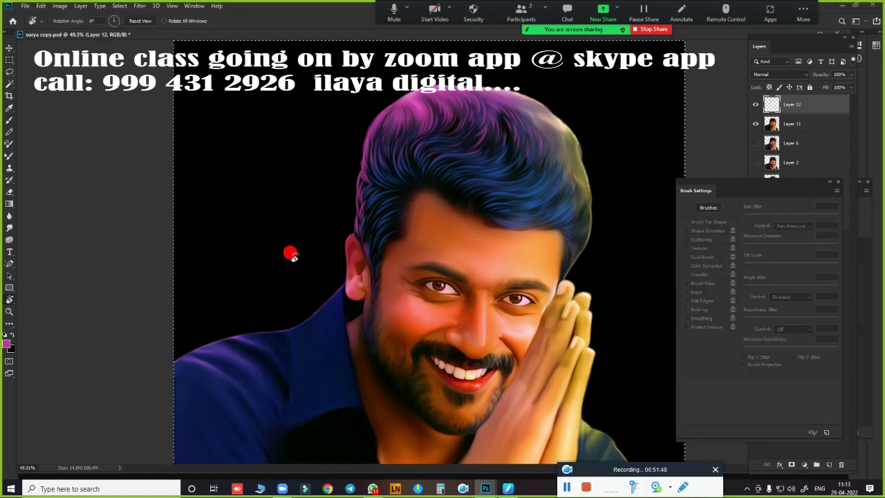
mouse_move(290, 251)
mouse_down()
mouse_move(458, 111)
mouse_move(440, 105)
mouse_up()
scroll(484, 310, up, 2)
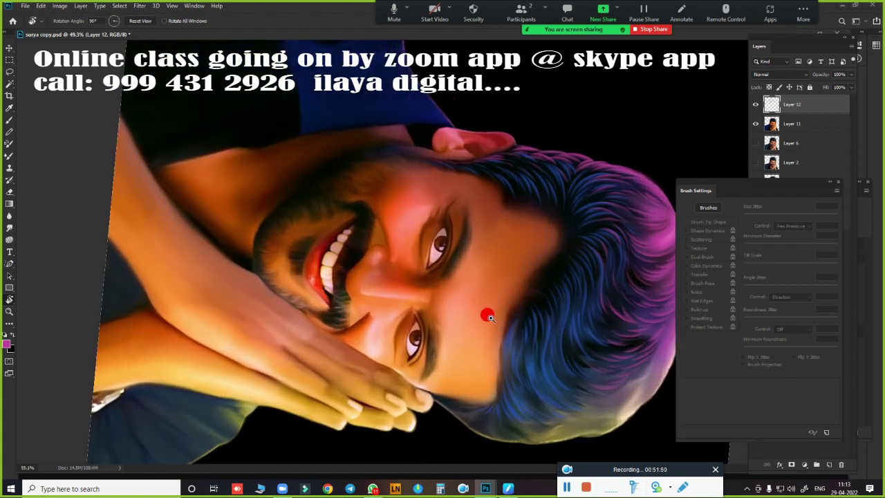
scroll(513, 320, up, 2)
scroll(380, 109, up, 1)
scroll(331, 248, up, 1)
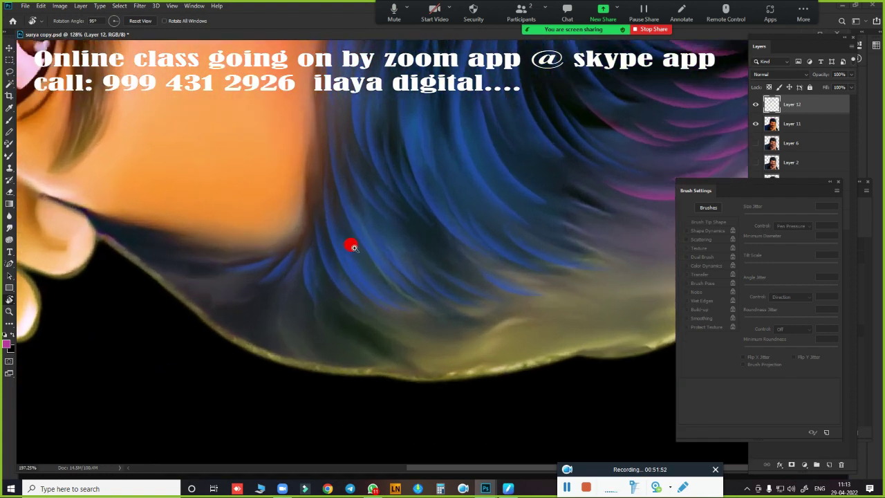
scroll(353, 245, up, 1)
scroll(387, 252, up, 1)
scroll(429, 268, up, 1)
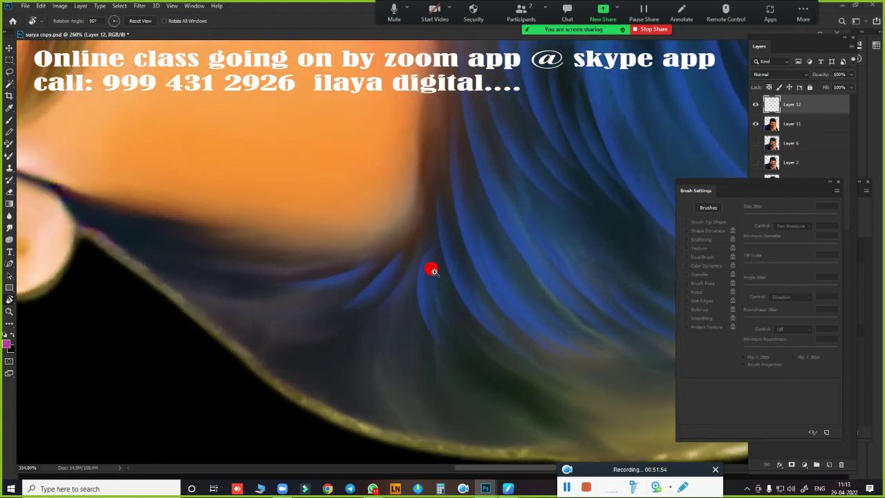
scroll(424, 293, up, 1)
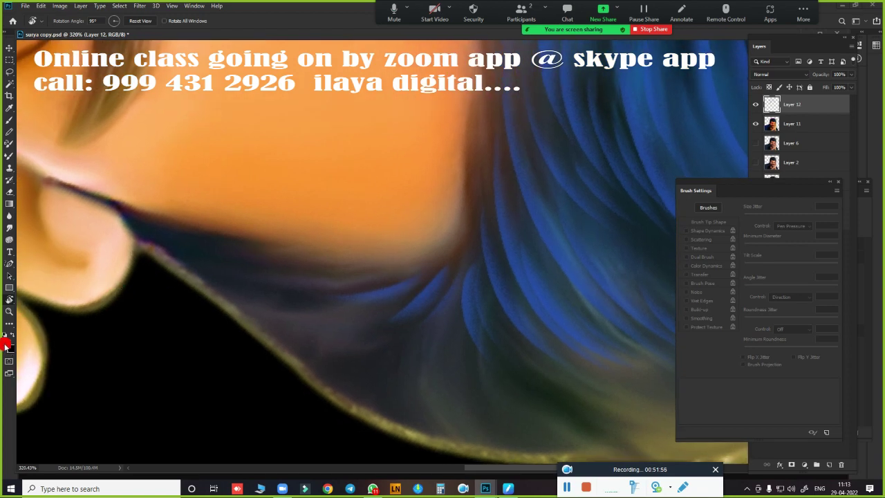
Step: Sample olive-yellow #776c33 from the lower hair edge as the brush colour
click(7, 344)
click(680, 441)
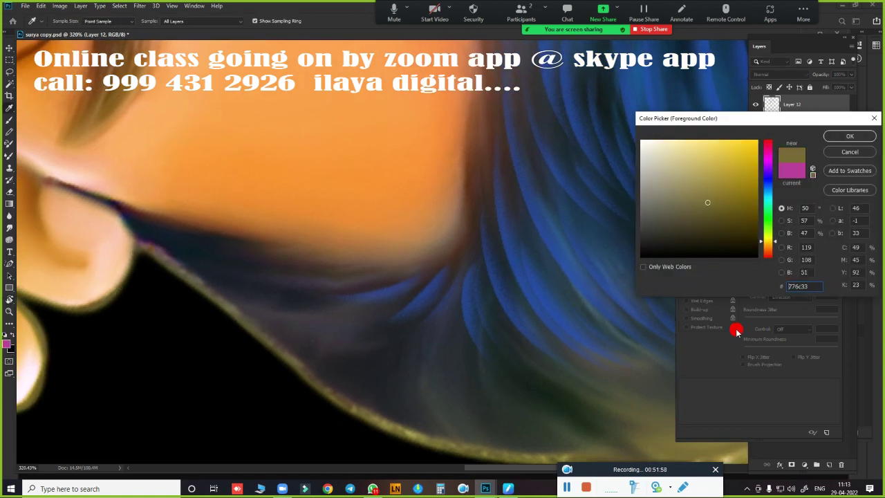
click(849, 136)
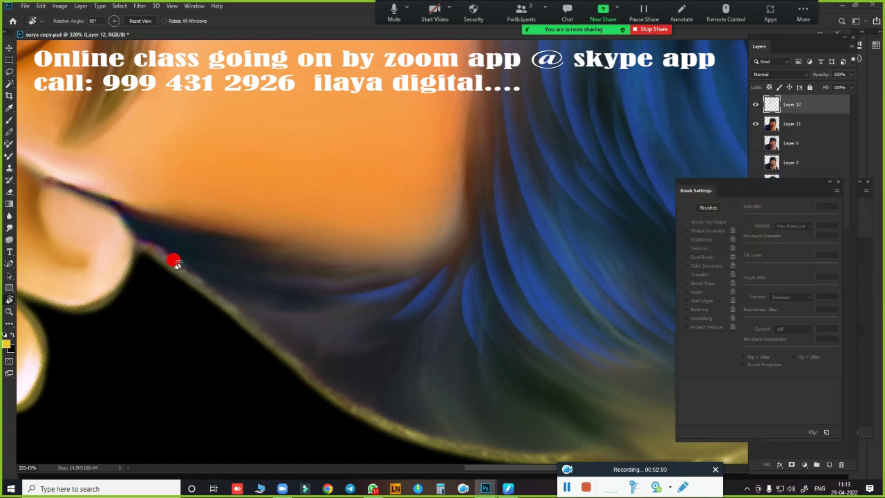
key(b)
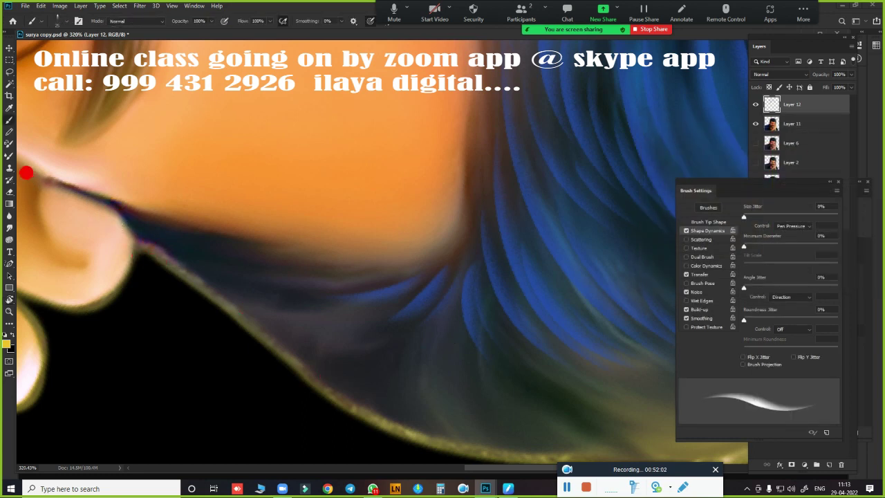
Step: Paint olive-yellow strands along the jaw and lower hair edge, redoing one stray stroke
mouse_move(126, 217)
mouse_down()
mouse_move(231, 270)
mouse_move(225, 287)
mouse_up()
drag(177, 248, 287, 303)
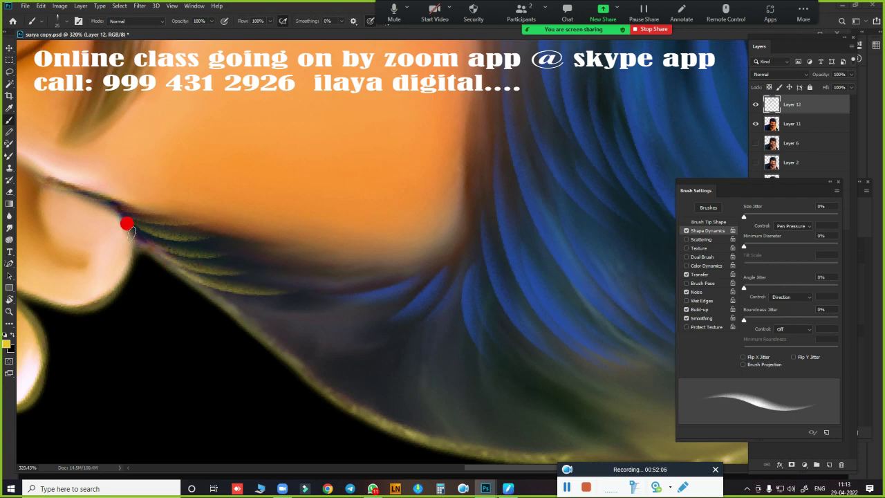
drag(127, 222, 252, 266)
drag(177, 286, 302, 294)
drag(207, 285, 335, 308)
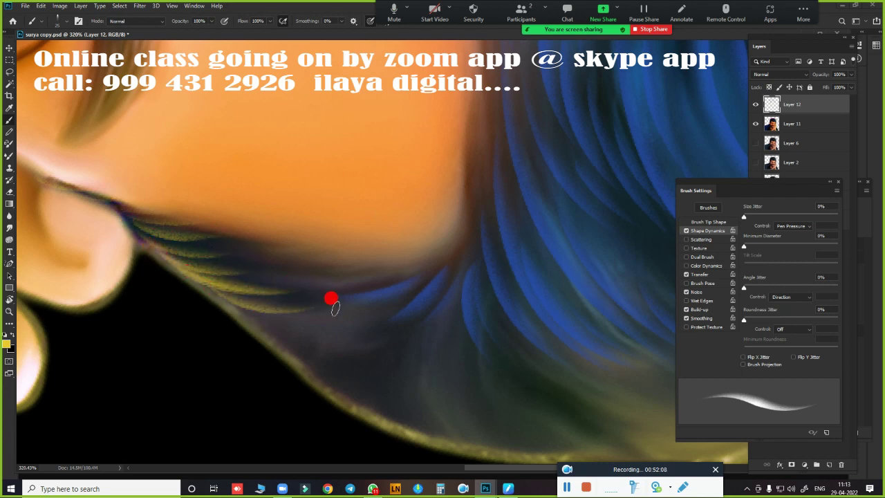
drag(235, 304, 358, 357)
drag(270, 330, 397, 378)
mouse_move(301, 355)
mouse_down()
mouse_move(408, 394)
mouse_move(338, 402)
mouse_move(470, 427)
mouse_up()
drag(381, 421, 515, 439)
drag(308, 304, 462, 278)
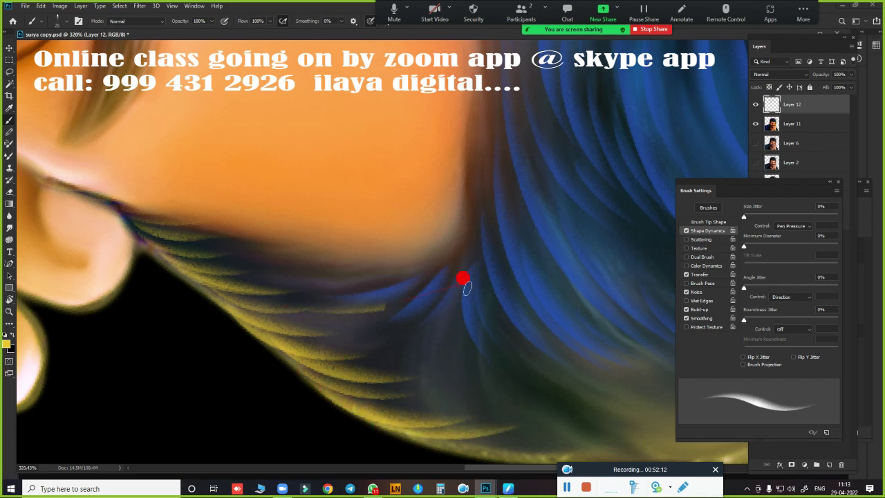
key(ctrl+z)
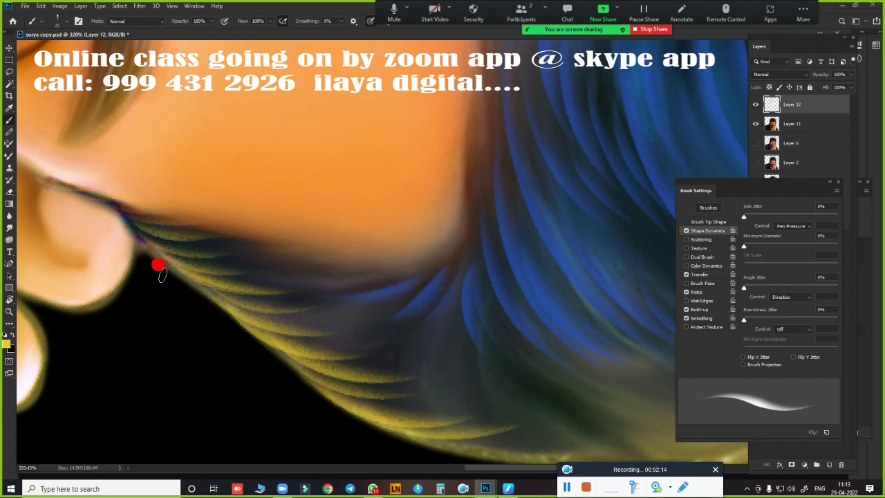
mouse_move(178, 283)
mouse_down()
mouse_move(298, 327)
mouse_move(409, 407)
mouse_up()
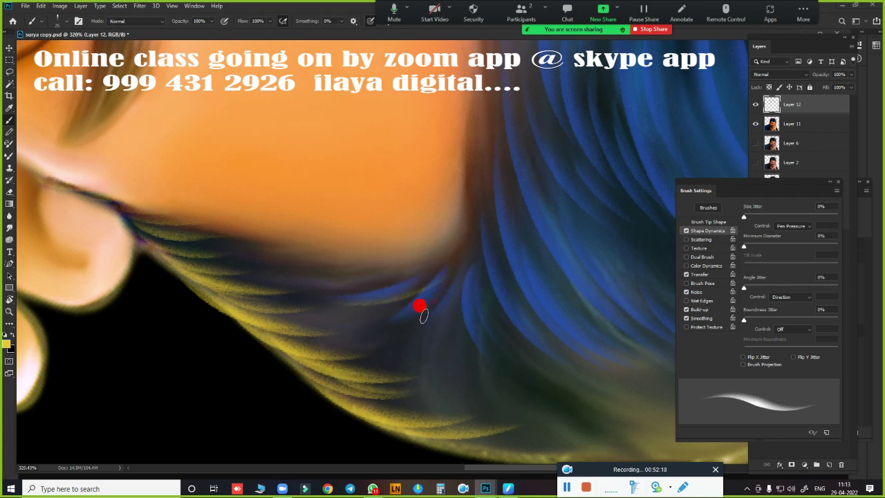
Step: Paint curved yellow strands along the hair's lower edge
mouse_move(427, 360)
mouse_down()
mouse_move(242, 256)
mouse_move(286, 223)
mouse_up()
mouse_move(204, 297)
mouse_down()
mouse_move(304, 256)
mouse_move(342, 290)
mouse_up()
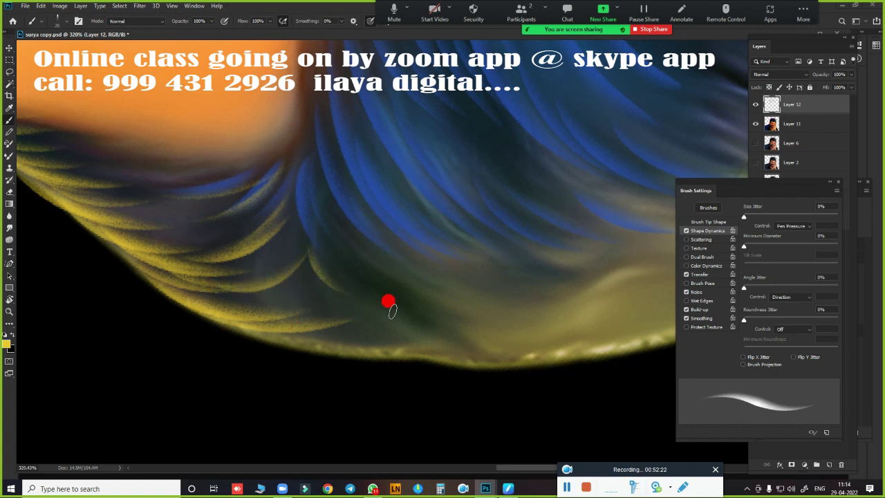
drag(419, 375, 267, 336)
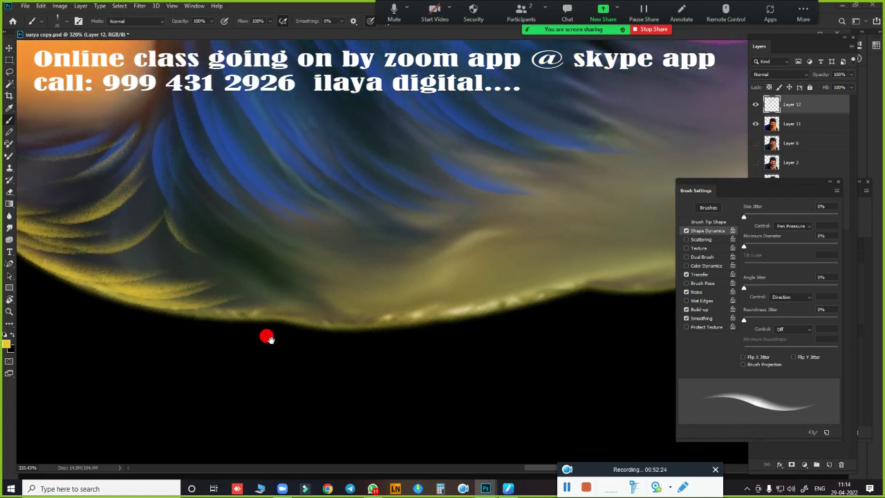
drag(220, 252, 334, 315)
drag(197, 270, 298, 319)
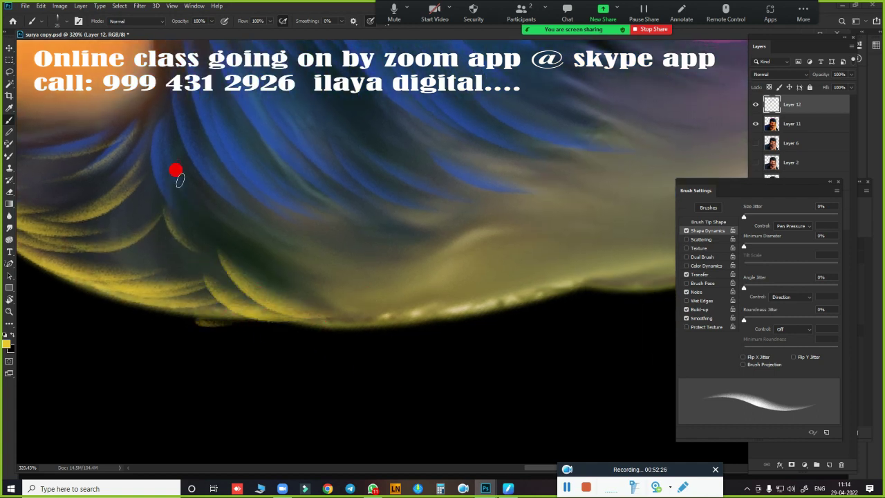
drag(176, 170, 336, 279)
drag(267, 229, 410, 286)
drag(282, 279, 420, 306)
drag(334, 283, 486, 317)
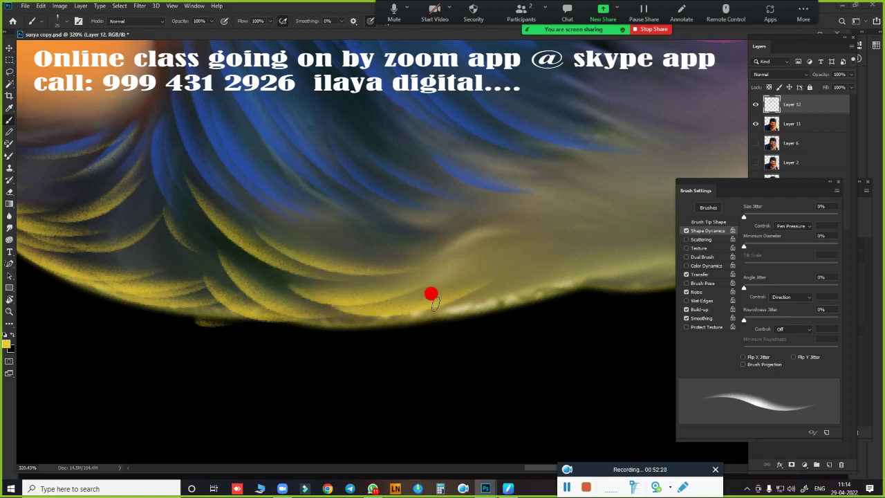
drag(545, 298, 286, 332)
drag(155, 270, 339, 308)
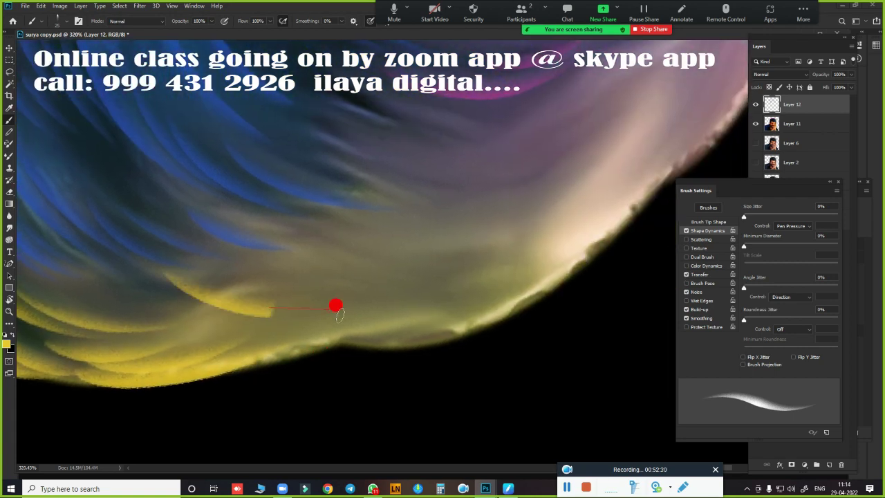
drag(238, 278, 391, 283)
drag(282, 295, 448, 273)
Step: Add yellow arcs along the glowing lower edge and the hair's lower left
drag(395, 265, 560, 219)
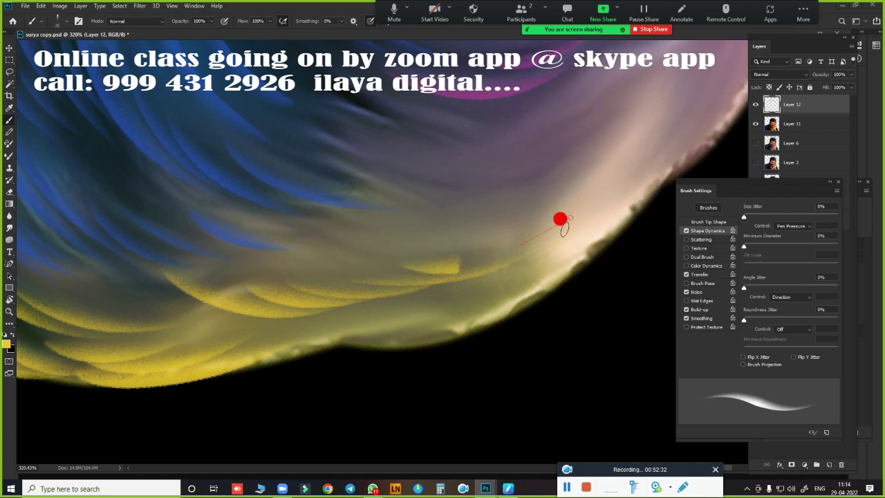
mouse_move(128, 294)
mouse_down()
mouse_move(340, 326)
mouse_move(557, 289)
mouse_up()
drag(431, 300, 532, 278)
drag(408, 267, 323, 329)
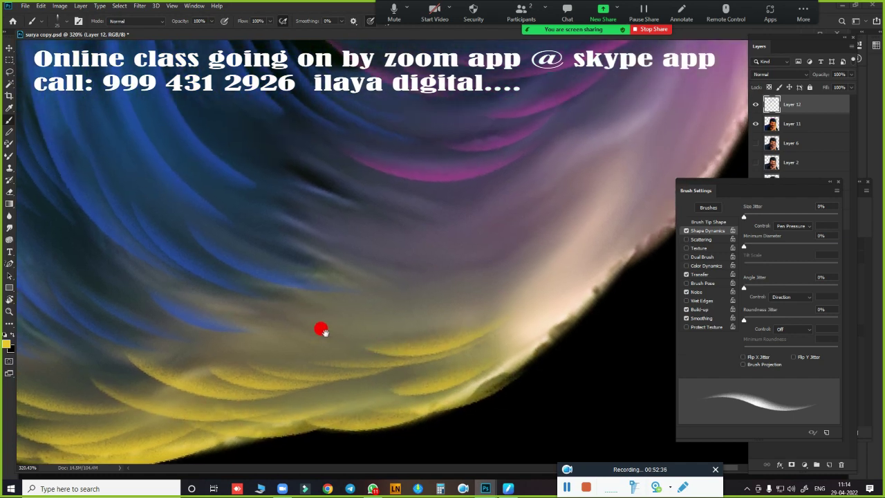
drag(98, 267, 302, 300)
drag(198, 320, 624, 249)
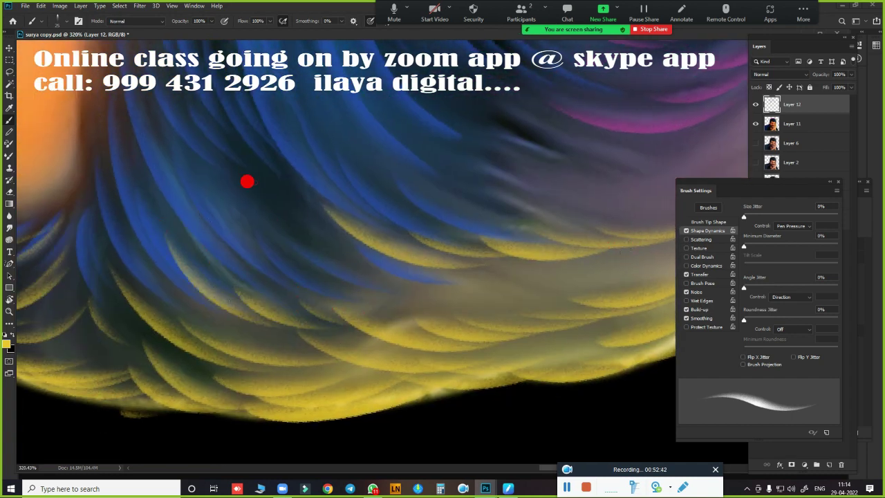
Step: Sweep yellow strands across the blue and pink hair
mouse_move(268, 209)
mouse_down()
mouse_move(351, 264)
mouse_move(522, 291)
mouse_move(513, 357)
mouse_move(271, 394)
mouse_up()
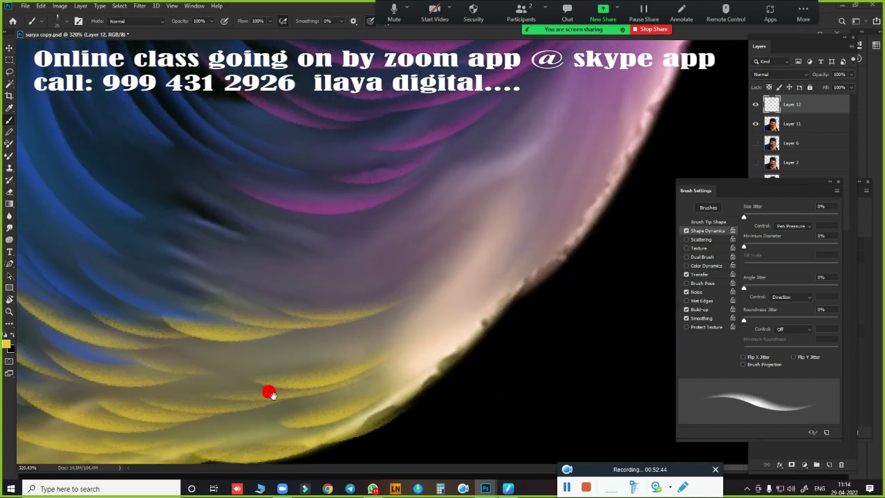
mouse_move(123, 239)
mouse_down()
mouse_move(263, 241)
mouse_move(294, 229)
mouse_move(487, 205)
mouse_up()
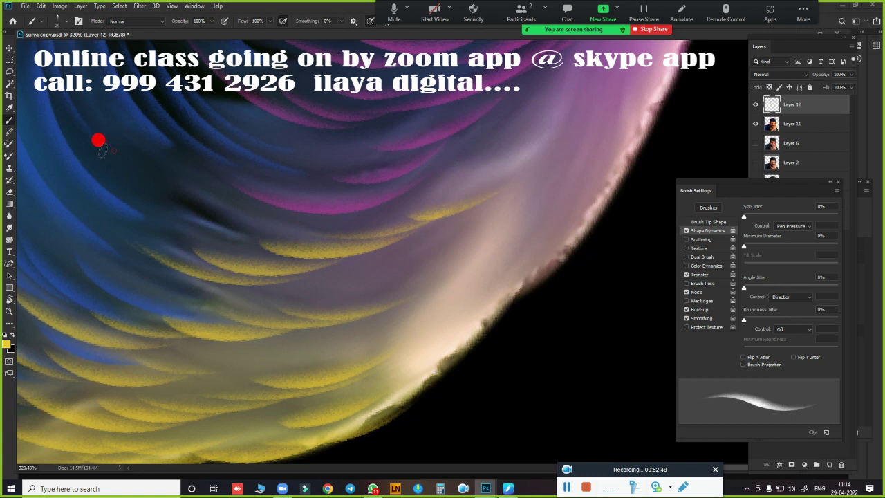
drag(98, 140, 238, 207)
mouse_move(168, 161)
mouse_down()
mouse_move(277, 211)
mouse_move(232, 211)
mouse_up()
drag(217, 174, 358, 207)
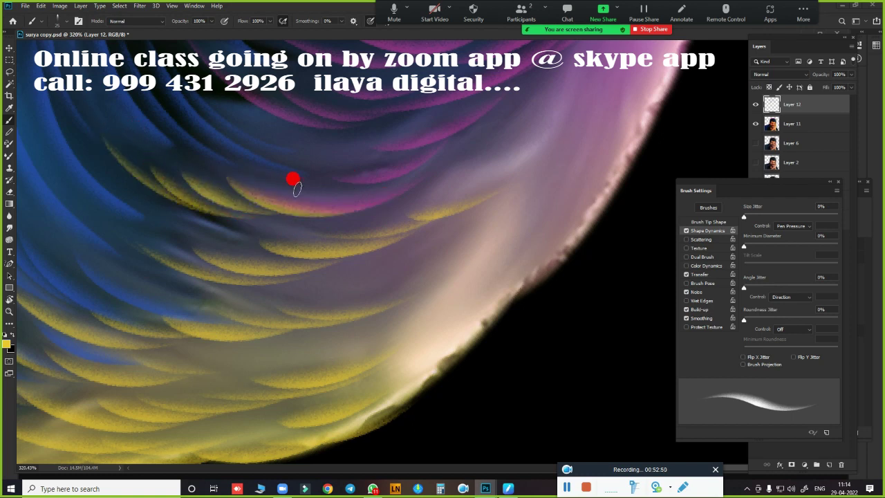
drag(518, 247, 356, 300)
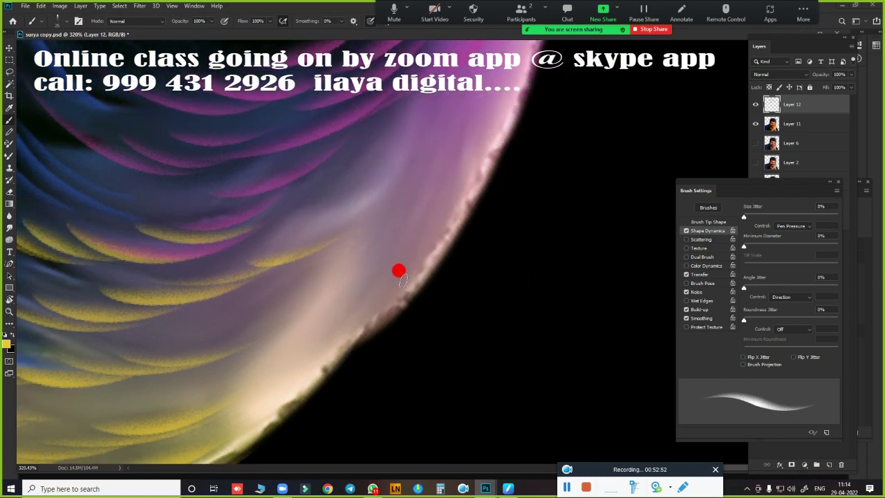
key(r)
drag(399, 271, 239, 173)
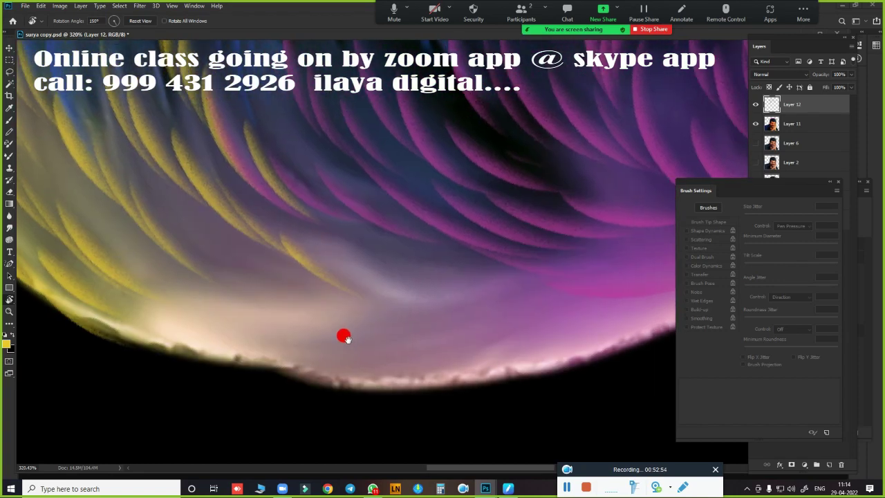
Step: Paint curved yellow strands across the lower hair and its dark edge
drag(343, 337, 334, 310)
key(b)
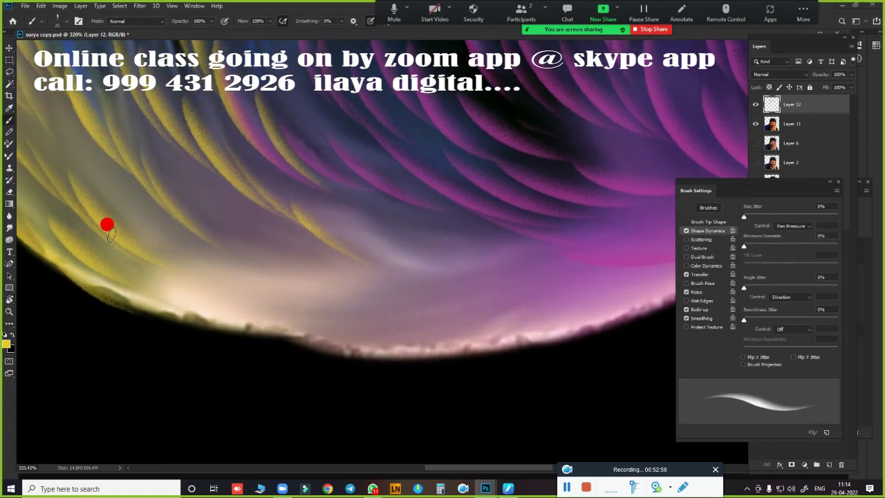
mouse_move(107, 225)
mouse_down()
mouse_move(198, 306)
mouse_move(275, 309)
mouse_move(146, 306)
mouse_move(156, 316)
mouse_up()
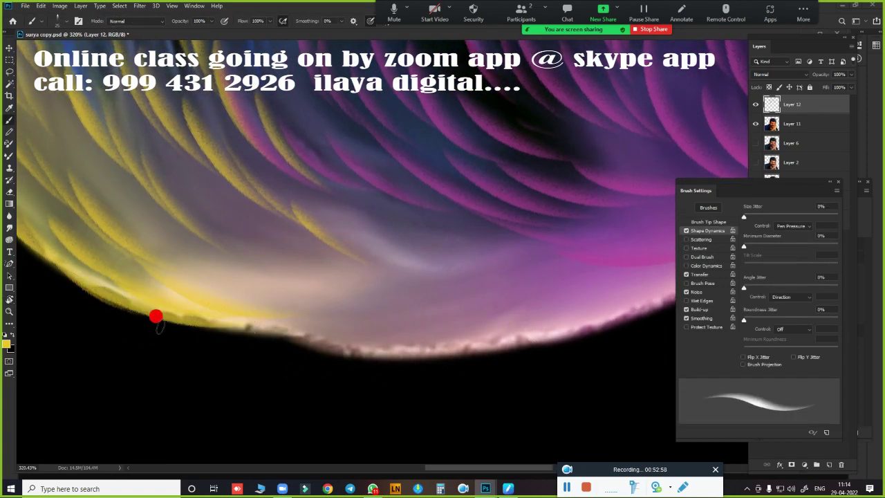
drag(243, 239, 407, 296)
drag(339, 283, 541, 291)
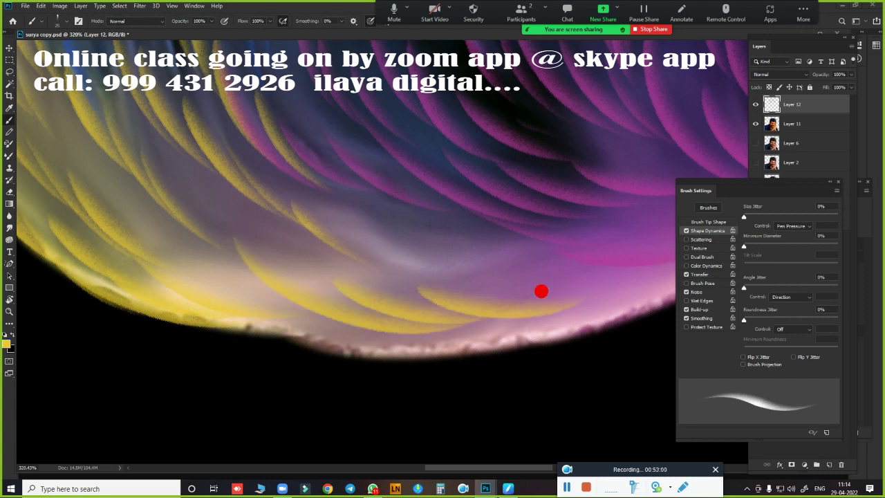
mouse_move(283, 324)
mouse_down()
mouse_move(381, 348)
mouse_move(345, 351)
mouse_up()
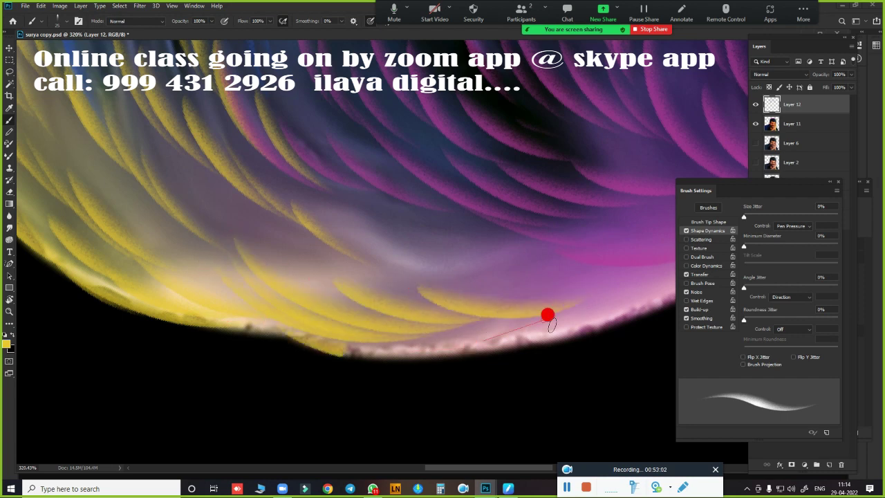
Step: Paint a yellow rim along the dark diagonal edge of the hair
drag(547, 315, 295, 375)
drag(182, 281, 295, 276)
drag(208, 305, 304, 273)
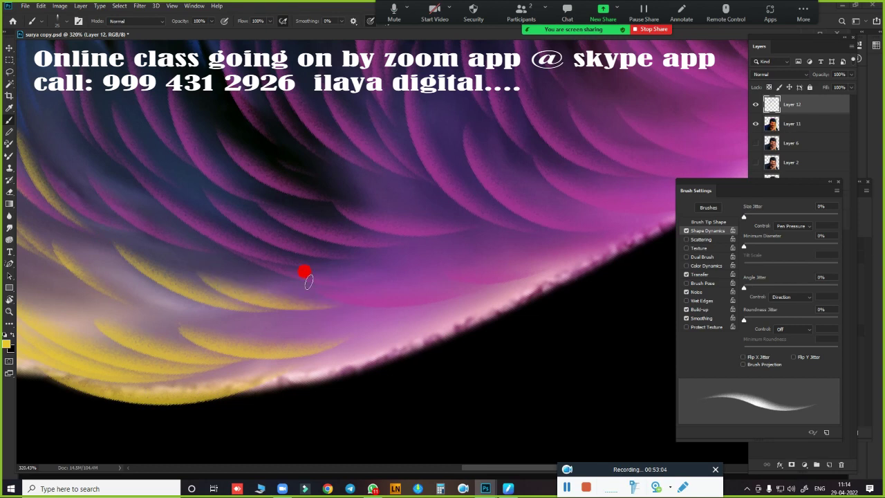
drag(235, 305, 410, 270)
drag(263, 346, 450, 304)
drag(270, 372, 321, 358)
mouse_move(243, 398)
mouse_down()
mouse_move(346, 374)
mouse_move(477, 321)
mouse_up()
drag(431, 294, 563, 246)
mouse_move(515, 318)
mouse_down()
mouse_move(608, 266)
mouse_move(330, 375)
mouse_up()
Step: Extend the yellow rim along the pink edge and add feather strands into the magenta and blue hair
mouse_move(178, 269)
mouse_down()
mouse_move(293, 316)
mouse_move(472, 299)
mouse_move(379, 295)
mouse_move(516, 256)
mouse_up()
drag(470, 277, 557, 242)
drag(288, 300, 370, 307)
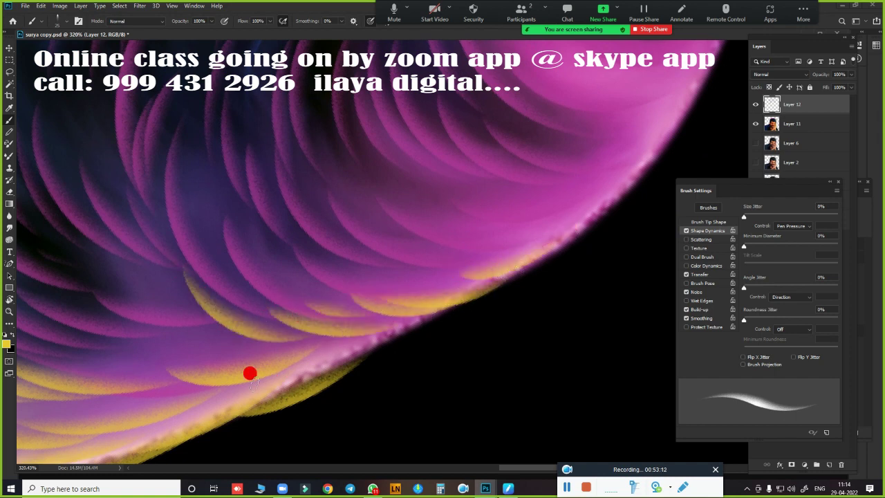
mouse_move(284, 360)
mouse_down()
mouse_move(530, 296)
mouse_move(227, 231)
mouse_up()
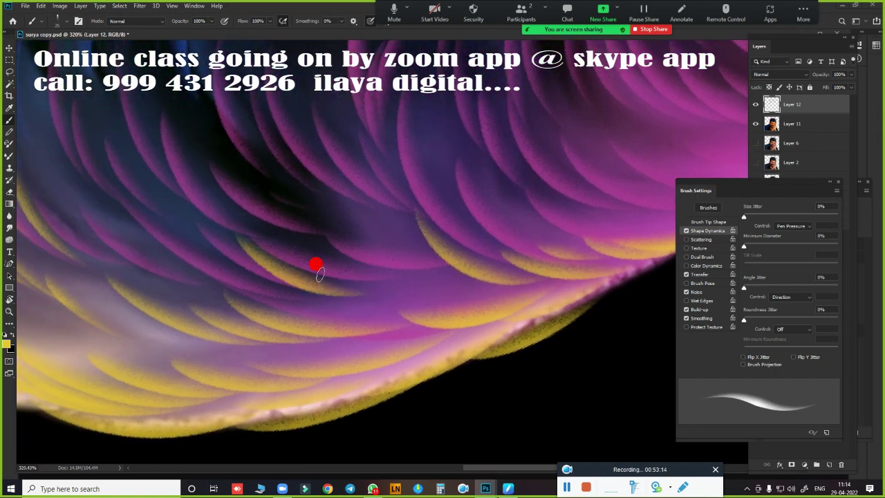
drag(315, 265, 456, 242)
mouse_move(166, 235)
mouse_down()
mouse_move(246, 273)
mouse_move(351, 345)
mouse_move(394, 283)
mouse_up()
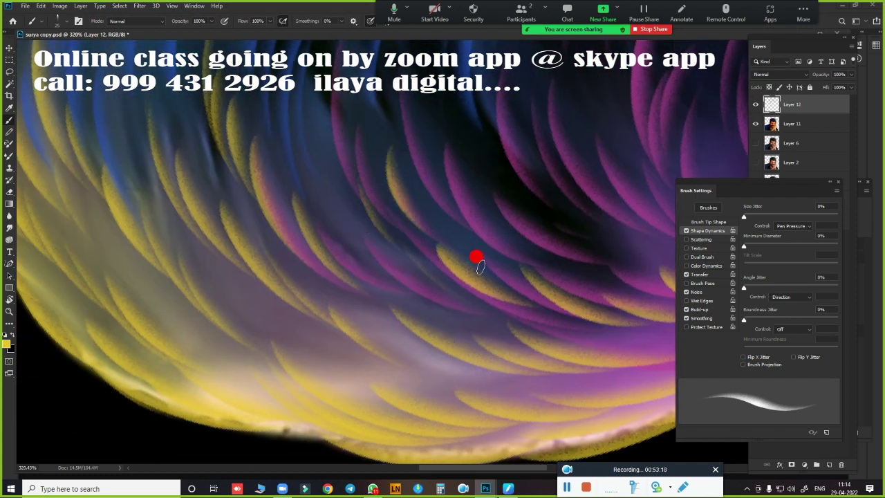
mouse_move(477, 262)
mouse_down()
mouse_move(454, 390)
mouse_move(440, 154)
mouse_up()
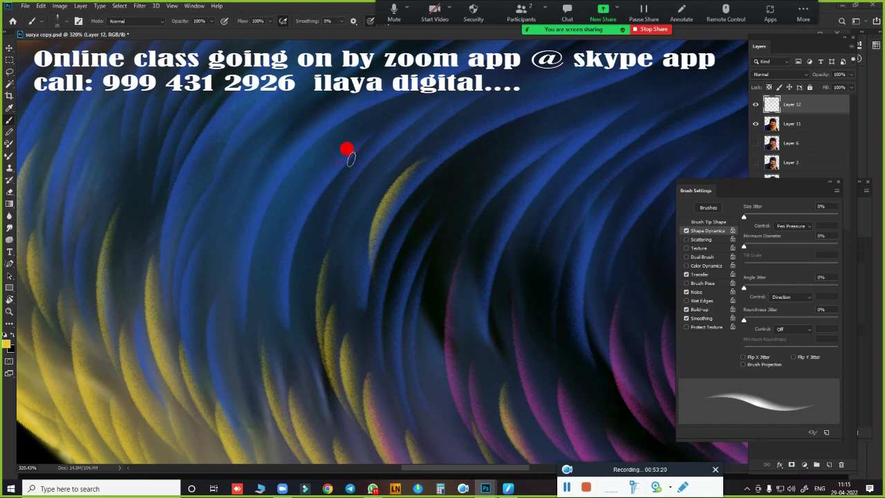
mouse_move(288, 168)
mouse_down()
mouse_move(246, 263)
mouse_move(368, 332)
mouse_up()
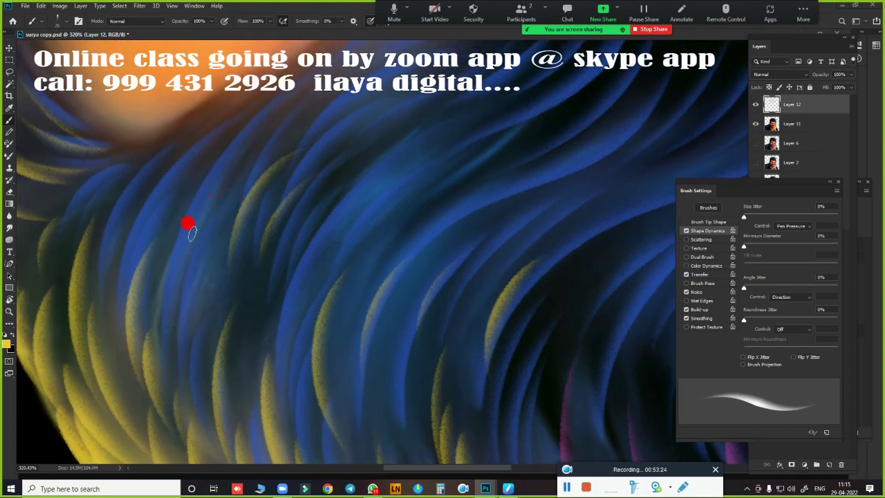
key(Escape)
key(ctrl+0)
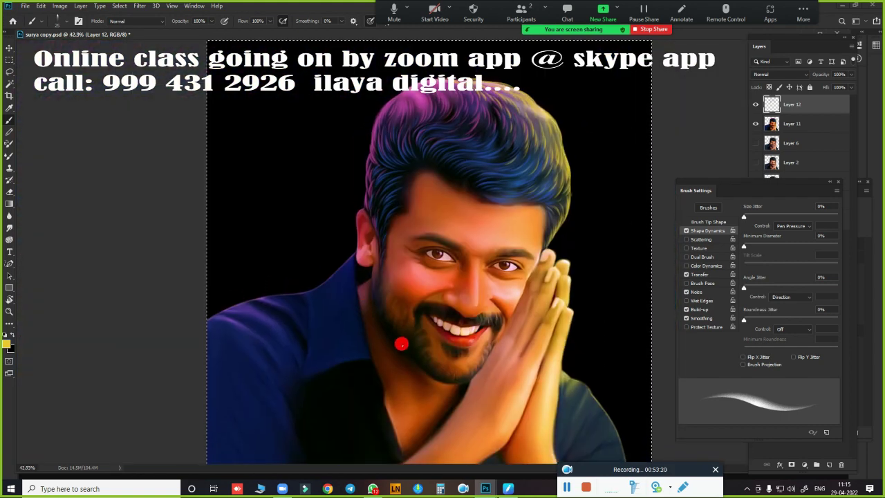
Step: Create Layer 13 above Layer 12 and hide Layer 12
scroll(471, 296, down, 3)
scroll(470, 296, up, 2)
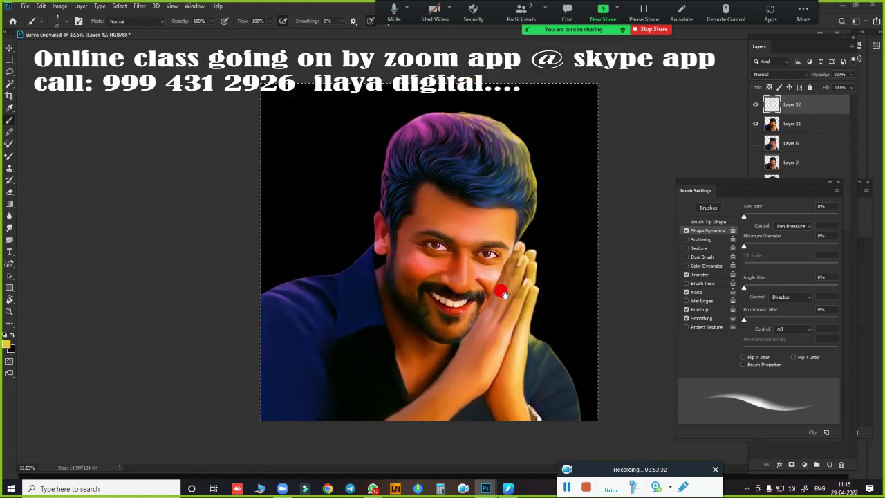
scroll(507, 276, up, 2)
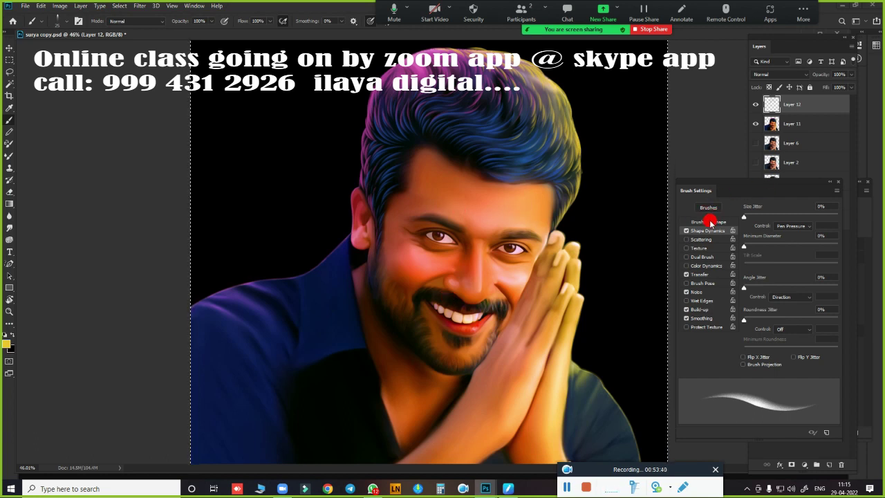
key(ctrl+j)
click(756, 125)
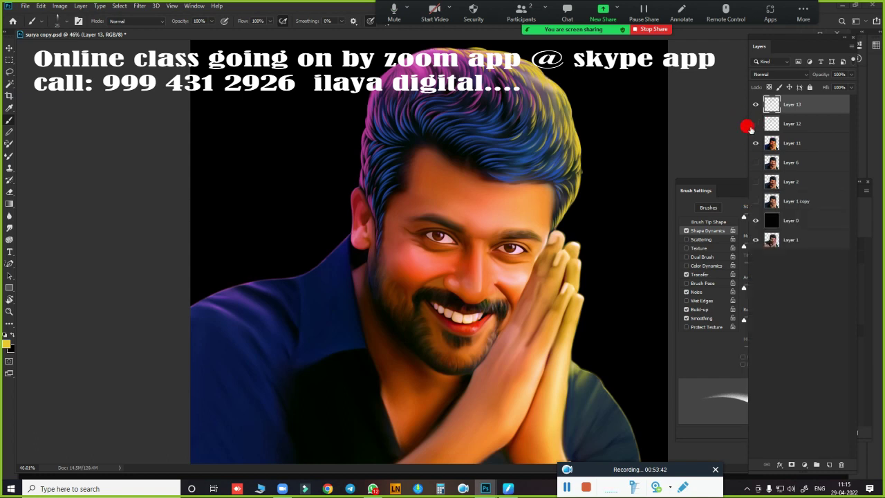
Step: Try a Gradient Overlay effect on Layer 13, then cancel it
click(779, 468)
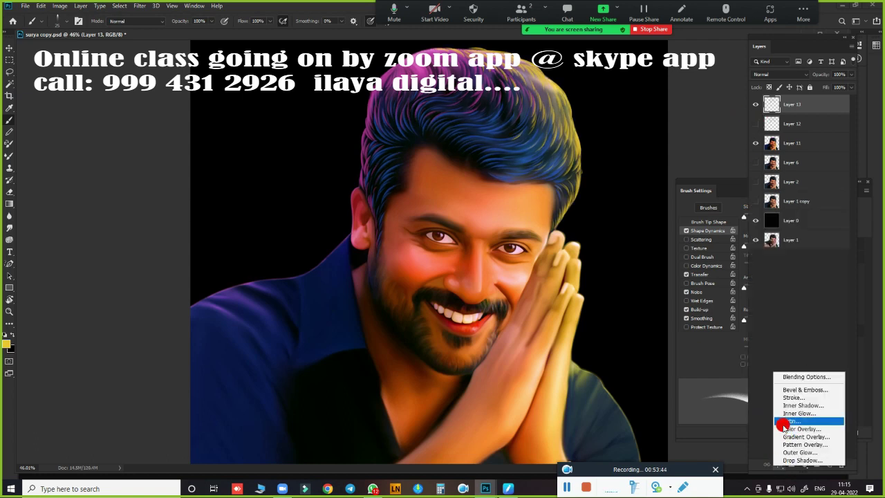
click(805, 437)
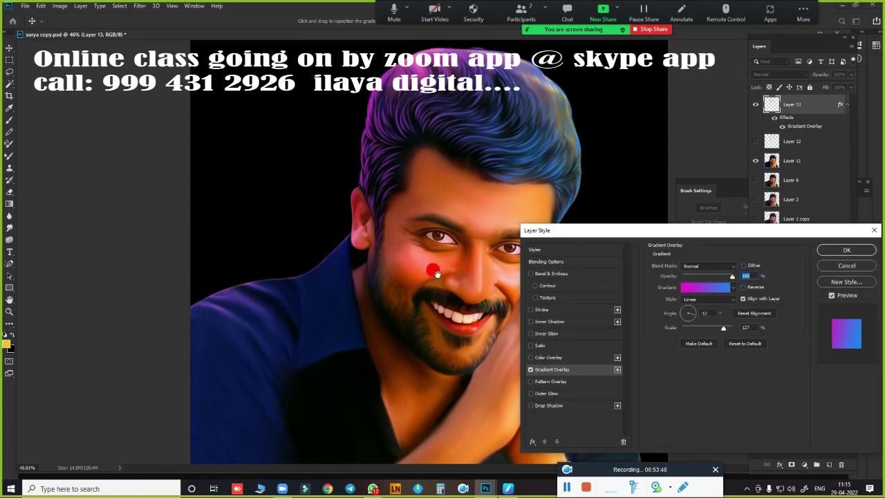
mouse_move(434, 273)
mouse_down()
mouse_move(290, 302)
mouse_move(477, 302)
mouse_up()
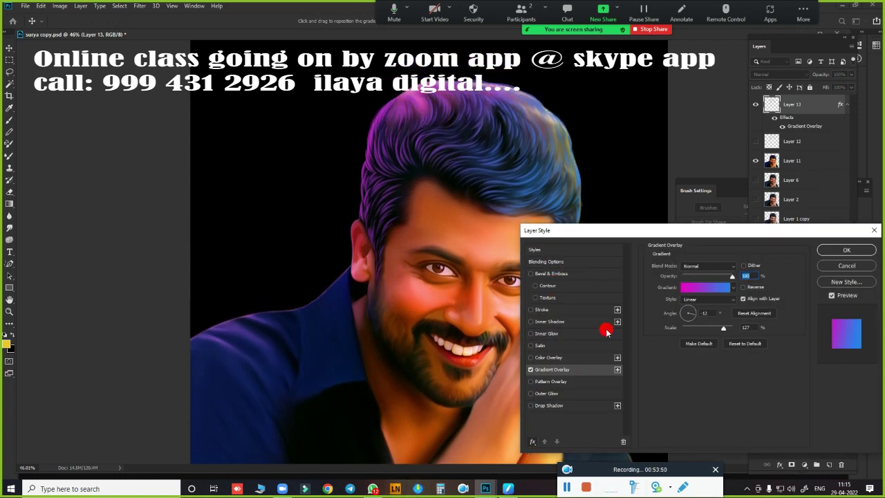
drag(665, 230, 744, 73)
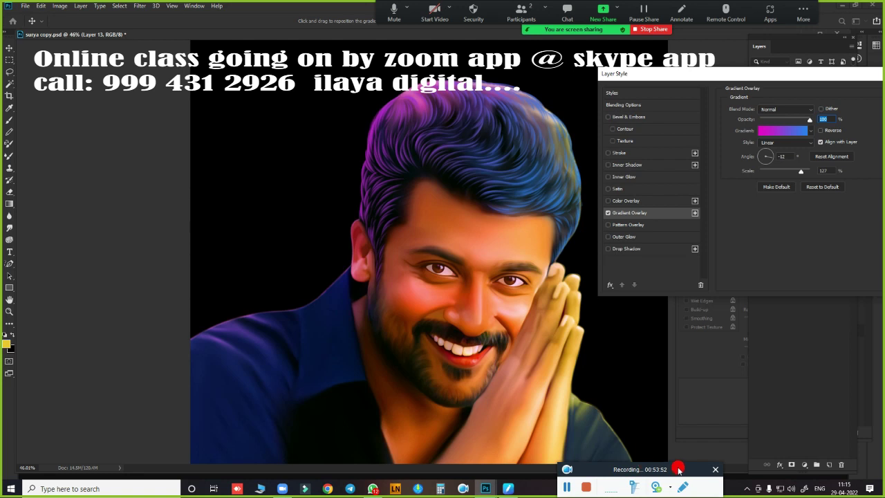
drag(678, 468, 661, 459)
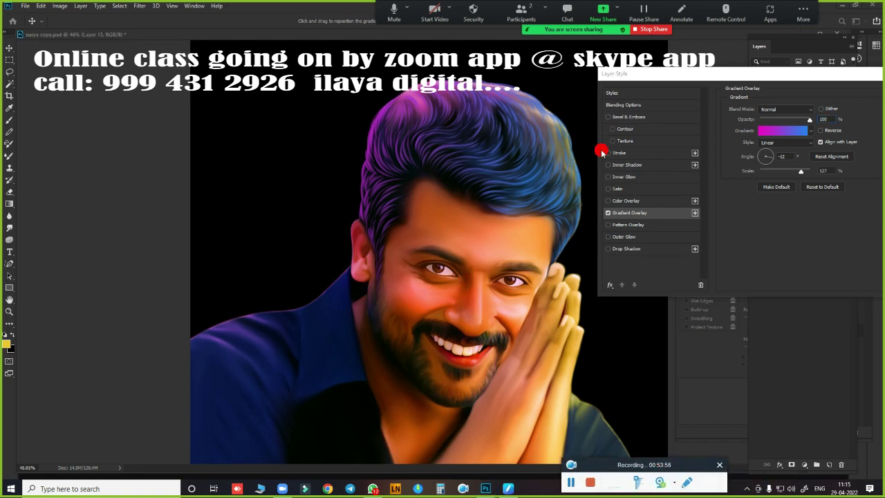
click(717, 73)
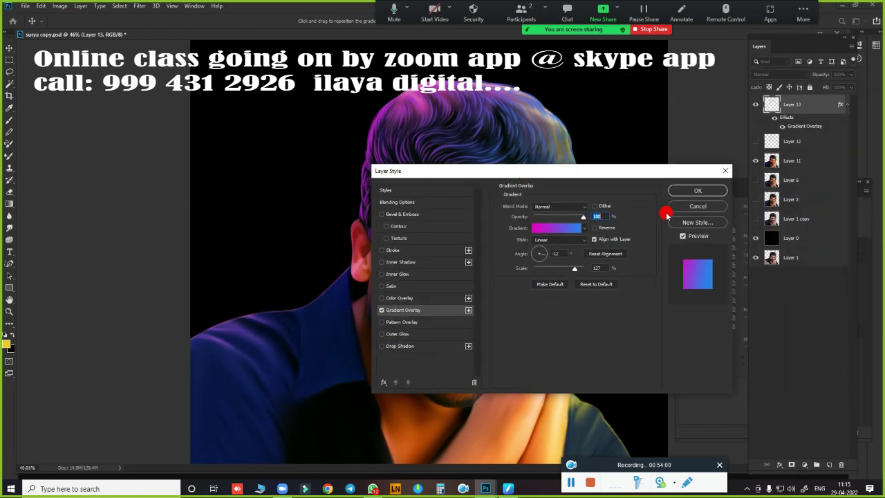
click(695, 206)
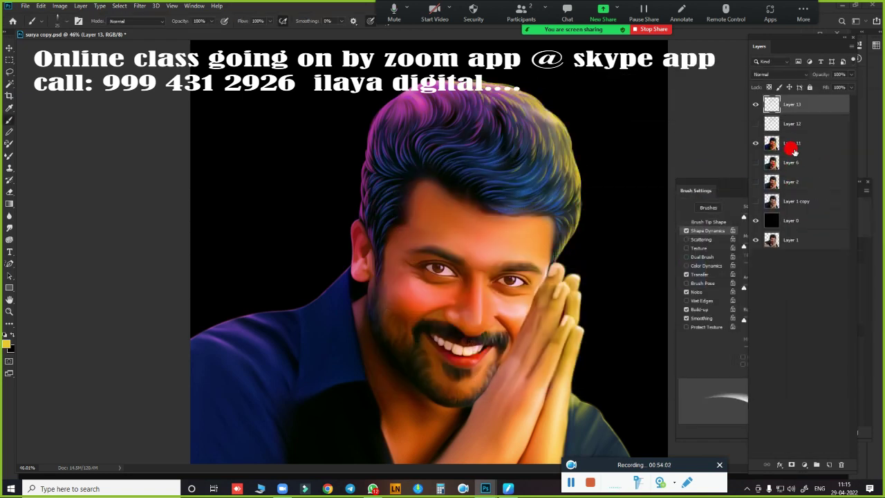
Step: Make Layer 11 active and toggle Layer 13 off and on to compare the hair
click(791, 144)
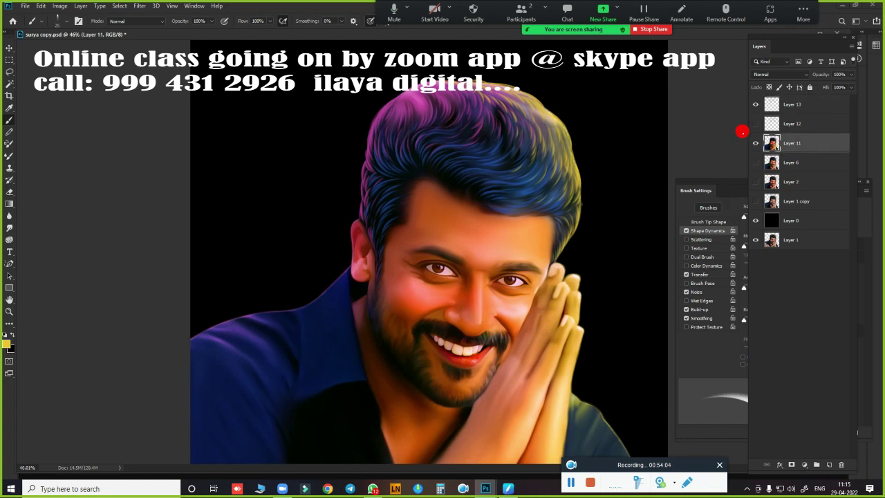
click(755, 105)
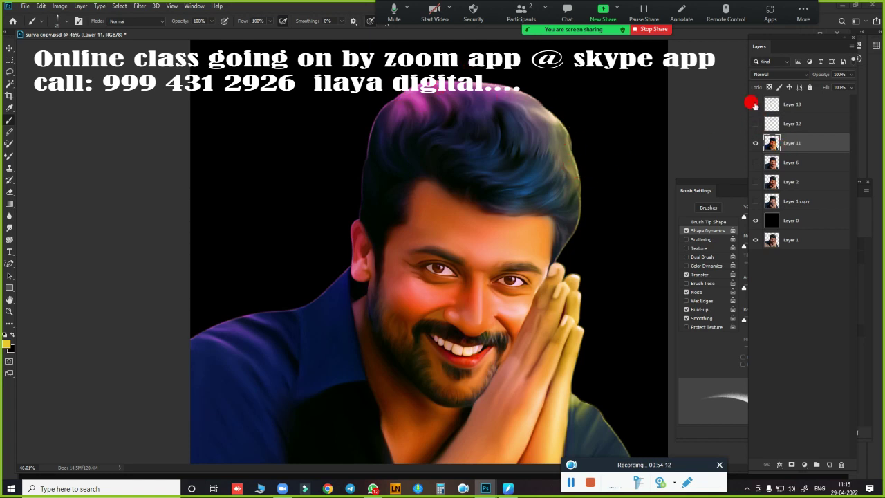
click(756, 105)
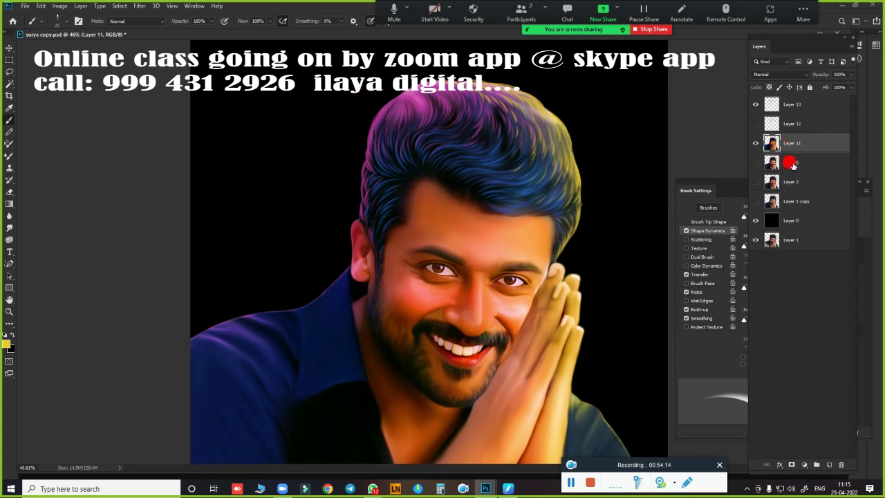
Step: Duplicate Layer 11 into Layer 11 copy
key(ctrl+j)
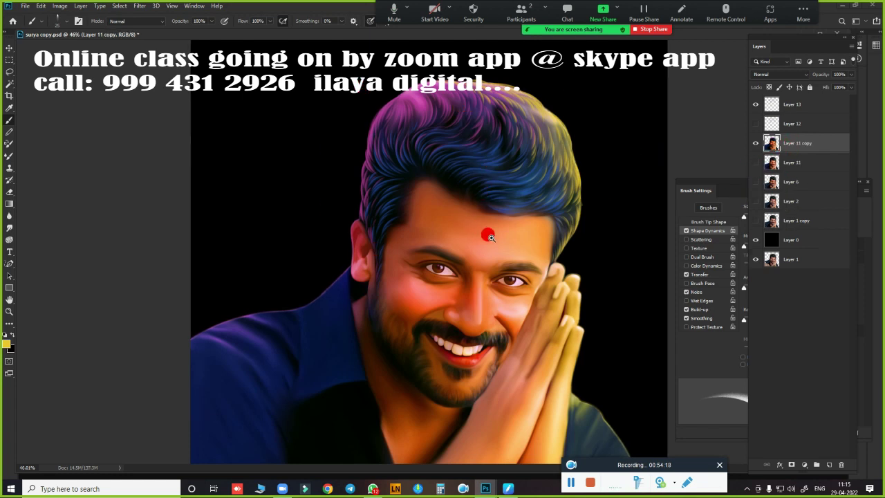
scroll(489, 237, up, 5)
scroll(358, 334, up, 3)
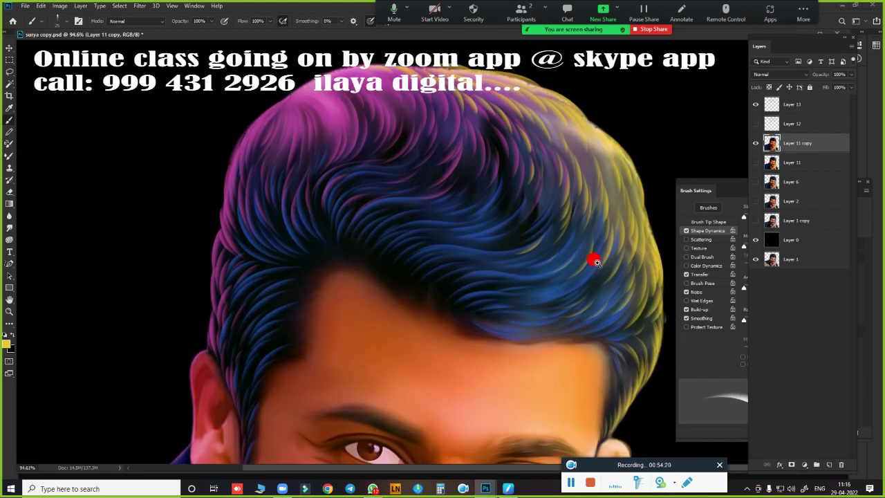
scroll(596, 261, up, 2)
scroll(601, 259, down, 3)
scroll(581, 256, up, 3)
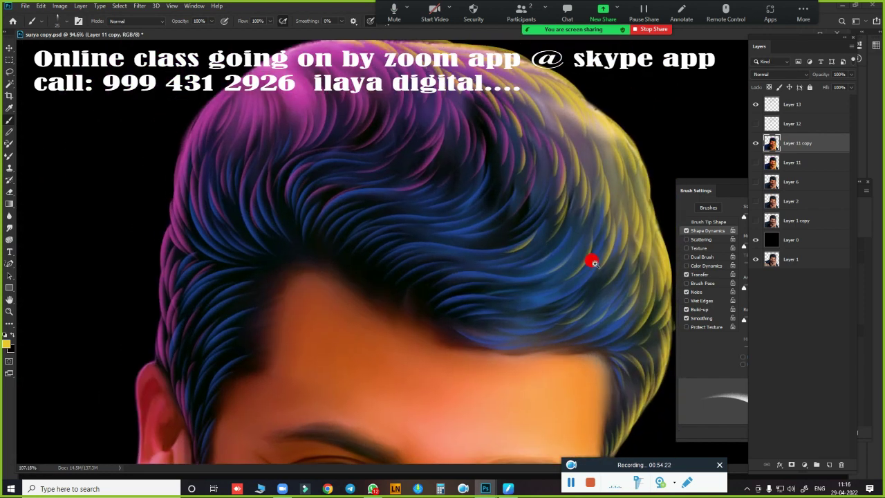
scroll(593, 261, down, 3)
scroll(587, 254, up, 1)
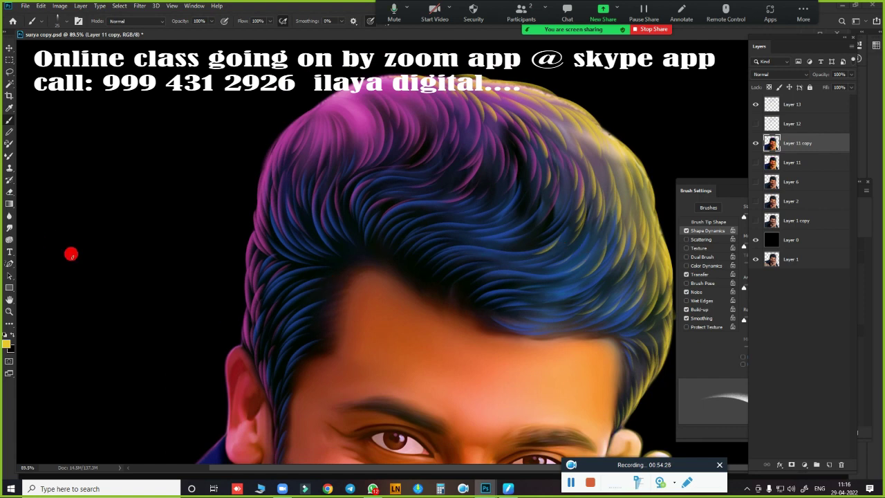
Step: Set the Burn tool to Shadows range at 28% exposure and zoom out to see the whole portrait
key(o)
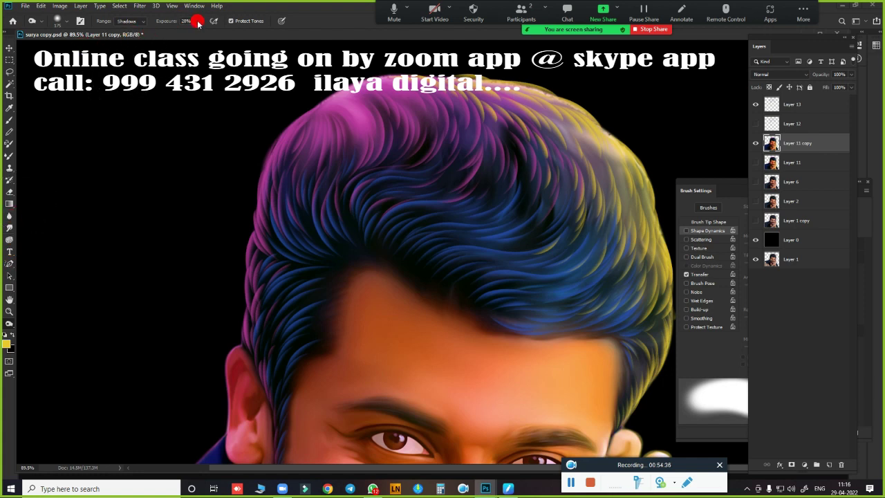
click(143, 21)
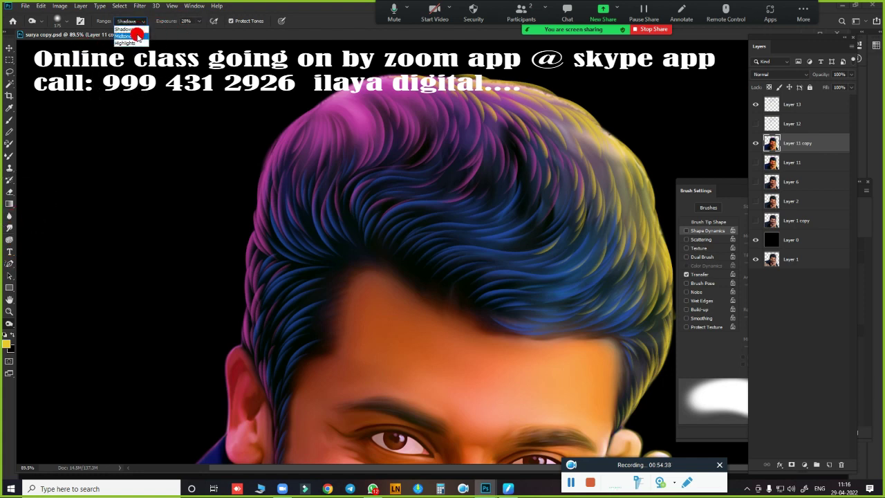
click(138, 32)
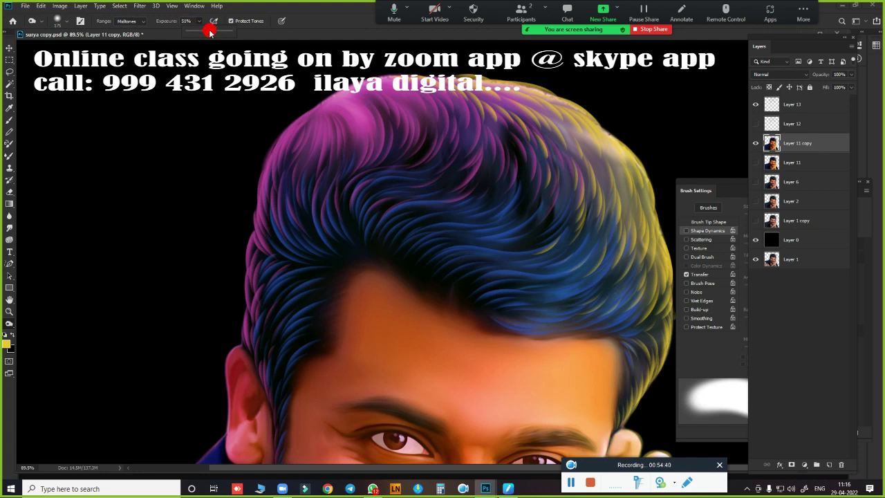
drag(210, 32, 212, 33)
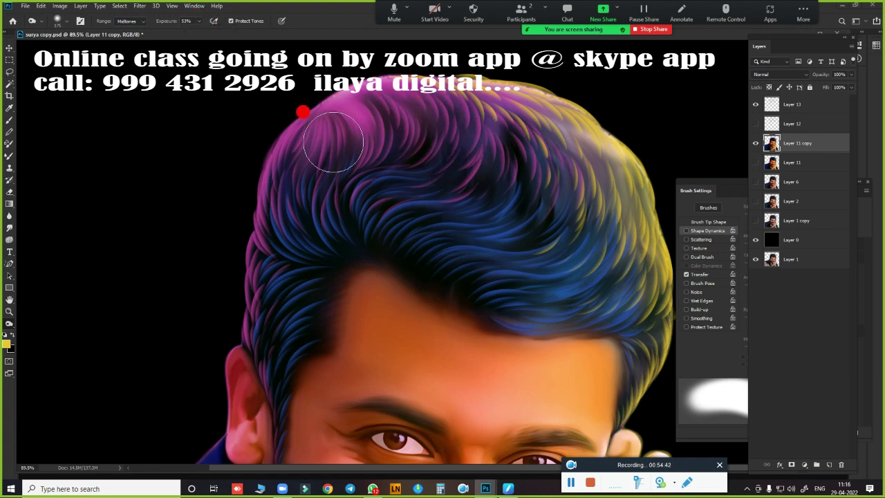
click(141, 21)
click(134, 26)
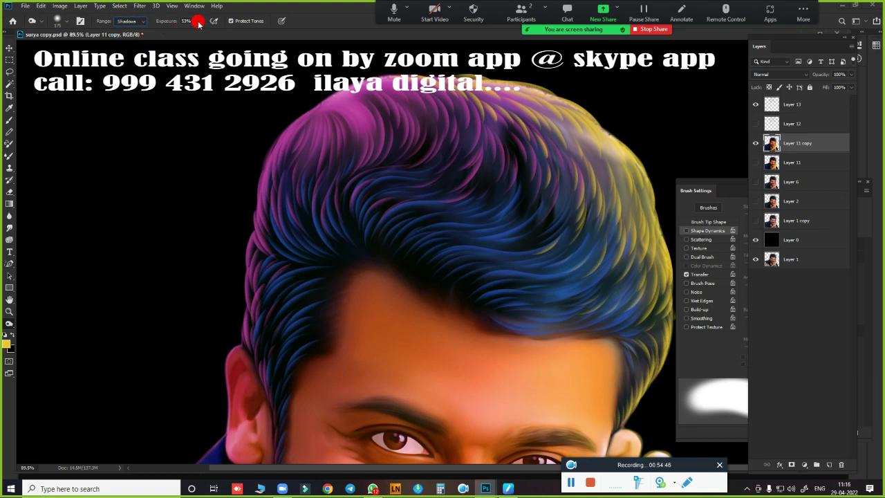
drag(190, 32, 190, 32)
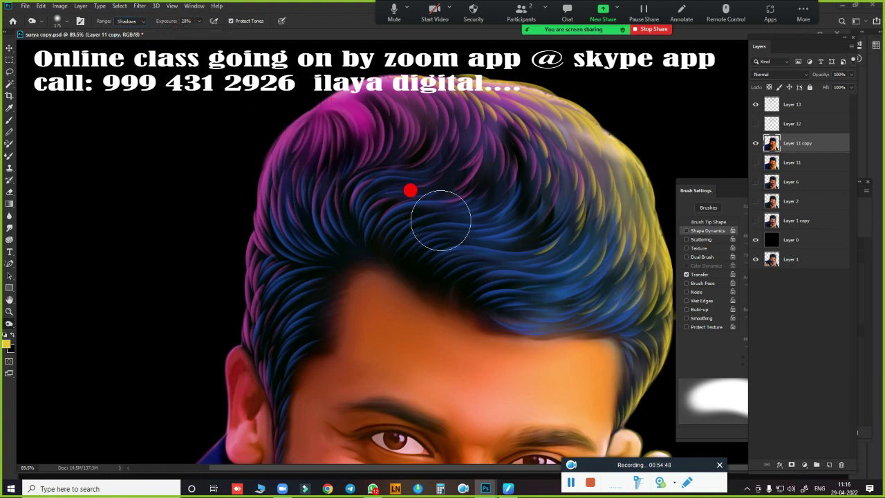
key(ctrl+minus)
key(ctrl+minus)
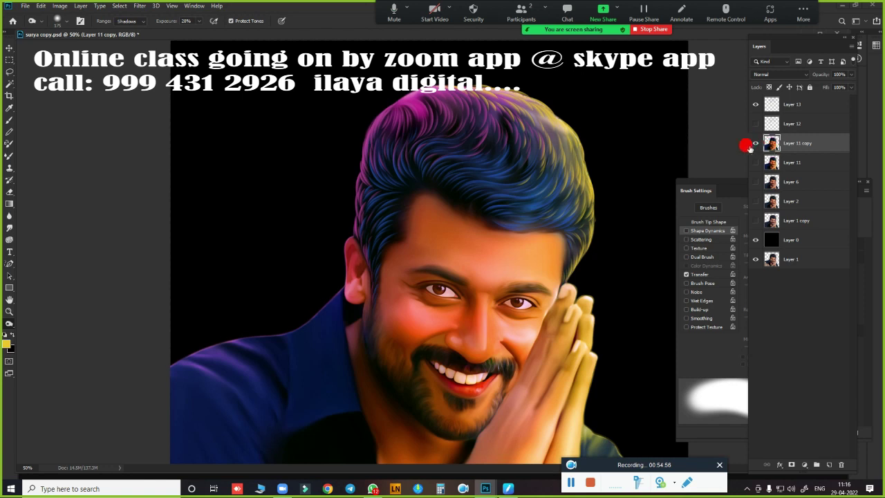
Step: Burn the top and right edges of the hair inside the figure selection
key(ctrl+h)
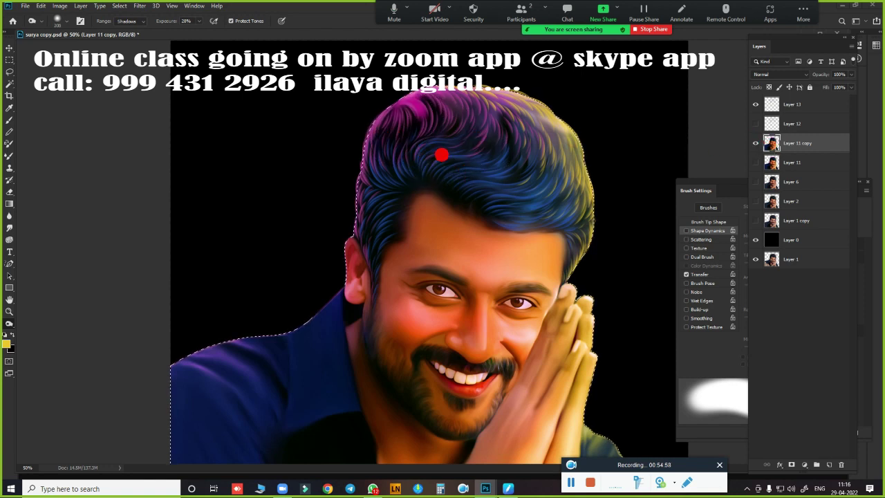
mouse_move(442, 155)
mouse_down()
mouse_move(542, 138)
mouse_move(593, 157)
mouse_move(623, 197)
mouse_move(435, 154)
mouse_move(504, 178)
mouse_move(509, 191)
mouse_move(557, 197)
mouse_move(550, 151)
mouse_move(554, 183)
mouse_move(600, 227)
mouse_move(608, 253)
mouse_up()
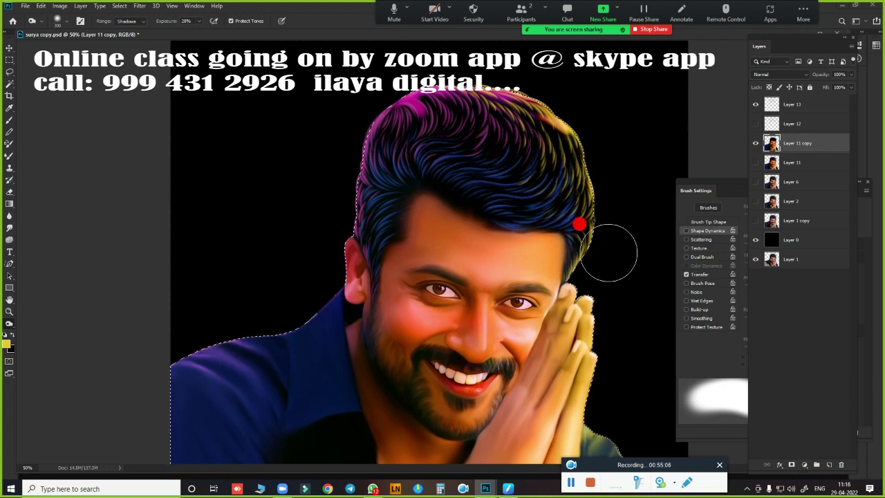
mouse_move(592, 194)
mouse_down()
mouse_move(543, 108)
mouse_move(539, 131)
mouse_move(449, 104)
mouse_move(364, 169)
mouse_move(349, 206)
mouse_move(373, 222)
mouse_move(408, 168)
mouse_move(501, 188)
mouse_move(589, 182)
mouse_up()
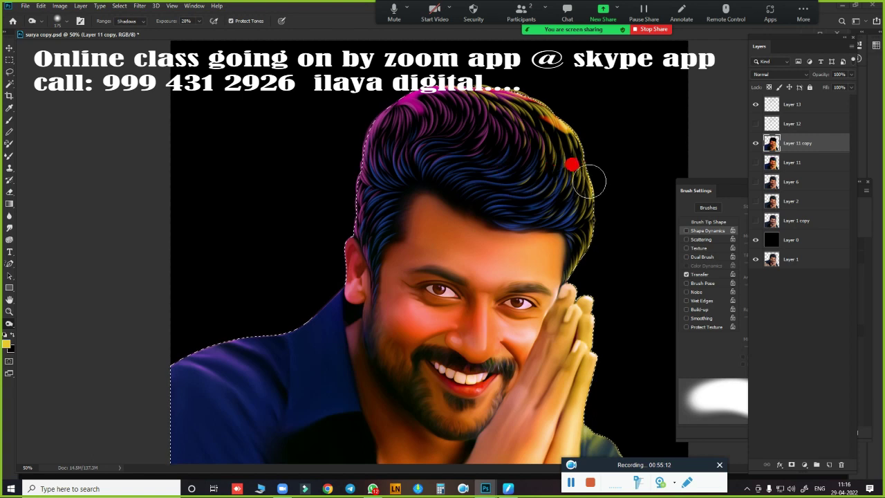
drag(513, 394, 472, 388)
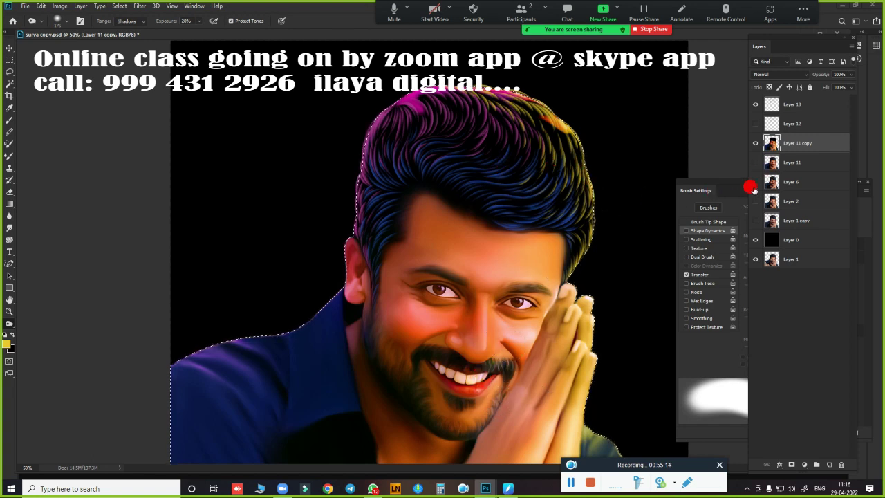
click(717, 211)
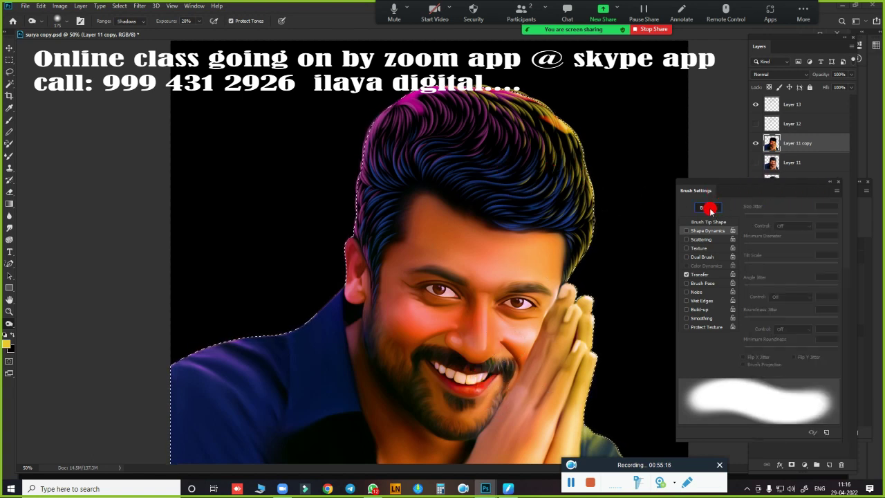
drag(492, 303, 590, 241)
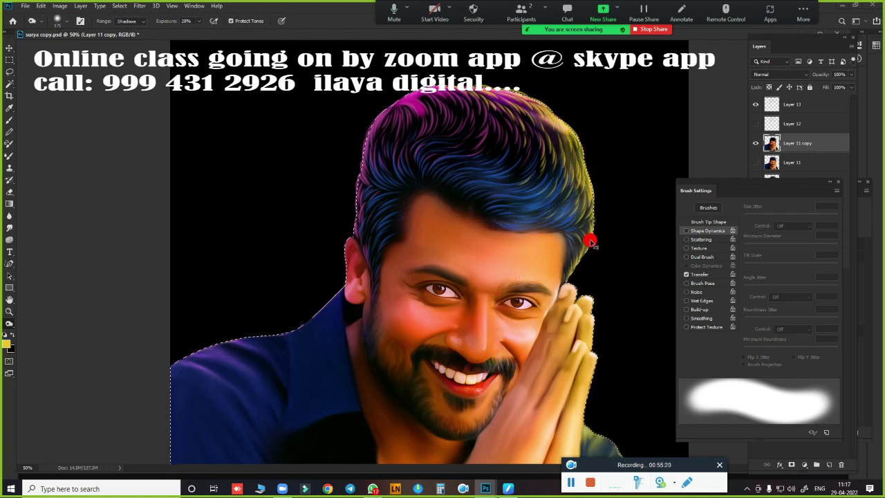
key(ctrl+d)
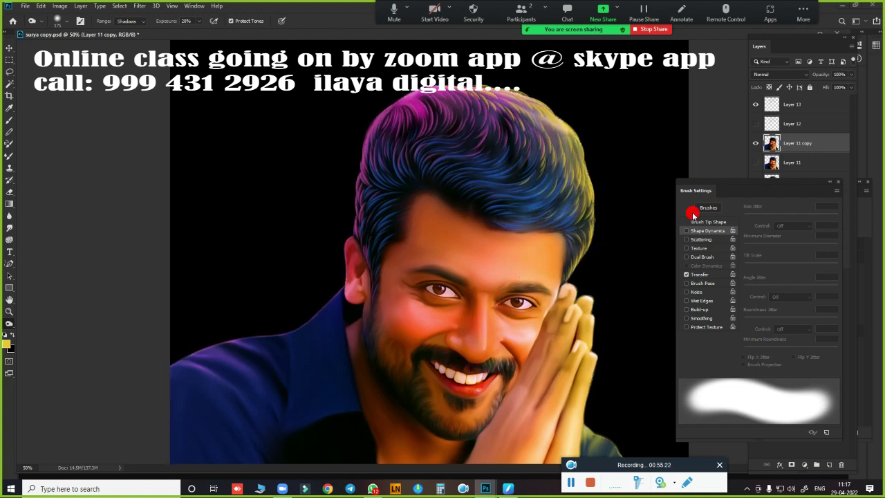
Step: Burn the hair top, right edge and shoulder, then erase shading to restore magenta at the top
ctrl+click(771, 143)
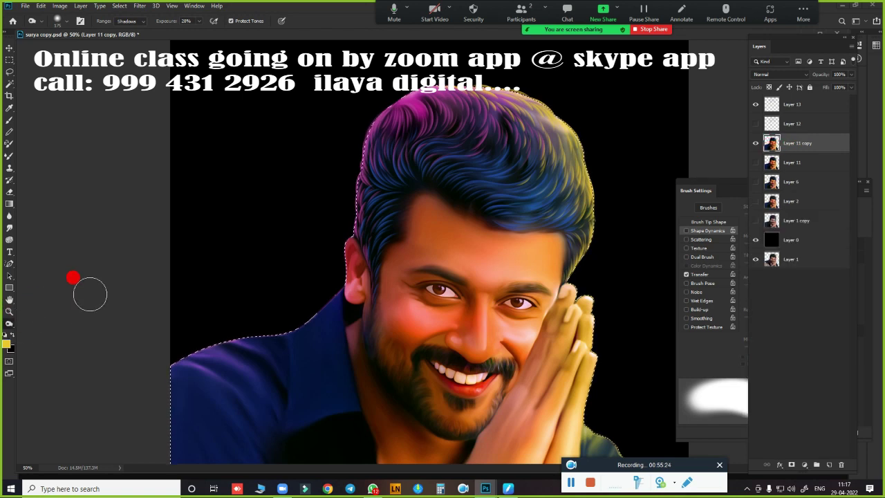
mouse_move(385, 141)
mouse_down()
mouse_move(432, 152)
mouse_move(527, 206)
mouse_move(560, 208)
mouse_move(597, 251)
mouse_move(544, 103)
mouse_move(493, 134)
mouse_move(569, 158)
mouse_move(571, 116)
mouse_move(377, 144)
mouse_move(562, 104)
mouse_up()
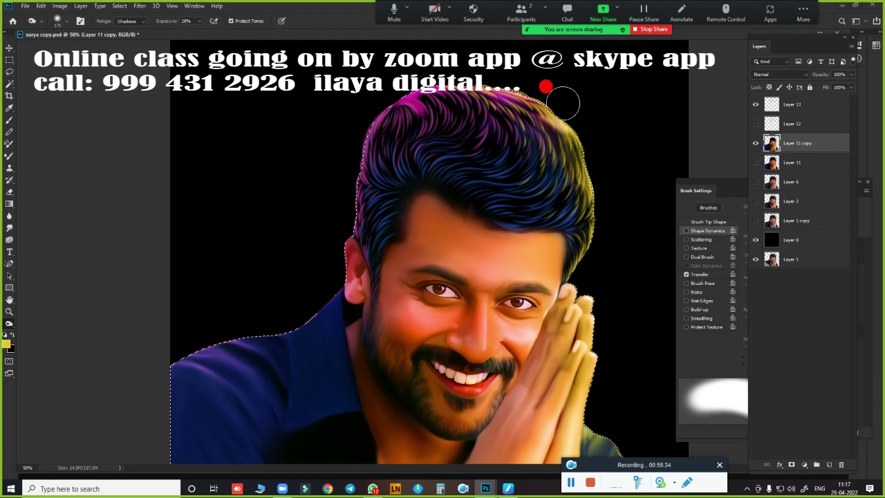
mouse_move(607, 185)
mouse_down()
mouse_move(586, 155)
mouse_move(563, 188)
mouse_move(518, 143)
mouse_move(152, 429)
mouse_move(216, 454)
mouse_up()
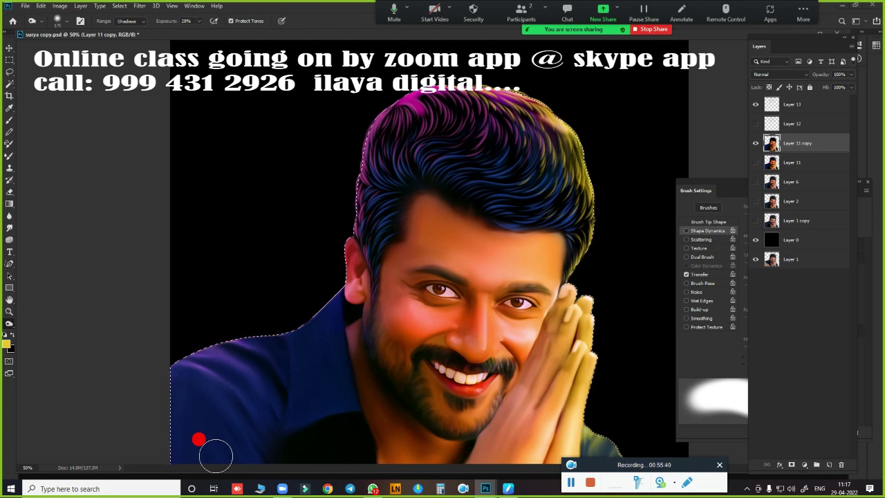
drag(216, 455, 751, 152)
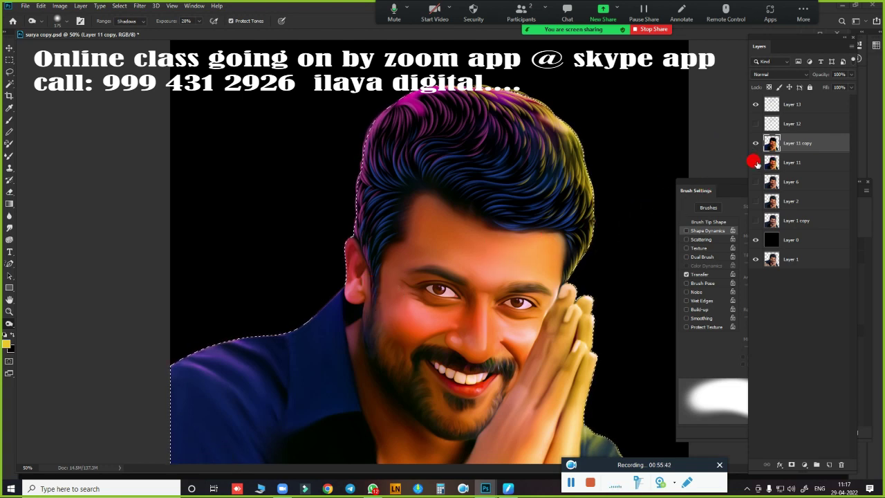
click(755, 143)
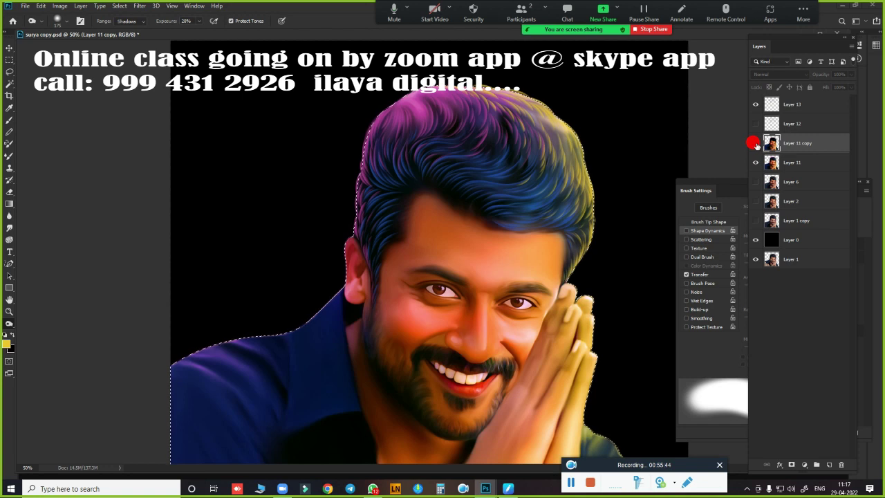
click(755, 143)
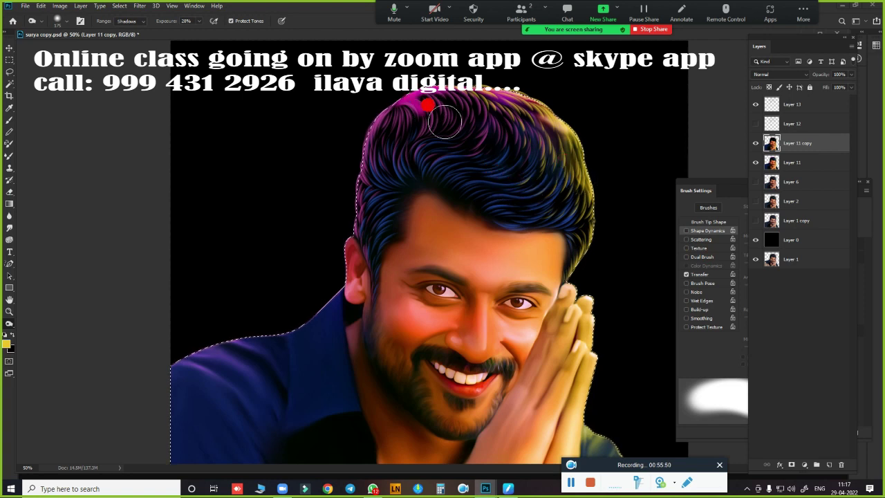
key(b)
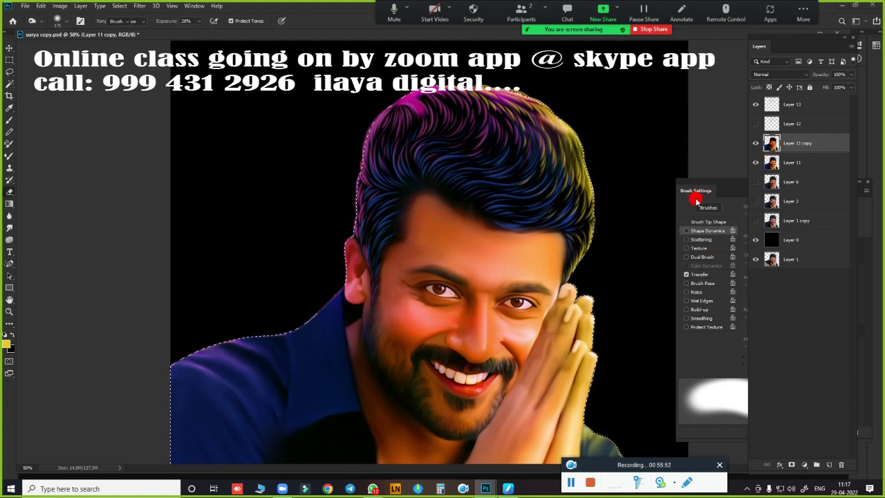
drag(496, 223, 450, 102)
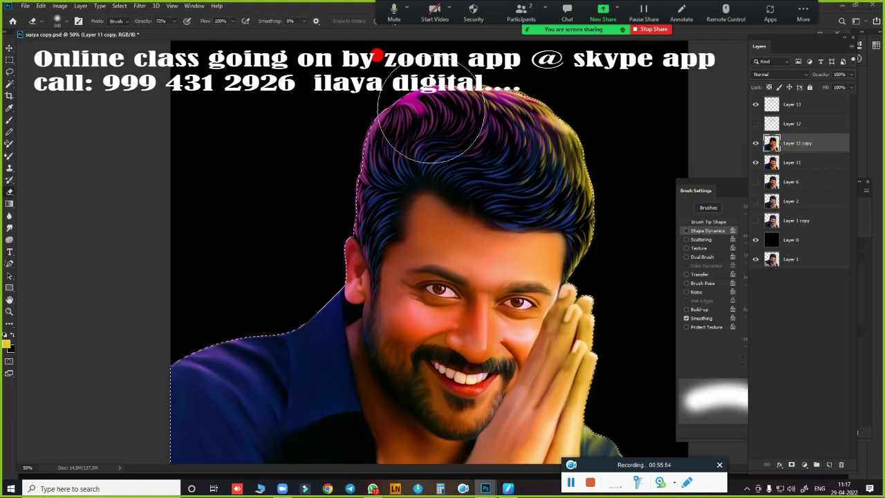
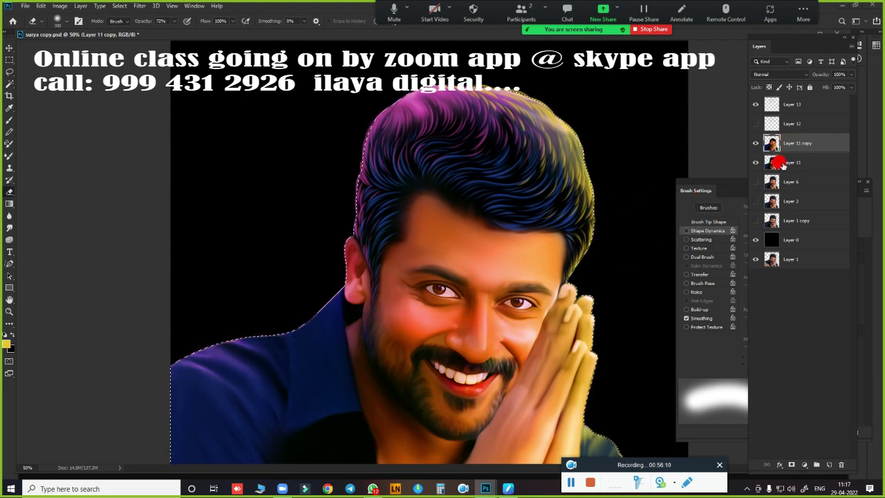
Step: Duplicate Layer 11, merge the duplicate into Layer 11 copy, and load that layer's outline as a selection
key(ctrl+d)
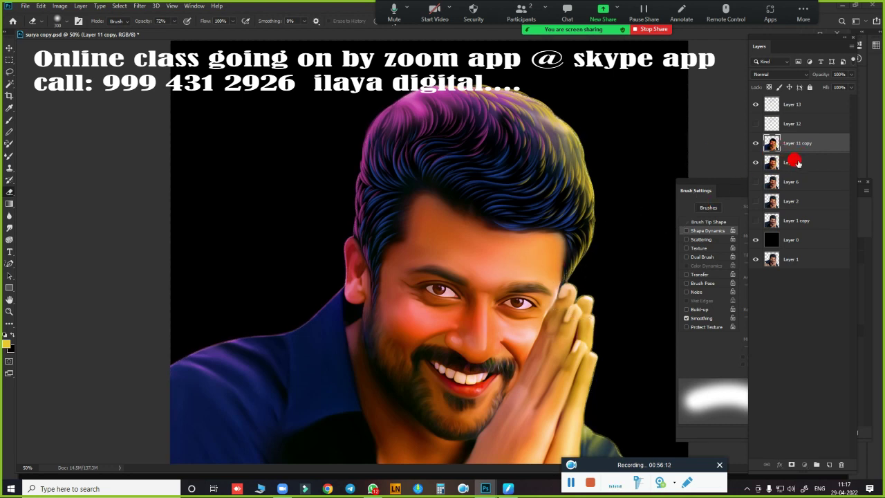
click(795, 162)
key(Delete)
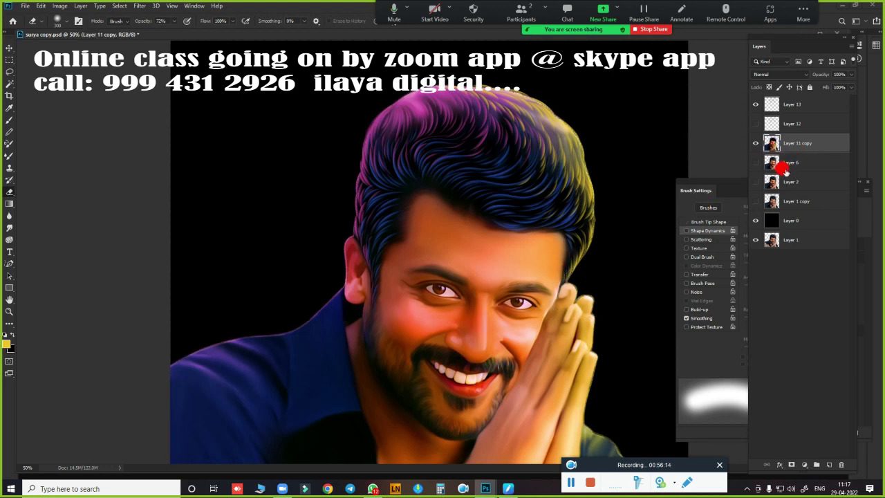
key(ctrl+z)
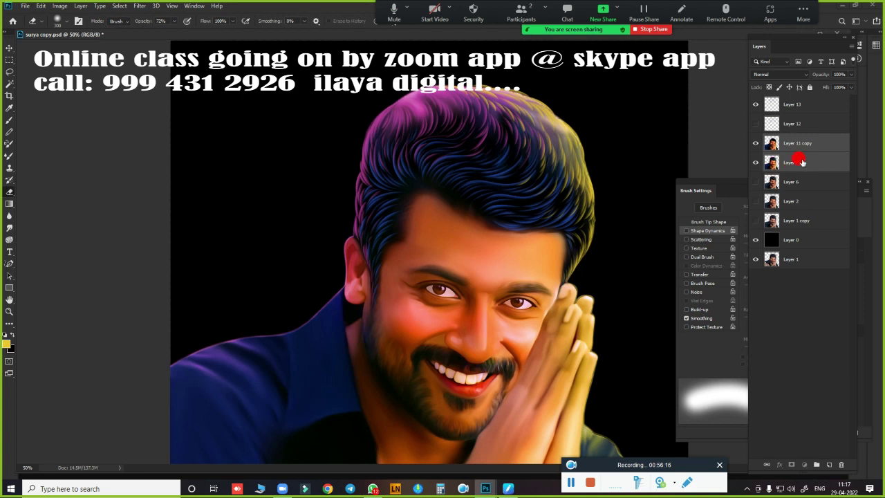
click(802, 161)
key(ctrl+j)
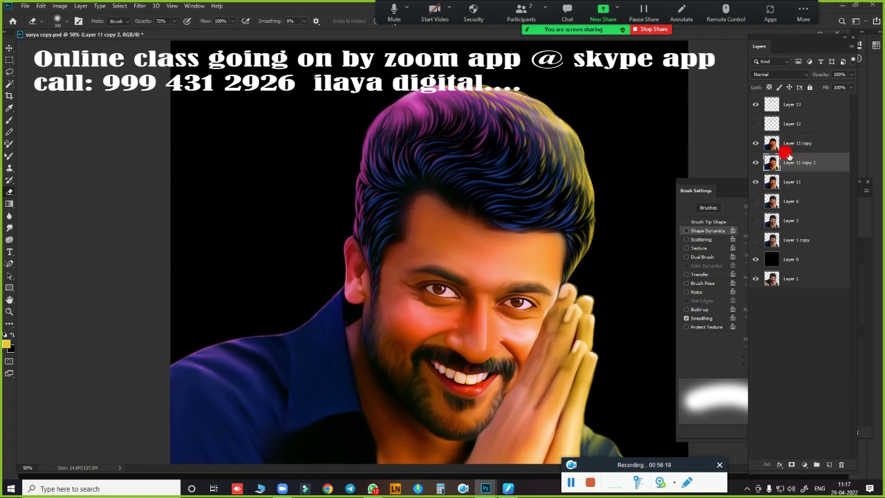
shift+click(796, 147)
key(ctrl+e)
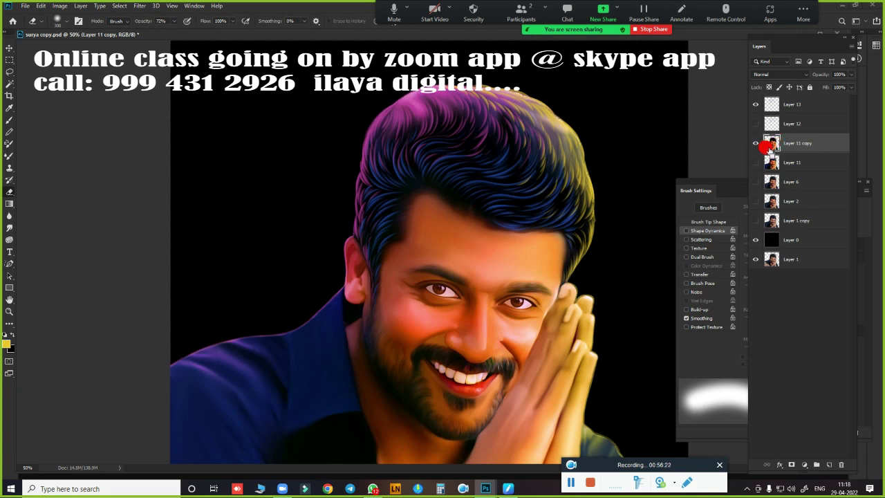
ctrl+click(769, 145)
Step: Dodge the top and right side of the hair to brighten it
key(o)
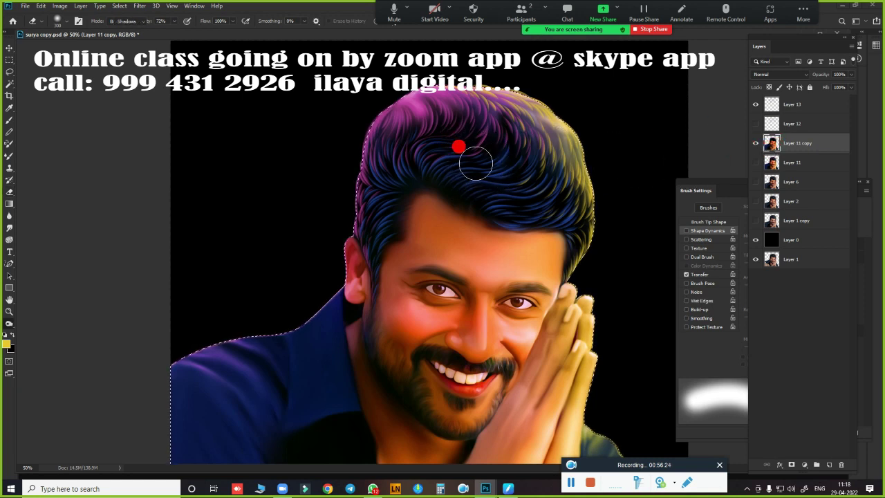
key(o)
mouse_move(475, 163)
mouse_down()
mouse_move(463, 110)
mouse_move(517, 147)
mouse_move(548, 106)
mouse_move(598, 213)
mouse_up()
mouse_move(599, 254)
mouse_down()
mouse_move(500, 124)
mouse_move(387, 104)
mouse_move(425, 110)
mouse_move(480, 84)
mouse_move(546, 117)
mouse_move(570, 159)
mouse_move(609, 190)
mouse_move(620, 255)
mouse_up()
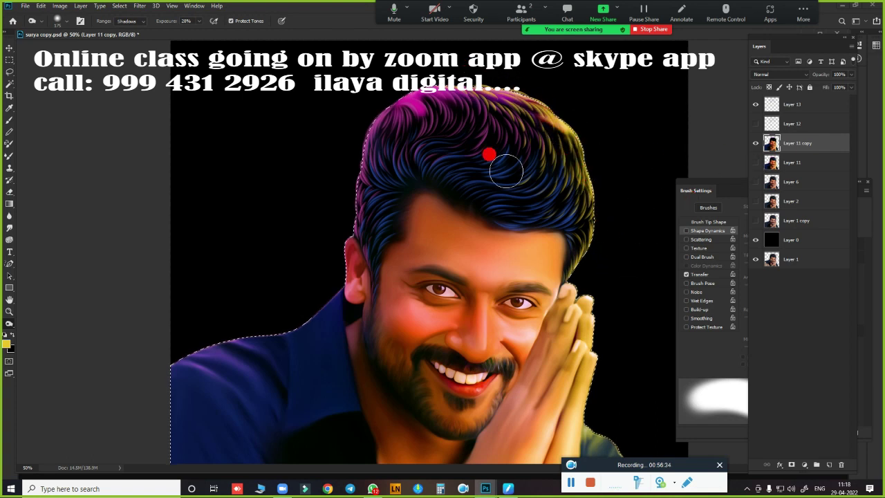
Step: Set the Dodge tool to Midtones at 59% exposure and brighten the hair's top and edge strands
click(199, 22)
click(140, 23)
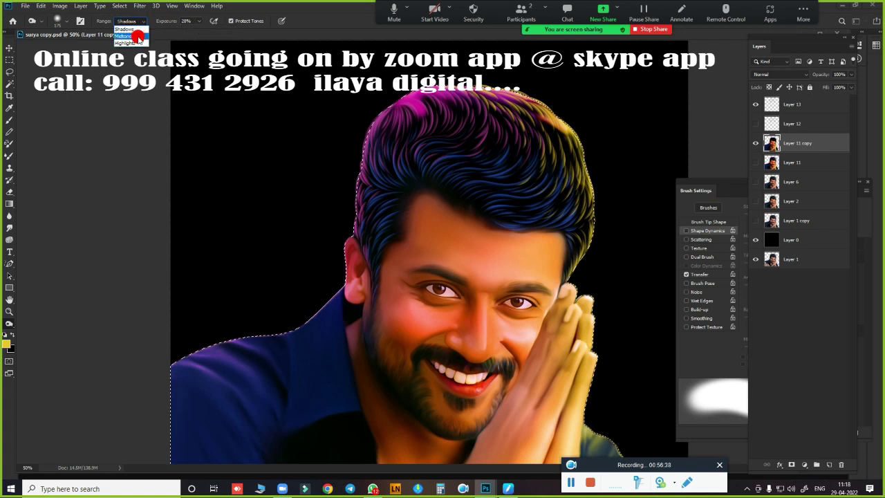
click(138, 33)
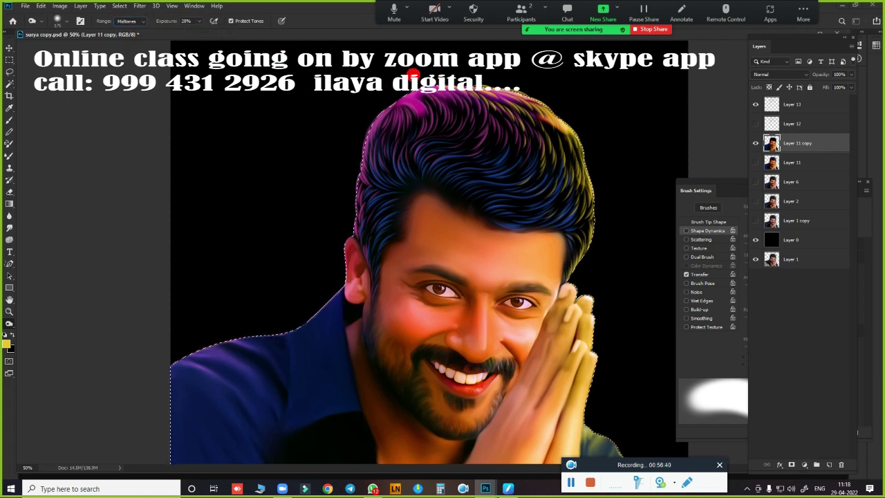
click(192, 21)
drag(200, 32, 212, 32)
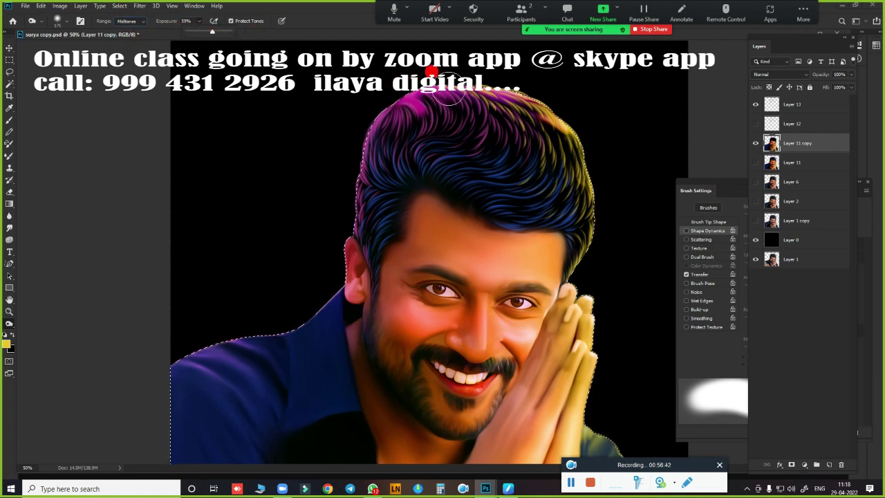
drag(449, 91, 538, 105)
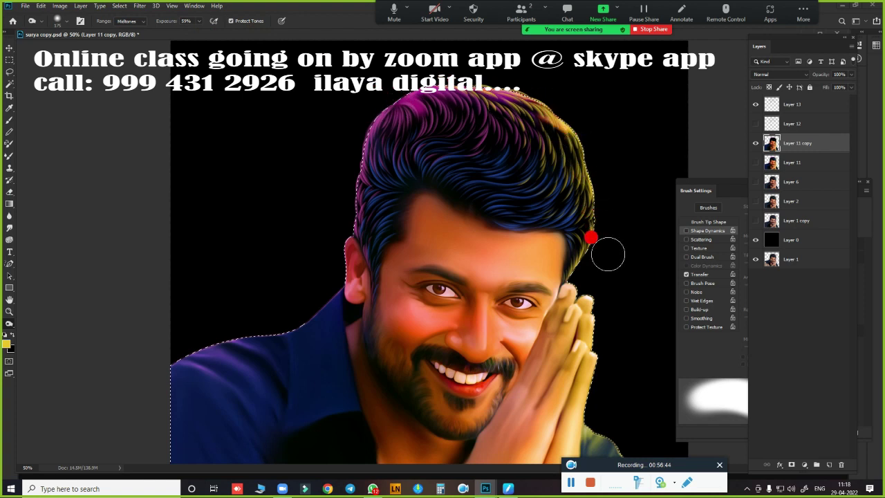
mouse_move(454, 105)
mouse_down()
mouse_move(346, 192)
mouse_move(429, 106)
mouse_move(583, 149)
mouse_move(555, 143)
mouse_move(549, 189)
mouse_move(618, 99)
mouse_move(553, 266)
mouse_move(574, 291)
mouse_move(580, 274)
mouse_up()
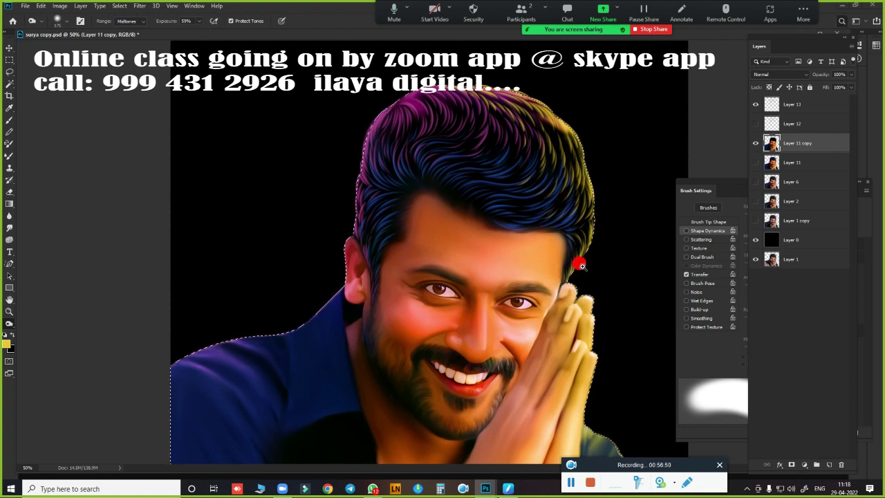
Step: Toggle Layer 11 copy on and off to compare the brightened hair with the original, then select Layer 13
scroll(558, 221, down, 5)
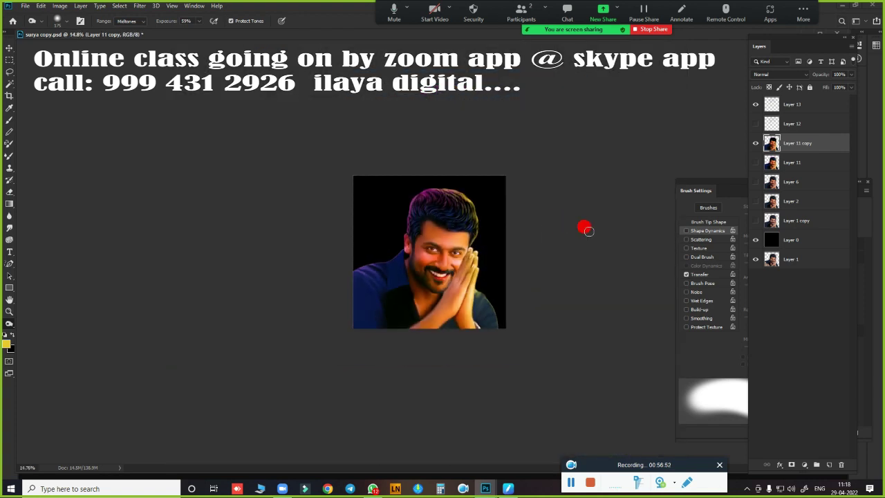
click(756, 144)
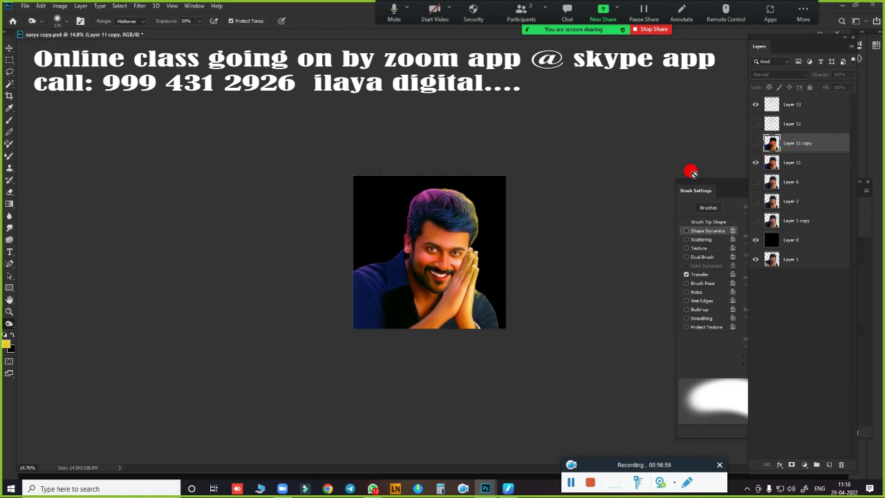
scroll(694, 173, up, 5)
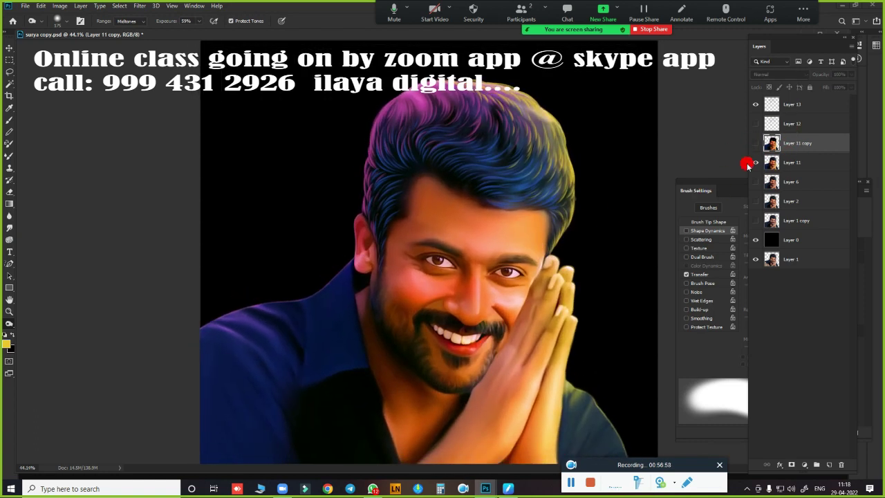
click(754, 143)
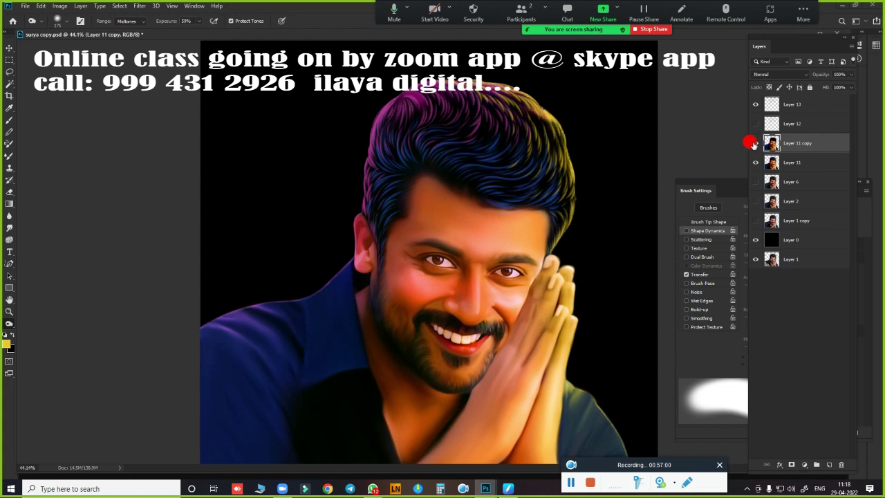
click(754, 144)
click(754, 144)
click(752, 144)
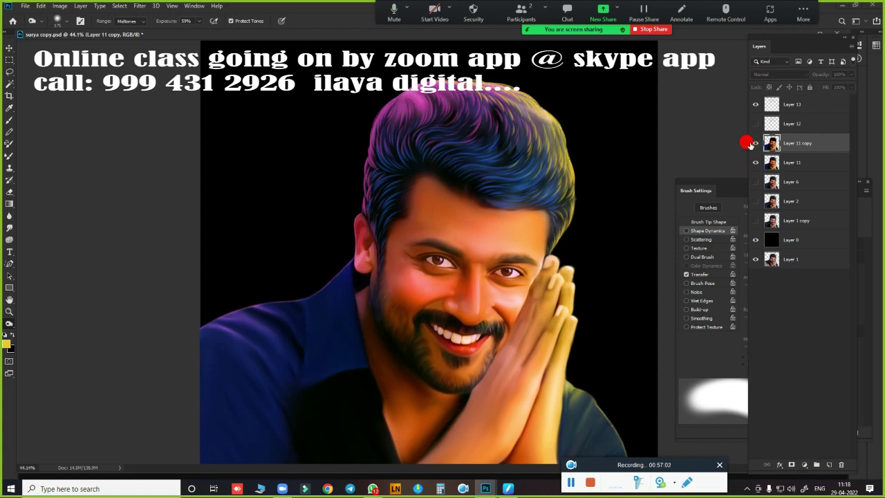
click(754, 143)
click(755, 144)
click(756, 143)
click(755, 143)
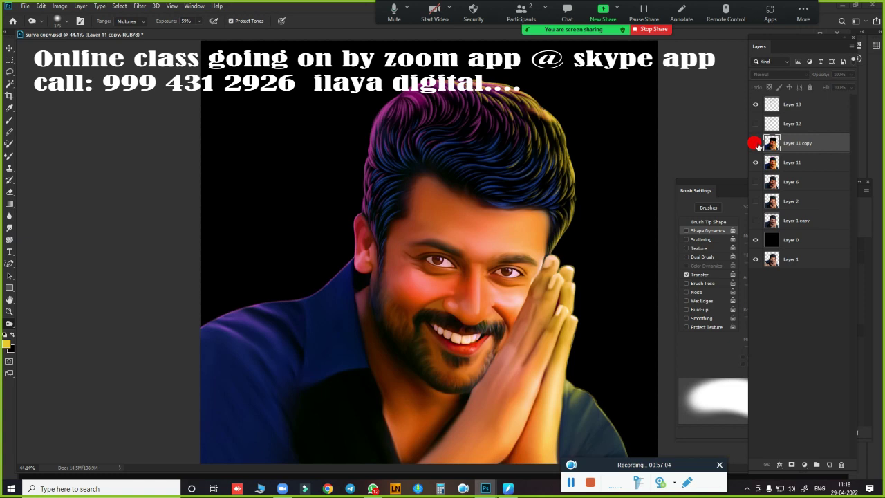
click(755, 143)
scroll(611, 192, down, 3)
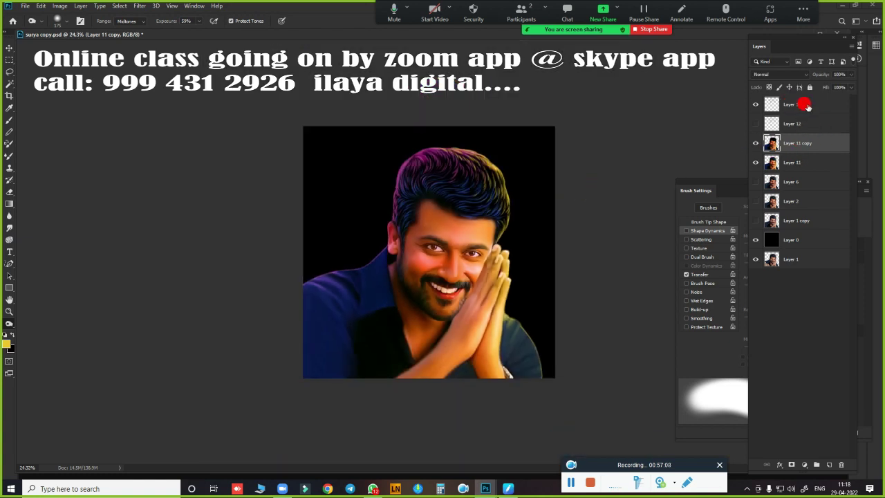
click(806, 104)
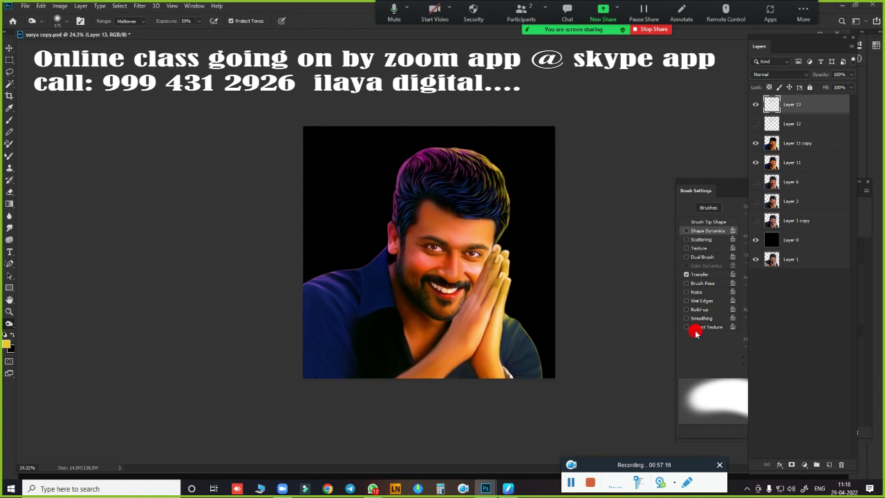
Step: Add a Gradient Overlay effect to Layer 13 and move the Layer Style dialog aside to see the portrait
click(779, 465)
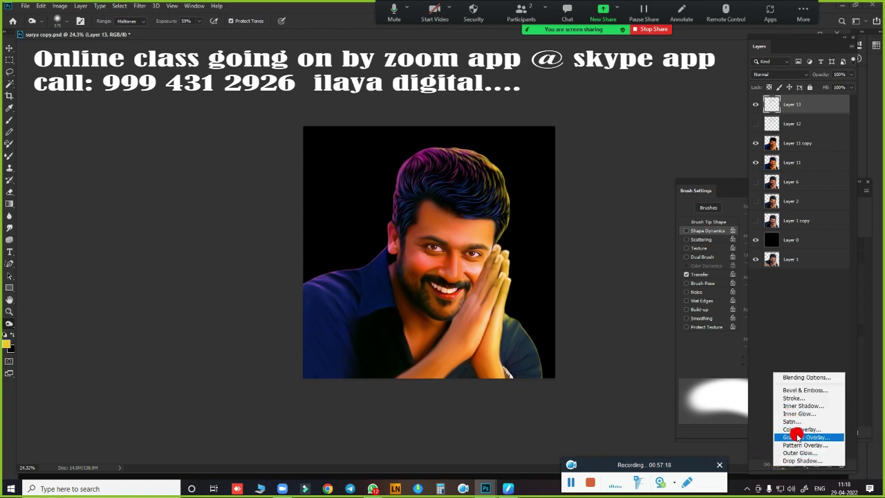
click(792, 437)
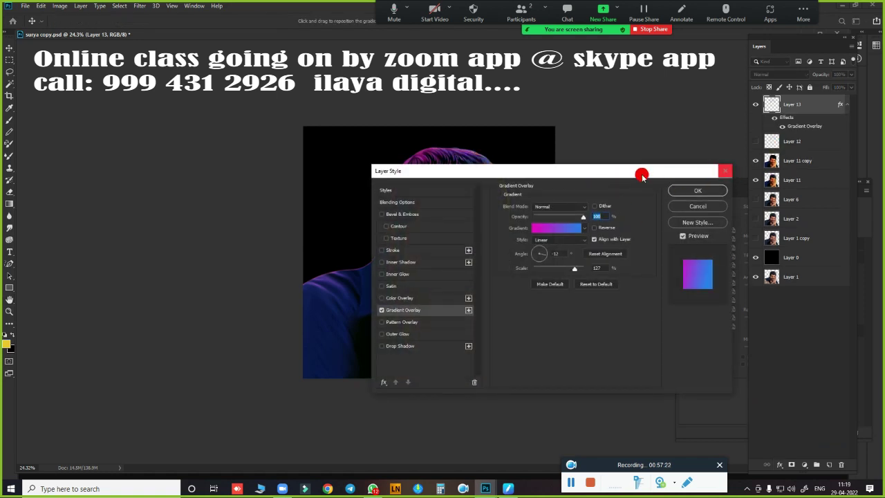
mouse_move(640, 173)
mouse_down()
mouse_move(293, 109)
mouse_move(280, 79)
mouse_up()
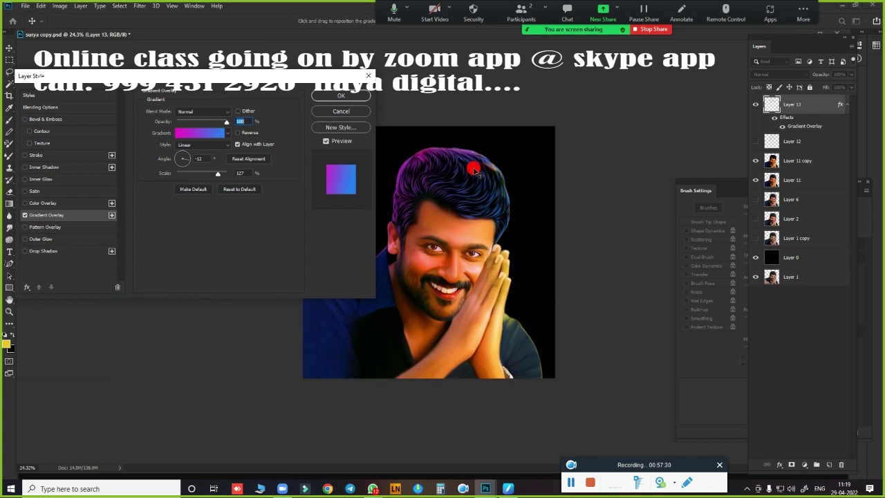
click(215, 132)
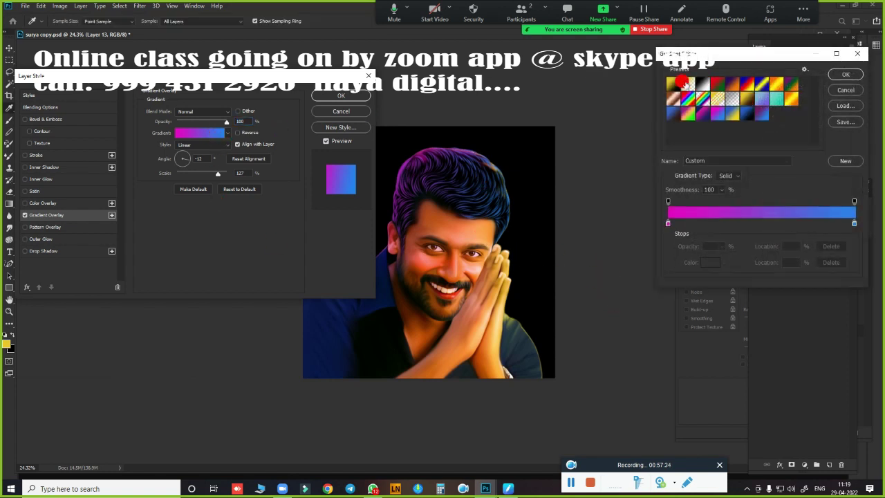
Step: Try the Foreground to Background, Red Green, Violet Orange, Blue Red Yellow, Green_20 and Orange Yellow Orange gradients
click(683, 82)
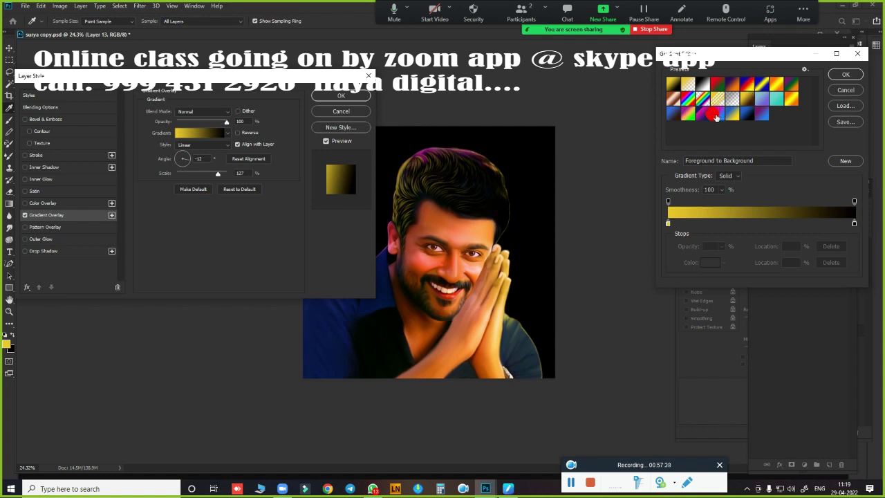
click(715, 115)
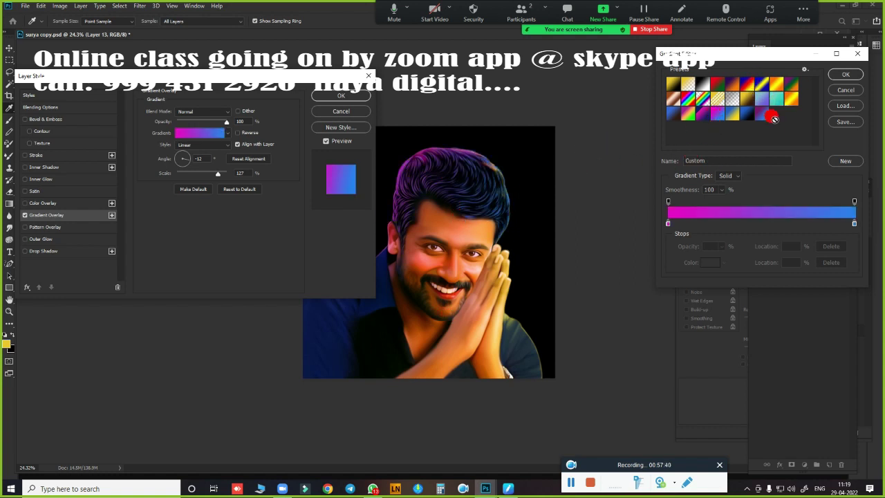
click(744, 122)
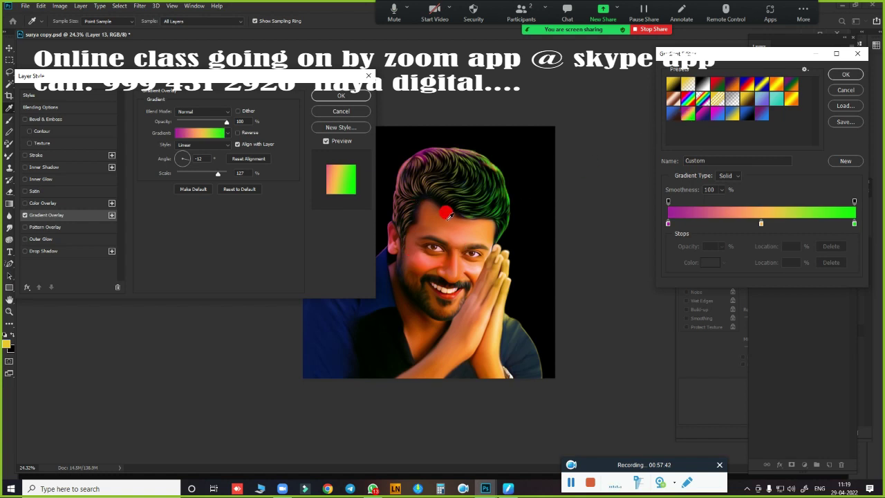
click(719, 87)
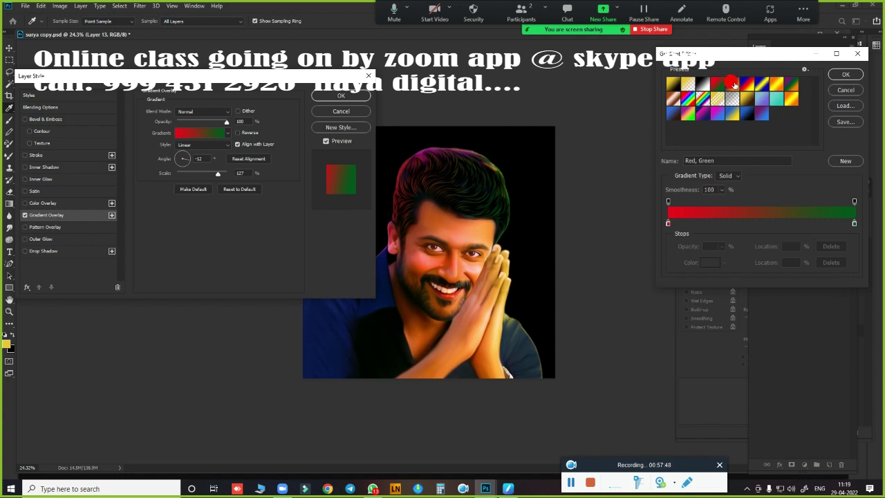
click(734, 84)
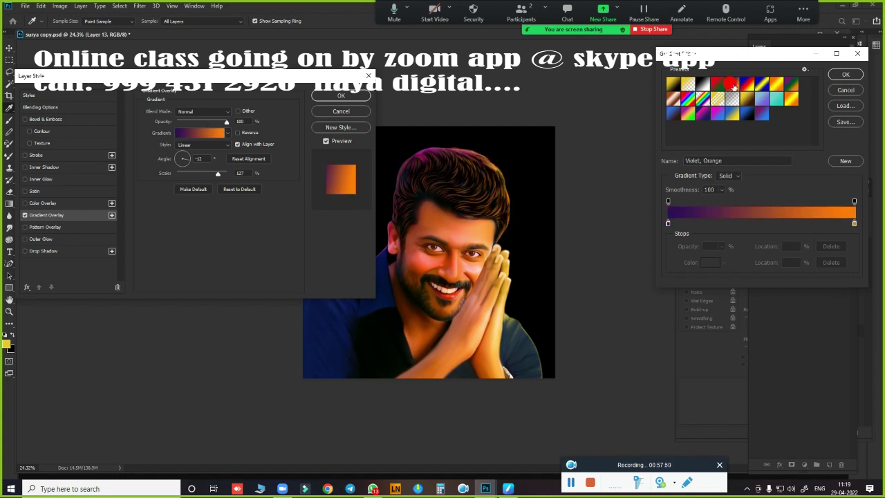
click(746, 85)
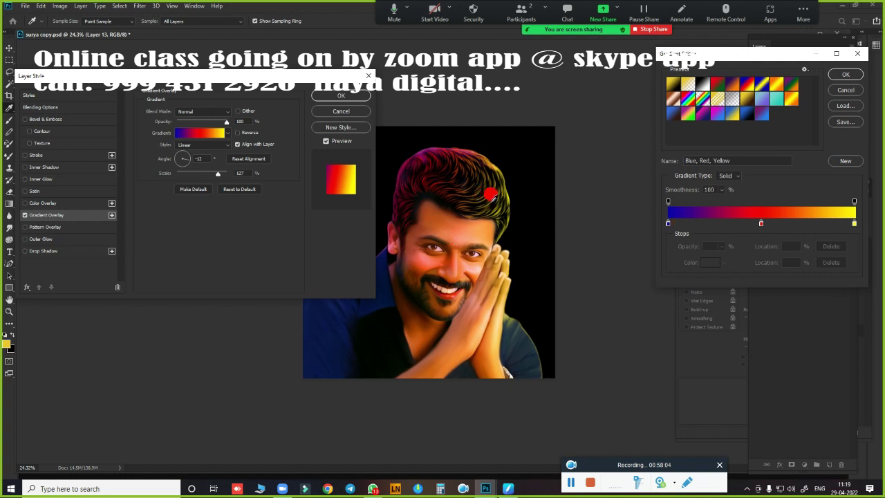
click(775, 99)
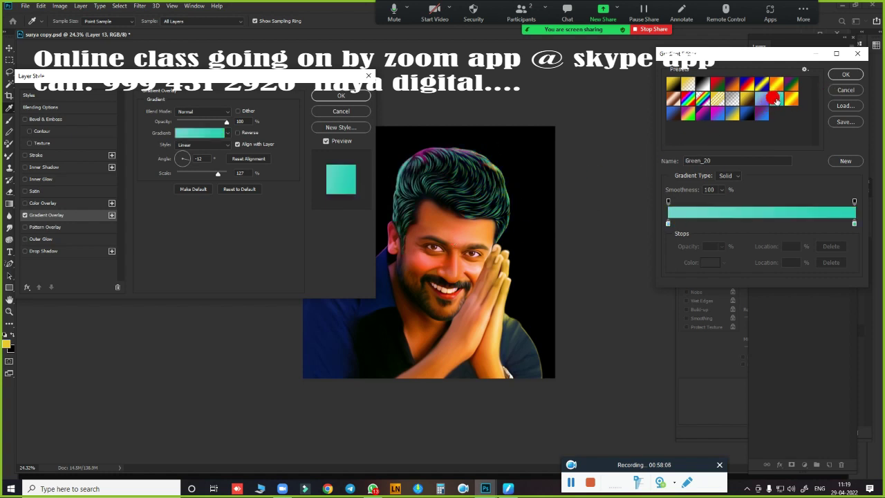
click(791, 100)
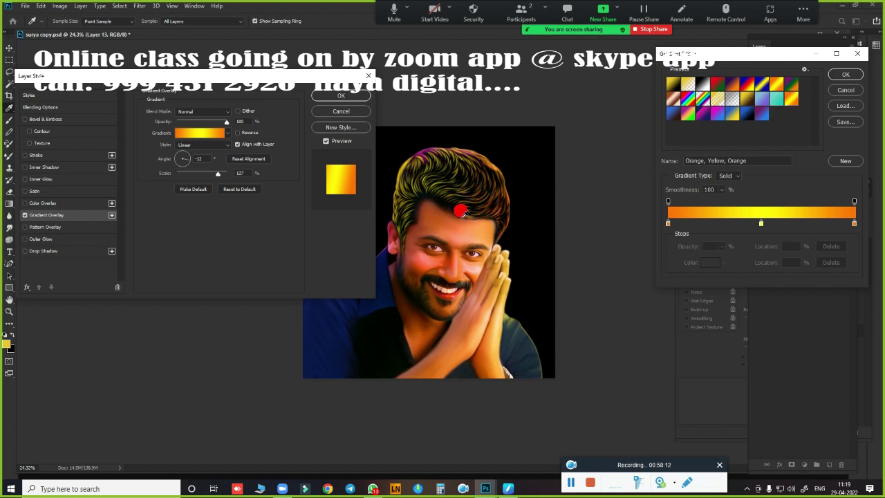
Step: Compare magenta-to-blue, blue-to-black and other presets, then keep the magenta-to-blue gradient
click(718, 115)
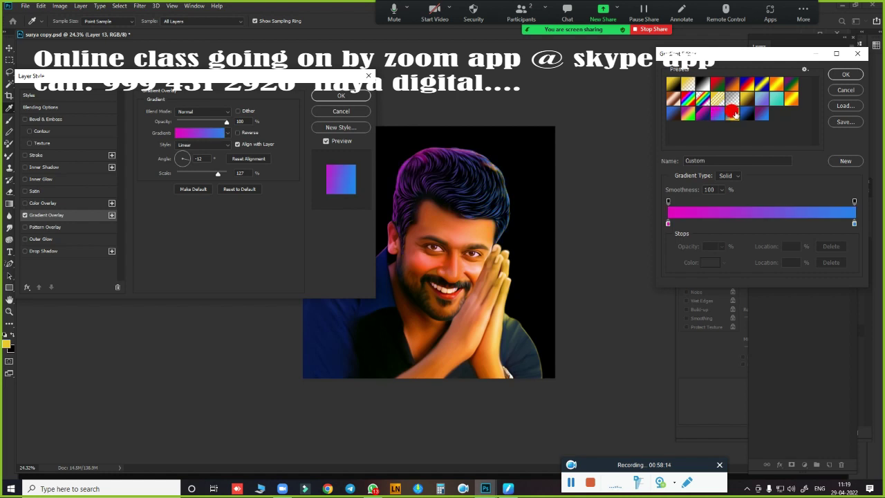
click(746, 114)
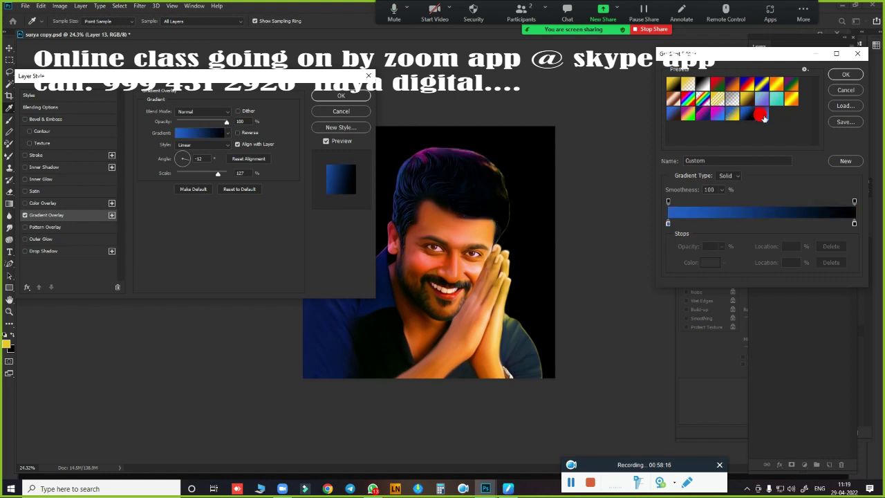
click(761, 115)
click(732, 114)
click(702, 114)
click(688, 114)
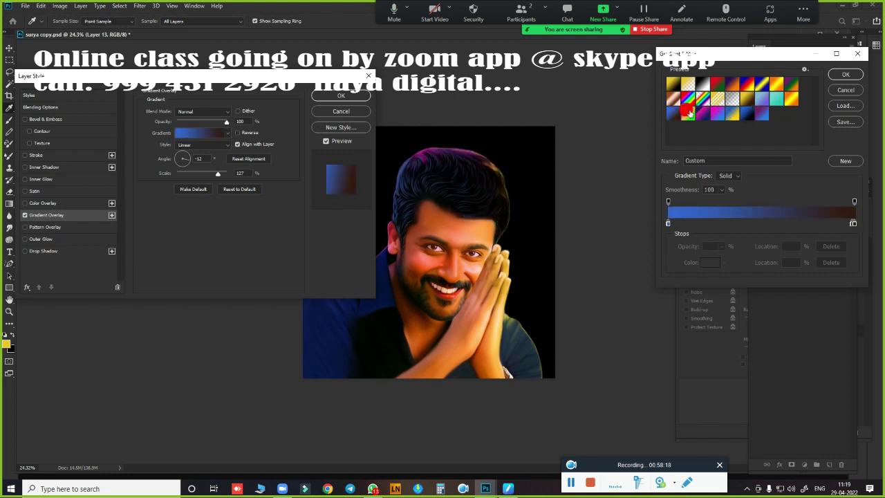
click(717, 114)
click(746, 111)
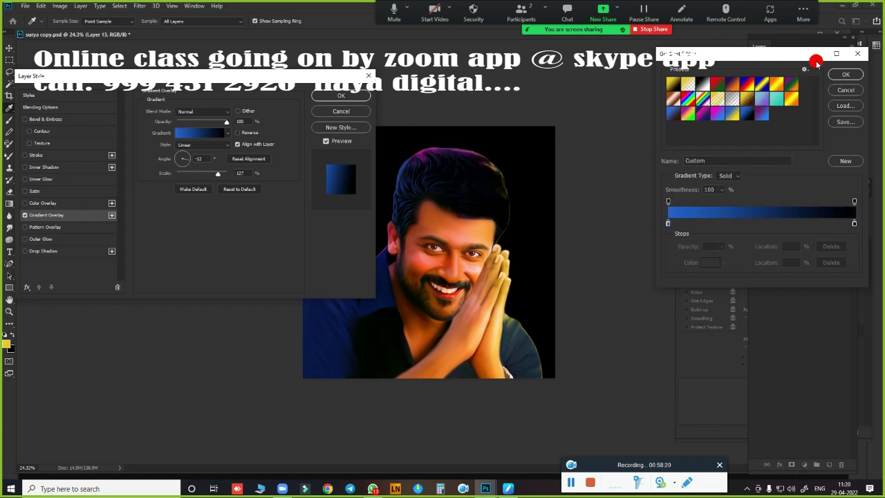
click(844, 91)
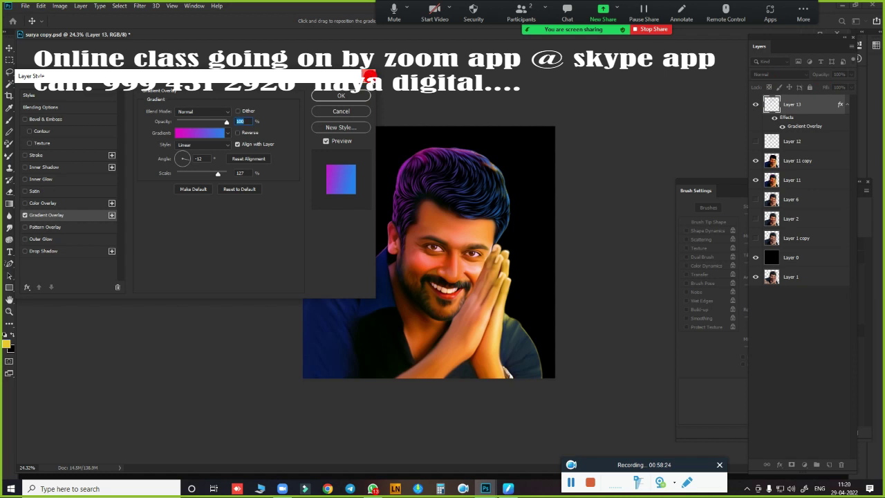
Step: Reapply the magenta-to-blue Gradient Overlay to the hair layer and confirm it
click(370, 75)
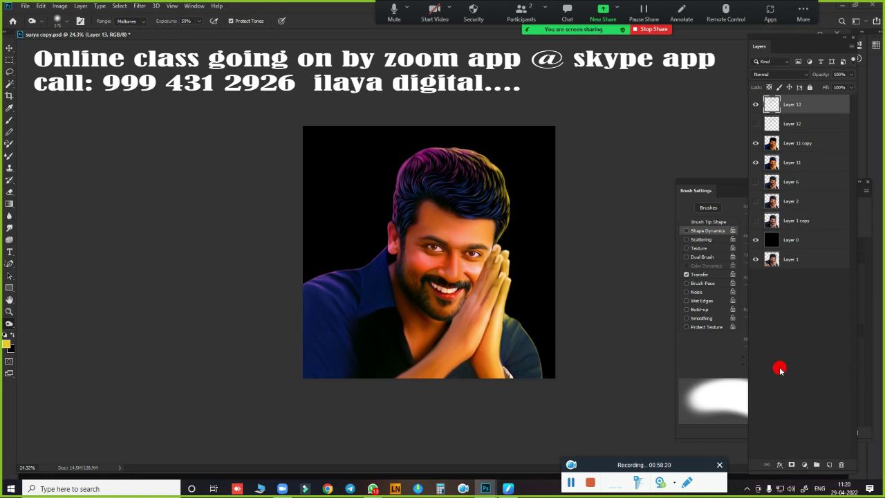
click(779, 465)
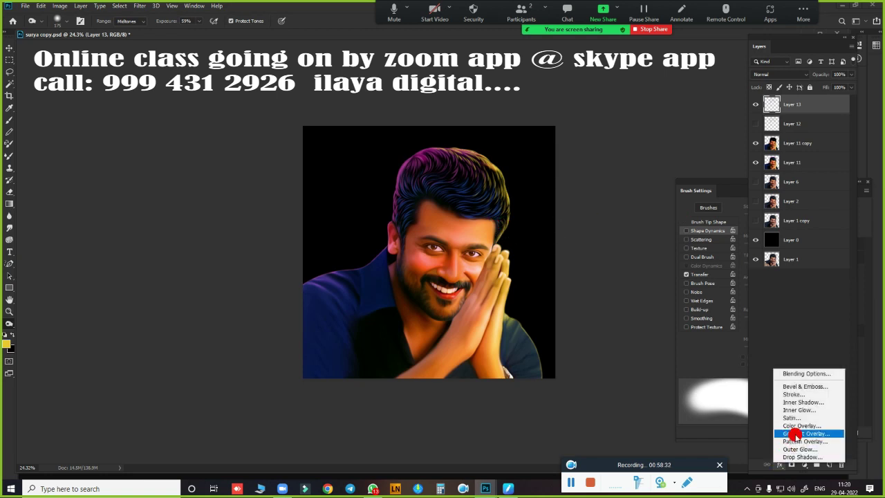
click(795, 433)
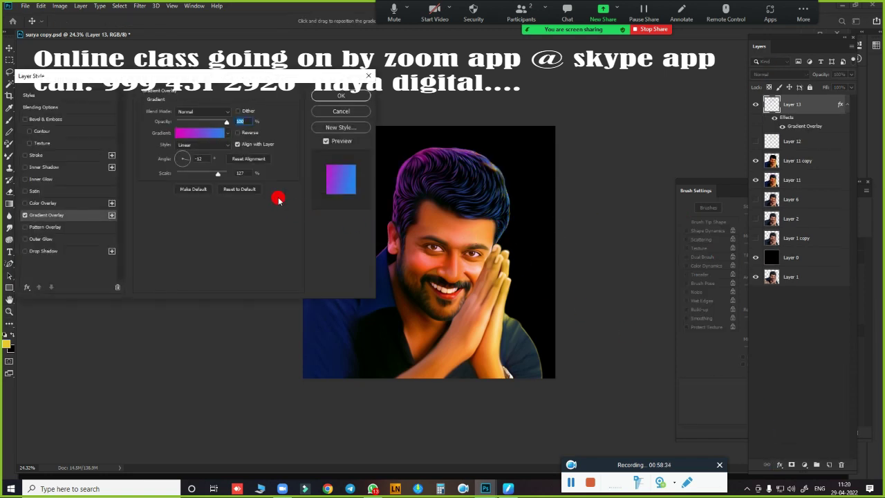
click(343, 97)
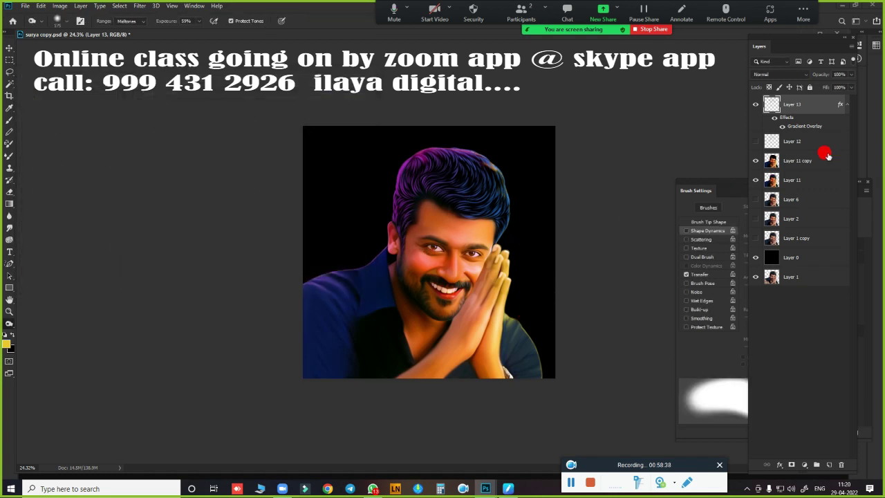
Step: Merge Layer 13 with its overlay into a new empty Layer 14
click(829, 464)
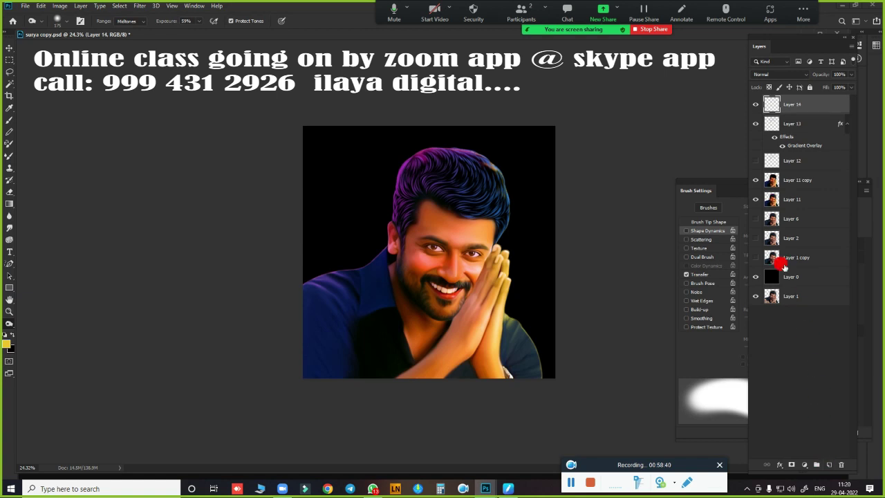
shift+click(804, 127)
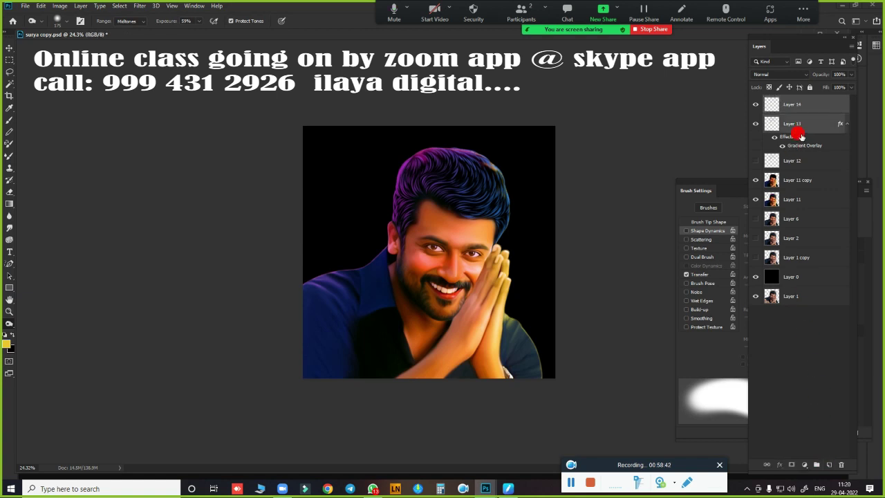
key(ctrl+e)
Step: Lasso the upper hair area on Layer 11 copy and darken it to black with Hue/Saturation Lightness -100
scroll(539, 200, up, 5)
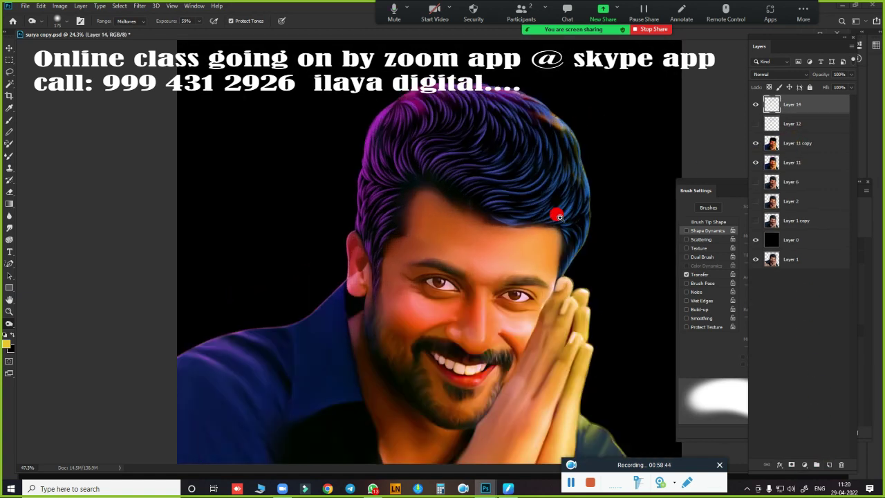
scroll(573, 219, down, 2)
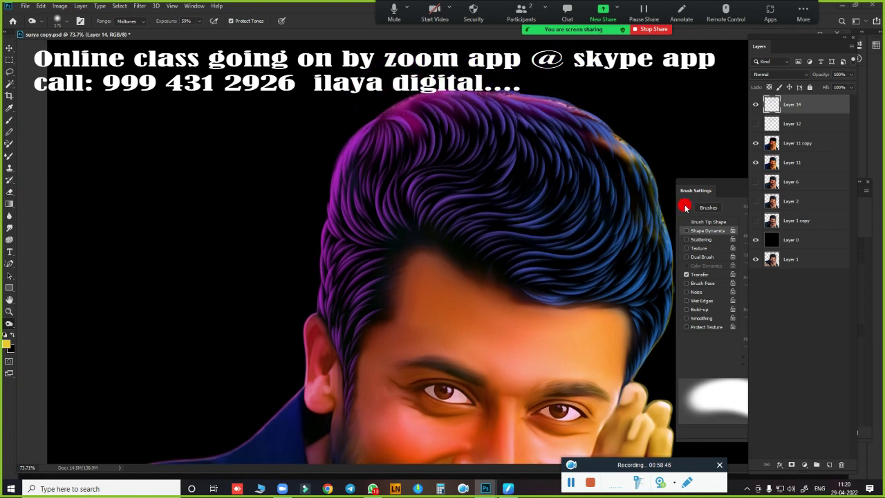
scroll(594, 226, down, 2)
click(816, 145)
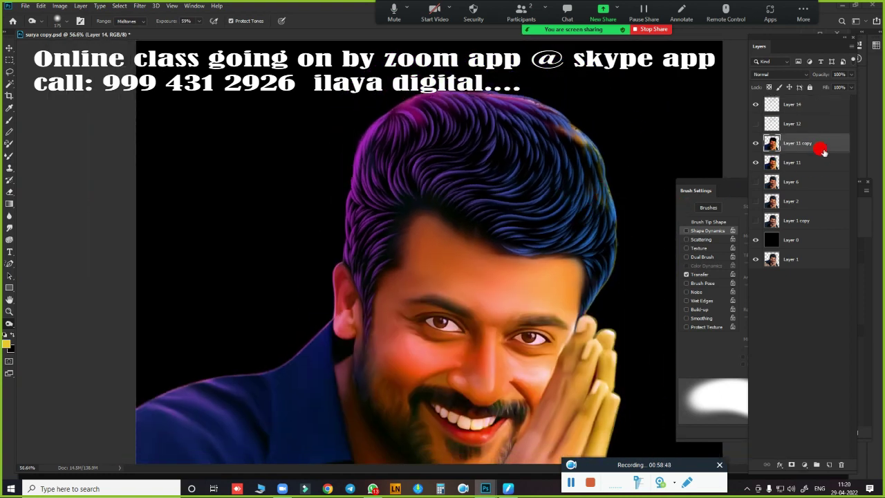
key(l)
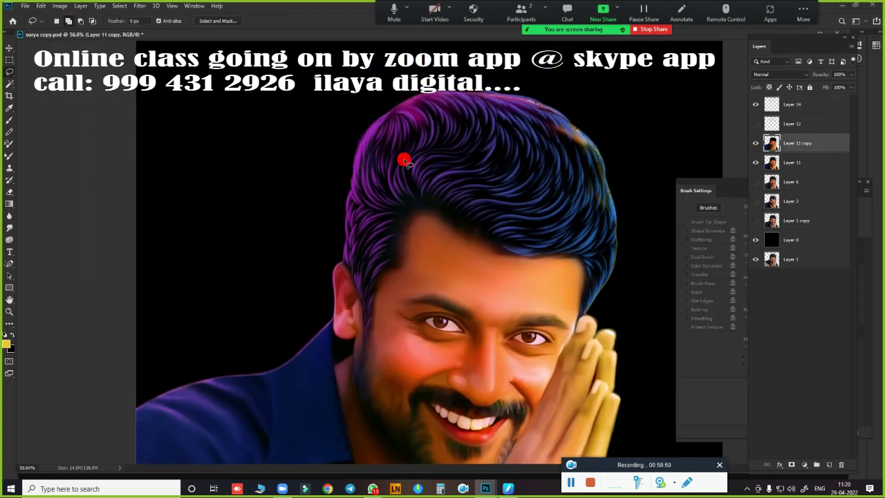
mouse_move(379, 92)
mouse_down()
mouse_move(361, 150)
mouse_move(450, 140)
mouse_move(537, 182)
mouse_move(597, 253)
mouse_move(592, 296)
mouse_move(604, 312)
mouse_move(644, 263)
mouse_move(543, 66)
mouse_up()
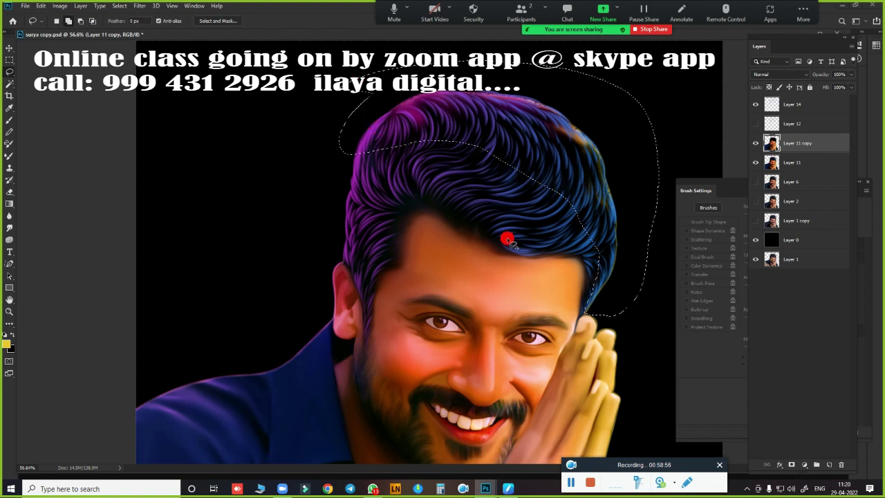
key(ctrl+u)
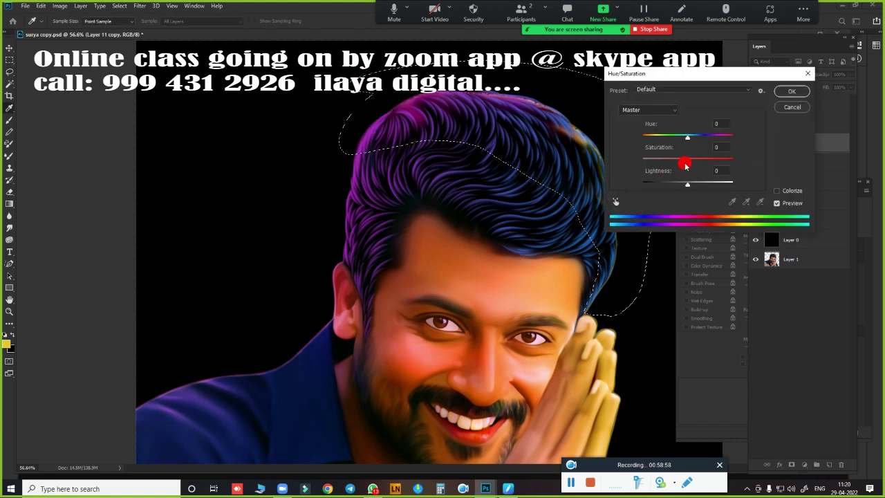
drag(687, 184, 637, 194)
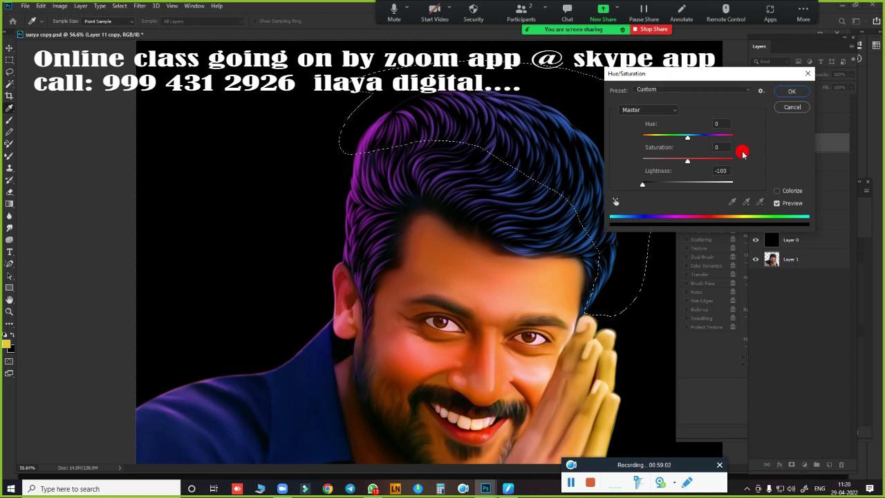
click(792, 90)
key(ctrl+d)
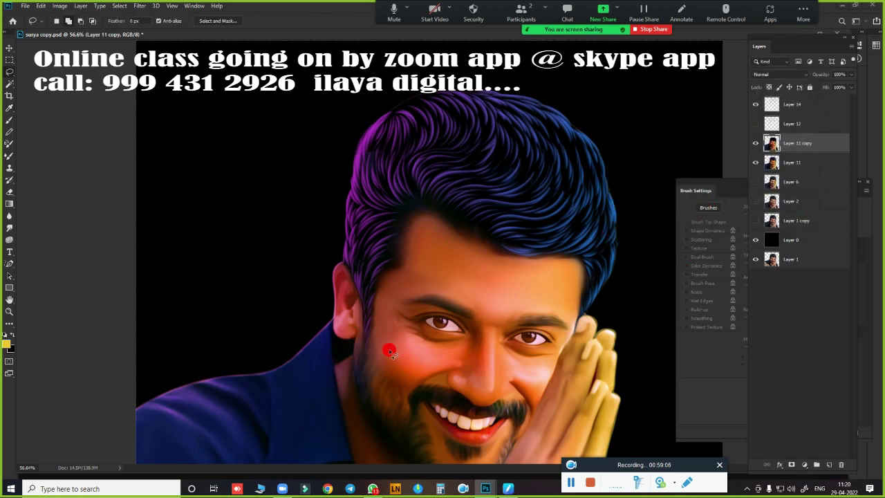
Step: Sample the hair's purple as the foreground colour and paint purple strands along the hair's top edge
scroll(449, 159, up, 2)
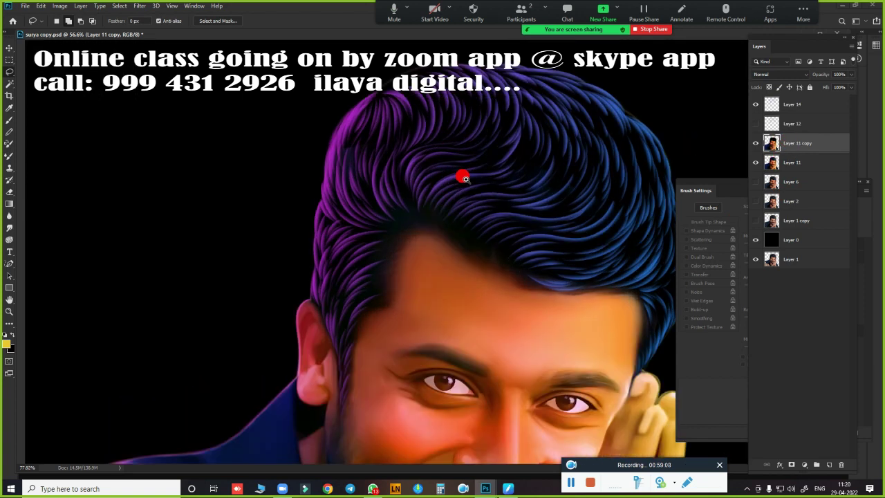
scroll(463, 170, up, 2)
scroll(442, 242, up, 2)
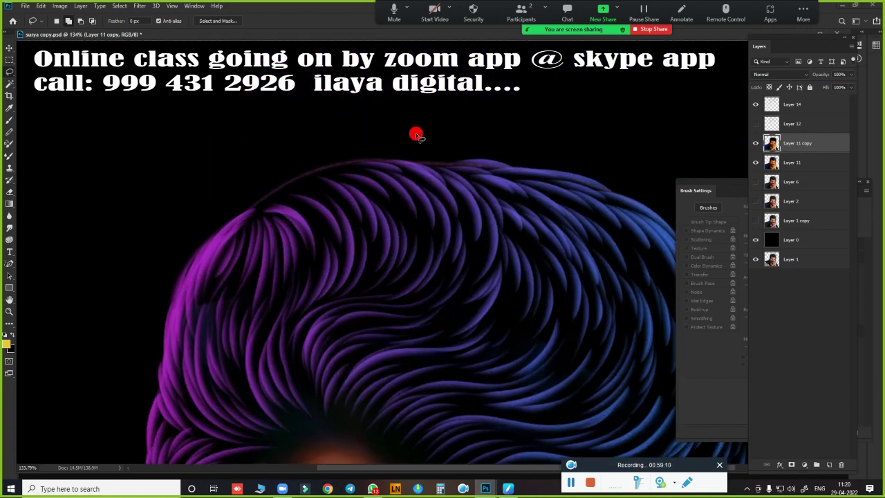
click(6, 344)
click(192, 271)
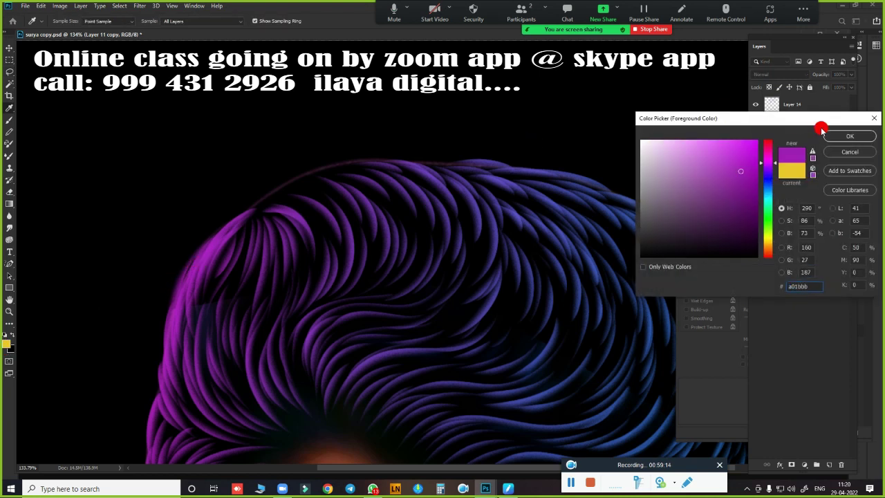
click(836, 137)
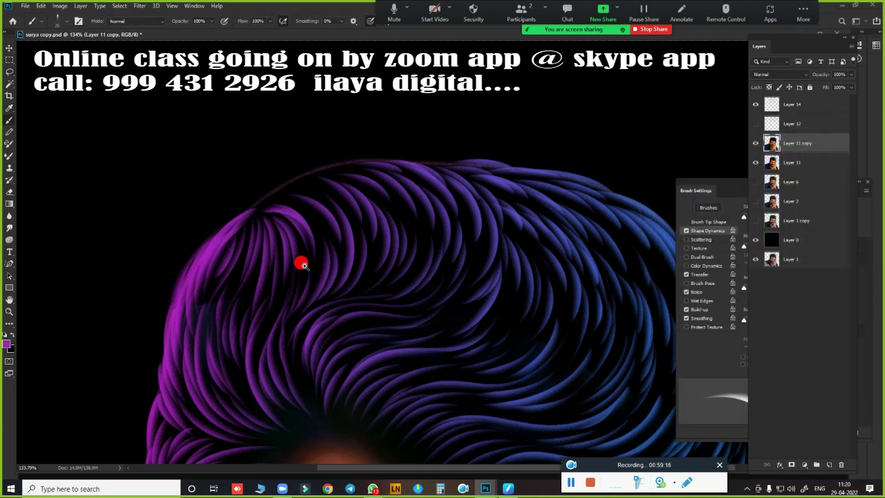
scroll(302, 264, up, 3)
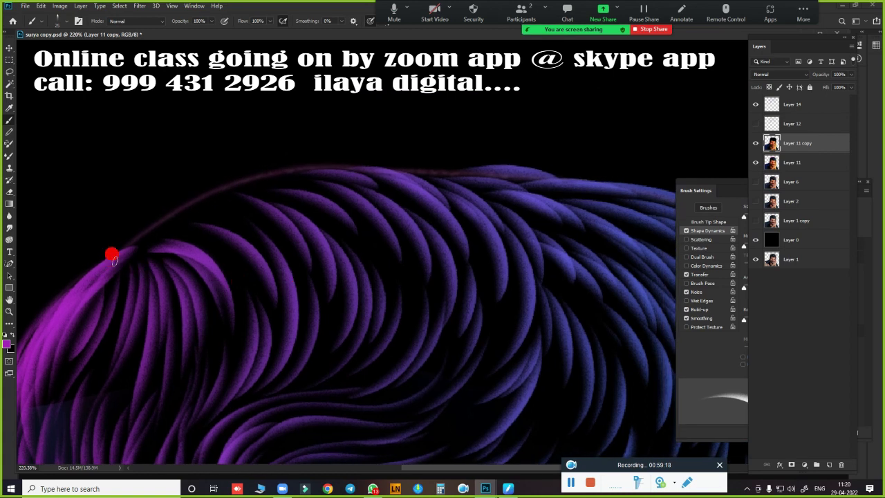
drag(113, 257, 253, 229)
drag(169, 211, 263, 182)
mouse_move(128, 154)
mouse_down()
mouse_move(177, 220)
mouse_move(217, 214)
mouse_move(264, 170)
mouse_move(300, 162)
mouse_move(440, 165)
mouse_move(492, 185)
mouse_up()
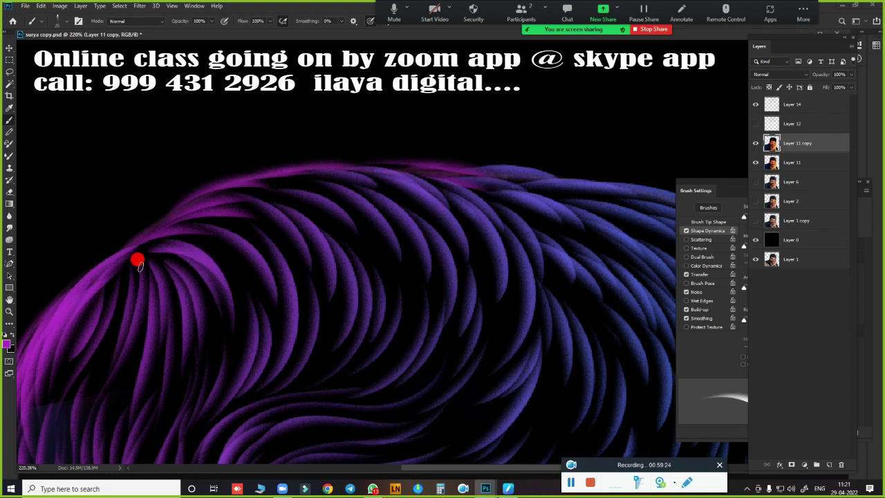
Step: Fit the whole face on screen, pan to show the mouth, and select Layer 14
key(ctrl+0)
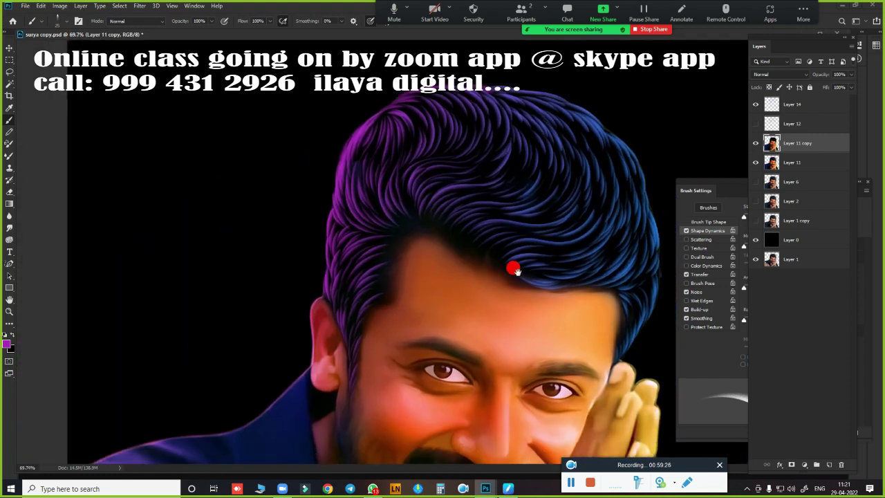
drag(515, 270, 450, 215)
scroll(422, 145, down, 2)
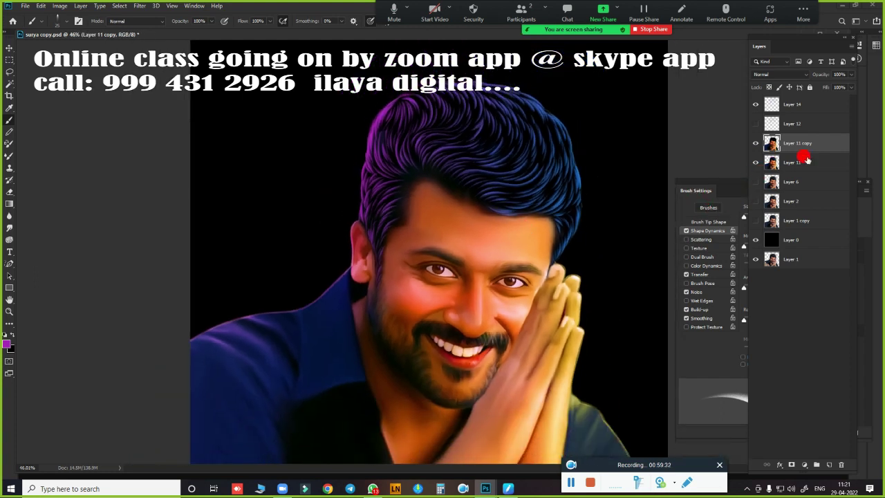
click(793, 104)
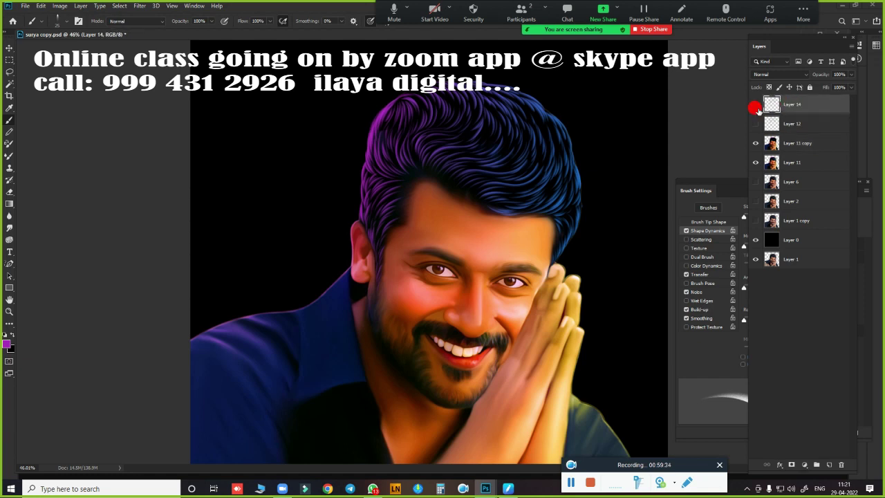
Step: Toggle Layer 14's visibility to compare the hair with and without its colouring
click(756, 104)
click(757, 104)
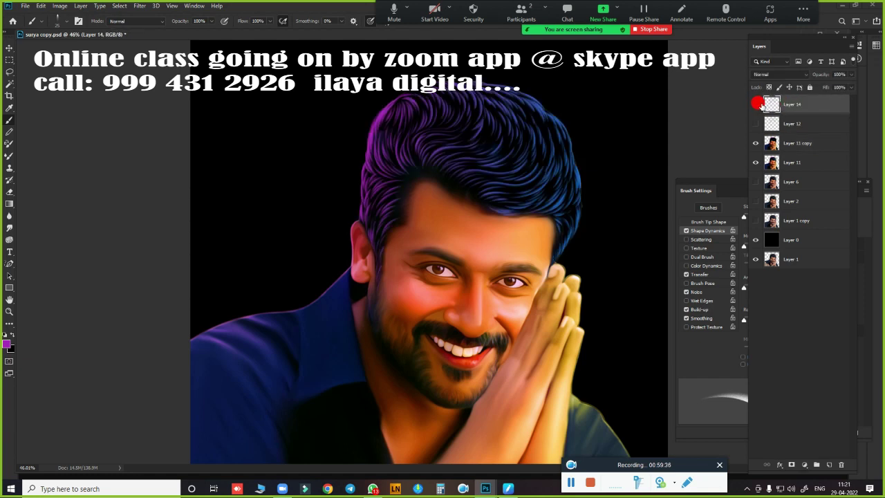
click(758, 144)
click(760, 143)
Step: Paint purple and magenta strands along the top edge of the hair, then fit the portrait on screen
scroll(498, 164, up, 3)
scroll(518, 103, up, 2)
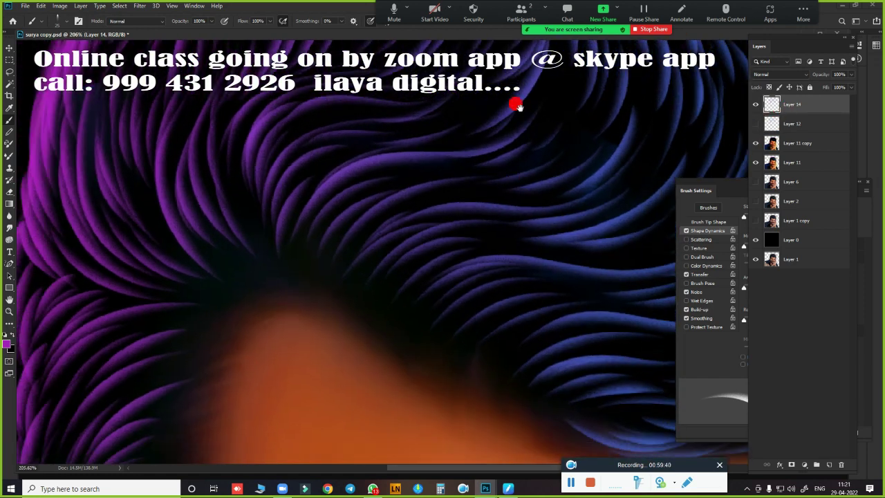
scroll(454, 370, up, 2)
scroll(446, 291, down, 3)
scroll(446, 291, up, 1)
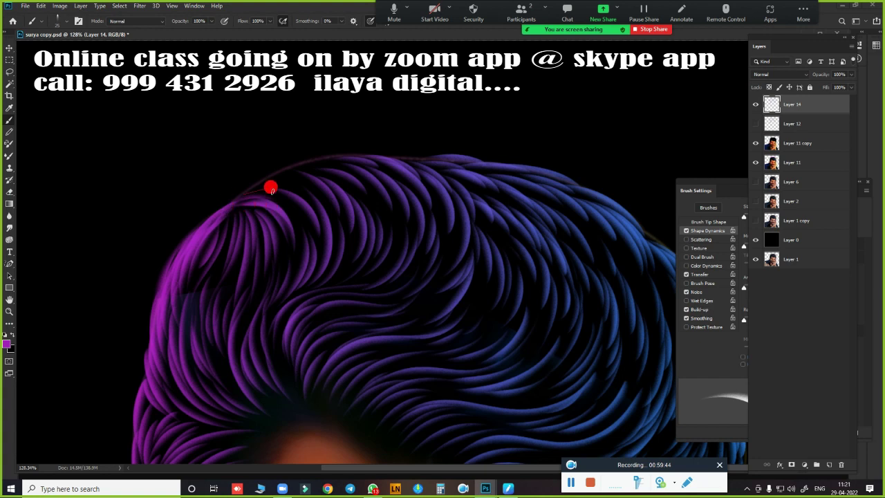
mouse_move(246, 187)
mouse_down()
mouse_move(286, 160)
mouse_move(330, 153)
mouse_up()
mouse_move(392, 158)
mouse_down()
mouse_move(389, 172)
mouse_move(488, 169)
mouse_up()
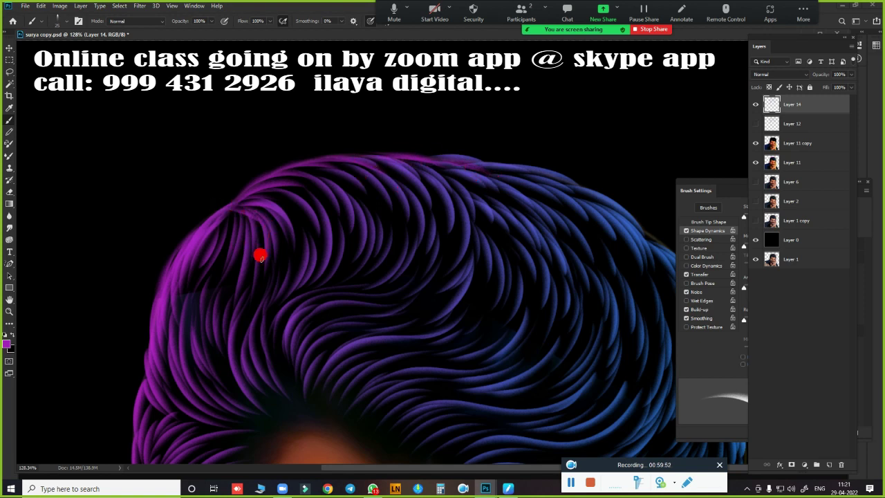
key(ctrl+0)
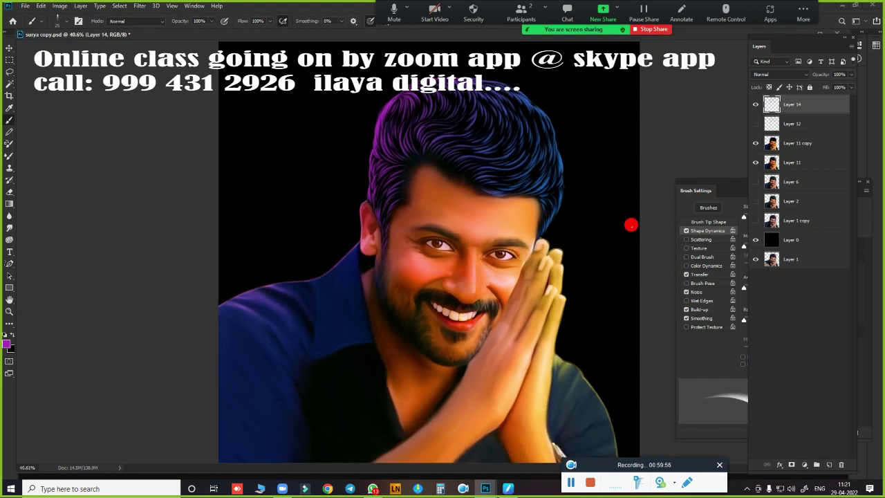
Step: Save the portrait as surya copy.psd, replacing the existing file
key(ctrl+shift+s)
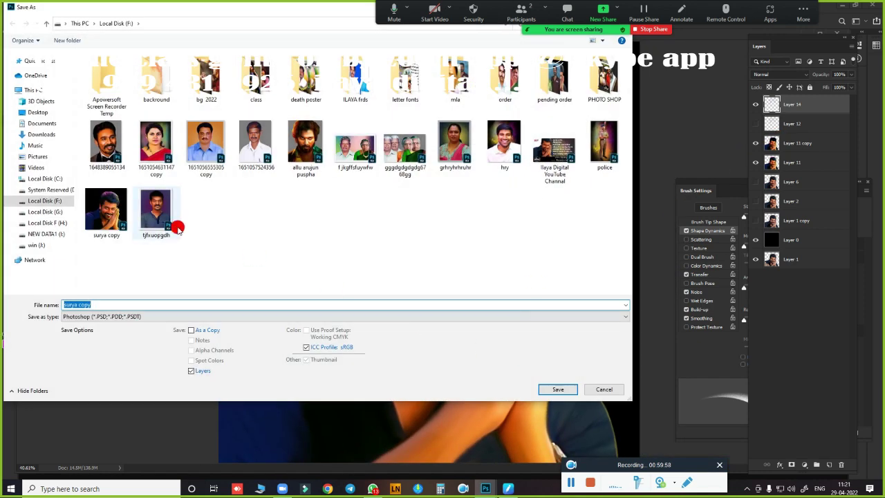
click(107, 218)
click(558, 389)
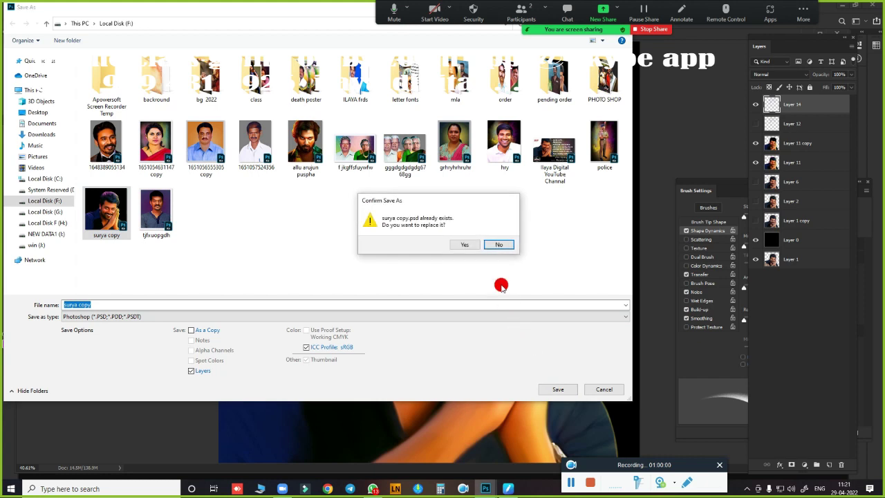
click(467, 245)
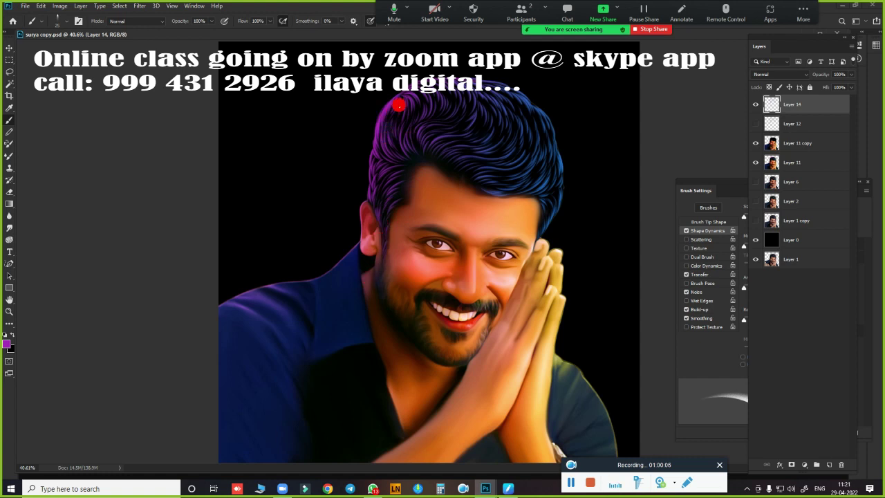
Step: Lasso-select the right side of the hair together with the hand
click(428, 205)
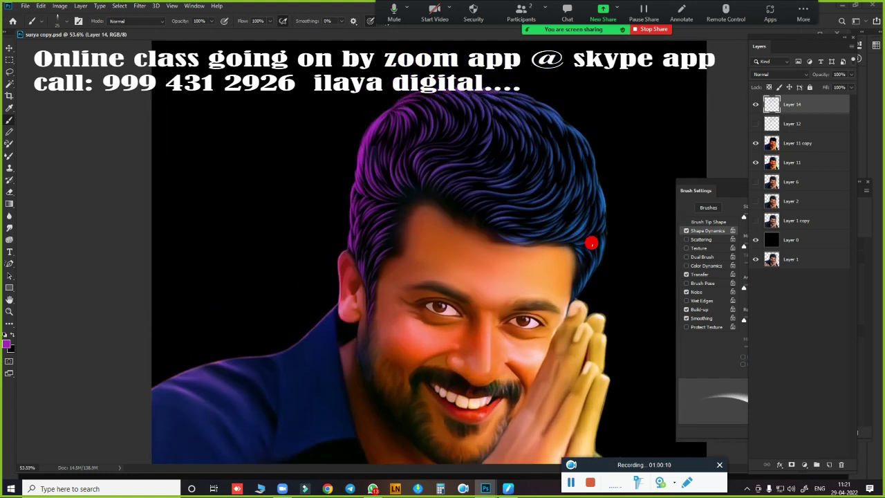
key(l)
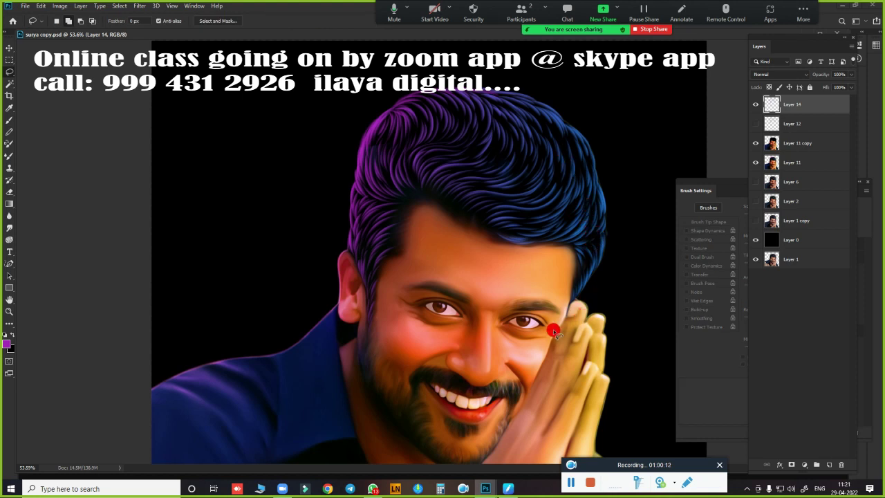
mouse_move(562, 293)
mouse_down()
mouse_move(571, 215)
mouse_move(563, 172)
mouse_move(535, 124)
mouse_move(491, 81)
mouse_move(622, 95)
mouse_move(677, 306)
mouse_move(588, 360)
mouse_move(573, 309)
mouse_up()
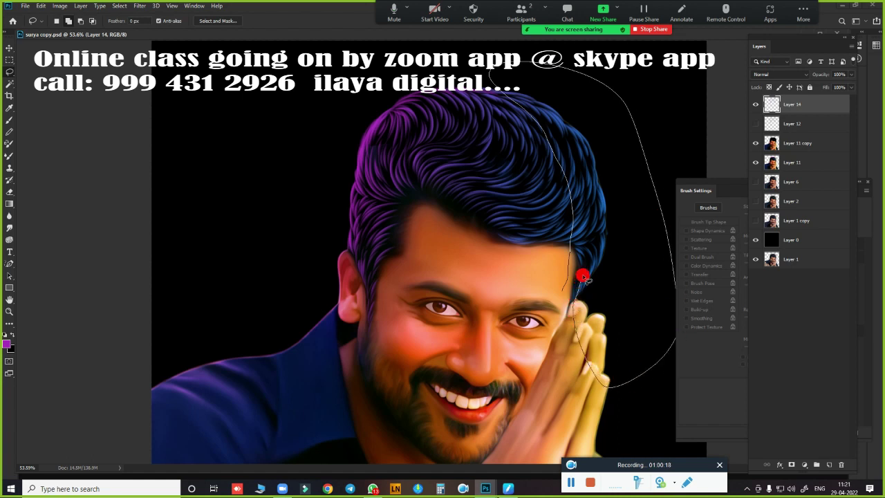
mouse_move(582, 278)
mouse_down()
mouse_move(578, 201)
mouse_move(564, 181)
mouse_up()
click(631, 205)
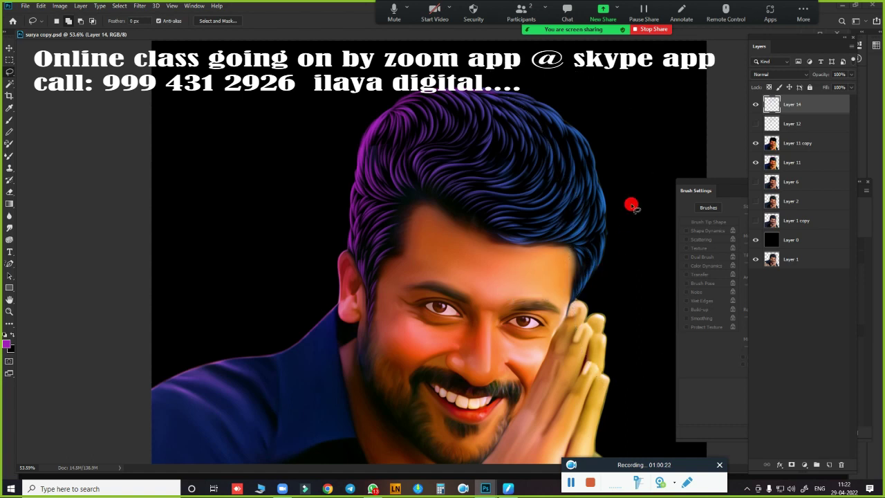
mouse_move(488, 69)
mouse_down()
mouse_move(575, 201)
mouse_move(583, 233)
mouse_up()
drag(580, 280, 508, 128)
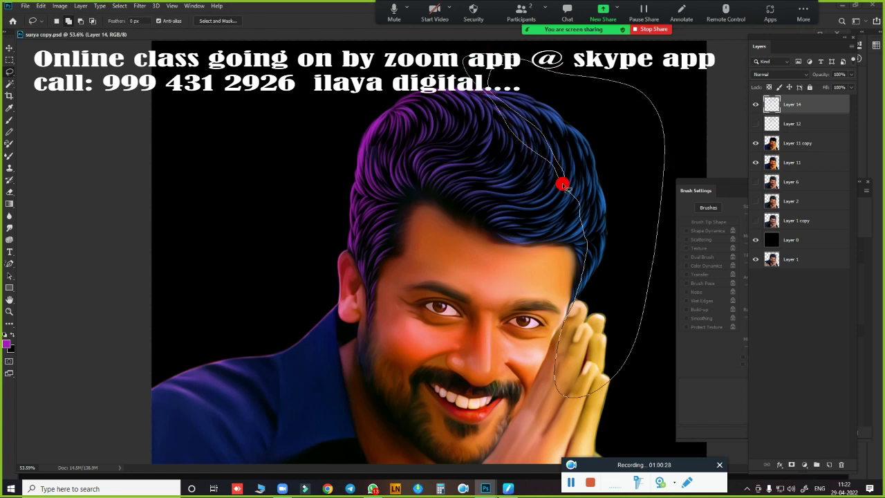
drag(562, 185, 561, 198)
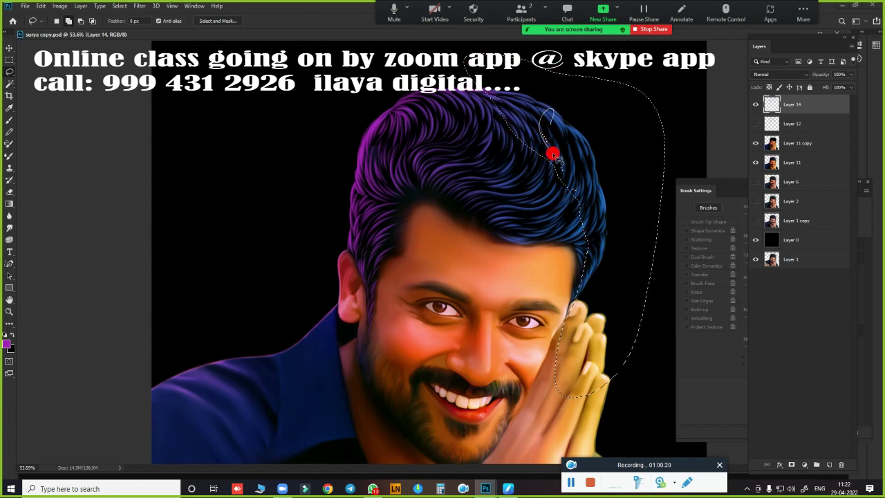
drag(571, 131, 572, 138)
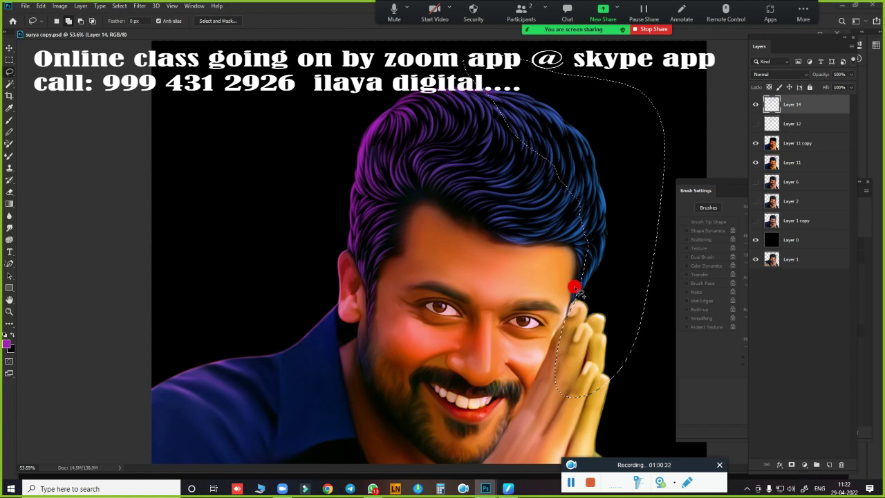
Step: Feather the selection by 75 px and shift its Hue to -167, then deselect
key(shift+F6)
text(75)
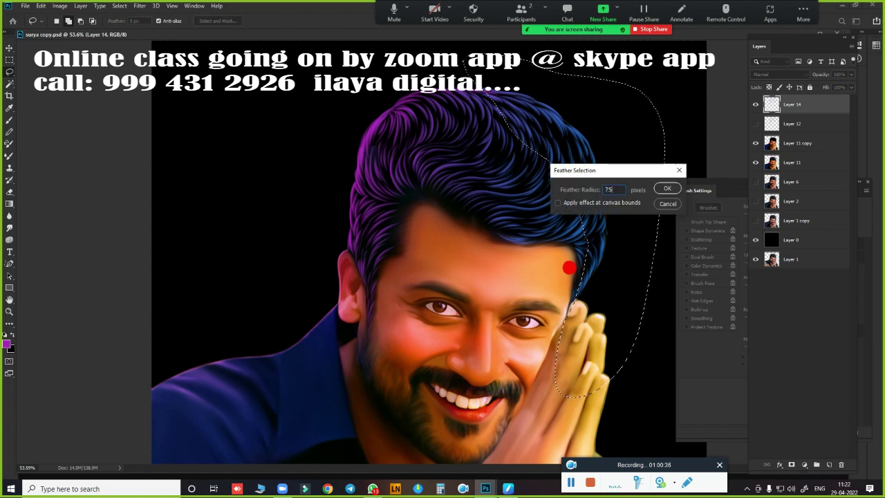
key(Return)
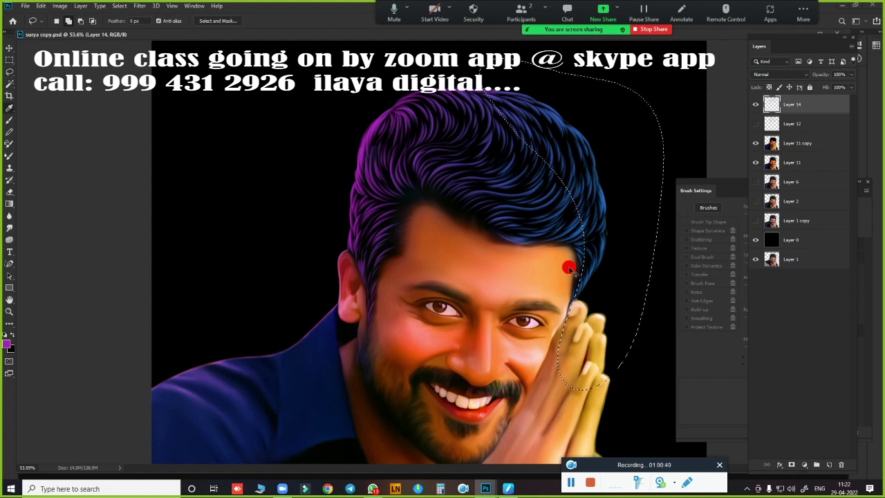
key(ctrl+u)
drag(710, 82, 768, 74)
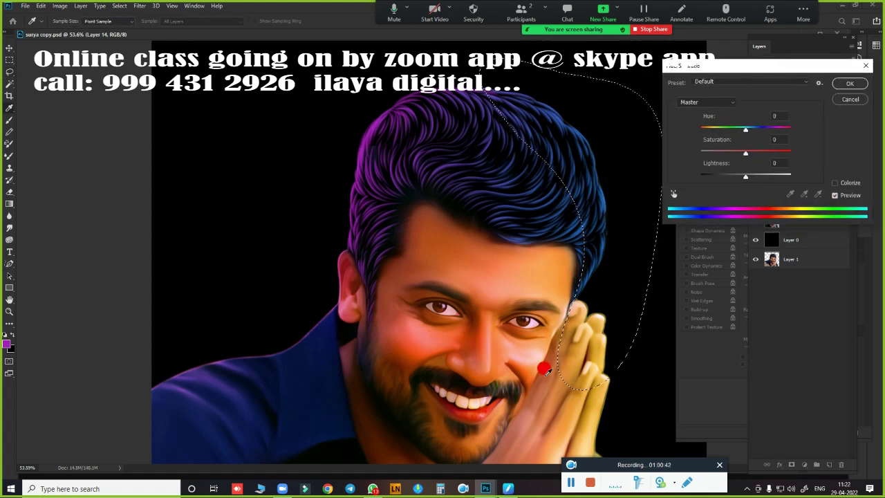
drag(745, 130, 703, 131)
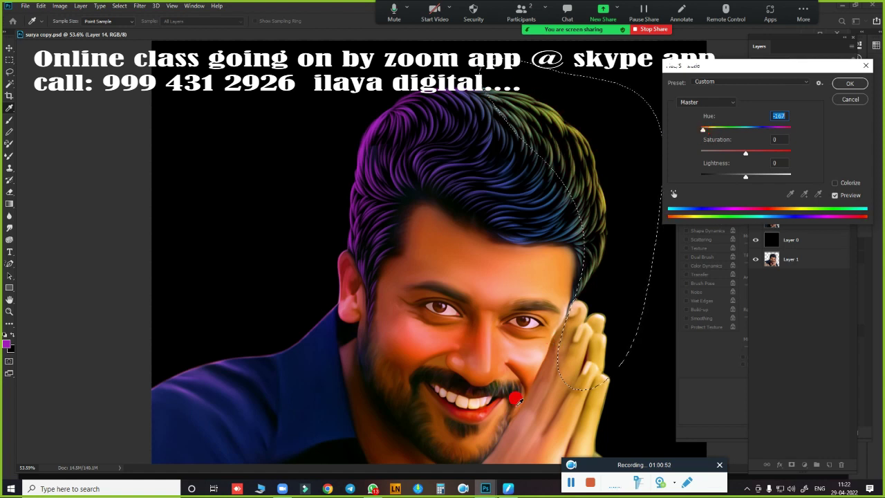
click(849, 83)
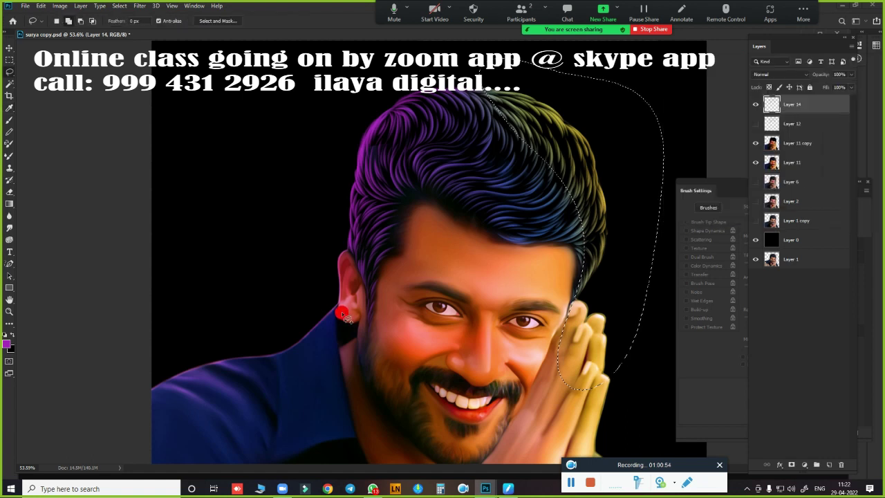
key(ctrl+d)
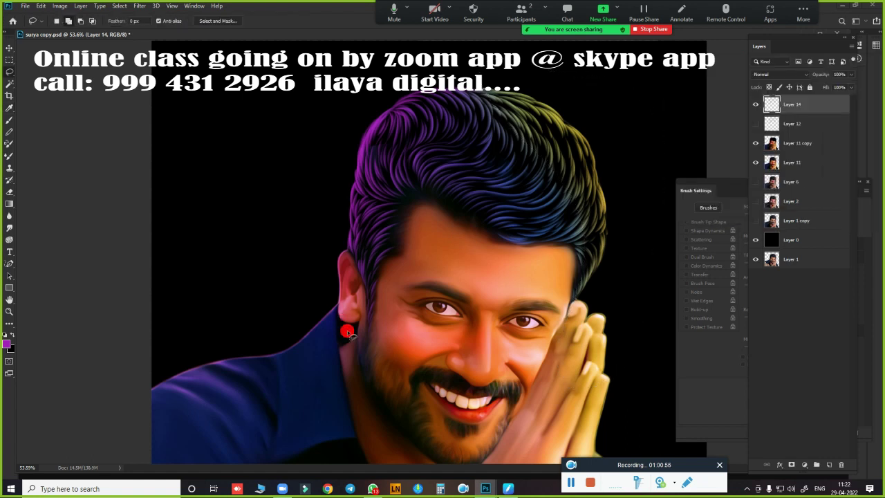
Step: Copy the selected right side of the hair onto a new layer
scroll(490, 262, down, 5)
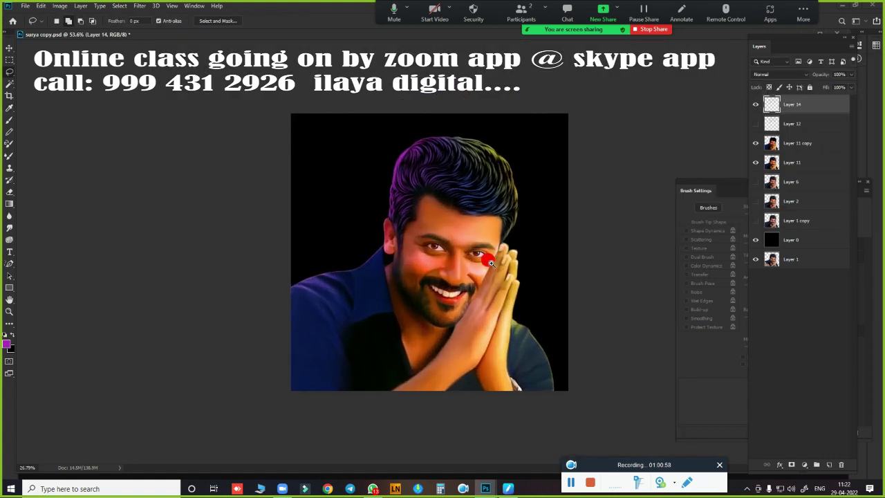
scroll(431, 235, up, 5)
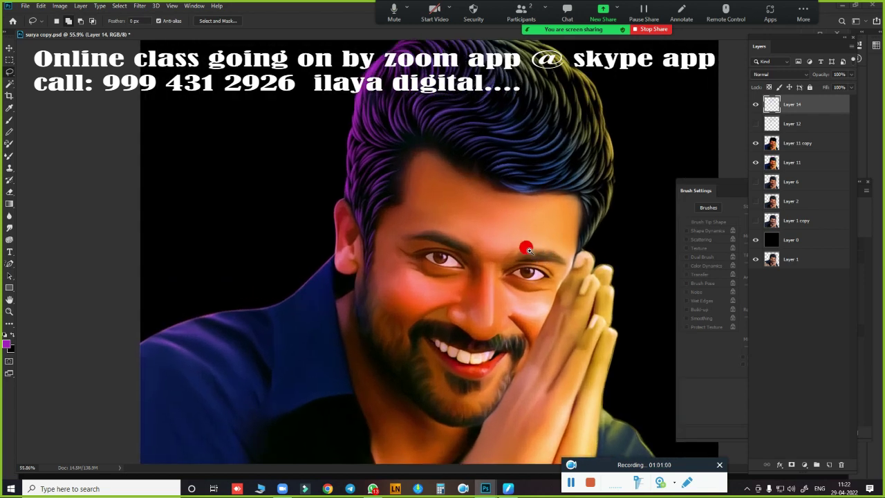
scroll(508, 220, down, 2)
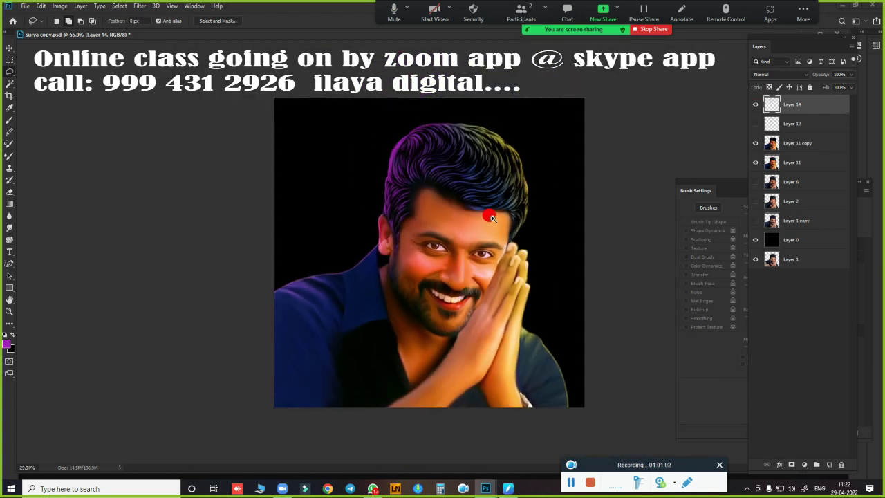
scroll(526, 225, down, 1)
drag(524, 243, 526, 240)
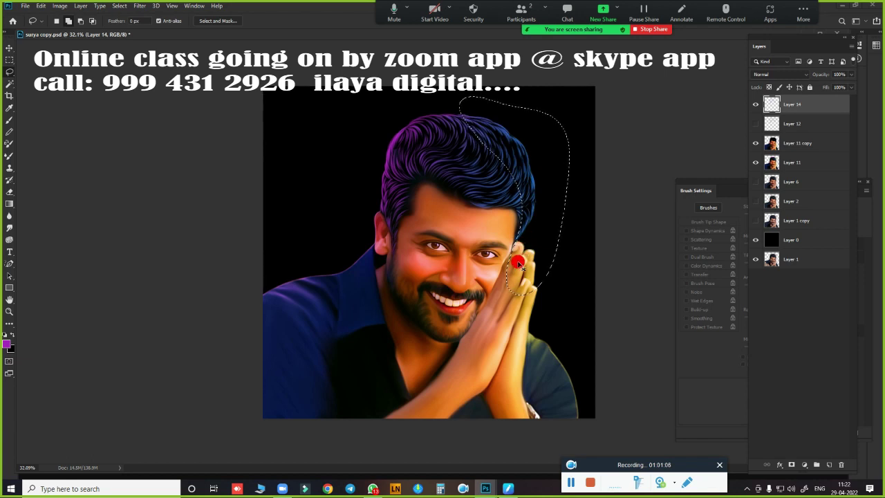
key(ctrl+j)
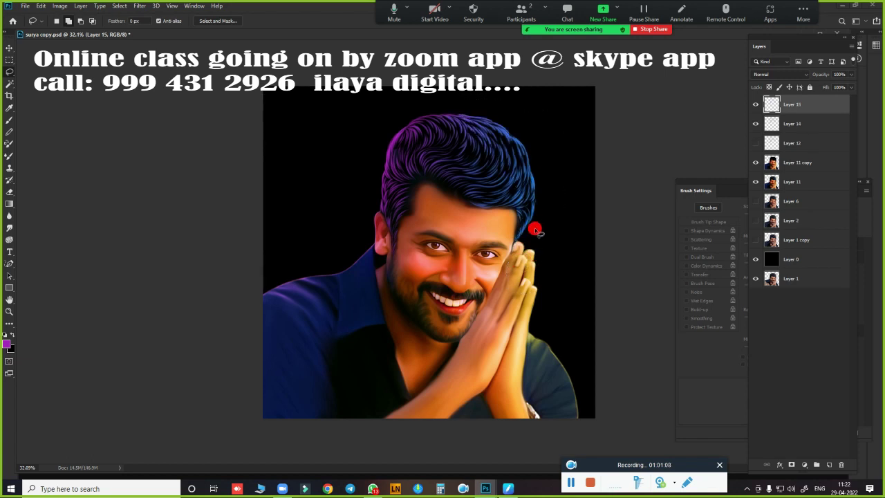
key(ctrl+u)
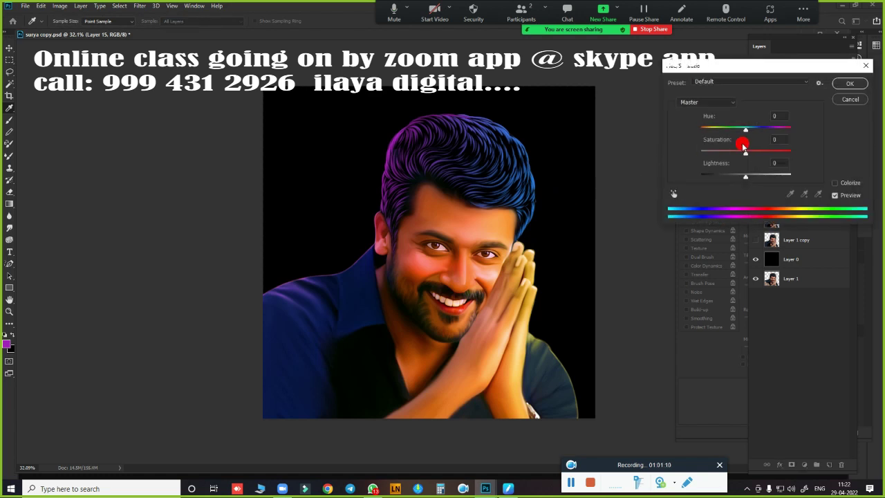
click(849, 99)
Step: Nudge the Yellow–Blue Color Balance slider slightly and apply it
key(ctrl+b)
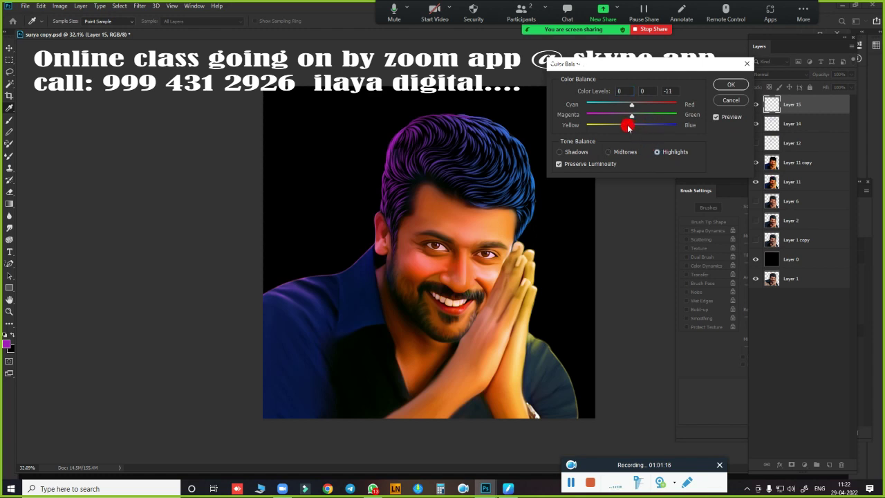
drag(602, 131, 604, 130)
click(730, 86)
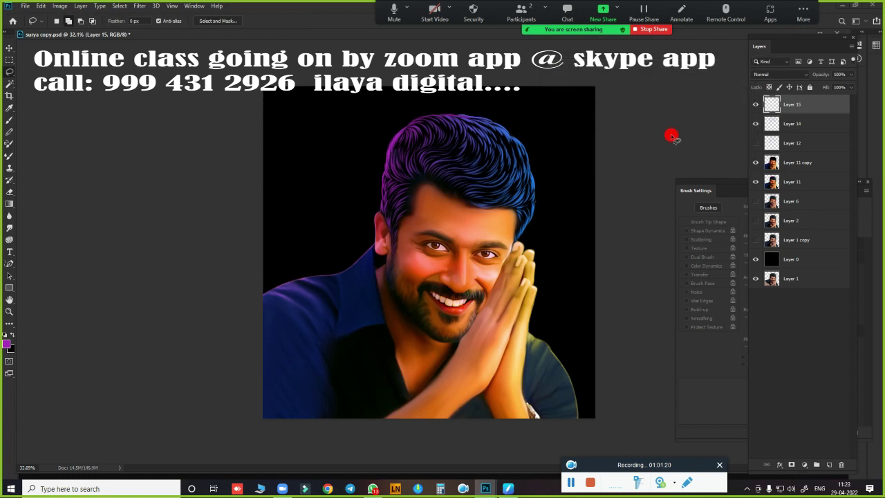
key(ctrl+b)
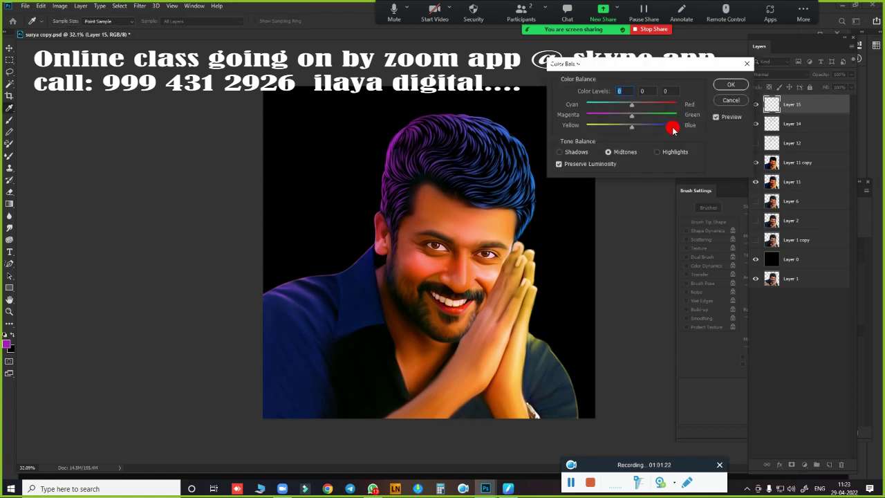
click(728, 101)
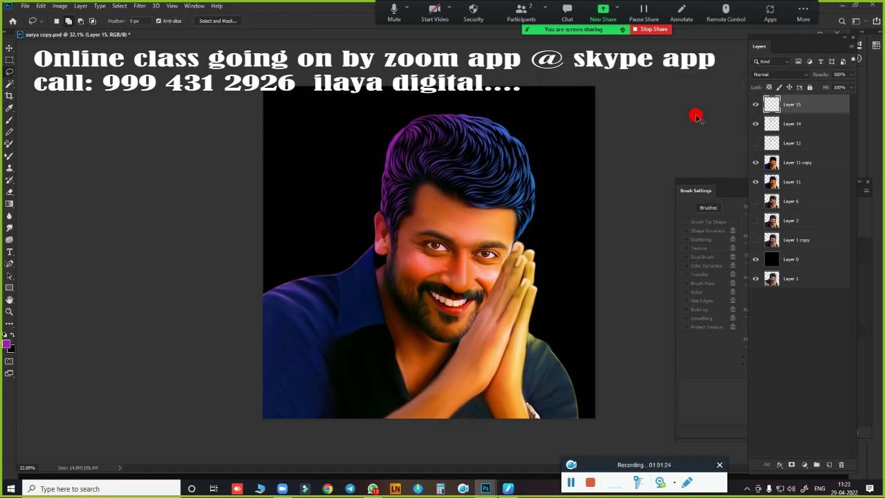
Step: Shift the new hair layer's Hue toward green with Hue/Saturation
key(ctrl+u)
mouse_move(736, 127)
mouse_down()
mouse_move(700, 135)
mouse_move(733, 131)
mouse_move(707, 135)
mouse_move(764, 153)
mouse_up()
click(848, 86)
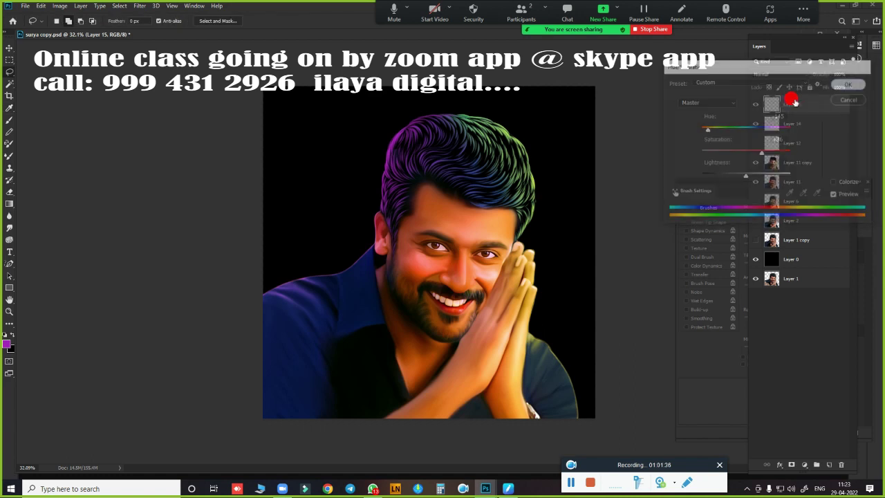
scroll(587, 210, up, 3)
Step: Erase Layer 15's green tint from the hair's centre, leaving green along the right edge
scroll(591, 208, up, 2)
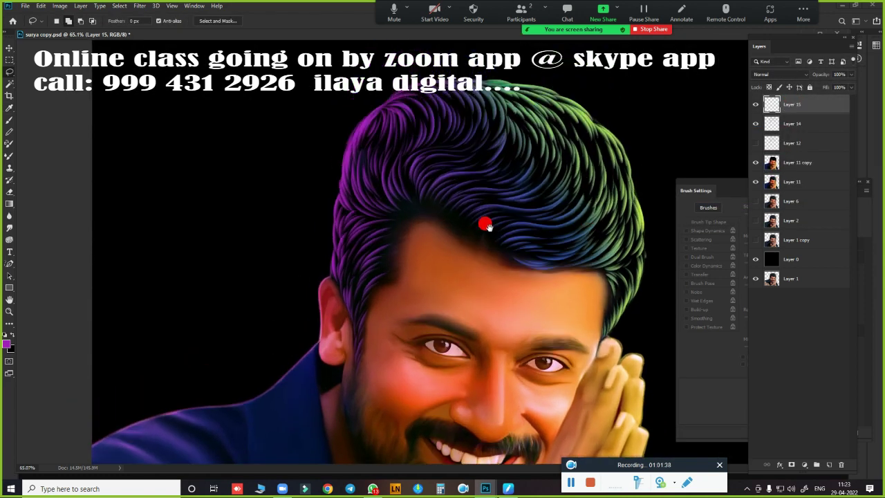
key(e)
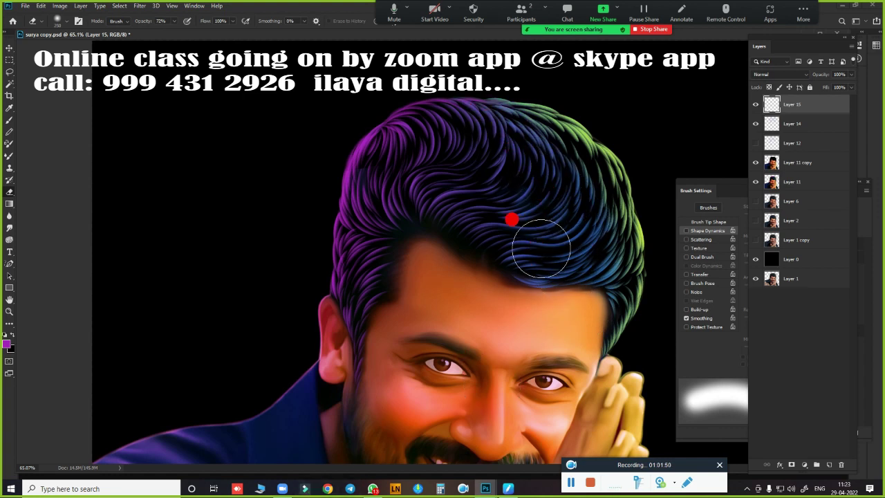
scroll(511, 221, down, 3)
scroll(533, 254, up, 3)
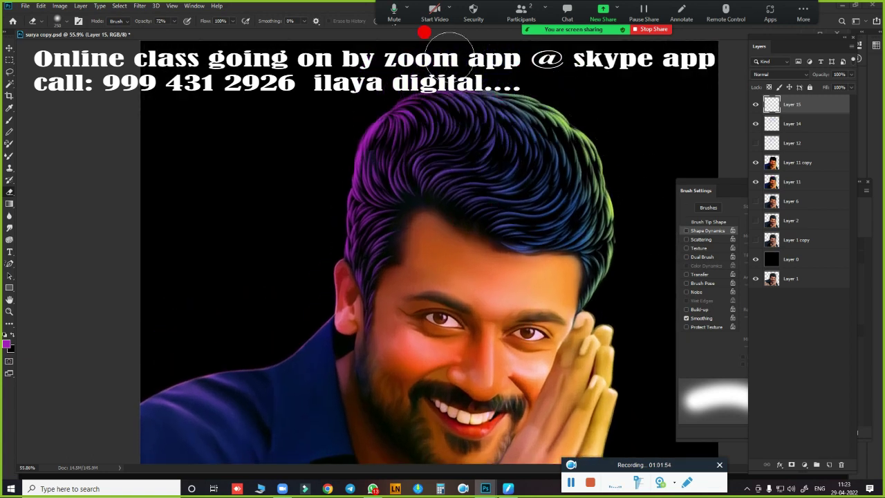
Step: Copy a 75-pixel-feathered lasso area around the head from Layer 14 onto a new layer
click(800, 126)
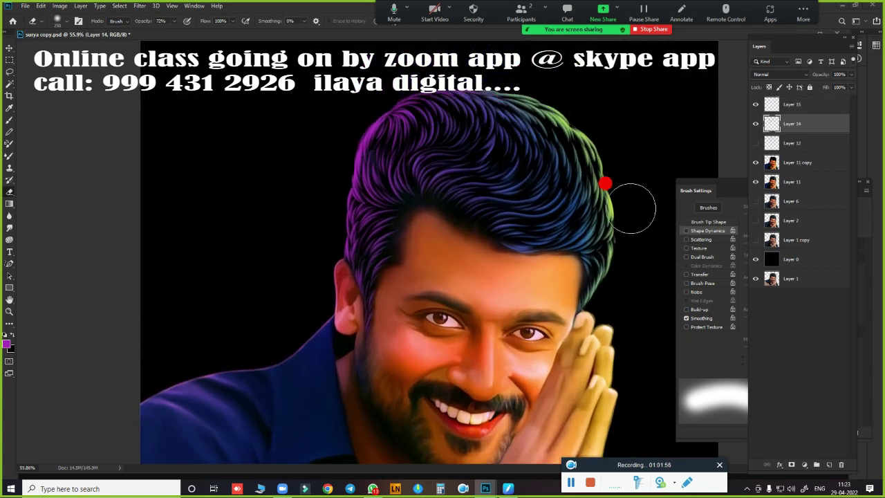
key(l)
drag(563, 86, 365, 296)
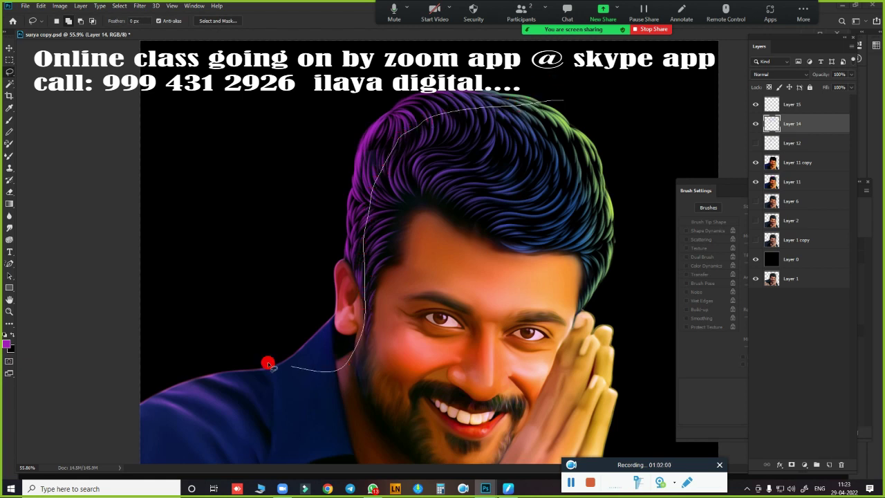
drag(364, 296, 660, 107)
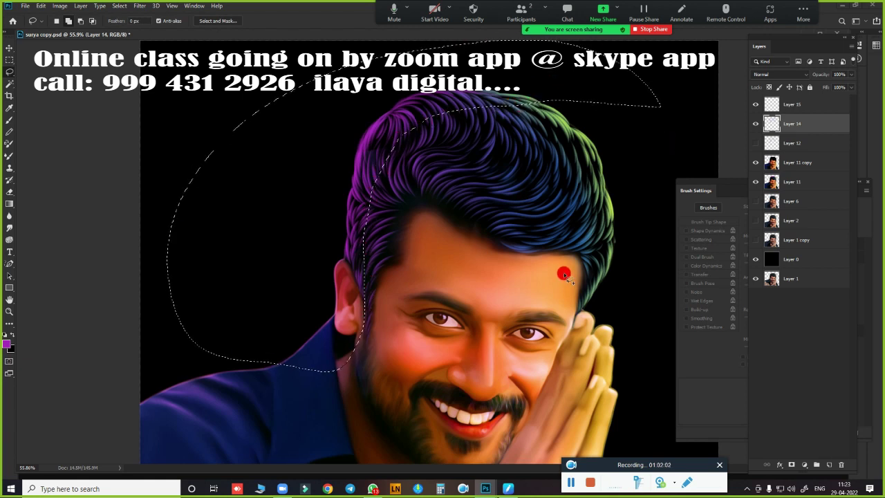
key(shift+F6)
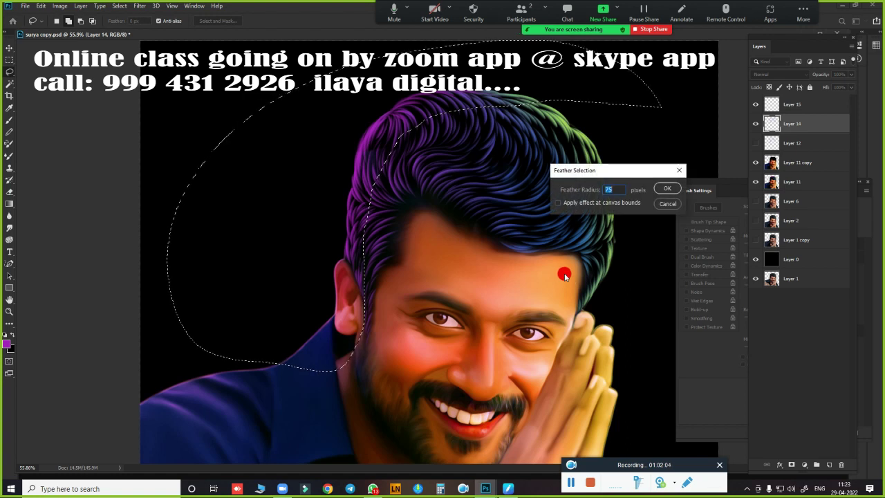
key(Return)
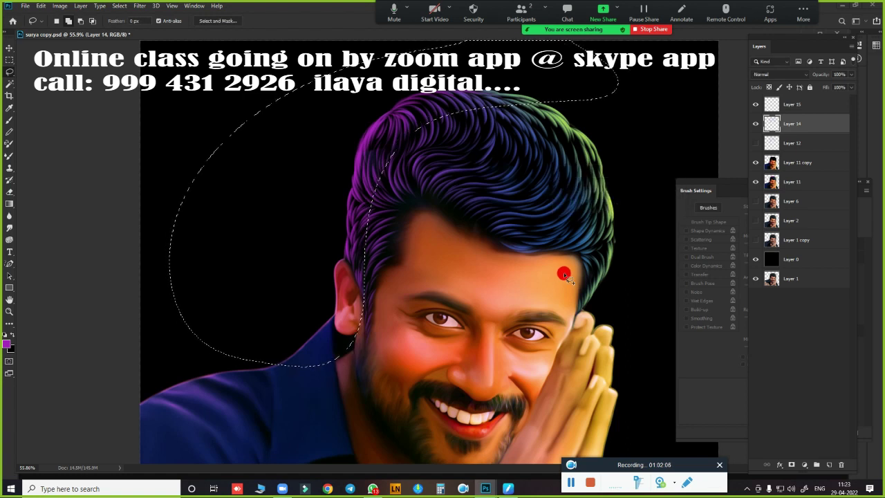
key(ctrl+shift+alt+n)
key(ctrl+d)
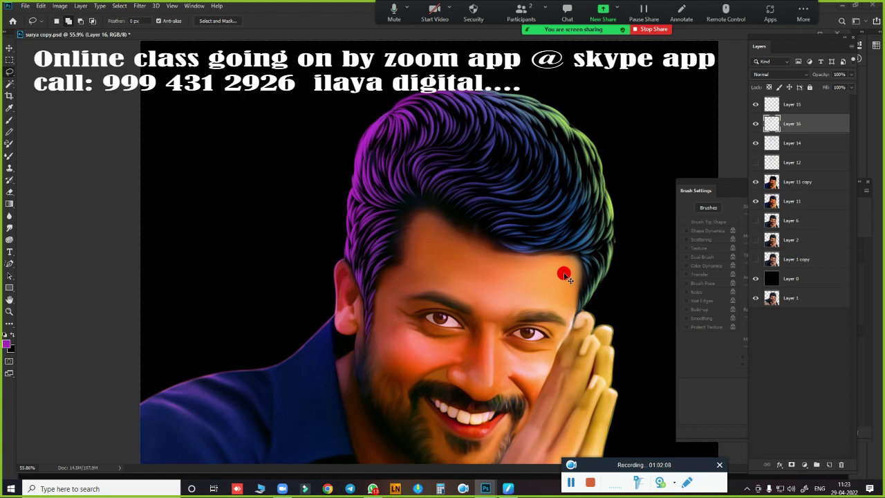
Step: Preview hue shifts on the head copy, then close Hue/Saturation without keeping them
key(ctrl+u)
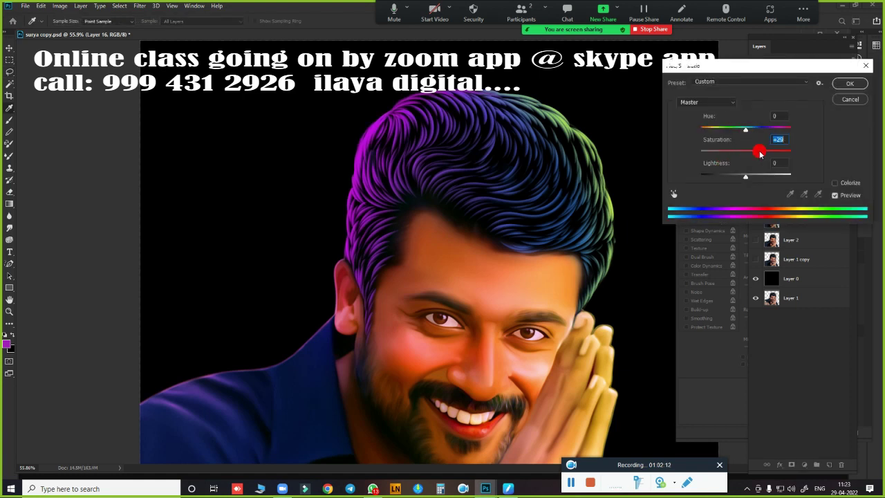
drag(744, 130, 693, 141)
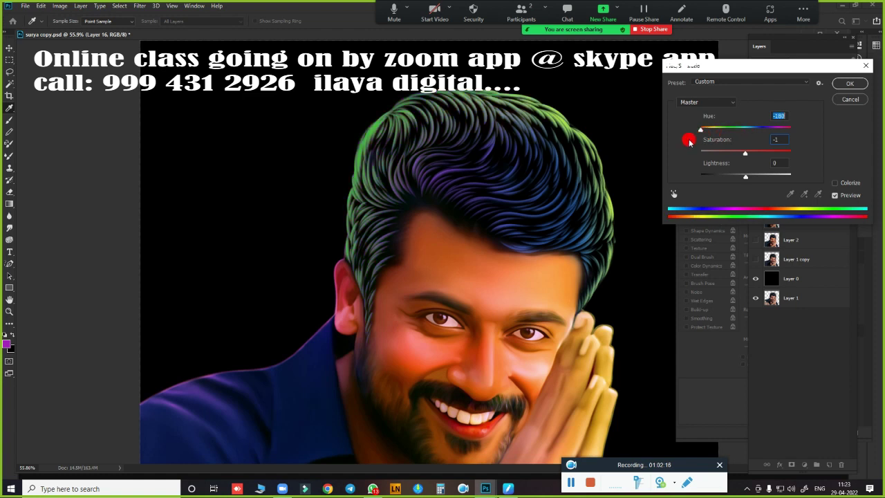
mouse_move(689, 141)
mouse_down()
mouse_move(759, 130)
mouse_move(744, 135)
mouse_up()
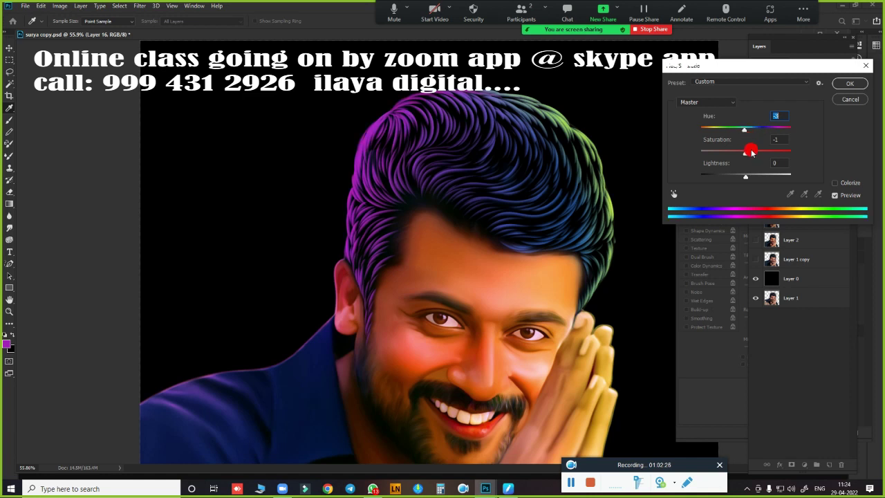
click(843, 99)
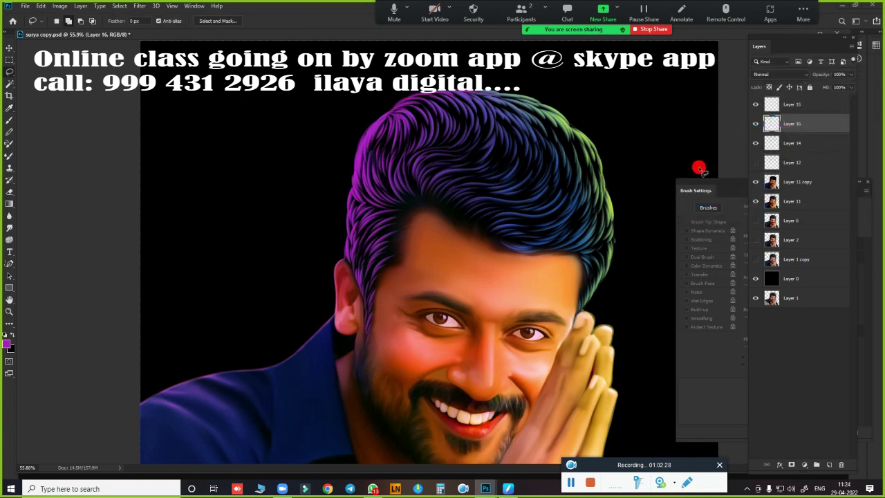
Step: Select the upper-left hair tips with a 4-pixel feather and shift their hue
drag(337, 163, 375, 135)
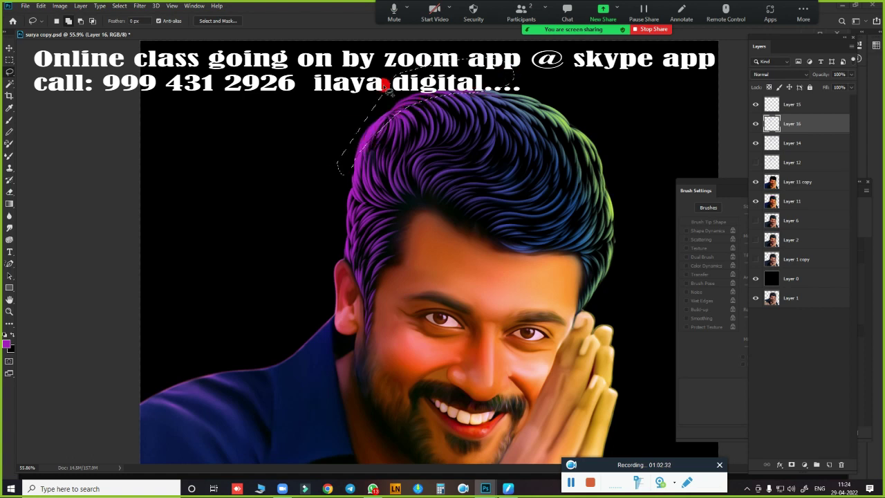
key(ctrl+u)
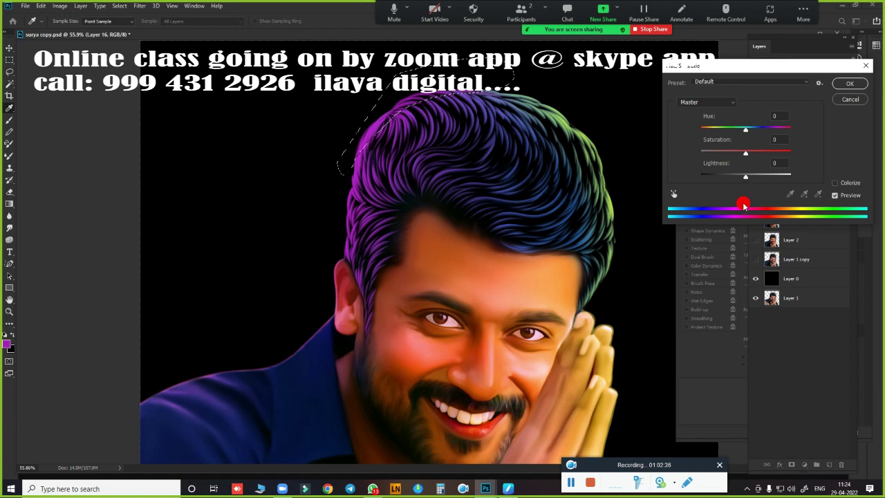
click(847, 100)
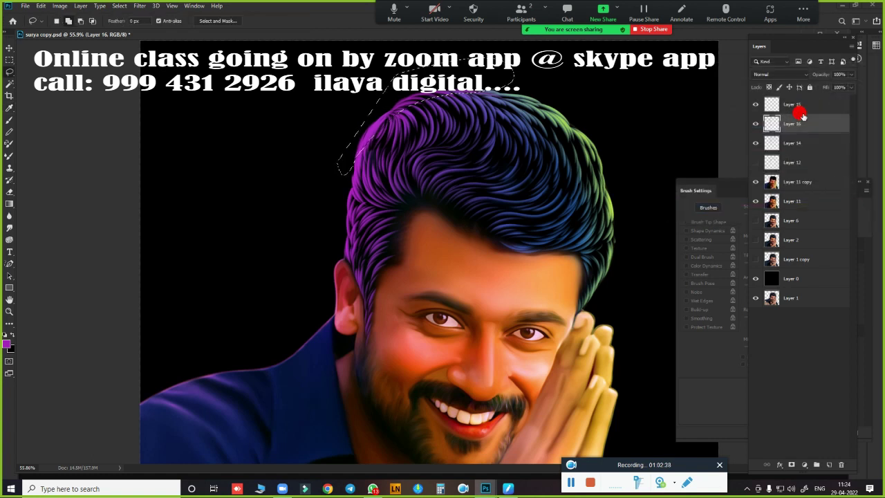
key(shift+F6)
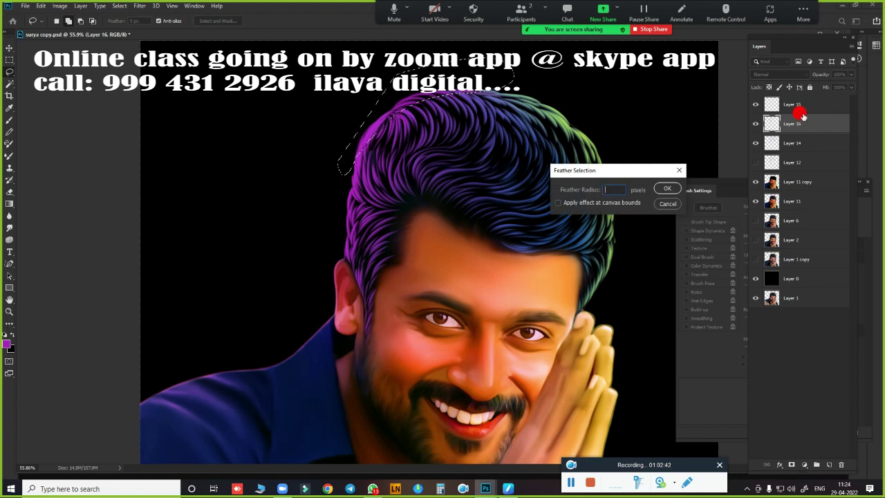
text(40)
key(Return)
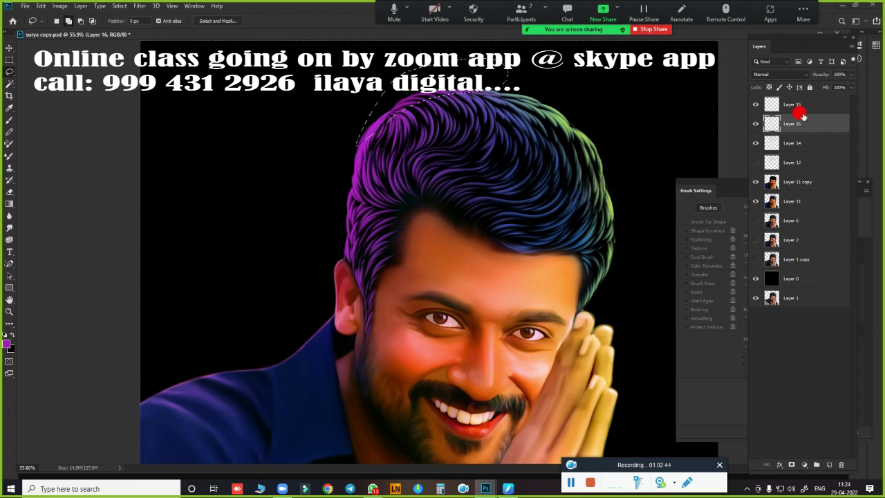
key(ctrl+u)
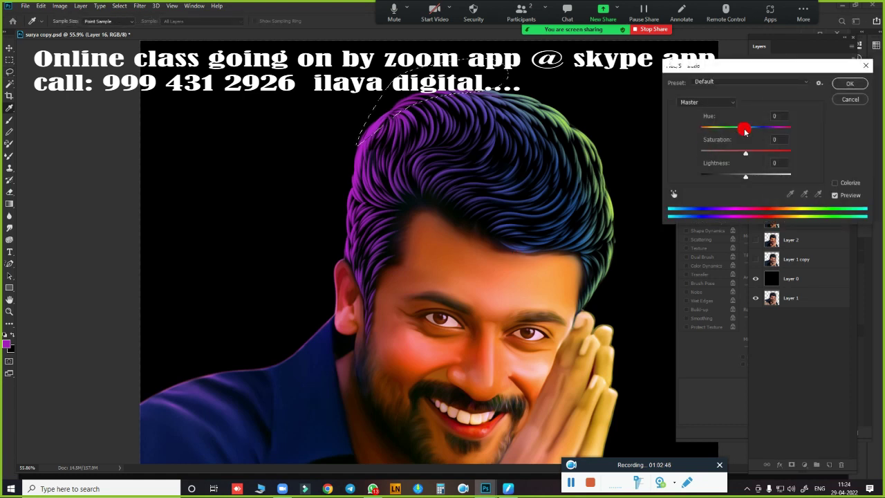
mouse_move(744, 130)
mouse_down()
mouse_move(693, 141)
mouse_move(767, 136)
mouse_up()
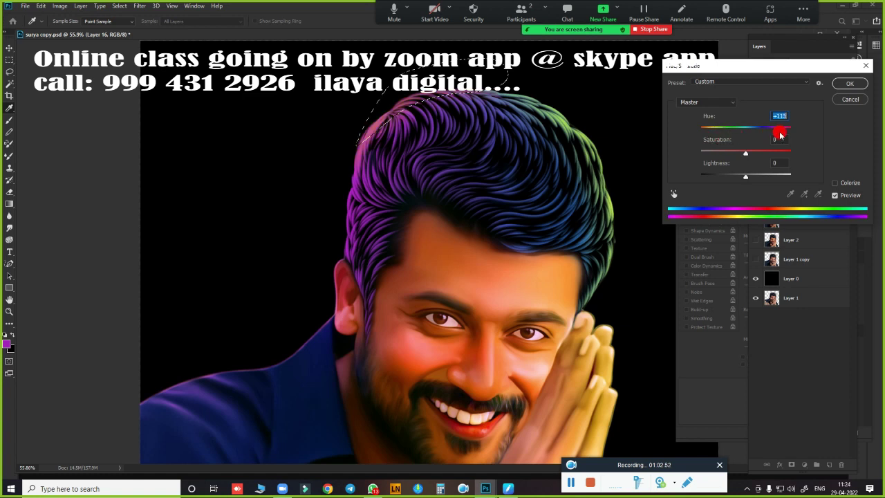
click(850, 83)
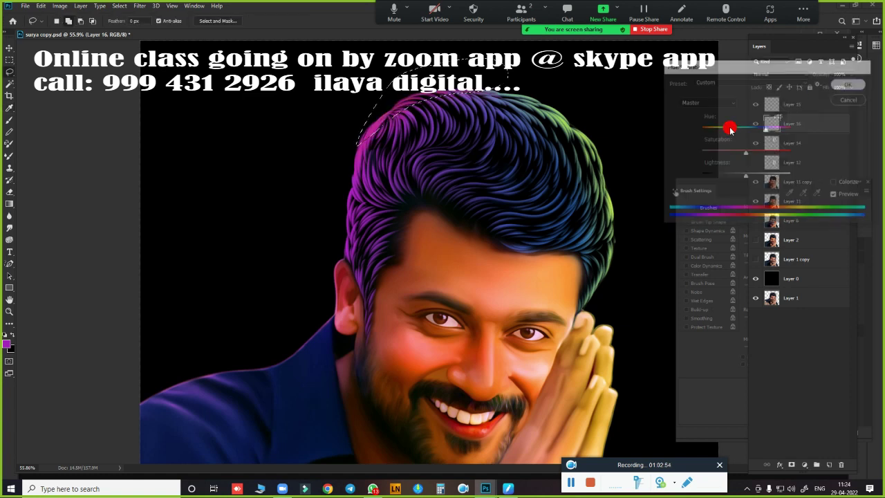
scroll(560, 252, down, 3)
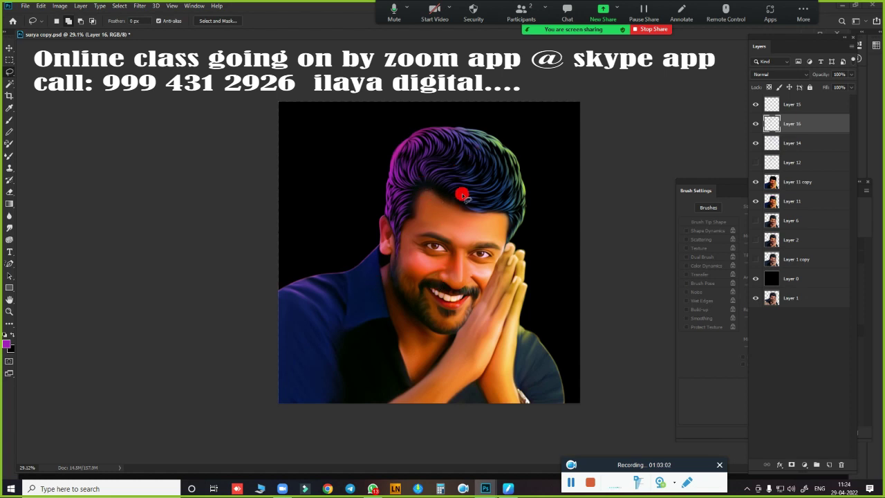
Step: Select Layer 15 and Layer 14 and merge them with Ctrl+E
shift+click(806, 105)
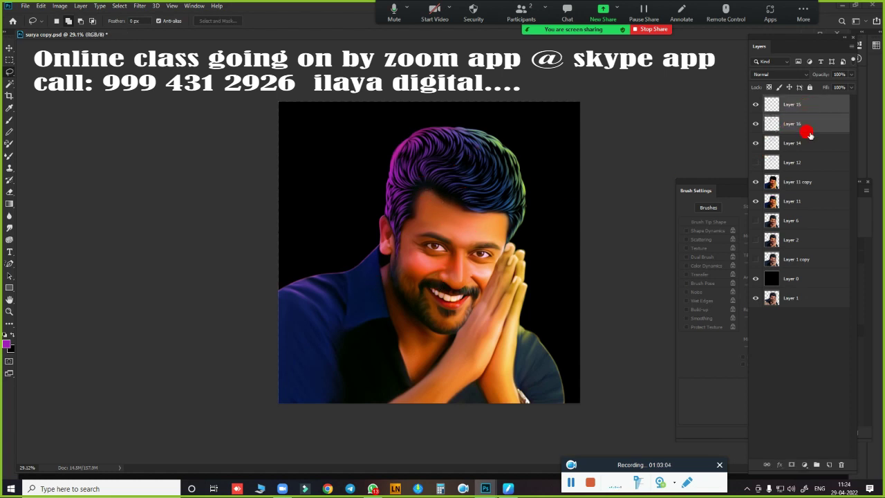
shift+click(801, 142)
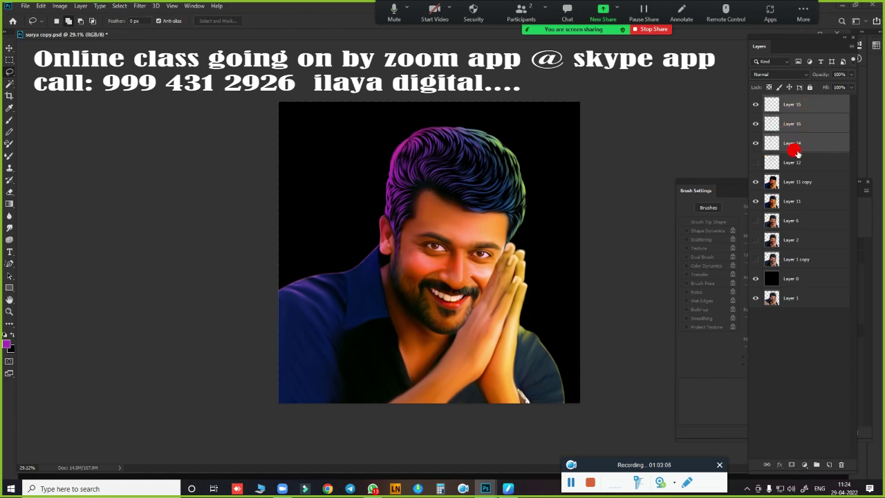
key(ctrl+e)
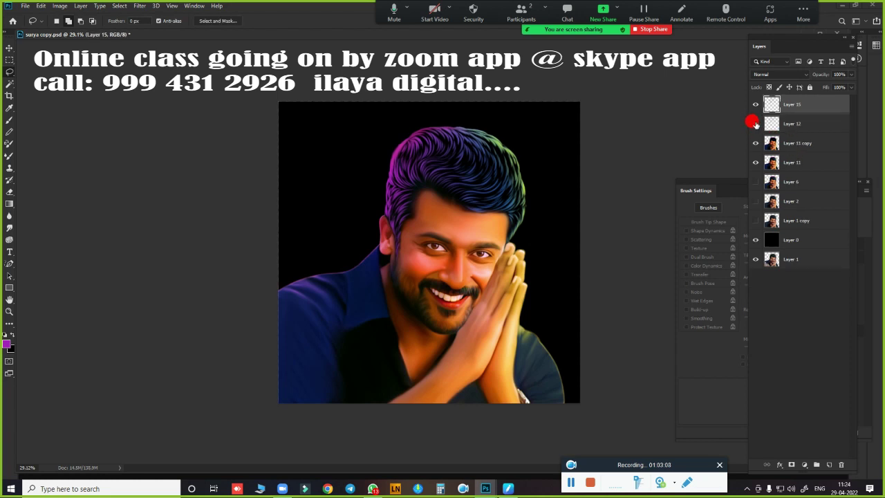
Step: Toggle Layer 15's visibility to compare the hair colouring, leaving it visible and fill unchanged
click(755, 123)
click(754, 103)
click(753, 103)
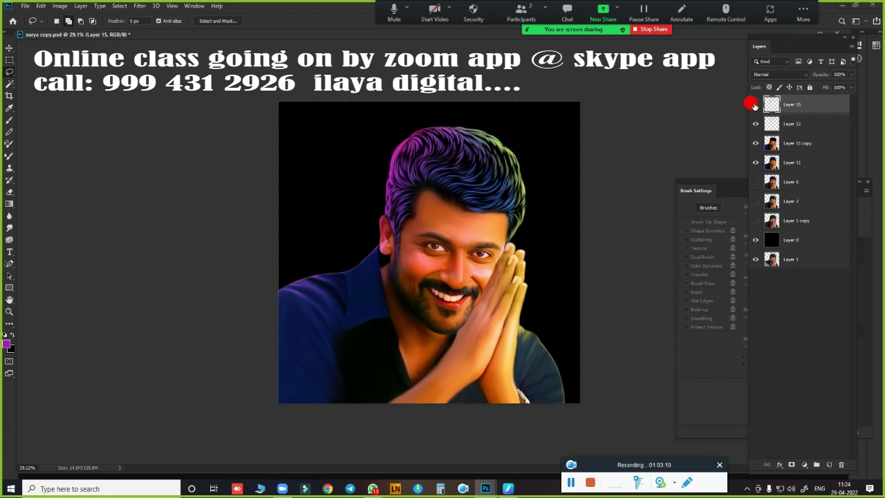
click(754, 104)
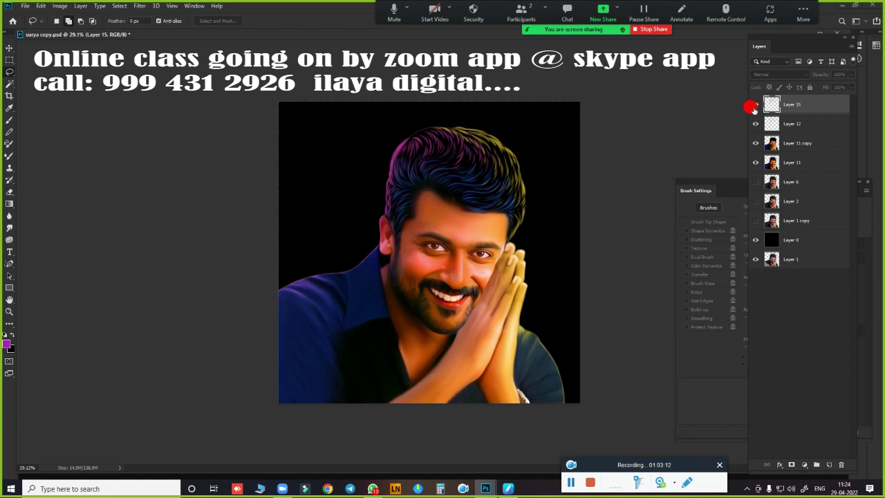
click(754, 105)
click(754, 105)
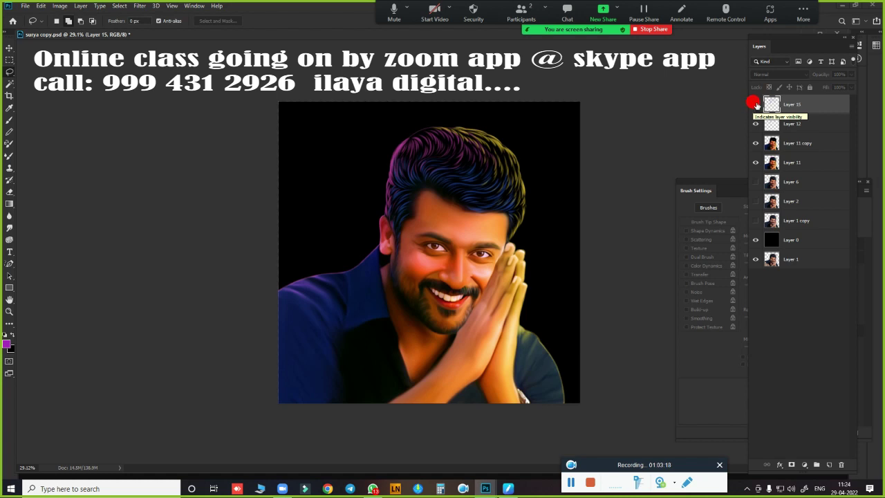
click(755, 105)
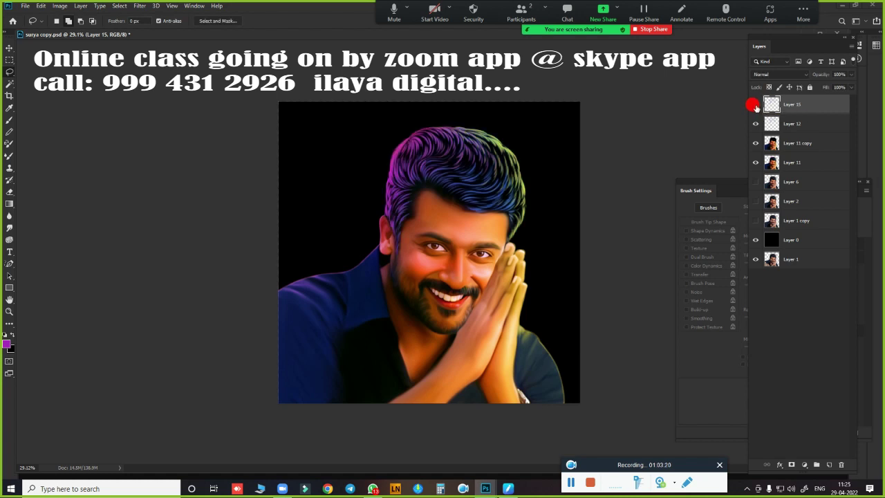
click(755, 105)
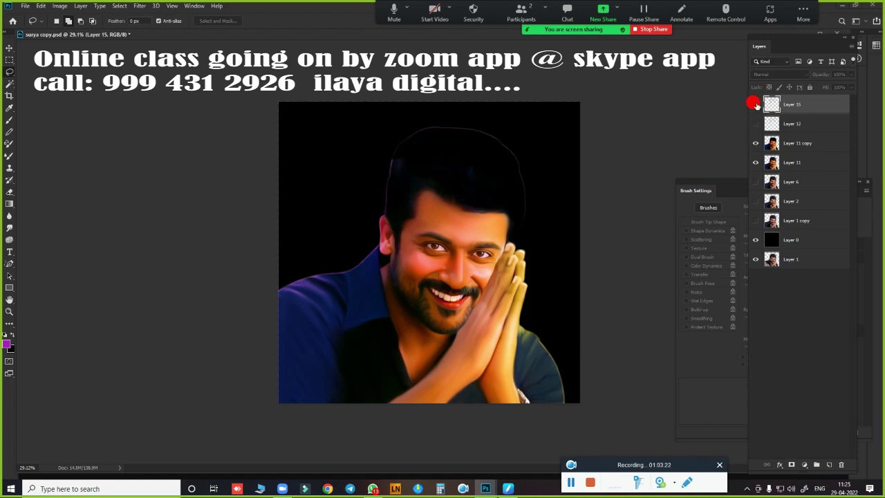
click(755, 104)
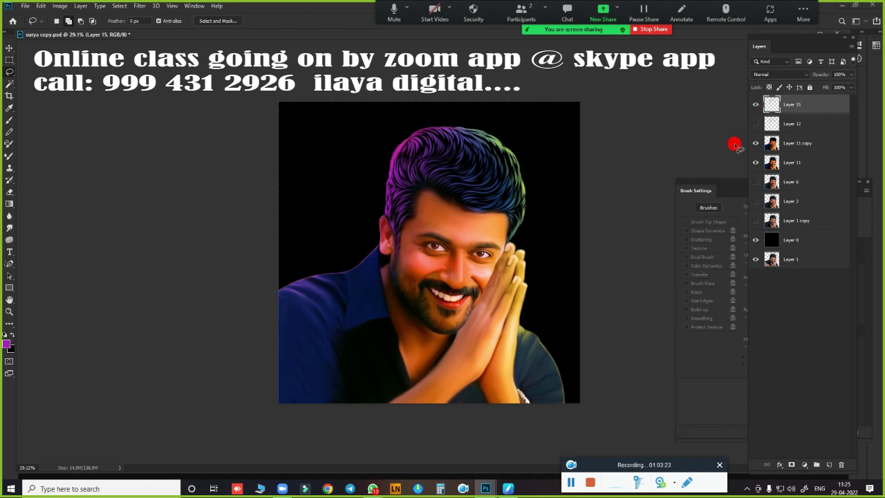
click(851, 88)
click(836, 110)
Step: Shift the coloured hair layer's hue to -3 in Hue/Saturation
key(ctrl+u)
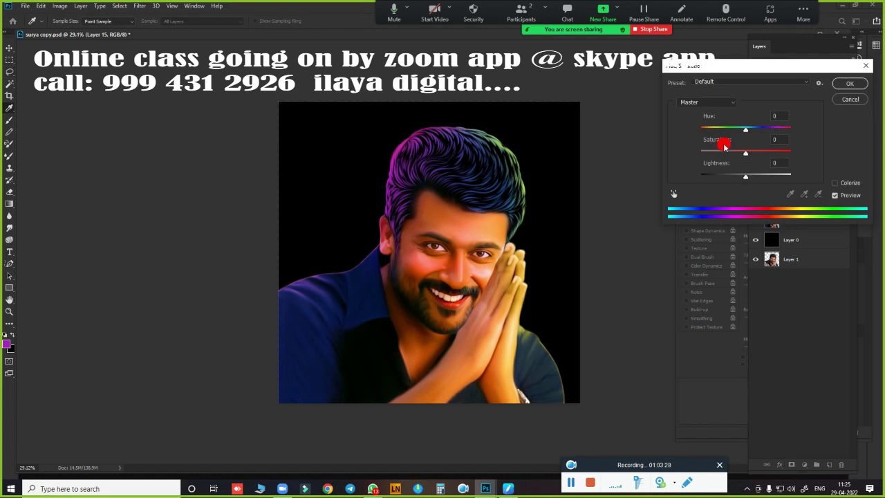
mouse_move(746, 133)
mouse_down()
mouse_move(707, 138)
mouse_move(778, 135)
mouse_move(760, 137)
mouse_up()
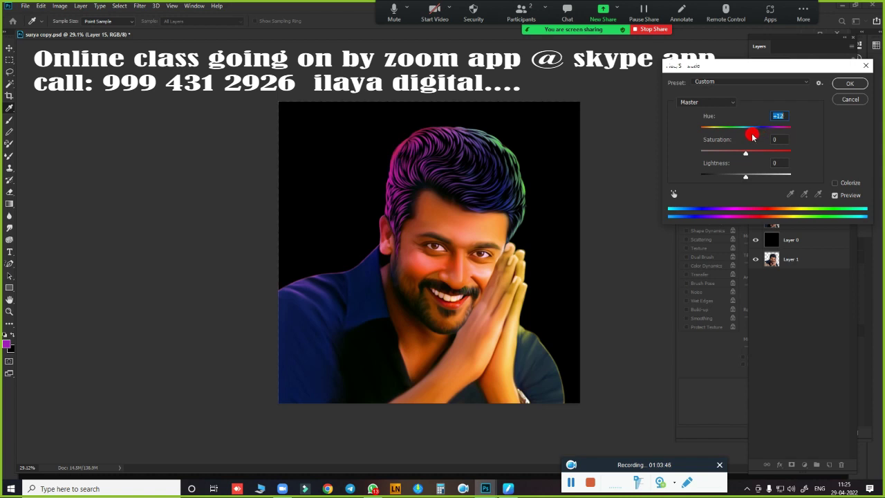
drag(753, 137, 743, 139)
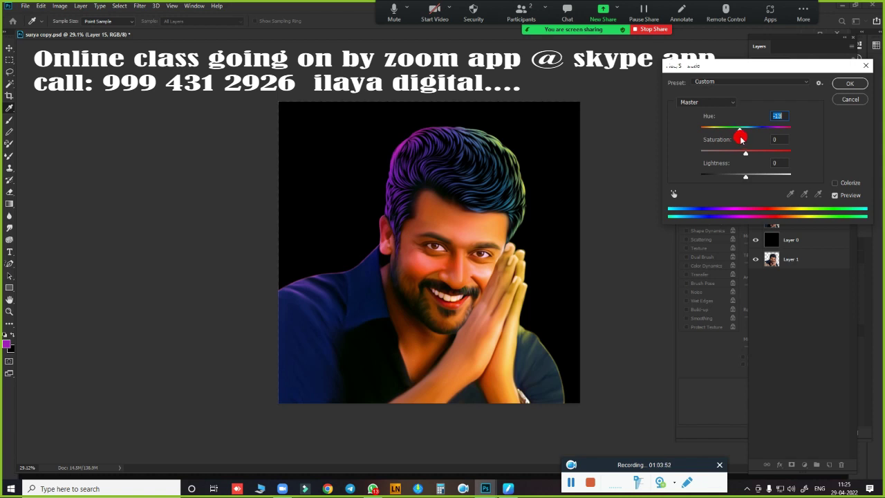
drag(740, 138, 745, 138)
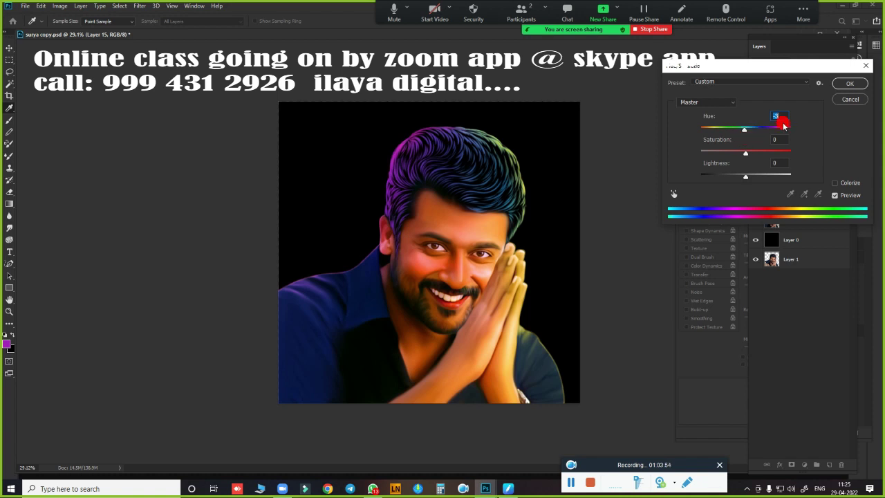
click(844, 95)
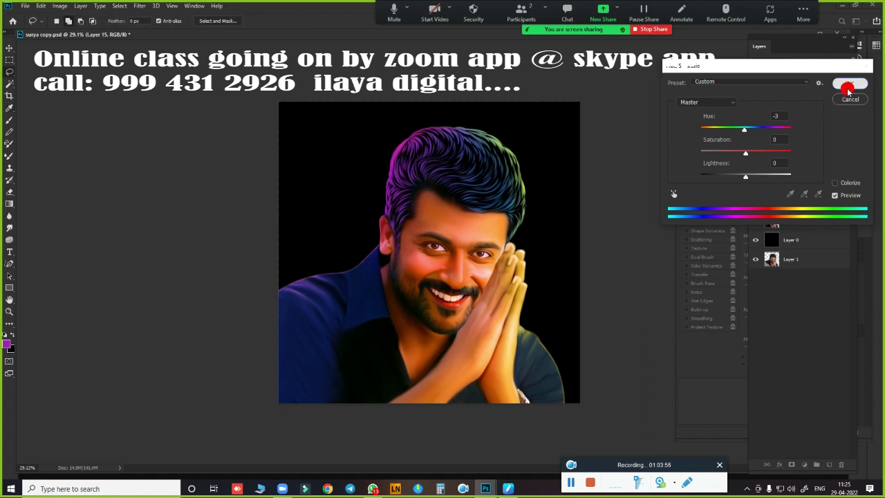
click(850, 83)
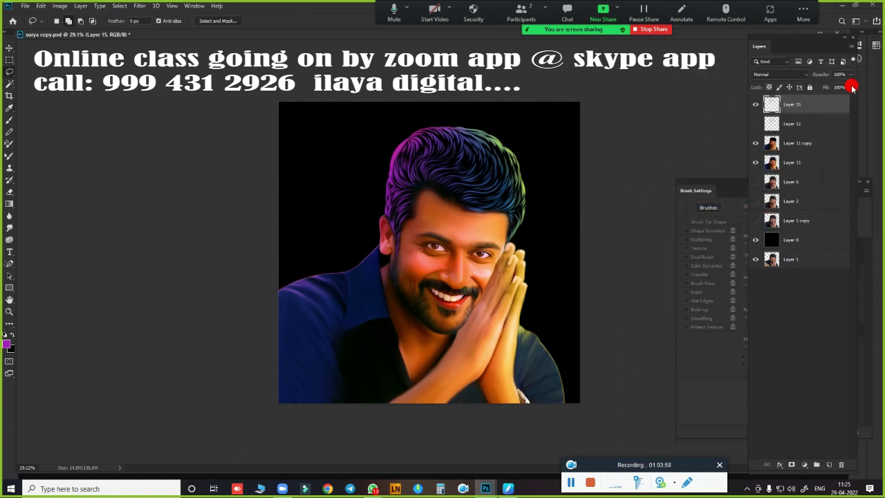
Step: Lower Layer 15's opacity to 76% and settle its fill at 85%
drag(841, 88, 839, 88)
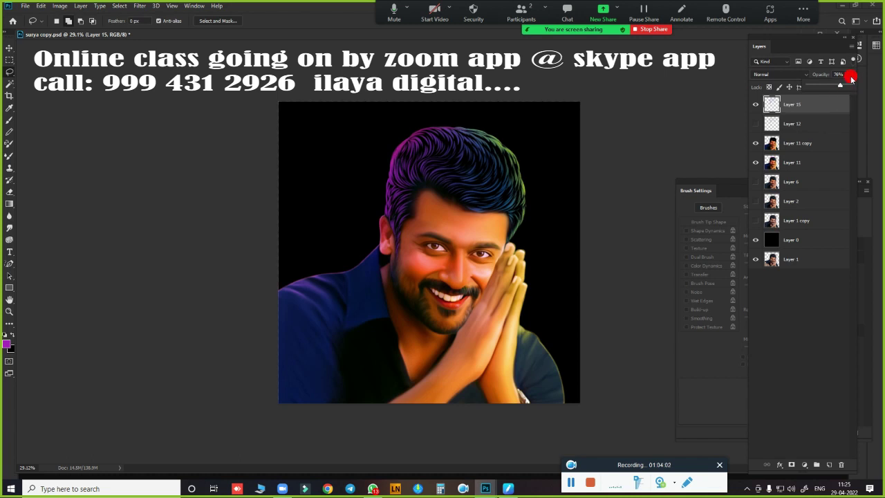
click(851, 87)
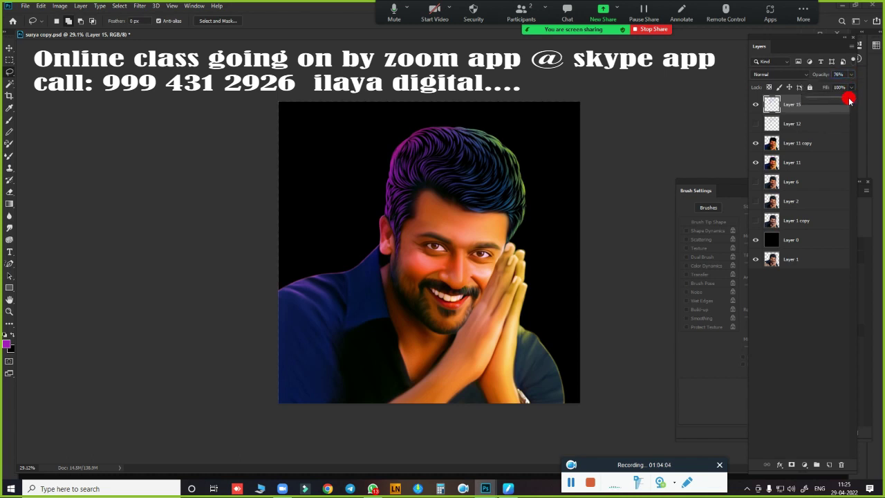
drag(849, 100, 844, 101)
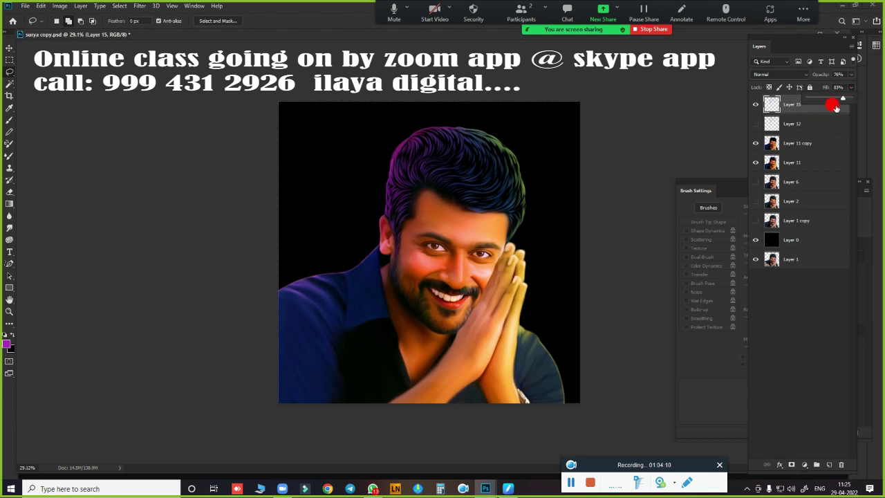
drag(845, 99, 860, 97)
Step: Add new Layer 16 and set the brush colour to pale lilac #f0dff4
click(827, 464)
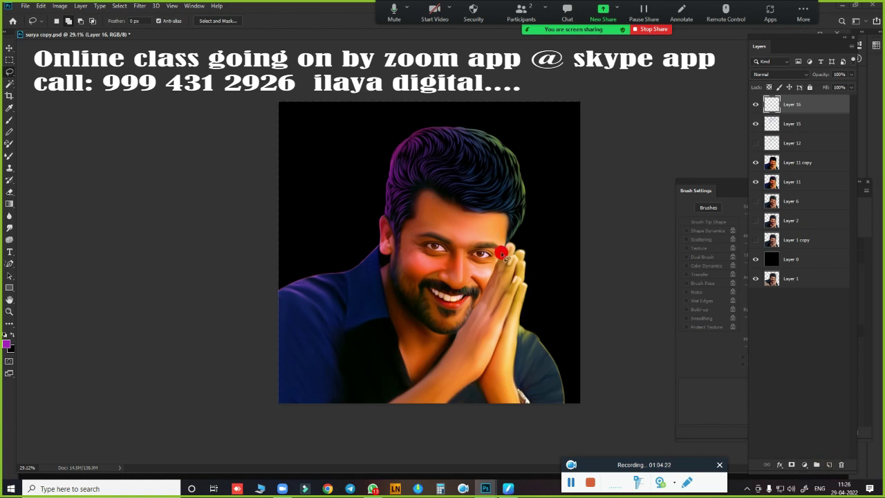
key(b)
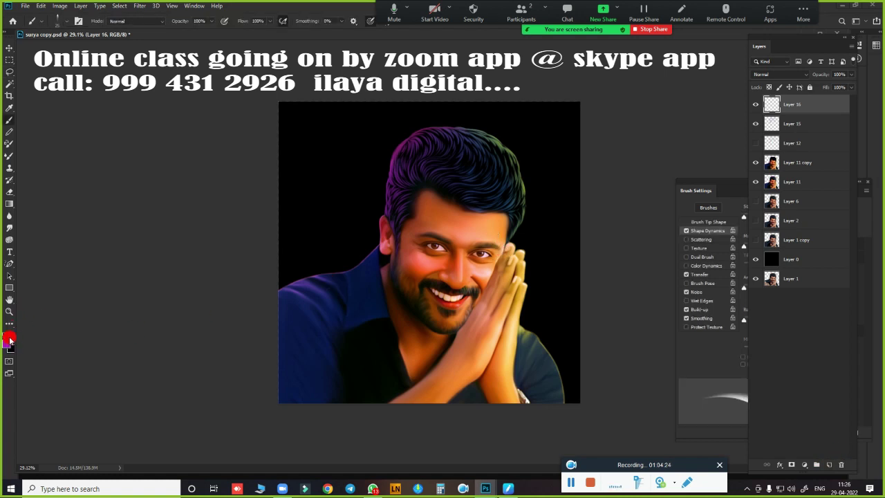
click(8, 343)
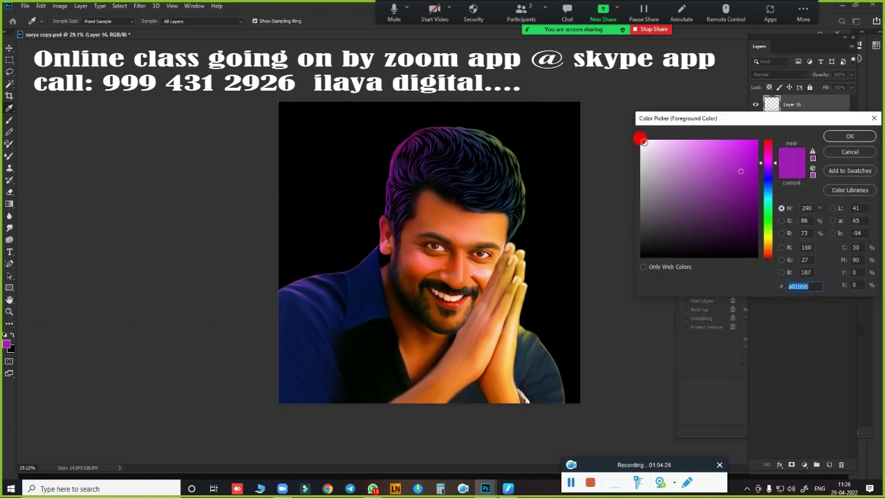
click(647, 142)
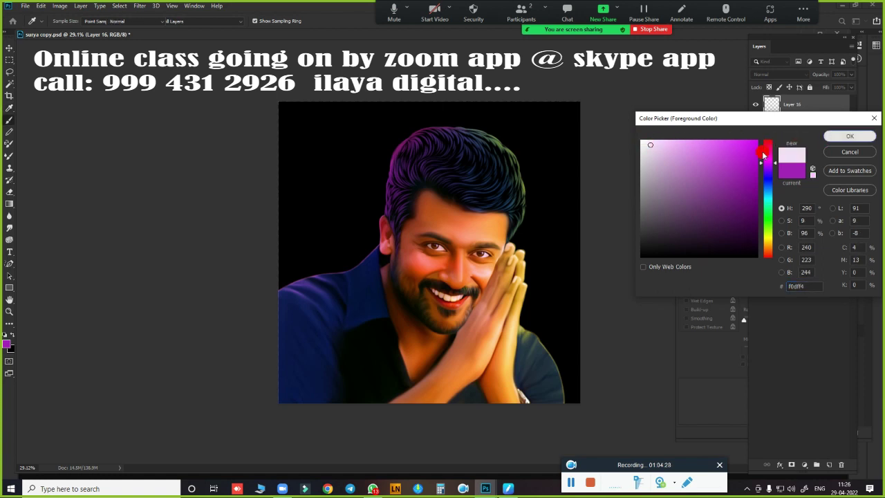
click(850, 136)
scroll(506, 245, up, 3)
Step: Brush light highlight strands along the hair's top and upper-left edges on Layer 16
scroll(458, 296, up, 2)
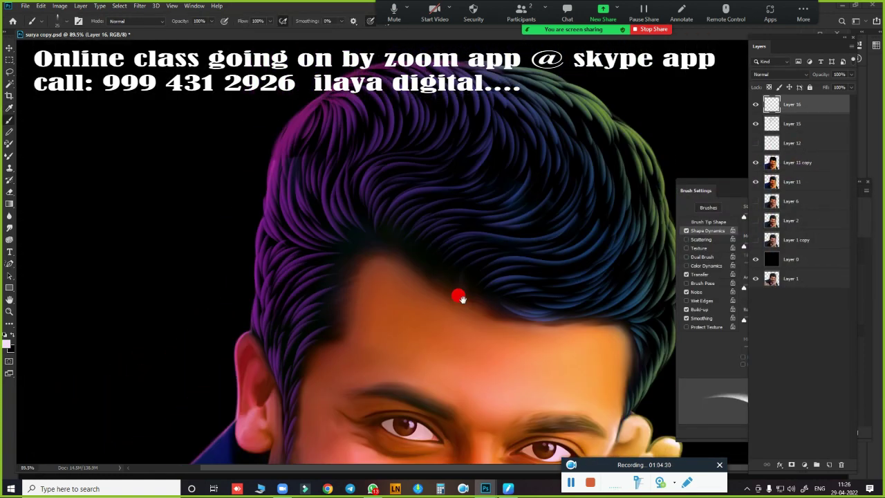
scroll(415, 240, up, 1)
scroll(431, 251, up, 2)
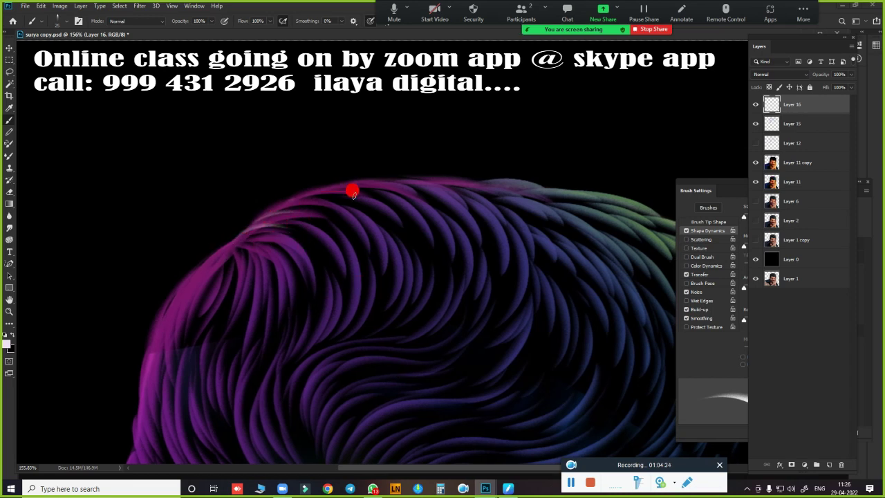
drag(365, 175, 415, 184)
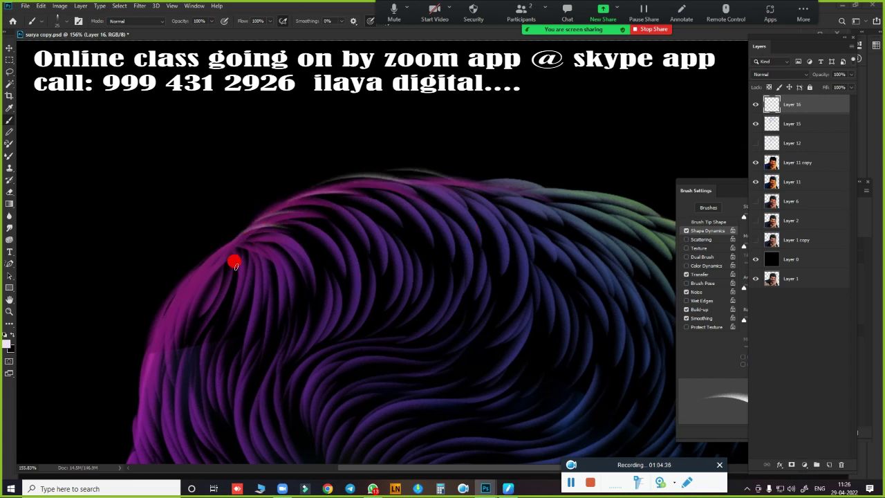
mouse_move(254, 225)
mouse_down()
mouse_move(175, 311)
mouse_move(381, 198)
mouse_move(343, 161)
mouse_move(310, 222)
mouse_move(298, 296)
mouse_up()
key(ctrl+0)
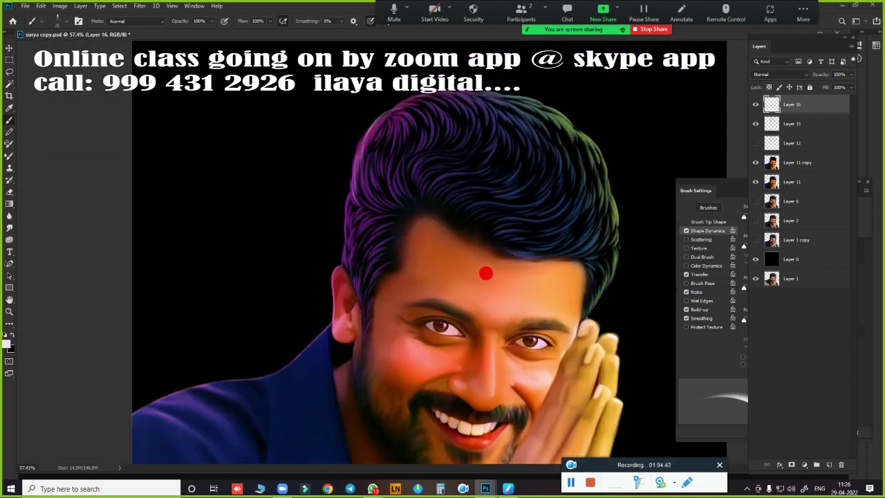
mouse_move(450, 250)
mouse_down()
mouse_move(498, 253)
mouse_move(227, 351)
mouse_move(424, 357)
mouse_up()
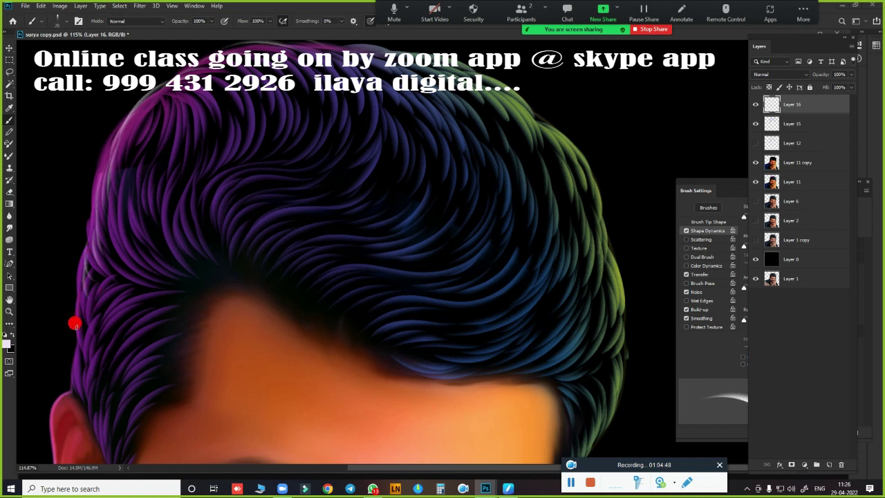
scroll(289, 321, down, 5)
scroll(306, 320, up, 3)
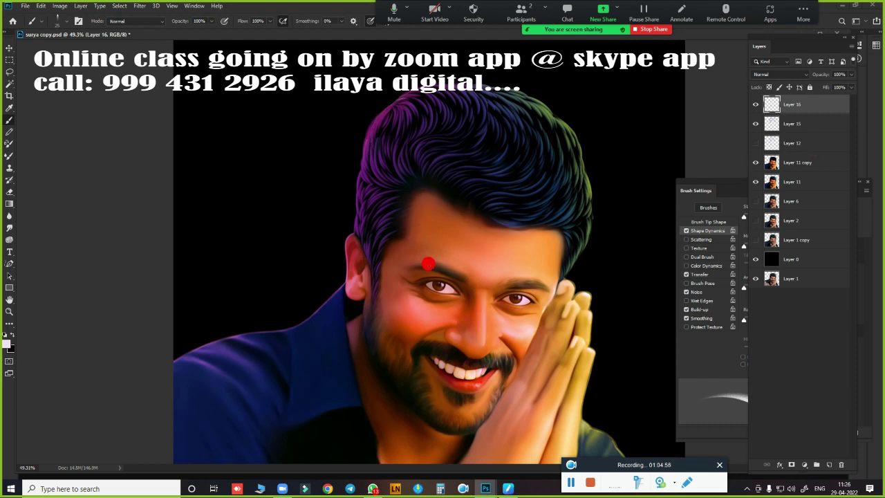
Step: Move Layer 16 down below Layer 12 and rotate the view onto the hair
key(ctrl+bracketleft)
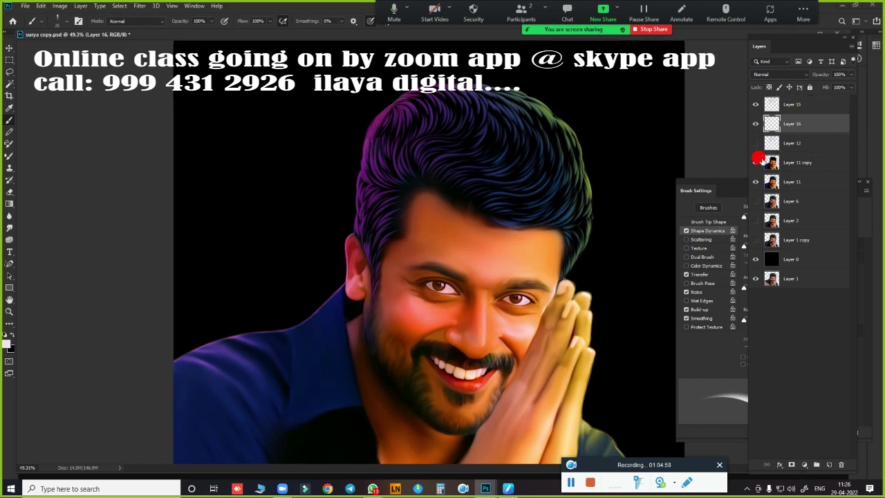
key(ctrl+bracketleft)
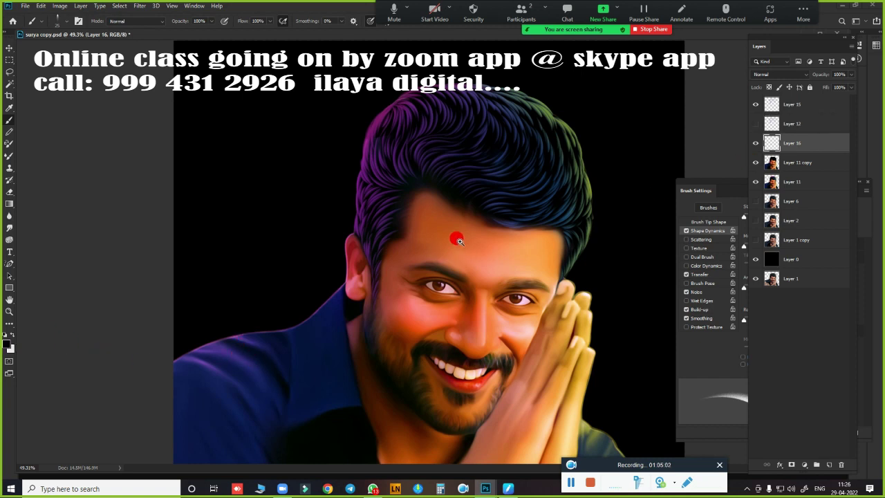
scroll(459, 240, up, 3)
scroll(479, 259, up, 3)
scroll(509, 277, up, 2)
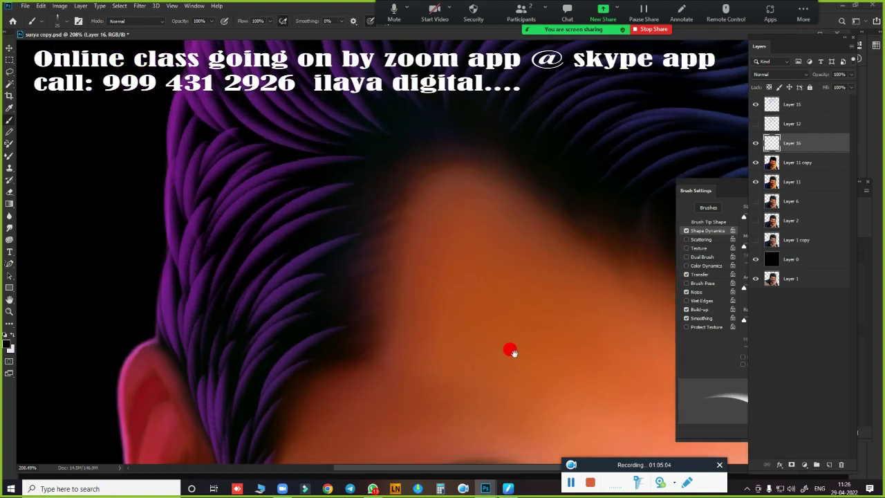
key(r)
drag(452, 264, 470, 345)
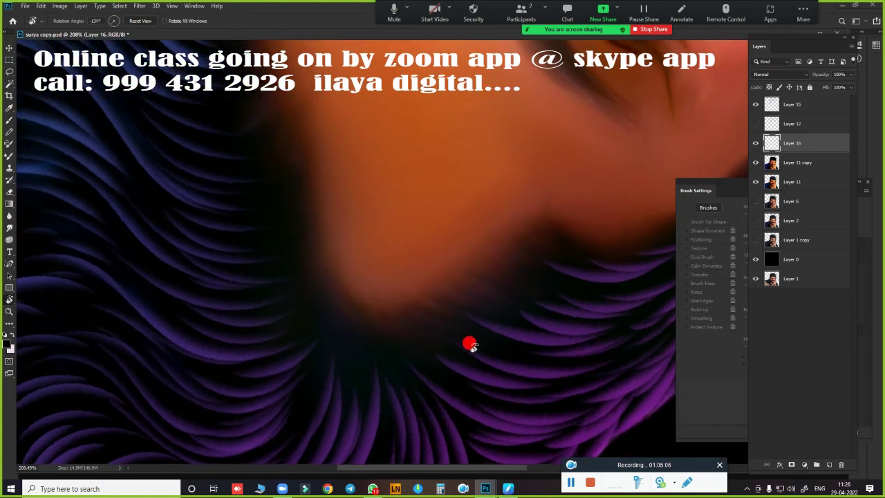
key(b)
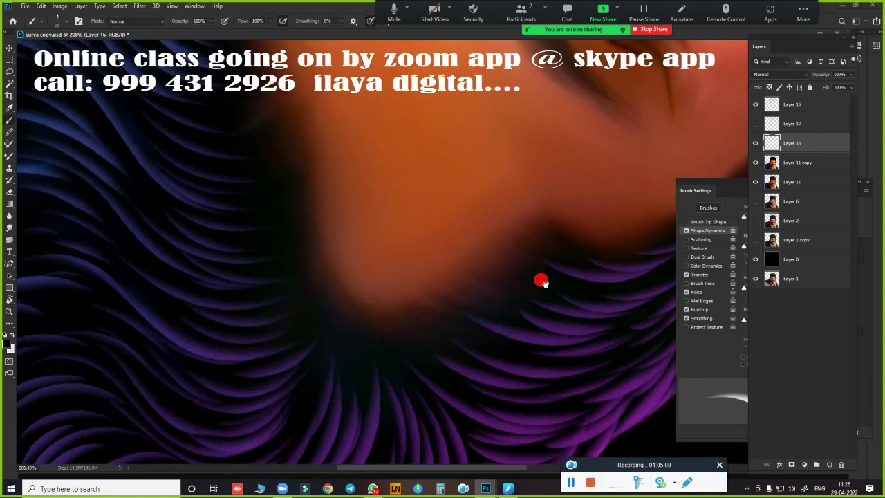
mouse_move(540, 281)
mouse_down()
mouse_move(408, 210)
mouse_move(311, 270)
mouse_up()
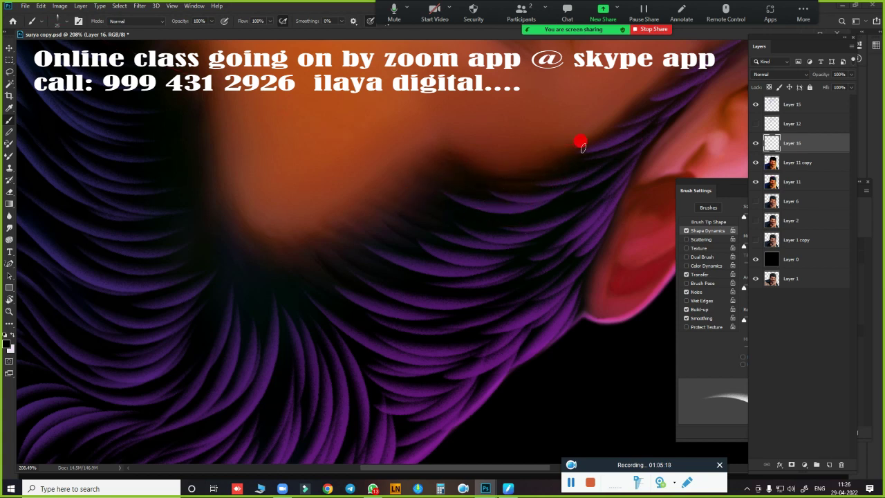
mouse_move(675, 82)
mouse_down()
mouse_move(537, 211)
mouse_move(368, 320)
mouse_up()
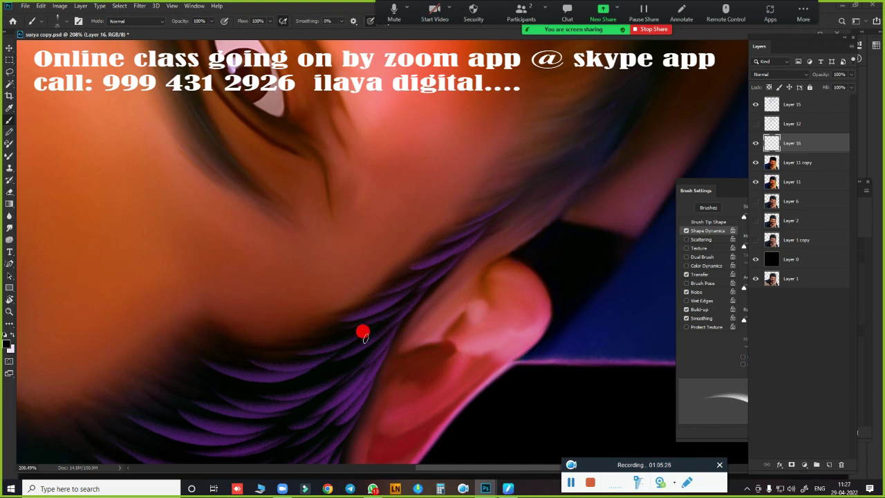
mouse_move(260, 366)
mouse_down()
mouse_move(588, 208)
mouse_move(537, 231)
mouse_up()
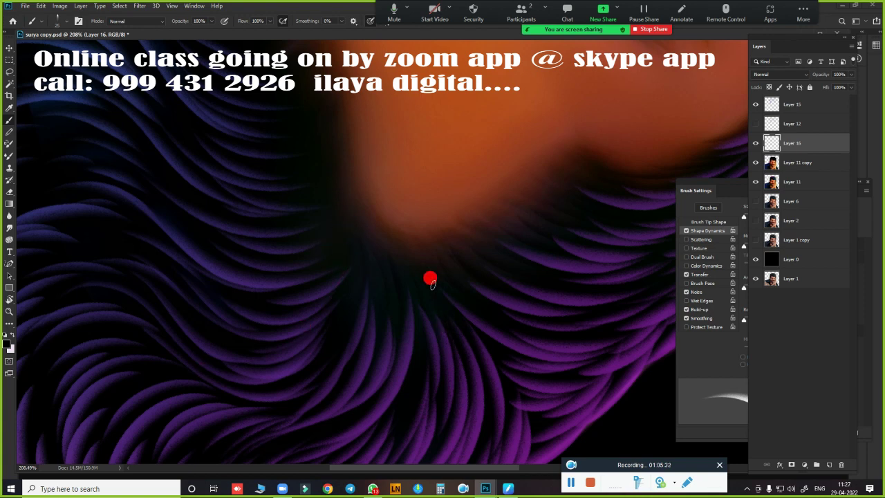
scroll(430, 280, up, 5)
scroll(522, 278, right, 5)
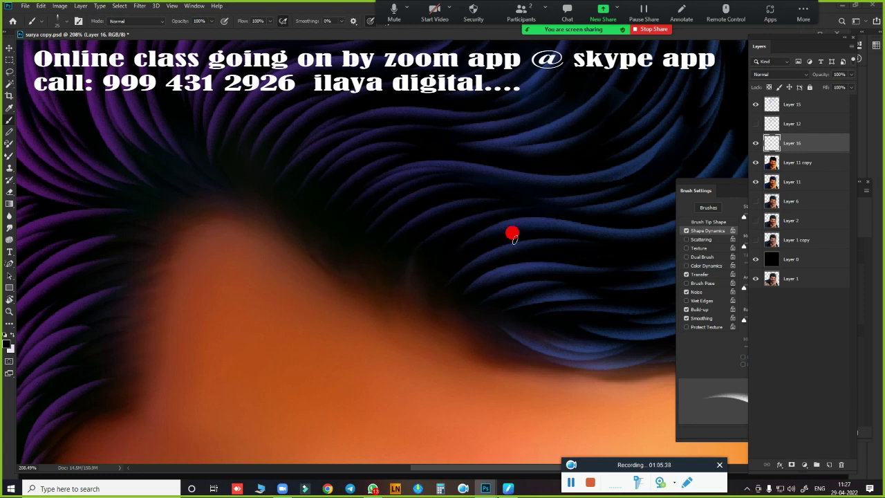
Step: Paint a dark strand into the hair and a dark shadow along the hairline
drag(461, 354, 420, 303)
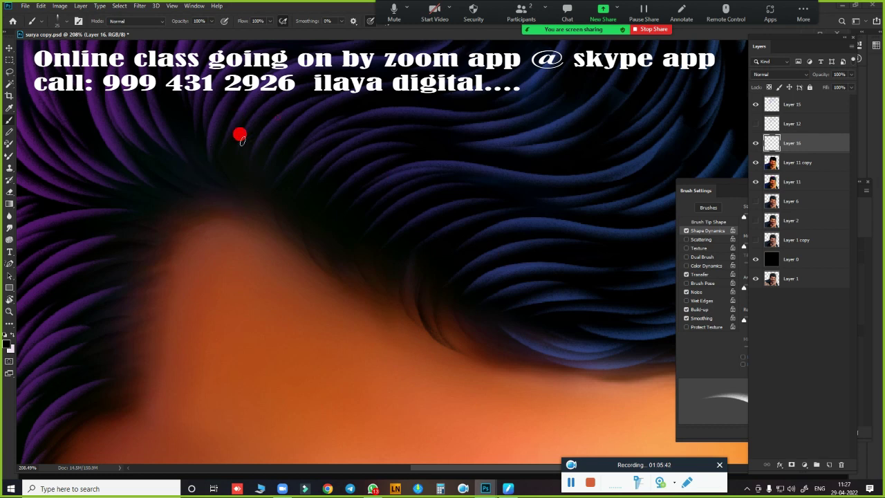
scroll(339, 257, right, 5)
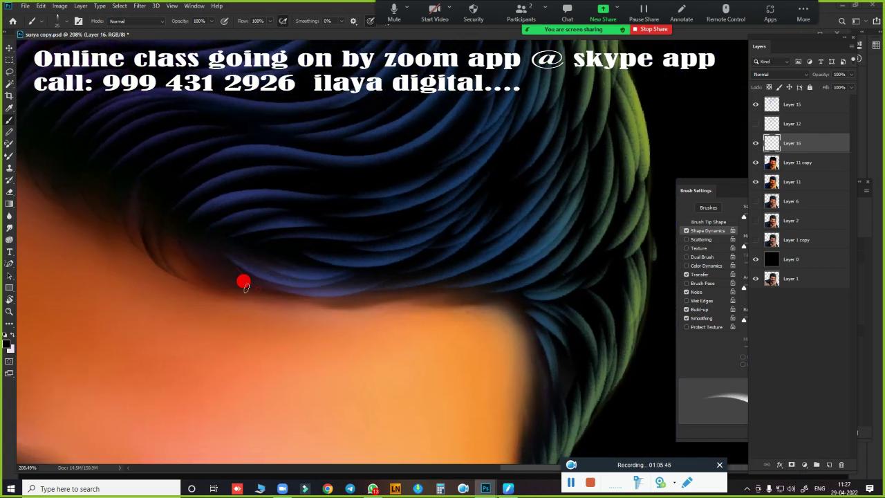
drag(219, 274, 418, 287)
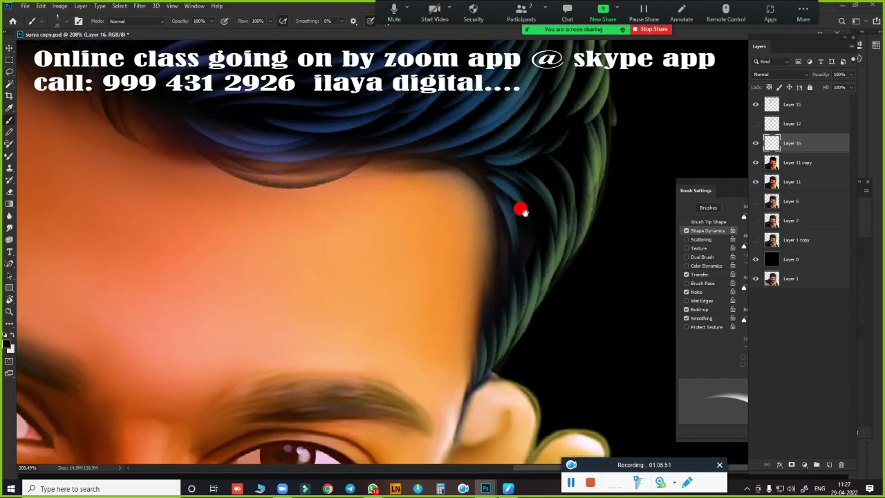
scroll(512, 422, down, 3)
drag(476, 196, 491, 251)
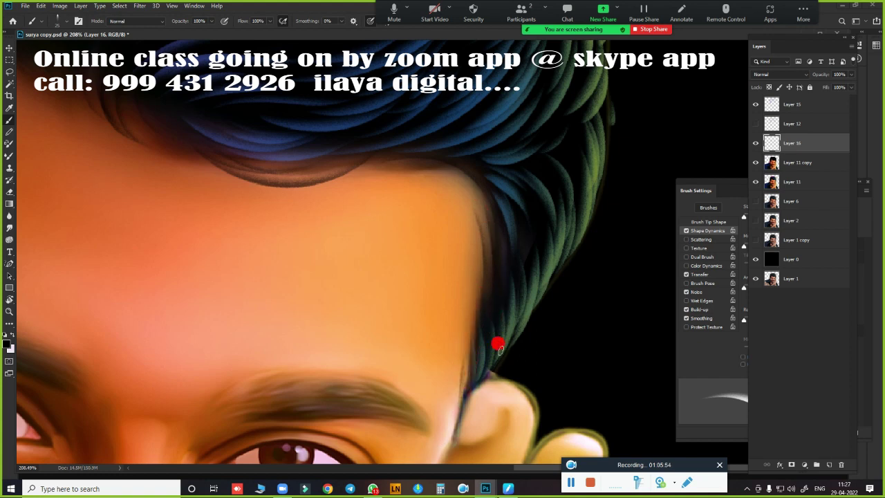
Step: Paint a thin stray hair strand across the forehead
mouse_move(498, 344)
mouse_down()
mouse_move(583, 133)
mouse_move(514, 192)
mouse_up()
scroll(531, 228, down, 5)
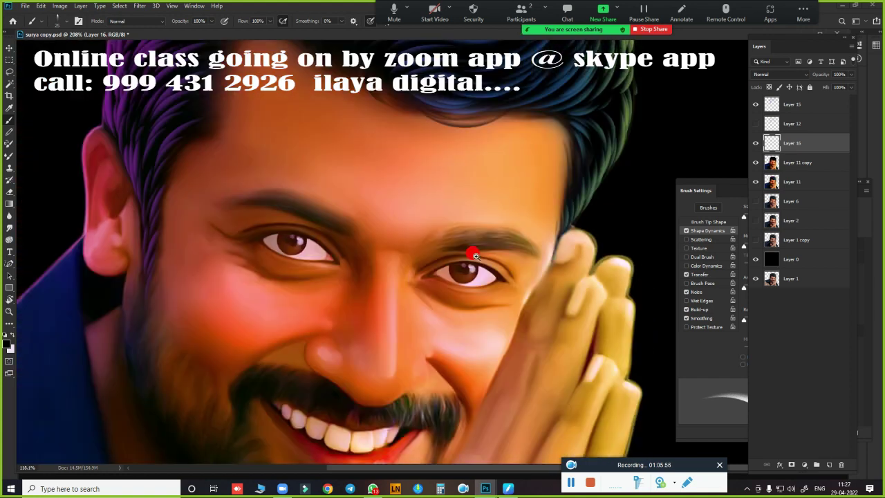
scroll(512, 236, up, 3)
scroll(532, 249, up, 2)
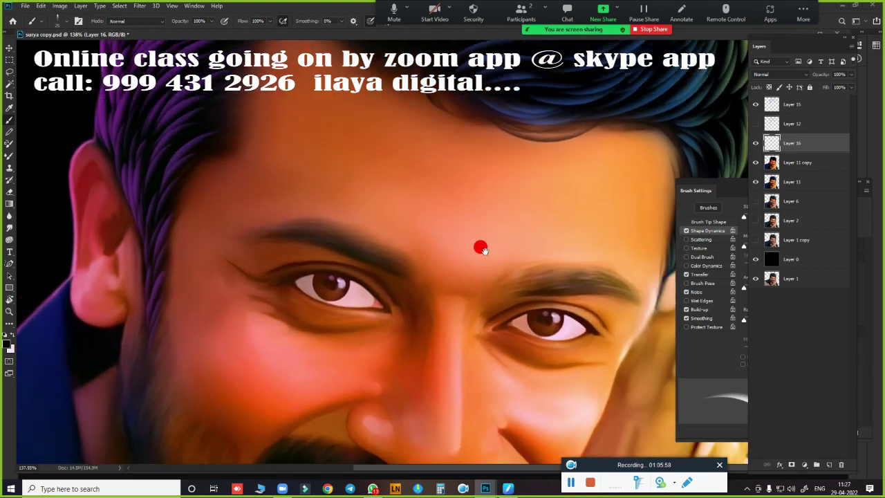
scroll(480, 247, up, 1)
drag(480, 247, 339, 328)
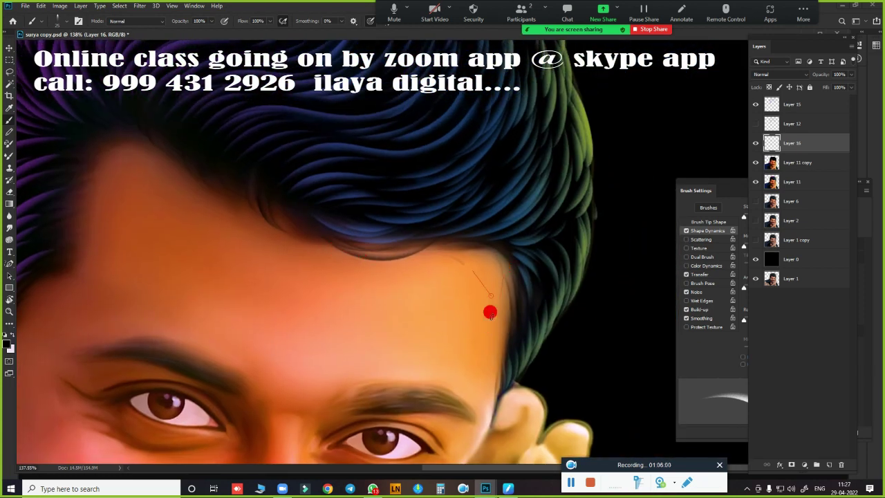
drag(489, 311, 444, 253)
scroll(498, 269, down, 2)
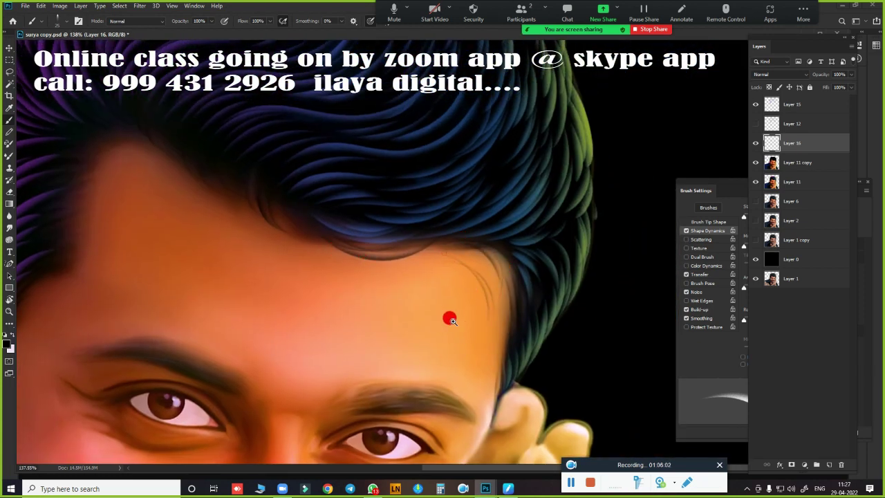
scroll(443, 316, down, 3)
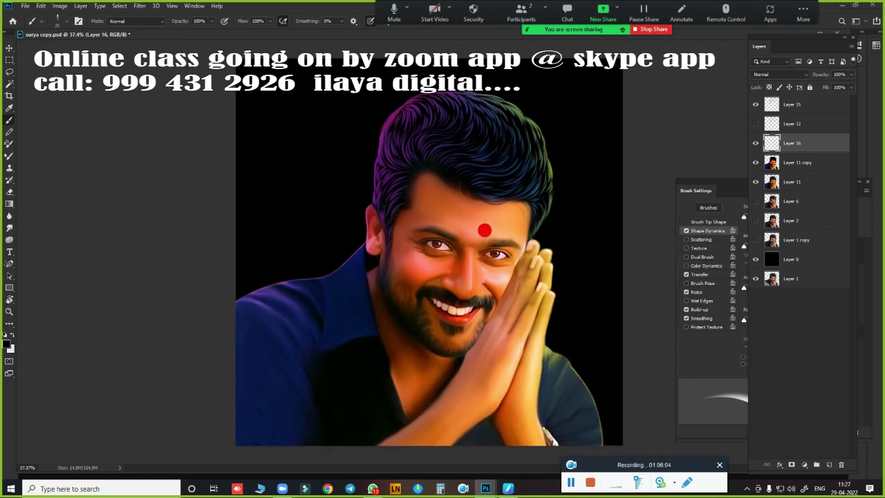
scroll(450, 225, up, 4)
scroll(500, 231, down, 3)
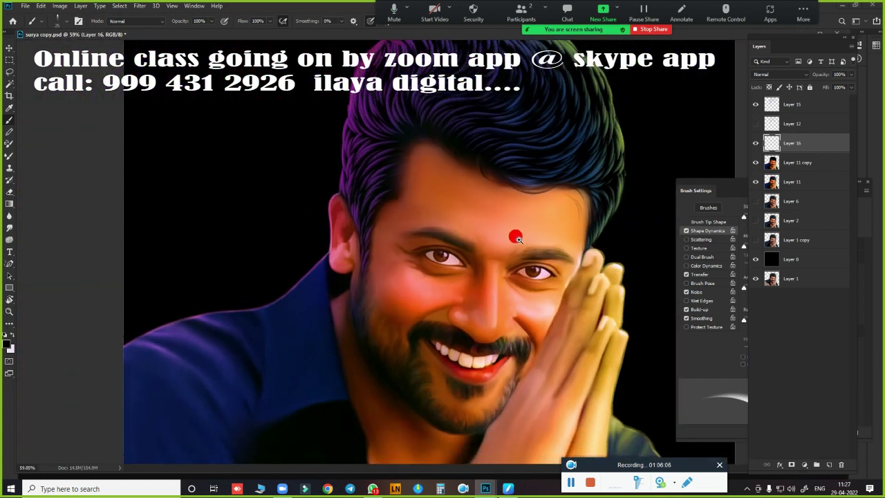
scroll(494, 218, up, 3)
scroll(543, 180, up, 2)
scroll(526, 118, up, 1)
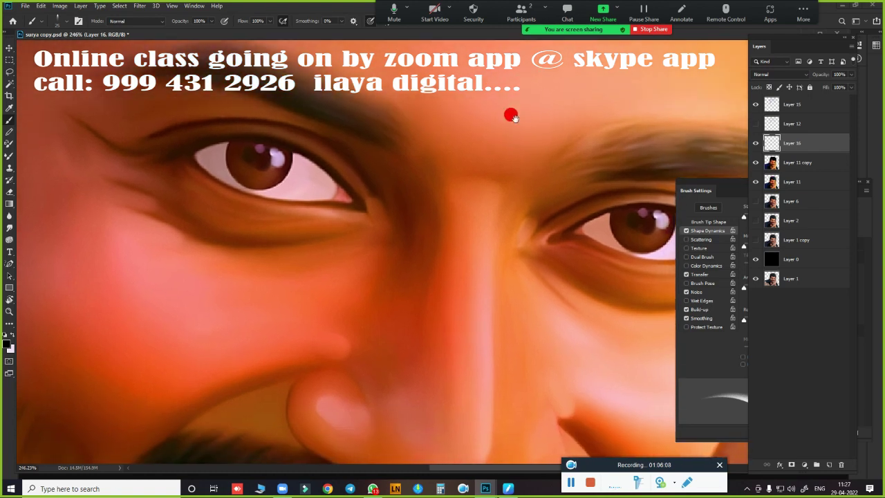
key(r)
drag(546, 187, 549, 138)
scroll(538, 201, down, 3)
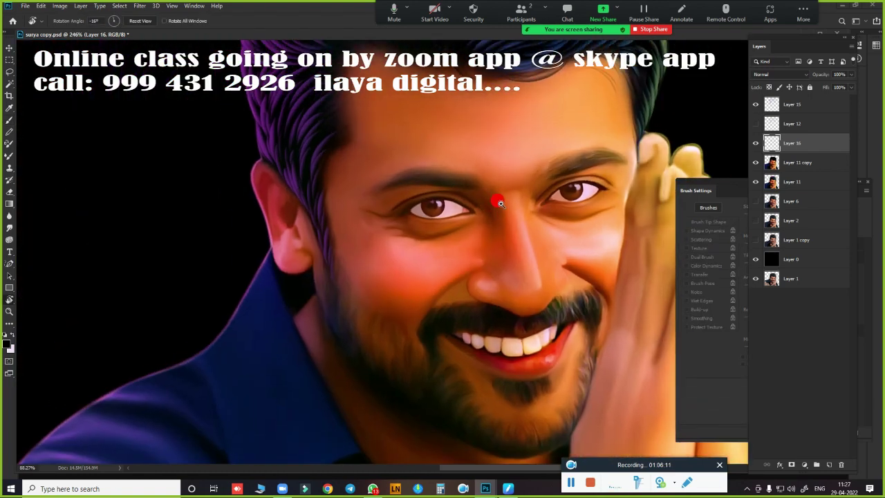
scroll(540, 214, down, 3)
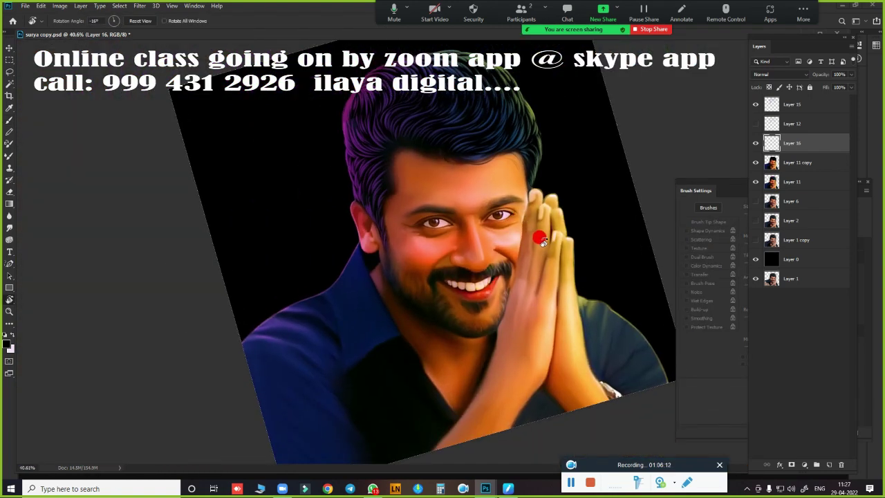
Step: Hide Layer 15 and lasso the top of the hair on Layer 11 copy with 40-pixel feather
key(Escape)
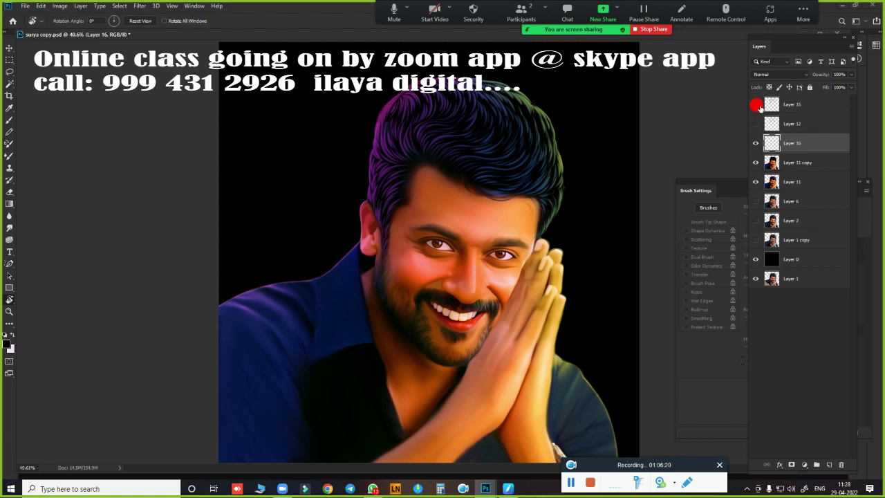
click(757, 104)
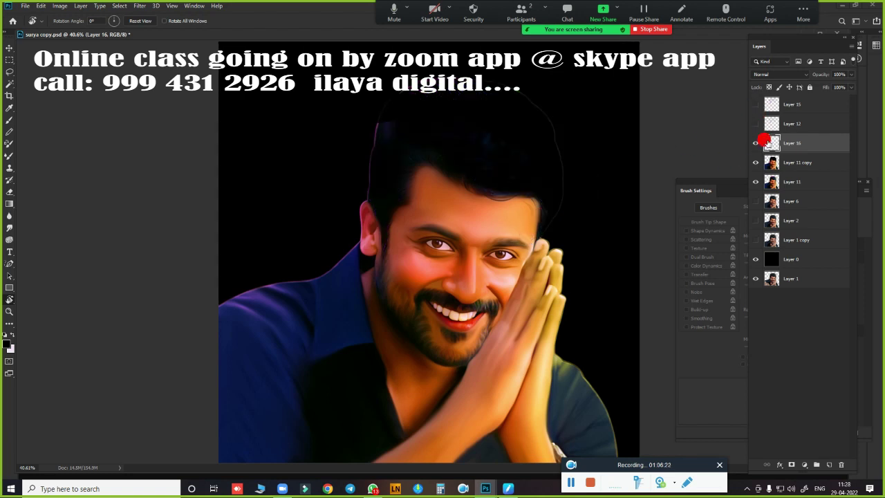
click(795, 166)
key(l)
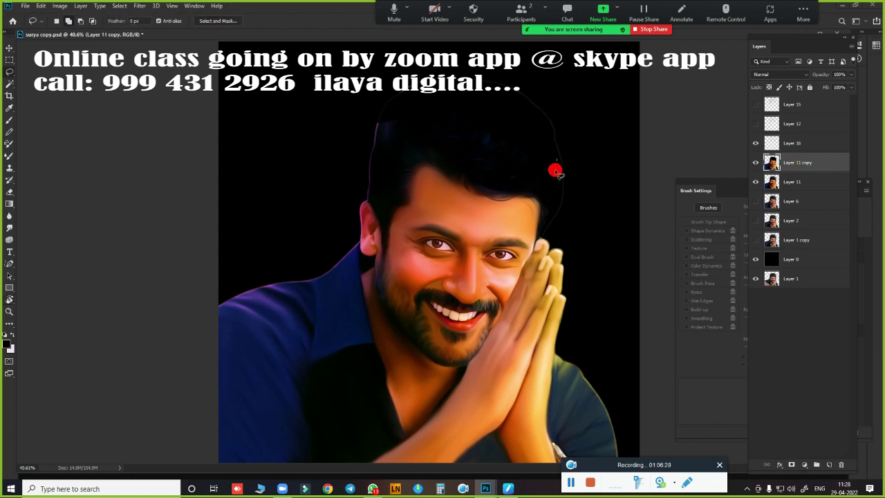
drag(559, 175, 381, 188)
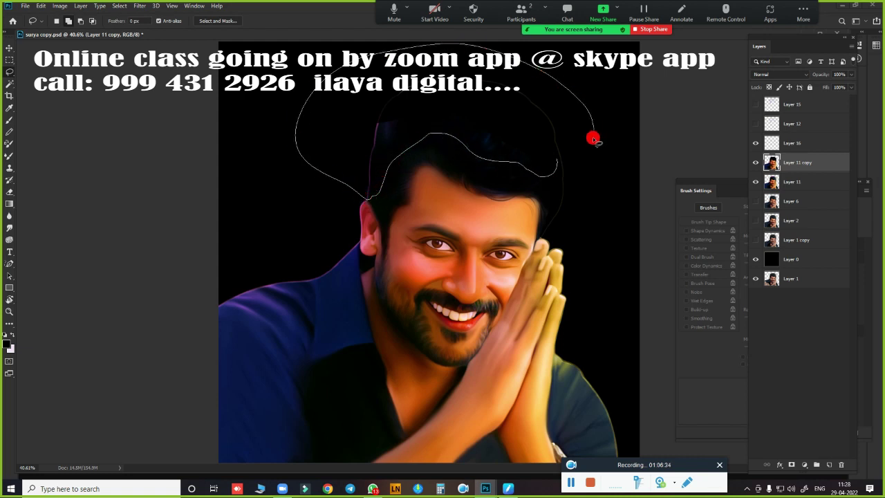
drag(368, 202, 593, 148)
key(shift+F6)
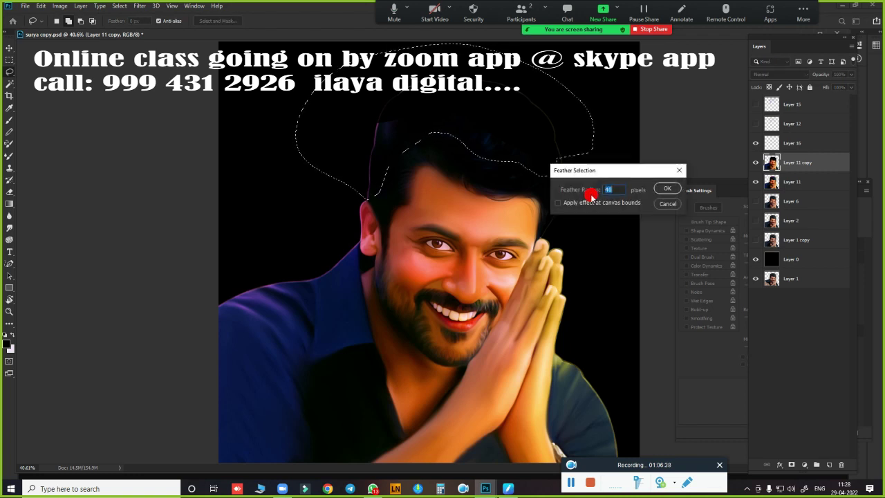
key(Return)
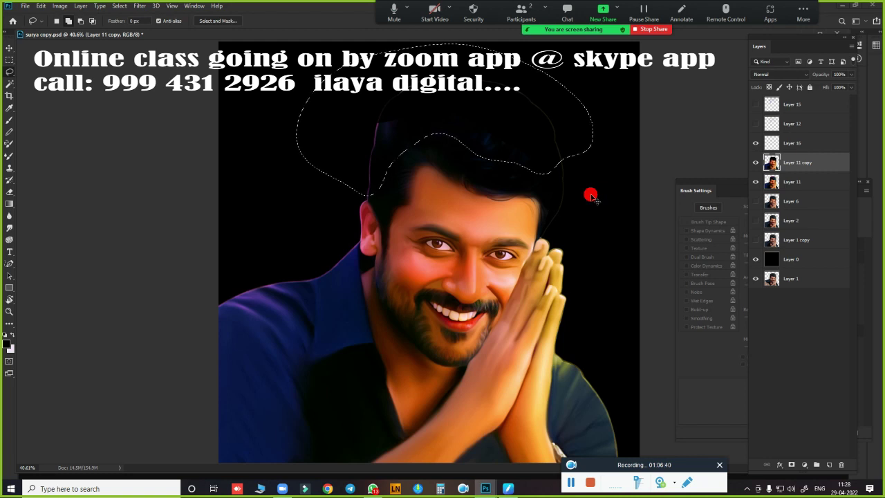
Step: Black out the selection with Lightness -100, deselect, and show Layer 15 again
key(ctrl+u)
drag(747, 182, 688, 186)
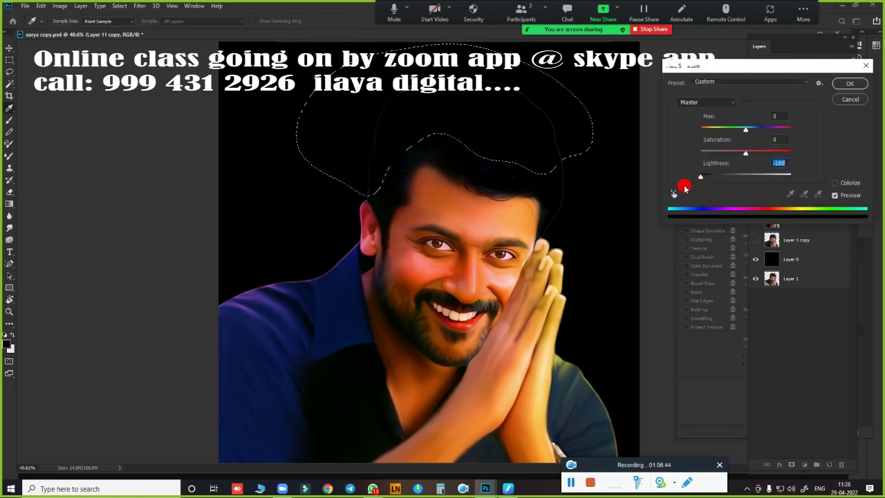
click(848, 83)
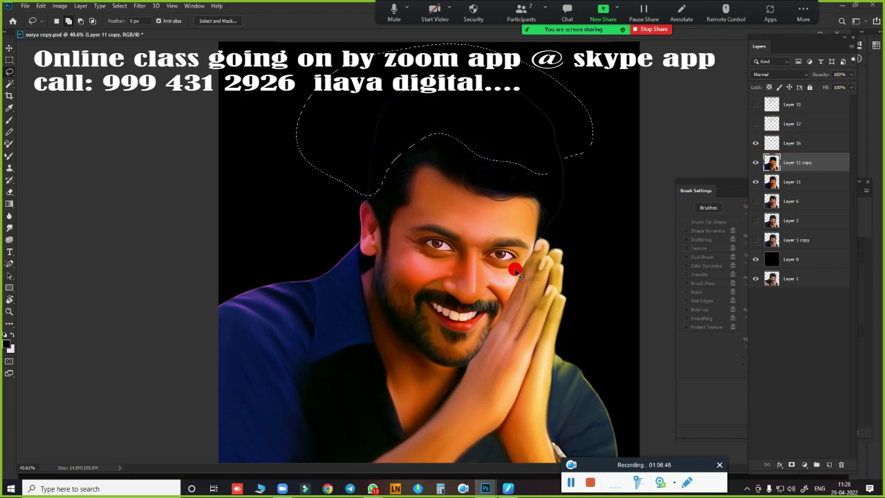
key(ctrl+d)
click(755, 105)
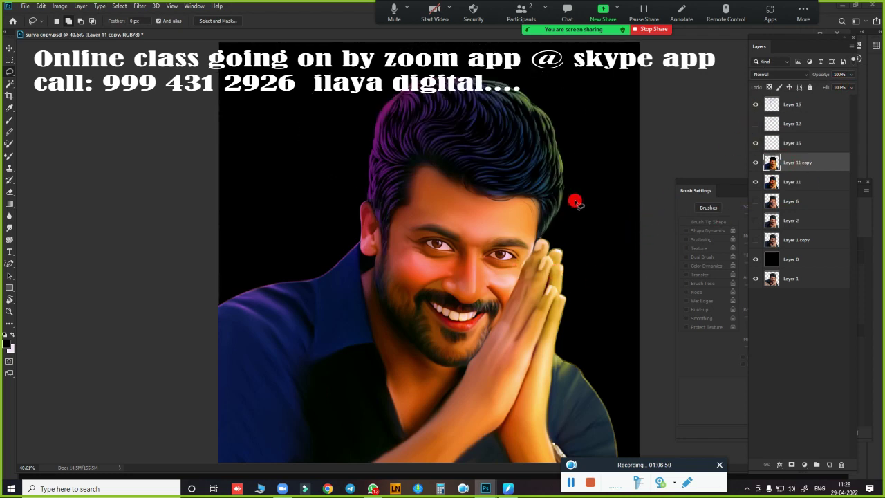
Step: Zoom the canvas to fit the face and make Layer 15 the active layer
scroll(512, 233, down, 3)
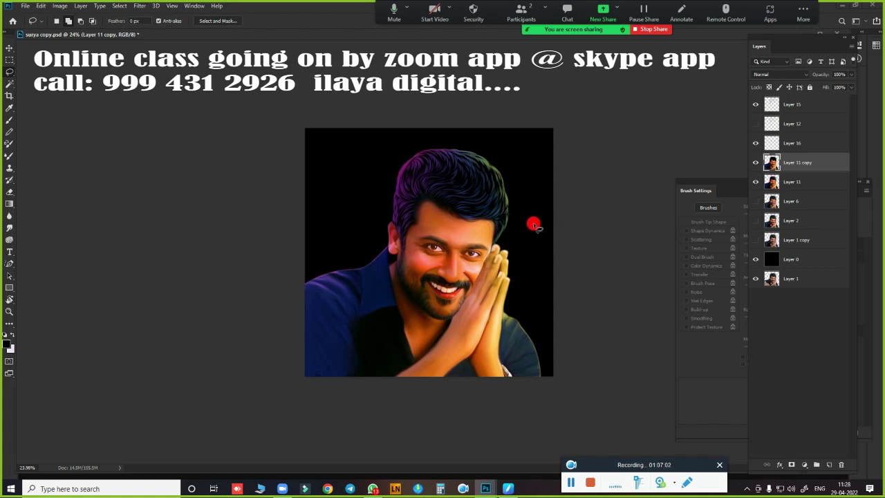
scroll(531, 250, up, 2)
scroll(538, 224, up, 2)
scroll(479, 101, up, 2)
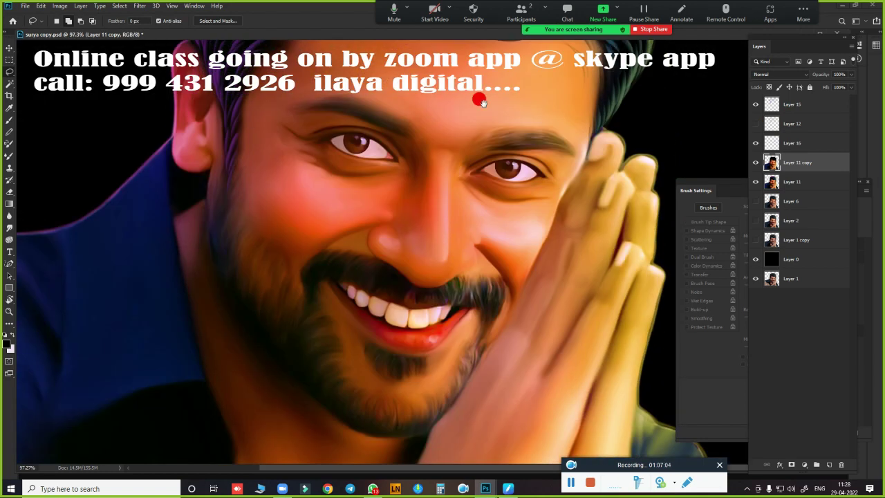
scroll(480, 101, down, 1)
scroll(519, 245, down, 1)
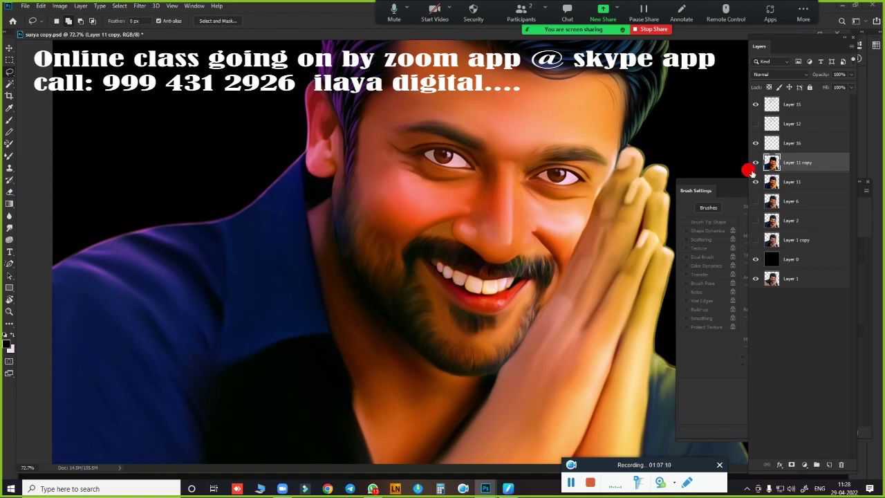
click(805, 104)
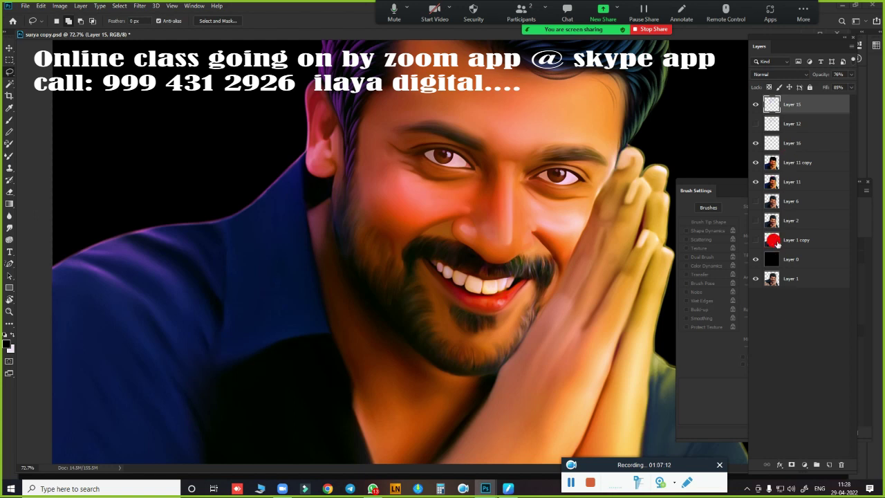
Step: Add Layer 17, tilt and zoom onto the jaw, and sample dark purple #320e40 from the hair
click(829, 464)
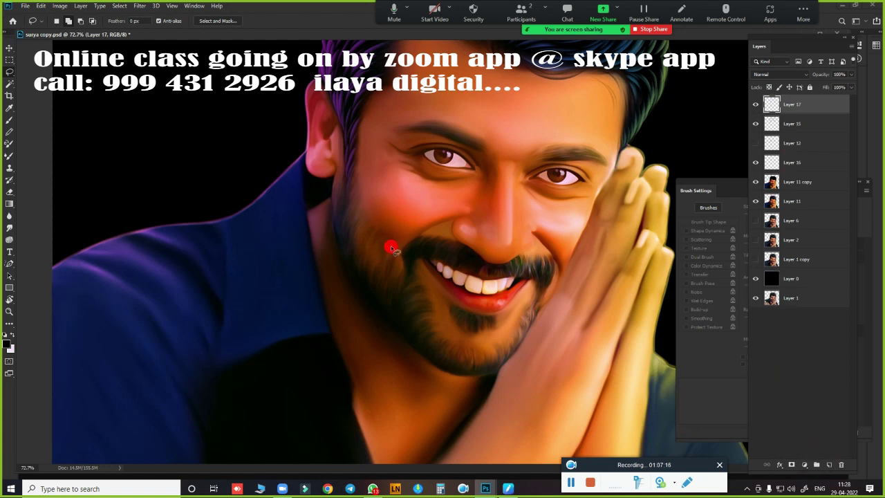
key(r)
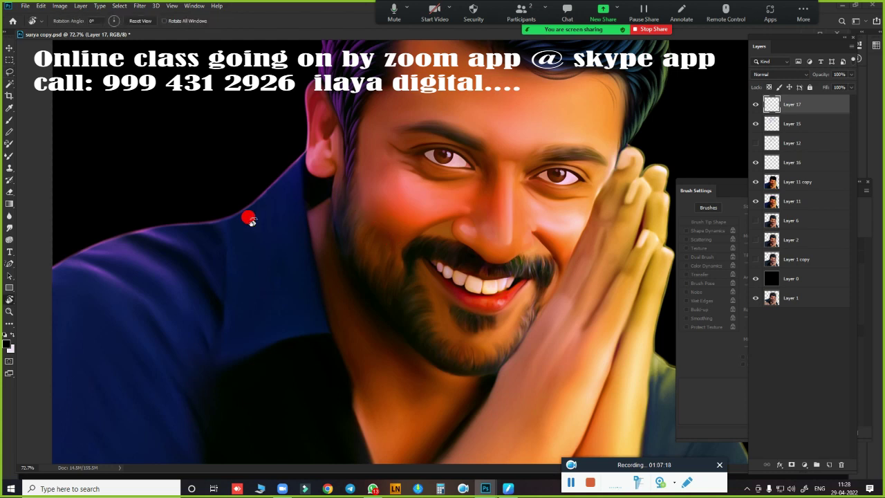
mouse_move(250, 219)
mouse_down()
mouse_move(270, 342)
mouse_move(332, 403)
mouse_up()
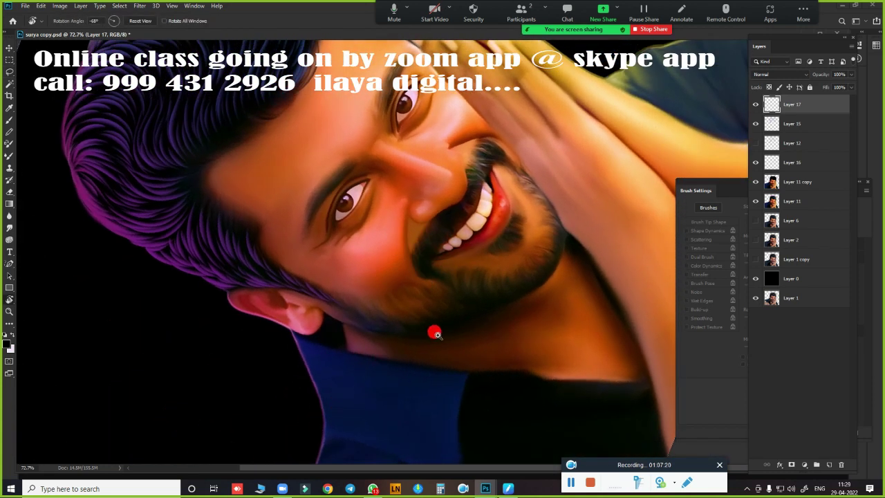
mouse_move(437, 334)
mouse_down()
mouse_move(462, 332)
mouse_move(442, 316)
mouse_move(449, 302)
mouse_move(419, 311)
mouse_up()
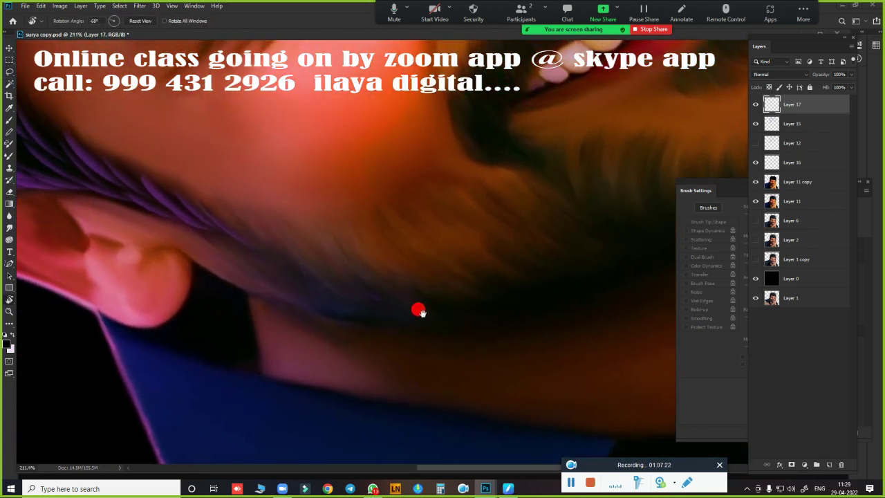
click(9, 344)
click(167, 195)
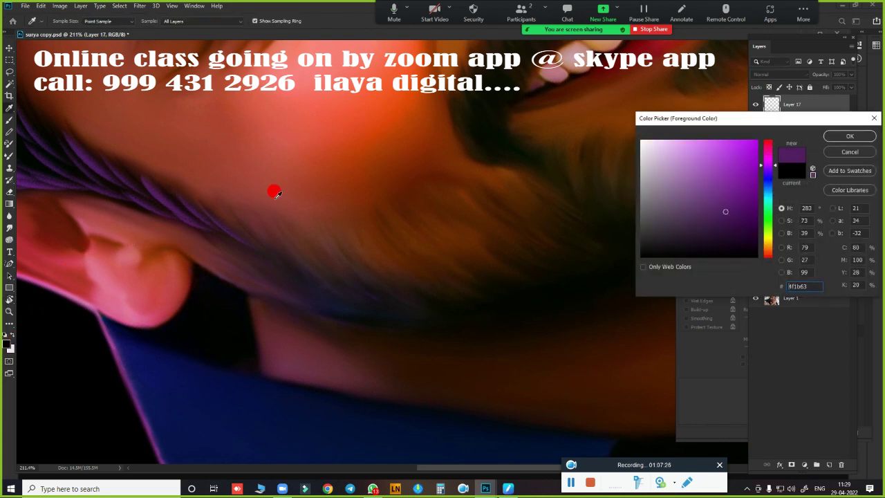
click(849, 136)
Step: Brush thin purple strands along the beard on Layer 17, then pick near-black #020002
scroll(356, 276, up, 1)
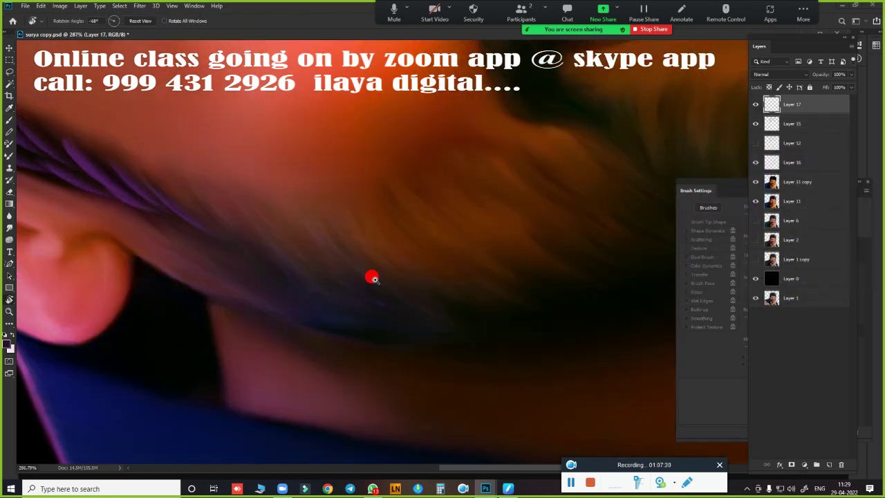
key(b)
scroll(380, 273, up, 1)
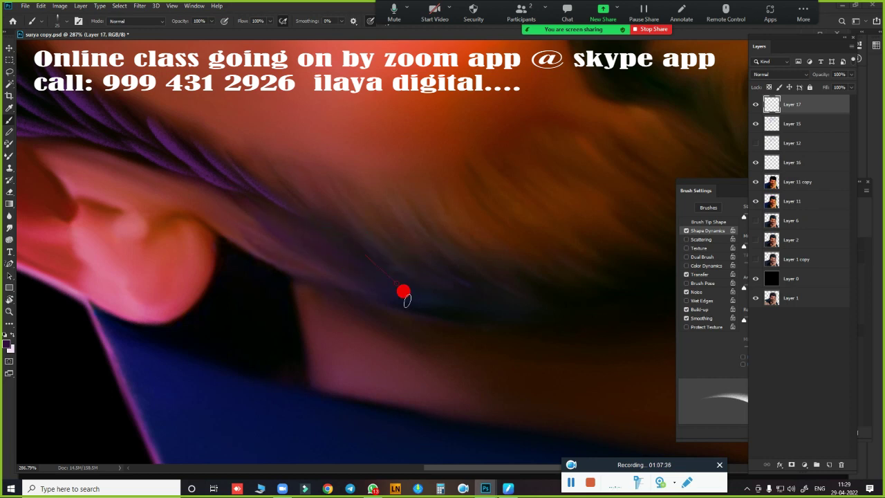
drag(562, 280, 279, 332)
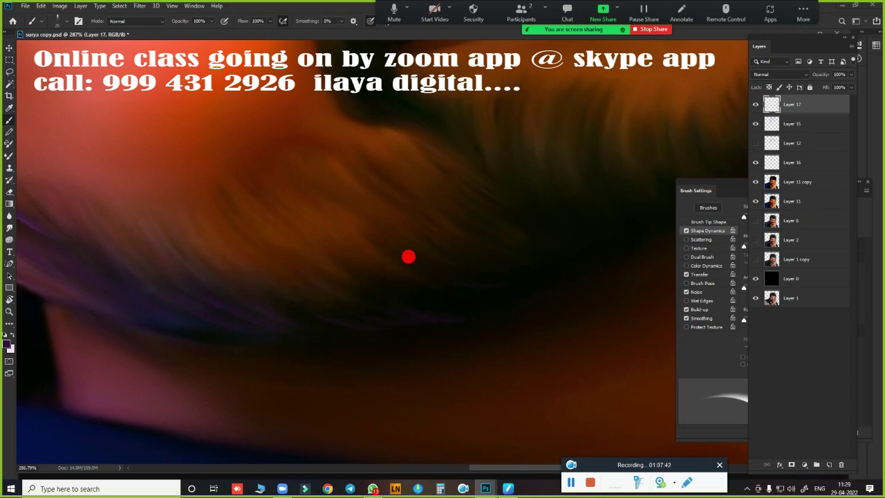
drag(472, 270, 583, 267)
drag(480, 237, 589, 252)
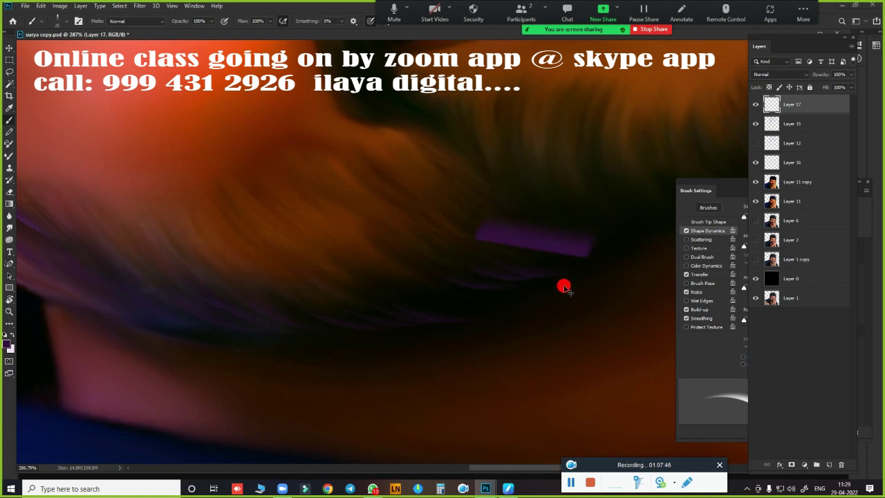
key(ctrl+z)
drag(567, 295, 393, 369)
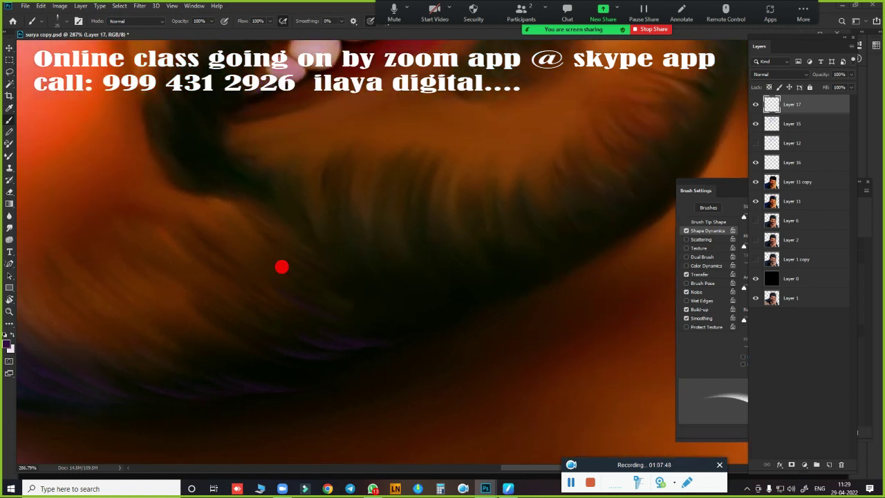
drag(280, 264, 300, 261)
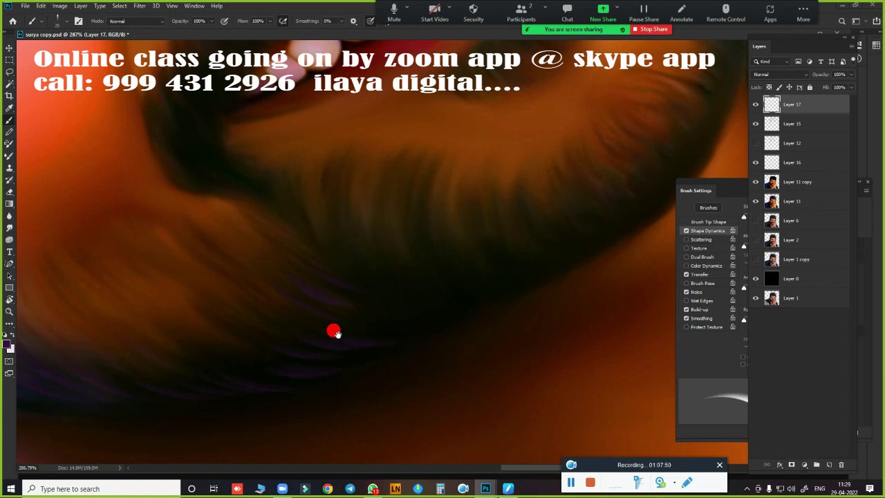
drag(336, 332, 657, 281)
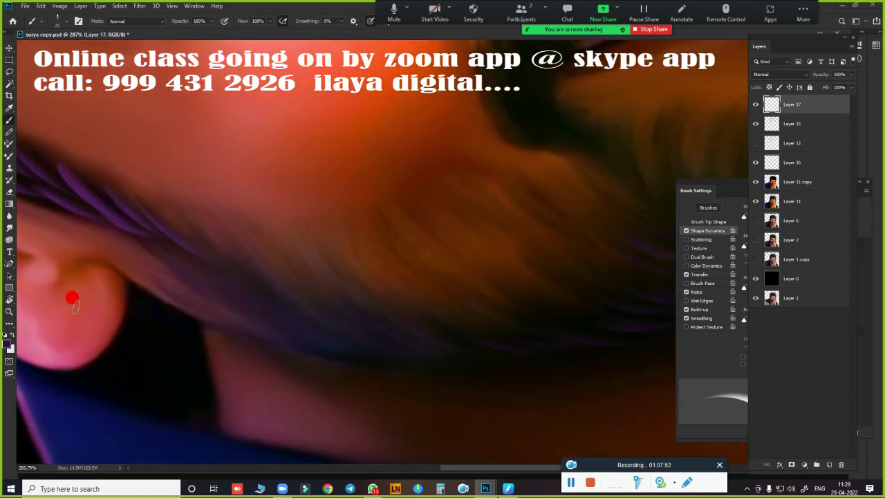
click(9, 344)
drag(652, 270, 761, 245)
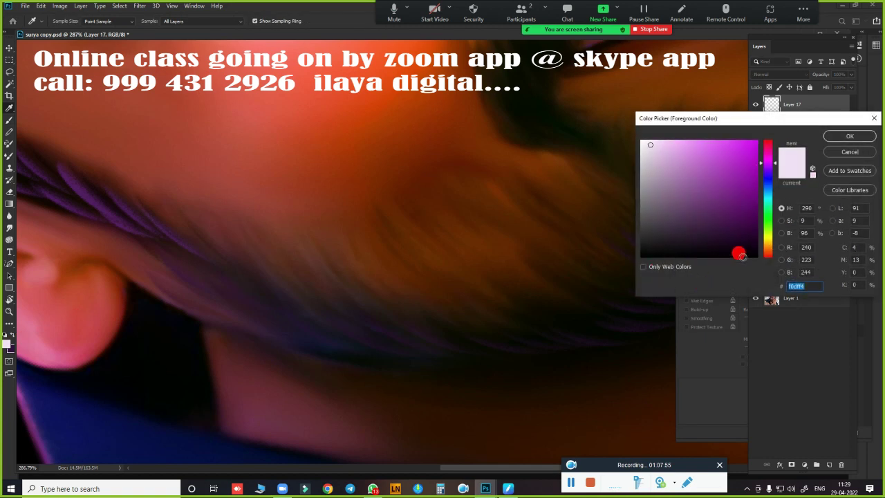
Step: Accept near-black #020002 as the painting colour and zoom out to view the whole face
click(837, 138)
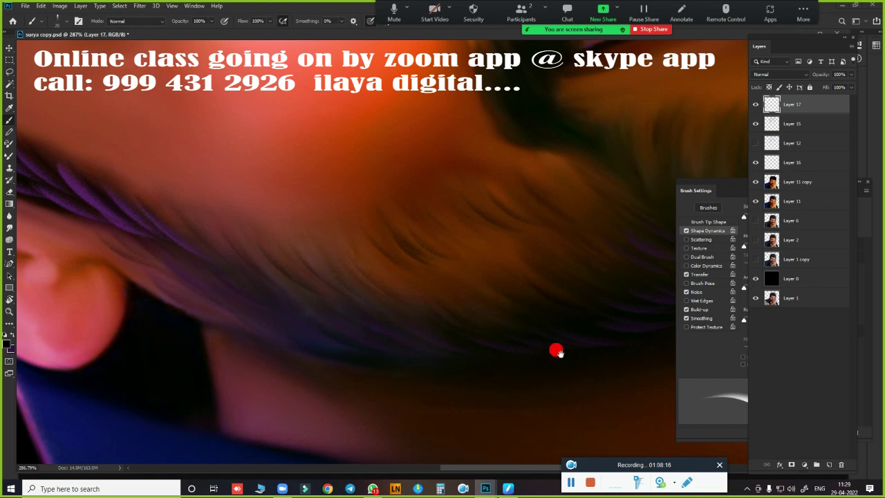
drag(555, 350, 324, 398)
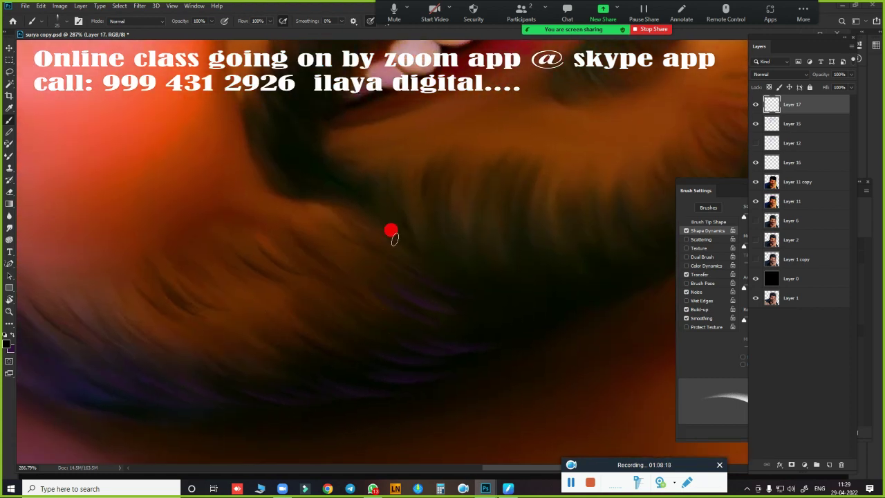
scroll(455, 339, down, 1)
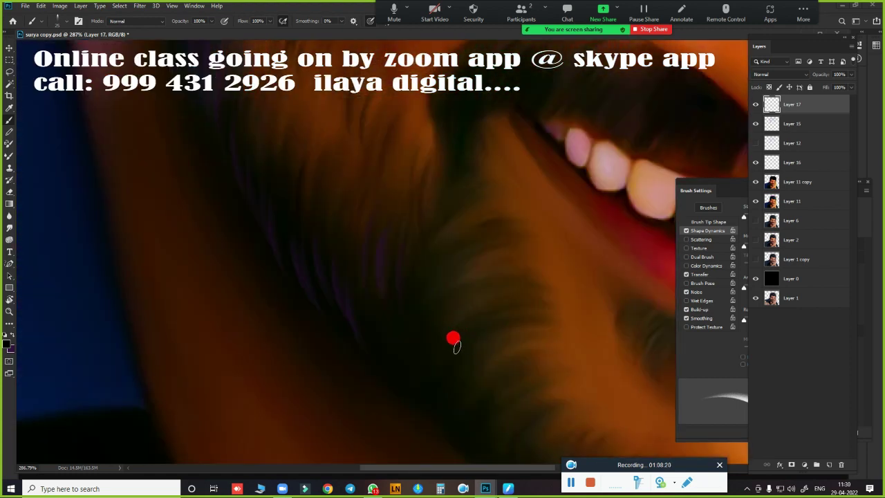
scroll(413, 348, down, 1)
scroll(413, 348, down, 1)
scroll(464, 348, down, 1)
Step: Paint thin dark strands down the beard and curving around the chin
scroll(390, 263, up, 1)
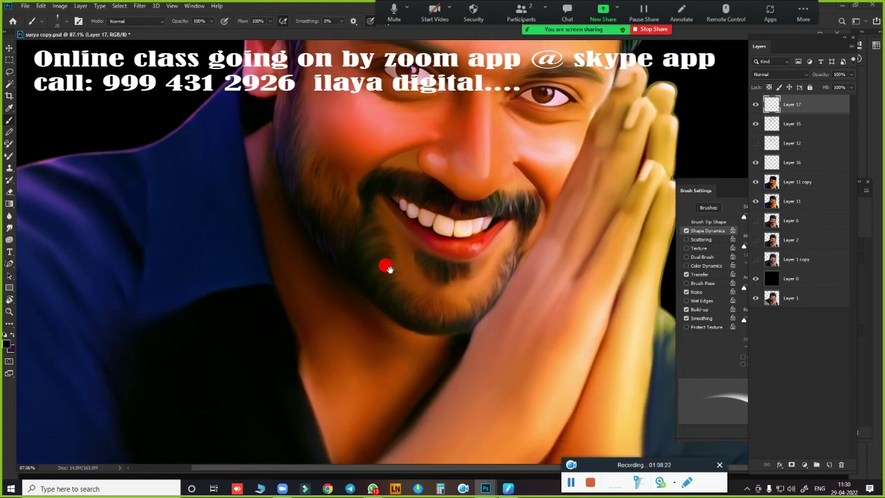
scroll(479, 315, up, 2)
scroll(484, 315, up, 1)
scroll(252, 252, up, 1)
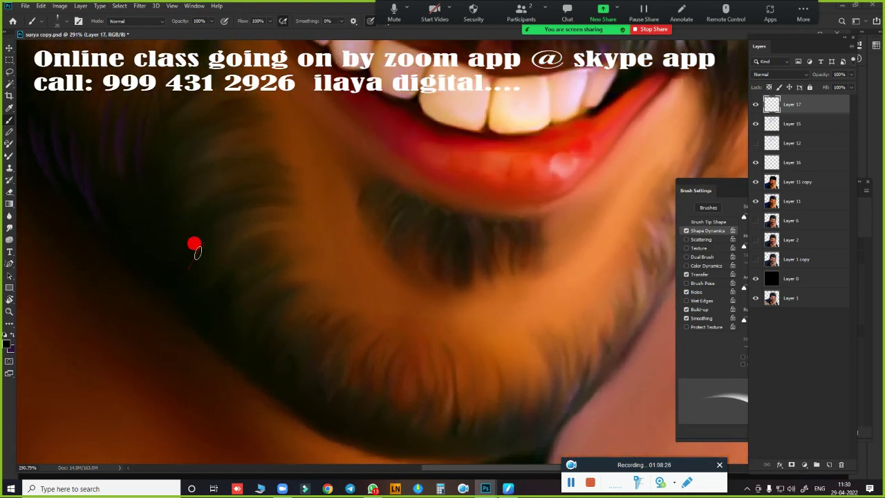
mouse_move(200, 298)
mouse_down()
mouse_move(208, 264)
mouse_move(276, 259)
mouse_up()
drag(354, 334, 361, 334)
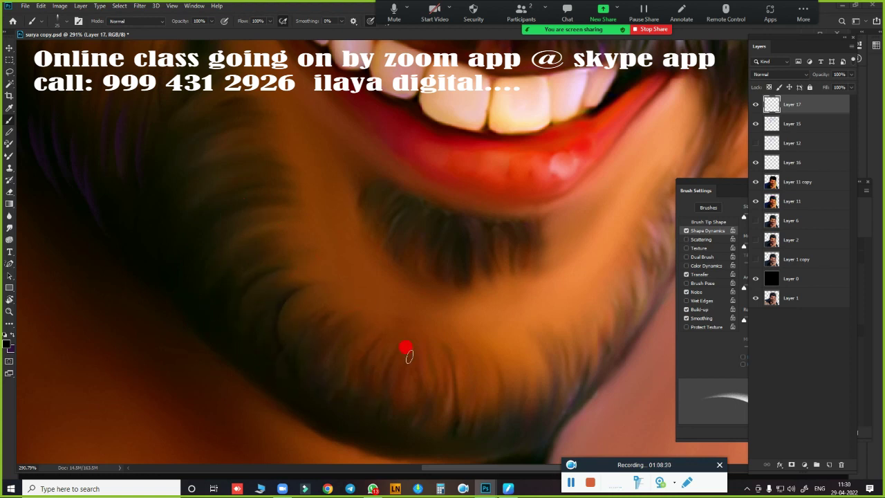
drag(410, 355, 379, 442)
drag(458, 371, 479, 405)
drag(396, 379, 395, 428)
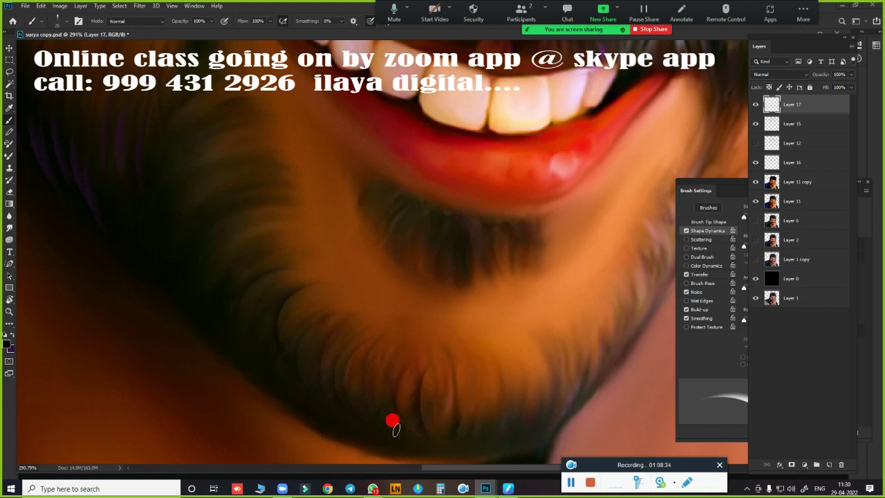
drag(469, 445, 457, 456)
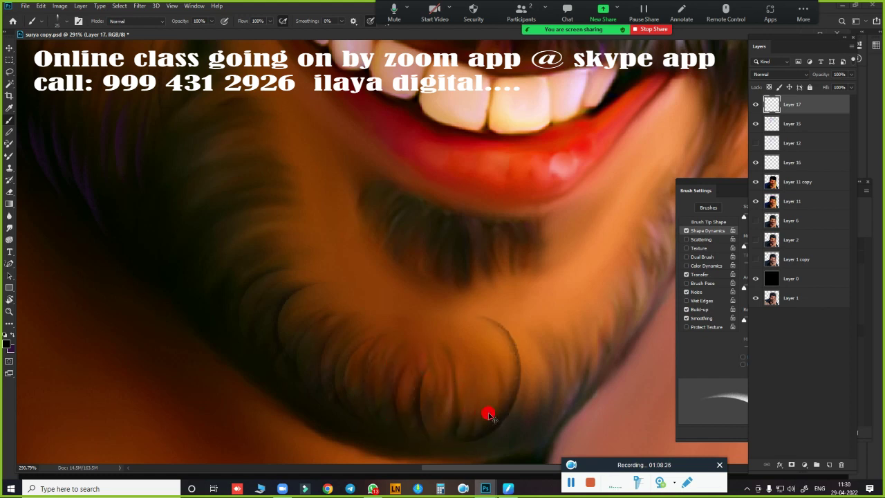
scroll(455, 332, up, 2)
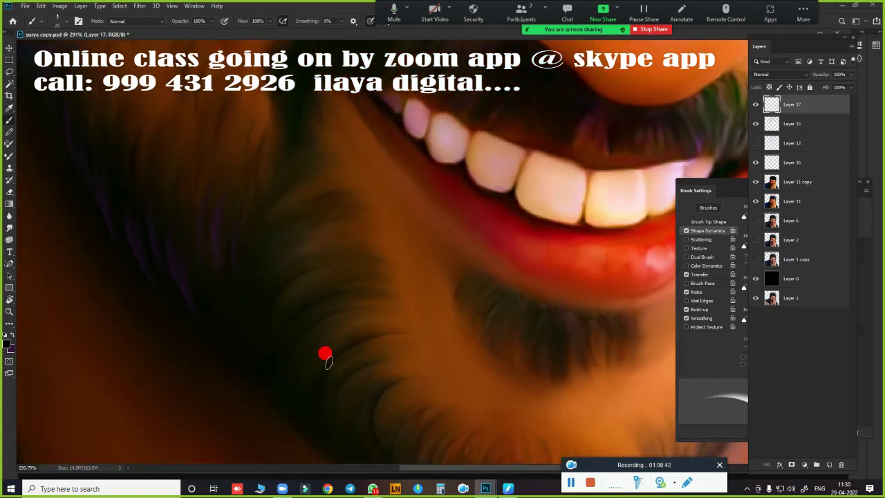
Step: Add dark strands on the cheek beard, the lower beard and along the jawline
drag(266, 257, 265, 225)
drag(337, 414, 217, 271)
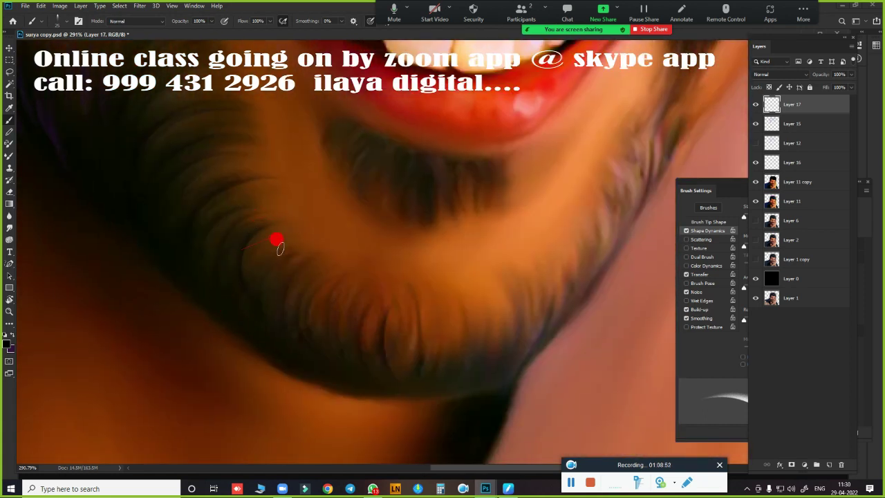
drag(284, 235, 268, 286)
drag(328, 321, 334, 364)
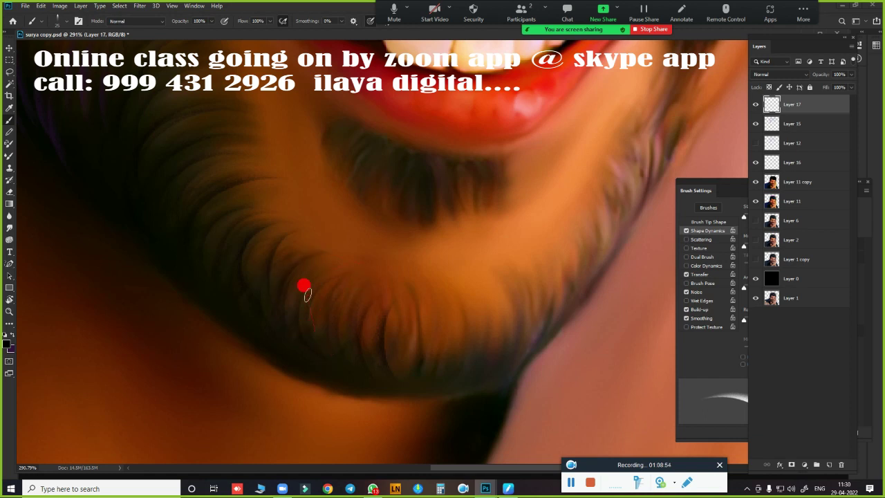
drag(369, 293, 419, 362)
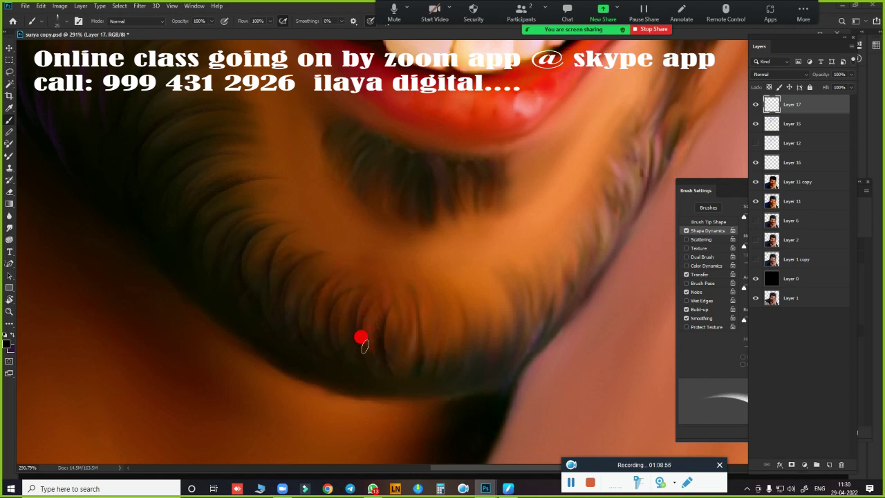
scroll(502, 325, right, 5)
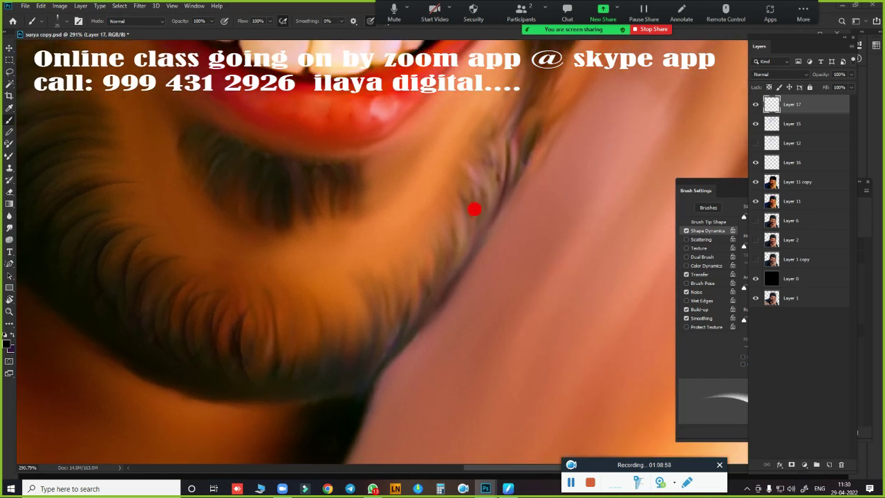
mouse_move(485, 161)
mouse_down()
mouse_move(475, 247)
mouse_move(438, 225)
mouse_move(448, 219)
mouse_move(428, 318)
mouse_move(394, 307)
mouse_move(422, 255)
mouse_move(389, 355)
mouse_move(365, 321)
mouse_move(369, 341)
mouse_move(314, 383)
mouse_move(304, 294)
mouse_move(336, 307)
mouse_move(318, 392)
mouse_move(272, 354)
mouse_move(290, 306)
mouse_move(299, 372)
mouse_move(233, 339)
mouse_move(245, 309)
mouse_up()
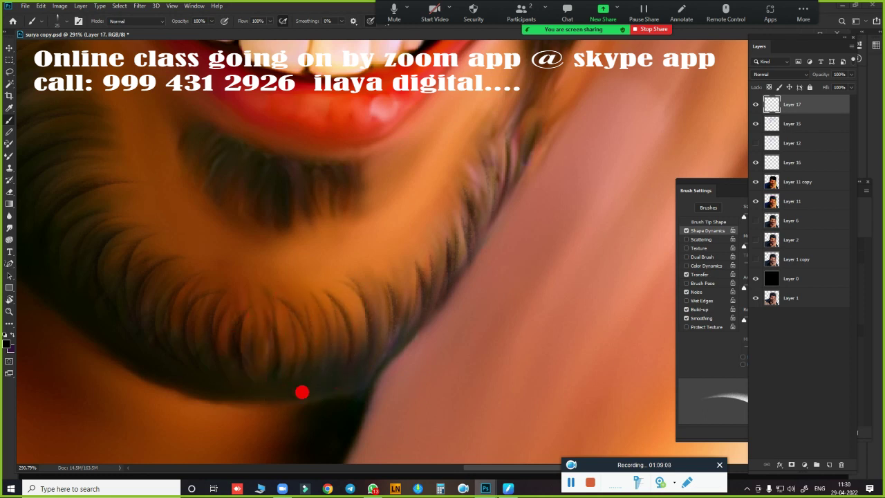
Step: Paint more dark strands on the chin beard and just below the lower lip
drag(389, 361, 299, 377)
mouse_move(374, 221)
mouse_down()
mouse_move(345, 272)
mouse_move(342, 227)
mouse_move(363, 275)
mouse_up()
drag(381, 268, 375, 247)
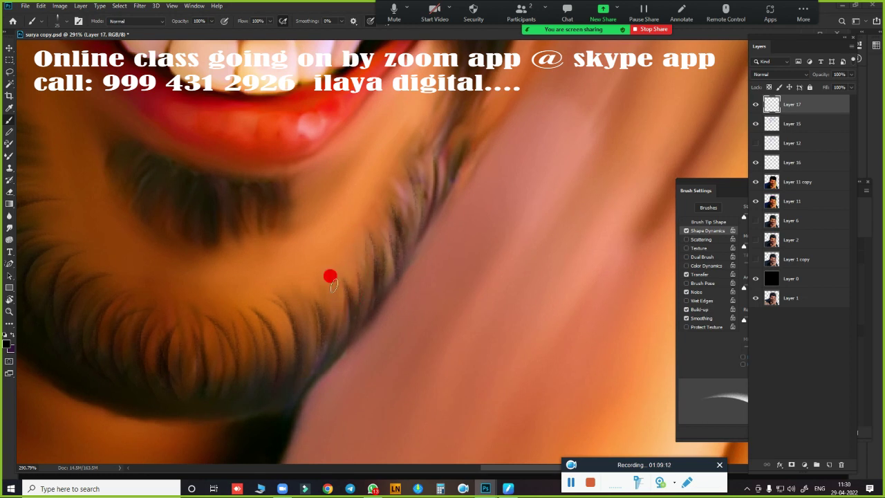
drag(352, 283, 346, 250)
drag(249, 208, 356, 271)
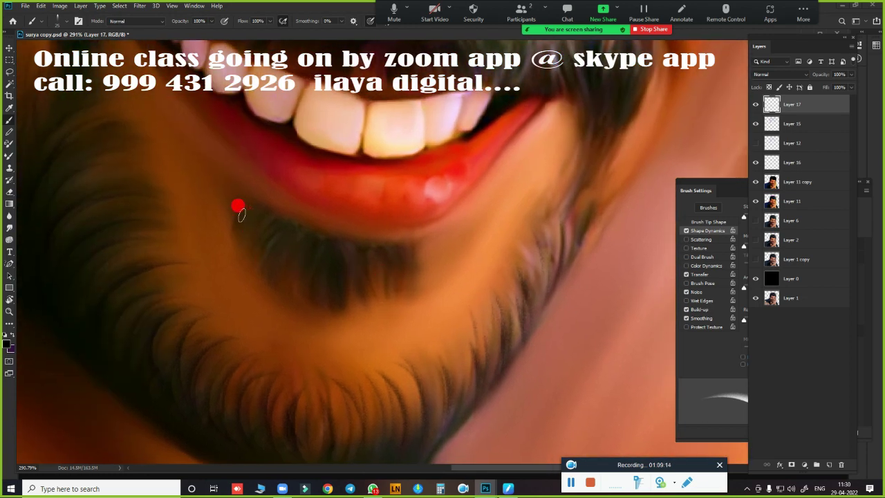
drag(240, 215, 233, 239)
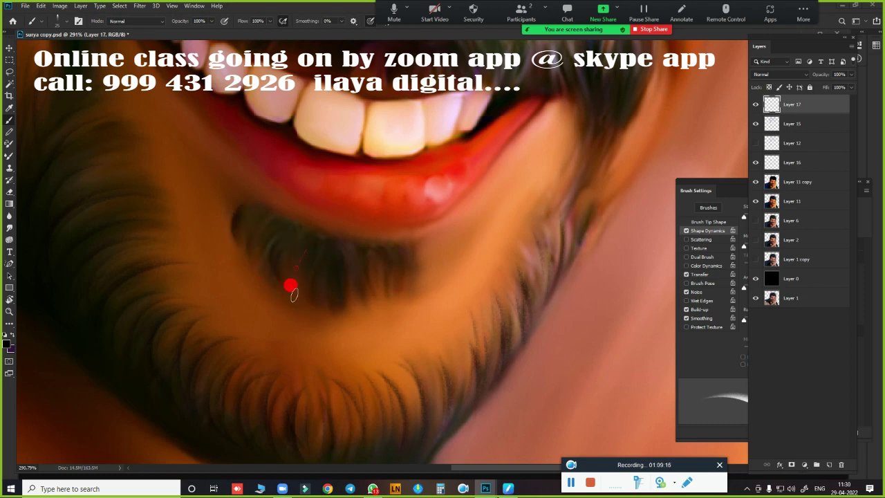
mouse_move(338, 297)
mouse_down()
mouse_move(401, 273)
mouse_move(419, 305)
mouse_up()
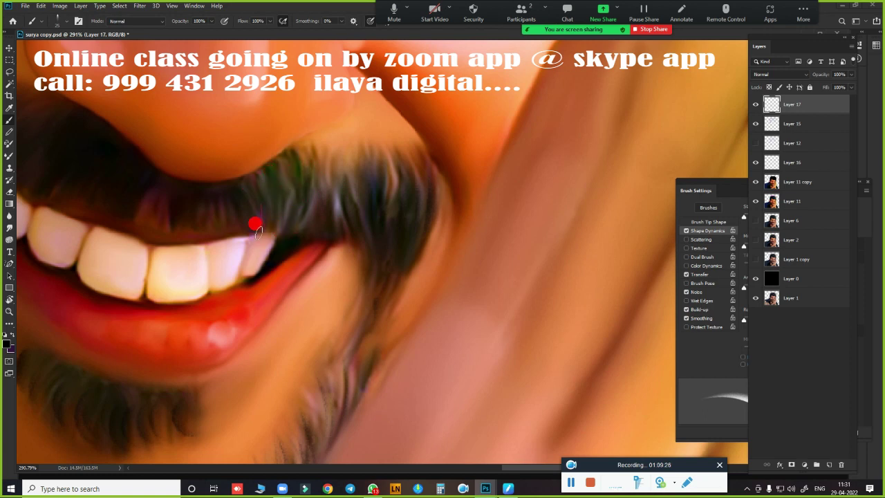
drag(246, 233, 644, 211)
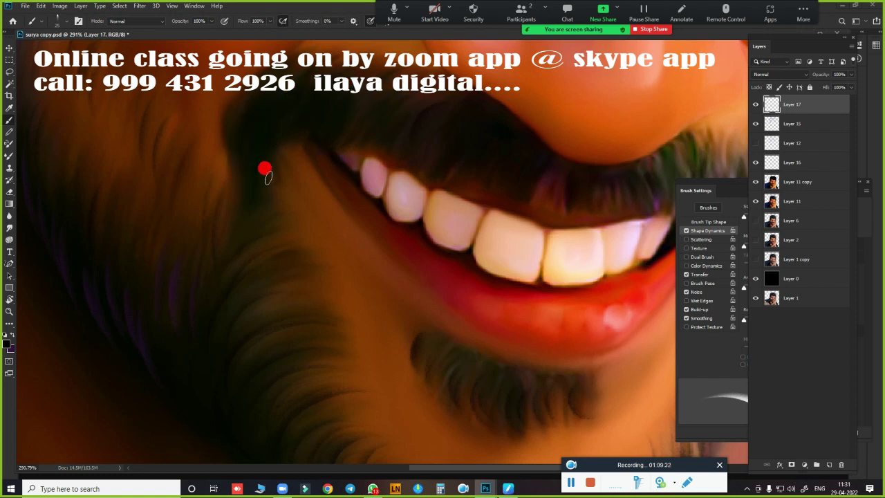
Step: Paint thin dark hair strands along the first eyebrow's top edge and curving tail
alt+scroll(422, 315, down, 5)
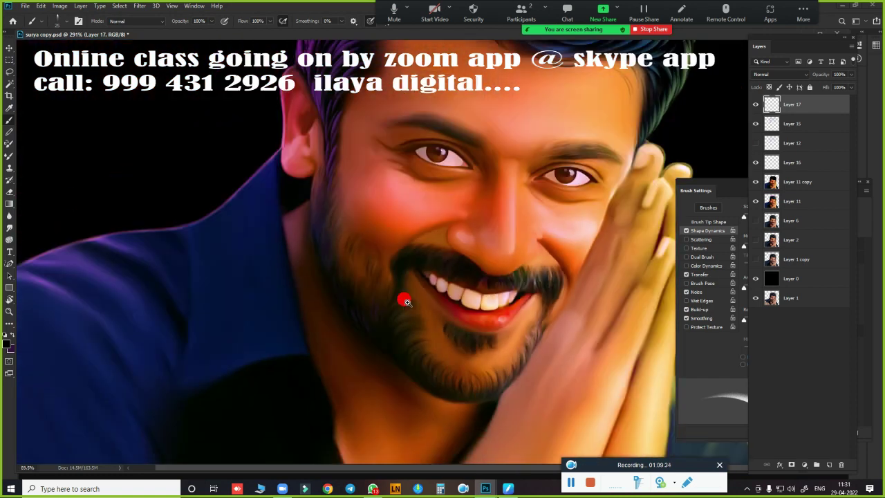
scroll(456, 176, up, 2)
scroll(484, 190, up, 2)
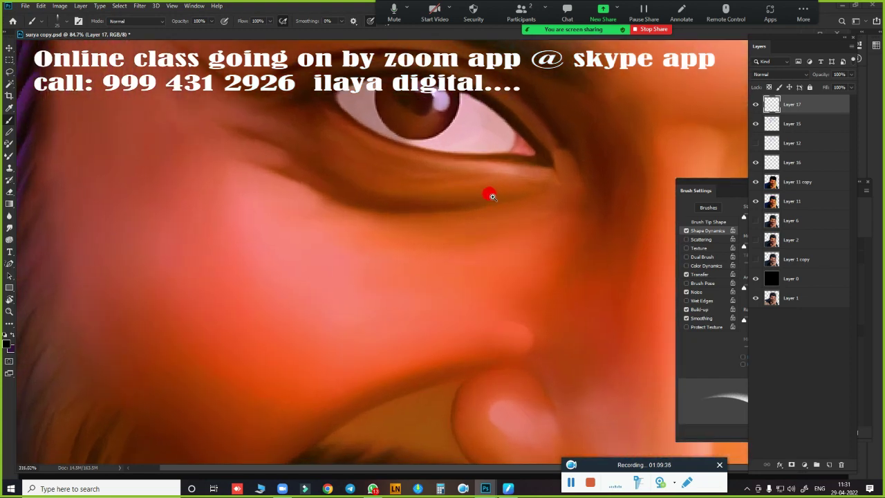
scroll(457, 242, up, 2)
scroll(346, 262, up, 1)
drag(118, 185, 270, 159)
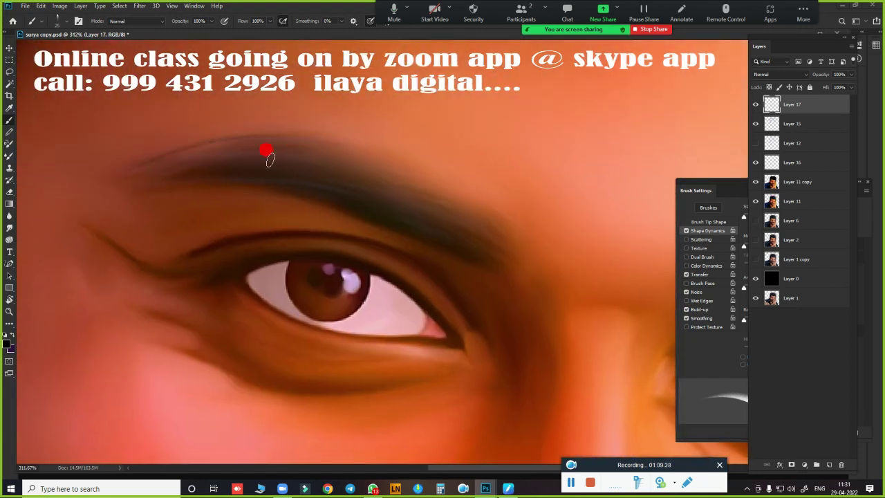
drag(207, 151, 299, 148)
drag(219, 170, 311, 147)
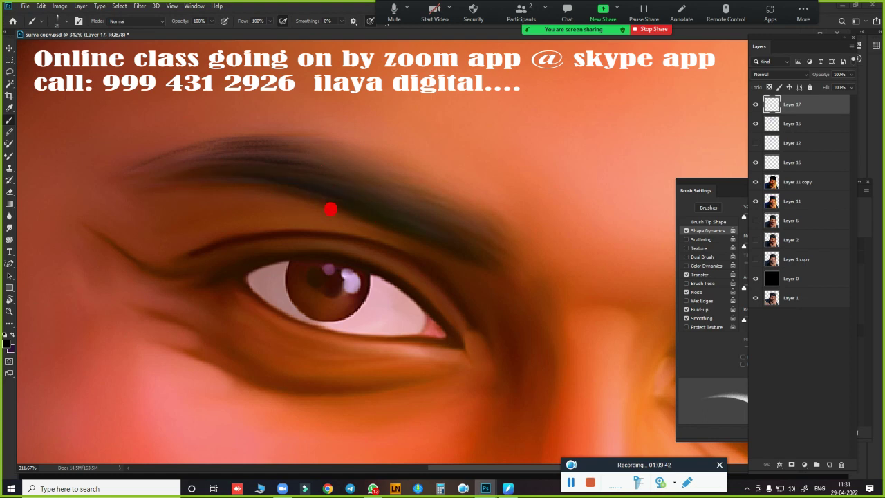
drag(384, 177, 476, 207)
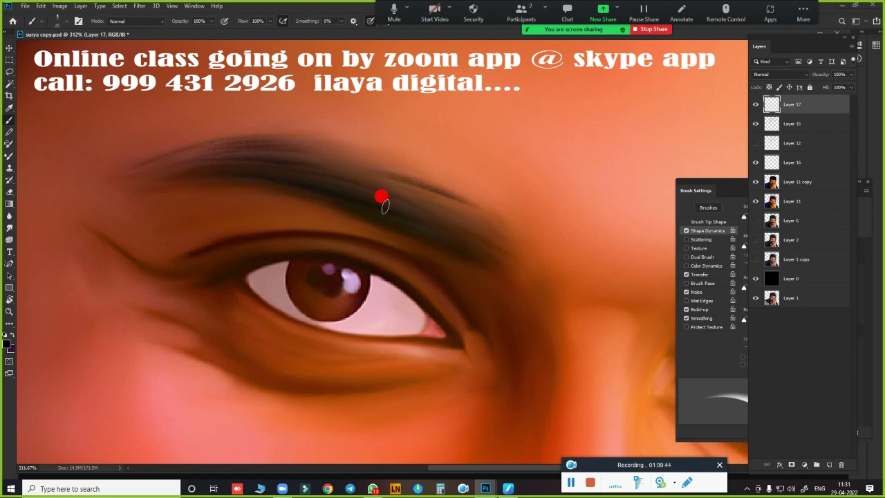
drag(387, 195, 484, 224)
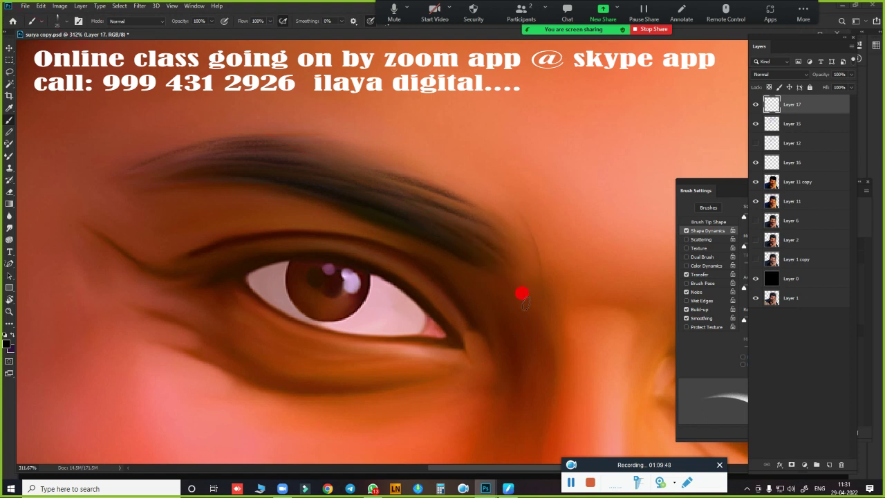
drag(468, 216, 506, 259)
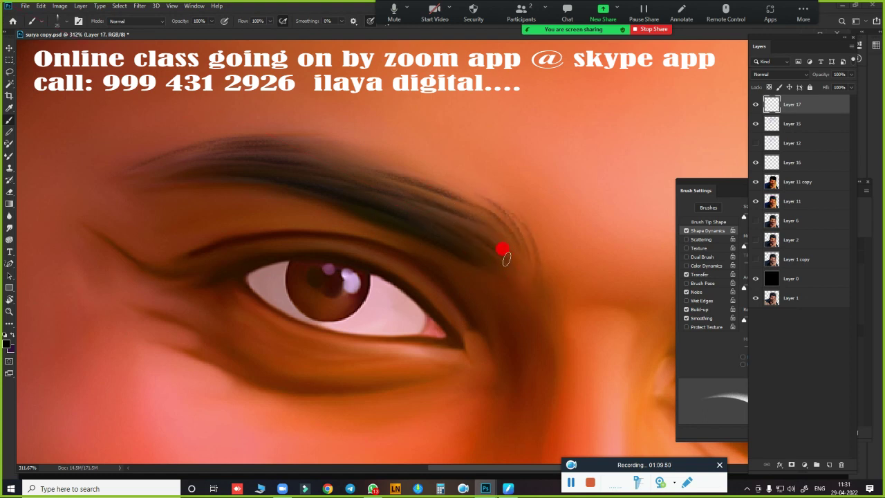
drag(487, 199, 560, 268)
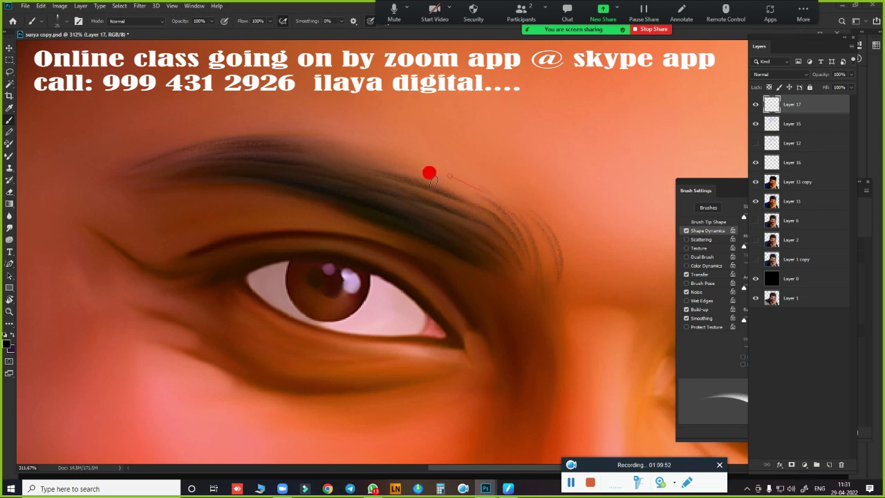
drag(308, 164, 390, 165)
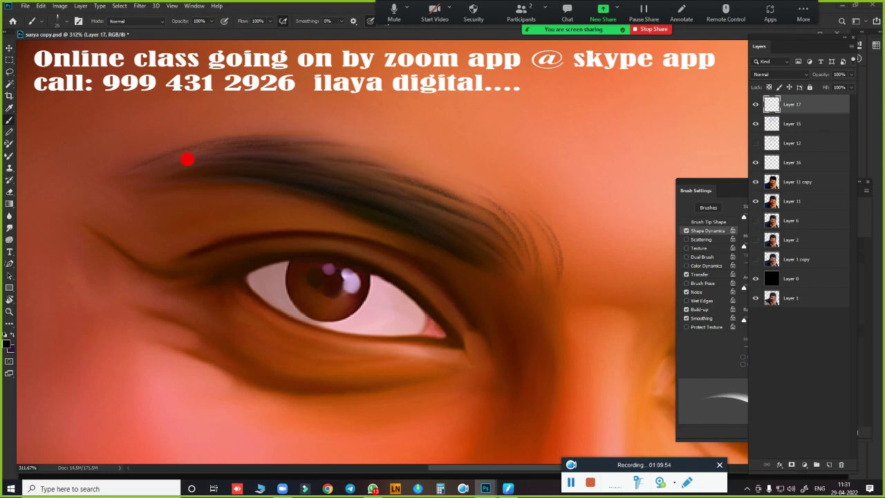
drag(250, 144, 381, 147)
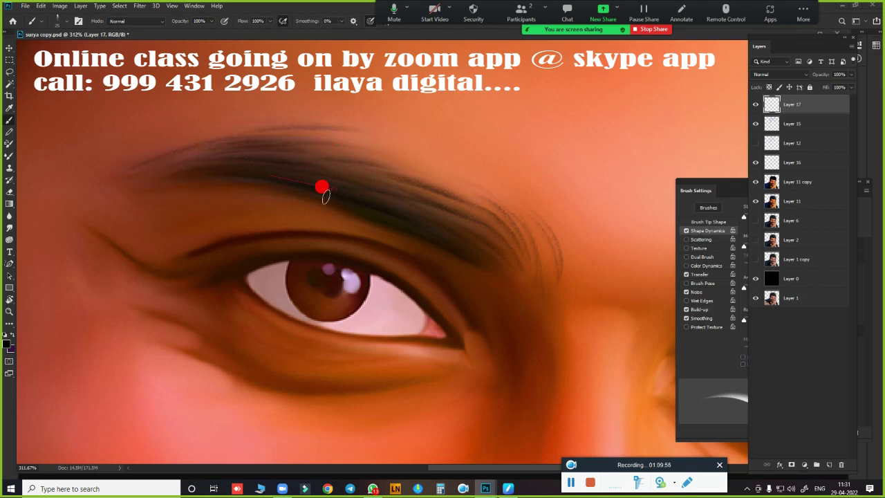
Step: Paint curved dark strands across the other eyebrow, from its inner end through the middle
mouse_move(615, 325)
mouse_down()
mouse_move(450, 277)
mouse_move(142, 265)
mouse_up()
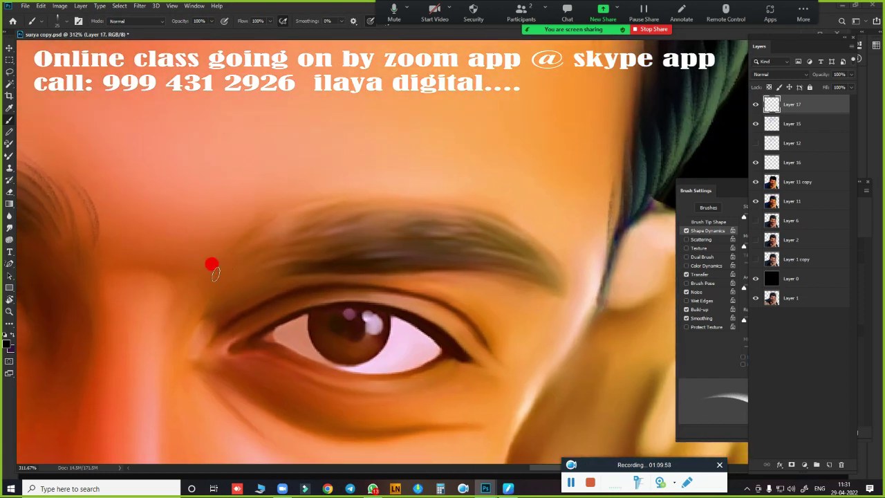
drag(206, 266, 228, 211)
mouse_move(235, 266)
mouse_down()
mouse_move(238, 221)
mouse_move(353, 213)
mouse_move(391, 196)
mouse_up()
drag(274, 255, 435, 207)
drag(345, 211, 484, 232)
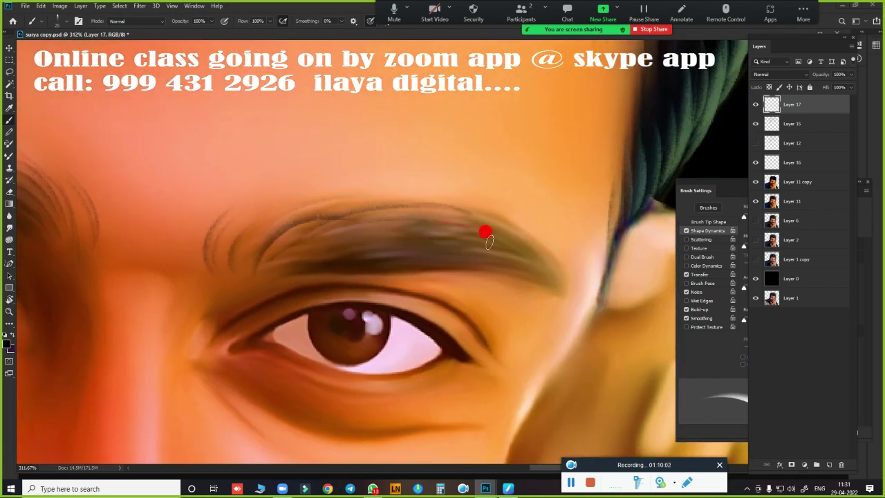
drag(431, 238, 322, 263)
drag(476, 239, 345, 249)
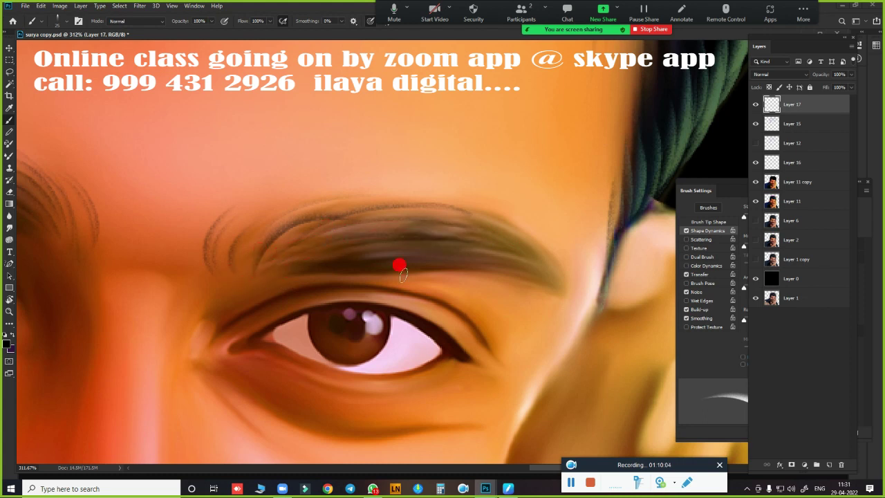
mouse_move(484, 257)
mouse_down()
mouse_move(392, 266)
mouse_move(520, 273)
mouse_up()
drag(466, 256, 404, 241)
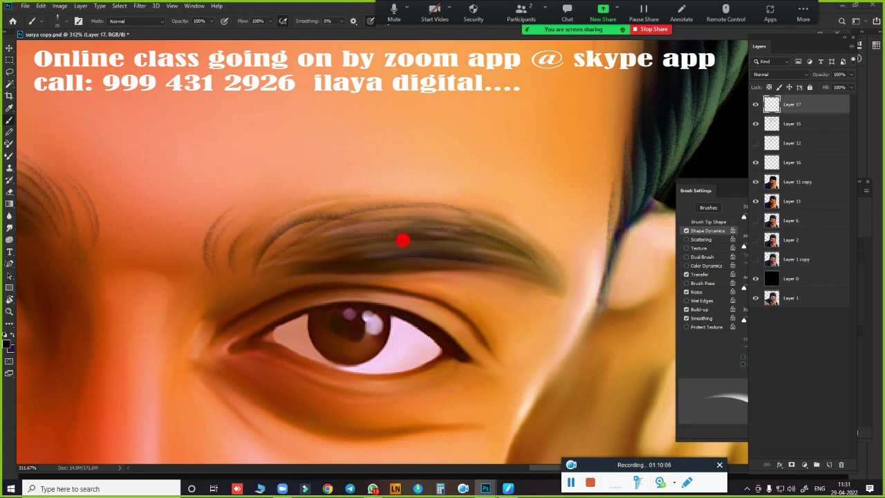
mouse_move(408, 212)
mouse_down()
mouse_move(468, 209)
mouse_move(333, 202)
mouse_up()
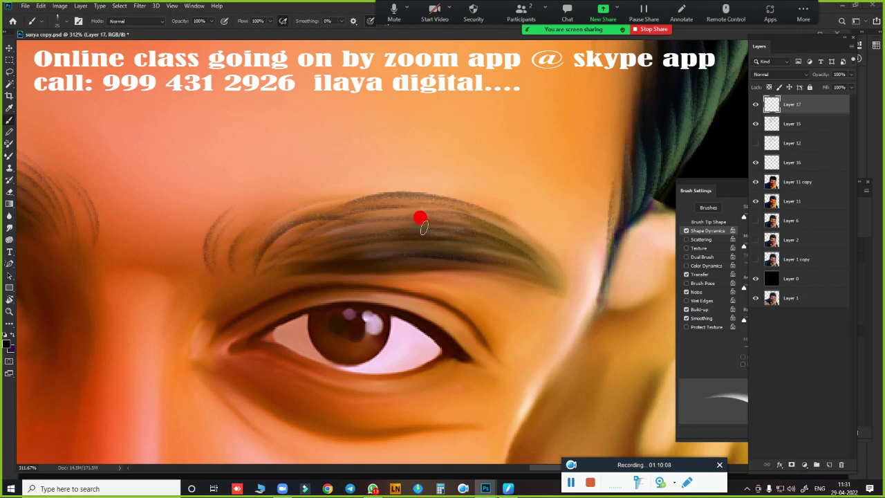
scroll(469, 356, down, 3)
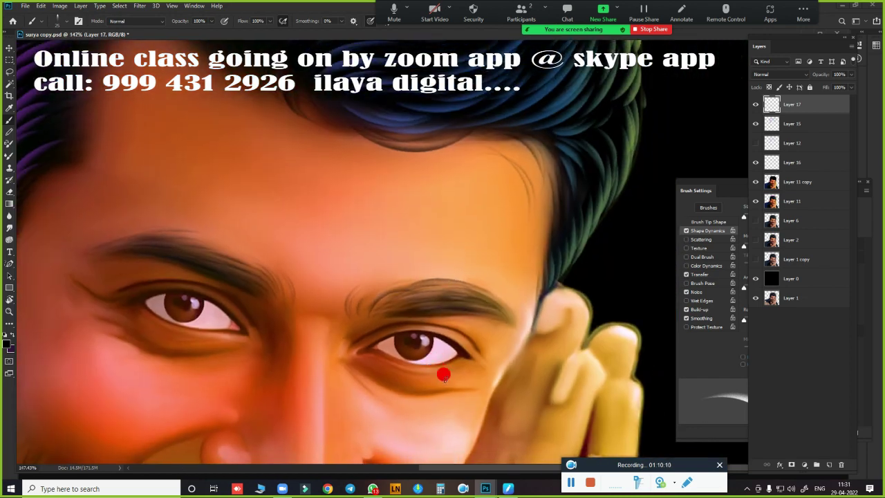
Step: Zoom out and choose dark navy #0e1a40 as the painting colour
mouse_move(445, 371)
mouse_down()
mouse_move(433, 342)
mouse_move(545, 231)
mouse_up()
scroll(509, 306, down, 2)
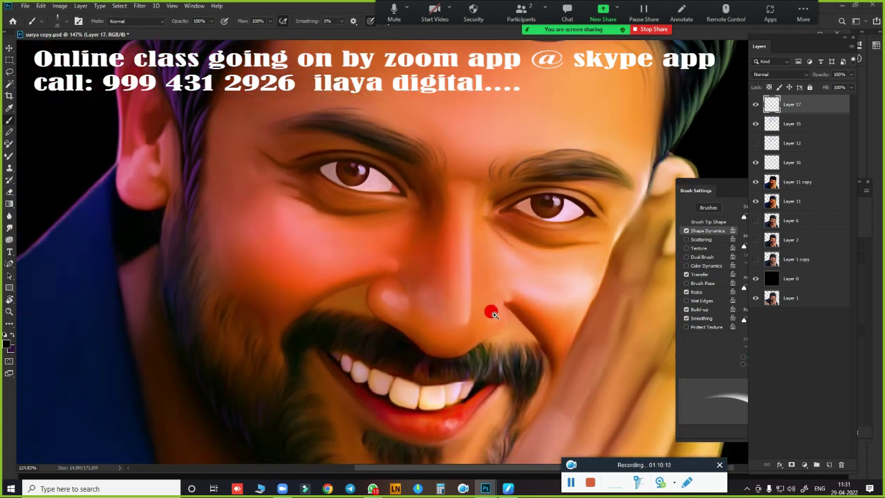
scroll(490, 310, down, 2)
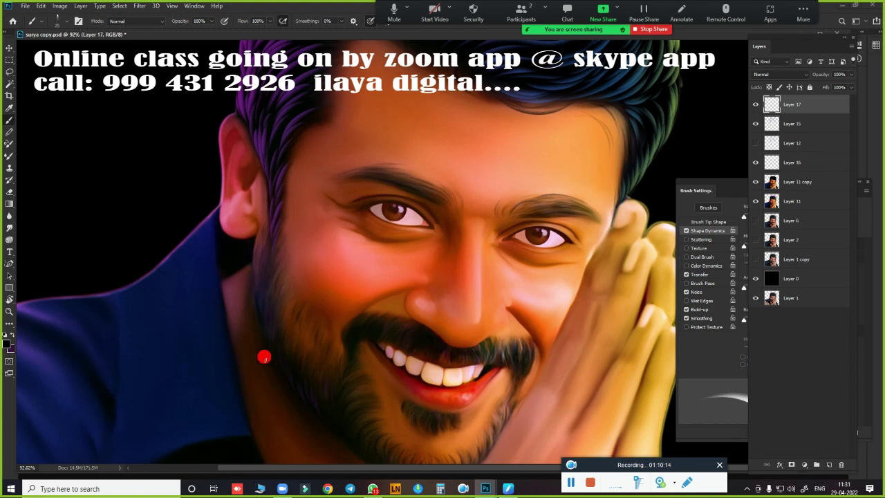
click(8, 343)
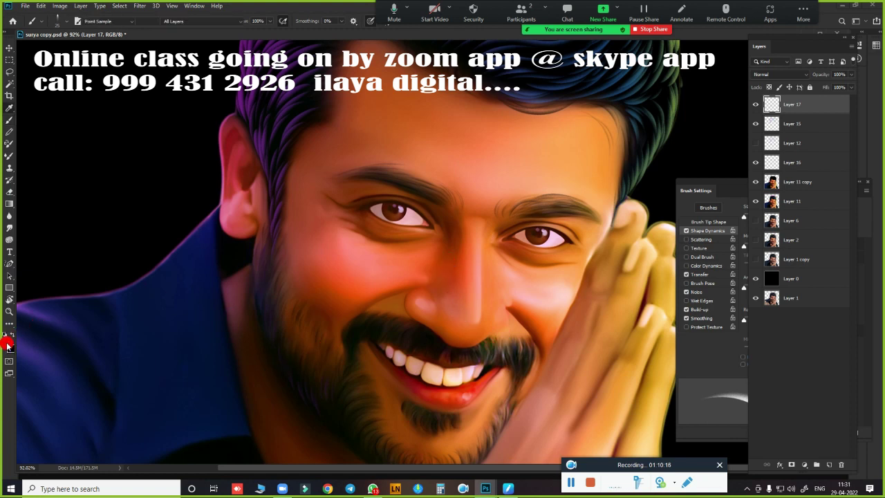
click(768, 185)
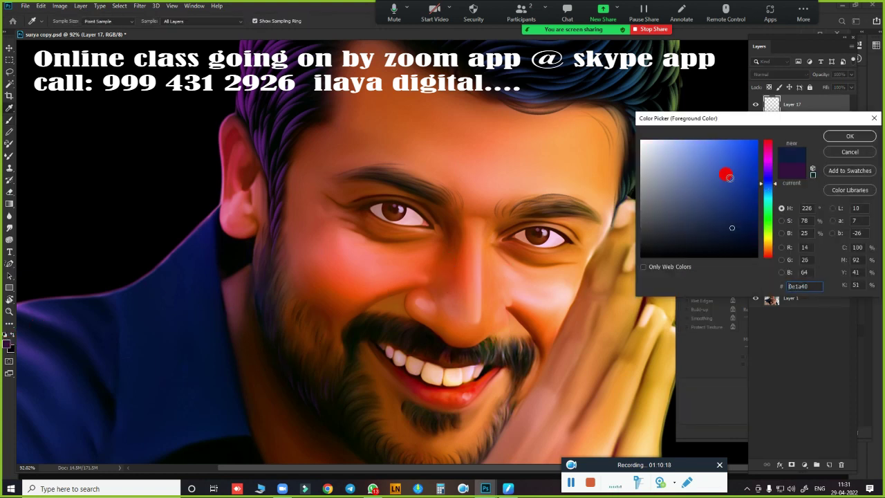
click(703, 148)
click(835, 138)
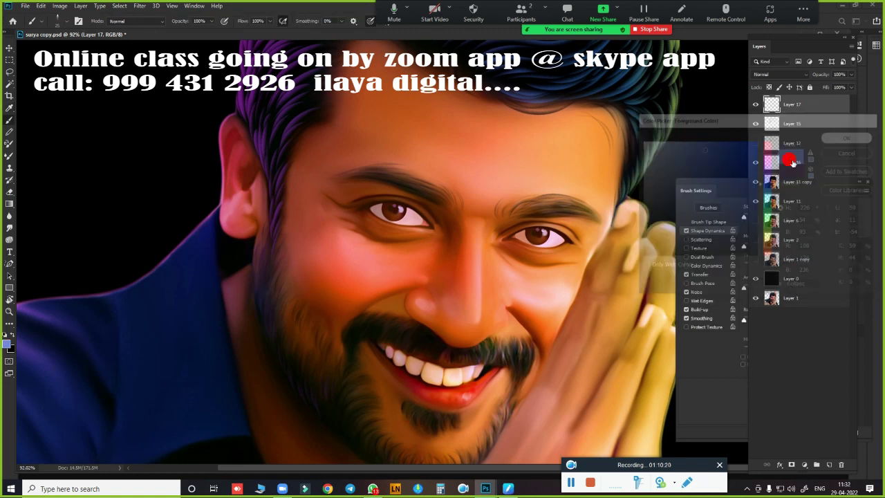
Step: Brush bluish highlight strands along the top and end of both eyebrows
scroll(426, 233, up, 3)
scroll(478, 250, up, 2)
drag(424, 186, 405, 340)
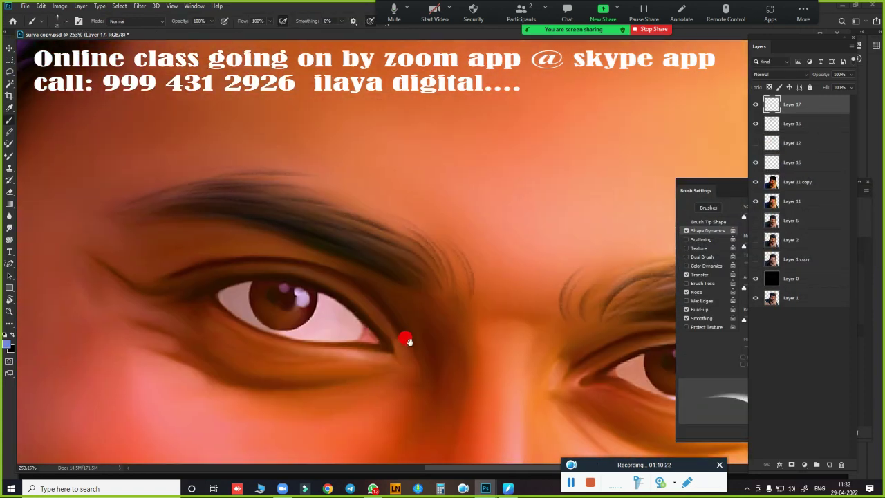
mouse_move(258, 183)
mouse_down()
mouse_move(291, 186)
mouse_move(295, 213)
mouse_move(281, 233)
mouse_up()
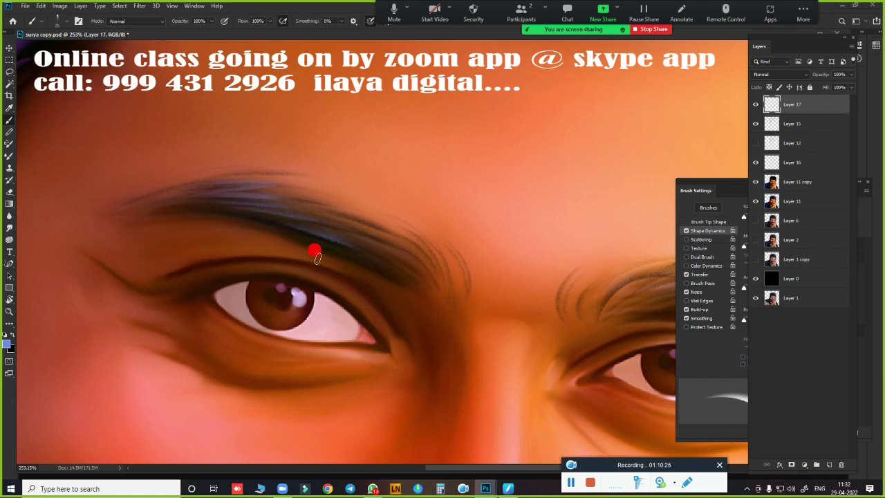
drag(502, 302, 186, 286)
mouse_move(398, 293)
mouse_down()
mouse_move(472, 298)
mouse_move(479, 285)
mouse_up()
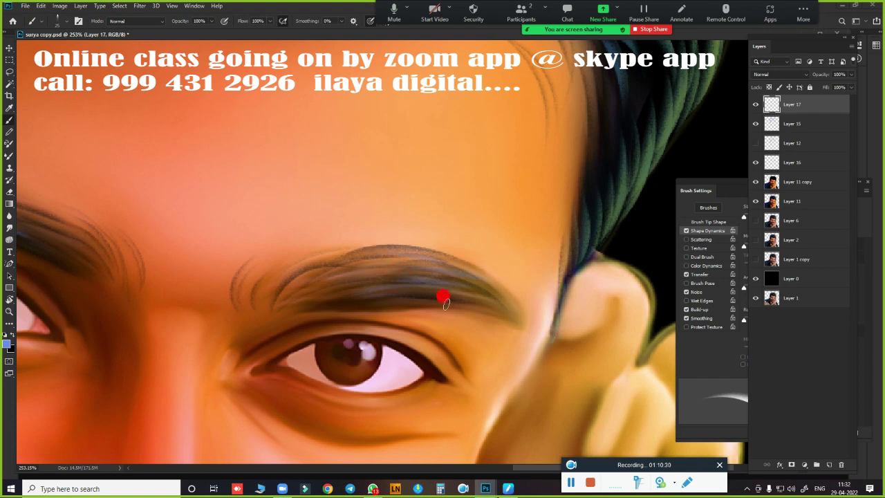
drag(479, 352, 638, 148)
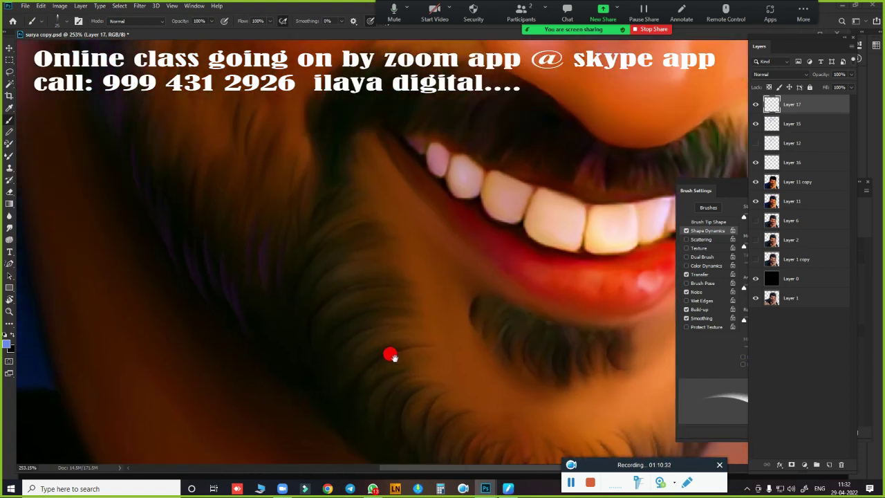
Step: Paint bluish strands down the moustache corner and across its middle above the teeth
drag(391, 356, 336, 450)
scroll(295, 230, up, 2)
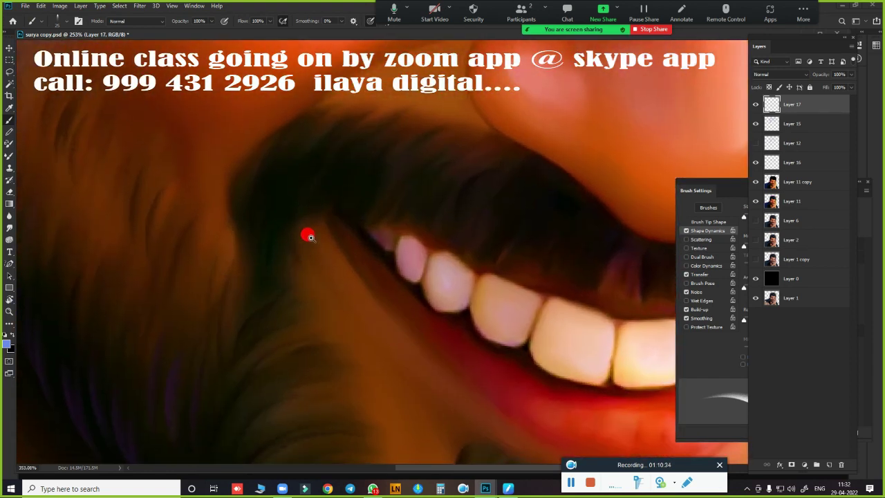
drag(293, 204, 292, 319)
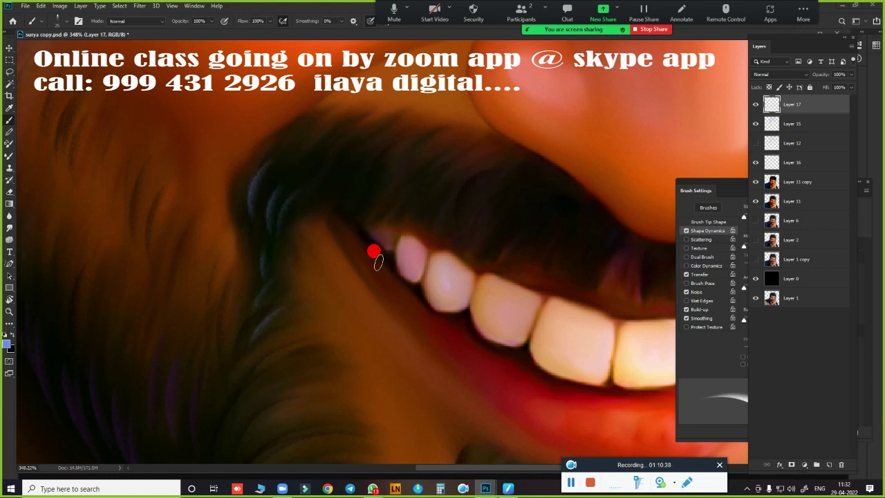
drag(375, 253, 316, 355)
drag(335, 267, 304, 297)
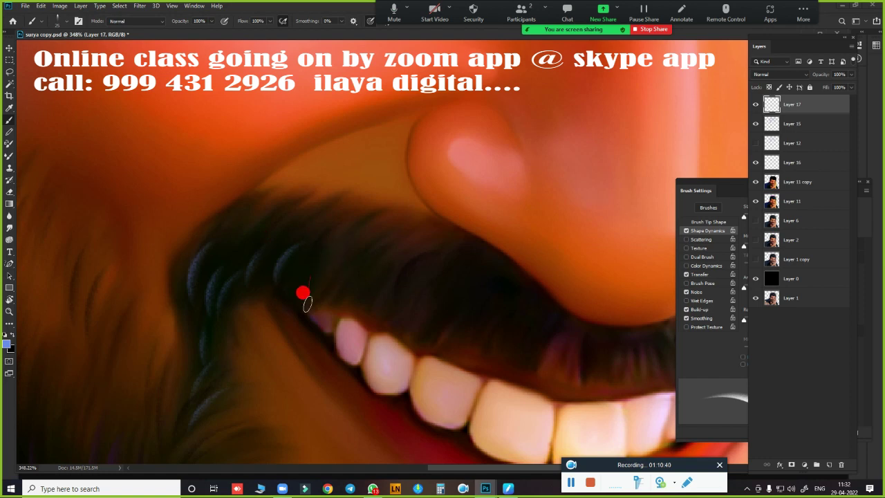
drag(378, 252, 330, 313)
drag(401, 241, 392, 316)
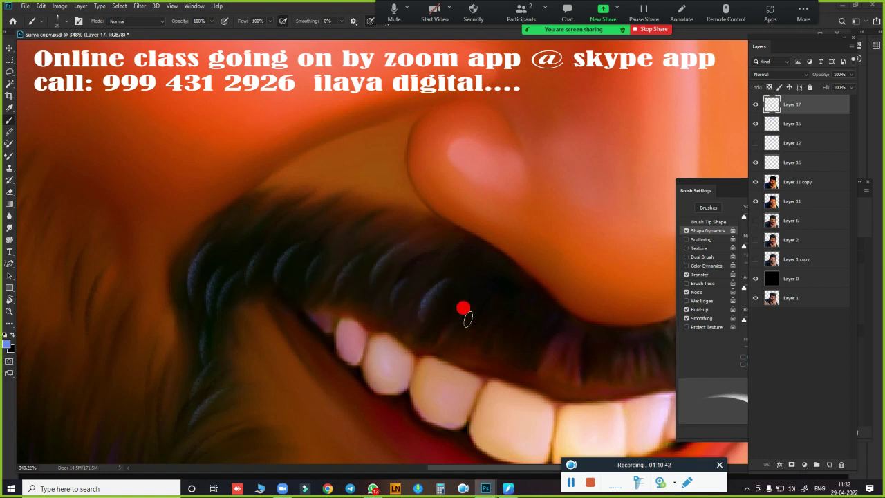
Step: Paint bluish-grey strands along the moustache's right side and end
mouse_move(490, 320)
mouse_down()
mouse_move(449, 364)
mouse_move(293, 307)
mouse_up()
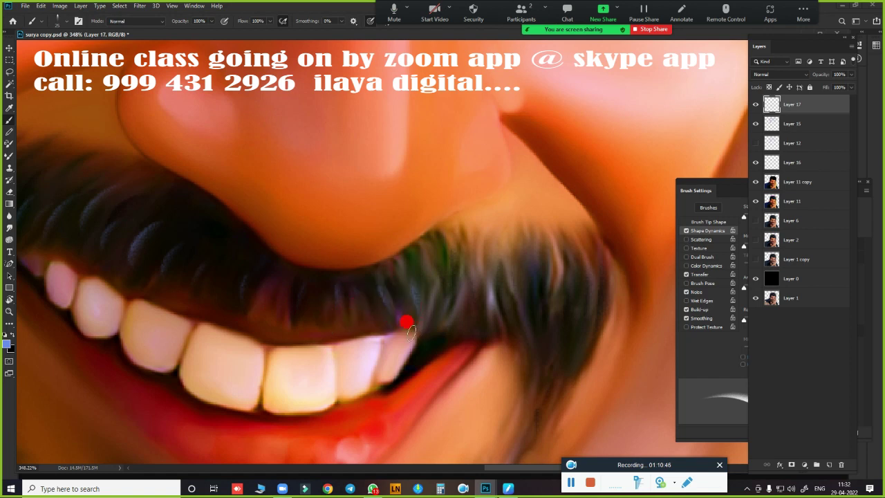
drag(450, 280, 471, 301)
drag(477, 268, 508, 336)
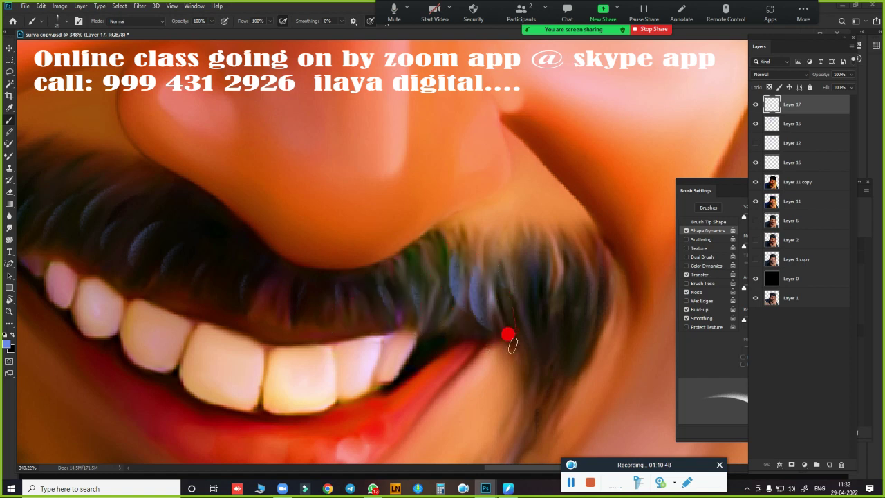
drag(526, 273, 540, 336)
mouse_move(557, 277)
mouse_down()
mouse_move(569, 281)
mouse_move(589, 349)
mouse_up()
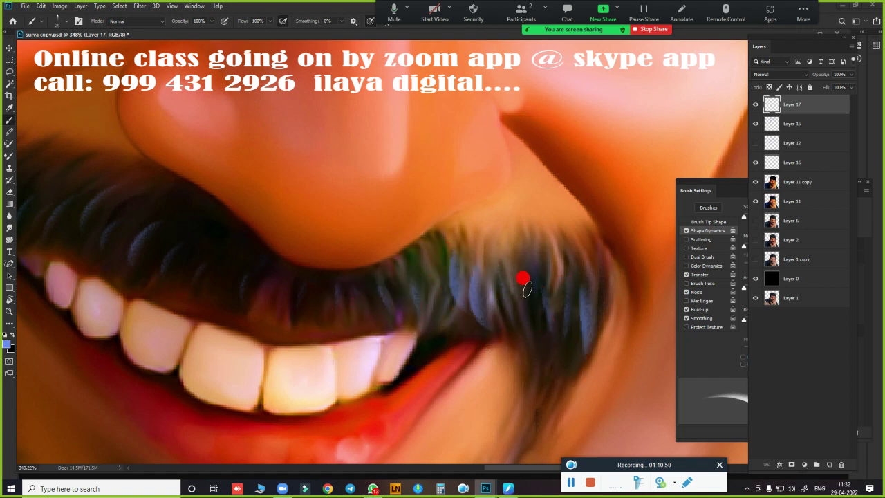
mouse_move(525, 273)
mouse_down()
mouse_move(536, 326)
mouse_move(545, 326)
mouse_up()
key(ctrl+0)
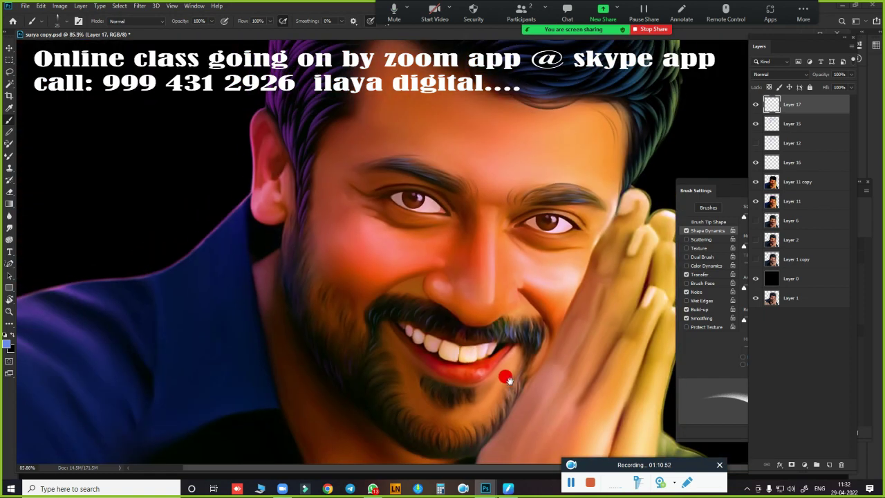
Step: Adjust the brush size and paint bluish strands on the patch below the lower lip
key(bracketright)
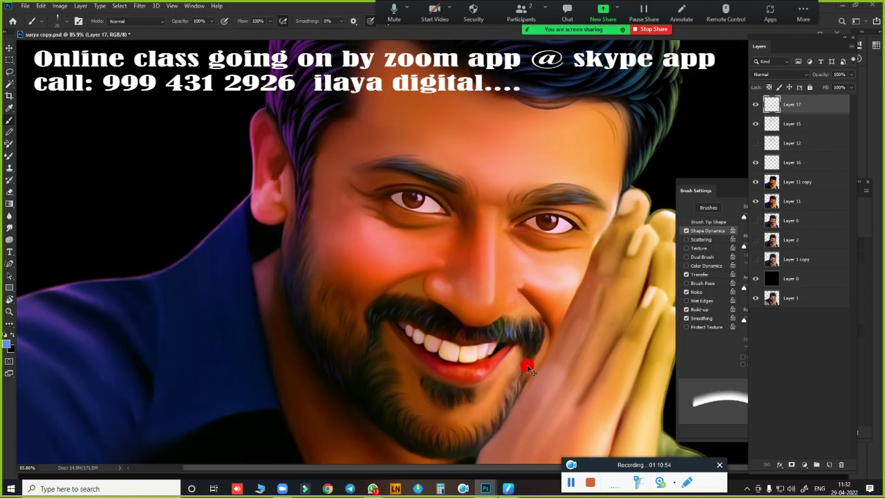
key(bracketleft)
scroll(529, 356, up, 3)
scroll(613, 355, up, 2)
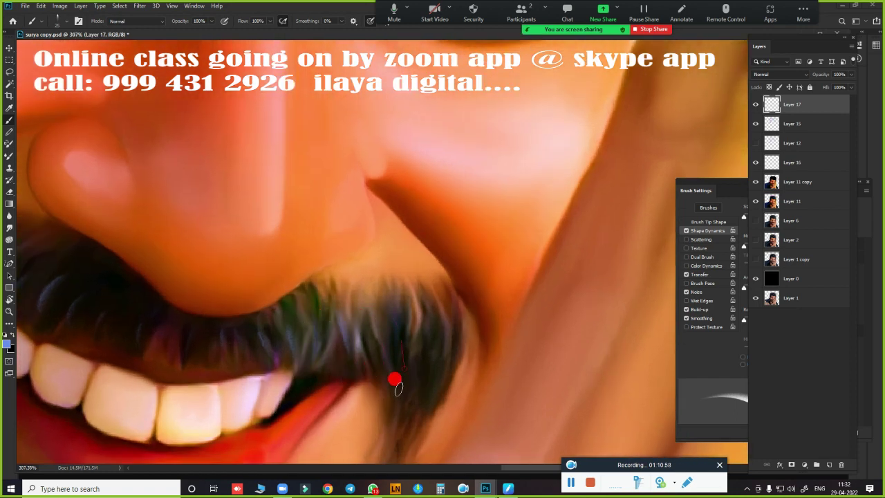
drag(391, 403, 599, 161)
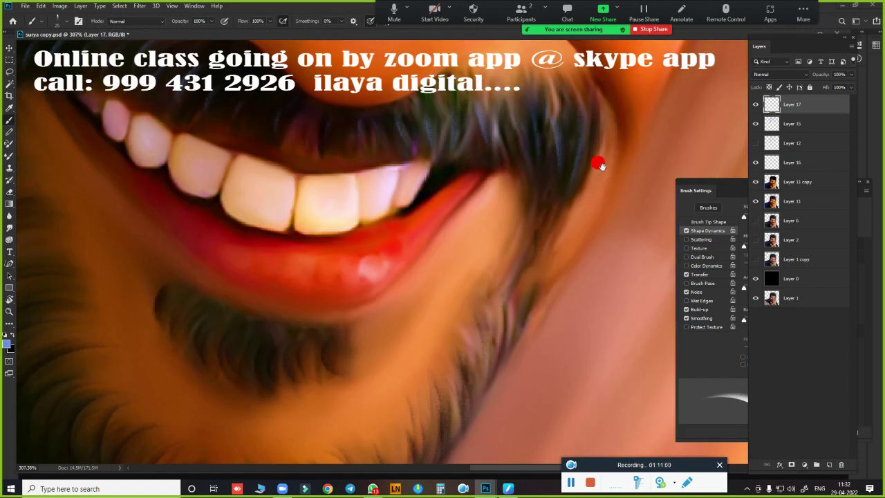
drag(491, 320, 561, 220)
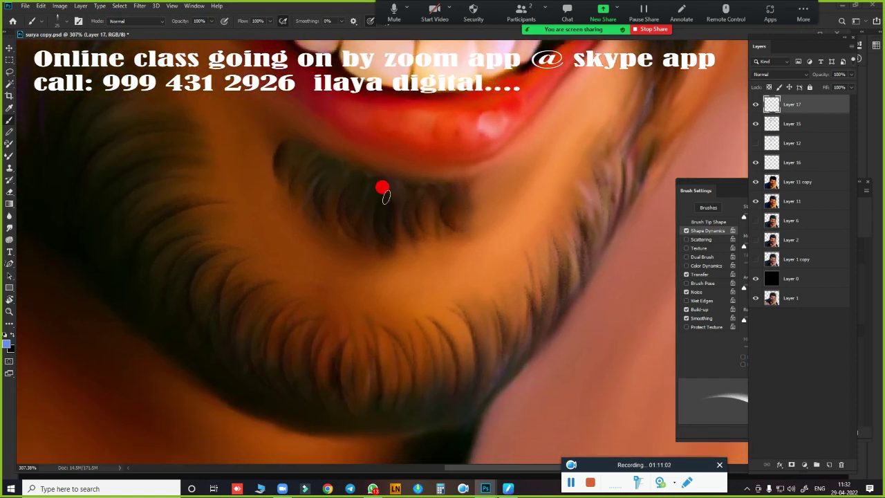
drag(381, 187, 362, 239)
drag(362, 187, 387, 233)
drag(429, 191, 458, 218)
drag(347, 197, 344, 233)
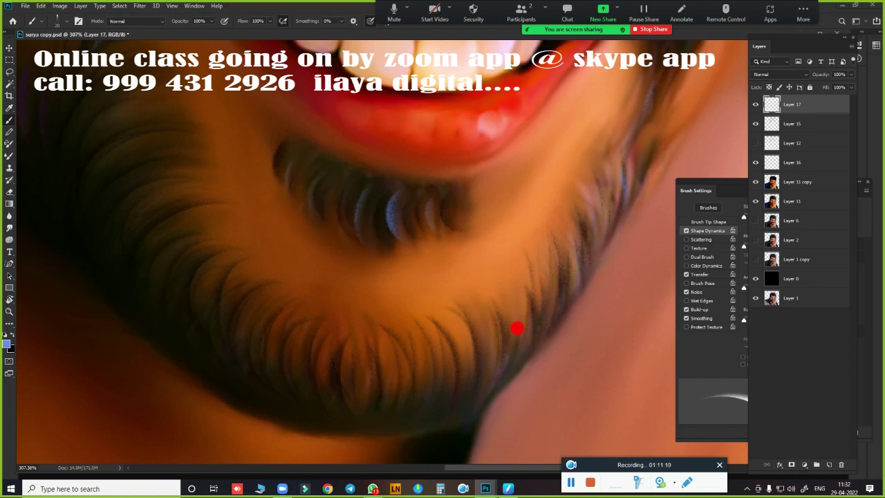
Step: Paint bluish highlight strands along the chin beard's left and lower edges
drag(247, 347, 362, 365)
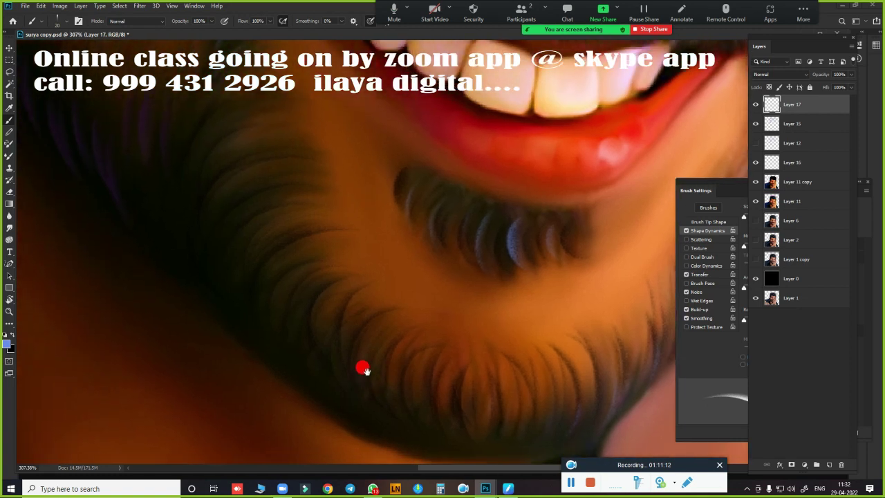
drag(296, 346, 294, 389)
drag(325, 349, 348, 436)
drag(374, 400, 312, 260)
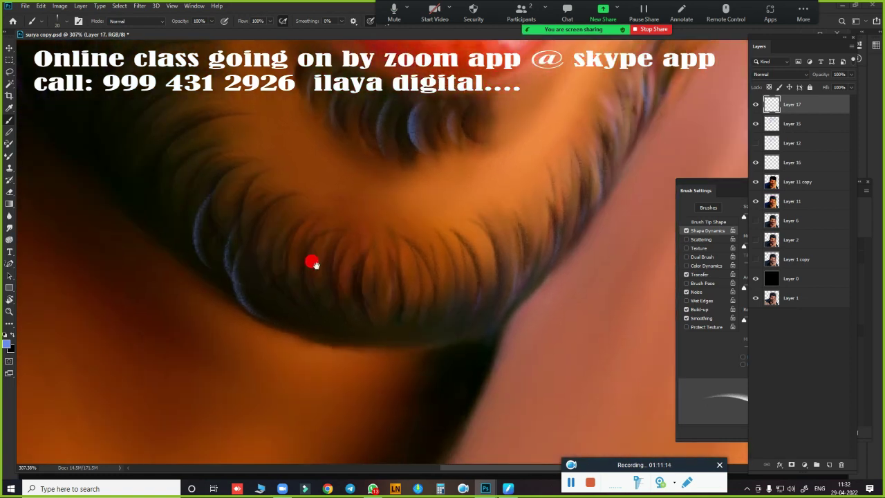
mouse_move(253, 235)
mouse_down()
mouse_move(262, 294)
mouse_move(307, 318)
mouse_up()
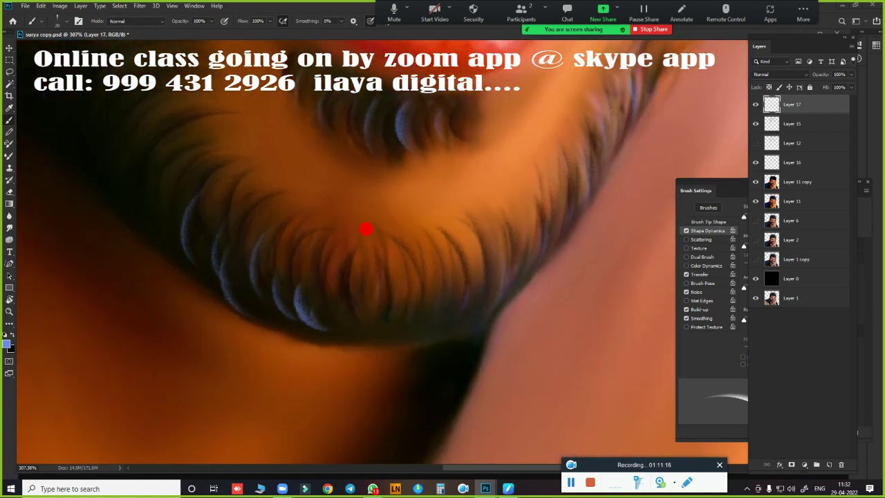
drag(354, 260, 352, 300)
drag(399, 285, 393, 319)
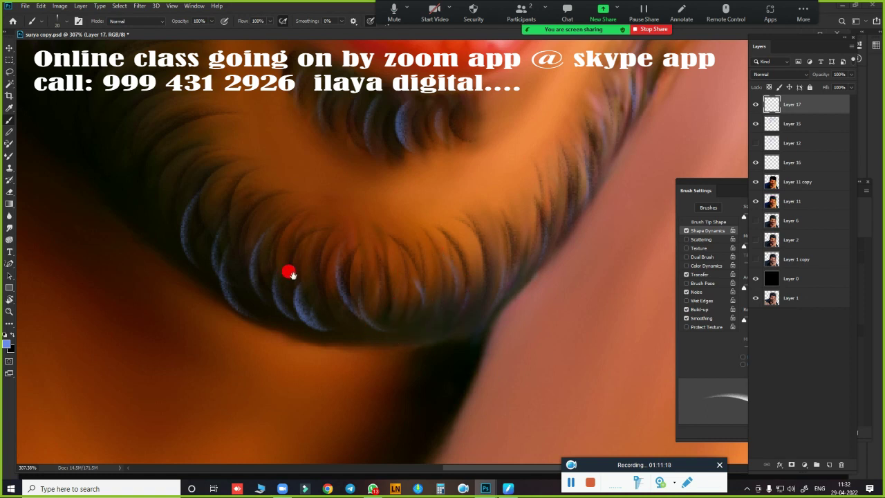
drag(286, 271, 482, 342)
mouse_move(319, 208)
mouse_down()
mouse_move(329, 278)
mouse_move(354, 337)
mouse_up()
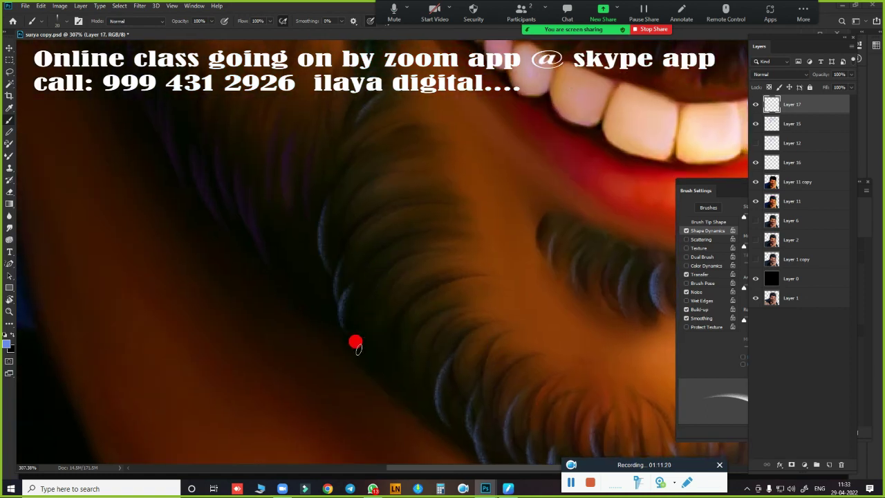
mouse_move(382, 166)
mouse_down()
mouse_move(347, 223)
mouse_move(367, 283)
mouse_up()
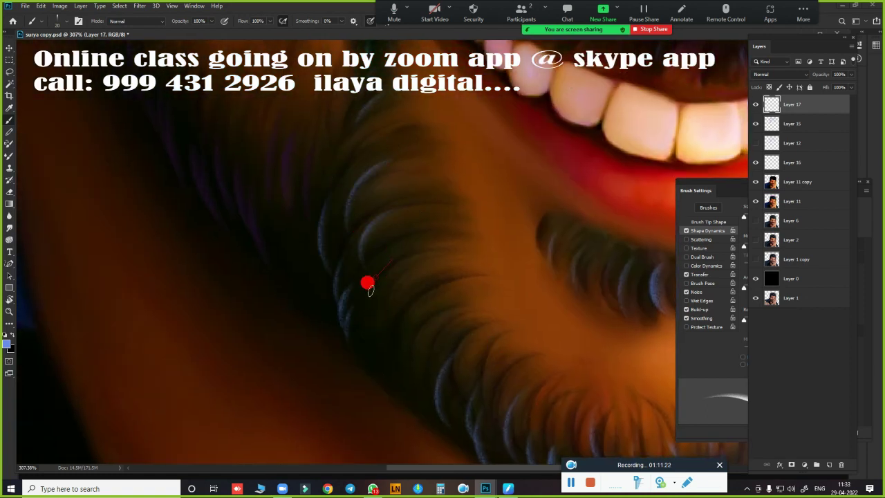
drag(408, 315, 384, 380)
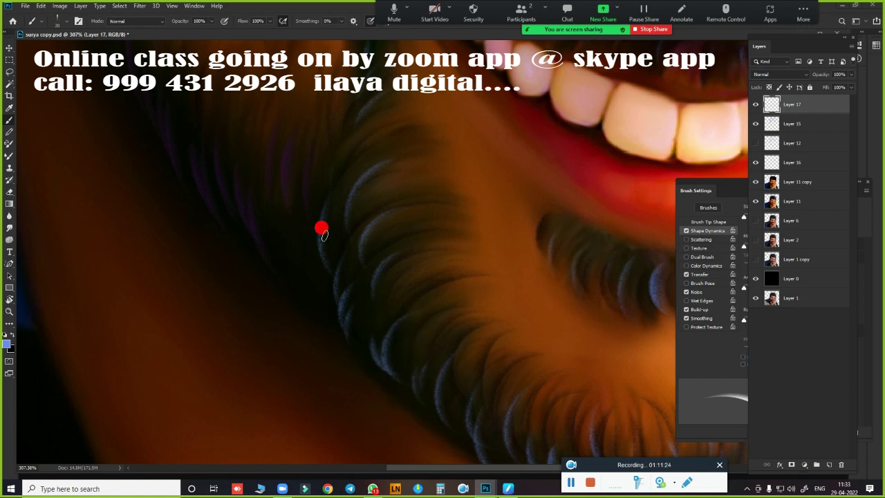
mouse_move(257, 182)
mouse_down()
mouse_move(325, 243)
mouse_move(330, 317)
mouse_up()
Step: Paint four curved bluish crescent strands up the beard's left jawline toward the ear
key(ctrl+0)
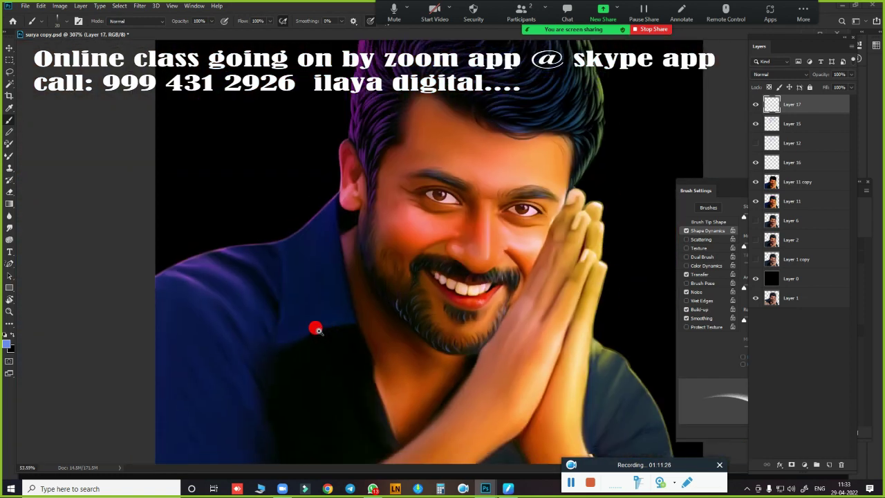
scroll(316, 289, up, 2)
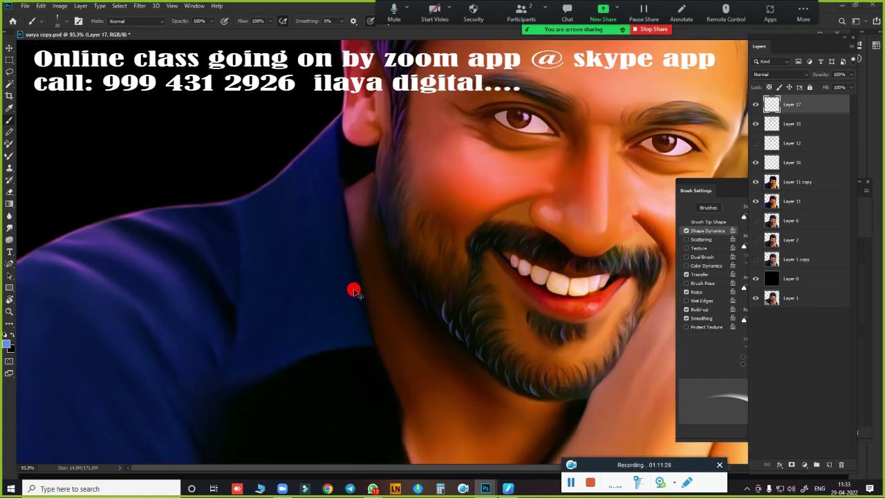
scroll(453, 330, up, 3)
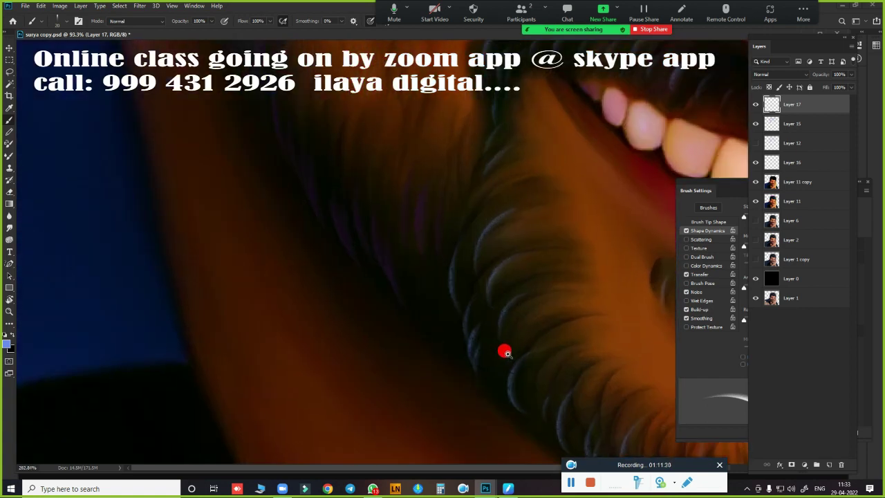
scroll(504, 352, up, 2)
drag(302, 280, 320, 312)
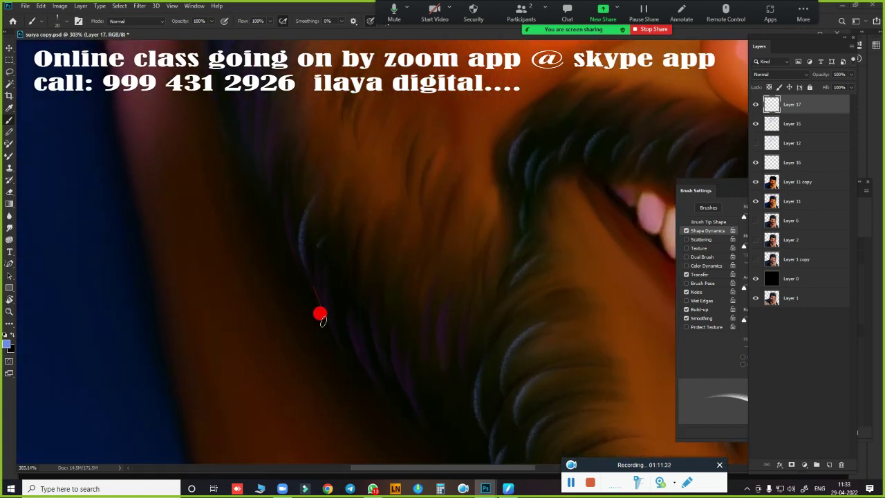
drag(308, 249, 325, 337)
drag(354, 263, 381, 374)
drag(359, 331, 383, 394)
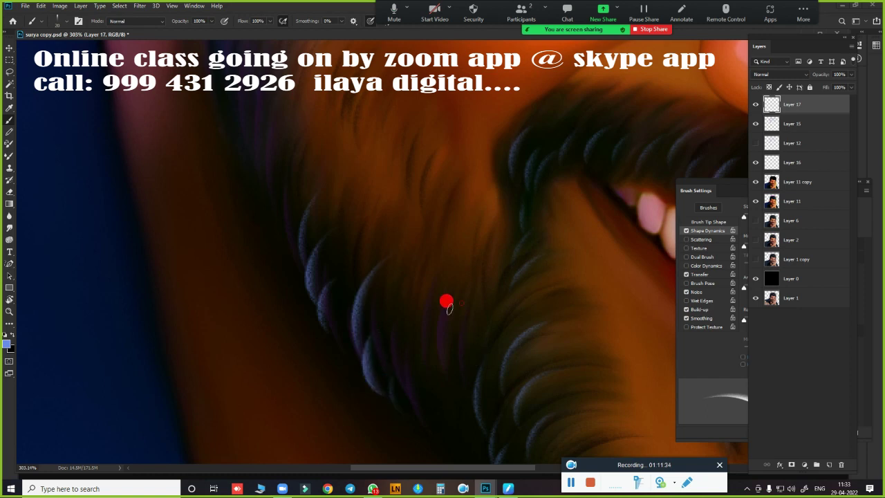
scroll(478, 302, down, 2)
scroll(450, 277, down, 2)
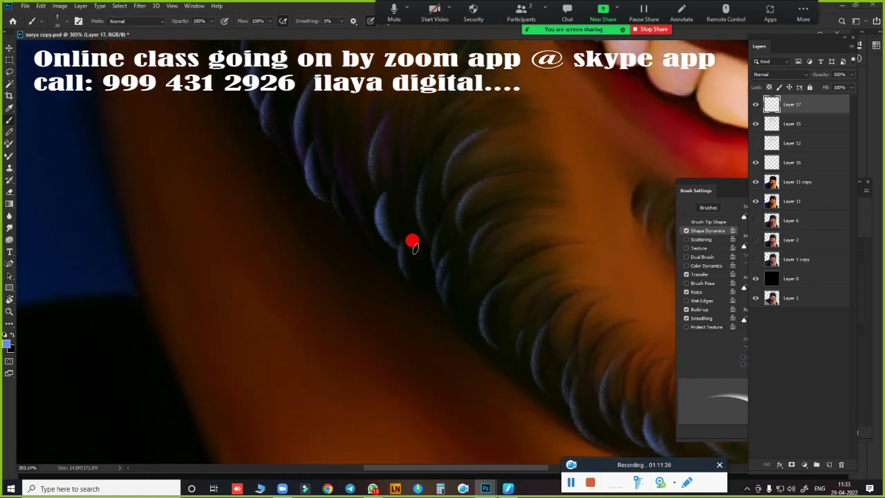
scroll(410, 241, down, 4)
scroll(364, 267, up, 1)
scroll(336, 310, up, 1)
scroll(375, 325, up, 2)
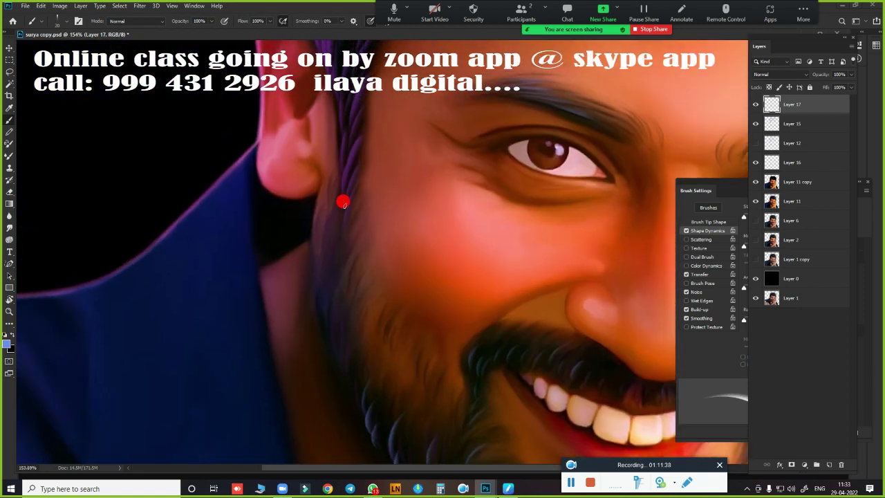
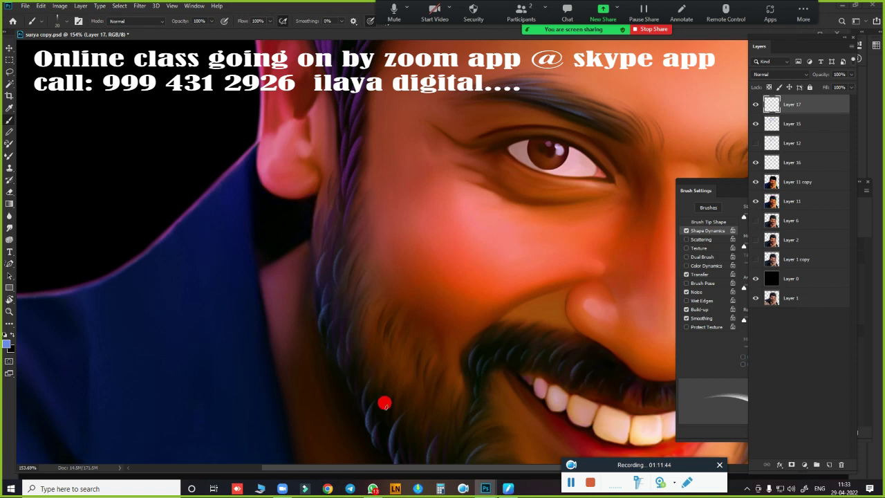
Step: Set the foreground colour to yellow-green
scroll(384, 404, down, 2)
scroll(405, 312, down, 1)
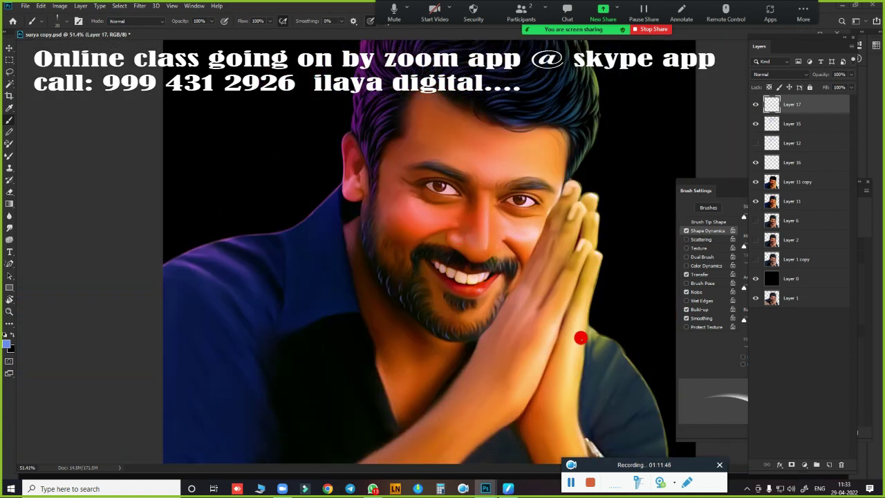
click(6, 341)
drag(770, 228, 771, 237)
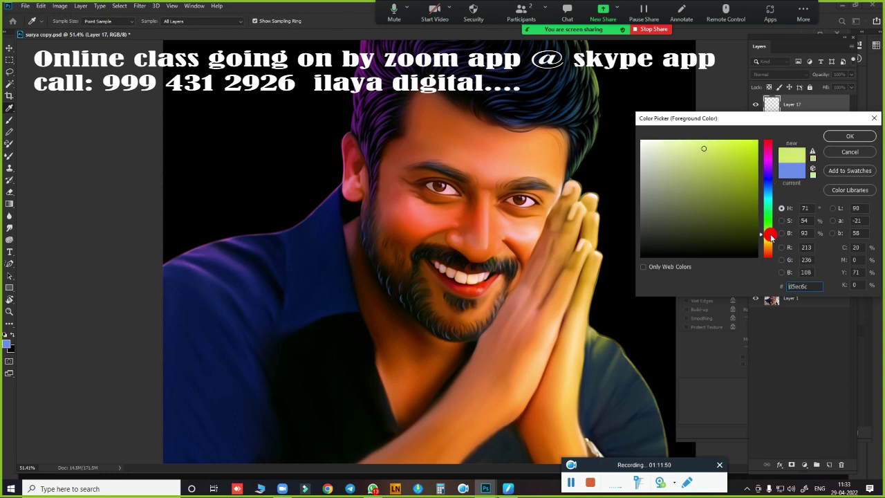
click(850, 136)
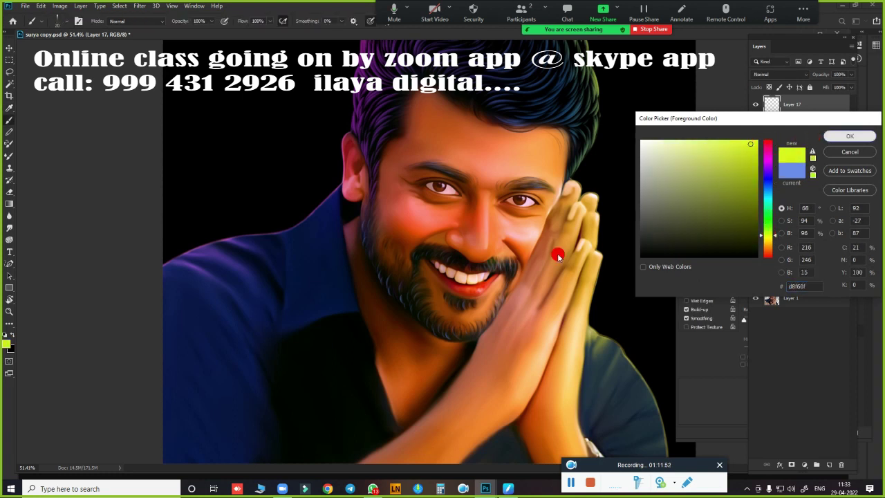
Step: Paint thin yellow-green highlight strokes along the beard hair at the jaw and chin
scroll(542, 243, up, 3)
scroll(484, 235, left, 5)
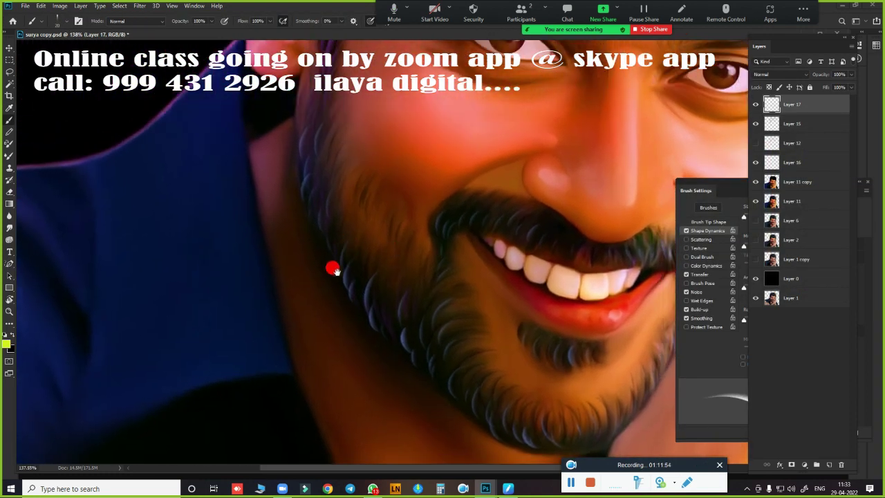
scroll(325, 221, up, 4)
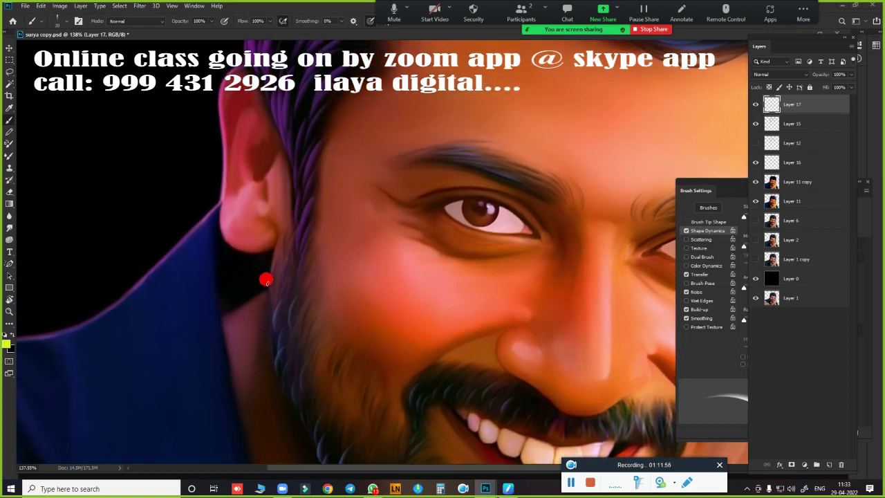
drag(284, 255, 280, 289)
key(ctrl+z)
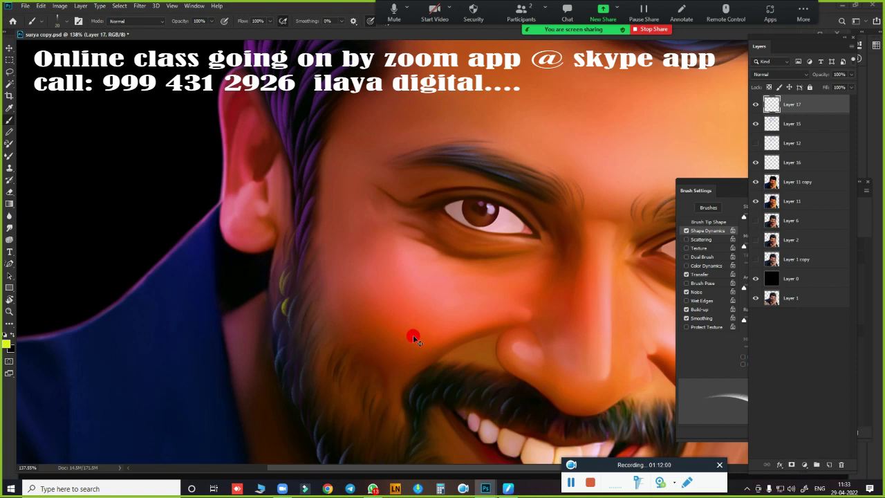
scroll(406, 328, down, 3)
scroll(448, 144, down, 2)
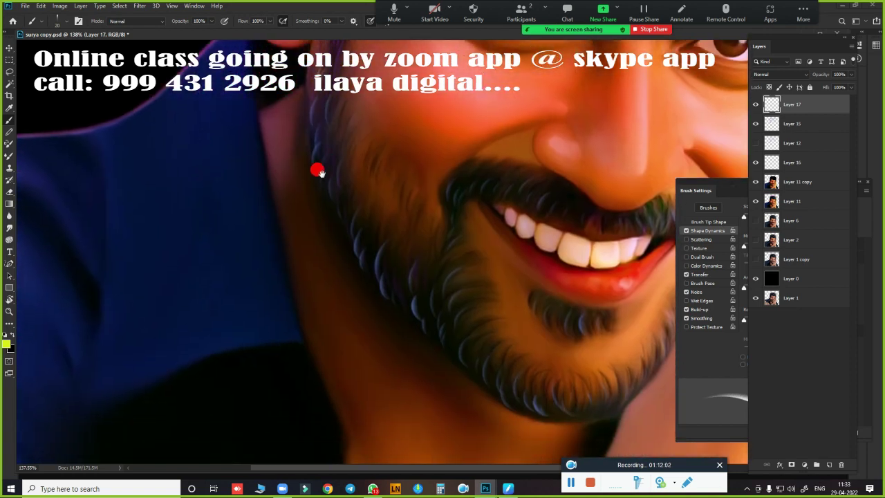
scroll(318, 170, down, 1)
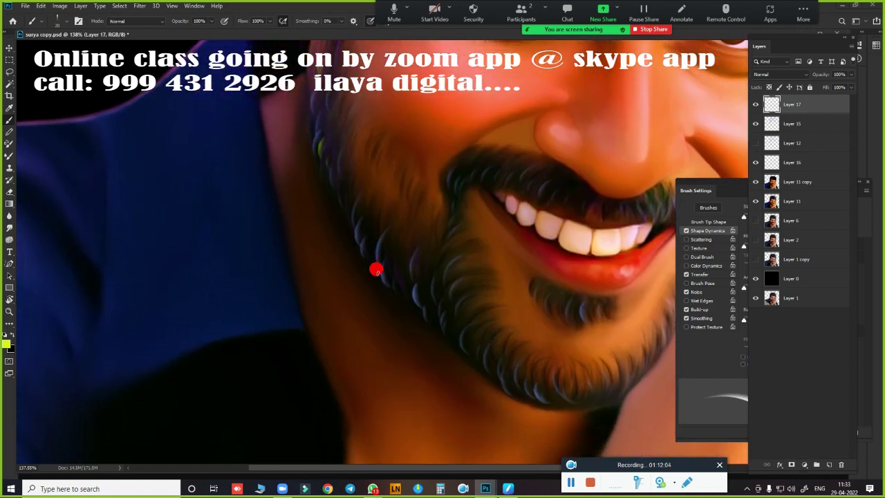
mouse_move(377, 240)
mouse_down()
mouse_move(405, 291)
mouse_move(437, 300)
mouse_up()
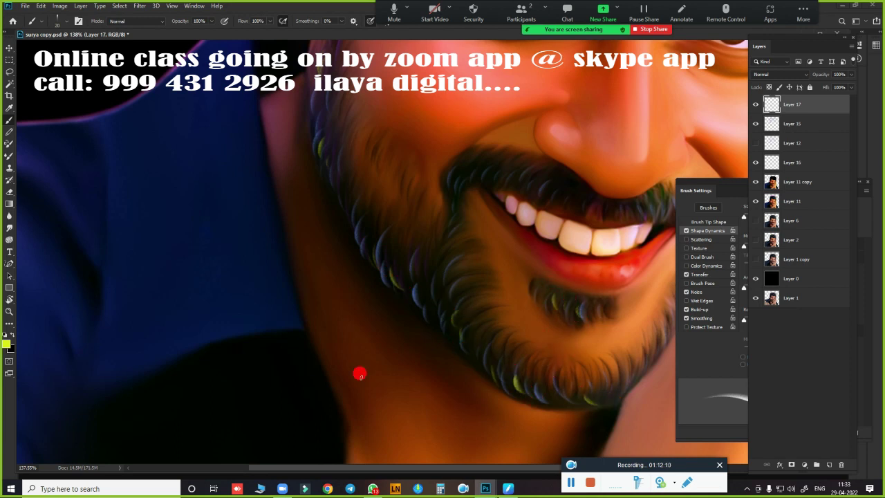
Step: Set the foreground colour to a pale, near-white tone
click(4, 344)
click(645, 146)
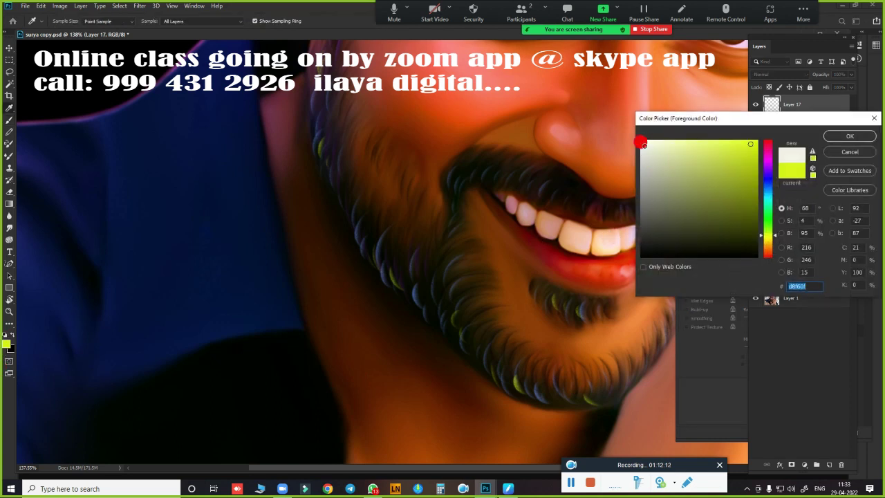
click(849, 137)
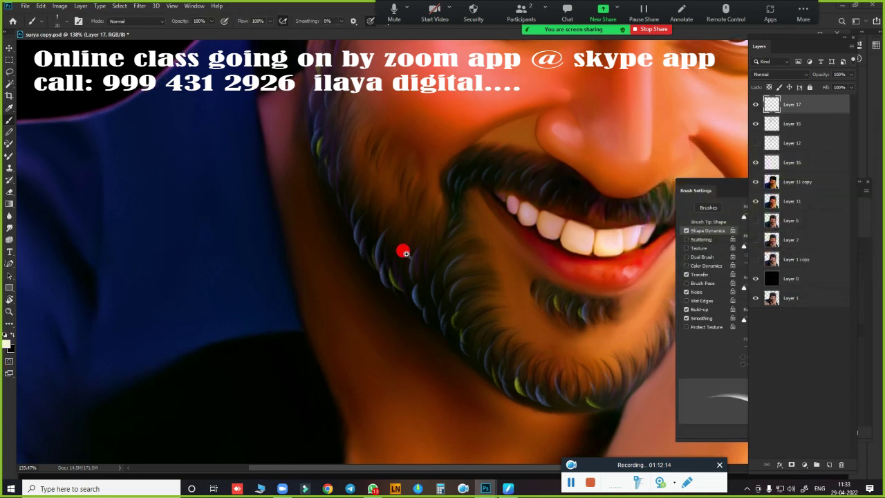
Step: Dab pale highlights on several curled beard tips down to the chin
scroll(389, 230, up, 3)
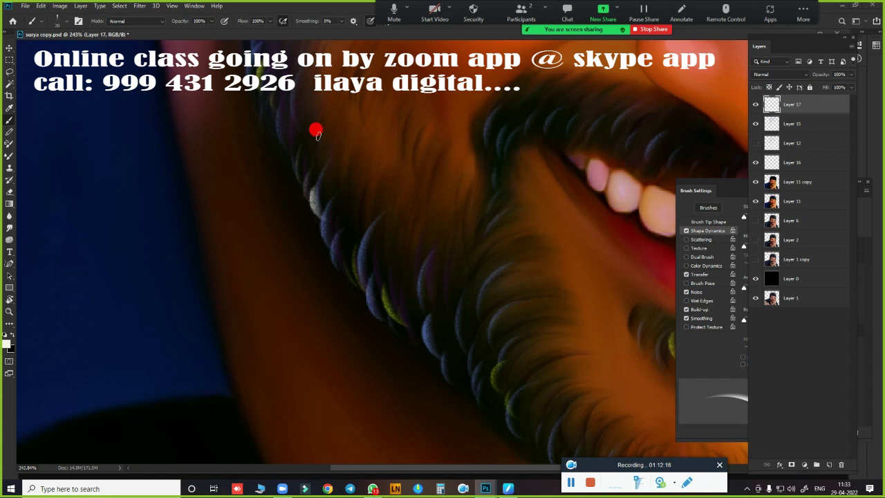
click(313, 202)
click(421, 322)
click(479, 262)
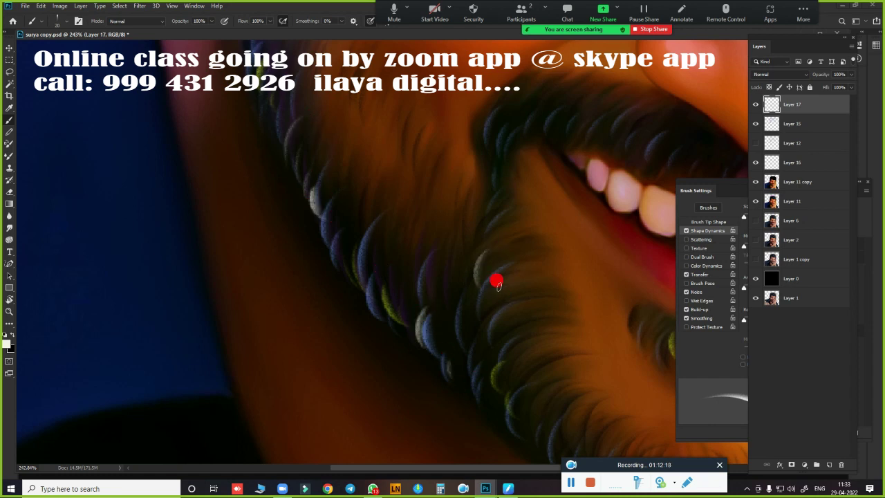
click(546, 396)
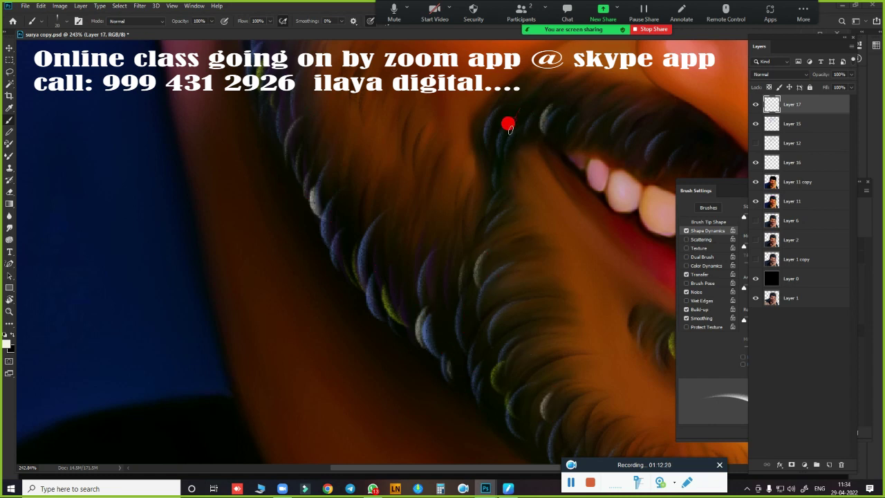
scroll(432, 282, right, 3)
scroll(433, 282, down, 2)
click(430, 240)
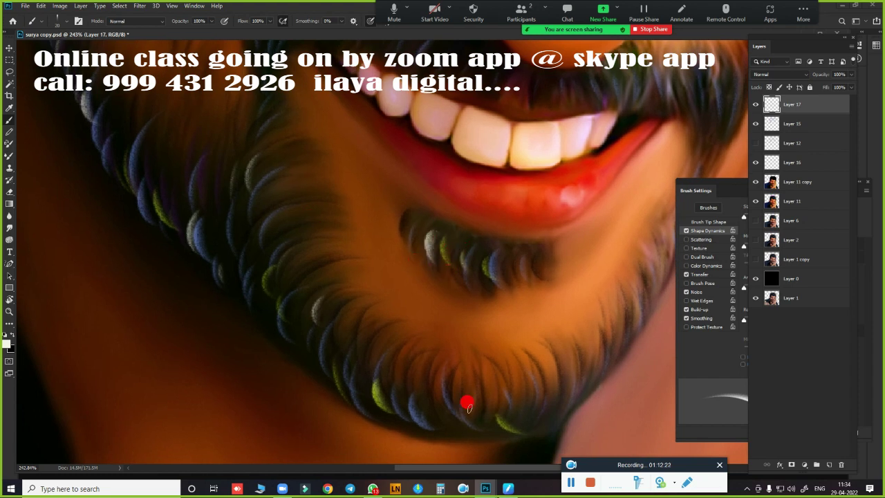
Step: Paint pale strands on the sideburn and along the hairline by the ear
mouse_move(287, 222)
mouse_down()
mouse_move(438, 358)
mouse_move(375, 332)
mouse_move(348, 369)
mouse_up()
drag(327, 295, 289, 327)
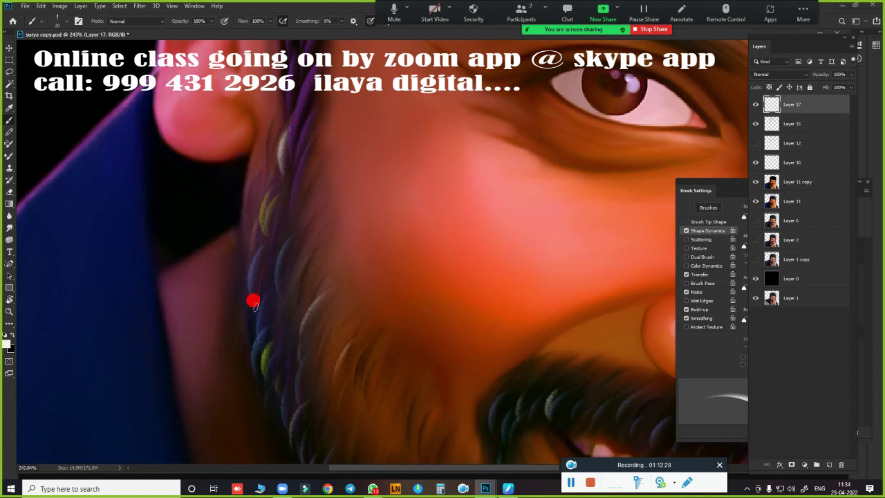
key(ctrl+0)
scroll(293, 315, down, 2)
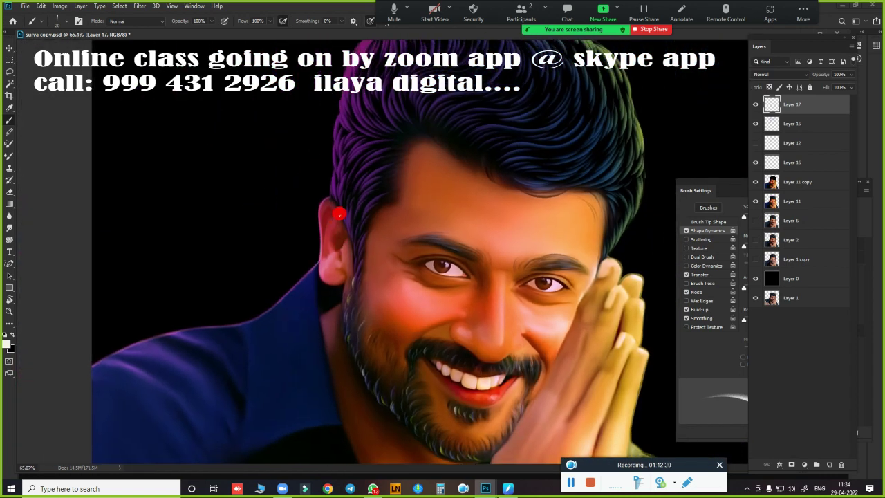
scroll(307, 147, up, 4)
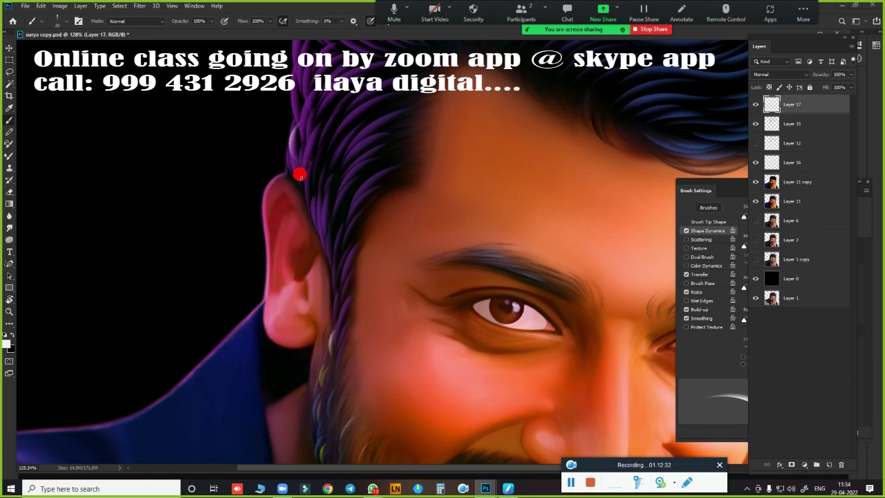
drag(321, 204, 324, 262)
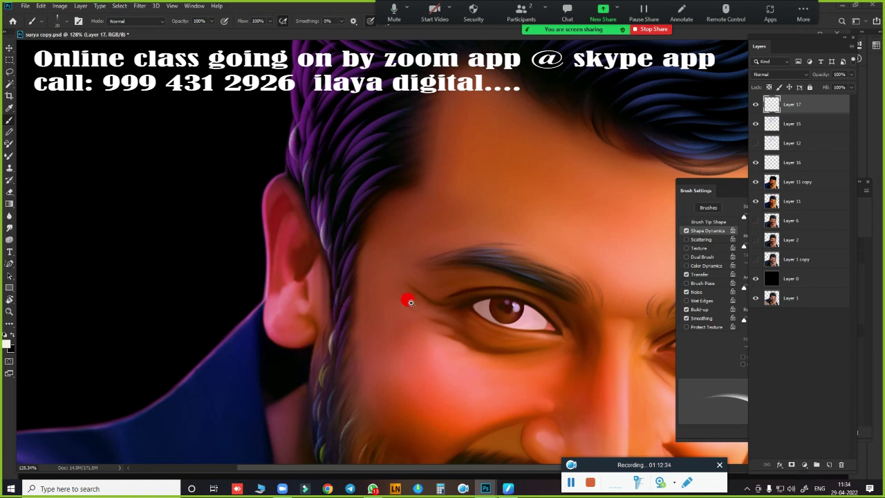
key(ctrl+0)
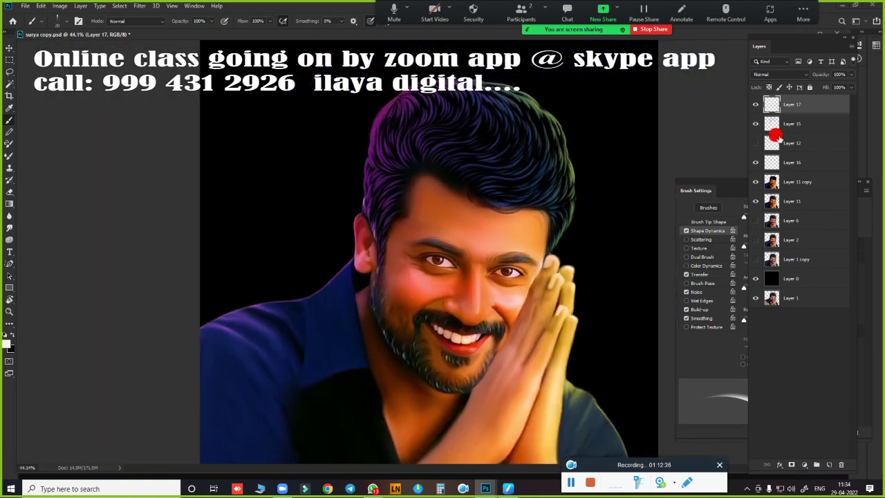
Step: Drop Layer 17's Fill to 46% to soften the beard highlights, then create Layer 18
click(852, 88)
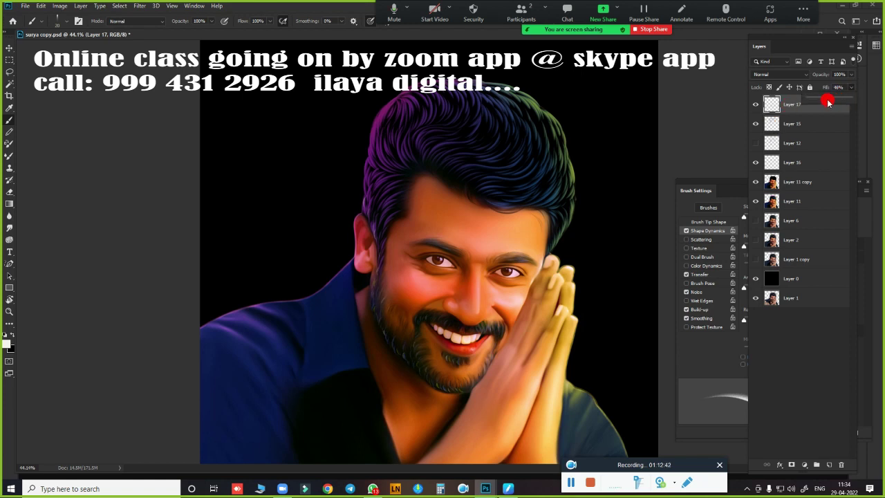
scroll(558, 241, down, 2)
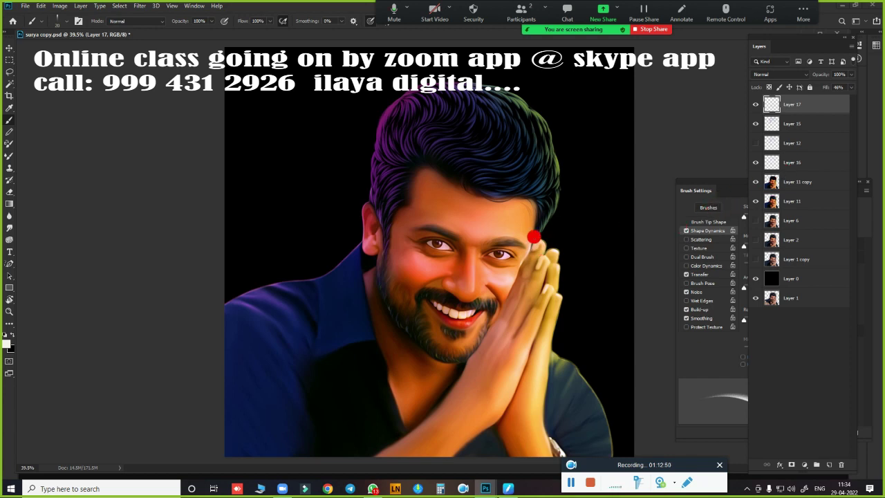
scroll(533, 238, up, 3)
scroll(537, 249, up, 3)
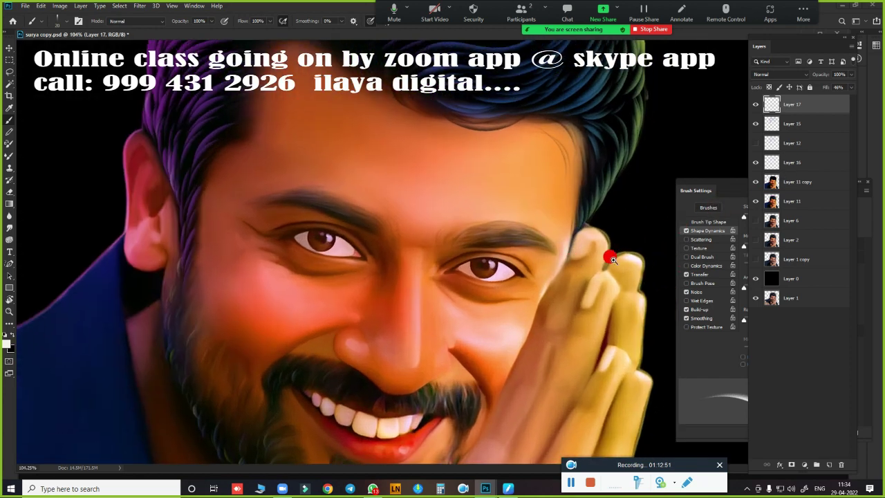
click(827, 465)
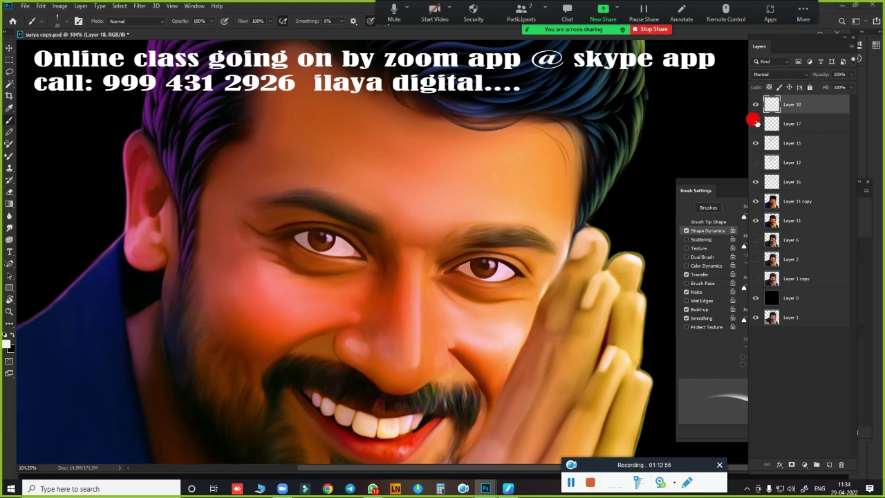
Step: Choose a soft round brush, enable Transfer, and set Hardness about 63% with lower Spacing
scroll(459, 241, up, 1)
scroll(401, 191, up, 2)
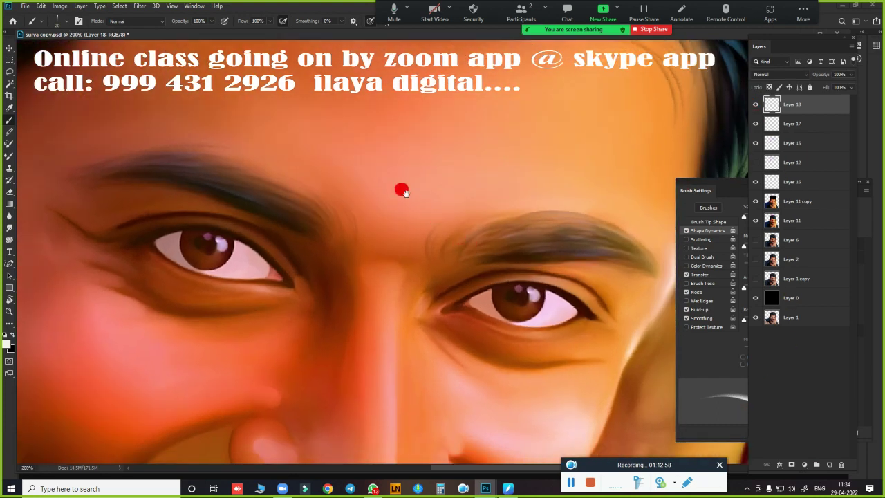
scroll(411, 228, up, 1)
mouse_move(412, 228)
mouse_down()
mouse_move(390, 251)
mouse_move(399, 276)
mouse_up()
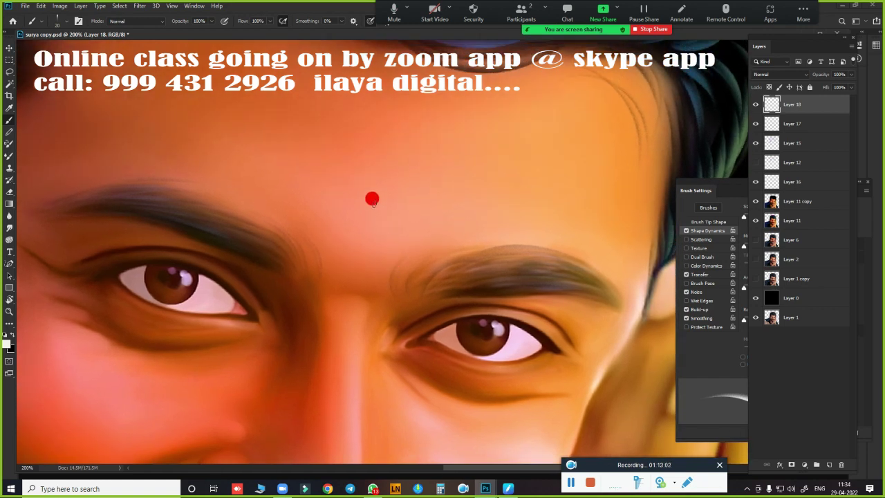
right_click(372, 199)
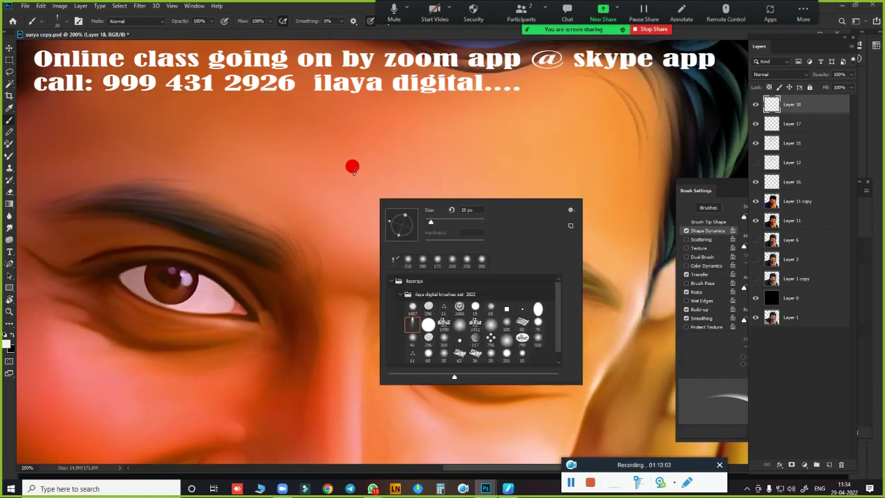
click(506, 339)
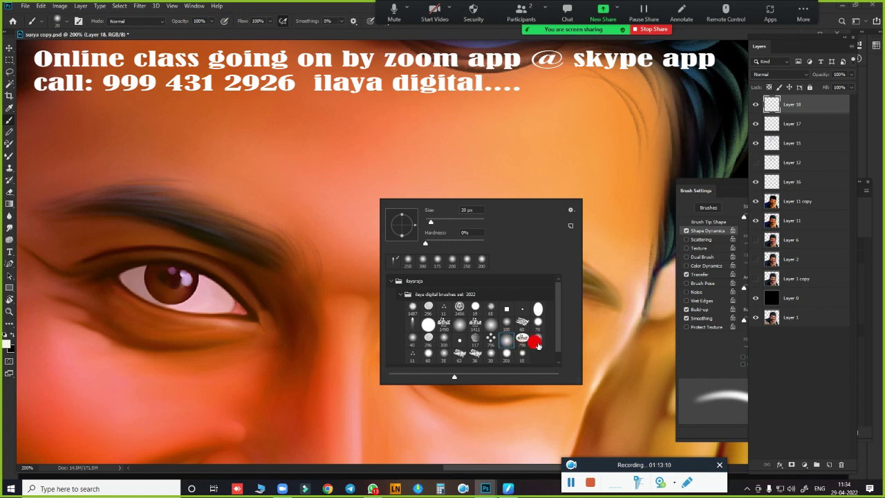
click(537, 338)
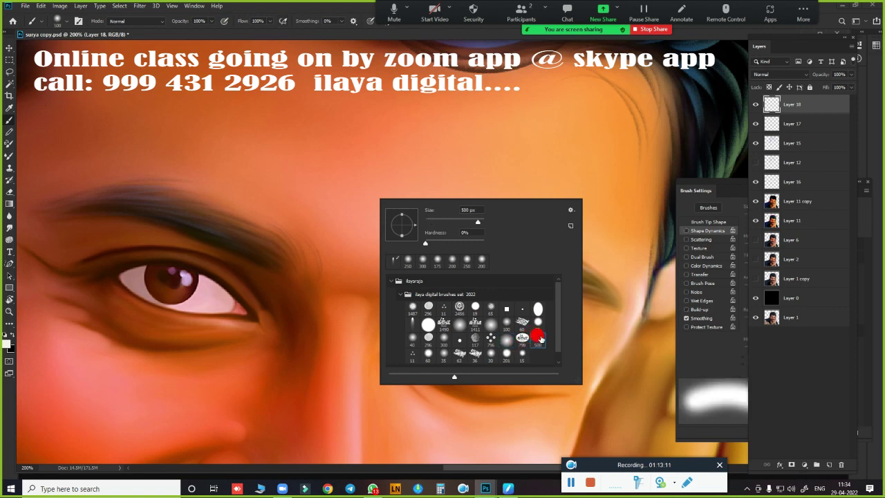
click(688, 276)
click(700, 275)
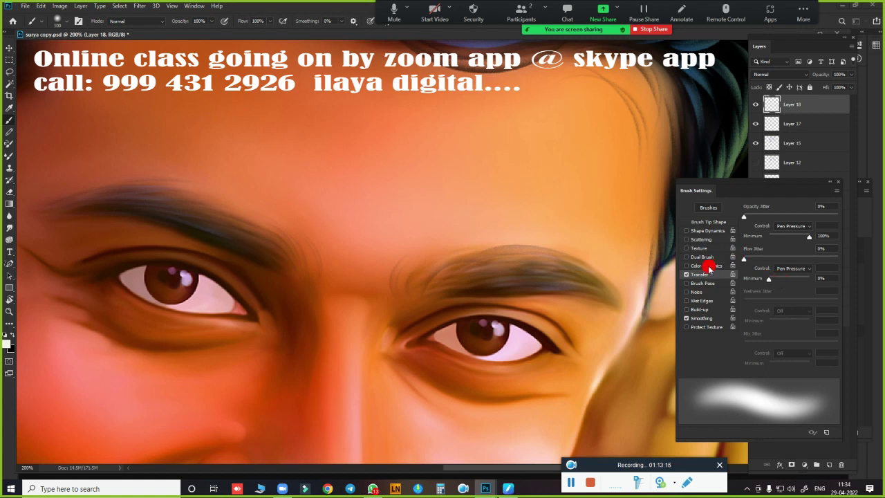
click(712, 222)
click(804, 338)
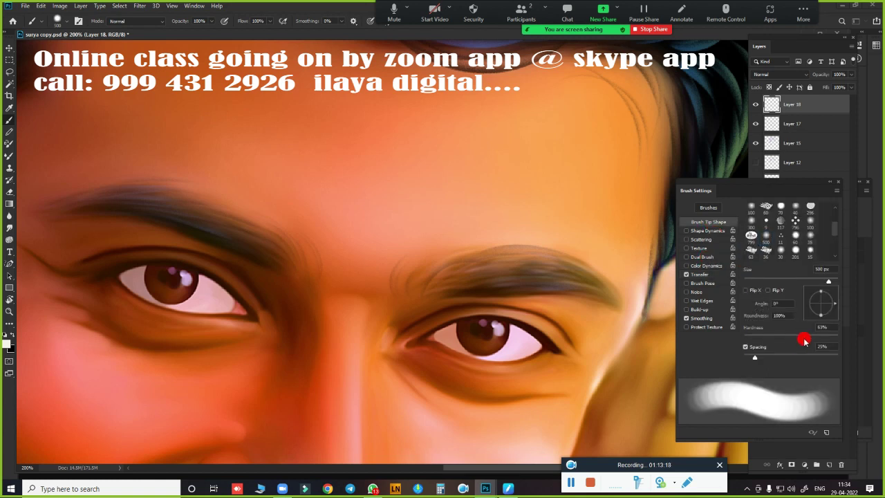
click(751, 358)
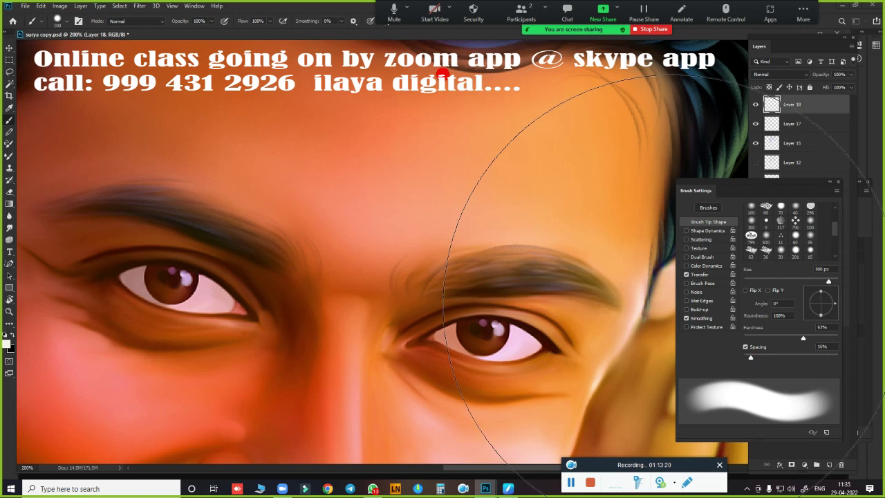
Step: Set a near-white foreground colour and shrink the brush to 35 px
click(6, 343)
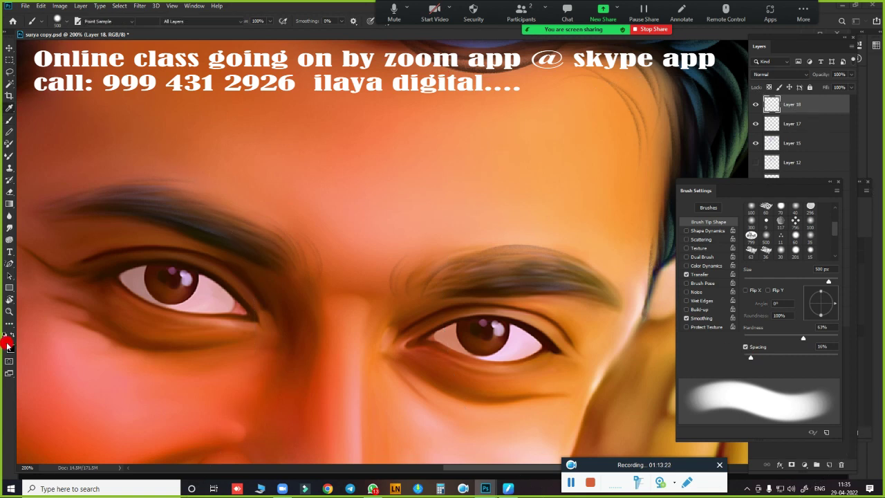
drag(767, 202, 770, 195)
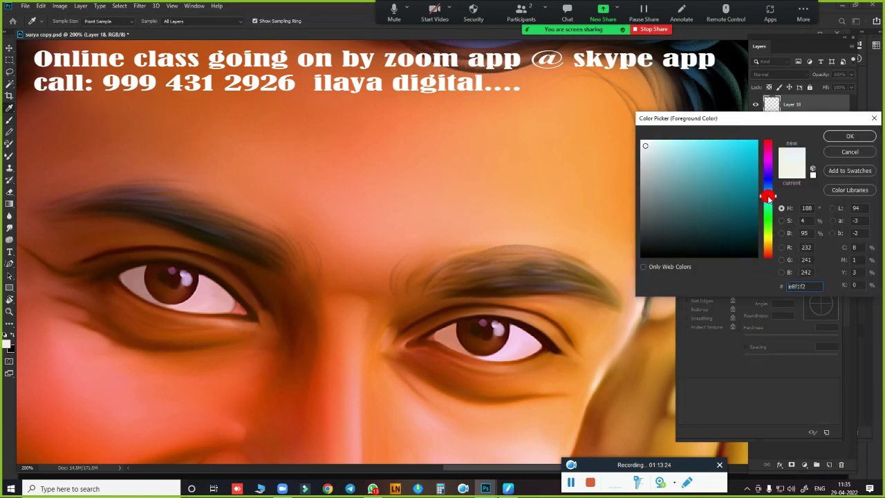
click(850, 137)
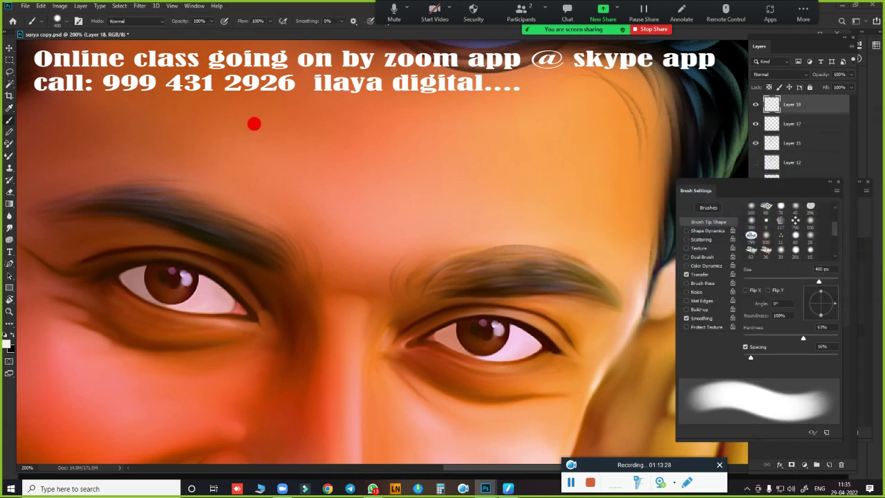
key([)
key([)
key([)
Step: Move the Brush Settings panel aside and hide the Layer 11 copy face layer
scroll(348, 213, down, 2)
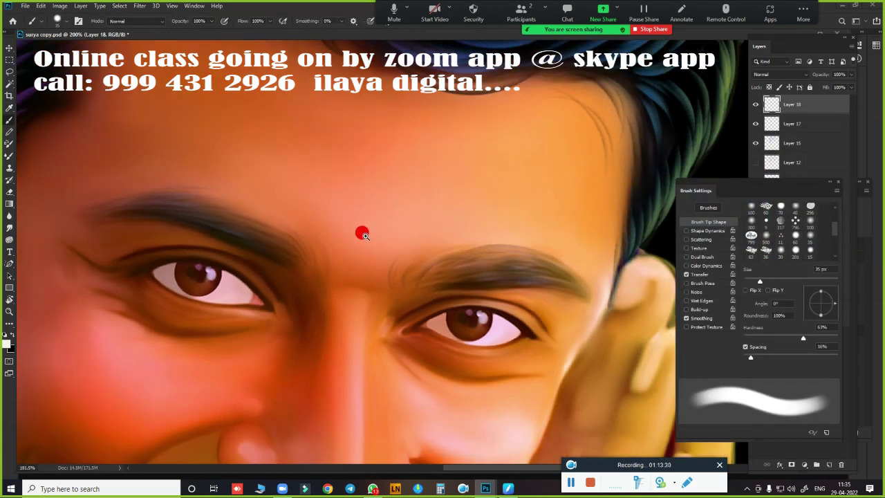
scroll(361, 231, up, 3)
drag(734, 187, 773, 196)
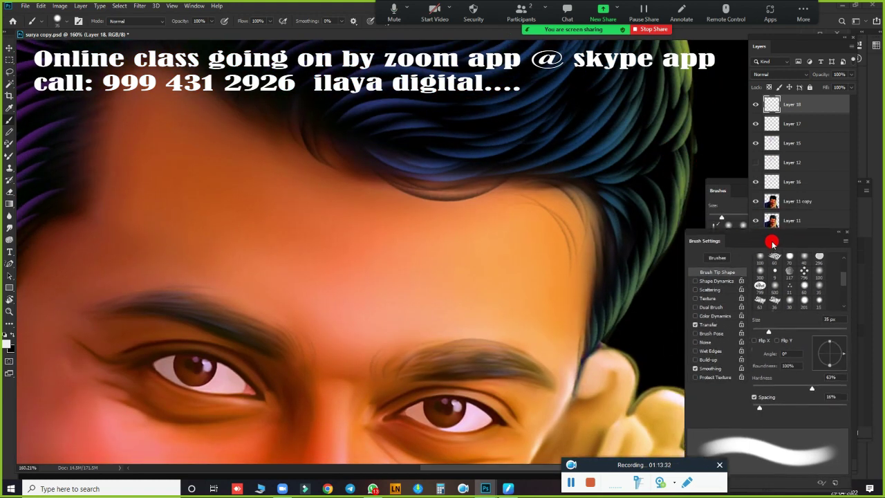
click(755, 201)
Step: Hide Layer 11 and show Layer 6 and the reference photo with the forehead mark
click(755, 221)
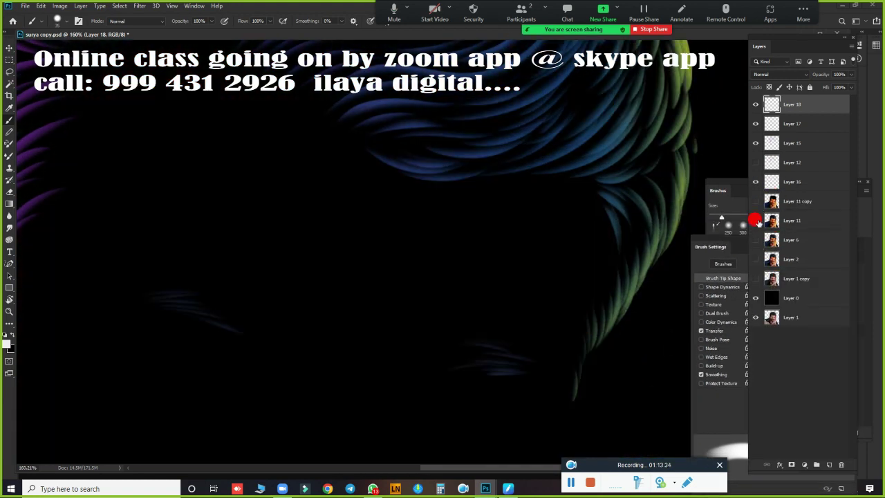
click(757, 240)
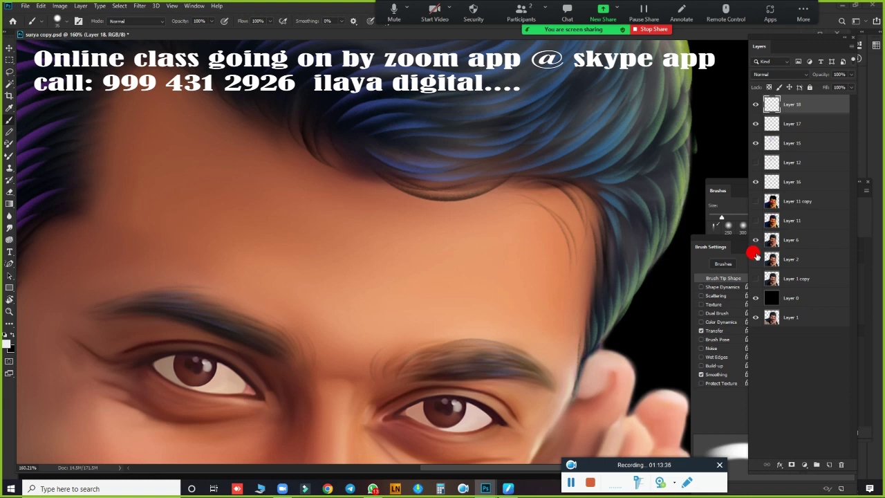
click(755, 259)
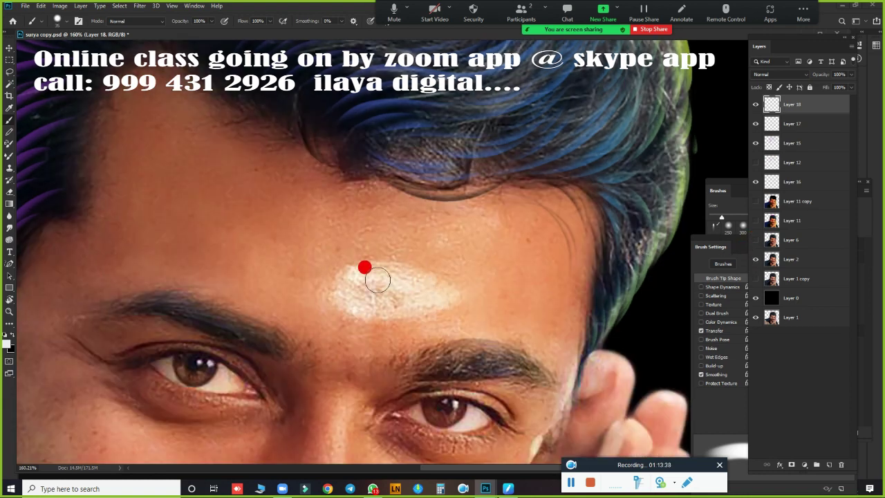
Step: Paint a white stroke over the forehead mark, comparing it with and without the stroke
drag(375, 278, 329, 284)
key(])
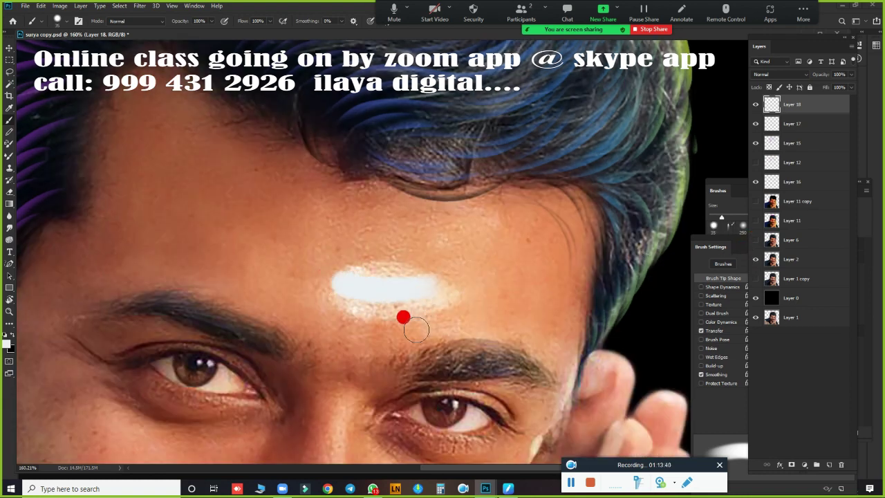
key(ctrl+z)
key(])
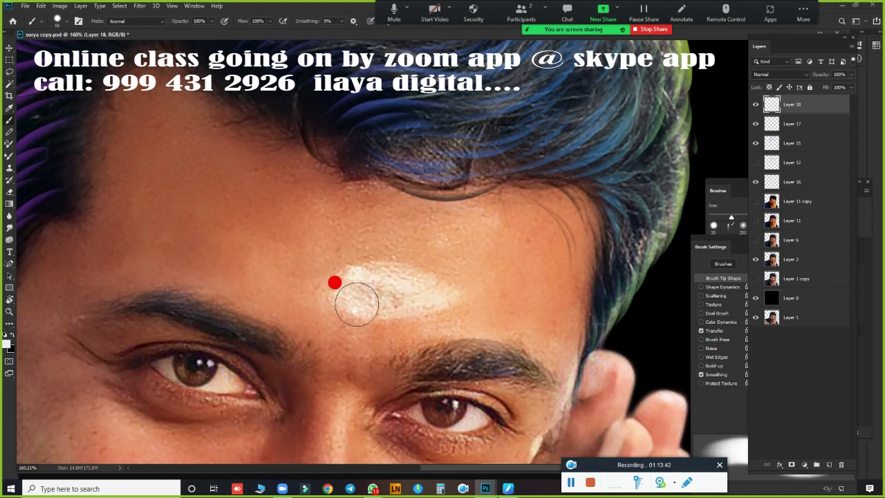
key(ctrl+shift+z)
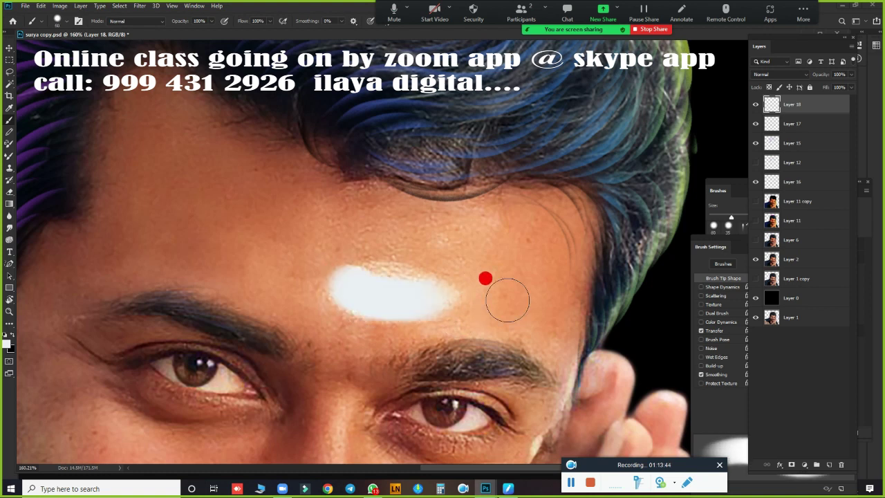
key(ctrl+z)
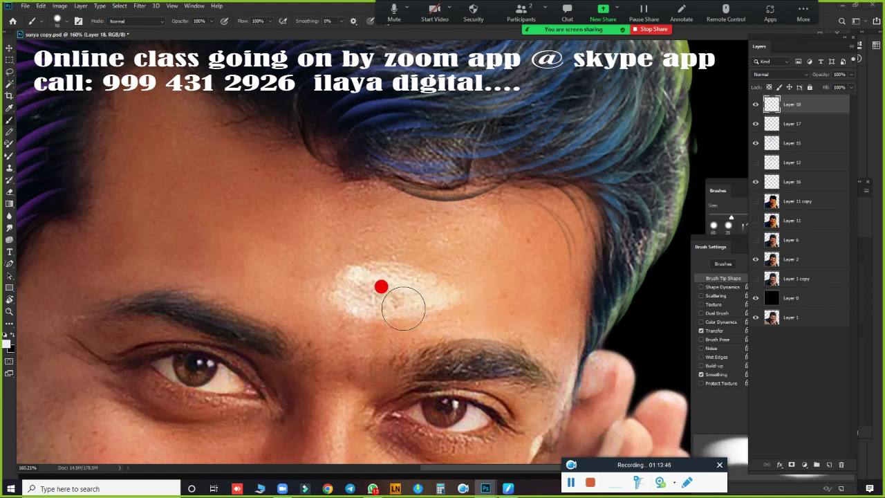
key(ctrl+z)
key(ctrl+shift+z)
key(ctrl+shift+z)
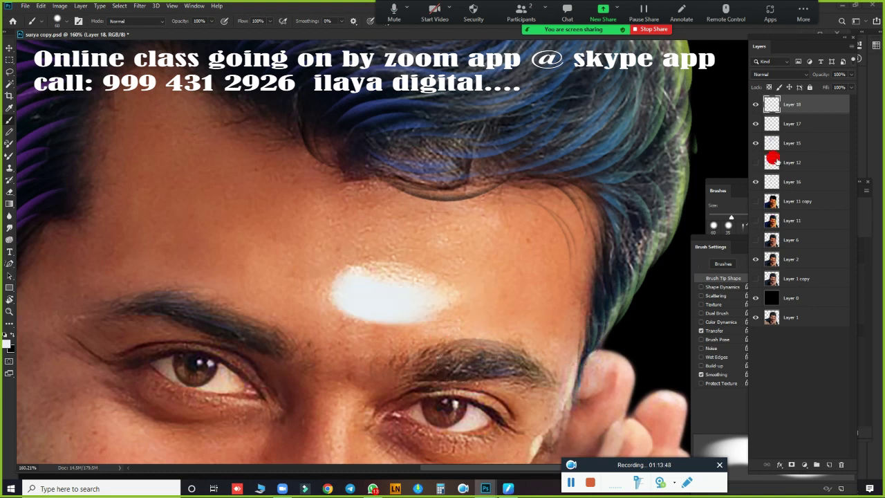
Step: Turn Layer 12 back on and zoom out to view the whole portrait
click(755, 162)
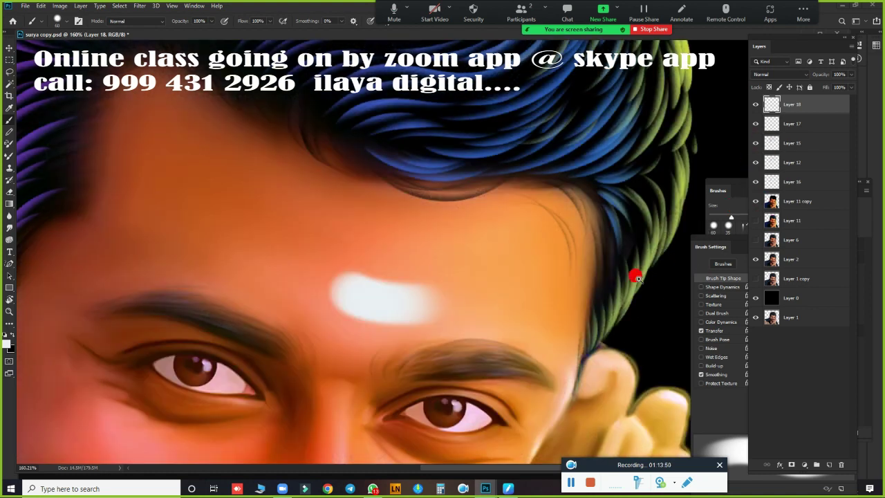
key(ctrl+0)
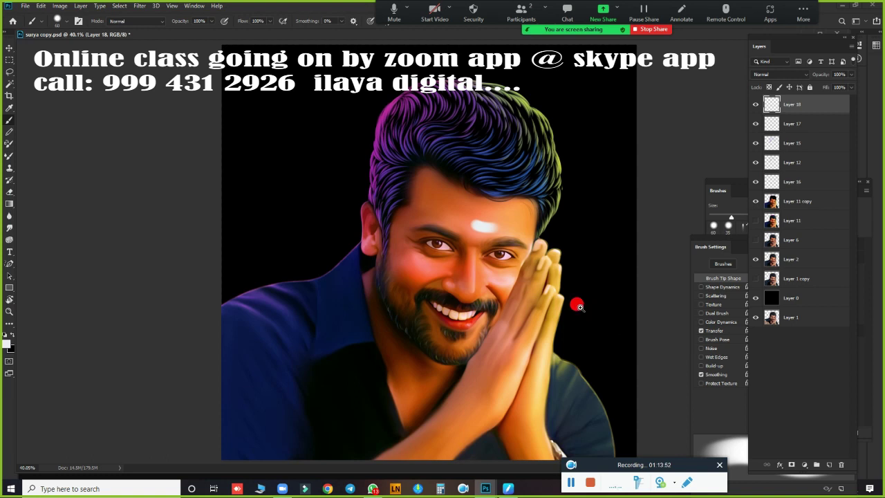
scroll(577, 302, down, 2)
scroll(588, 269, up, 3)
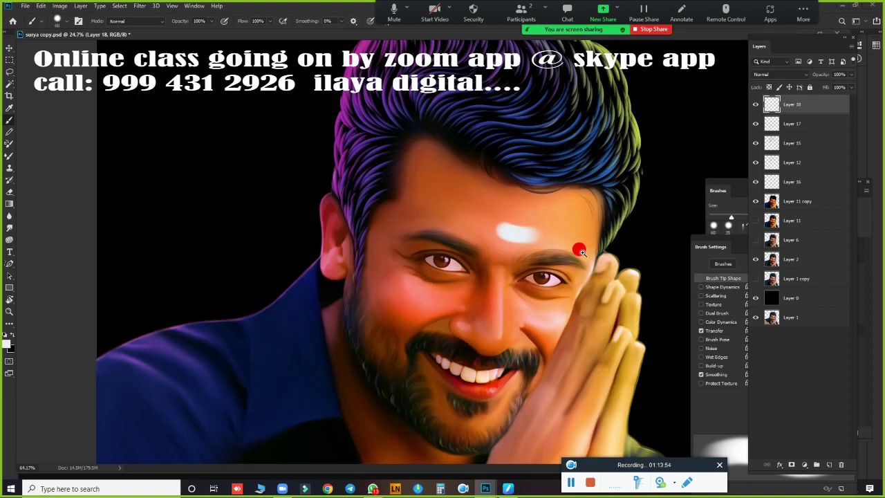
scroll(601, 253, up, 3)
scroll(601, 253, up, 1)
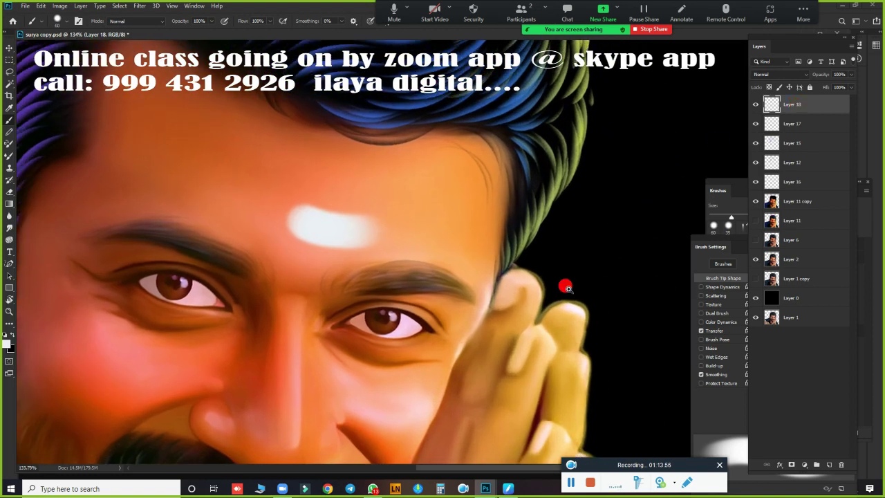
scroll(565, 287, down, 3)
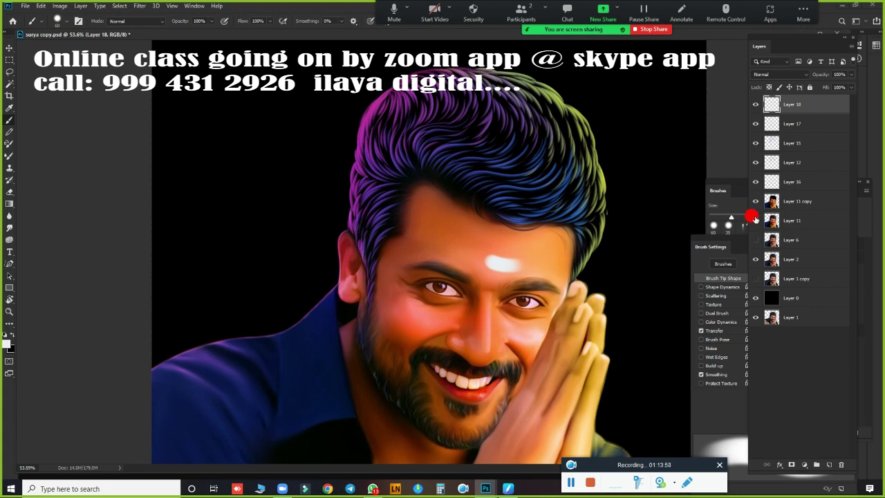
scroll(613, 276, down, 1)
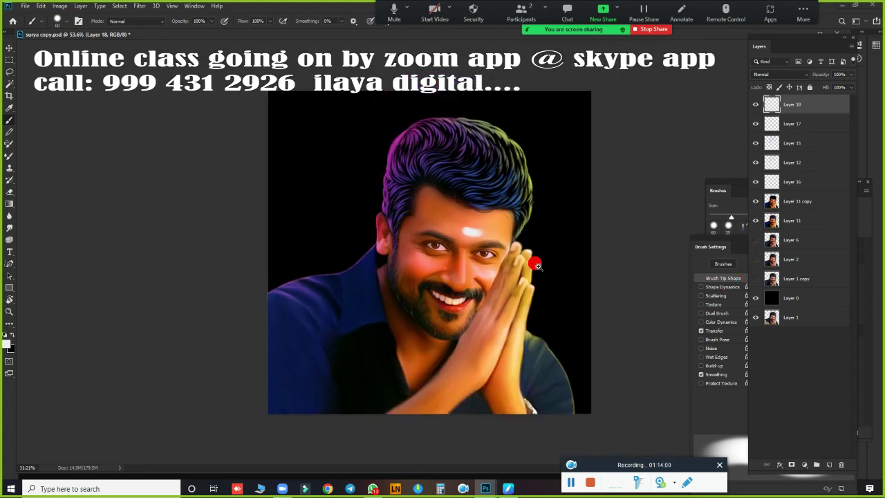
scroll(502, 203, up, 2)
scroll(593, 272, up, 2)
scroll(550, 160, up, 1)
scroll(548, 160, down, 3)
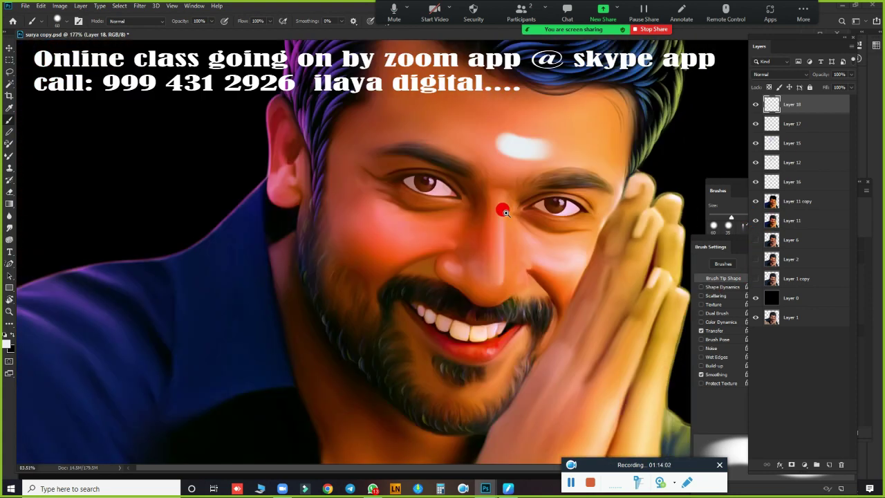
scroll(543, 194, up, 1)
scroll(543, 200, down, 1)
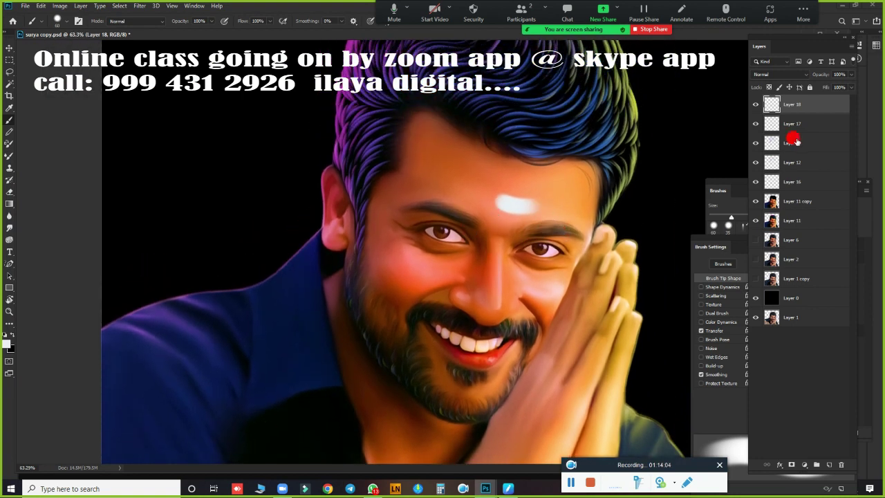
Step: Free Transform the white forehead mark, widening it leftward and squashing it shorter
key(ctrl+t)
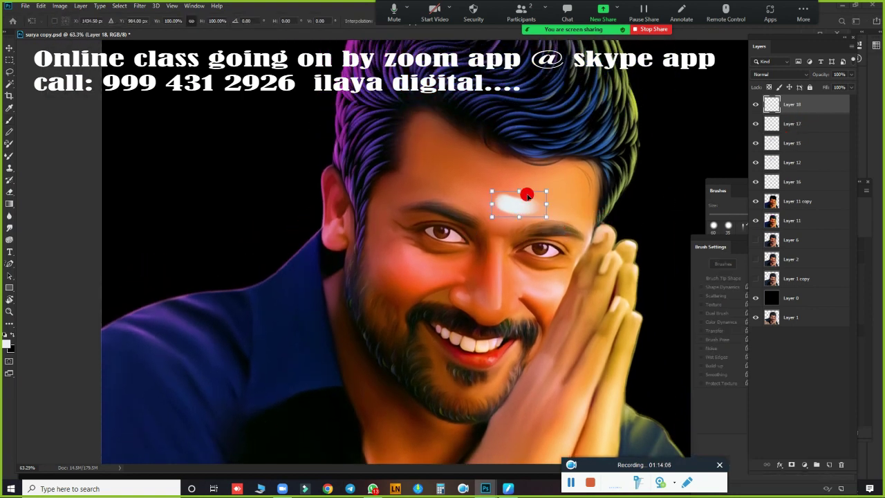
scroll(528, 202, up, 2)
scroll(528, 208, up, 1)
scroll(529, 207, up, 3)
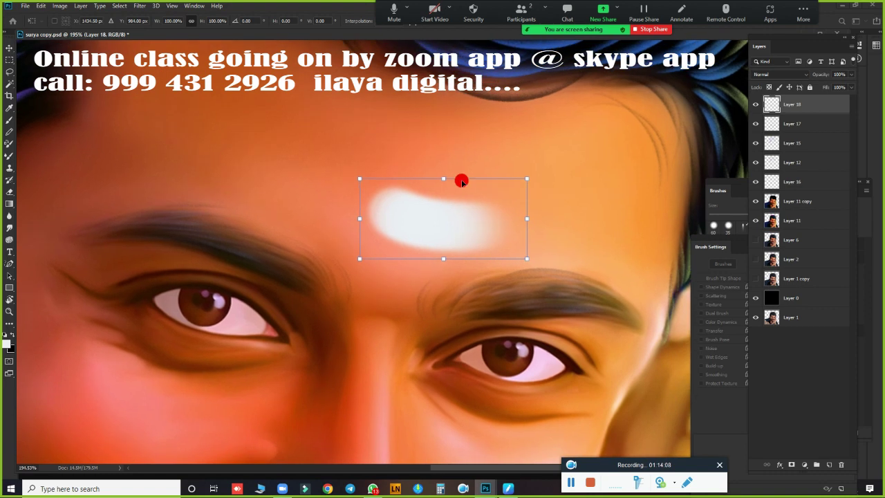
drag(443, 177, 443, 141)
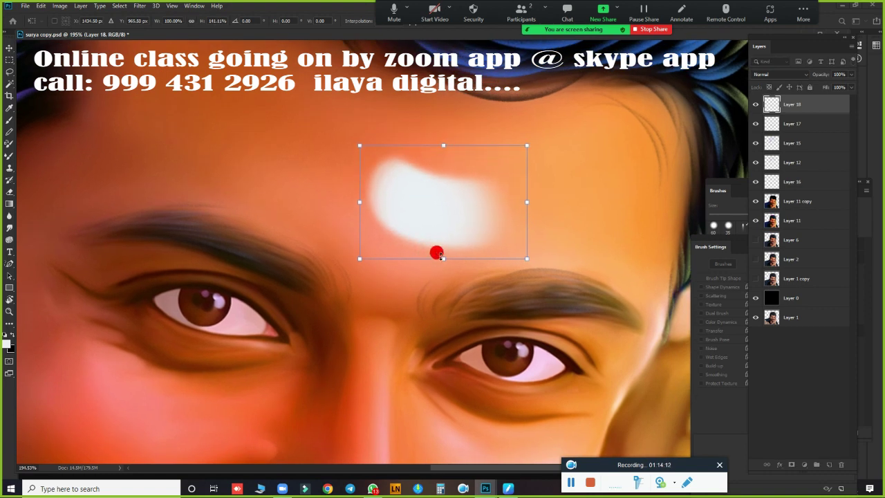
drag(443, 258, 443, 53)
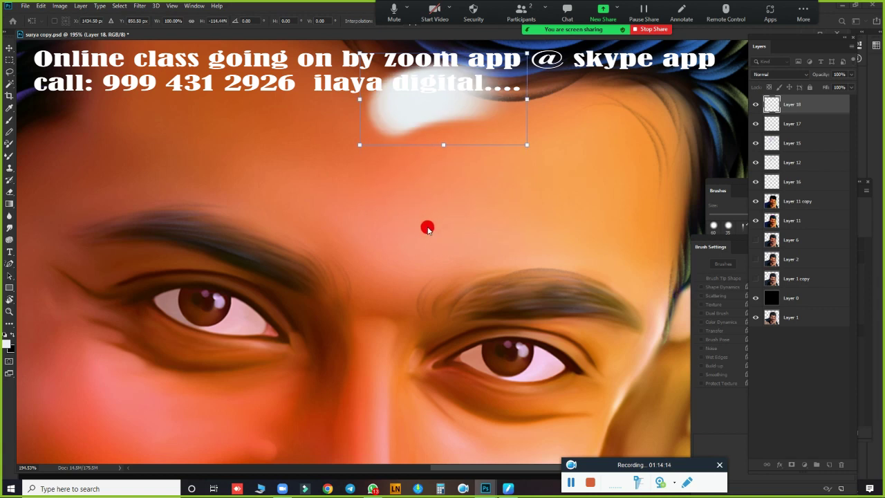
key(ctrl+z)
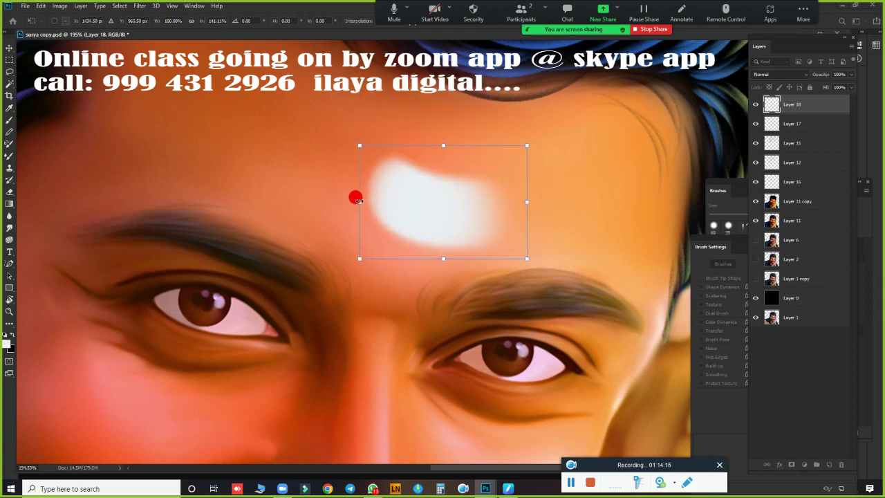
drag(359, 201, 320, 188)
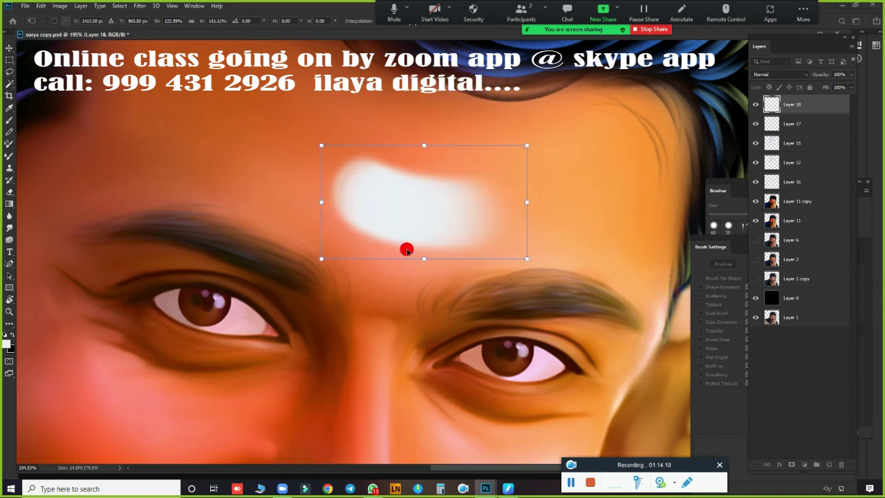
drag(422, 256, 420, 232)
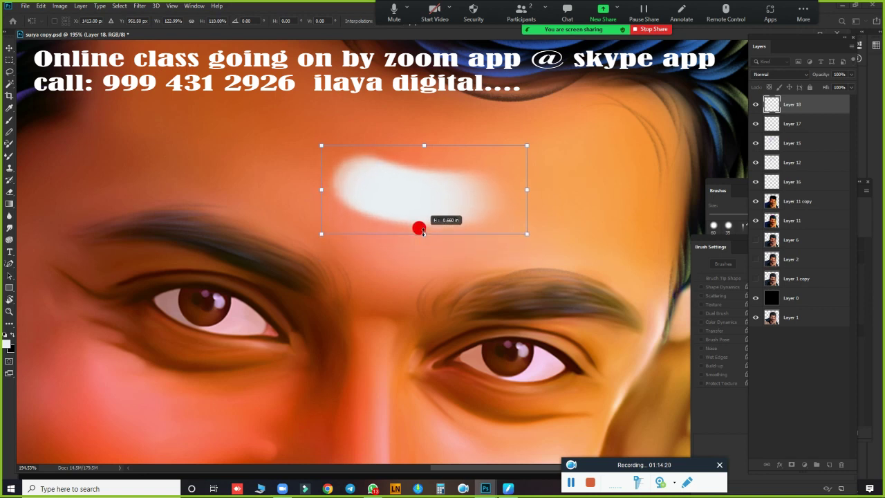
drag(423, 146, 423, 32)
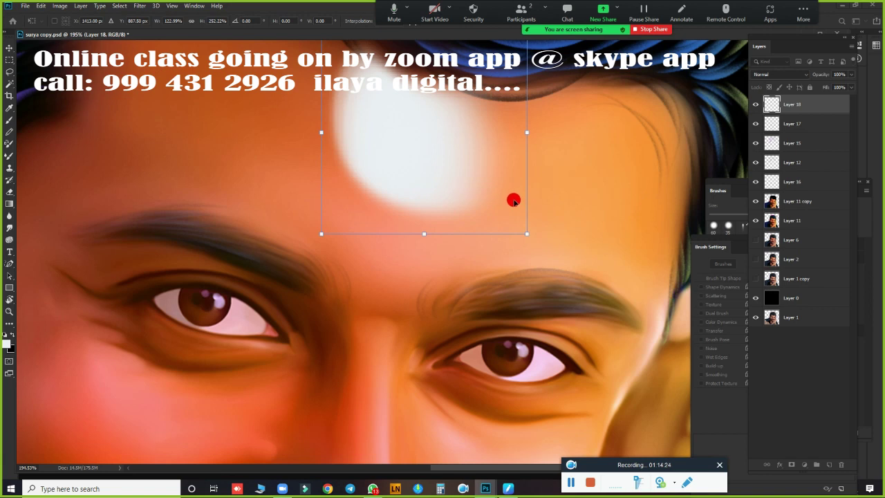
key(ctrl+z)
Step: Tilt the forehead mark slightly, nudge it right, and flatten it a little
drag(543, 201, 550, 218)
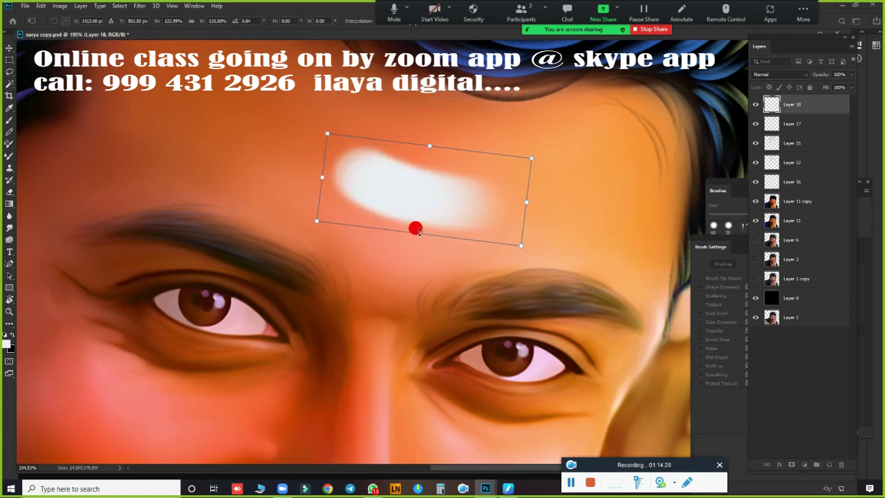
drag(415, 228, 412, 247)
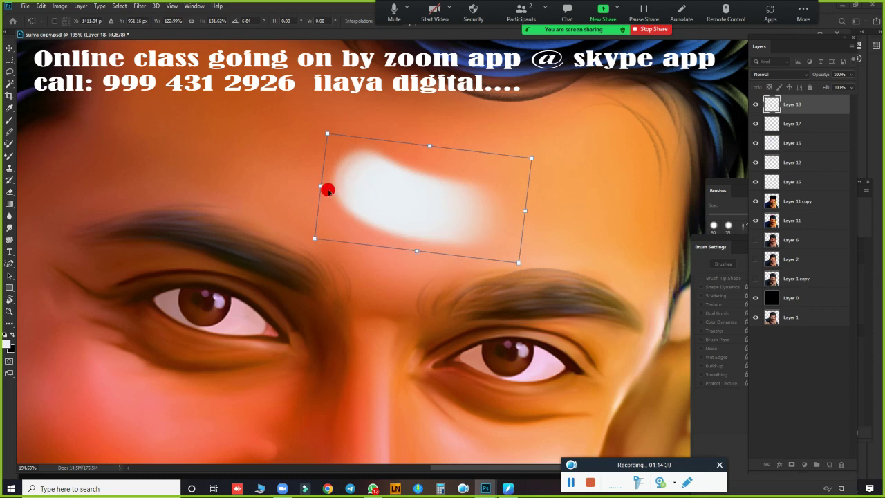
mouse_move(327, 191)
mouse_down()
mouse_move(295, 174)
mouse_move(45, 153)
mouse_up()
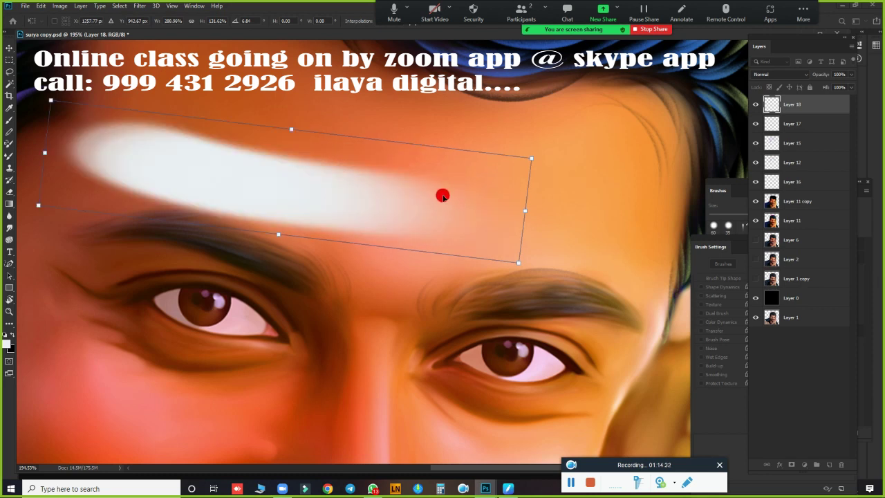
key(ctrl+z)
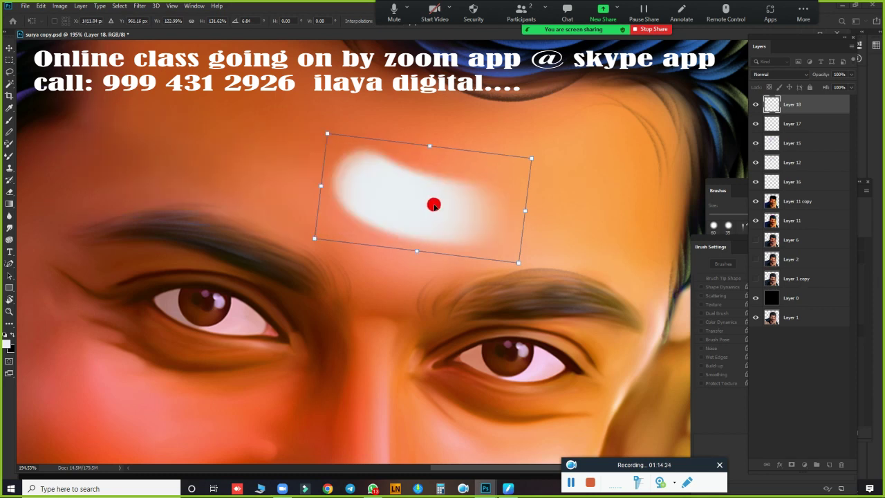
mouse_move(434, 206)
mouse_down()
mouse_move(461, 201)
mouse_move(454, 206)
mouse_up()
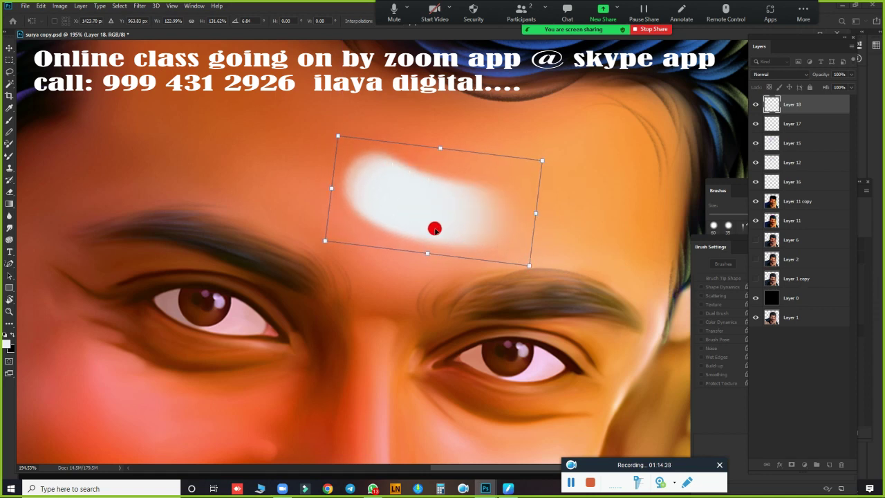
mouse_move(427, 253)
mouse_down()
mouse_move(426, 232)
mouse_move(441, 239)
mouse_up()
Step: Commit the reshaped mark, then nudge it one step lower and apply
key(Return)
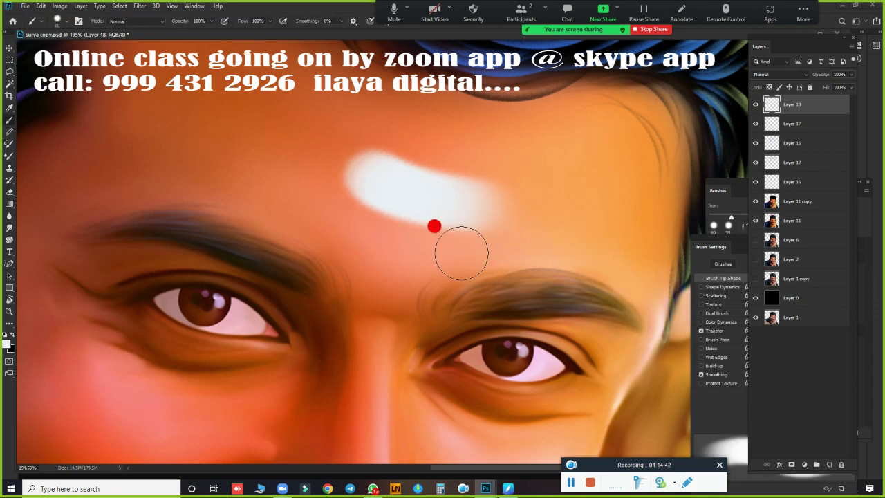
scroll(434, 224, down, 3)
scroll(494, 290, down, 3)
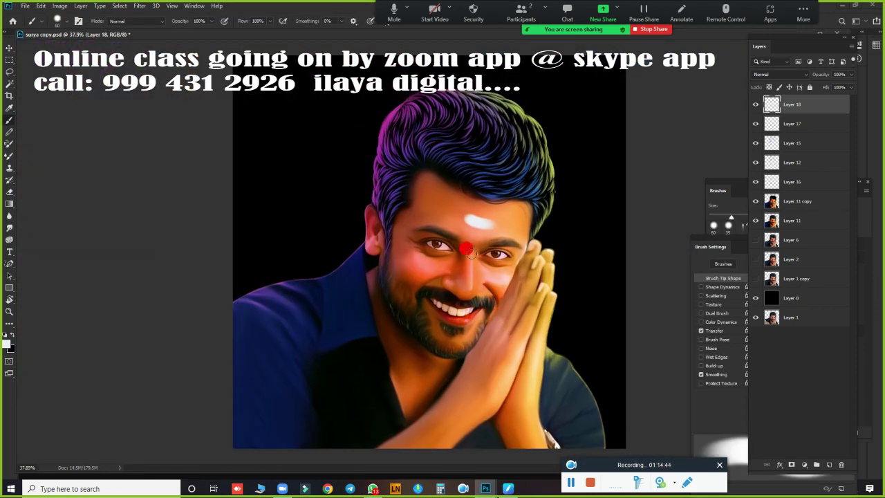
key(ctrl+t)
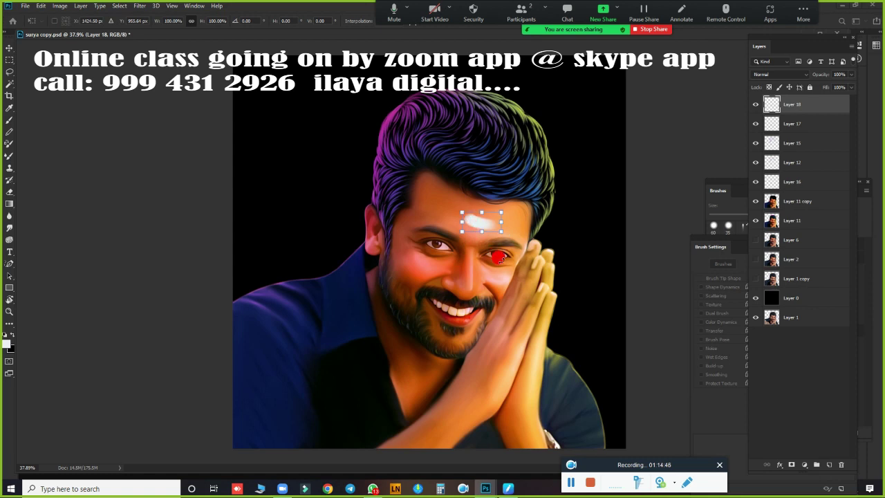
key(Down)
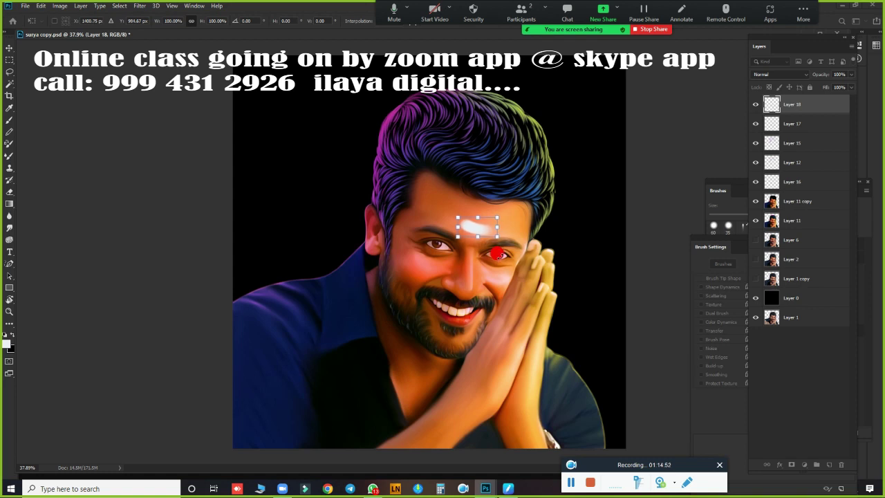
key(Return)
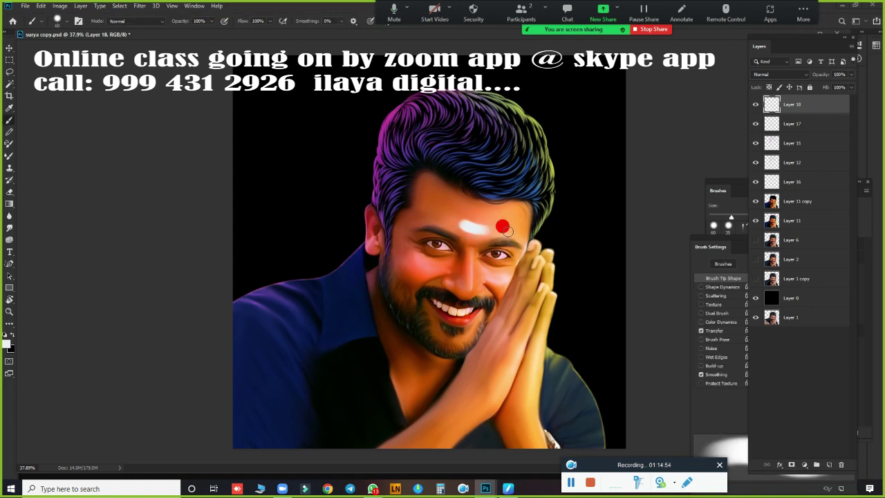
Step: Squash the forehead mark a little thinner, commit it, and fit the portrait on screen
scroll(470, 207, up, 5)
scroll(537, 228, up, 1)
key(ctrl+t)
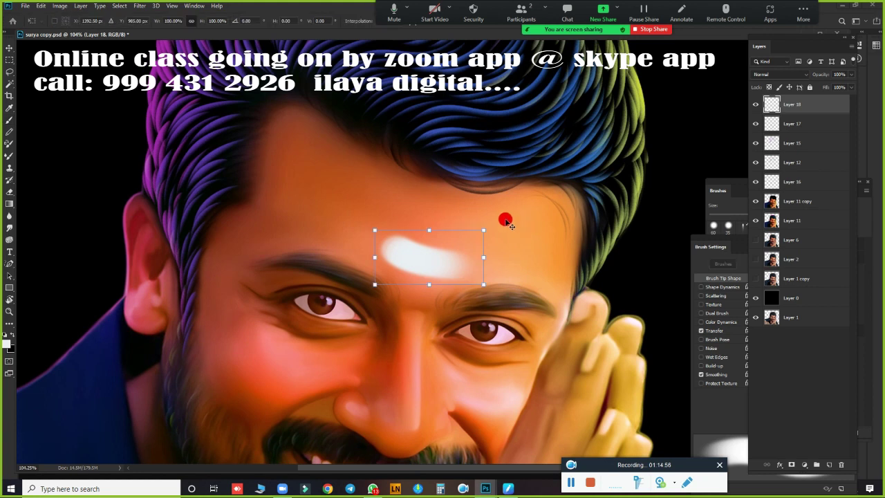
mouse_move(429, 285)
mouse_down()
mouse_move(429, 269)
mouse_move(438, 271)
mouse_up()
key(Return)
key(b)
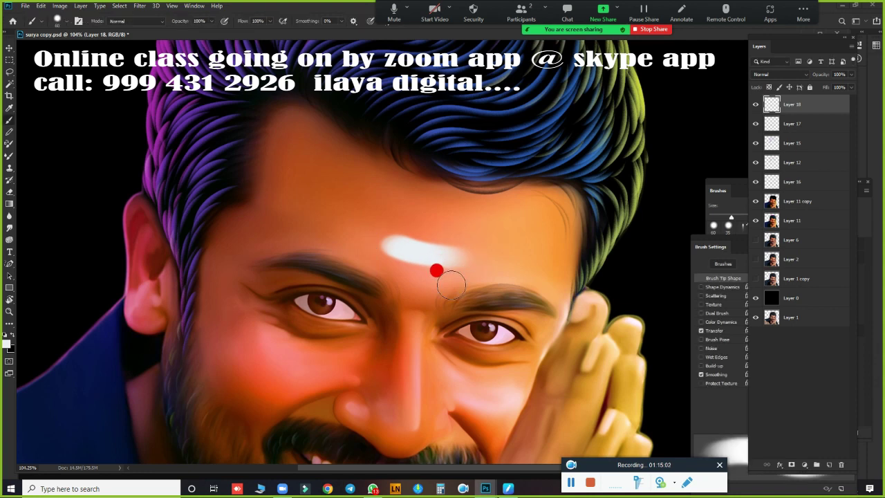
key(ctrl+0)
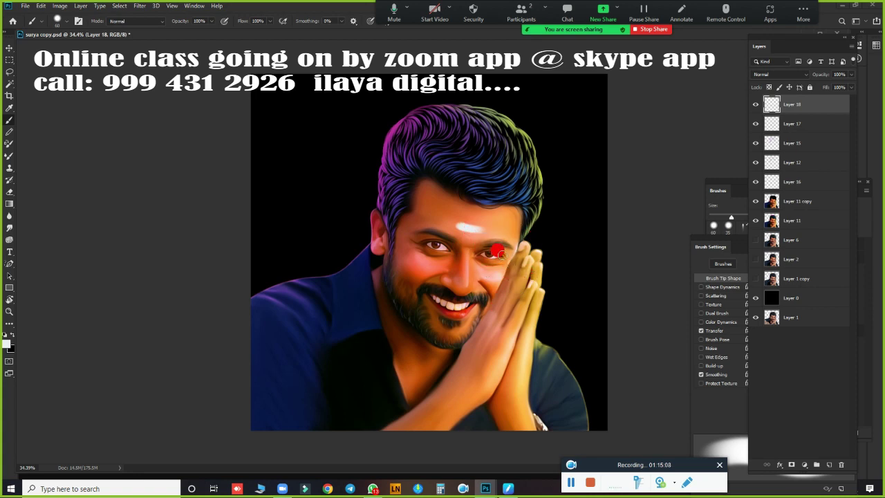
scroll(500, 254, up, 5)
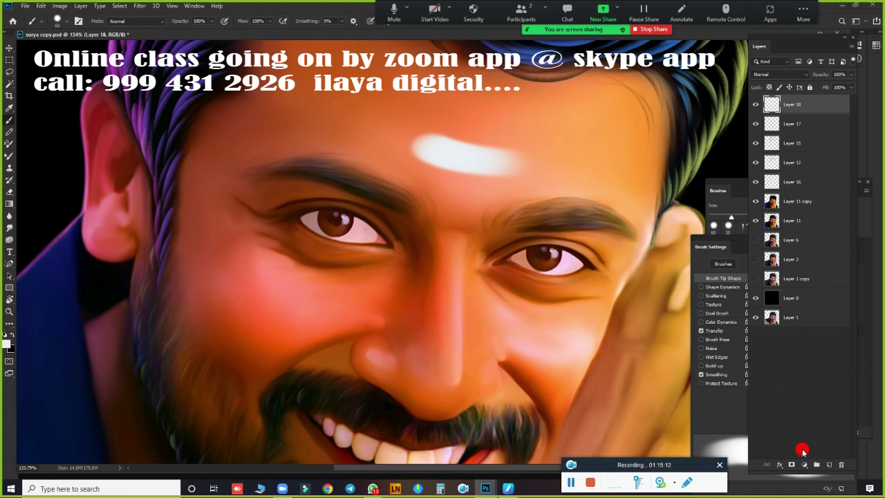
Step: Add a new layer, choose red with a smaller brush, and try a faint red stroke, undoing it
click(829, 466)
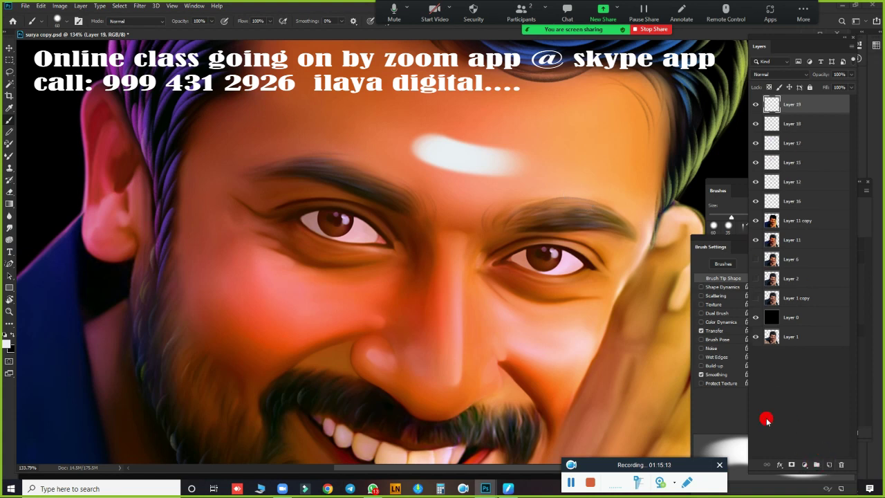
click(6, 344)
click(767, 144)
click(756, 147)
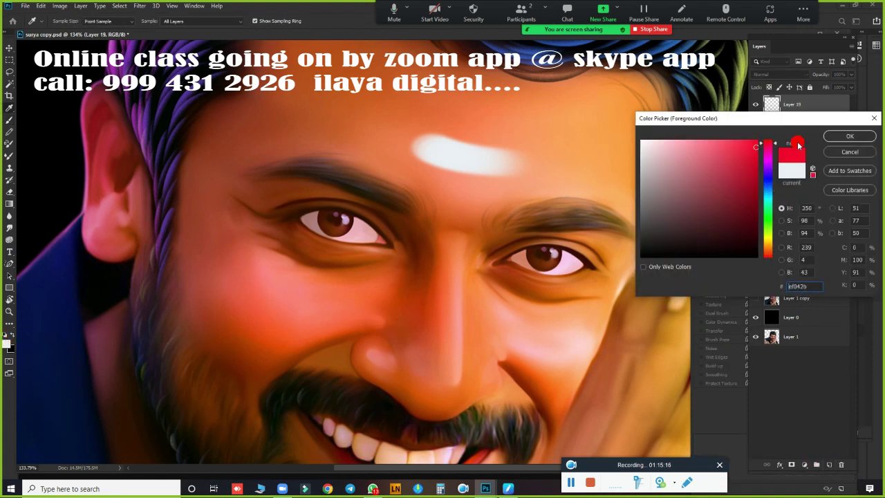
click(850, 136)
key(b)
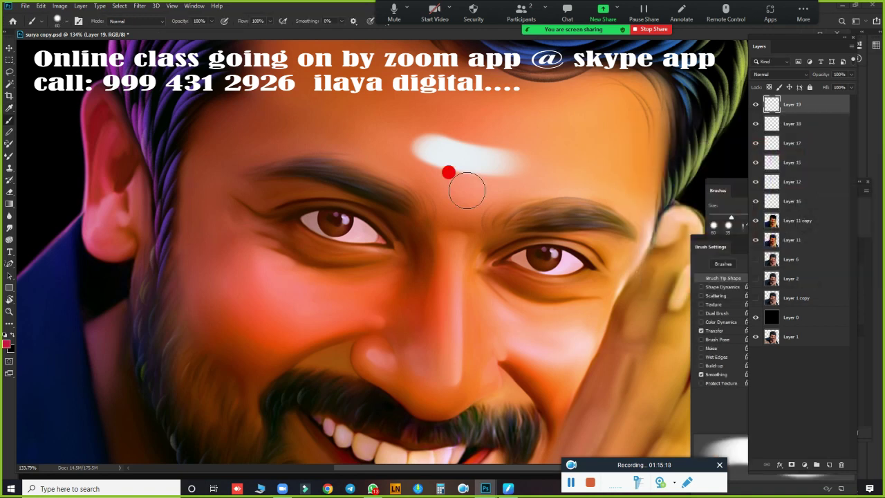
key(bracketleft)
key(bracketleft)
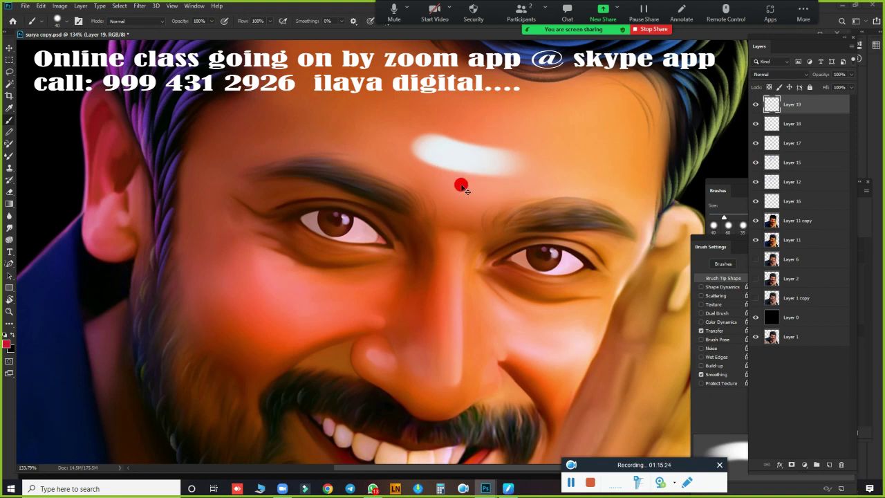
mouse_move(447, 179)
mouse_down()
mouse_move(496, 182)
mouse_move(444, 175)
mouse_move(503, 202)
mouse_move(457, 178)
mouse_move(514, 185)
mouse_up()
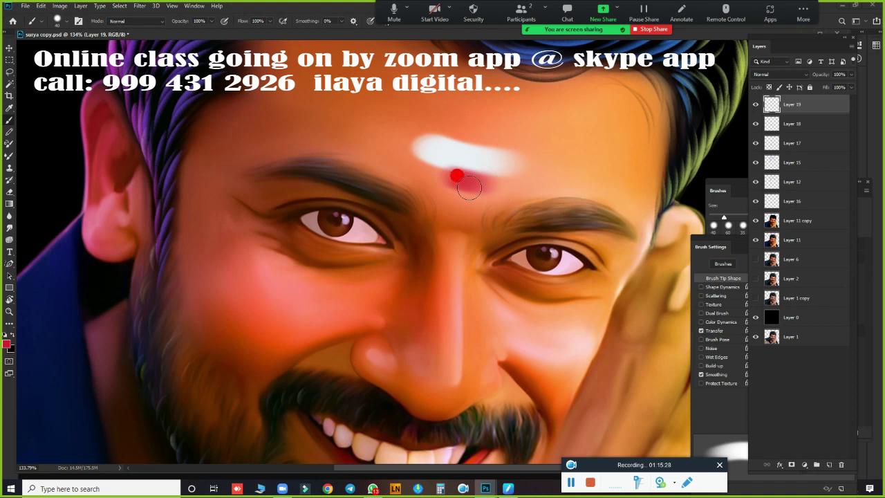
scroll(504, 255, down, 3)
scroll(503, 256, down, 2)
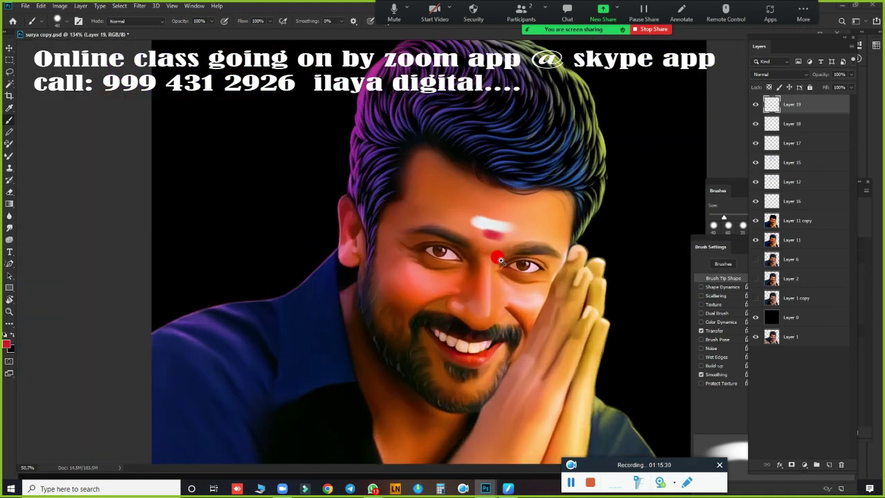
key(ctrl+z)
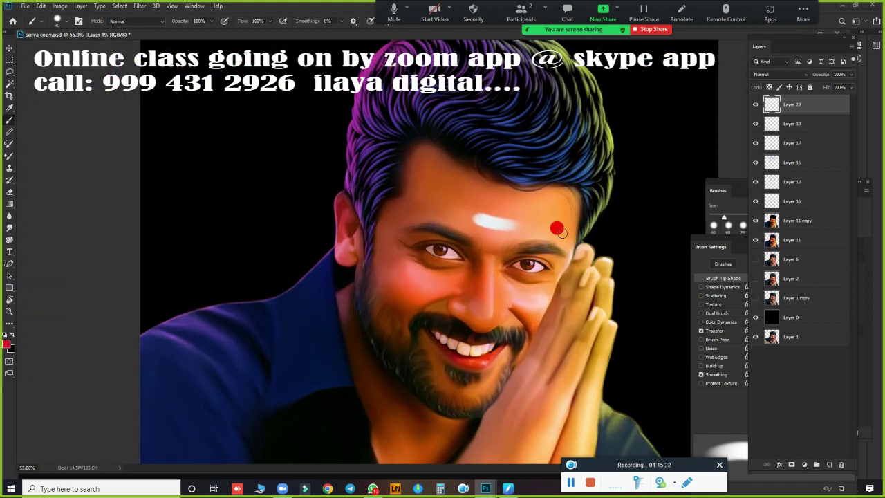
Step: Choose a brighter saturated red and paint a red dot below the white forehead mark
click(6, 342)
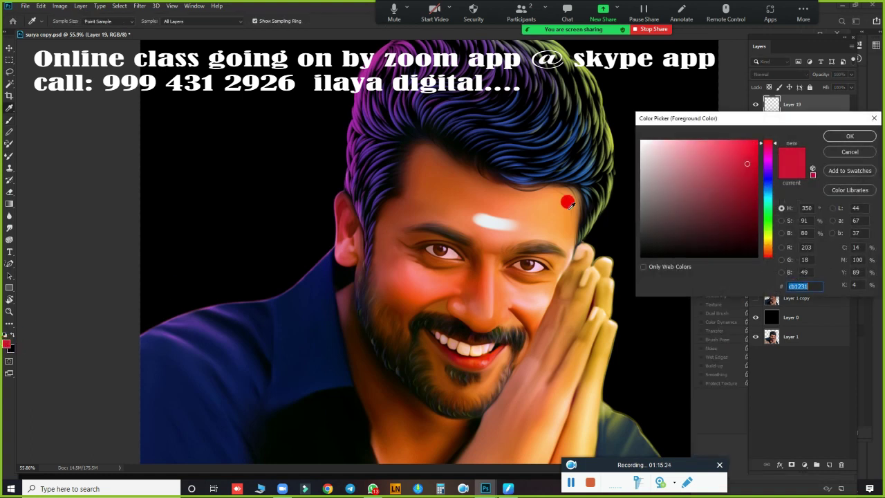
click(771, 256)
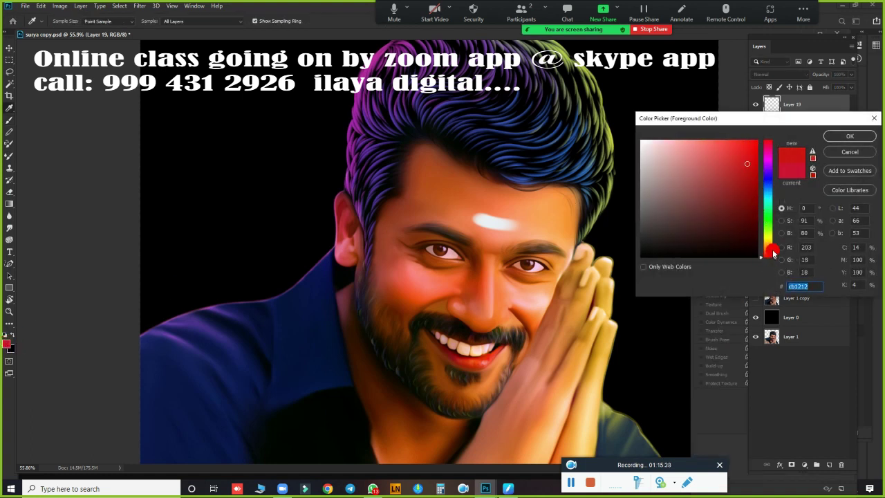
drag(771, 242, 773, 261)
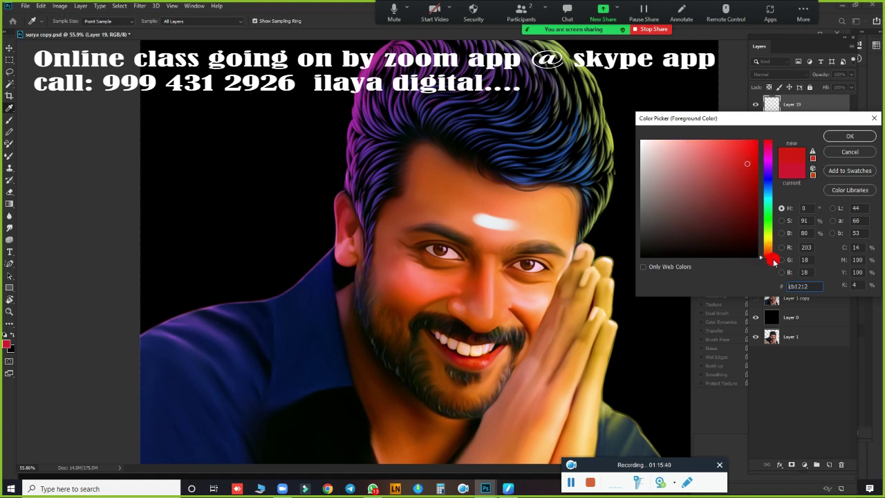
mouse_move(752, 152)
mouse_down()
mouse_move(734, 141)
mouse_move(756, 143)
mouse_up()
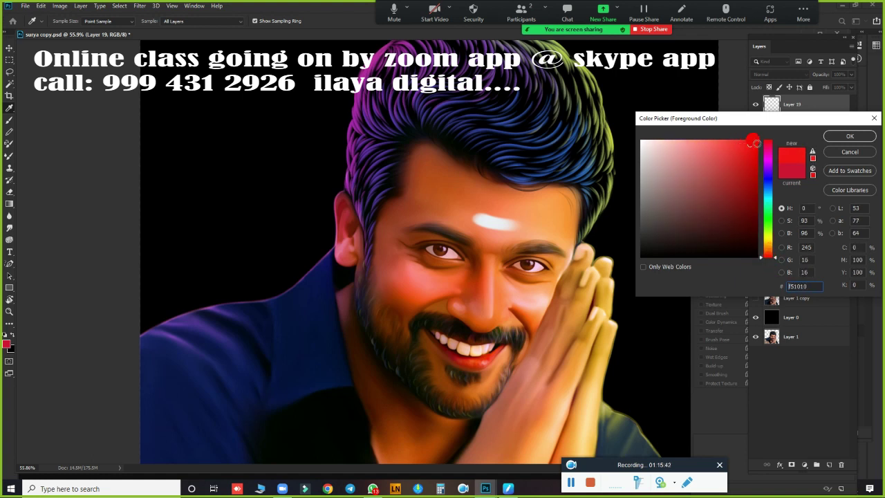
click(847, 135)
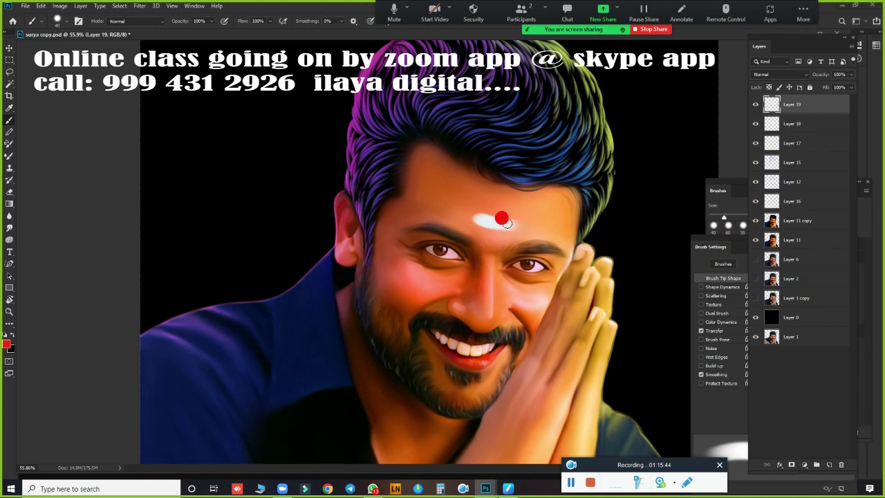
scroll(507, 223, up, 5)
drag(431, 235, 486, 251)
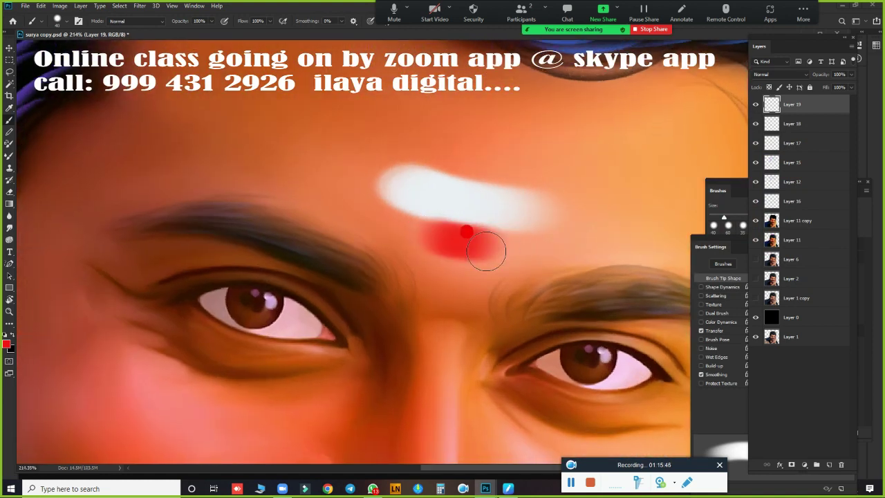
Step: Zoom to frame the face and toggle Layer 19 to check the red dot
key(ctrl+0)
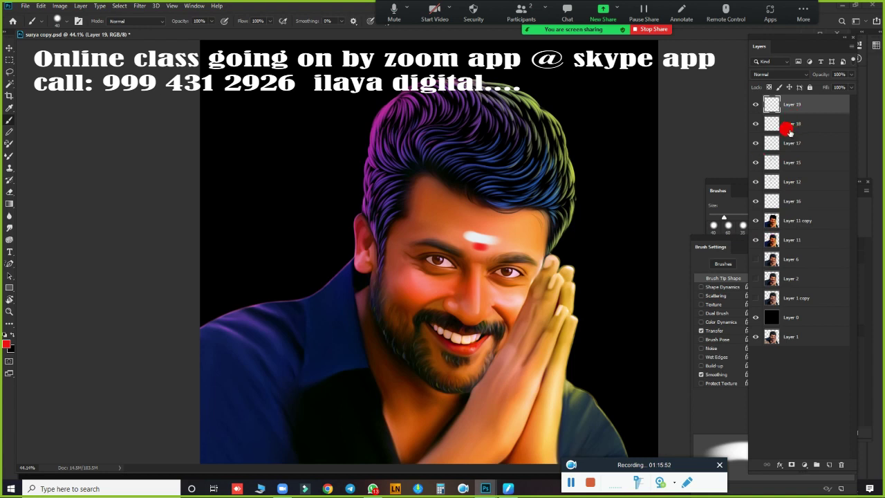
mouse_move(533, 243)
mouse_down()
mouse_move(522, 235)
mouse_move(539, 249)
mouse_move(655, 253)
mouse_up()
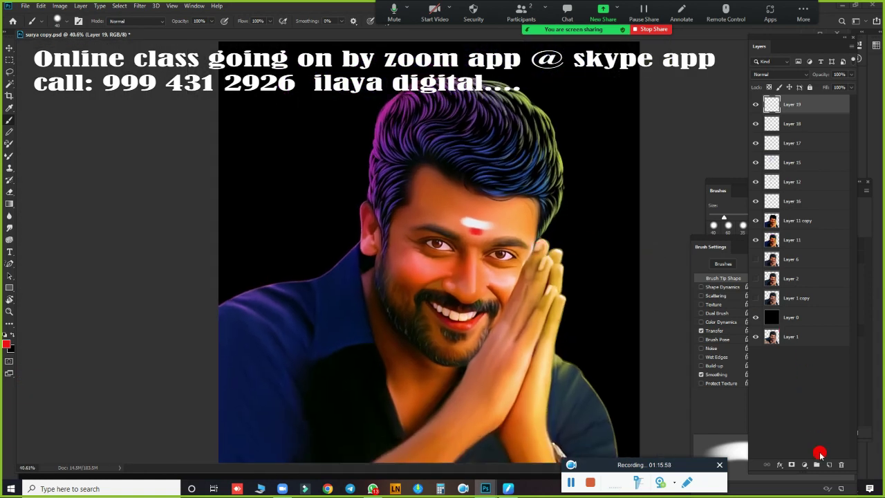
drag(497, 280, 754, 132)
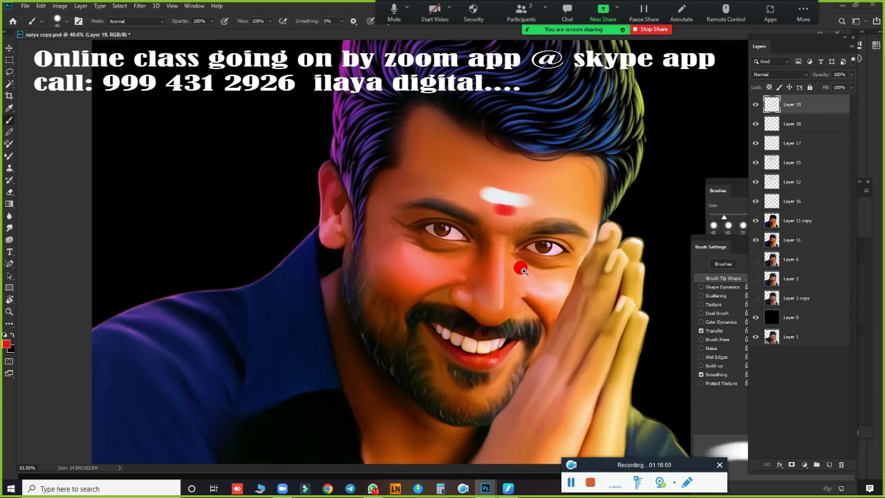
click(755, 104)
click(757, 106)
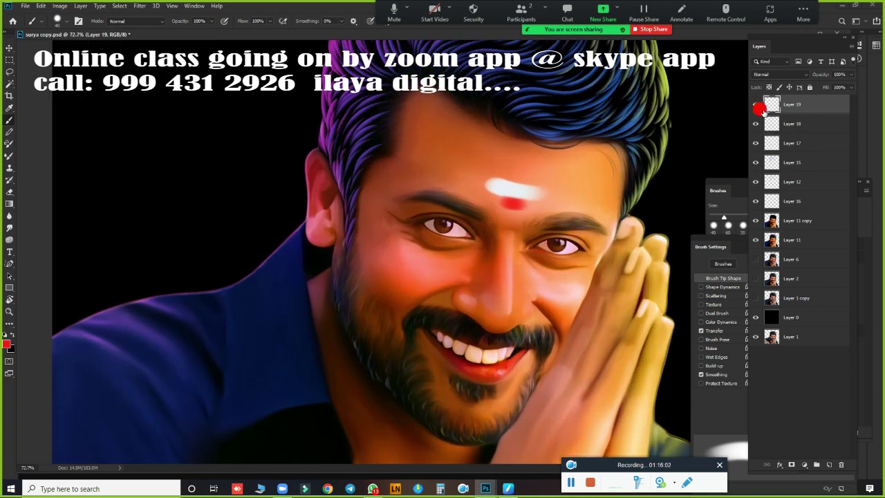
Step: Add an empty Layer 20 above Layer 19 and set the foreground colour to near-white F8F5F5
click(829, 465)
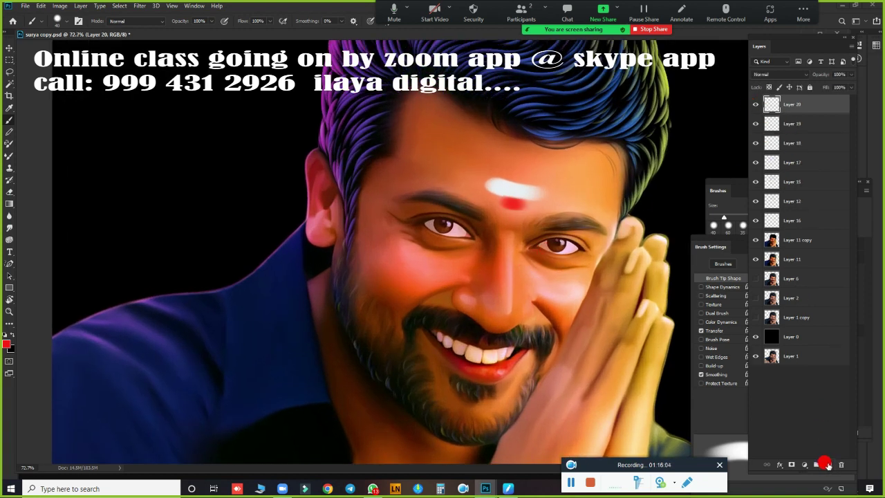
scroll(504, 246, up, 2)
scroll(511, 249, down, 4)
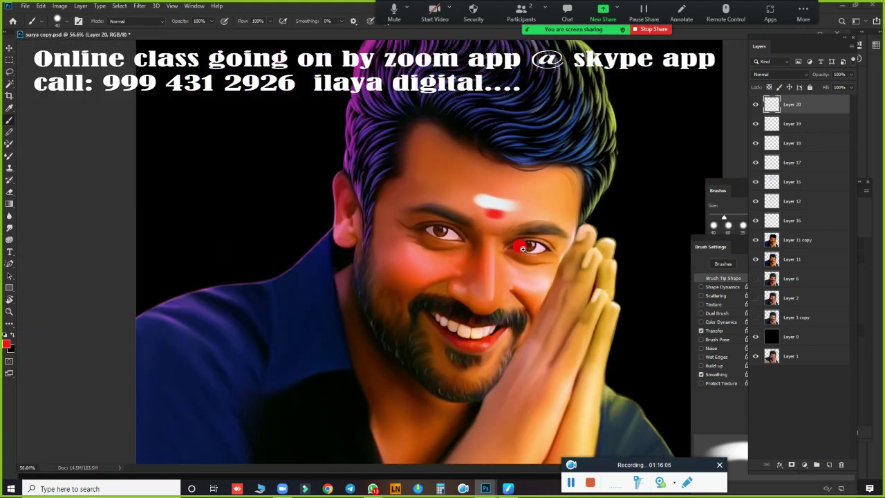
scroll(283, 312, up, 2)
click(6, 343)
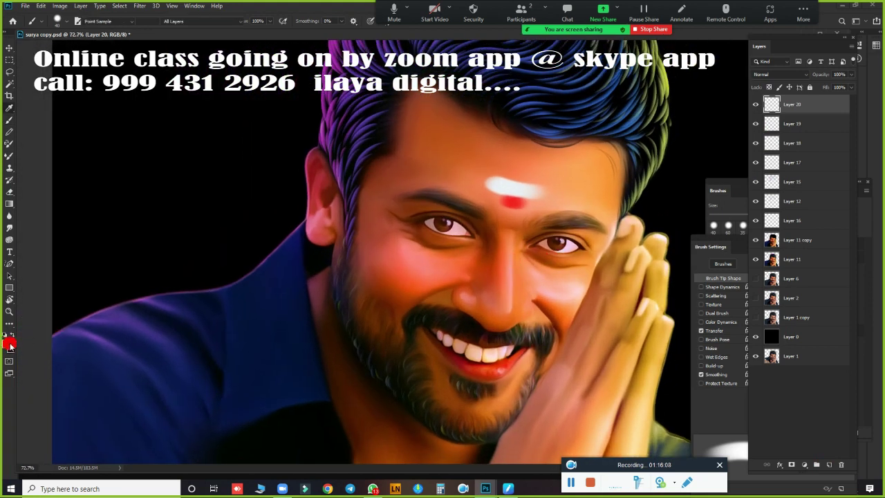
click(641, 141)
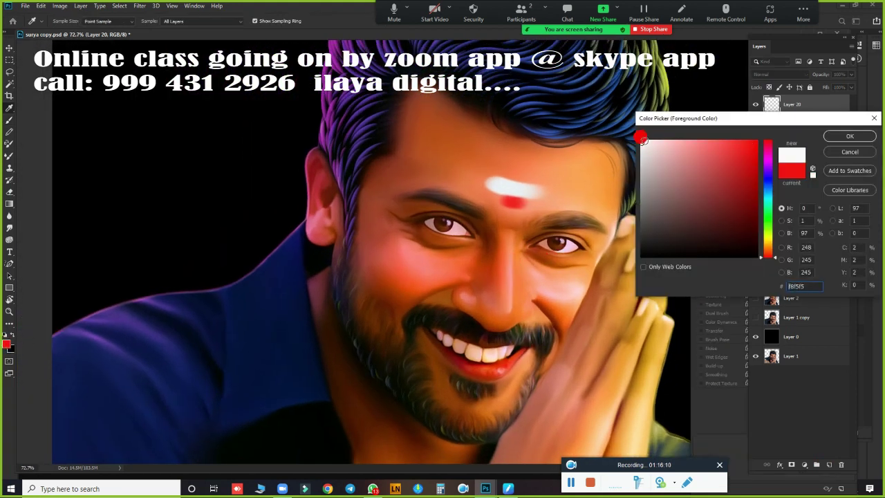
click(827, 138)
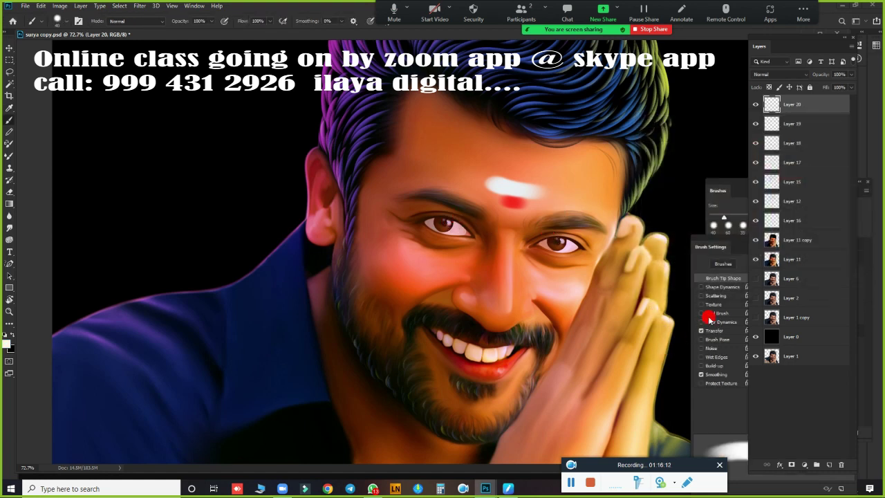
Step: Reduce the brush tip spacing from 16% to 13%
click(719, 332)
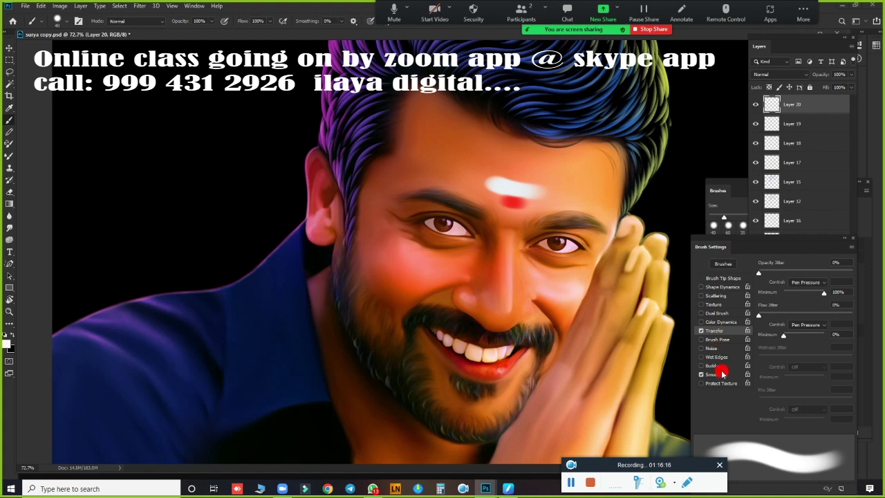
click(720, 278)
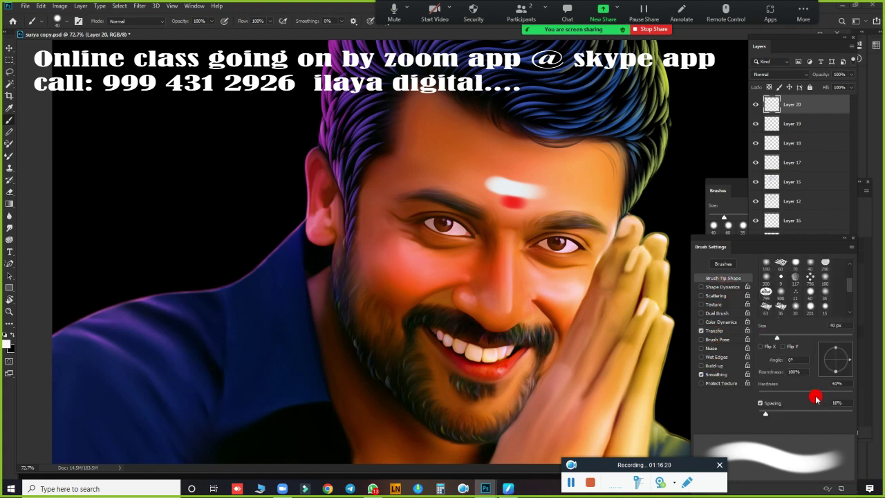
drag(771, 416, 765, 415)
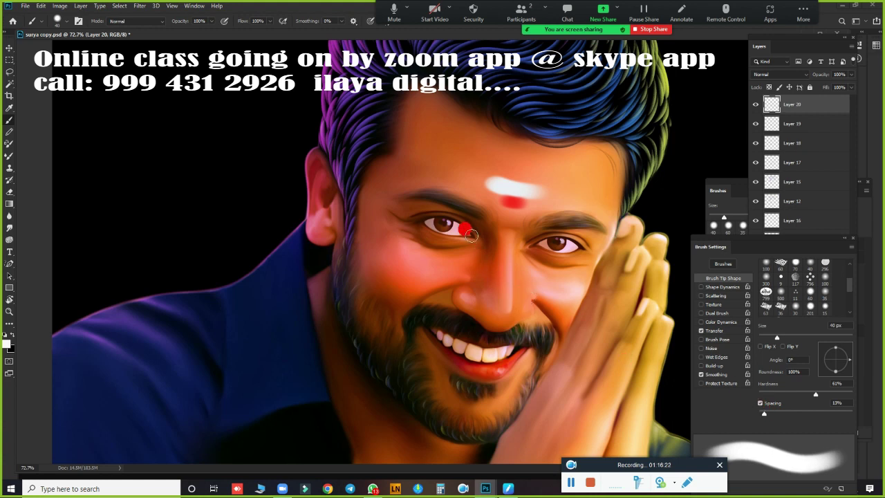
mouse_move(470, 236)
mouse_down()
mouse_move(541, 262)
mouse_move(384, 314)
mouse_up()
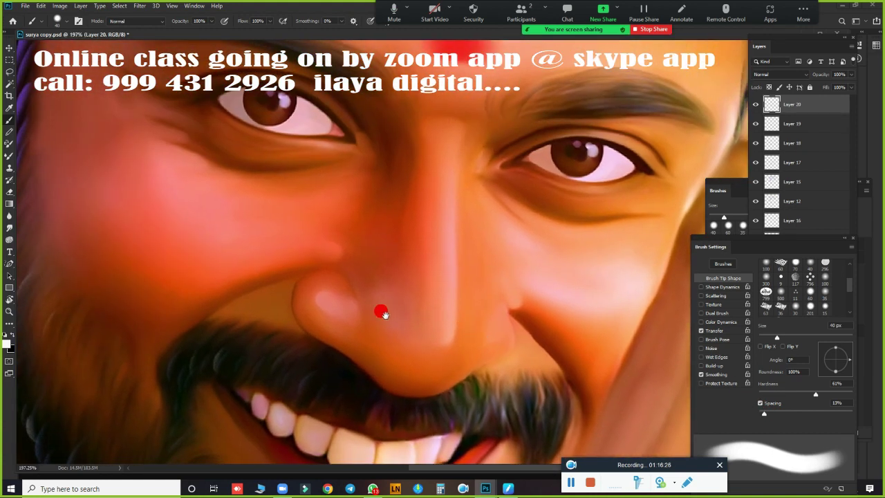
Step: Set the brush size to 20 px using the bracket keys
key(bracketleft)
key(bracketleft)
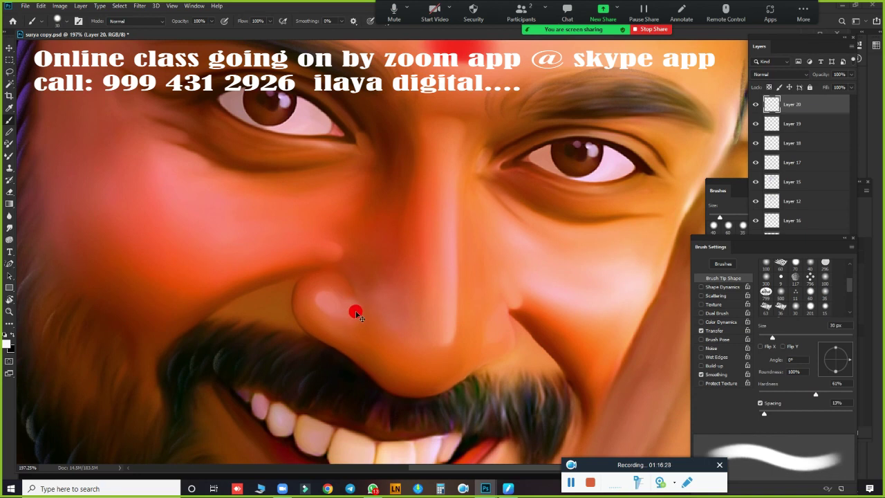
drag(356, 315, 329, 291)
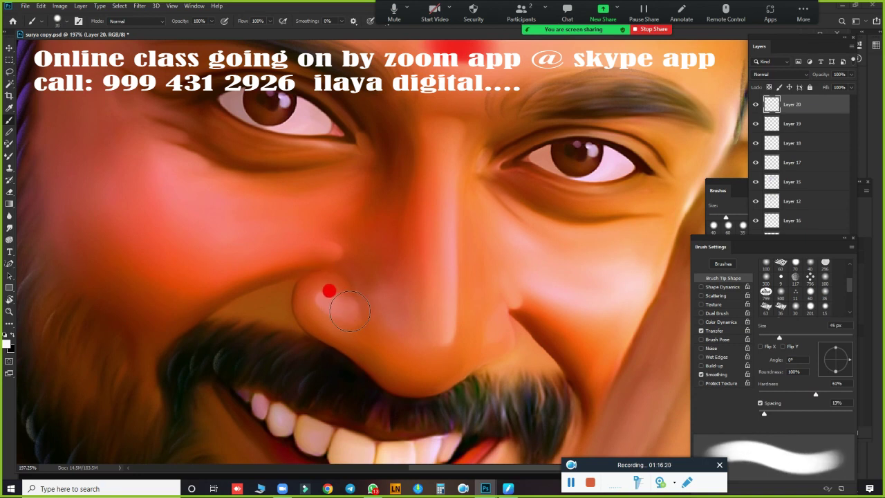
key(bracketleft)
key(bracketleft)
key(bracketleft)
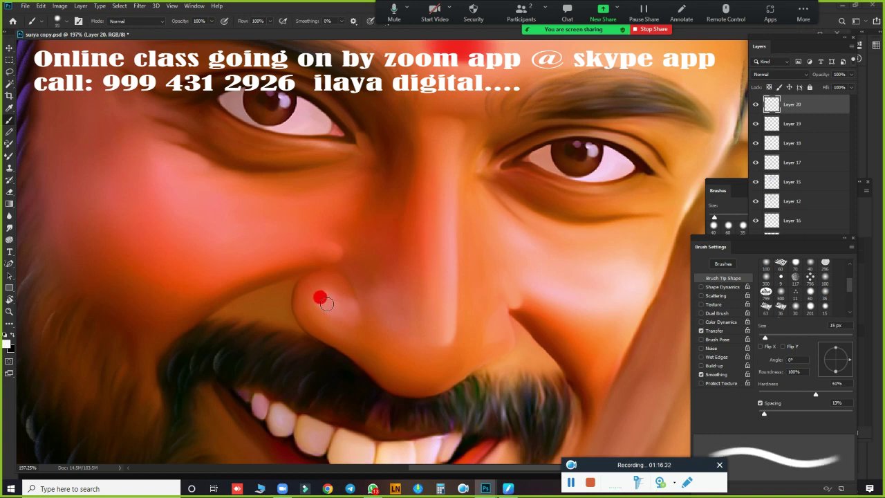
key(bracketright)
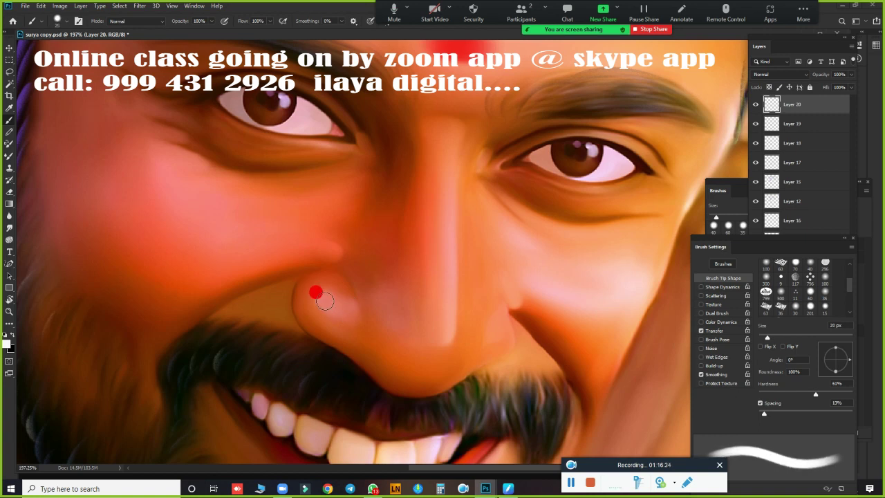
Step: Paint a white nose-tip highlight, undo the too-bright stroke, and repaint it more softly
drag(320, 300, 340, 313)
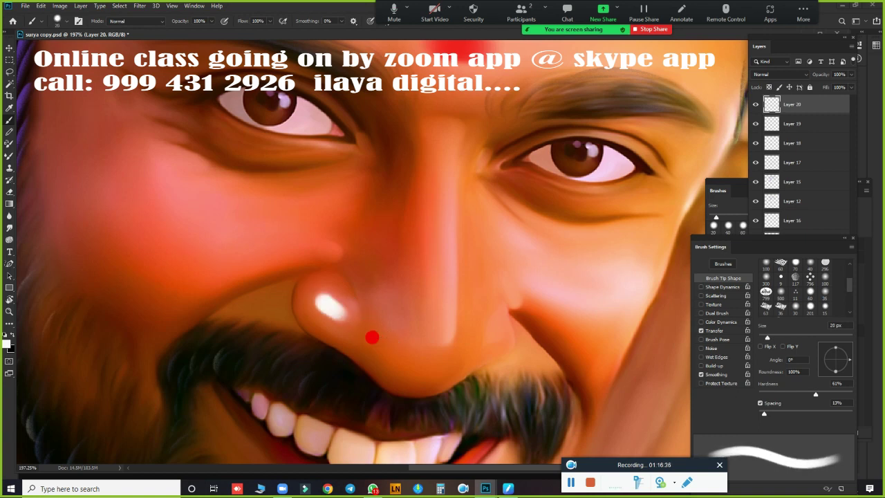
key(ctrl+z)
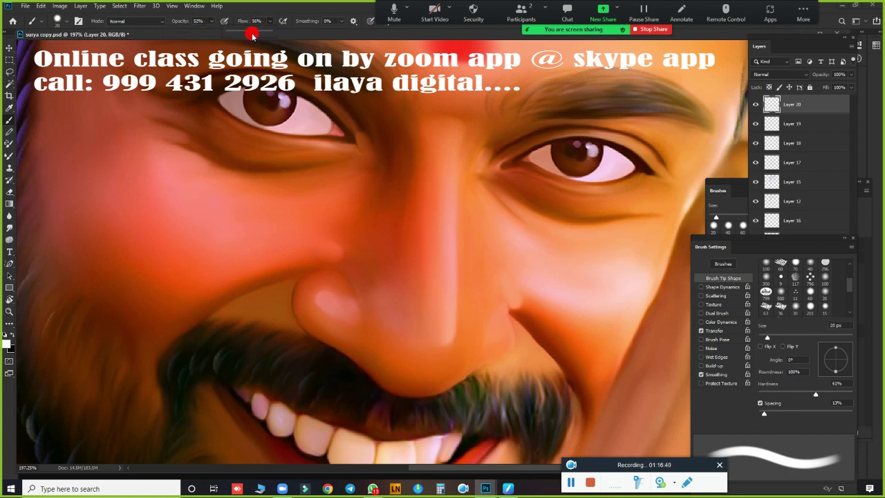
drag(319, 297, 349, 314)
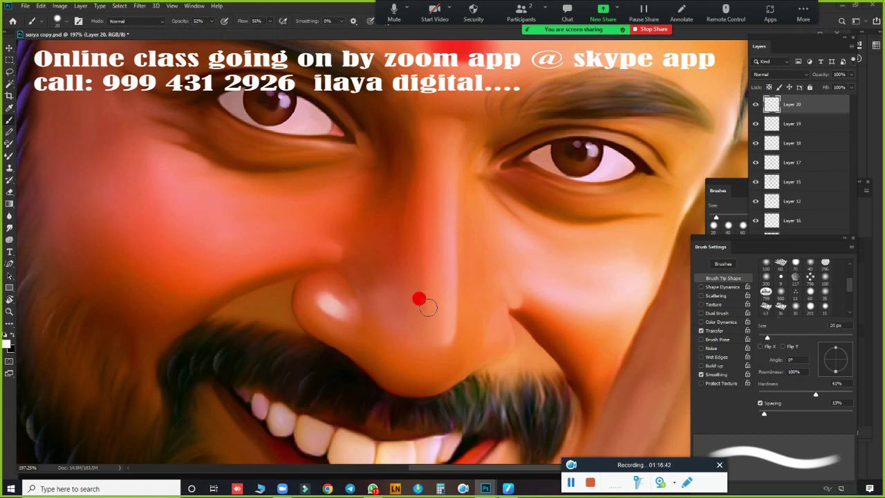
scroll(415, 309, down, 4)
scroll(425, 318, up, 2)
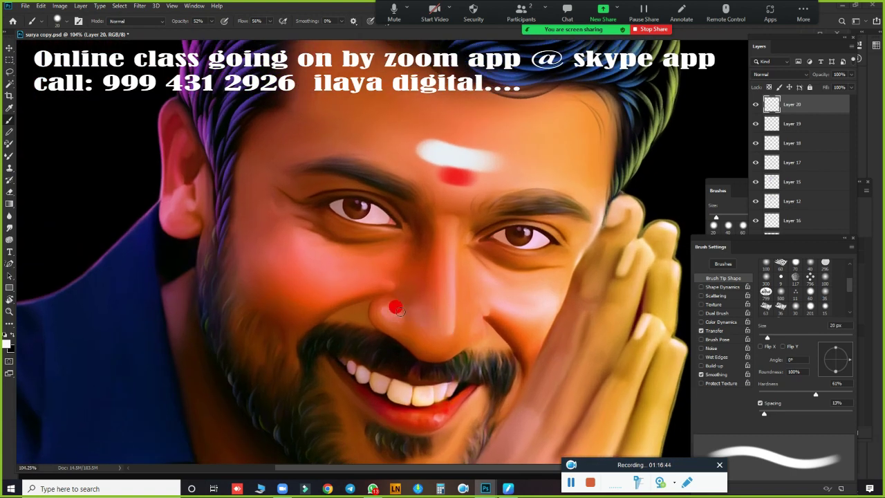
scroll(401, 312, up, 1)
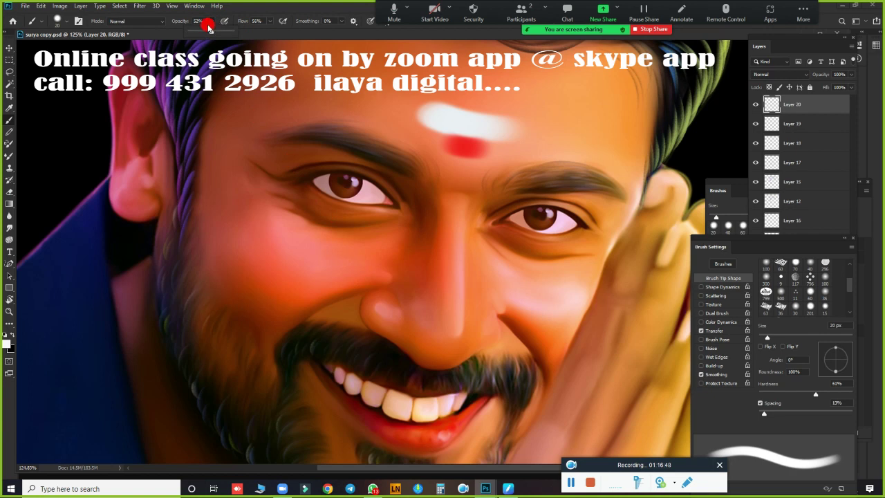
Step: Dab faint white highlights on the nose tip and nostril rims, ending with a 35 px brush
click(380, 309)
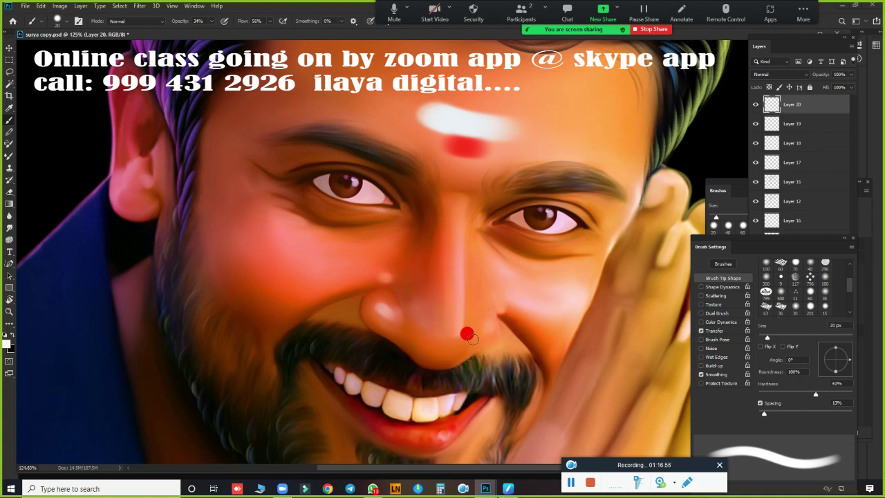
drag(455, 319, 458, 340)
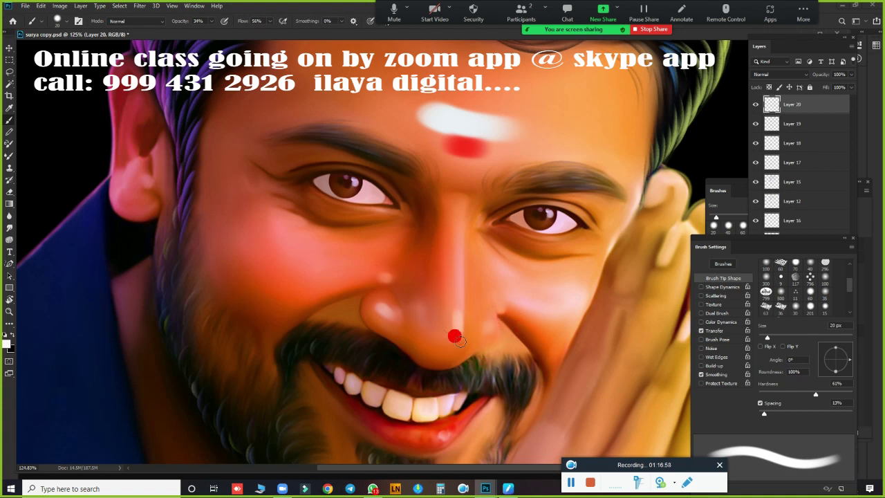
scroll(517, 290, up, 3)
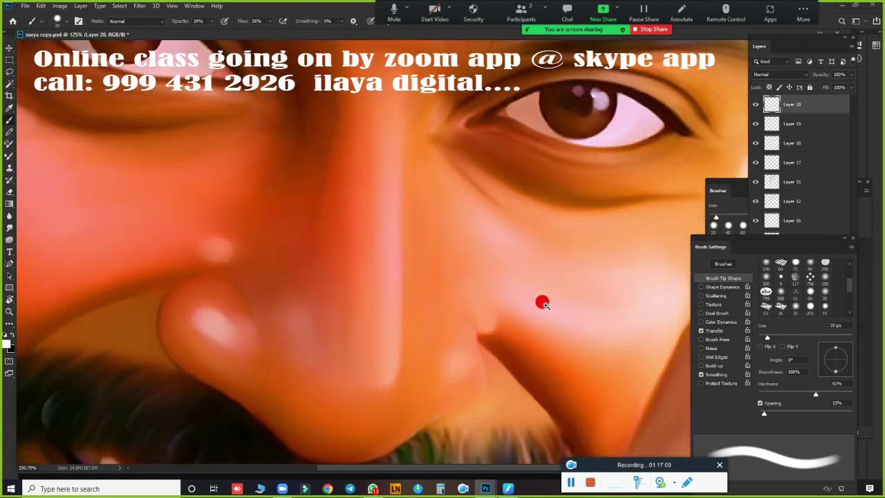
click(391, 356)
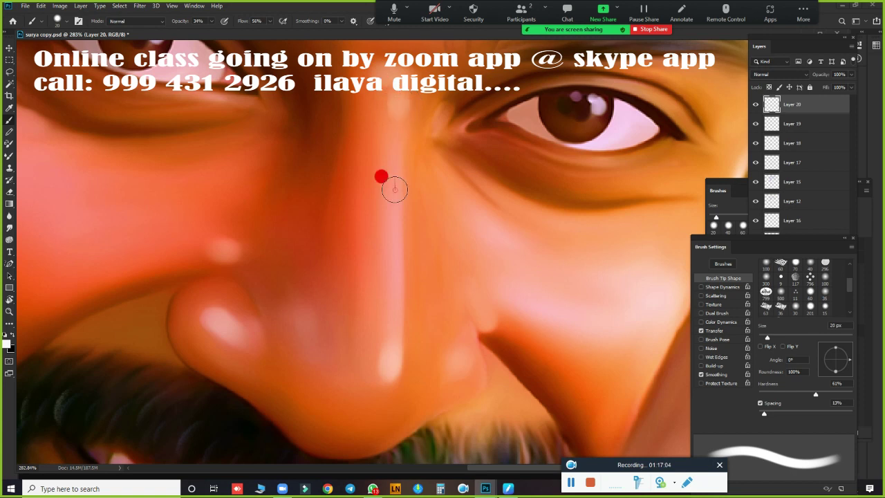
mouse_move(470, 296)
mouse_down()
mouse_move(435, 297)
mouse_move(338, 217)
mouse_up()
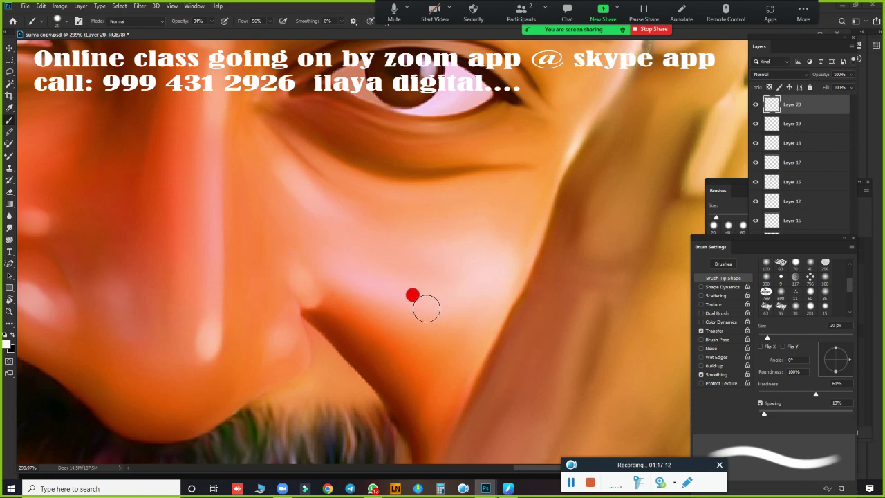
key(bracketright)
key(bracketright)
key(bracketright)
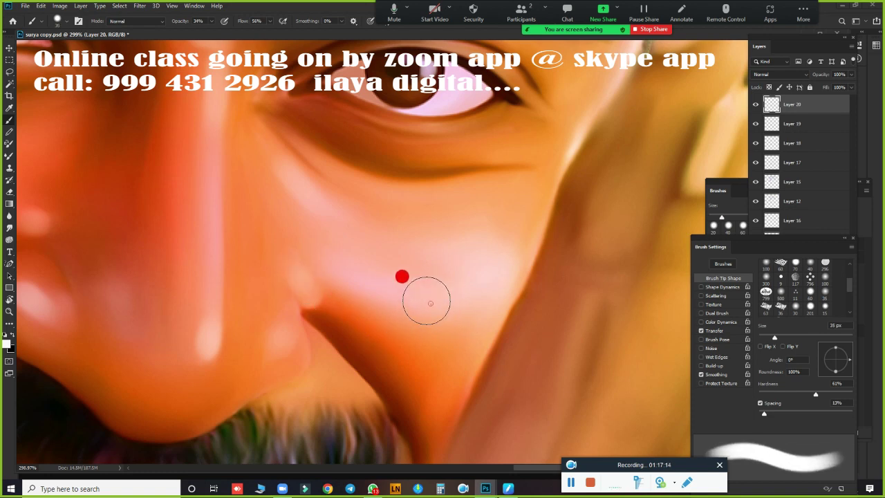
key(bracketleft)
key(bracketleft)
key(bracketleft)
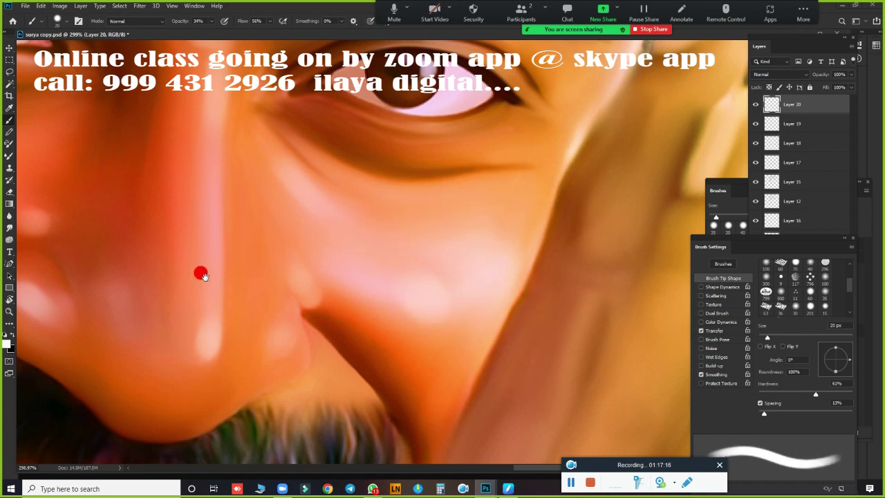
drag(197, 272, 564, 318)
key(bracketright)
key(bracketright)
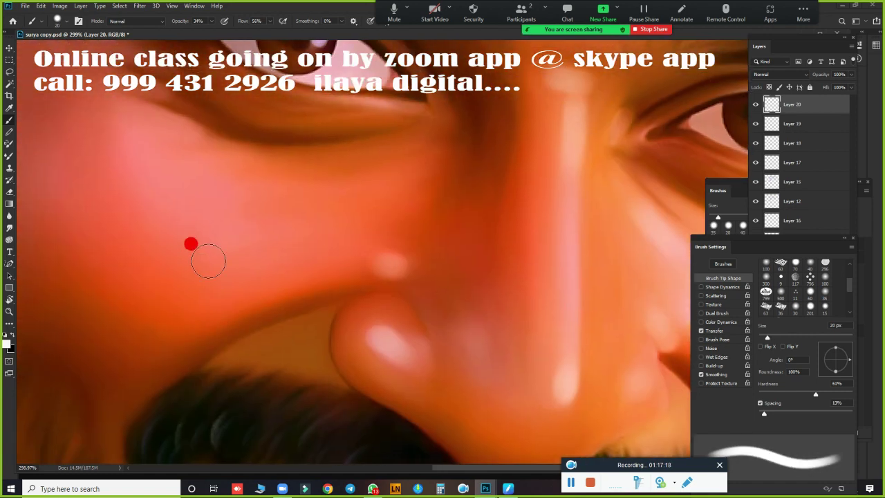
key(bracketright)
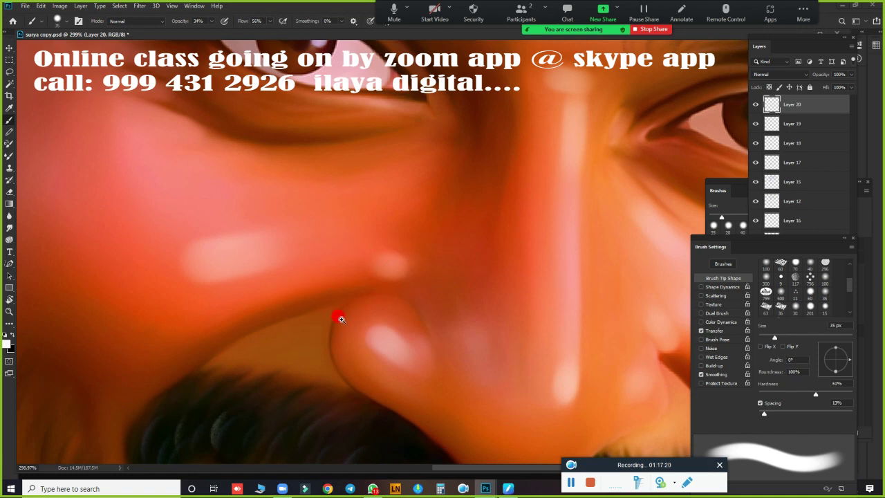
mouse_move(339, 316)
mouse_down()
mouse_move(293, 322)
mouse_move(376, 327)
mouse_up()
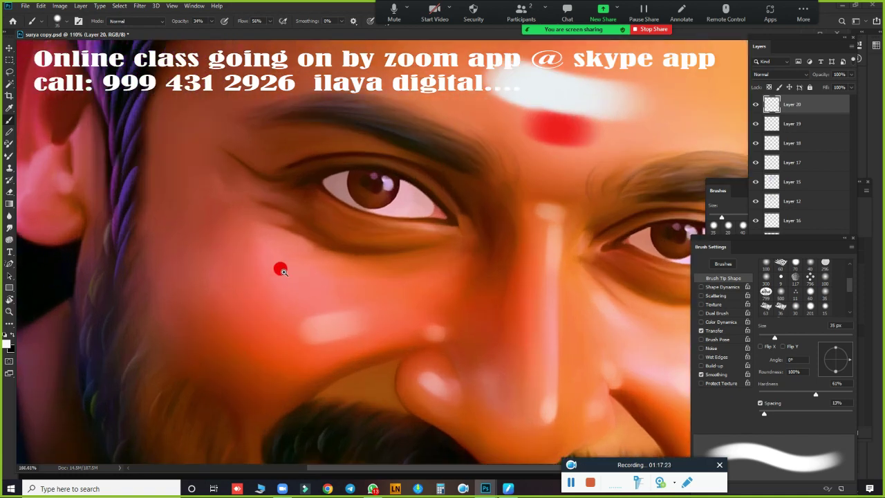
Step: Zoom in on the eye, resize the brush, and paint a faint light stroke near the hairline
drag(226, 251, 263, 233)
key(bracketleft)
key(bracketleft)
key(bracketleft)
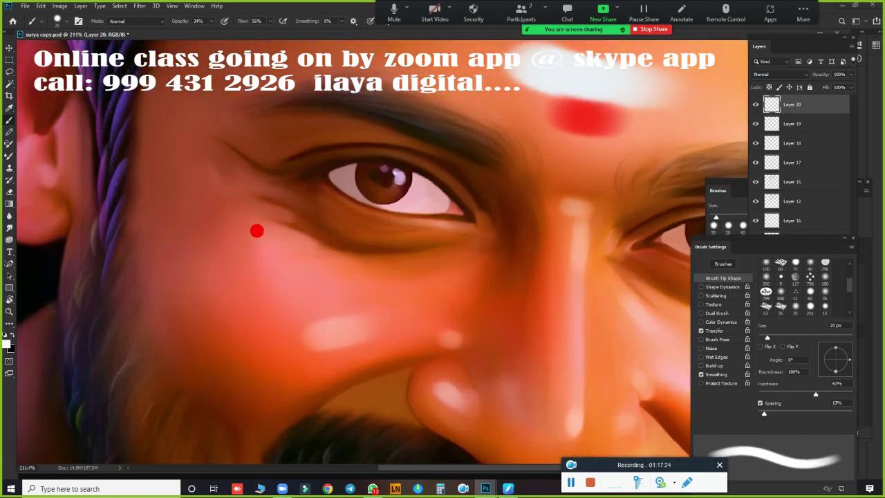
key(bracketleft)
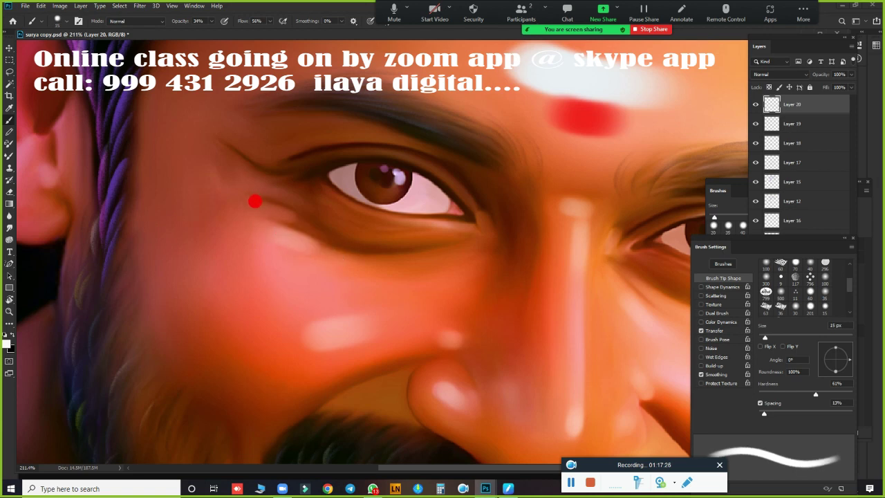
key(bracketleft)
key(bracketleft)
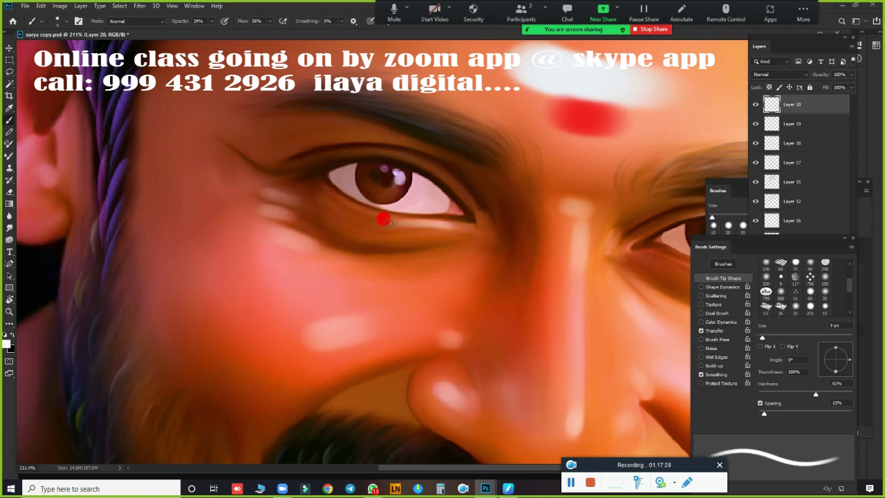
key(bracketright)
key(bracketright)
key(bracketright)
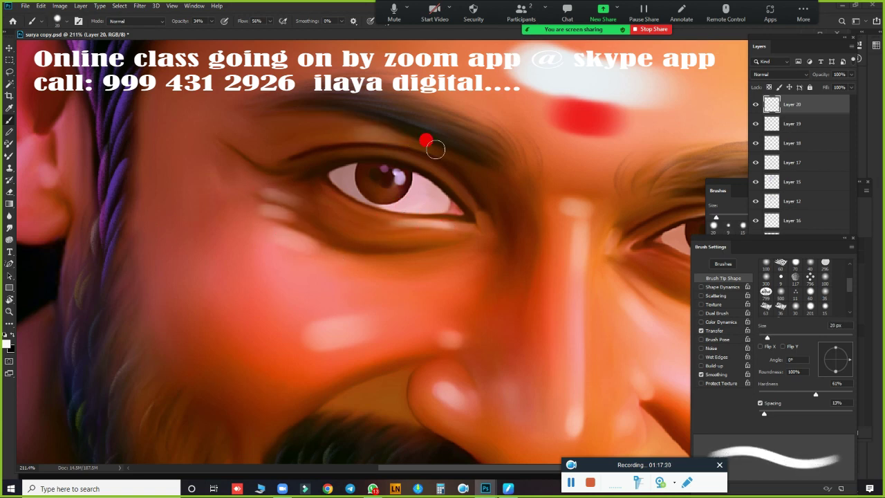
key(bracketleft)
key(bracketleft)
key(bracketright)
key(bracketright)
key(bracketright)
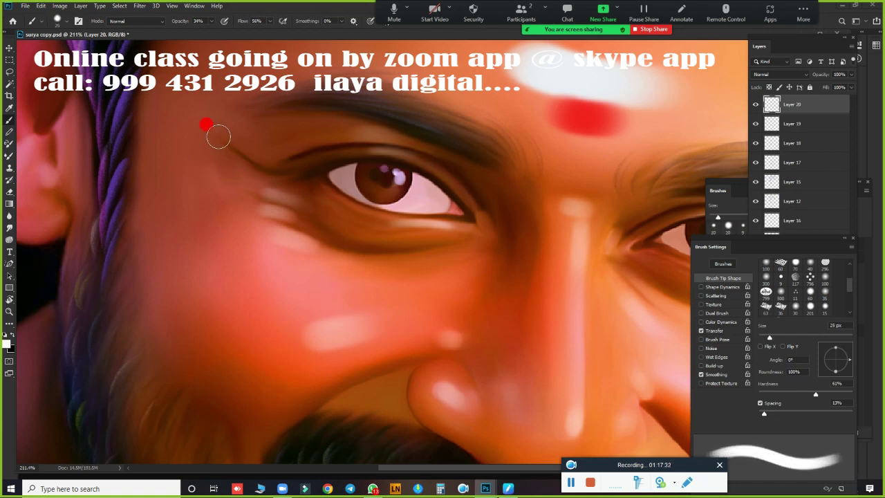
key(bracketright)
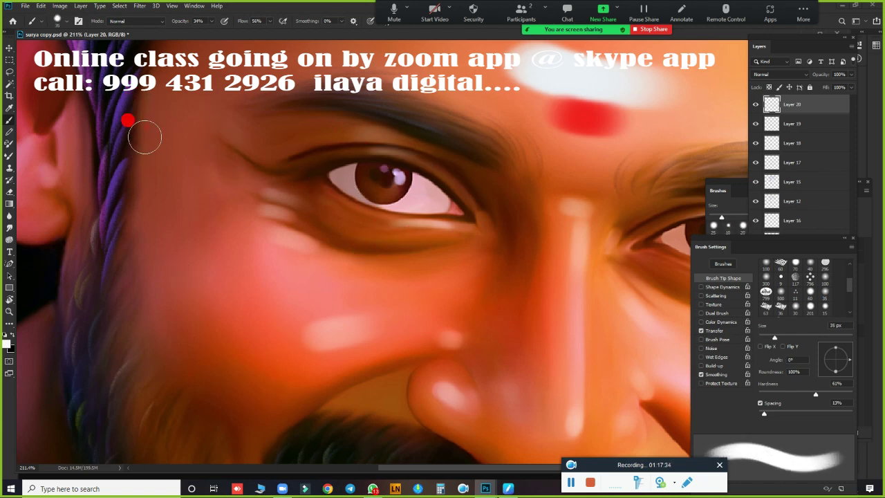
drag(135, 122, 143, 194)
Step: Paint soft shading along the upper and lower eyelids toward the iris
drag(571, 282, 267, 286)
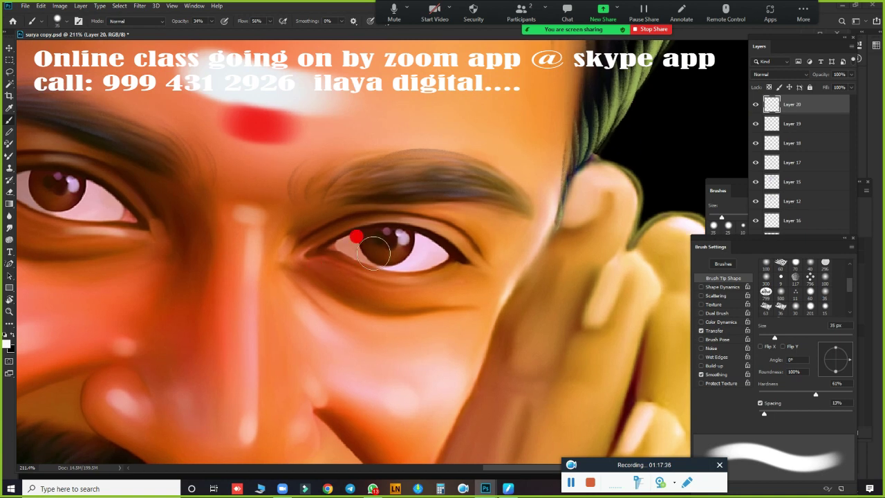
key(bracketleft)
key(bracketleft)
key(bracketleft)
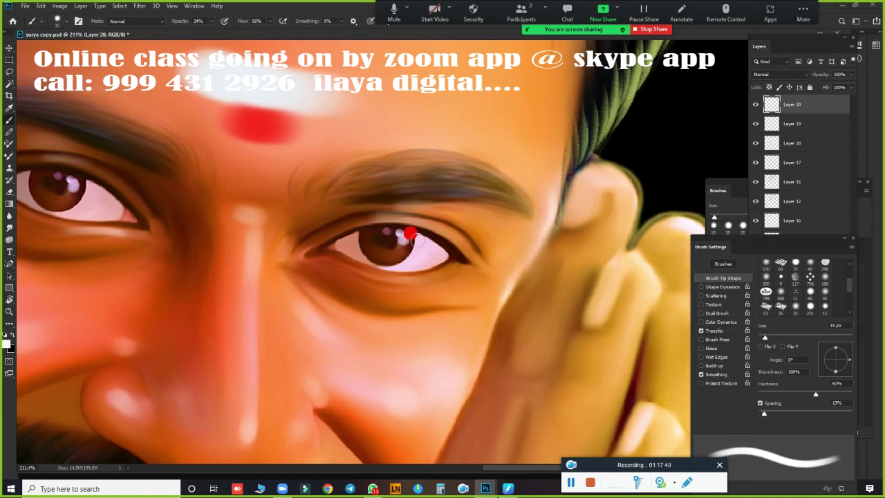
mouse_move(438, 235)
mouse_down()
mouse_move(441, 246)
mouse_move(435, 235)
mouse_up()
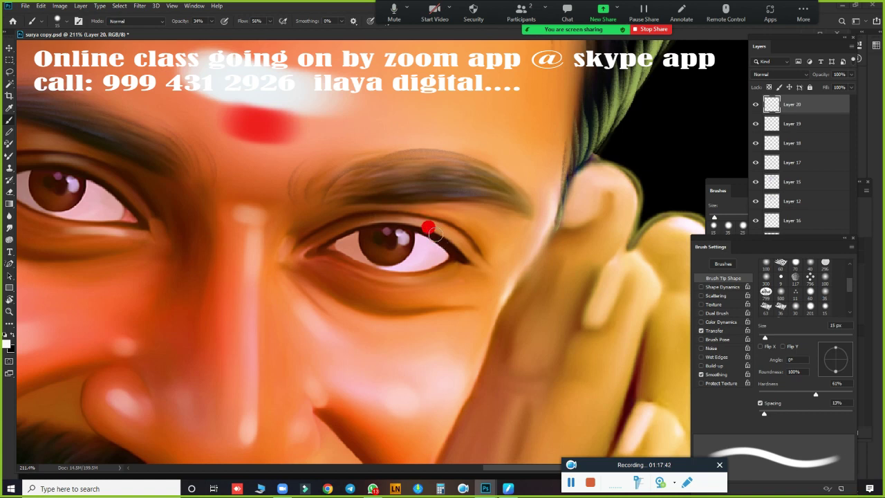
key(bracketleft)
key(bracketleft)
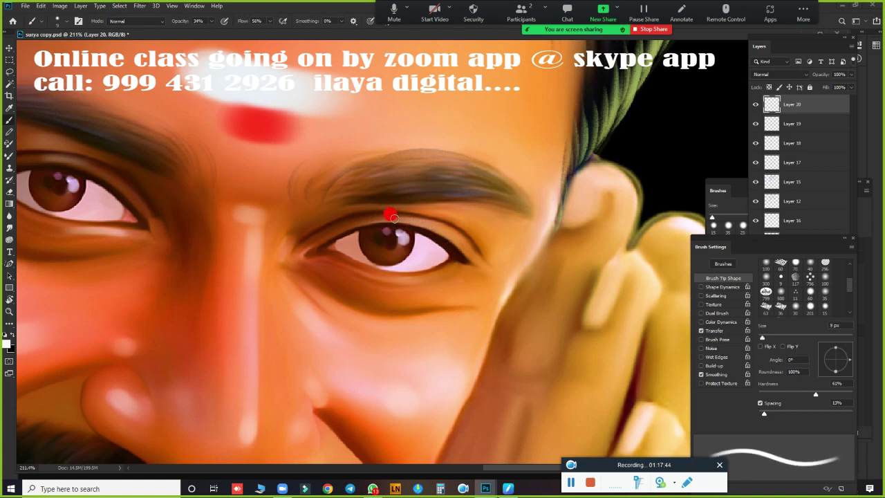
key(bracketright)
key(bracketright)
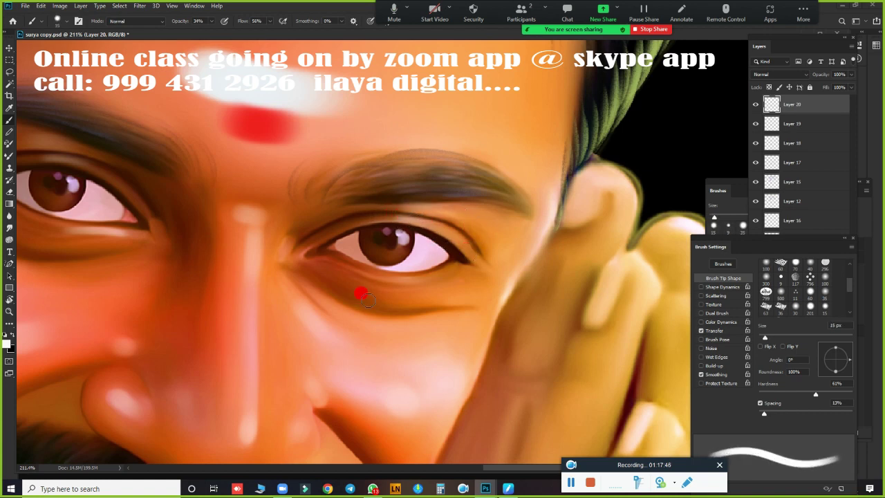
key(bracketleft)
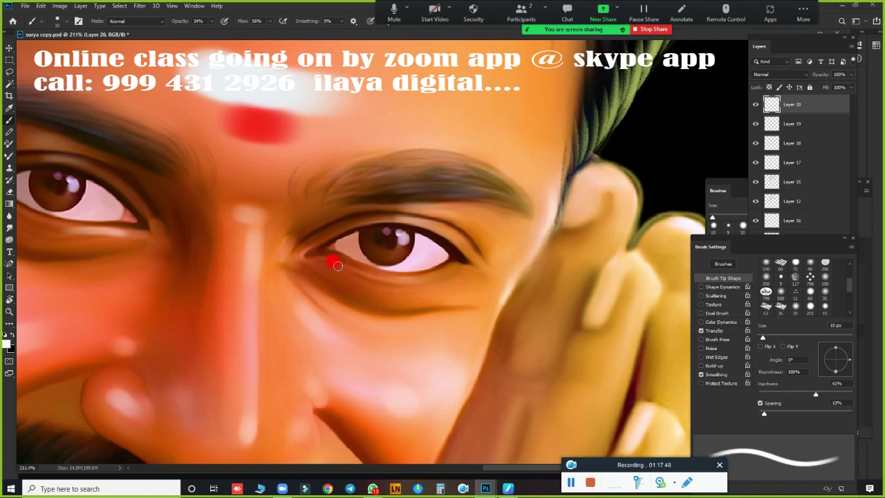
drag(337, 266, 392, 277)
mouse_move(337, 261)
mouse_down()
mouse_move(380, 285)
mouse_move(430, 292)
mouse_up()
Step: Brighten the cheek edge and finger with light strokes
key(bracketleft)
key(bracketleft)
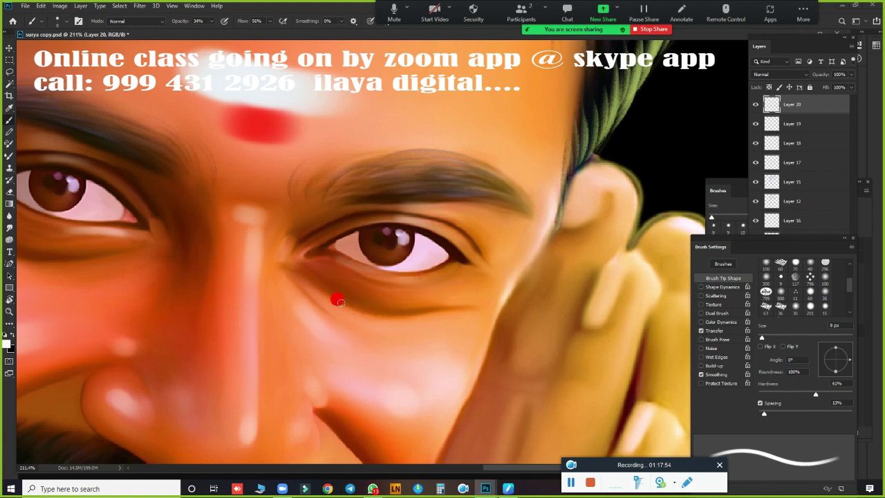
key(bracketright)
key(bracketright)
key(bracketright)
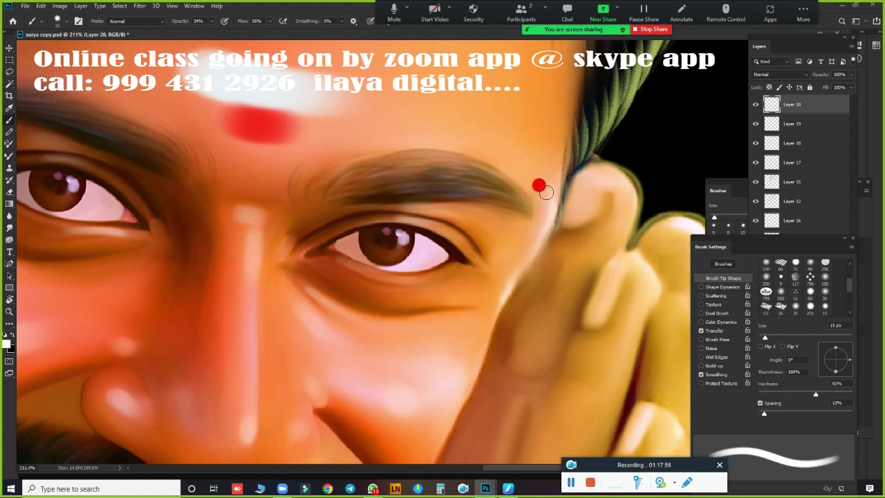
key(bracketright)
drag(546, 191, 483, 328)
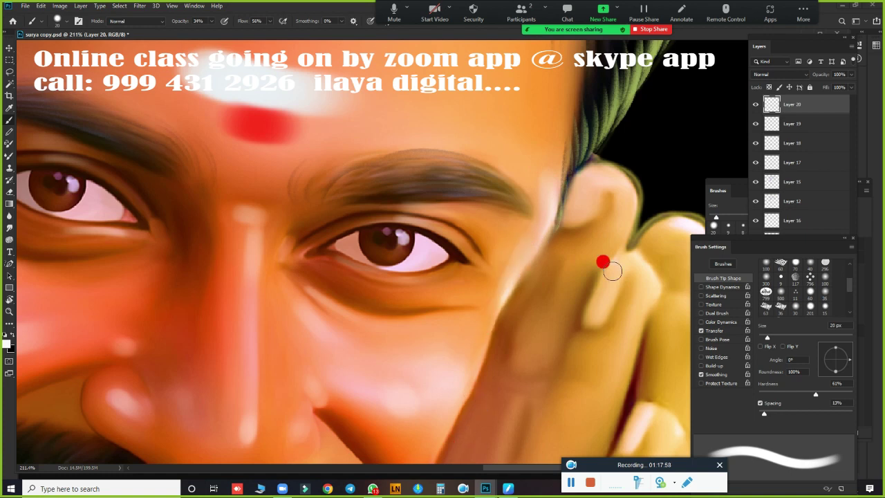
key(bracketright)
mouse_move(559, 242)
mouse_down()
mouse_move(527, 367)
mouse_move(507, 365)
mouse_up()
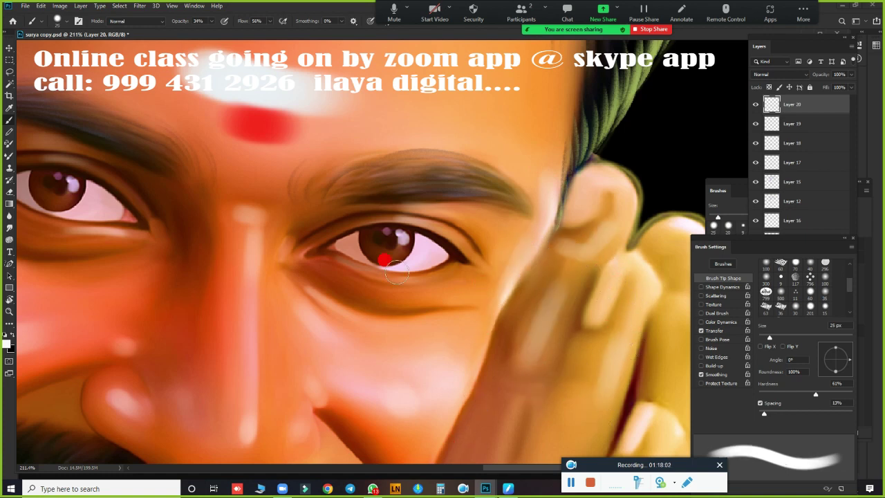
Step: Enlarge the brush to 40 px and bring the nose and mouth into view
scroll(394, 266, down, 3)
scroll(404, 166, up, 1)
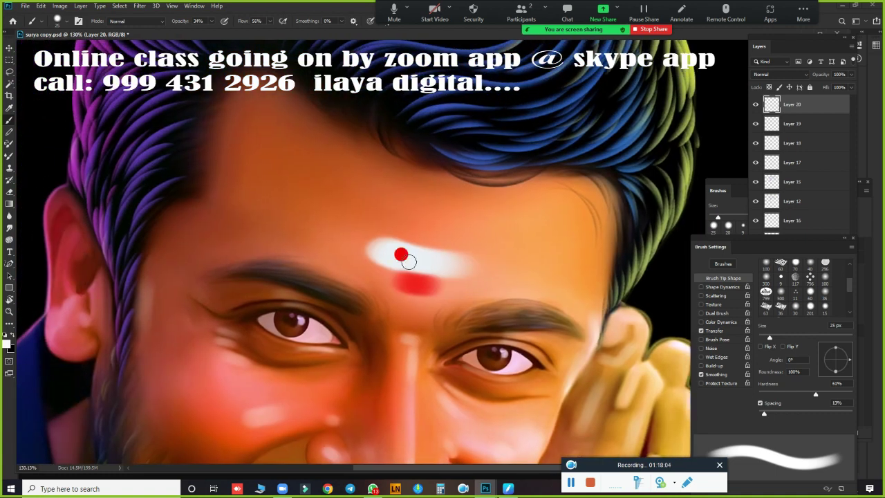
key(bracketright)
key(bracketright)
key(bracketright)
key(bracketright)
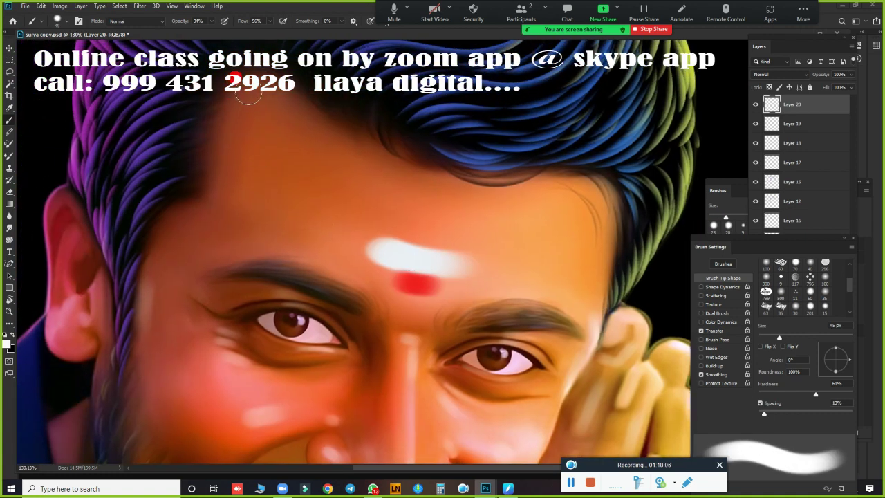
key(bracketright)
key(bracketright)
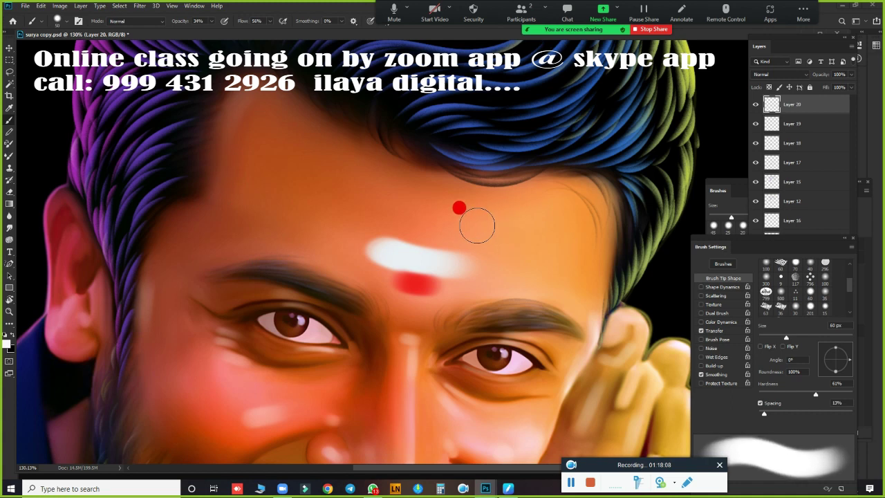
key(bracketleft)
key(bracketleft)
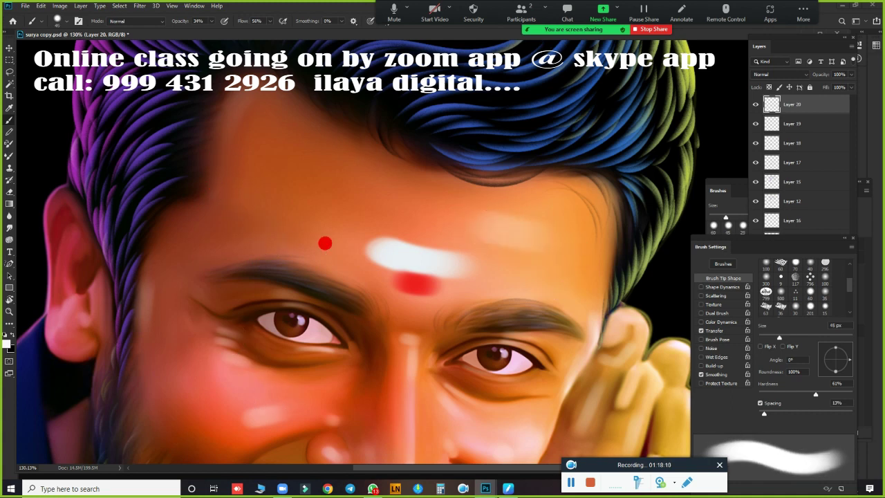
drag(461, 376, 510, 256)
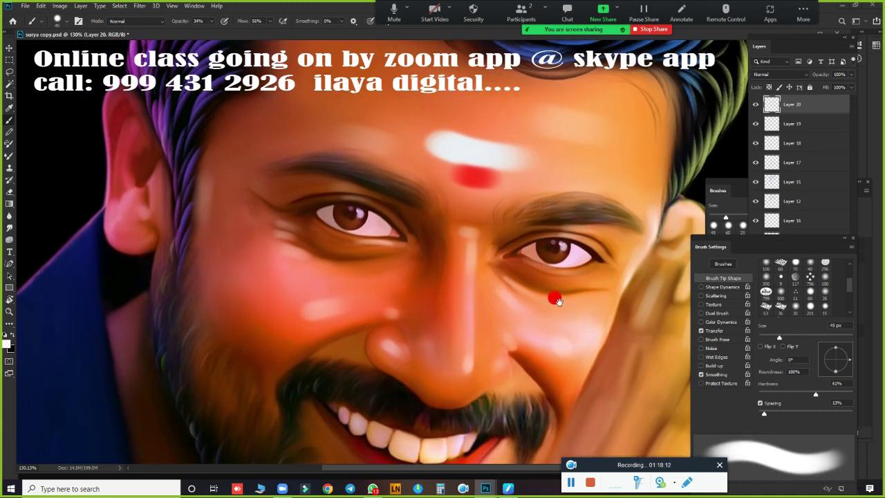
mouse_move(553, 297)
mouse_down()
mouse_move(542, 175)
mouse_move(466, 125)
mouse_up()
Step: Shrink the brush and lighten the finger edges beside the face
key(bracketleft)
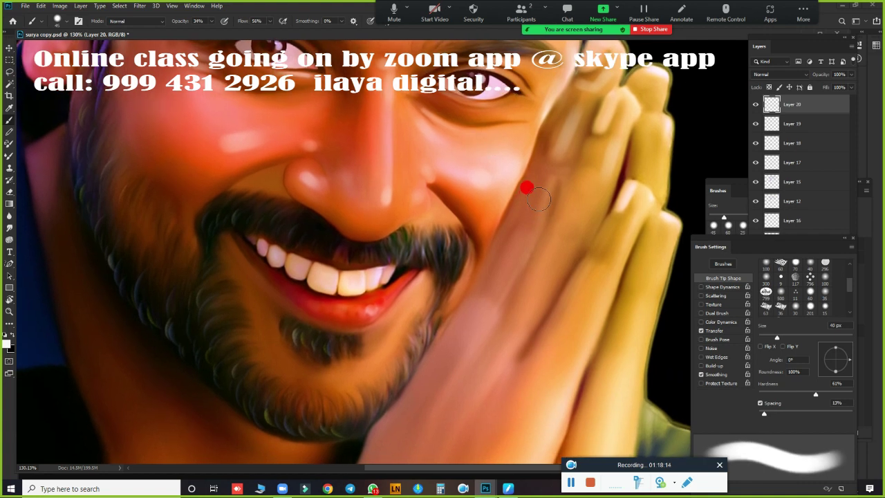
key(bracketleft)
key(bracketleft)
key(bracketleft)
key(bracketright)
key(bracketright)
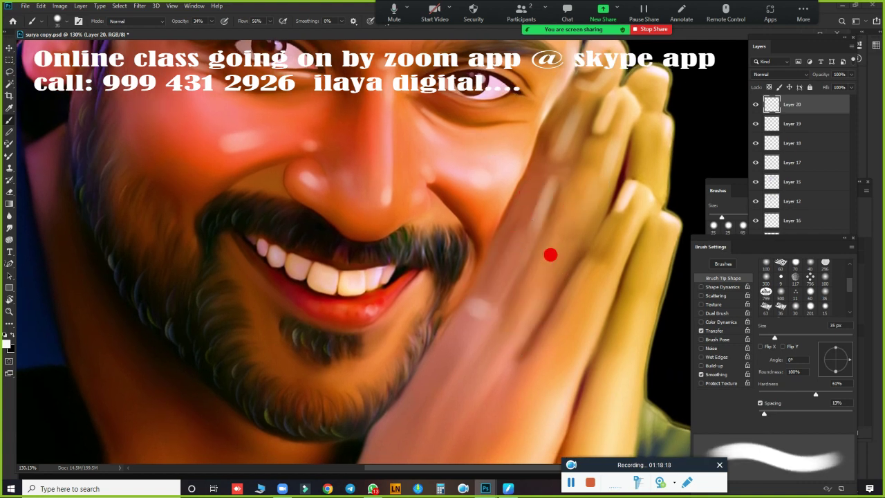
key(bracketleft)
key(bracketleft)
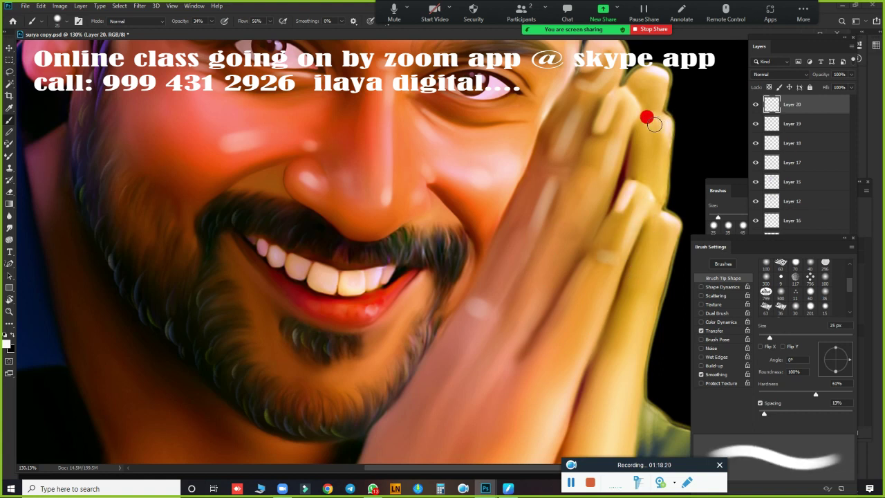
key(bracketleft)
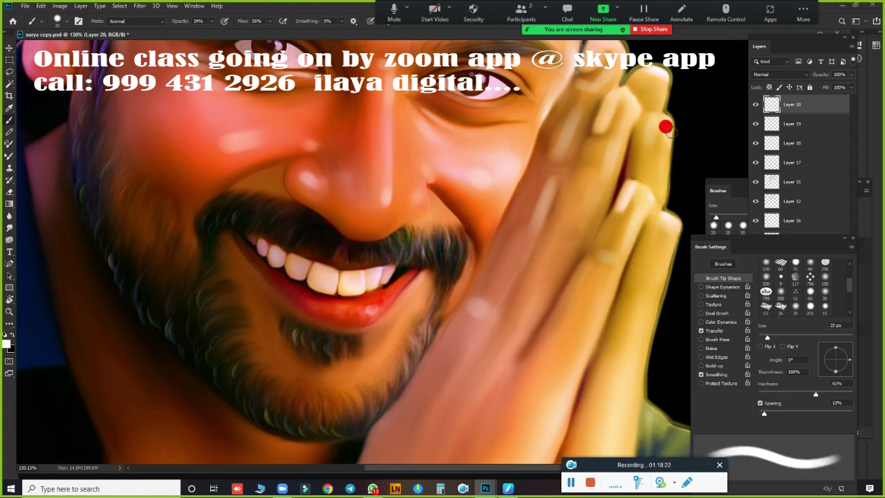
key(bracketright)
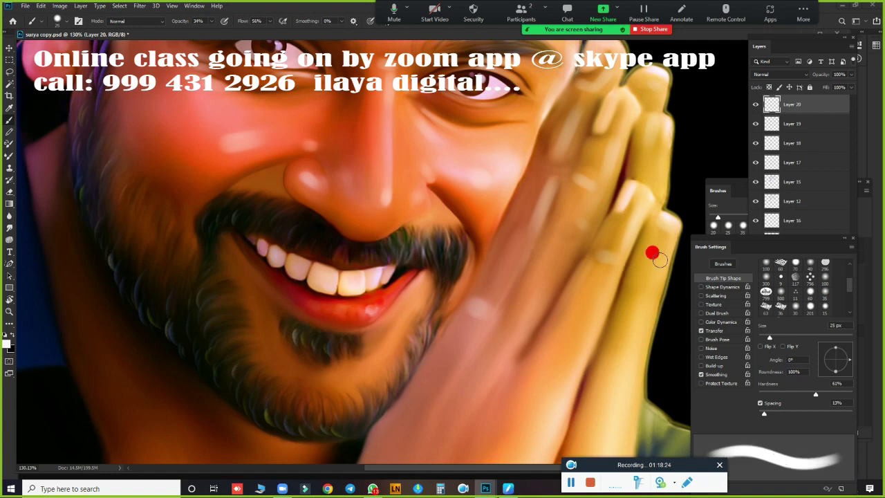
mouse_move(652, 251)
mouse_down()
mouse_move(658, 298)
mouse_move(565, 362)
mouse_up()
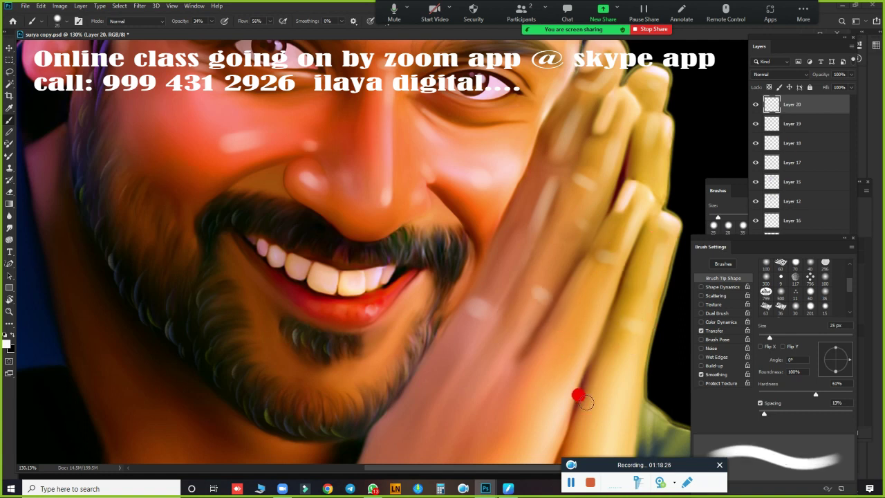
drag(579, 397, 654, 168)
drag(596, 212, 575, 261)
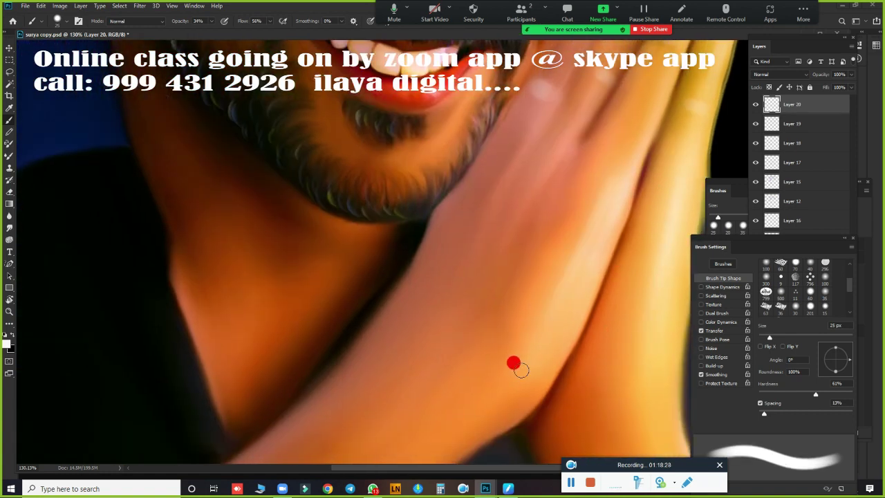
Step: Paint a lighter stroke down the finger and a soft highlight along the forearm's upper edge
key(bracketright)
drag(533, 177, 440, 311)
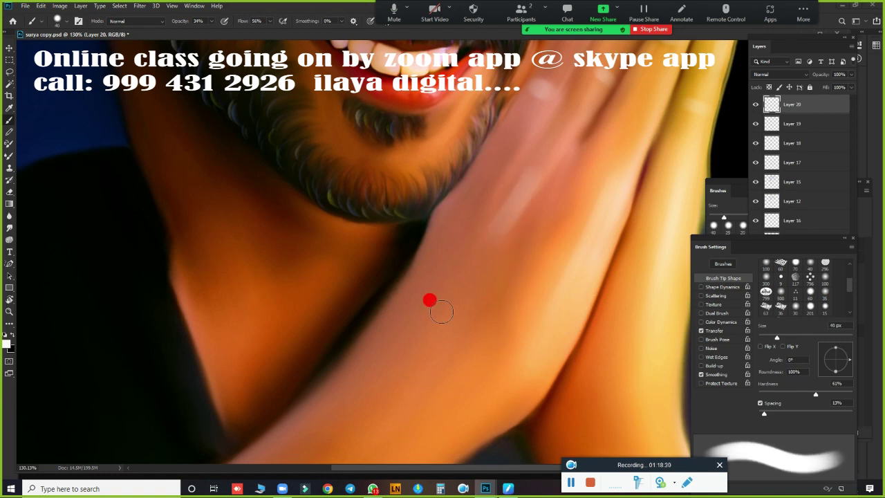
drag(535, 345, 573, 179)
drag(537, 306, 521, 217)
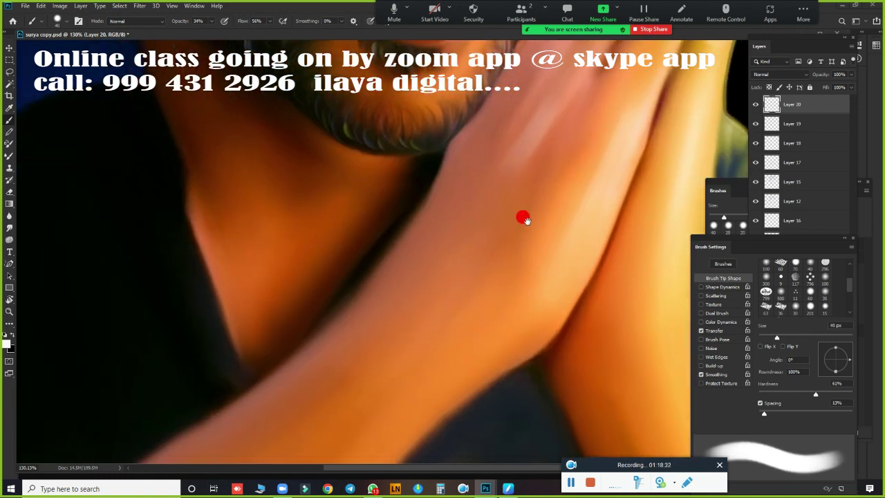
mouse_move(387, 422)
mouse_down()
mouse_move(561, 348)
mouse_move(605, 435)
mouse_up()
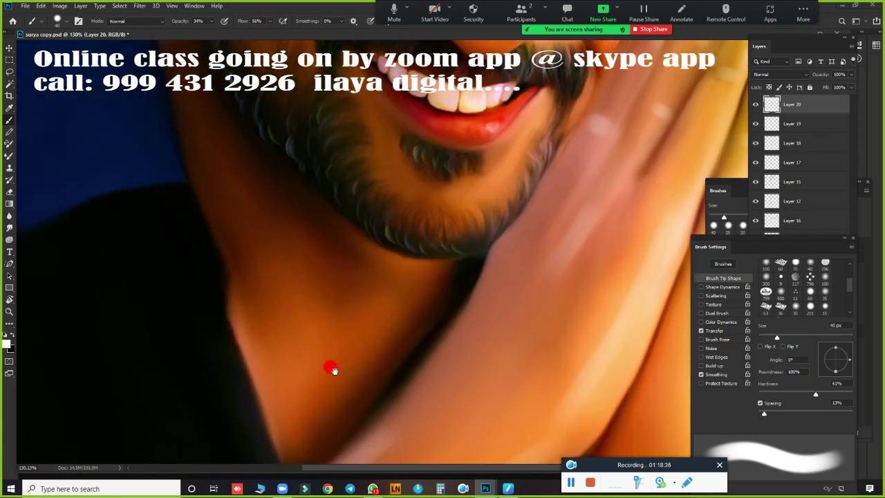
drag(280, 262, 332, 367)
key(bracketright)
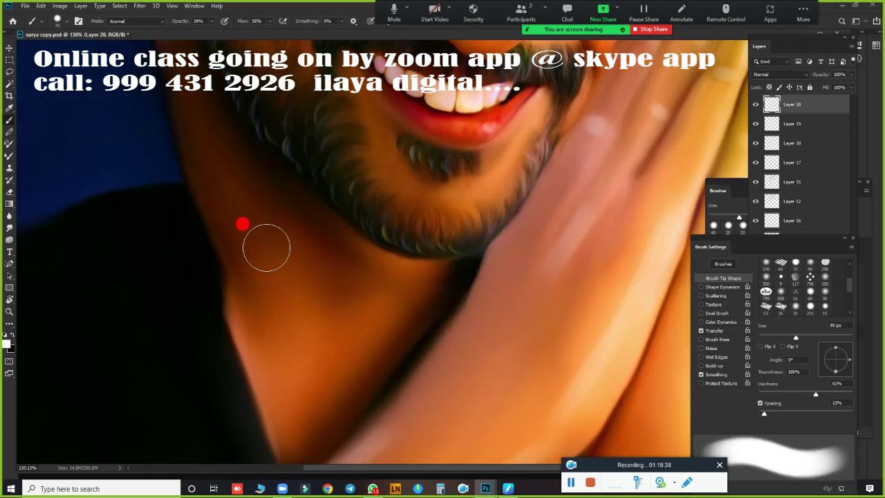
Step: Paint a light highlight down the neck, then shrink the brush to 20 px for detail
drag(267, 247, 297, 408)
key(bracketright)
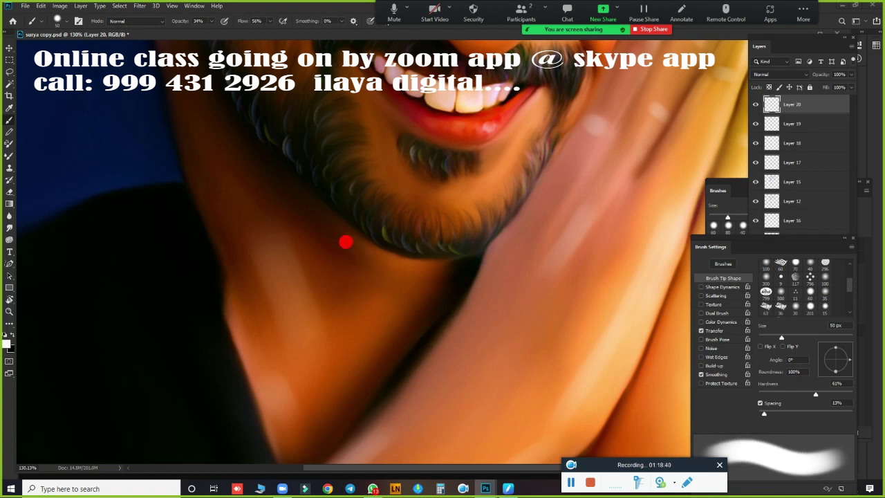
key(bracketleft)
drag(307, 233, 357, 374)
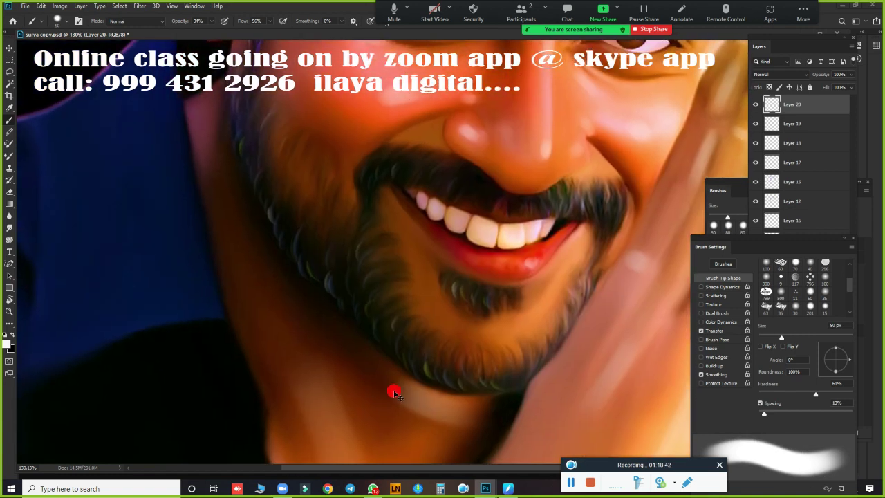
key(bracketleft)
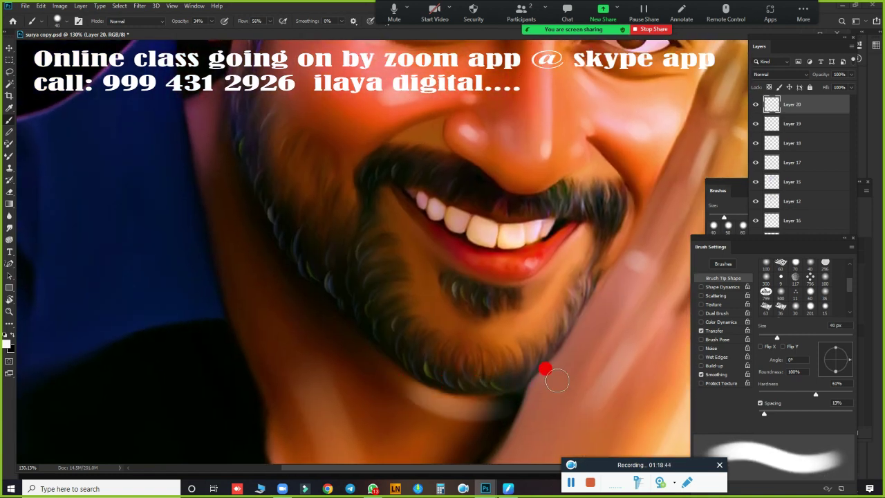
key(bracketleft)
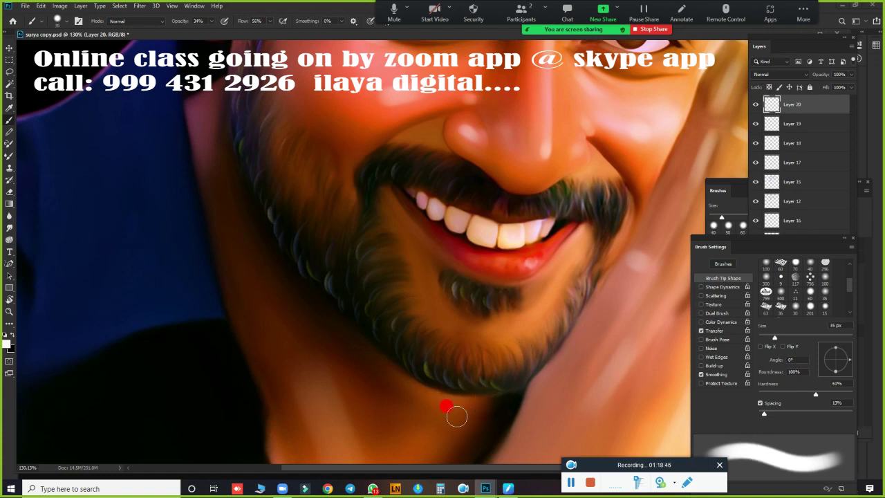
key(bracketleft)
key(bracketleft)
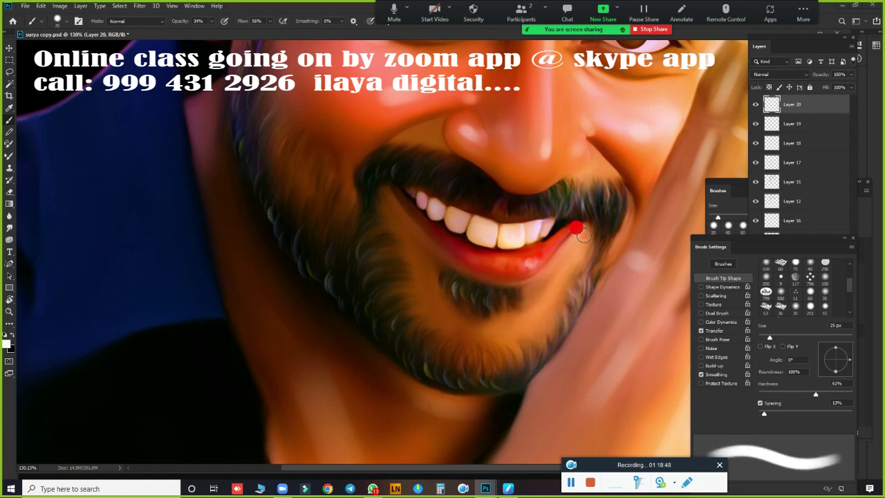
key(bracketleft)
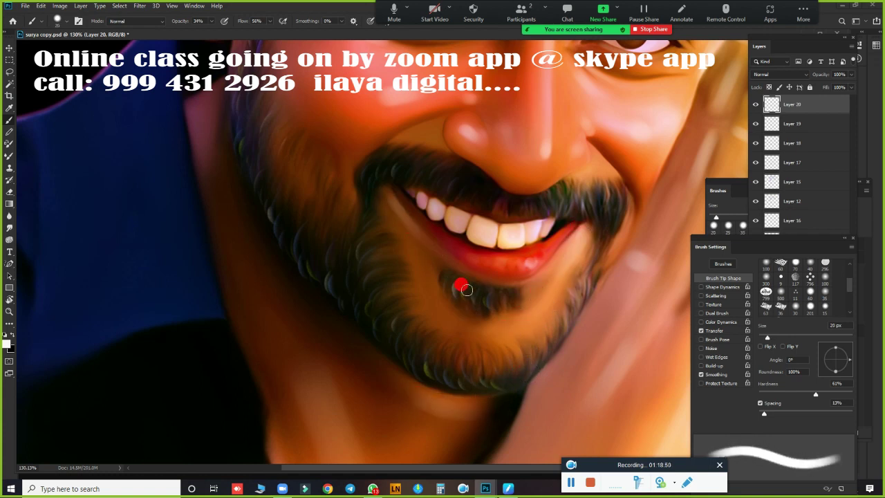
key(bracketleft)
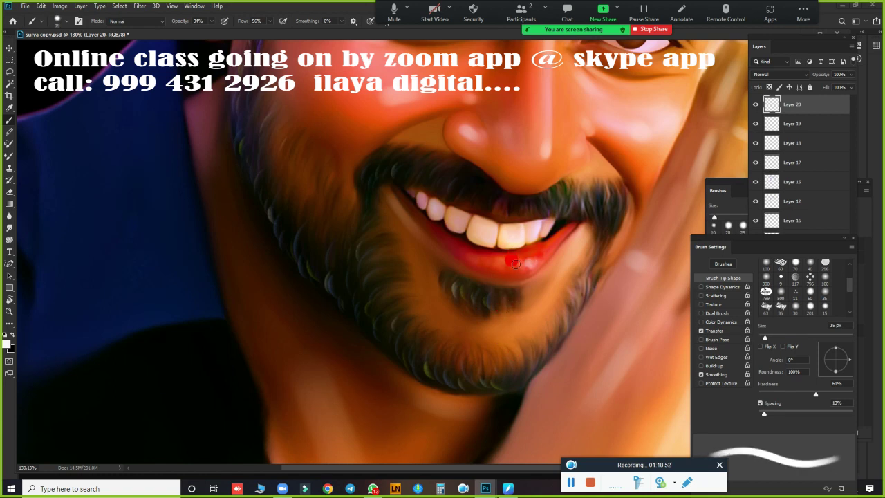
Step: Touch up the ear rim and lobe, resizing the brush between 10 and 35 px, ending at 25 px
key(bracketright)
key(bracketright)
key(bracketright)
key(bracketright)
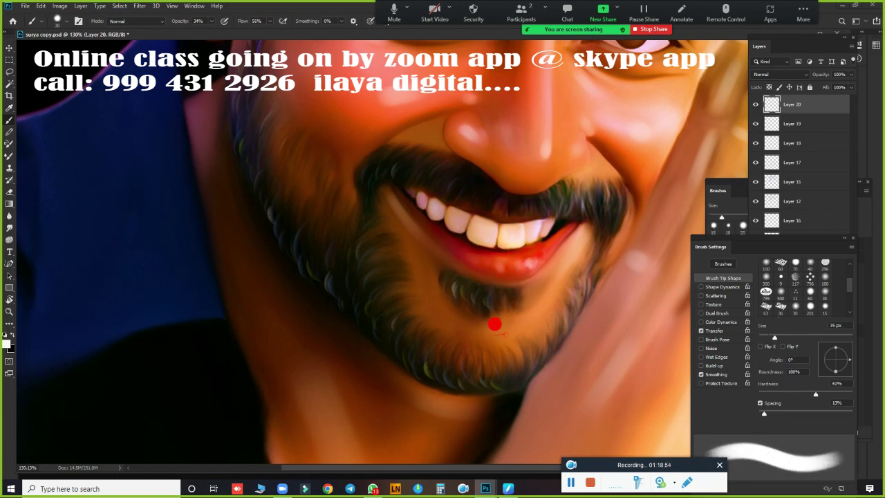
scroll(437, 324, up, 2)
scroll(217, 267, up, 3)
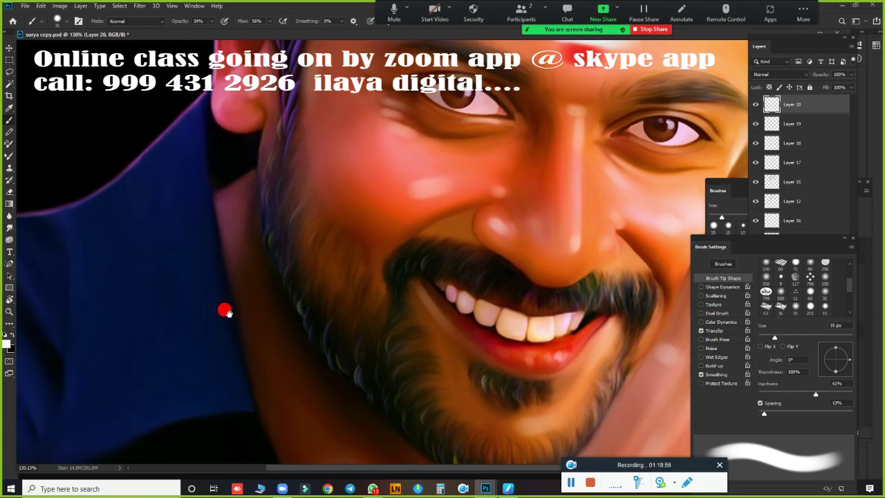
scroll(226, 310, up, 2)
scroll(312, 267, up, 2)
key(bracketleft)
key(bracketleft)
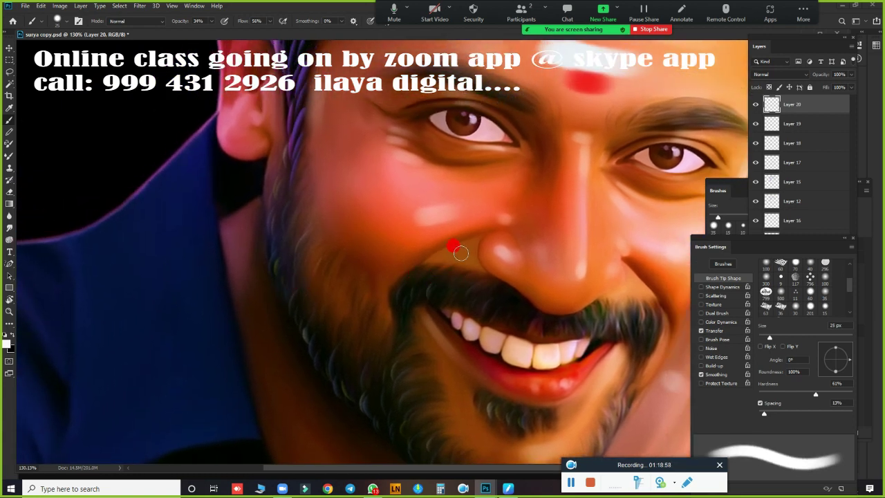
key(bracketleft)
key(bracketleft)
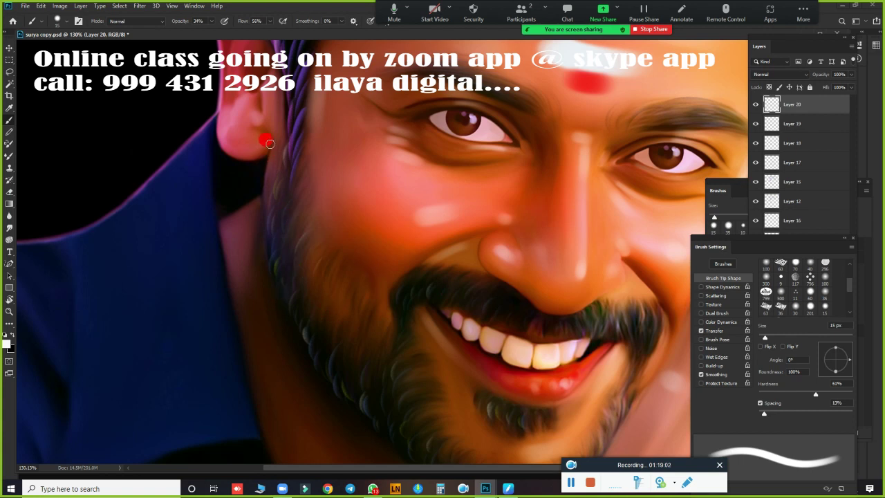
key(bracketleft)
key(bracketright)
key(bracketright)
key(bracketright)
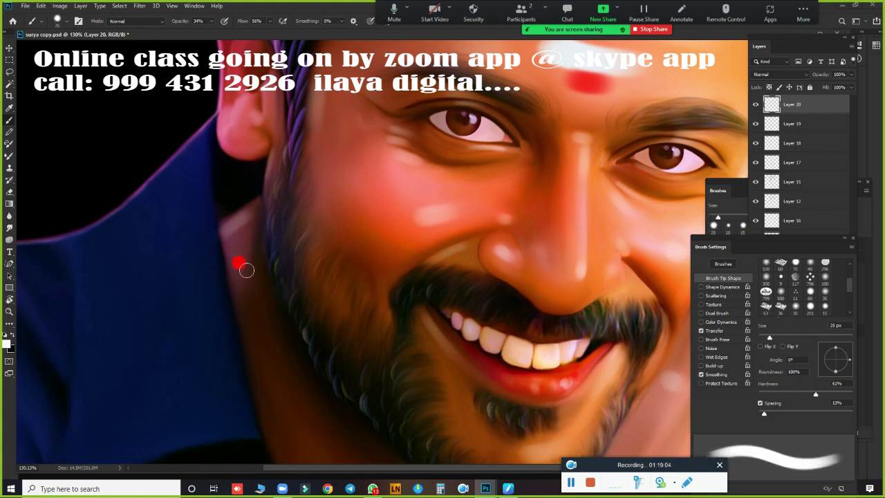
drag(286, 164, 339, 377)
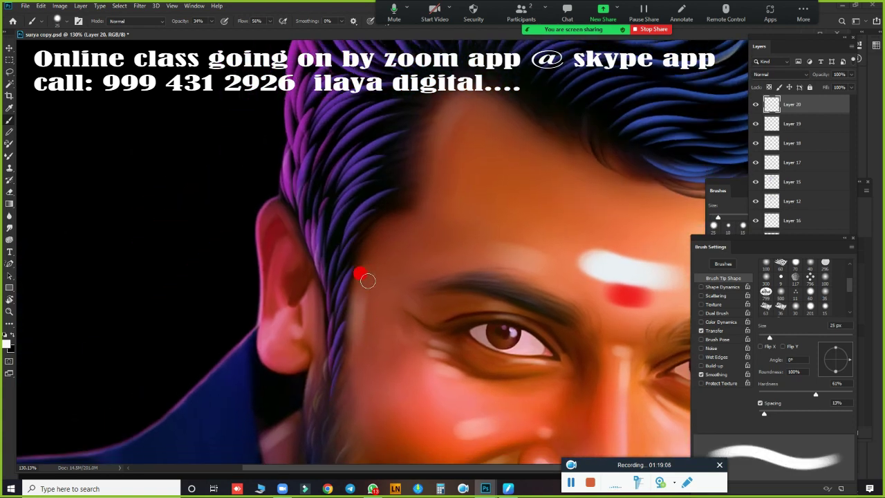
key(bracketleft)
key(bracketleft)
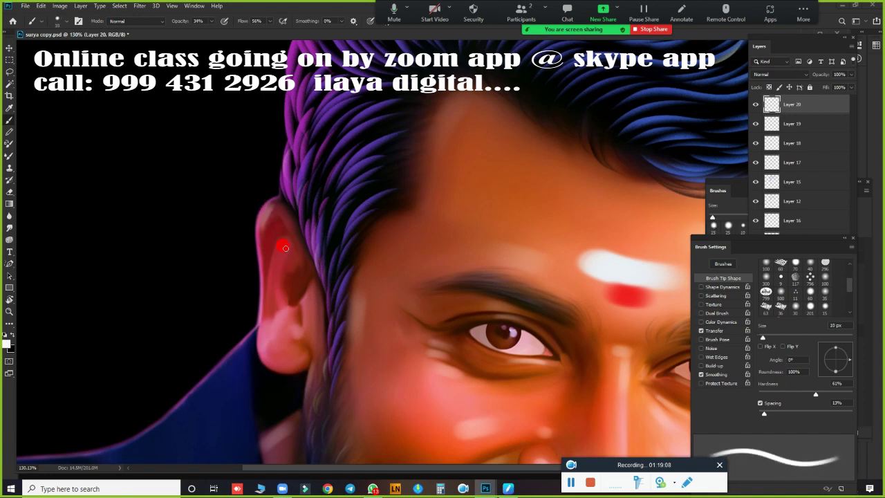
key(bracketright)
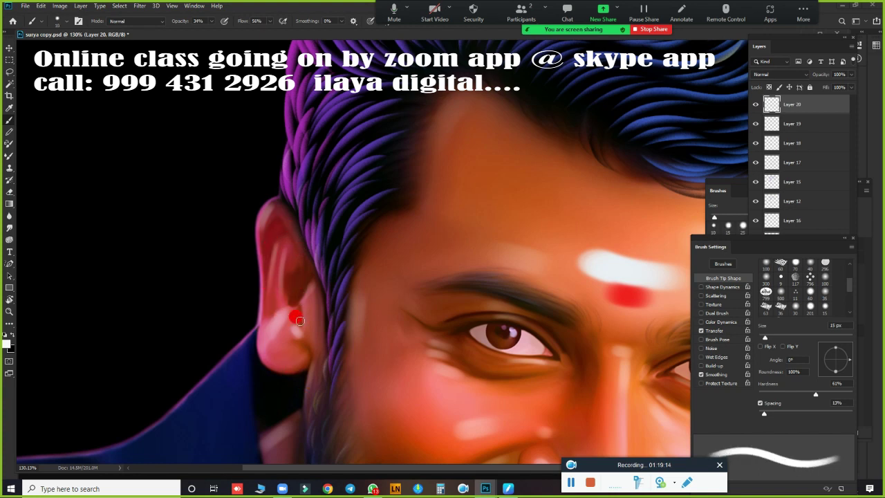
key(bracketright)
key(bracketright)
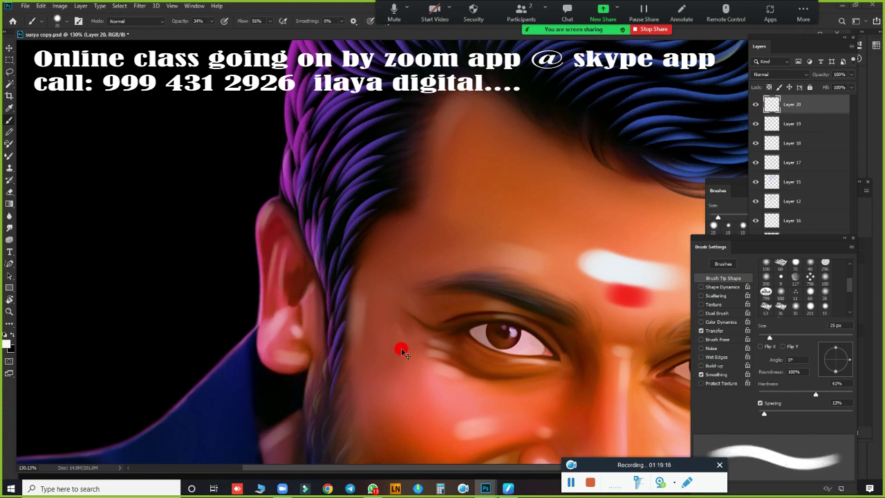
Step: Fit the portrait on screen and lower Layer 20's opacity to about 70%
key(ctrl+0)
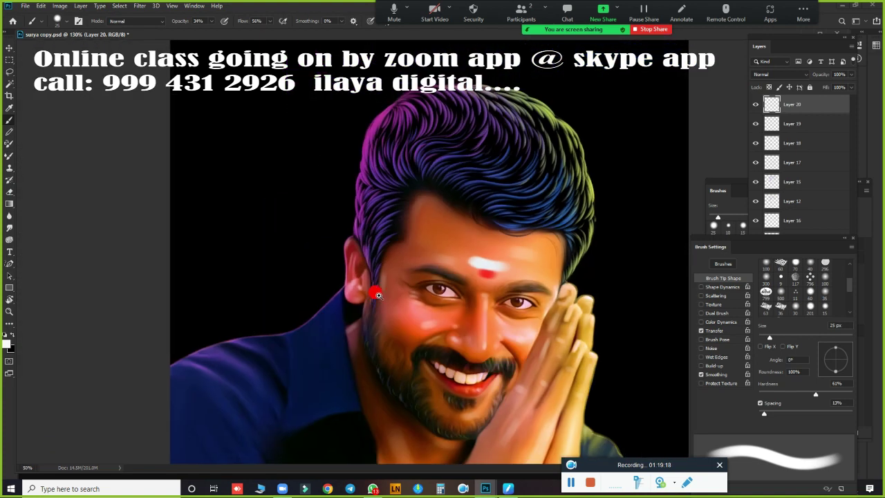
scroll(430, 220, down, 1)
scroll(618, 214, down, 1)
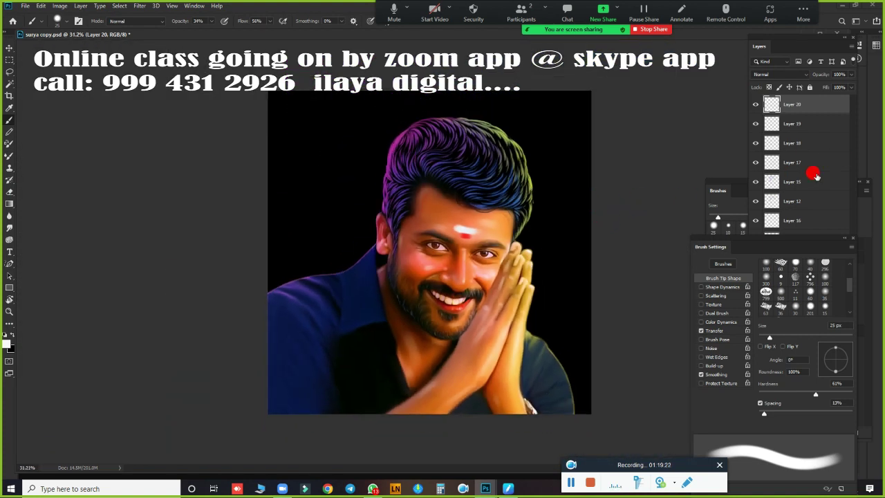
scroll(577, 231, up, 4)
scroll(555, 221, down, 2)
scroll(546, 223, down, 1)
scroll(546, 223, up, 1)
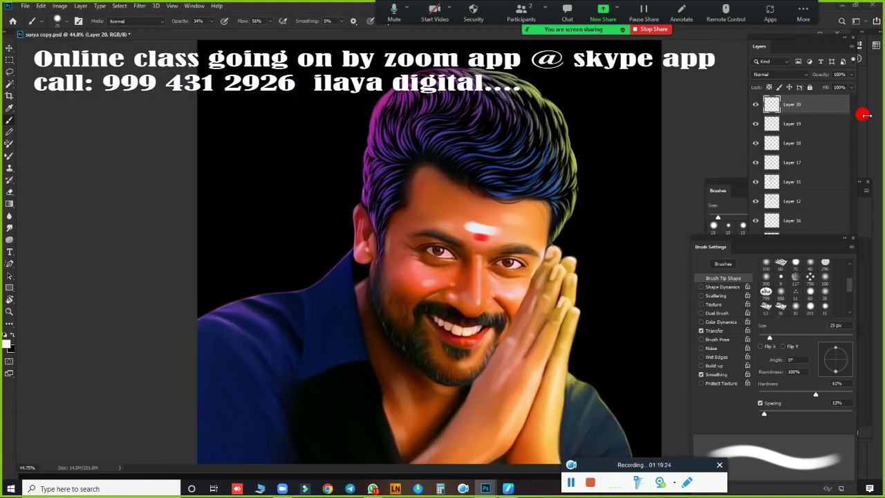
click(850, 88)
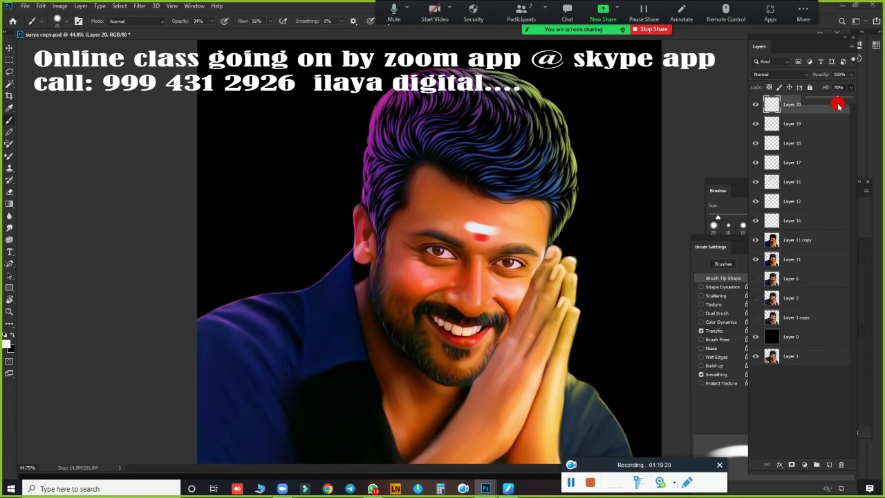
click(850, 87)
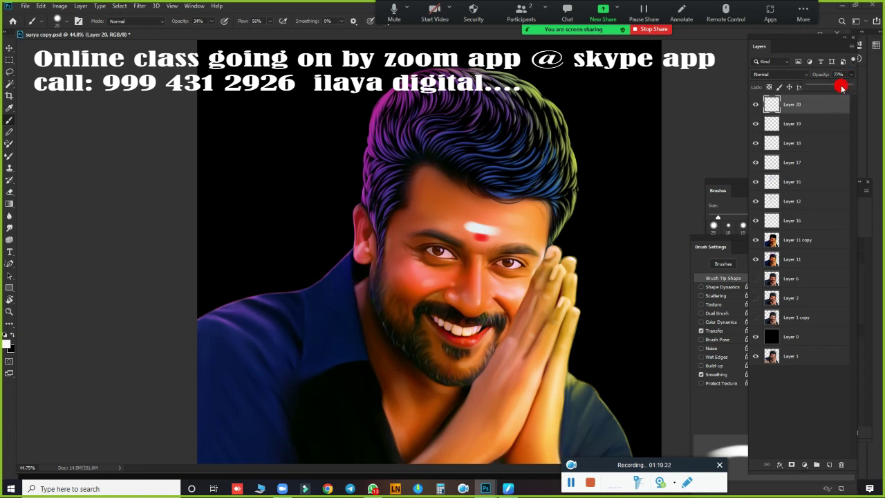
mouse_move(517, 245)
mouse_down()
mouse_move(563, 245)
mouse_move(559, 236)
mouse_move(569, 226)
mouse_up()
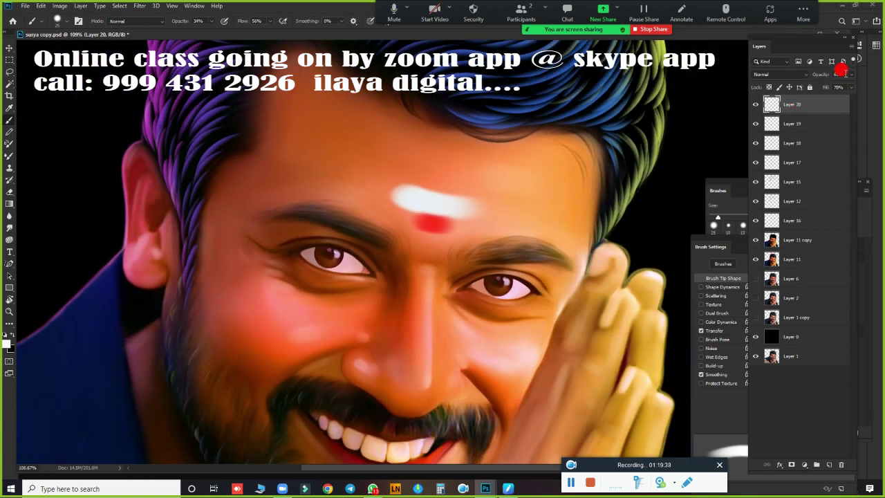
drag(845, 72, 853, 83)
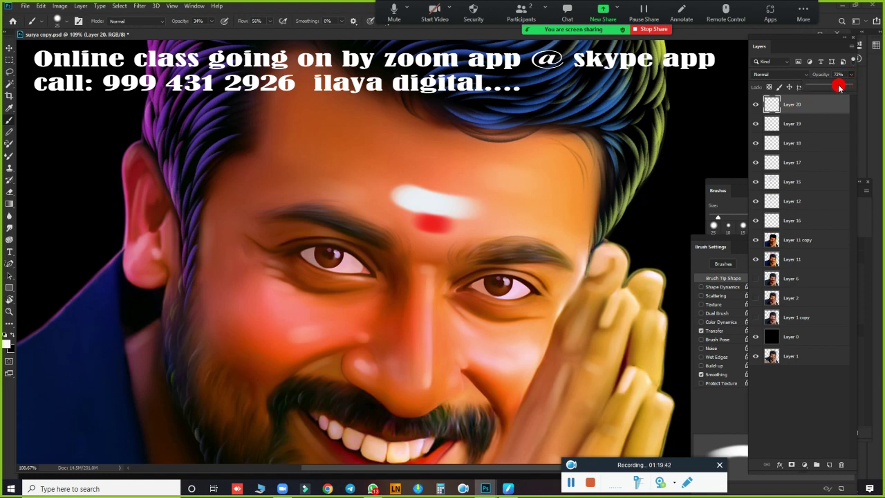
Step: Toggle the black background Layer 0 off and on to check the softened highlights
drag(606, 222, 596, 254)
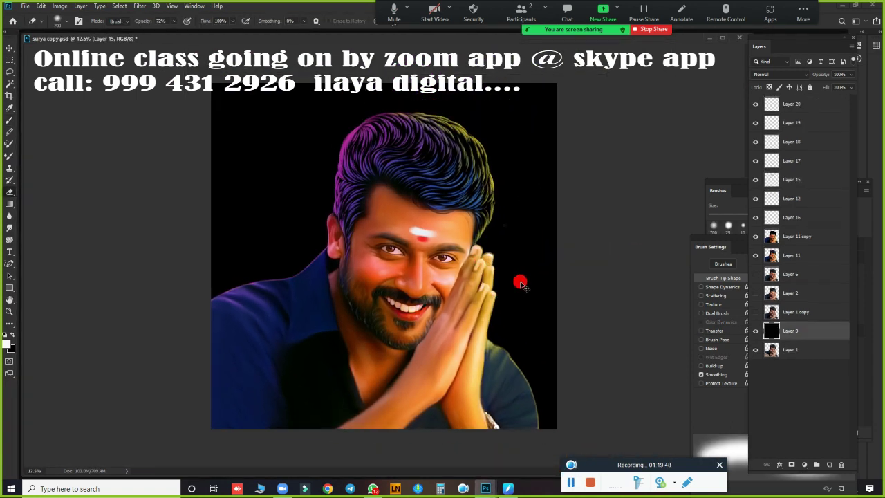
scroll(522, 277, up, 3)
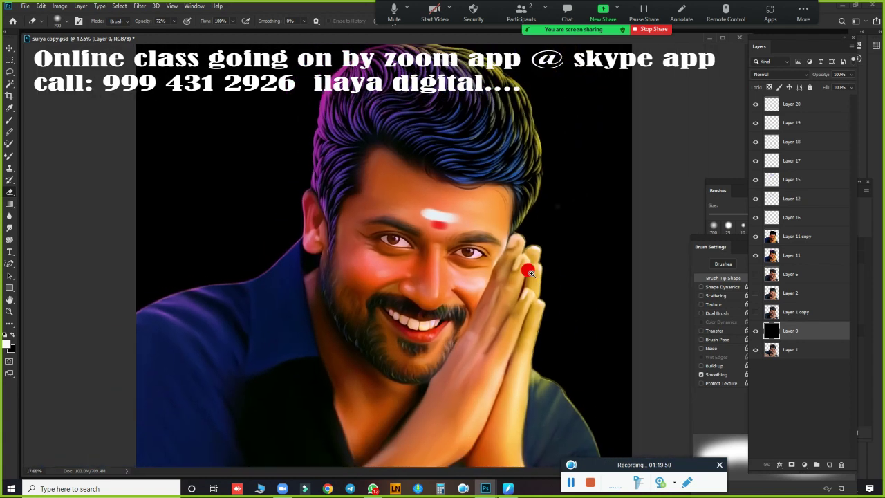
scroll(529, 272, up, 1)
click(755, 332)
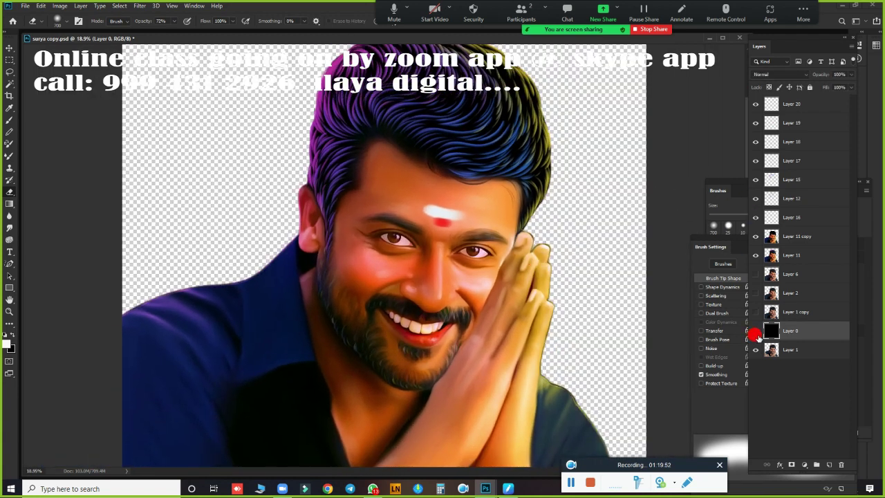
click(755, 331)
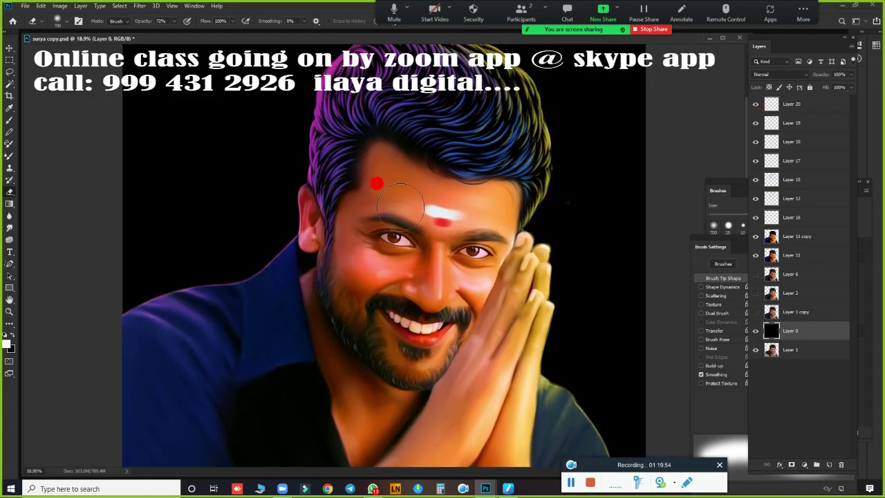
scroll(415, 201, down, 2)
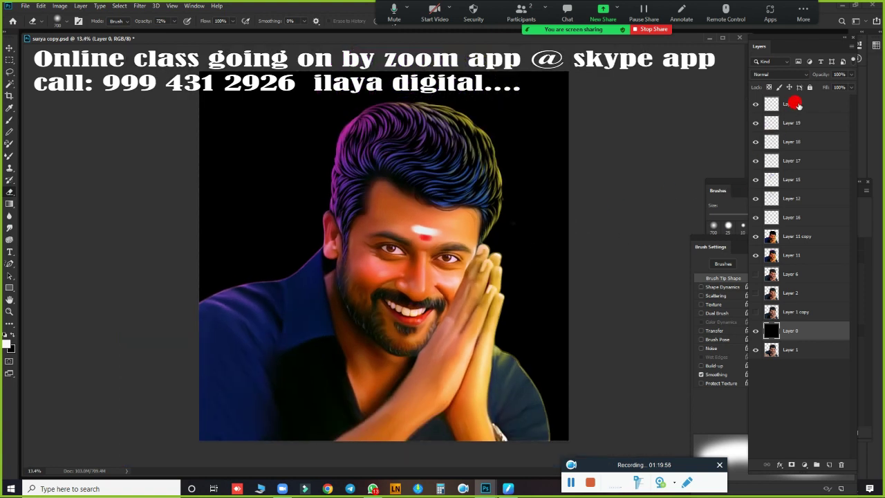
Step: Select all painting layers from Layer 20 down to Layer 2
click(797, 104)
shift+click(799, 123)
shift+click(802, 142)
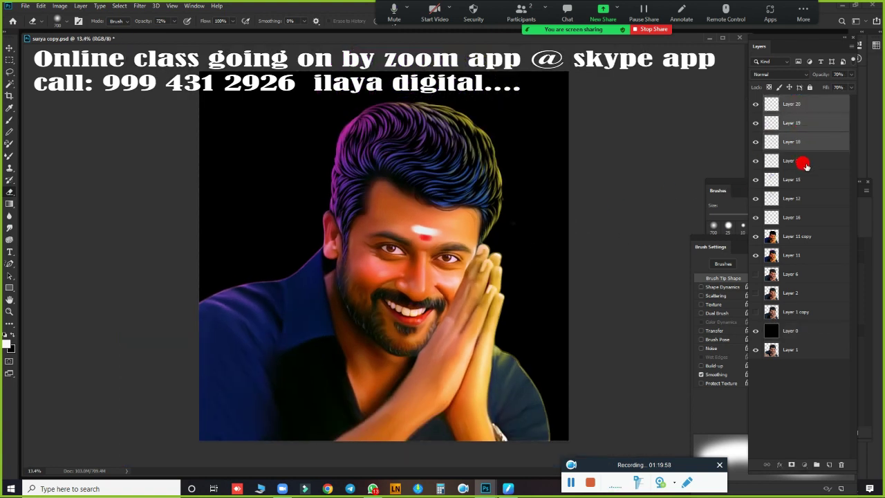
shift+click(804, 161)
shift+click(806, 179)
shift+click(806, 199)
shift+click(807, 218)
shift+click(812, 237)
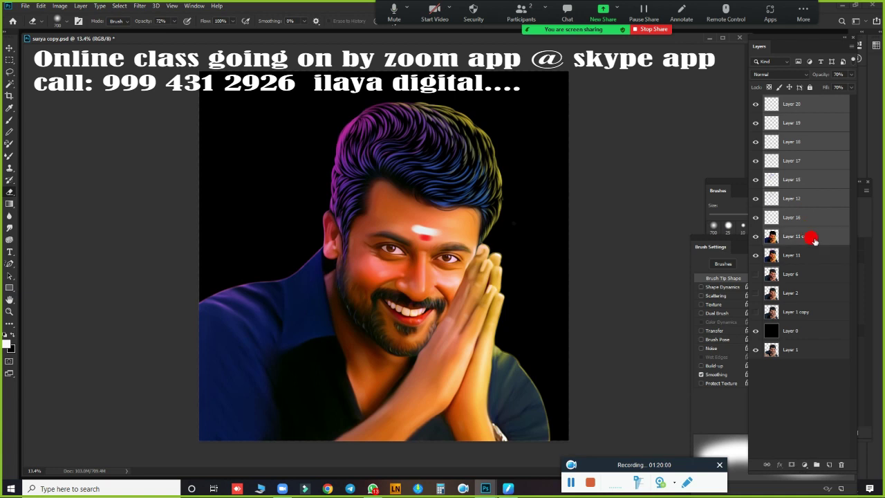
shift+click(808, 257)
shift+click(805, 275)
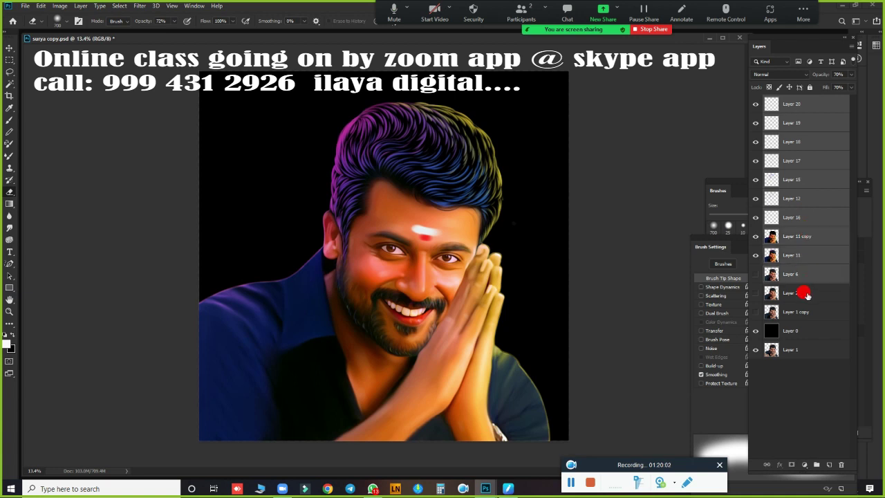
shift+click(807, 296)
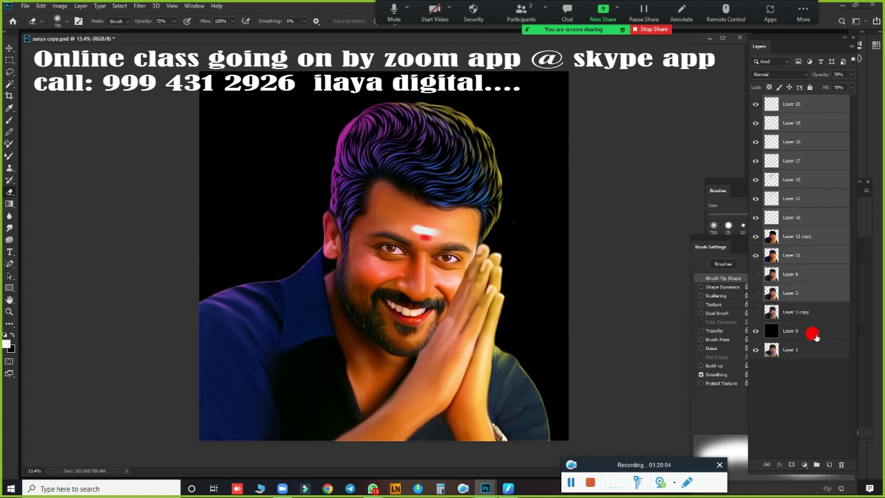
Step: Group them as Group 1, make a merged Group 1 copy layer, and hide the original group
click(815, 465)
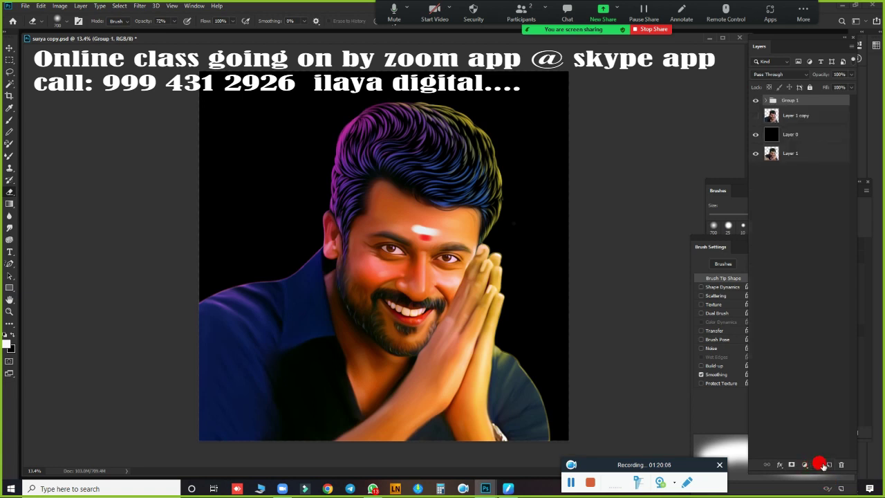
key(ctrl+j)
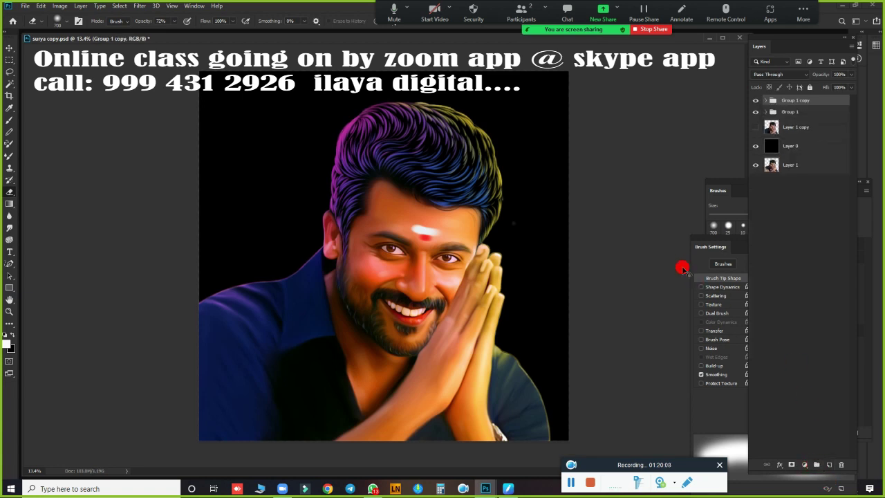
key(ctrl+e)
click(756, 153)
Step: Show the Layer 1 copy layer and make the eraser brush smaller
click(756, 119)
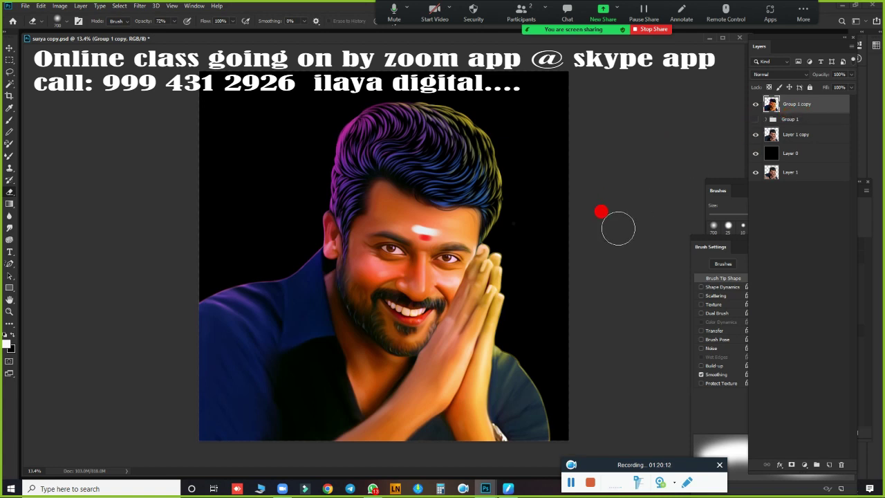
scroll(550, 238, up, 2)
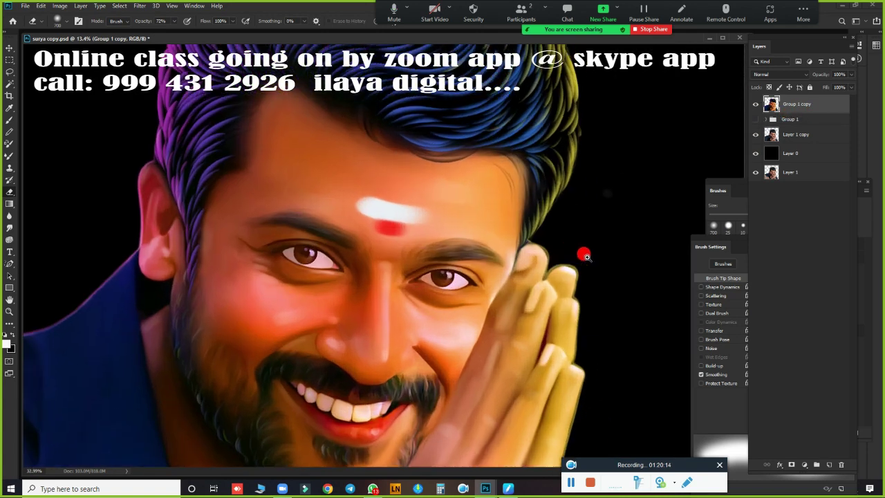
scroll(583, 253, up, 2)
scroll(598, 254, up, 1)
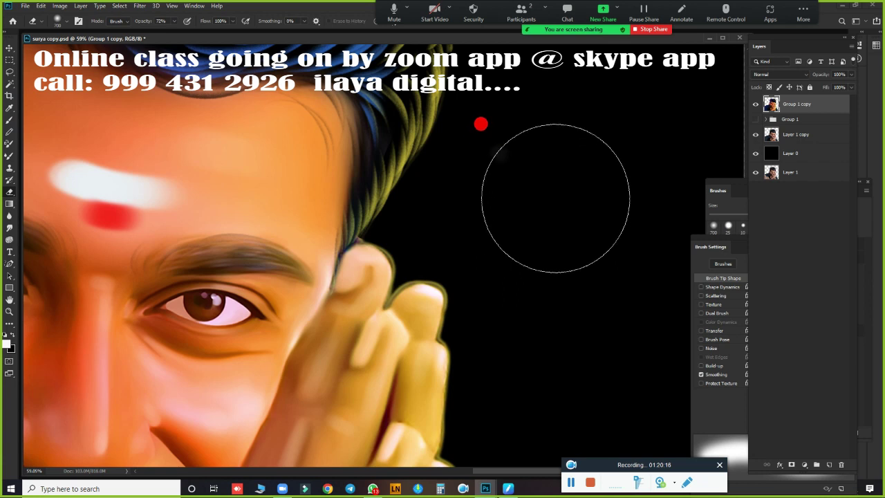
key(bracketleft)
key(bracketleft)
key(bracketleft)
key(bracketleft)
key(bracketleft)
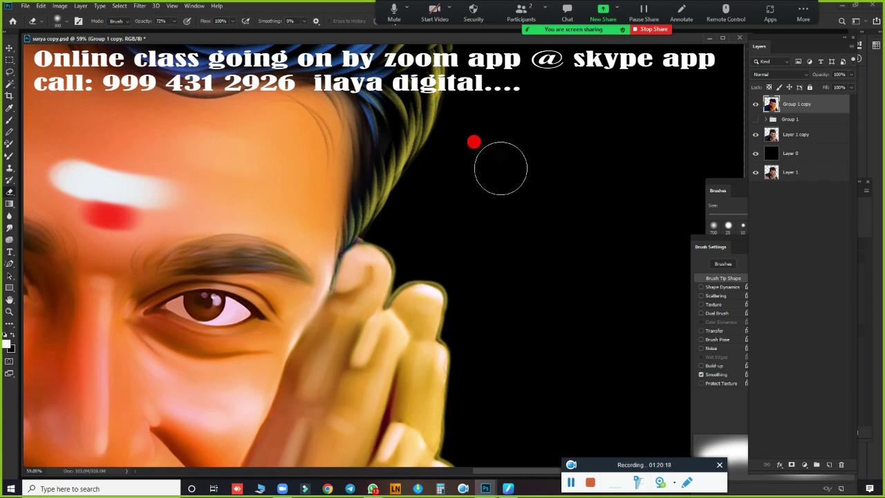
Step: Raise the eraser opacity to 97%
scroll(566, 245, down, 2)
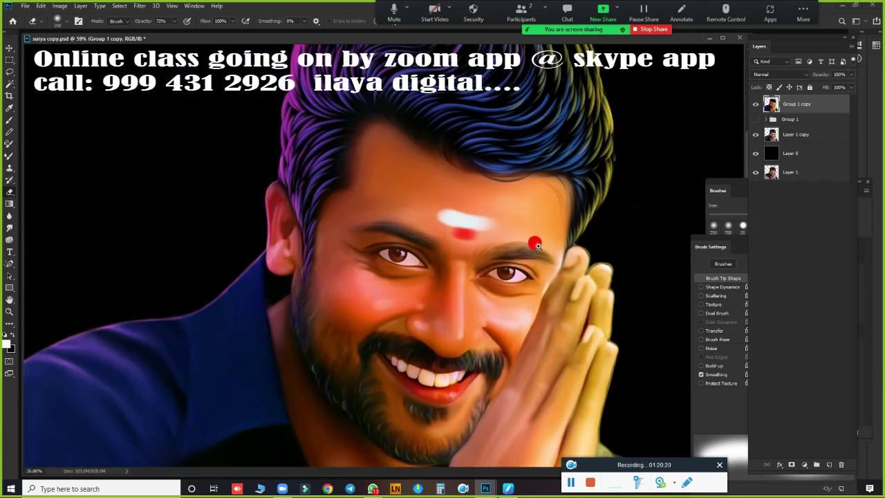
scroll(595, 249, up, 3)
scroll(573, 251, down, 1)
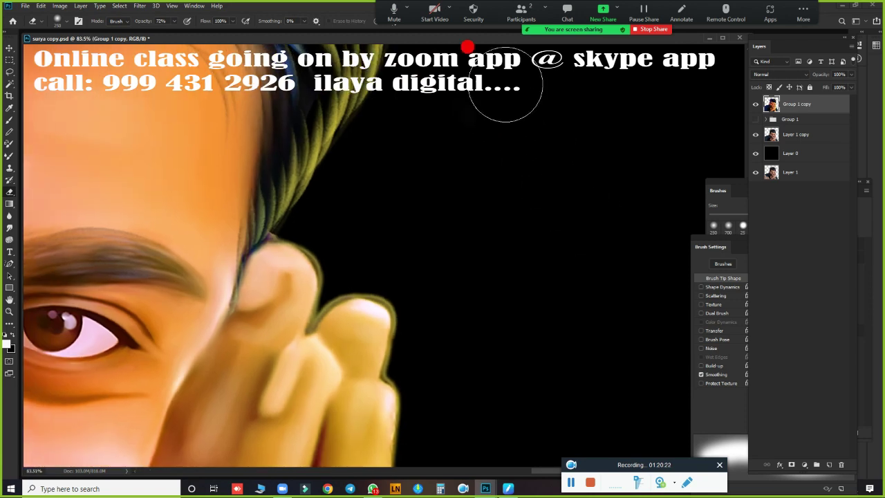
click(168, 22)
drag(184, 31, 190, 31)
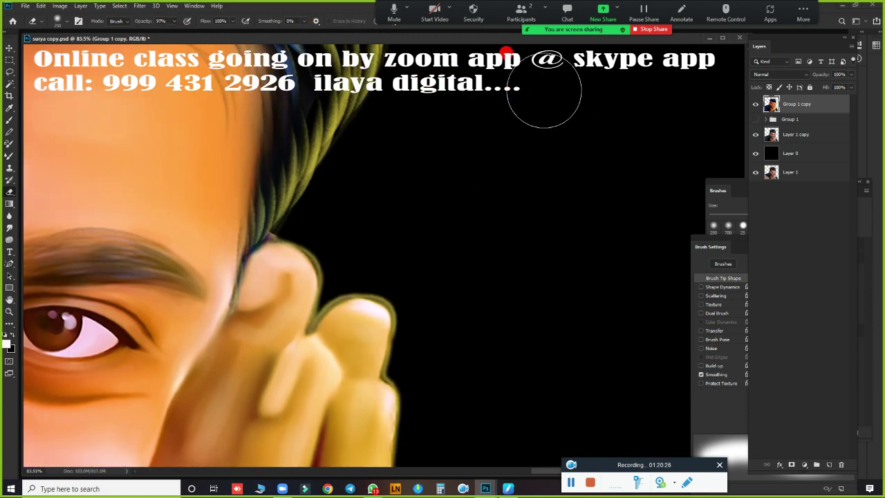
scroll(537, 273, down, 3)
scroll(587, 235, down, 3)
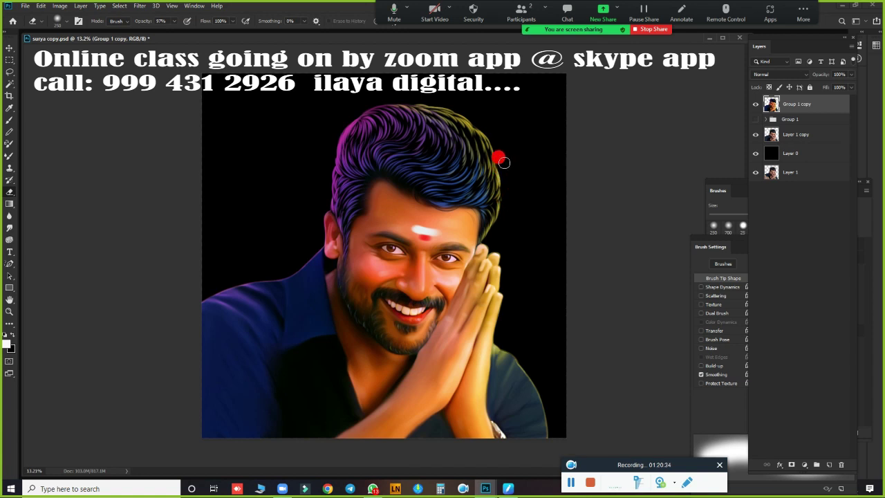
Step: Open the Digital Painting Background (63) copy image and dock it as a tab
click(26, 5)
click(35, 23)
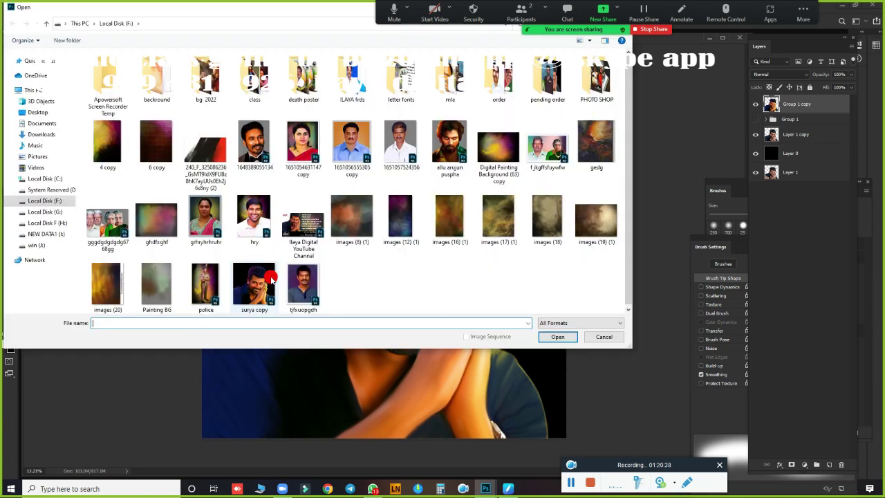
mouse_move(205, 215)
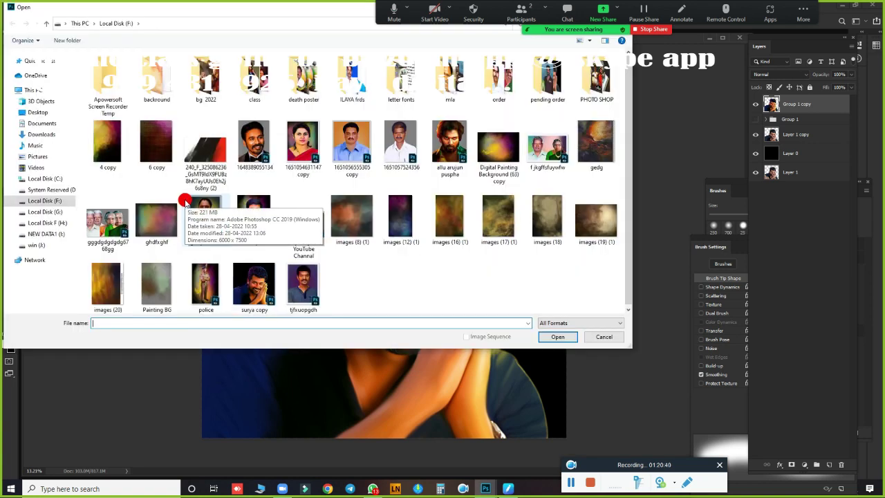
click(498, 148)
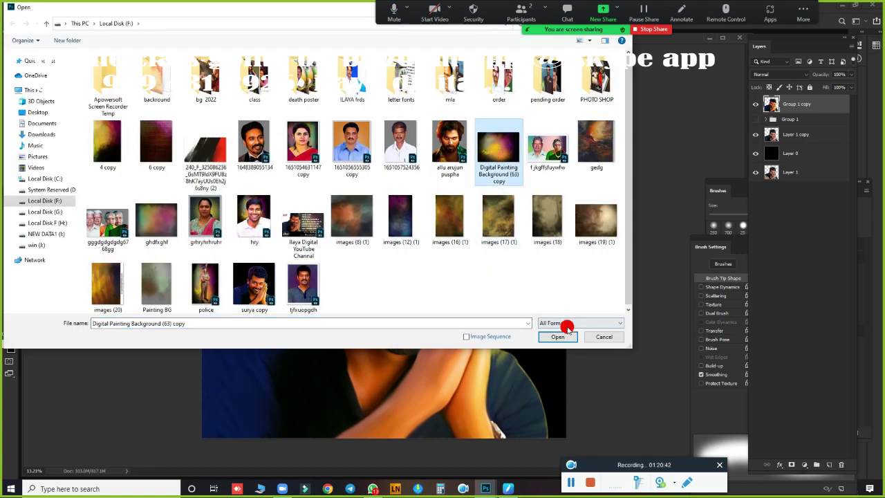
click(566, 338)
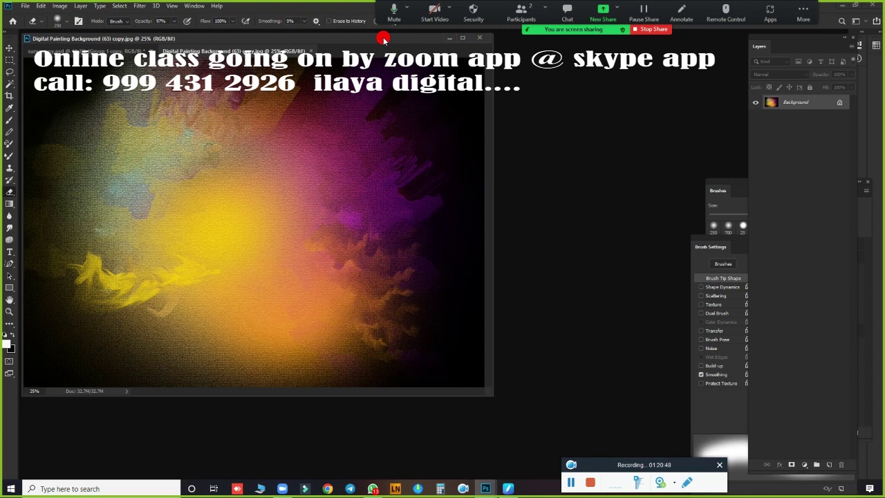
click(460, 39)
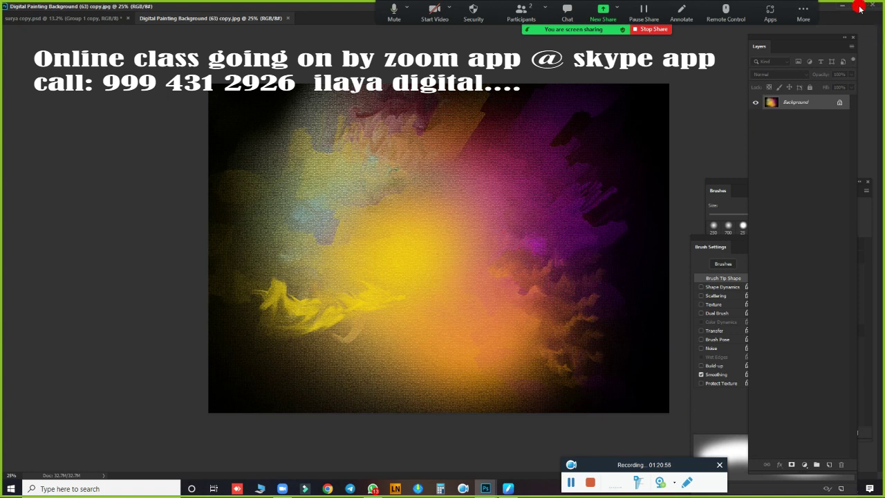
Step: Save surya copy.psd, then close both the portrait and the background documents
click(77, 18)
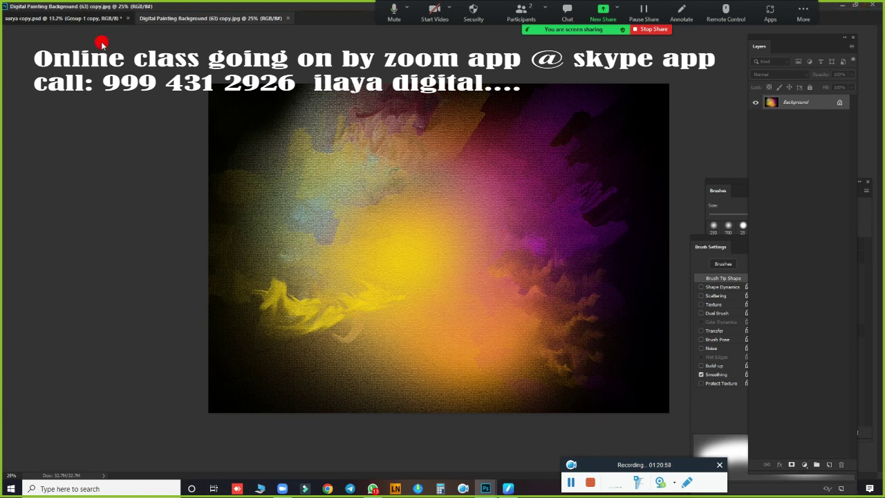
key(ctrl+s)
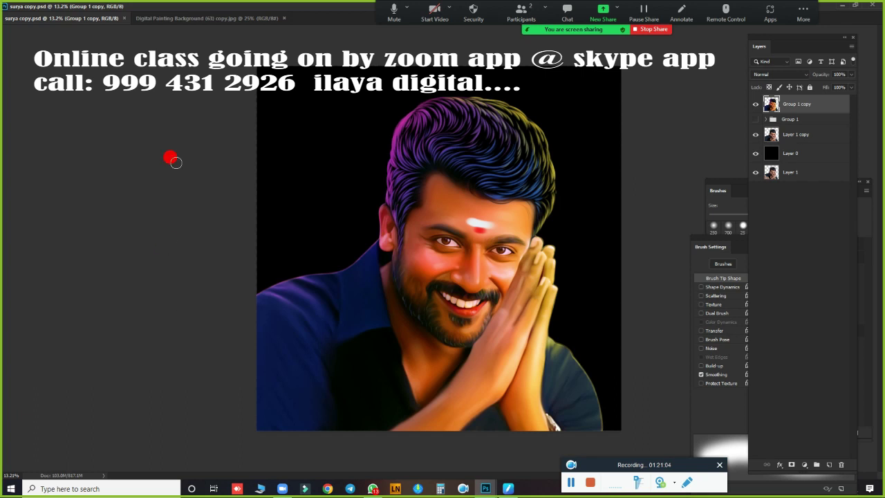
click(125, 19)
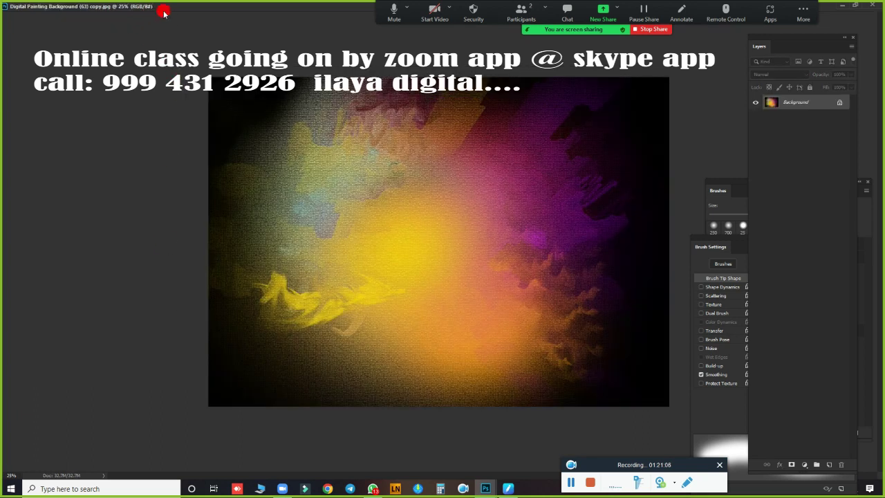
click(871, 6)
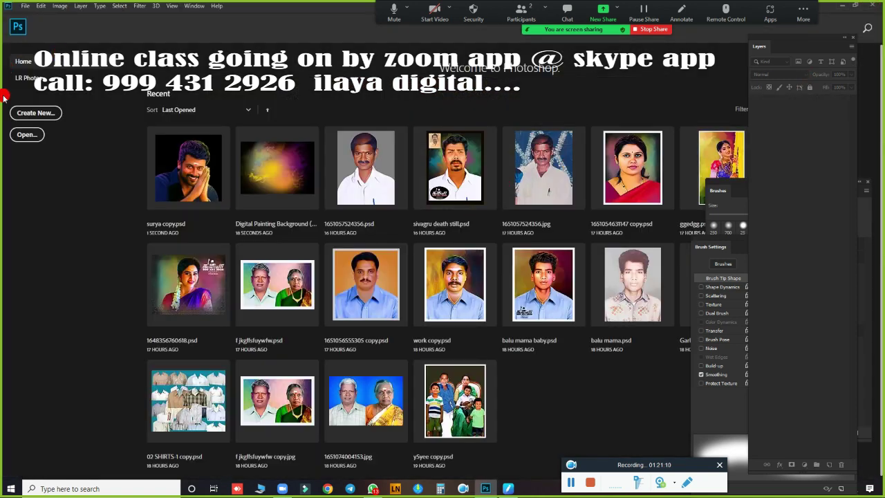
Step: Open Digital Painting Background (63) copy and surya copy together as two documents
click(25, 135)
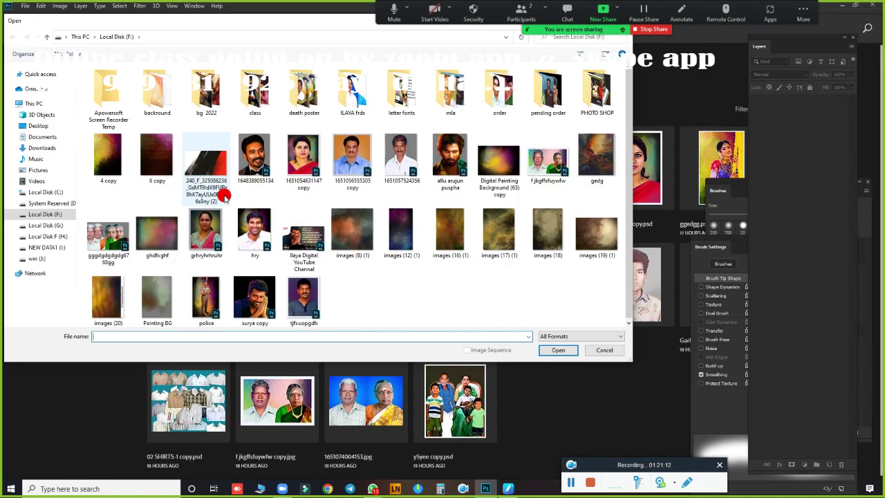
click(495, 166)
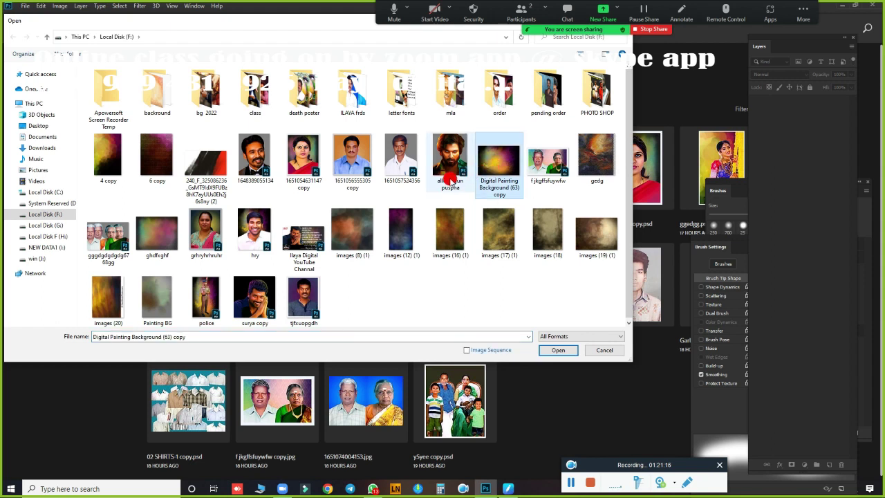
ctrl+click(261, 299)
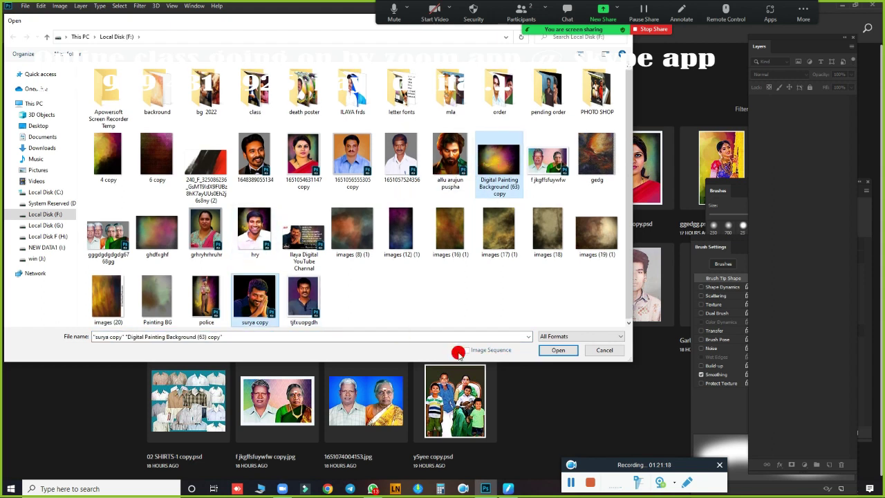
click(545, 351)
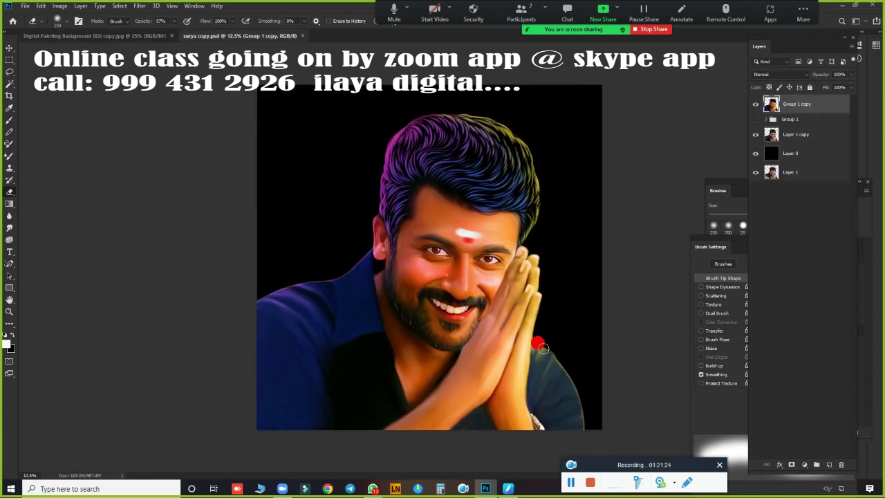
Step: Move the background image into the portrait, close its document unsaved, and position it
key(v)
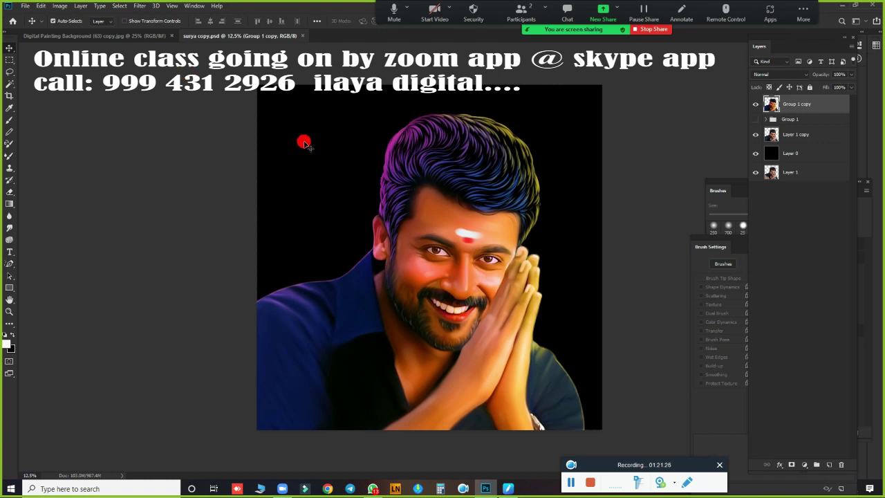
click(138, 37)
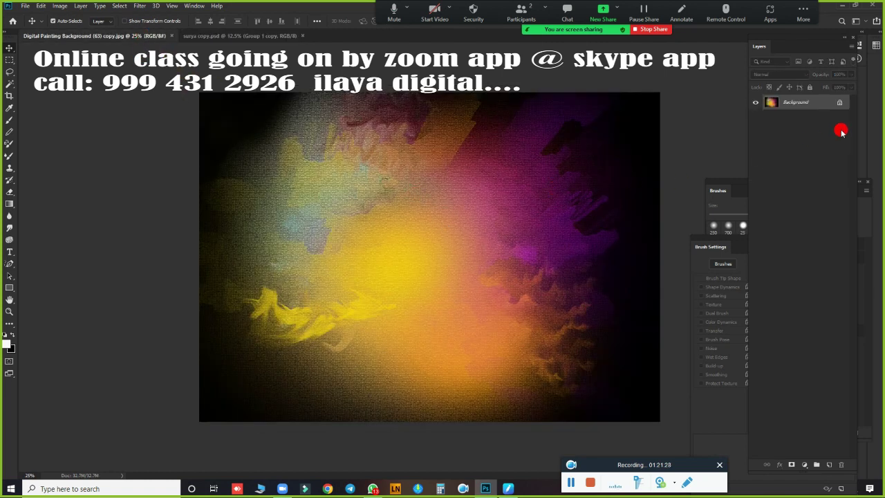
click(837, 104)
mouse_move(316, 170)
mouse_down()
mouse_move(265, 43)
mouse_move(355, 228)
mouse_up()
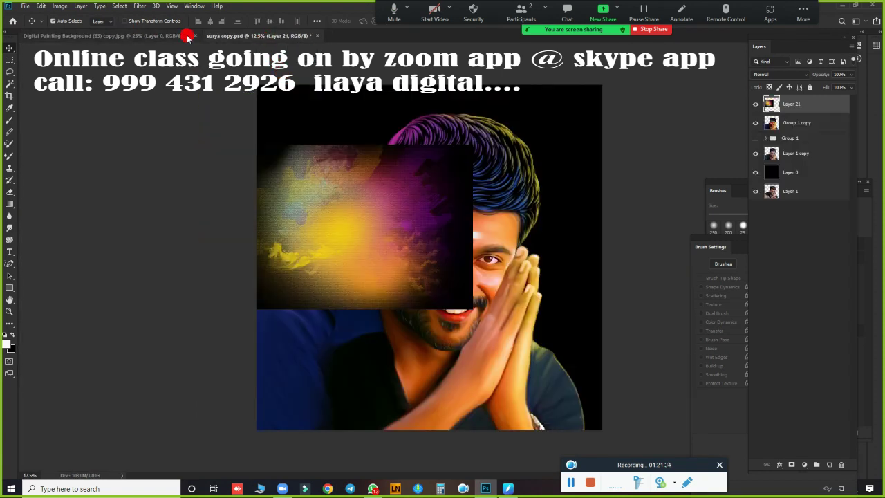
click(194, 35)
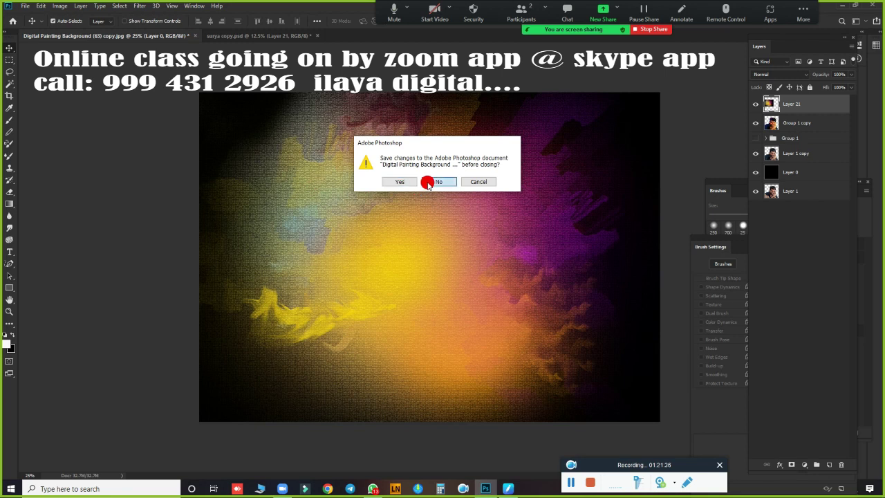
click(431, 181)
mouse_move(398, 205)
mouse_down()
mouse_move(461, 193)
mouse_move(435, 173)
mouse_move(578, 198)
mouse_move(350, 246)
mouse_move(405, 275)
mouse_up()
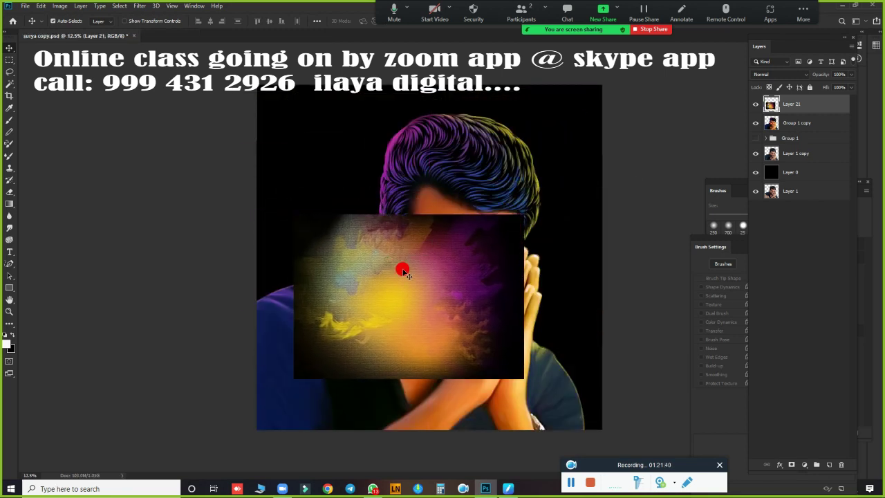
Step: Flip the background horizontally and vertically, then scale it to fill the canvas
key(ctrl+t)
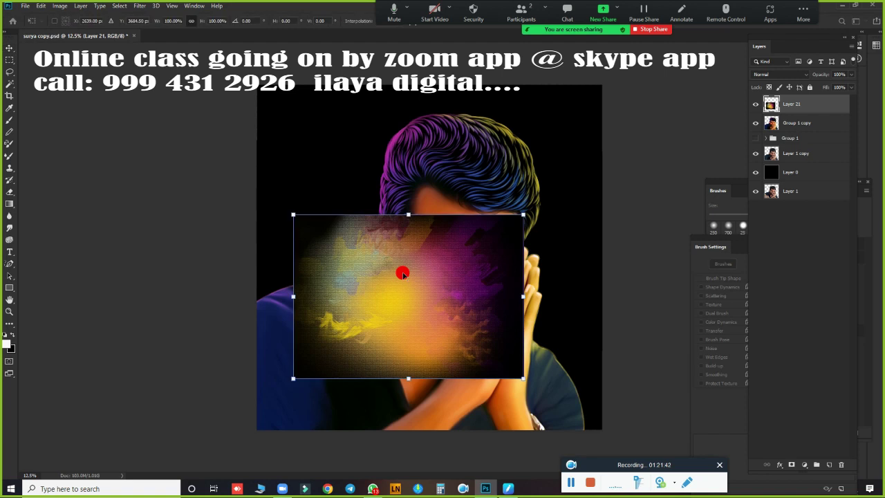
right_click(403, 274)
click(436, 385)
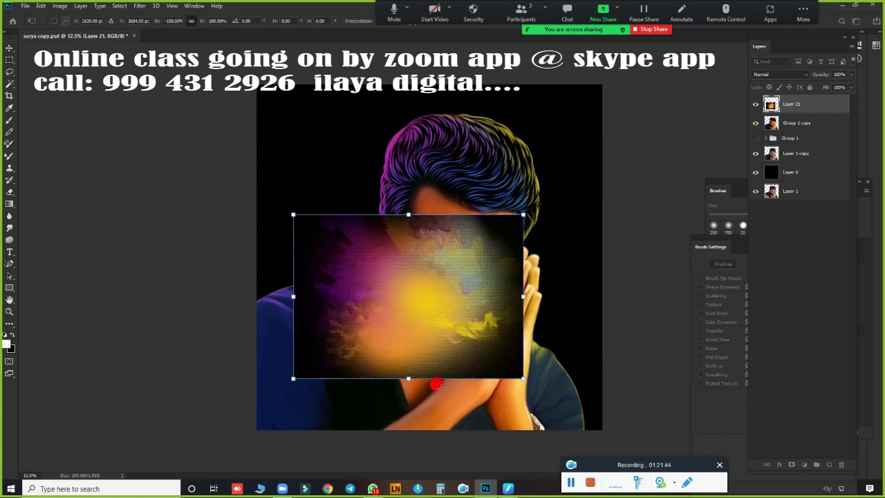
right_click(446, 283)
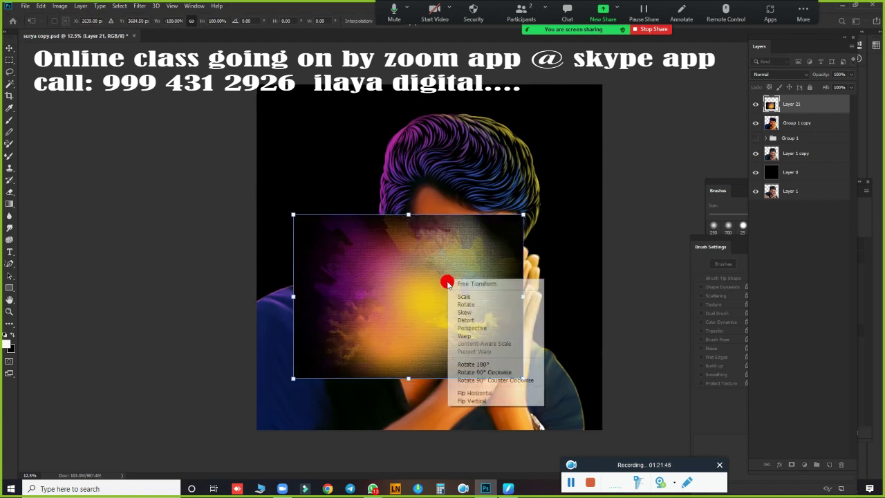
click(476, 400)
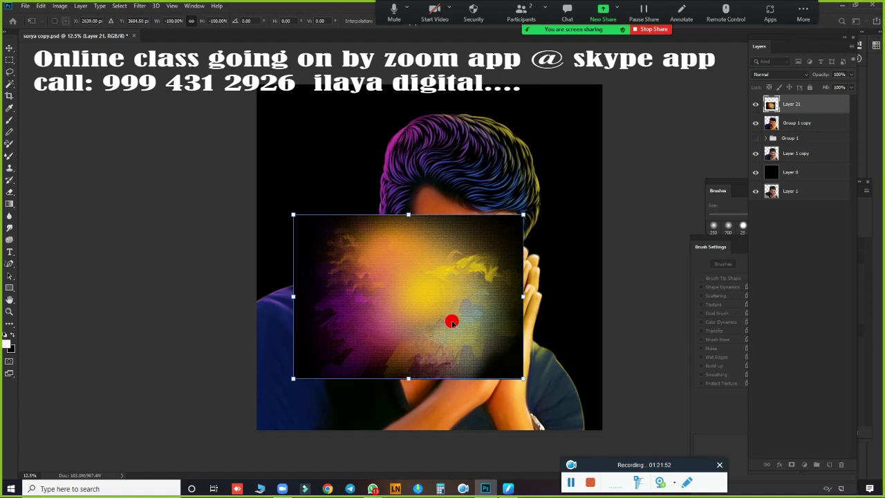
drag(436, 289, 358, 140)
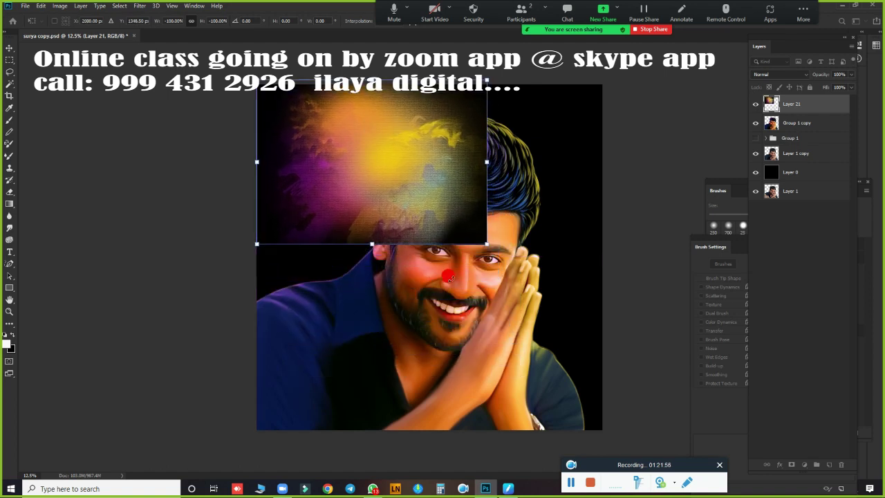
drag(484, 243, 597, 429)
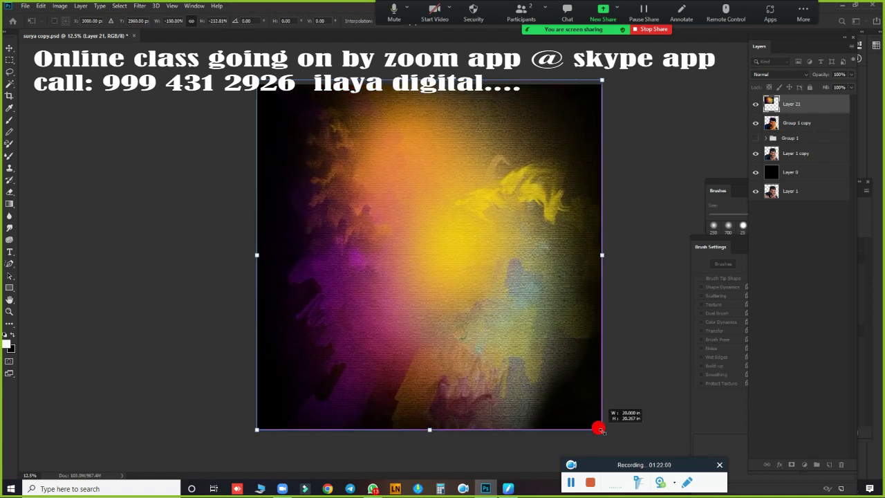
key(Return)
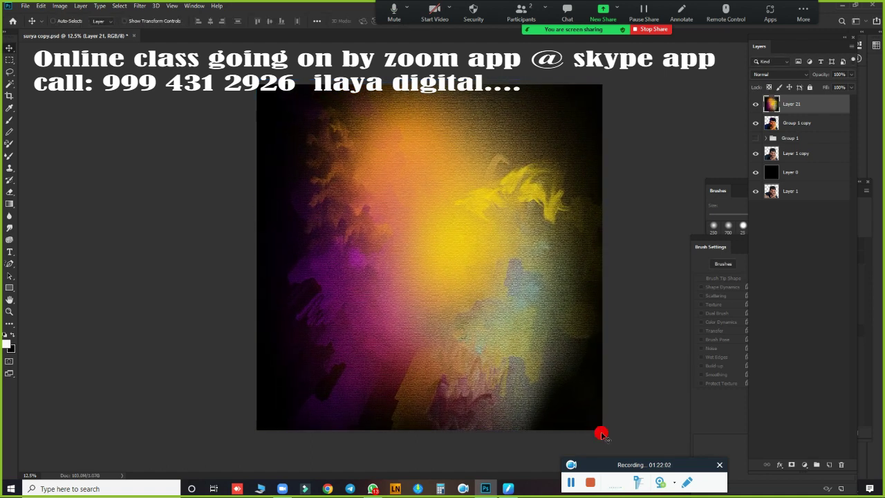
Step: Send Layer 21 behind the portrait groups and merge the black layer into it
key(ctrl+bracketleft)
key(ctrl+bracketleft)
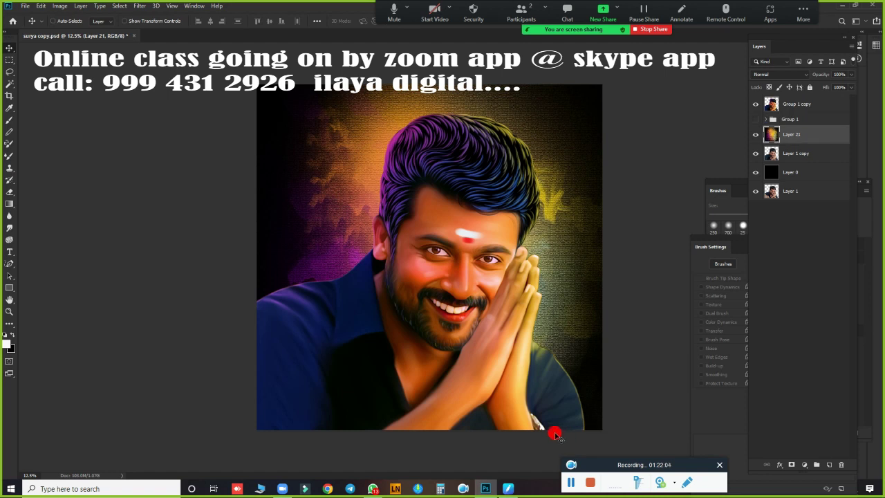
key(ctrl+bracketleft)
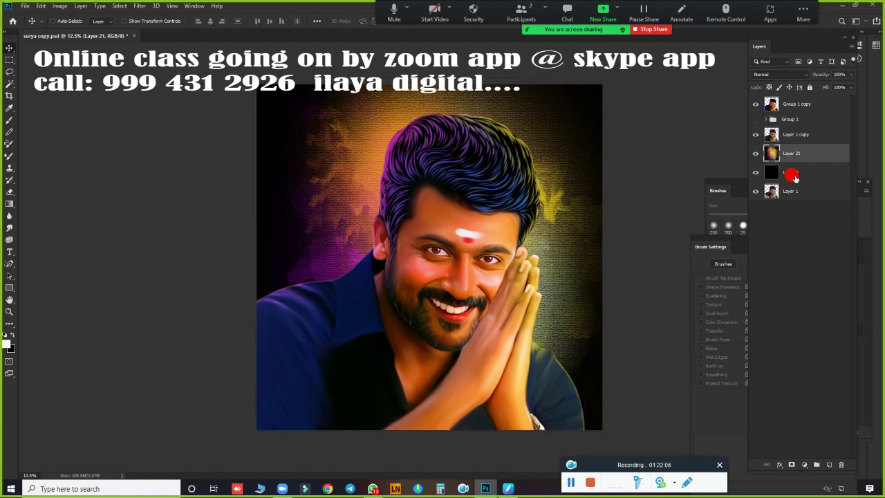
shift+click(793, 177)
key(ctrl+e)
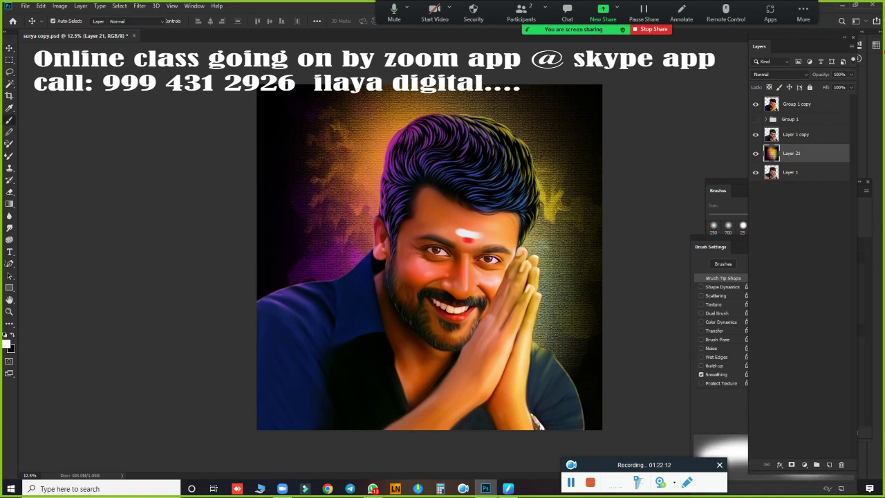
Step: Add a new layer above Group 1 copy and marquee-select the whole canvas
click(824, 106)
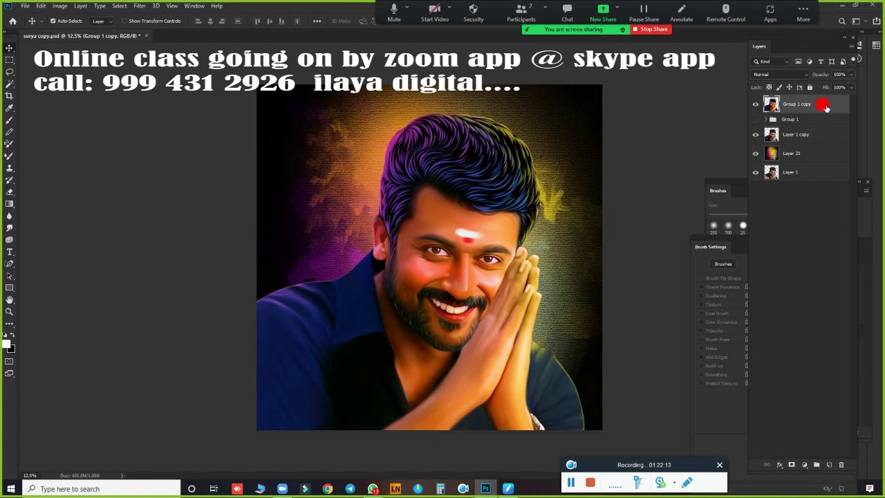
click(829, 465)
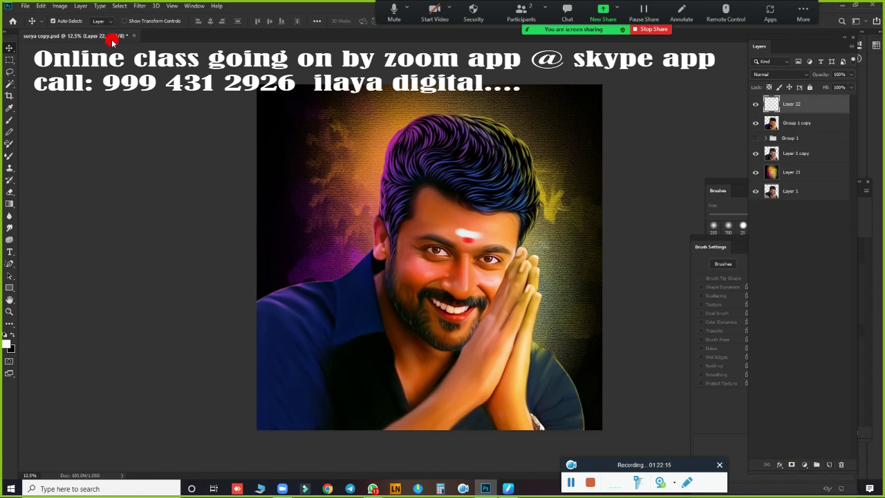
click(11, 60)
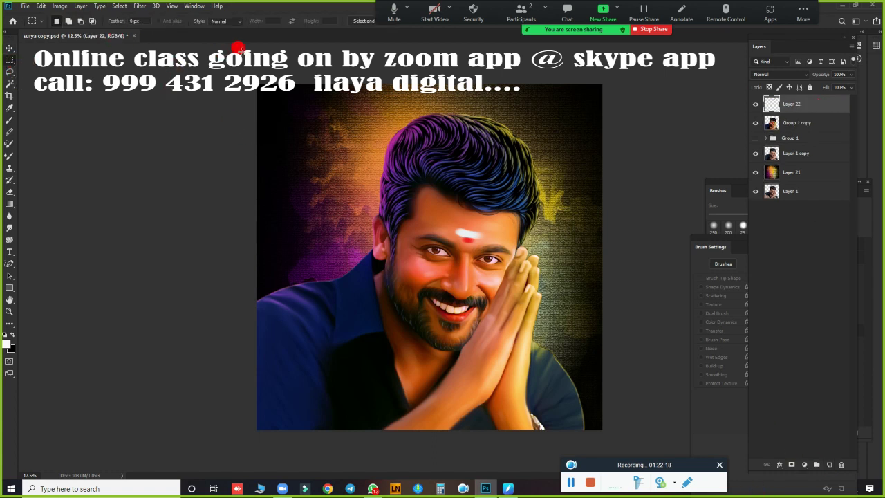
drag(237, 48, 608, 434)
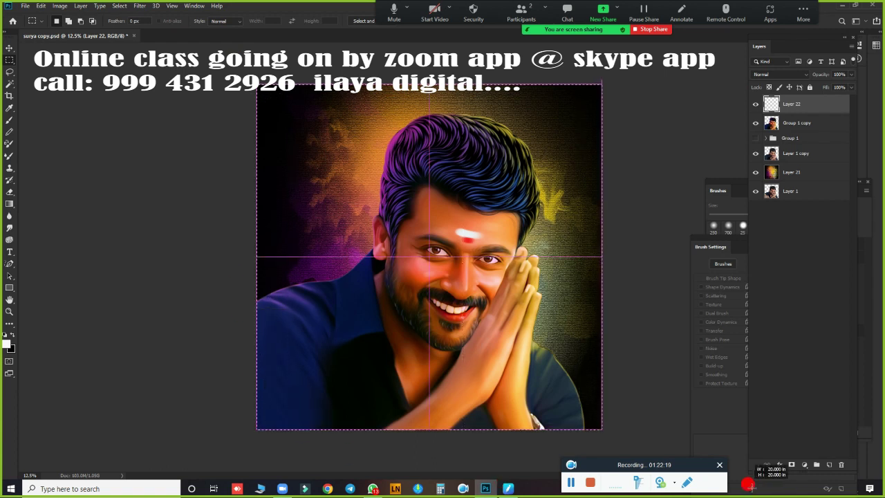
Step: Stroke the canvas selection with a 175 px white border on Layer 22
right_click(381, 137)
click(406, 253)
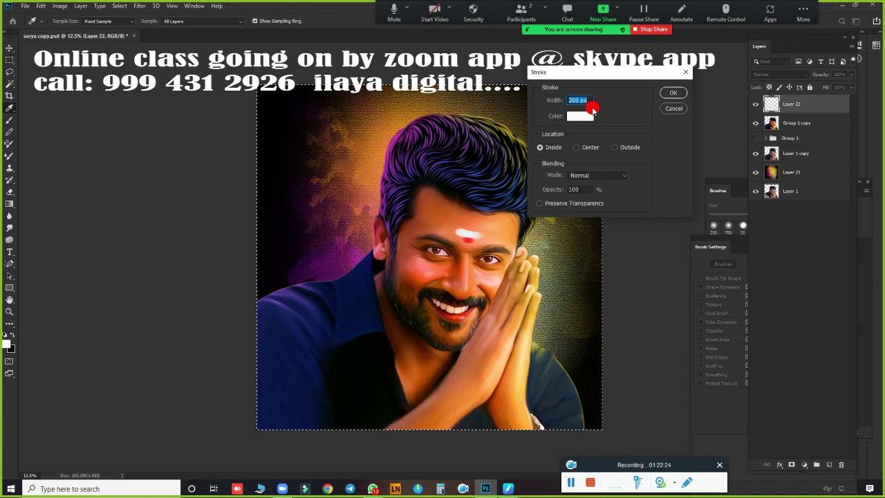
text(175)
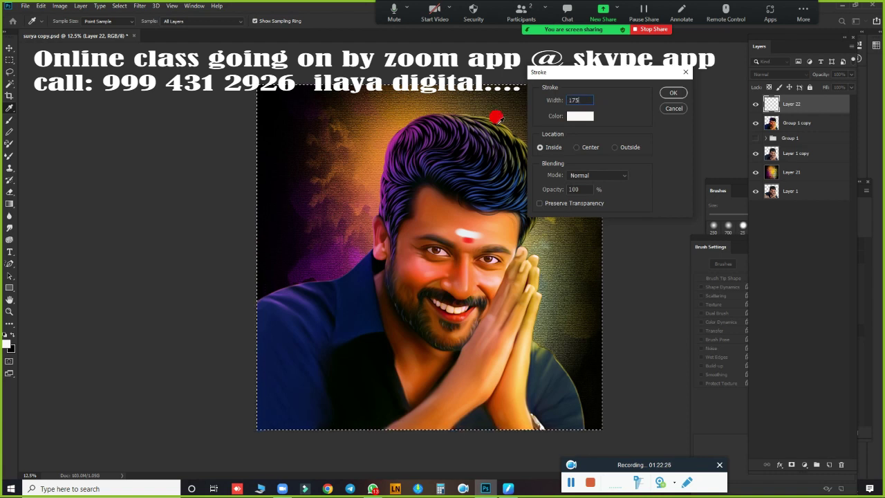
click(669, 96)
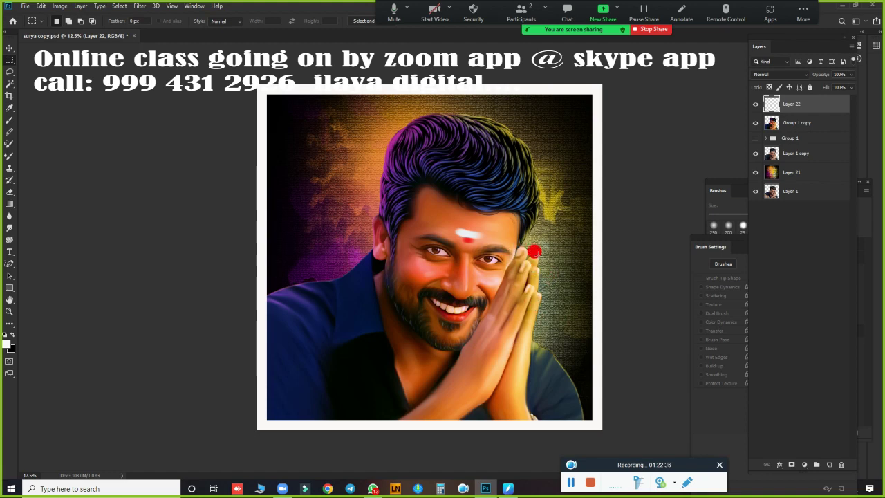
drag(534, 252, 539, 268)
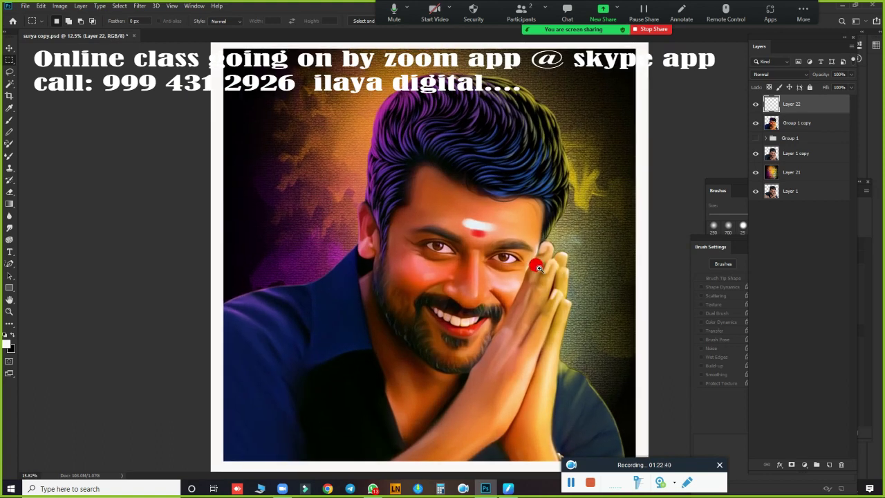
drag(544, 272, 537, 278)
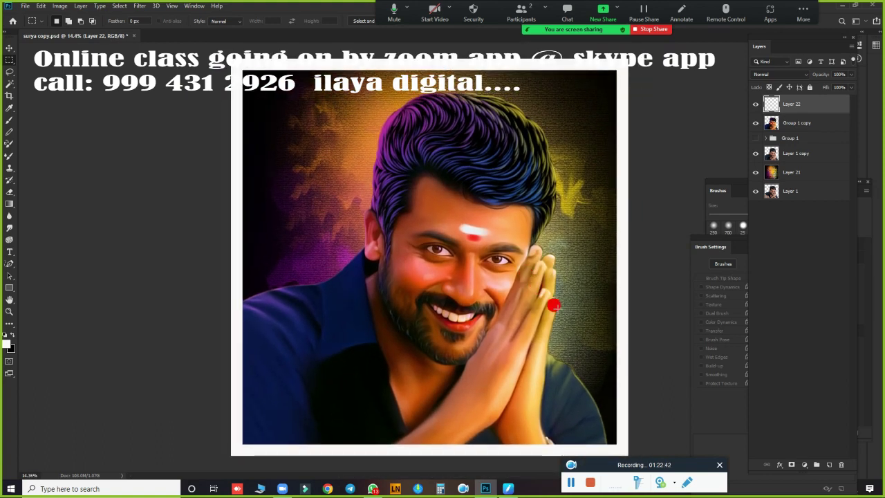
key(ctrl+u)
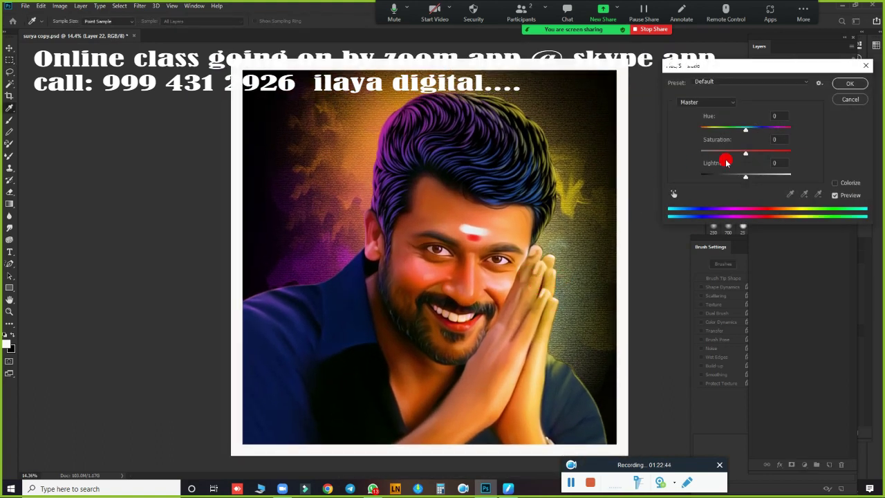
drag(746, 152, 769, 152)
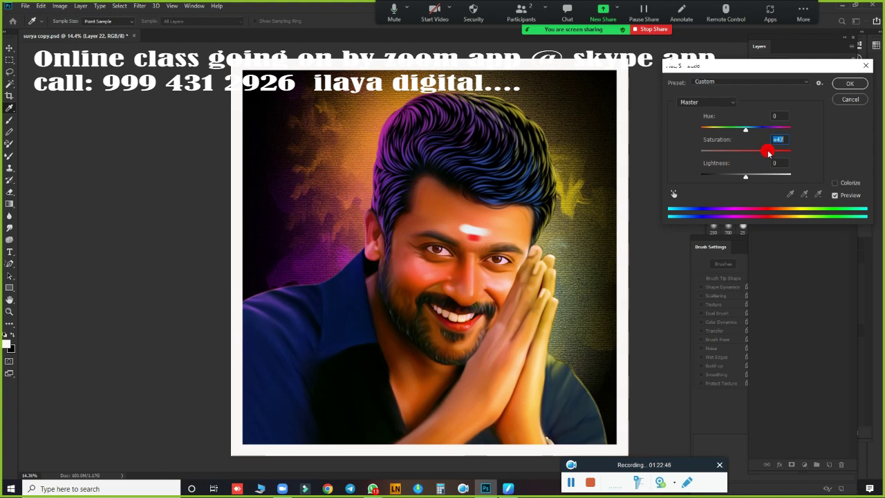
click(843, 99)
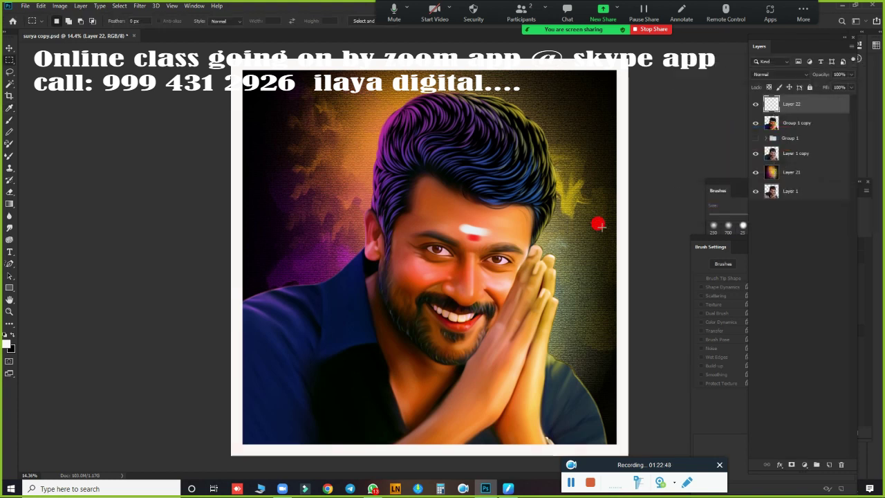
key(ctrl+plus)
key(ctrl+plus)
key(ctrl+minus)
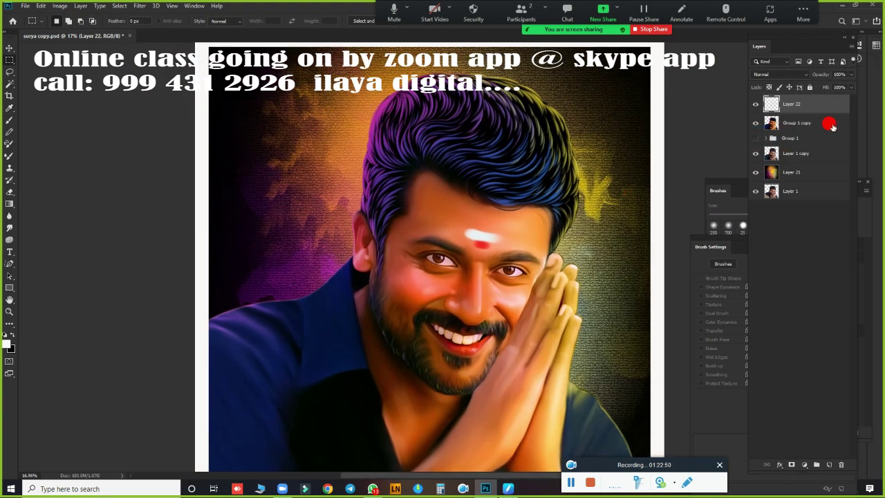
click(832, 126)
key(ctrl+u)
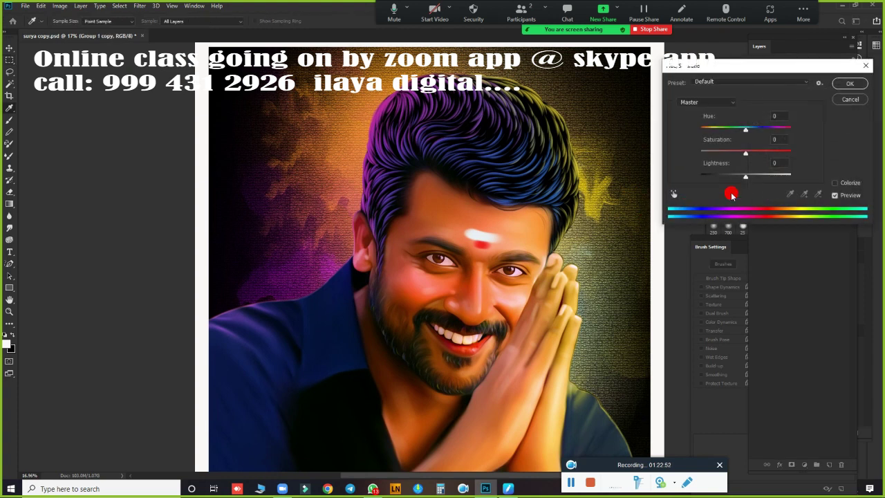
drag(745, 152, 775, 151)
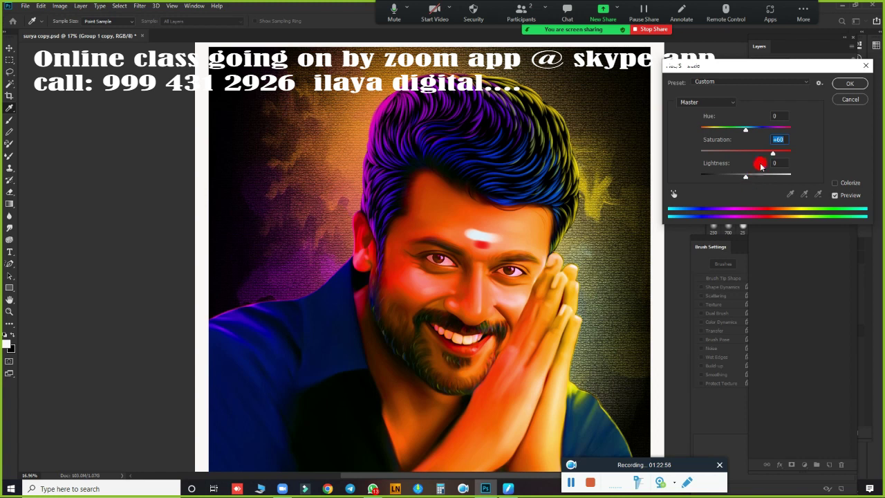
drag(774, 152, 749, 158)
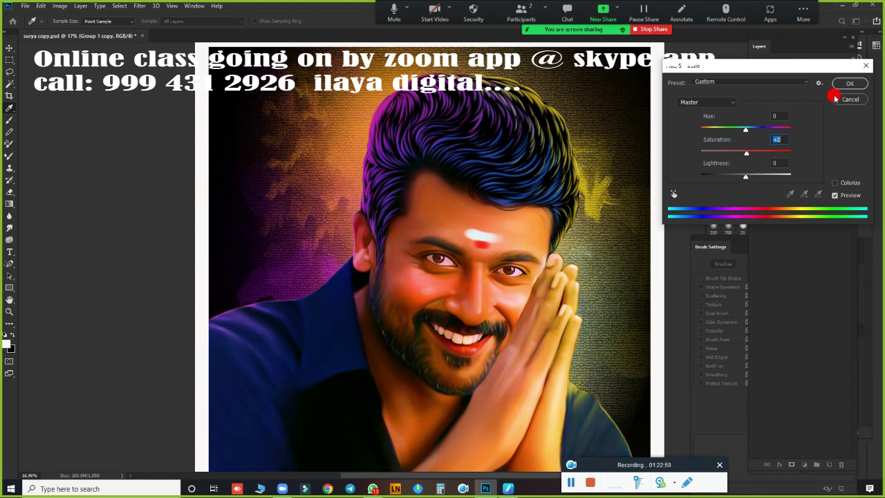
click(844, 102)
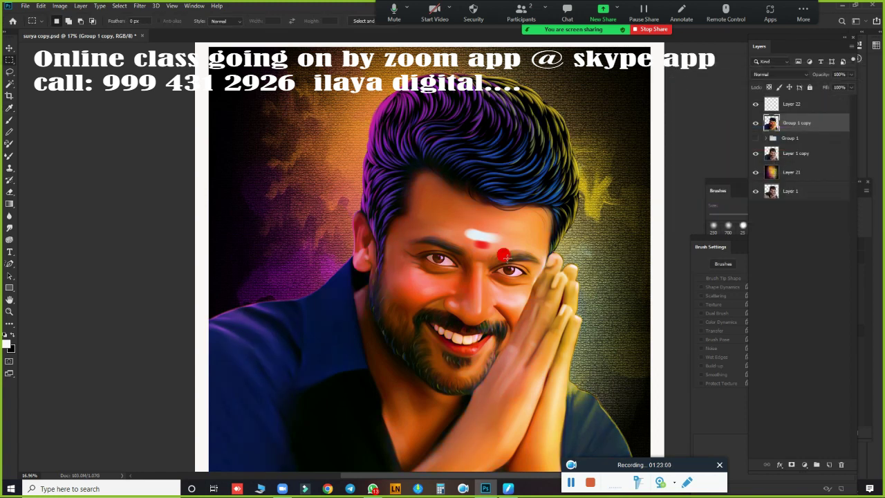
scroll(524, 278, down, 2)
scroll(515, 228, up, 3)
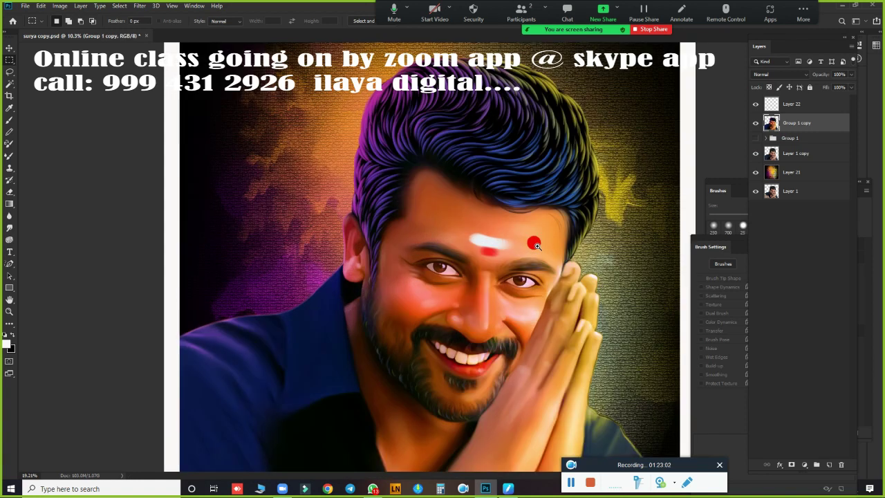
scroll(522, 238, down, 2)
scroll(527, 242, up, 1)
scroll(527, 242, down, 1)
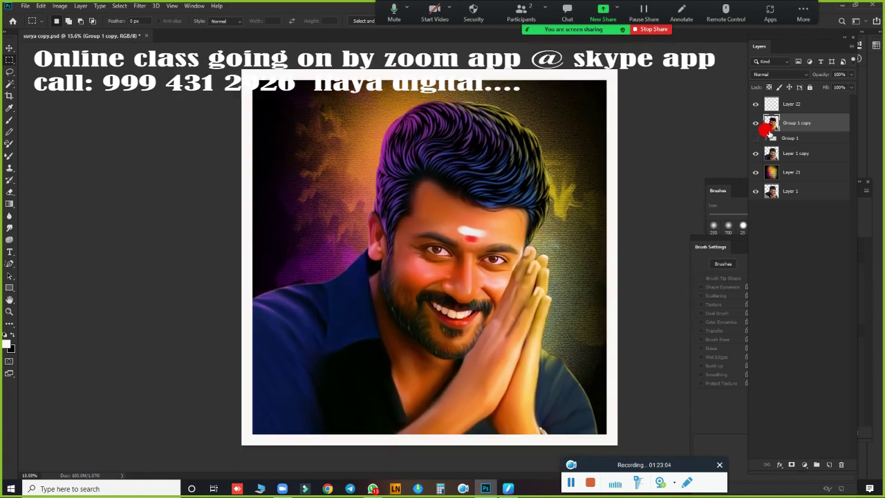
click(754, 123)
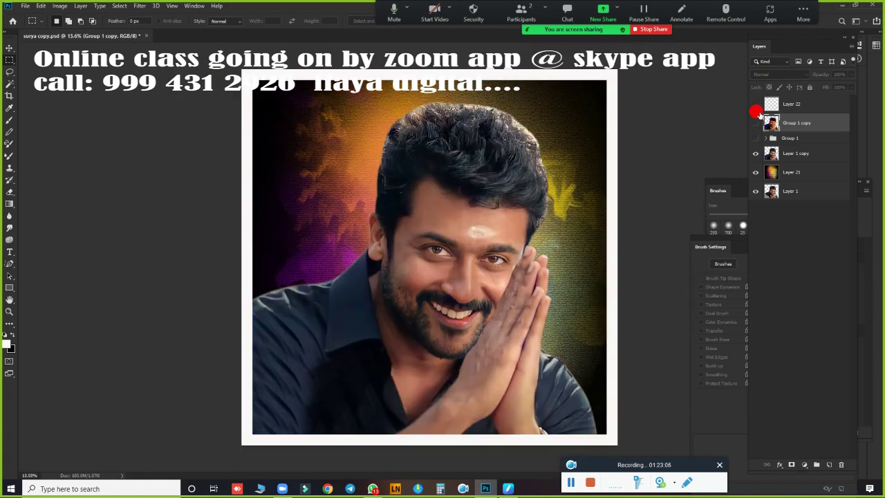
click(755, 103)
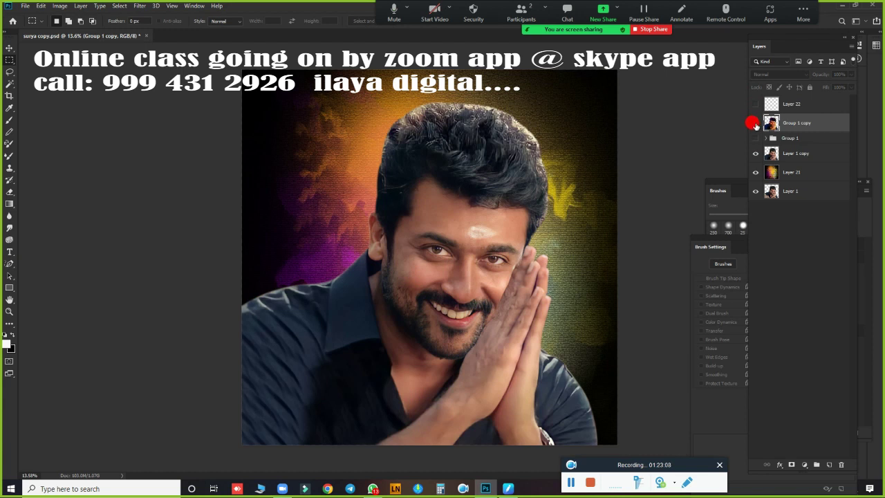
click(755, 123)
click(755, 123)
click(755, 123)
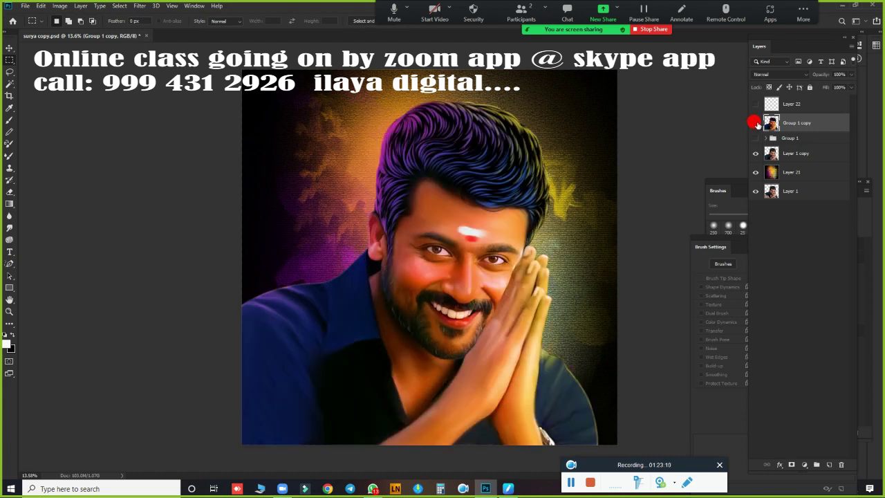
click(754, 123)
click(755, 123)
click(755, 123)
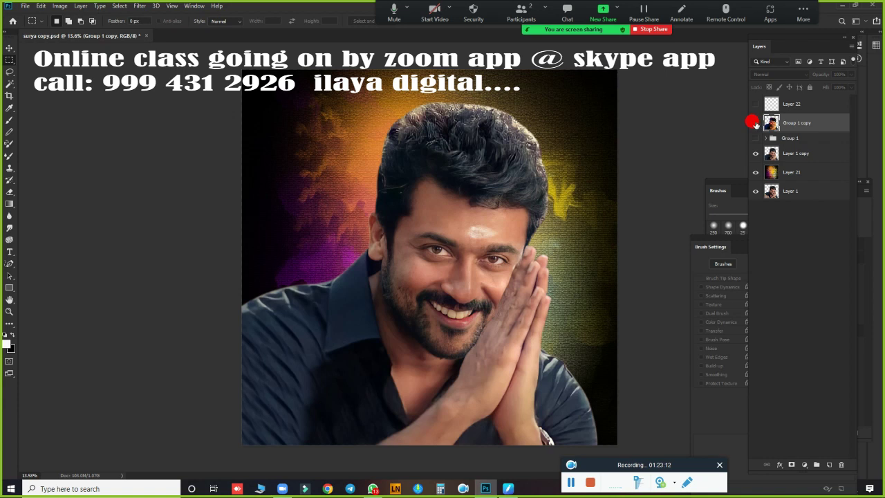
click(754, 123)
click(755, 123)
click(755, 123)
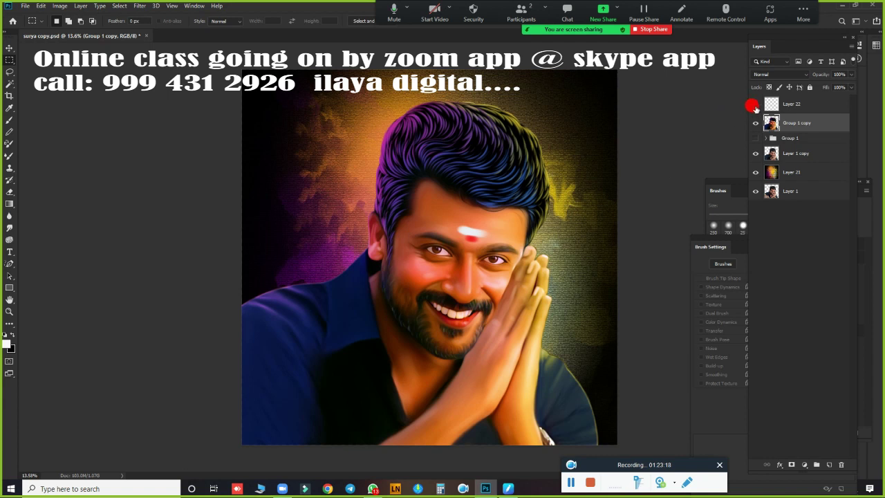
click(755, 106)
click(752, 108)
Step: Show Layer 22 and darken its white frame to near-black with Hue/Saturation Lightness -100
click(790, 102)
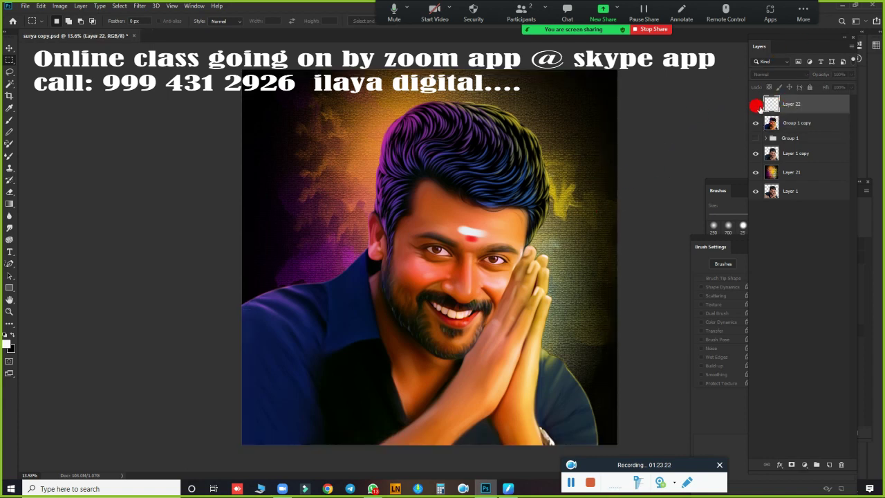
click(755, 103)
key(i)
key(ctrl+u)
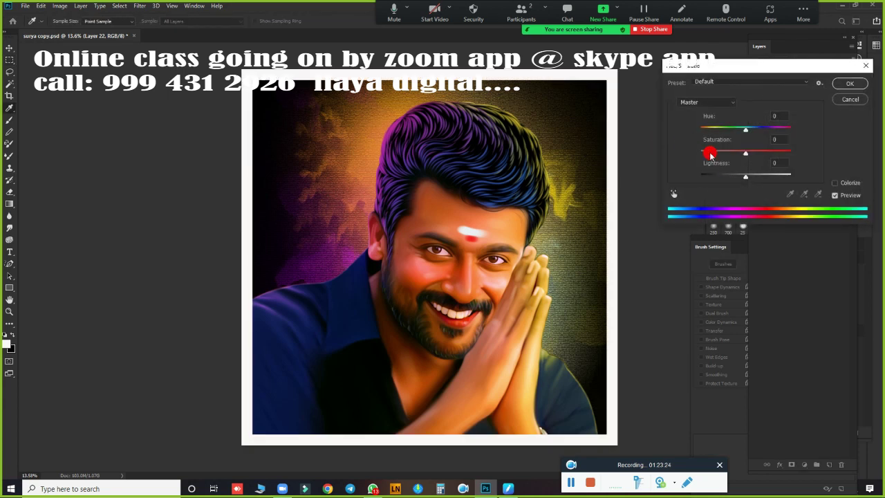
mouse_move(740, 174)
mouse_down()
mouse_move(681, 190)
mouse_move(705, 185)
mouse_up()
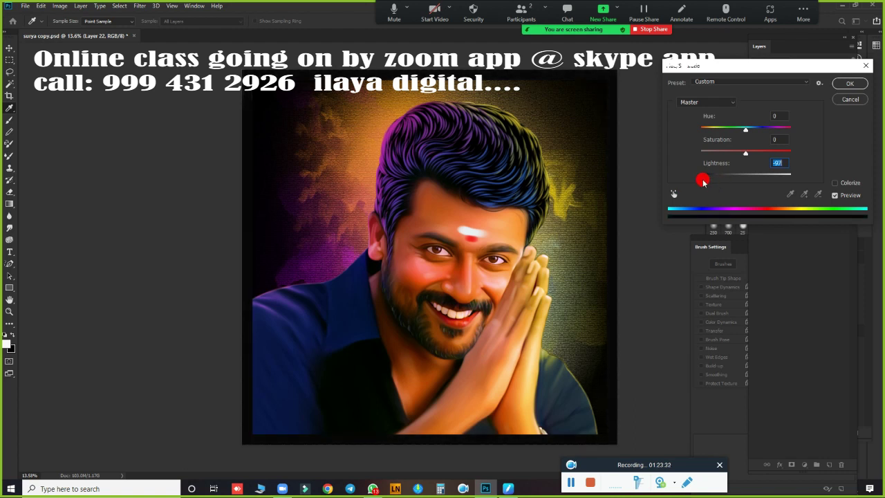
mouse_move(705, 182)
mouse_down()
mouse_move(696, 184)
mouse_move(705, 183)
mouse_up()
click(850, 83)
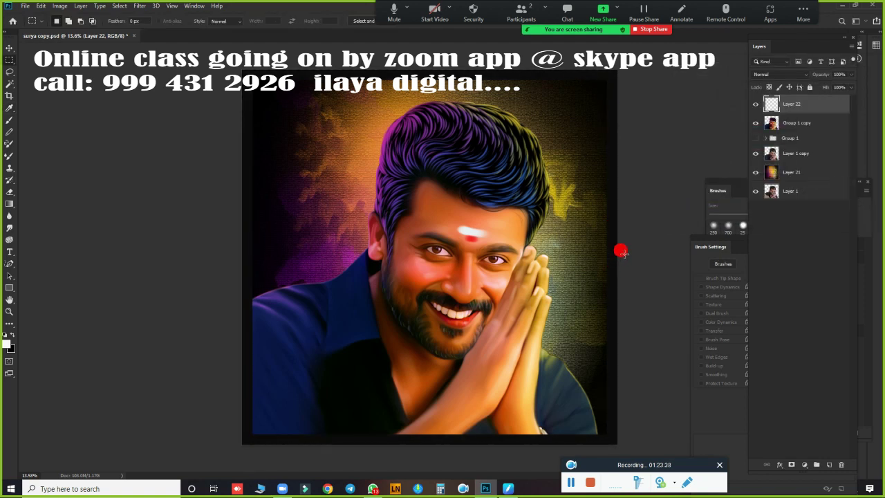
key(b)
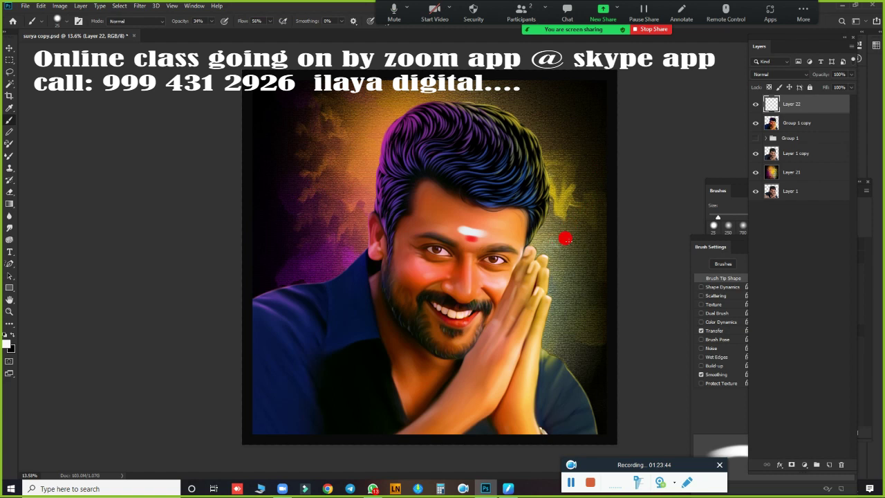
Step: Add a new layer, choose the signature logo brush, and undo a faint test stamp
click(829, 465)
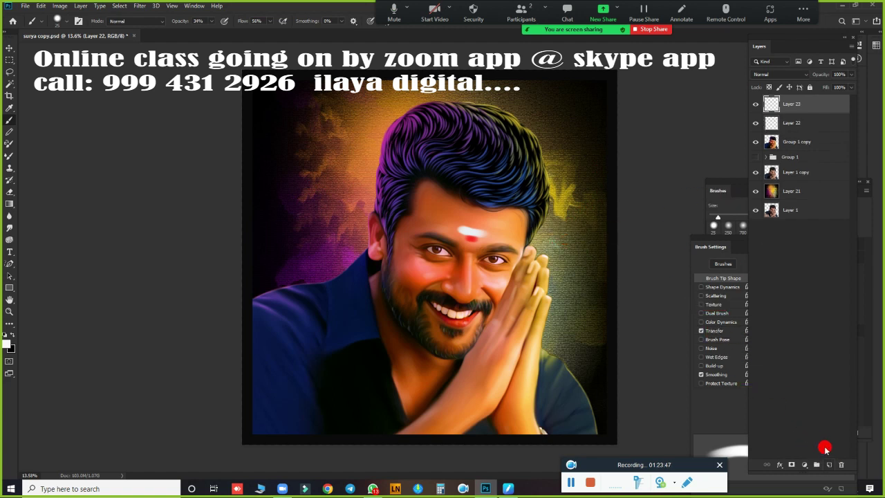
right_click(356, 222)
click(425, 358)
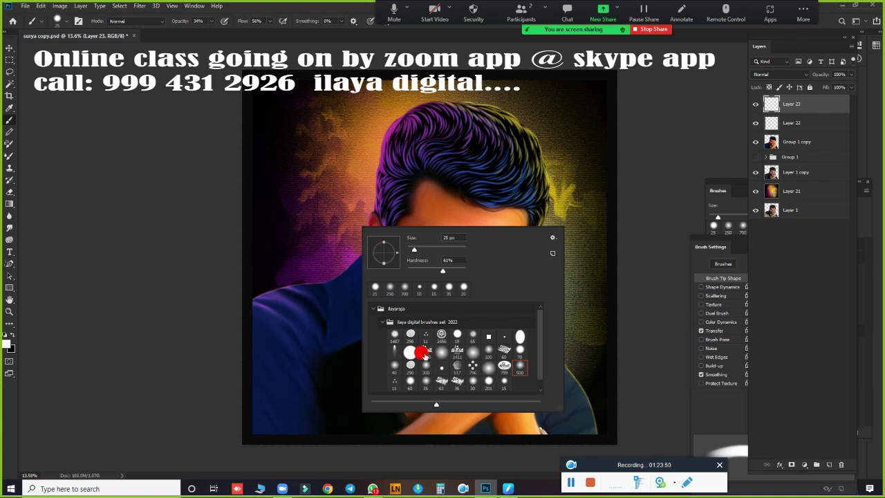
click(439, 34)
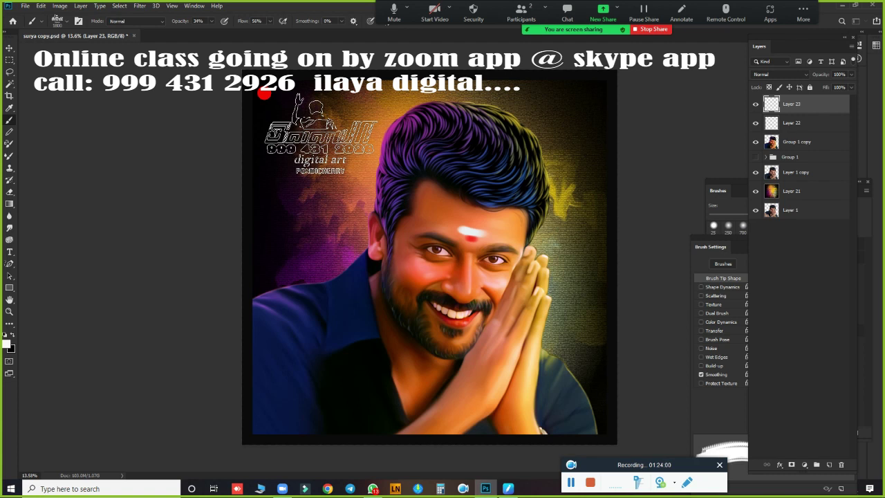
click(264, 94)
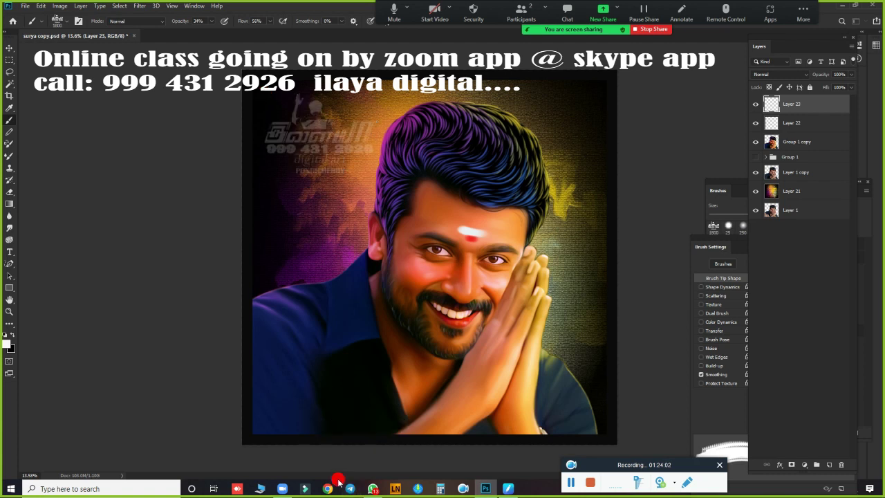
key(ctrl+z)
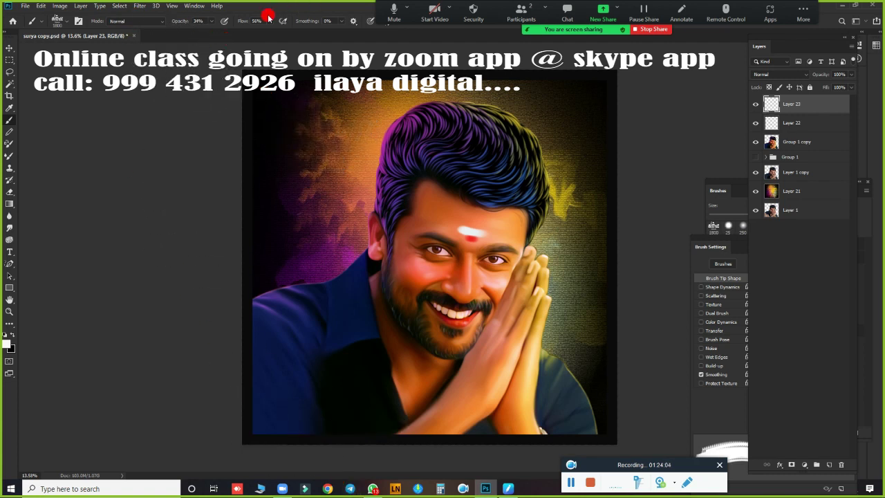
Step: Set brush flow and opacity to 100%, stamp a white logo top-left, and save
click(269, 21)
drag(272, 34, 339, 32)
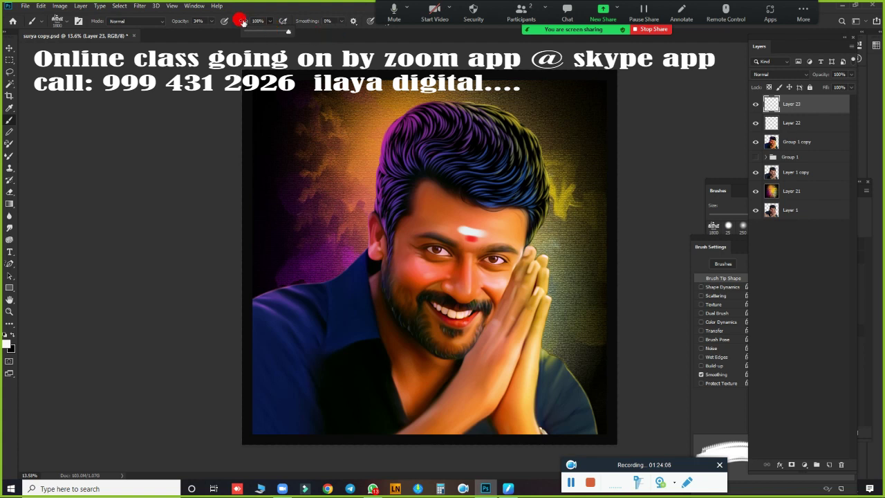
click(210, 21)
drag(213, 36, 364, 34)
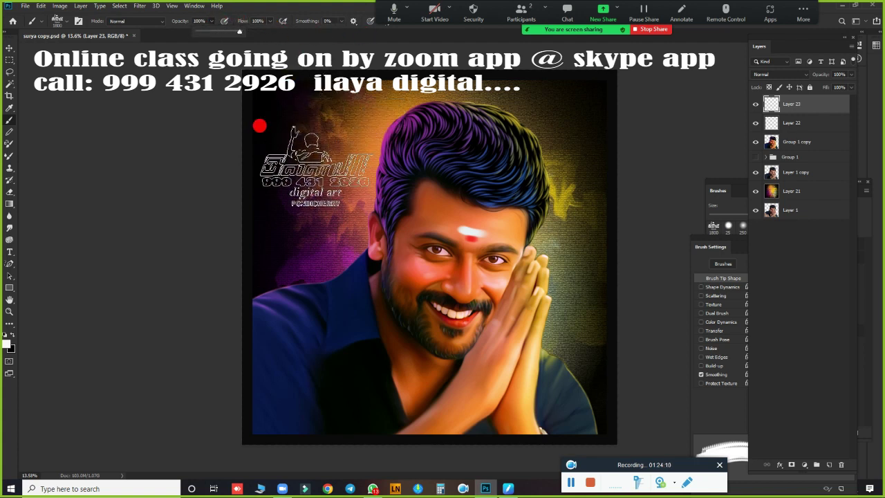
click(258, 155)
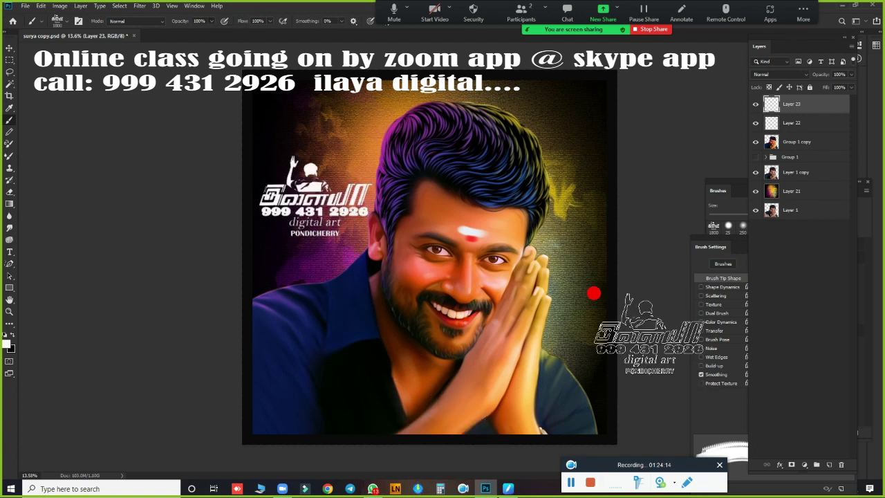
key(ctrl+s)
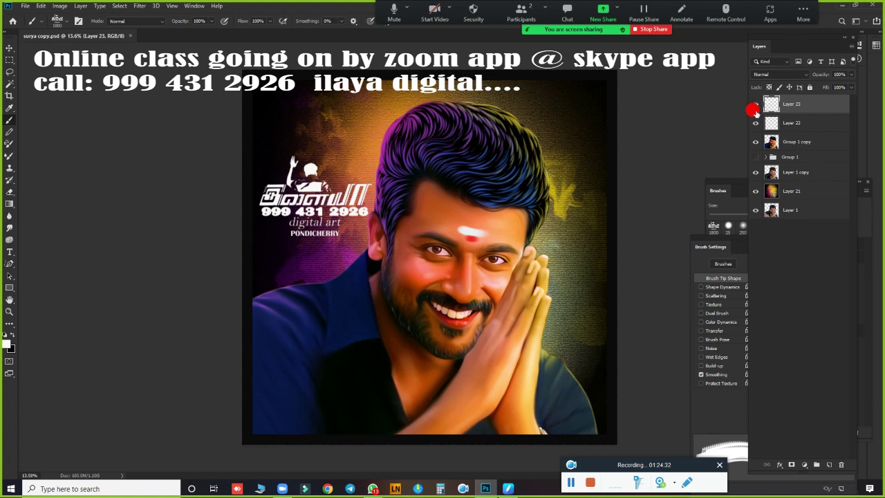
Step: Hide the Layer 22 border and compare Group 1 copy on and off, leaving it visible
click(755, 122)
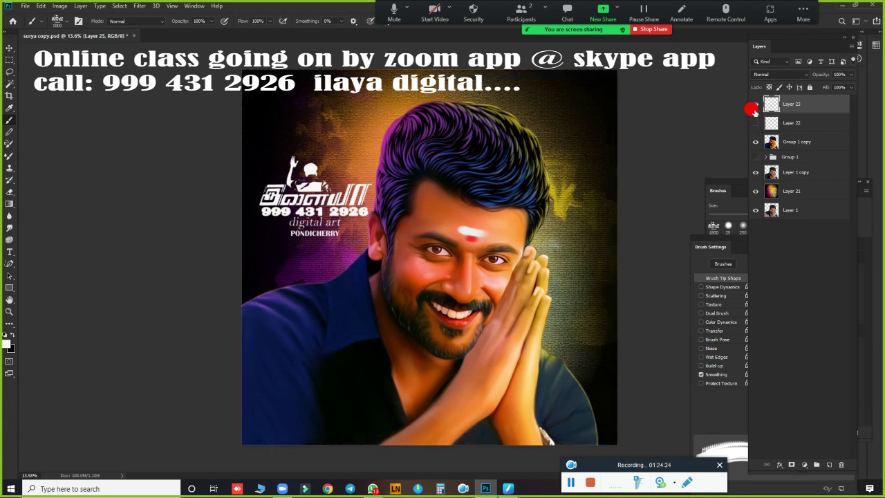
click(755, 142)
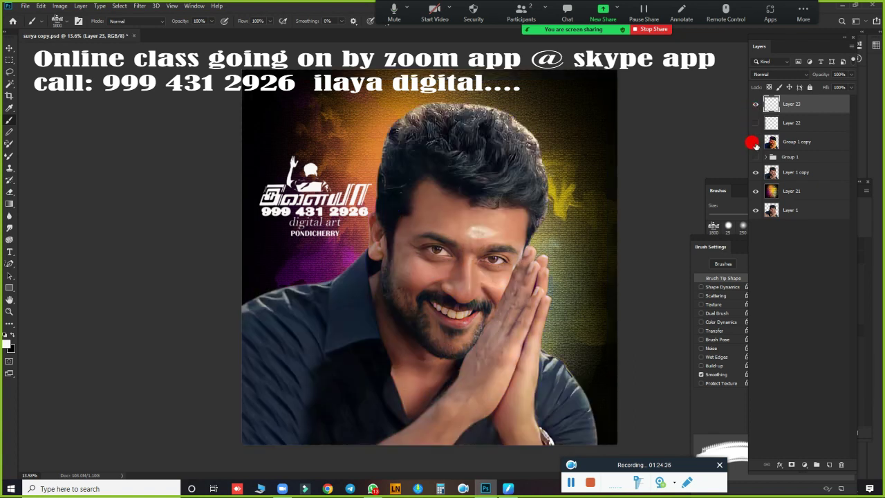
click(755, 143)
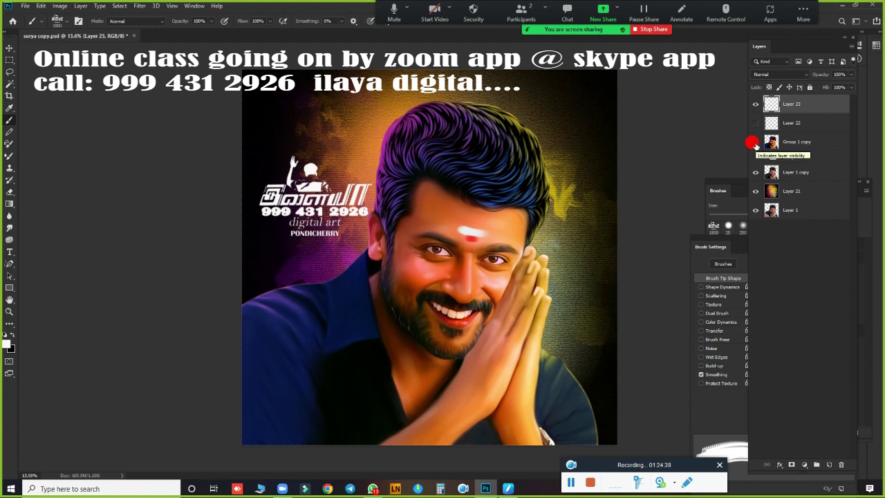
click(755, 143)
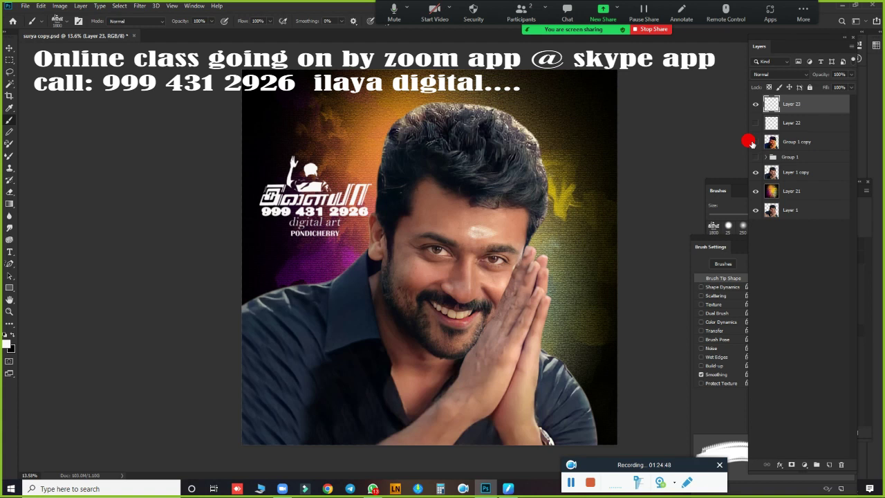
click(754, 142)
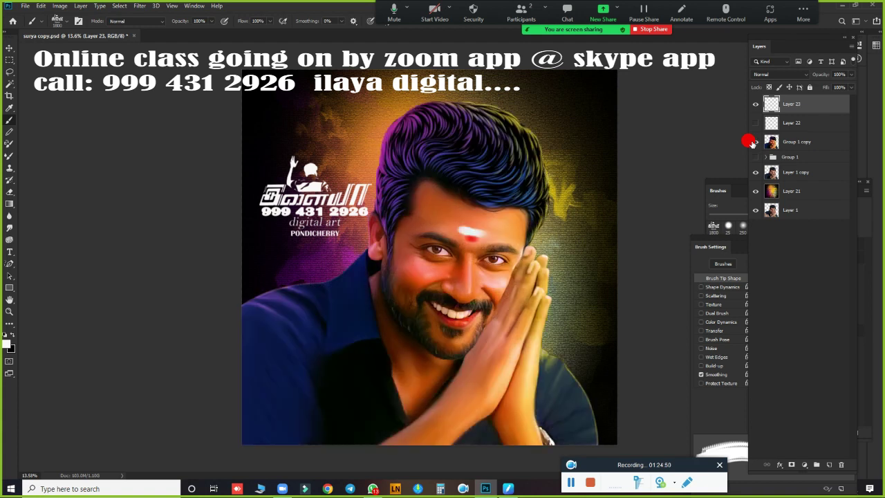